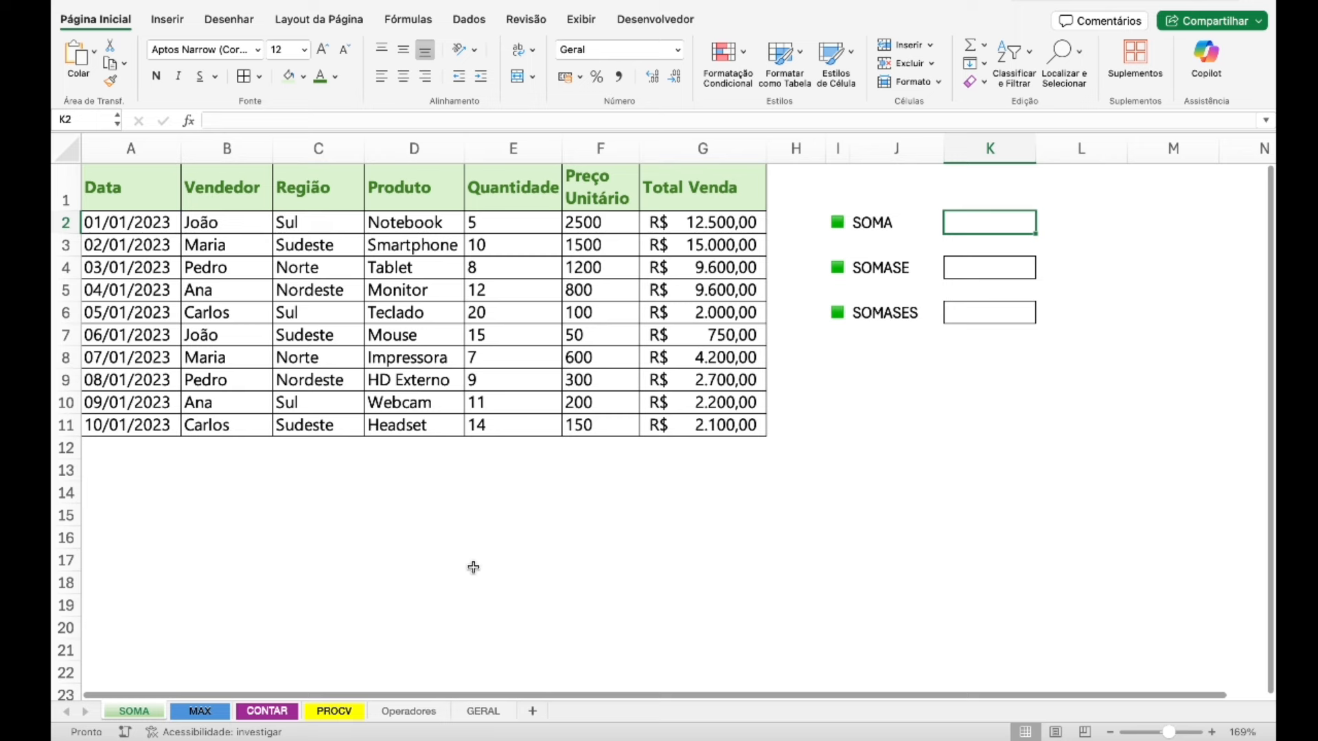
- Open the Operadores sheet and review the arithmetic operators with their meanings and examples
left_click(411, 711)
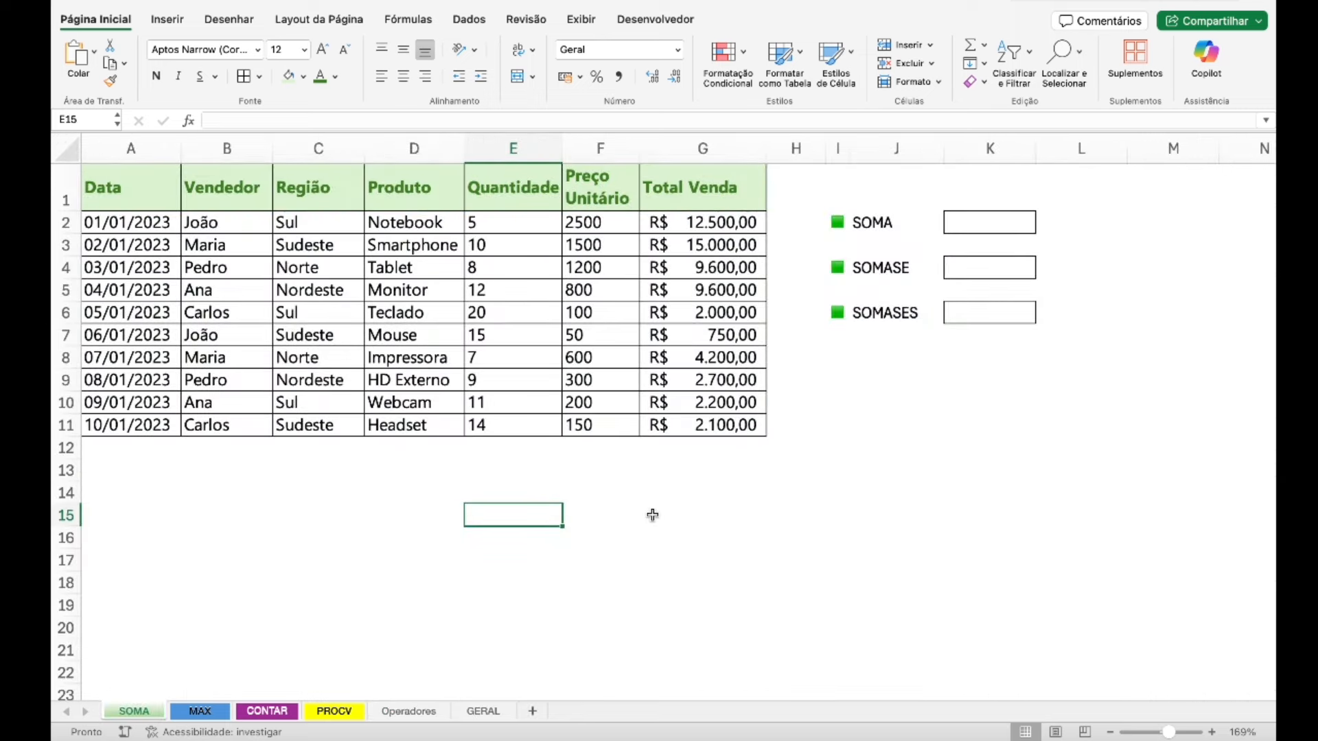
type("=")
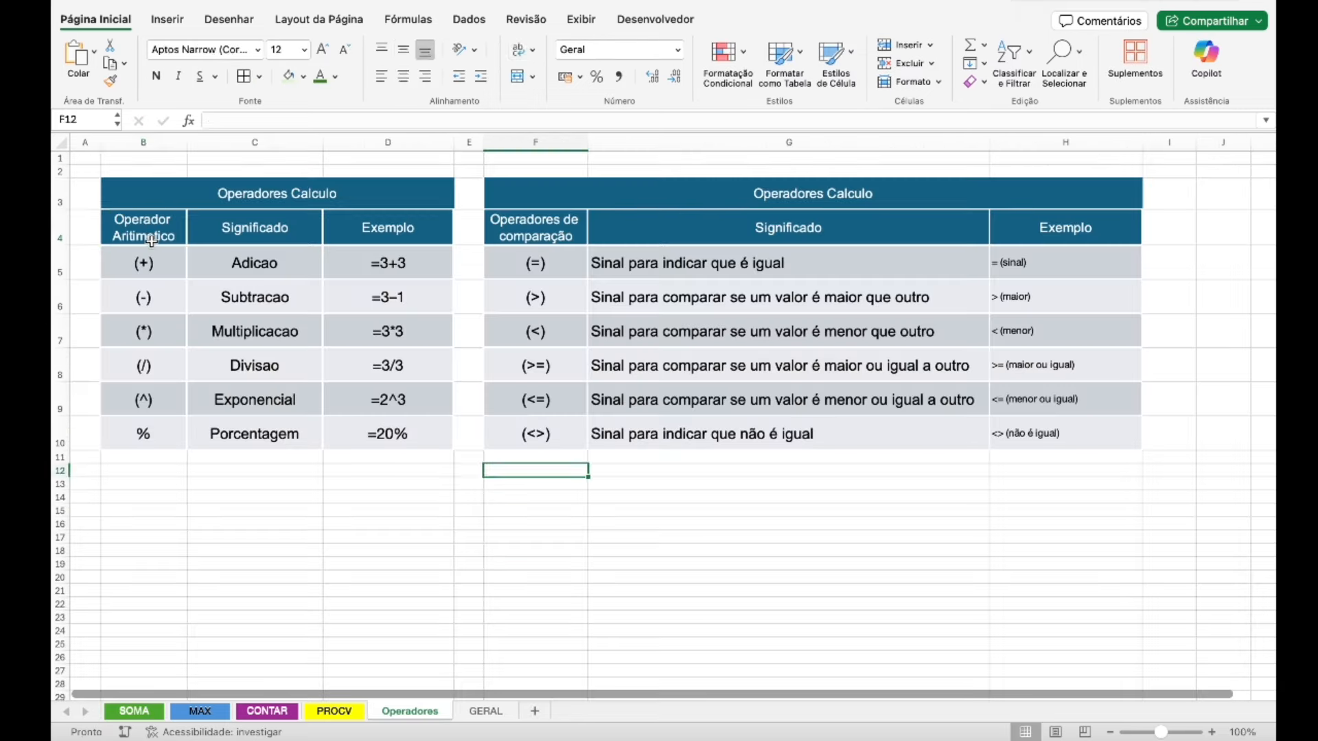
left_click(144, 230)
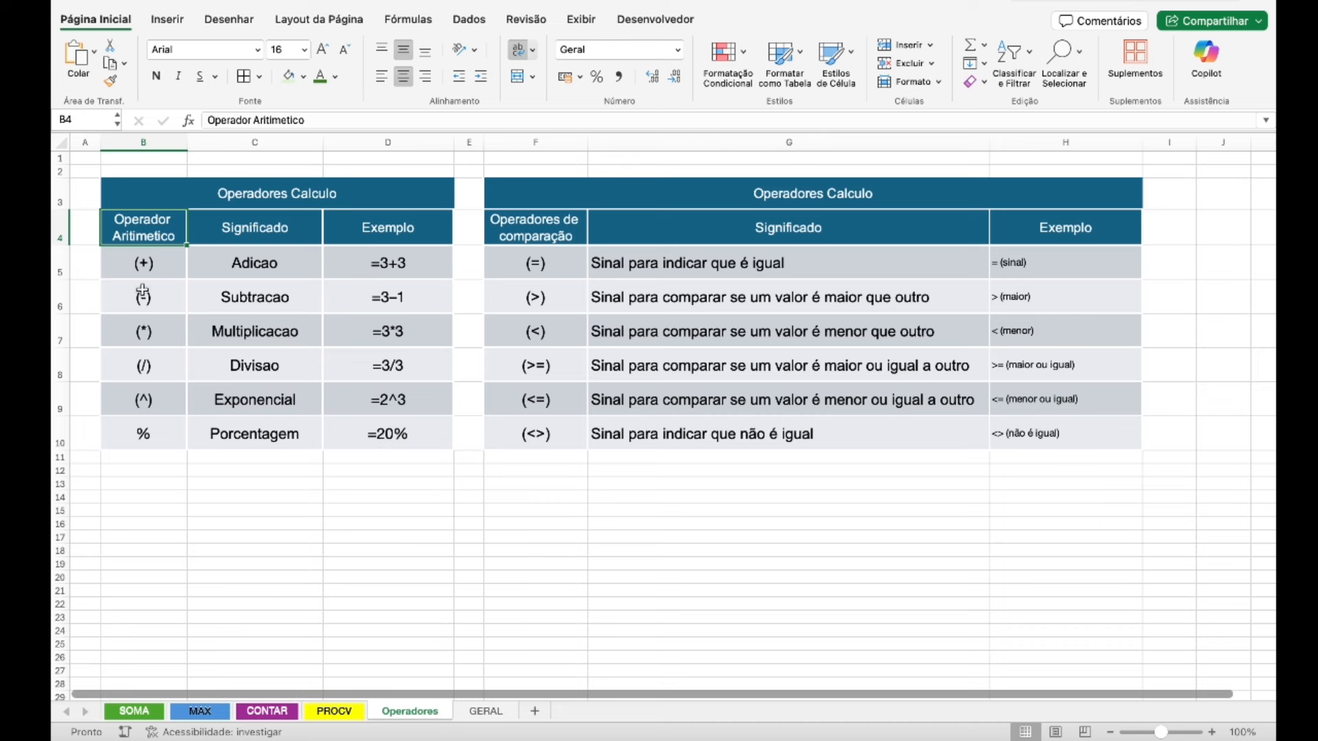
left_click(152, 271)
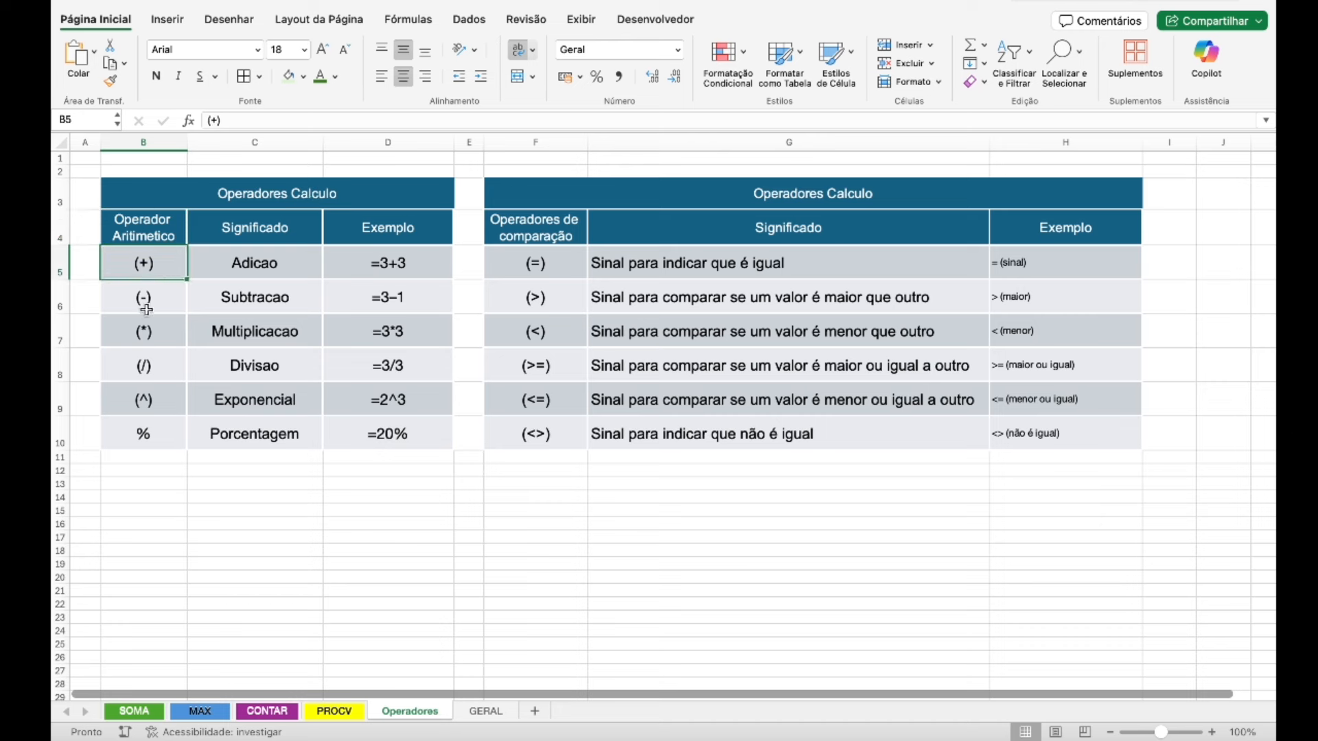
left_click(149, 305)
left_click(148, 337)
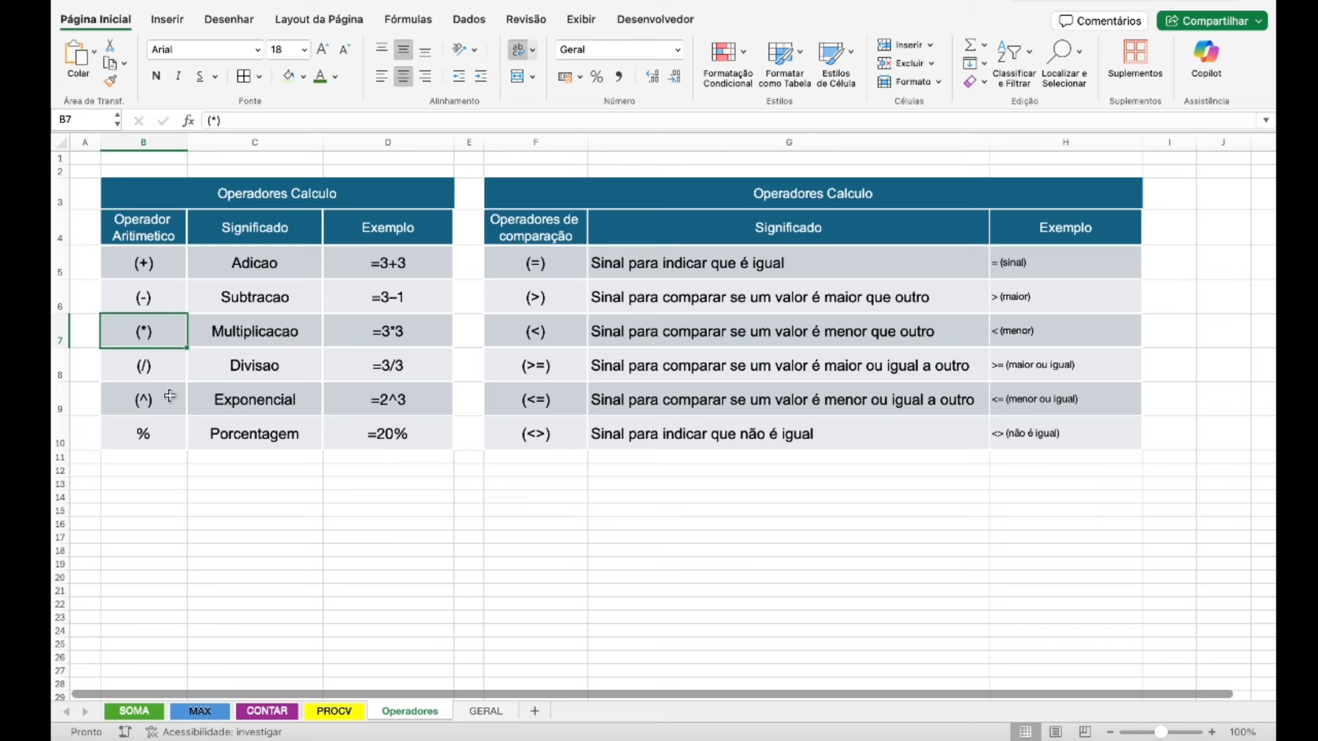
left_click(247, 333)
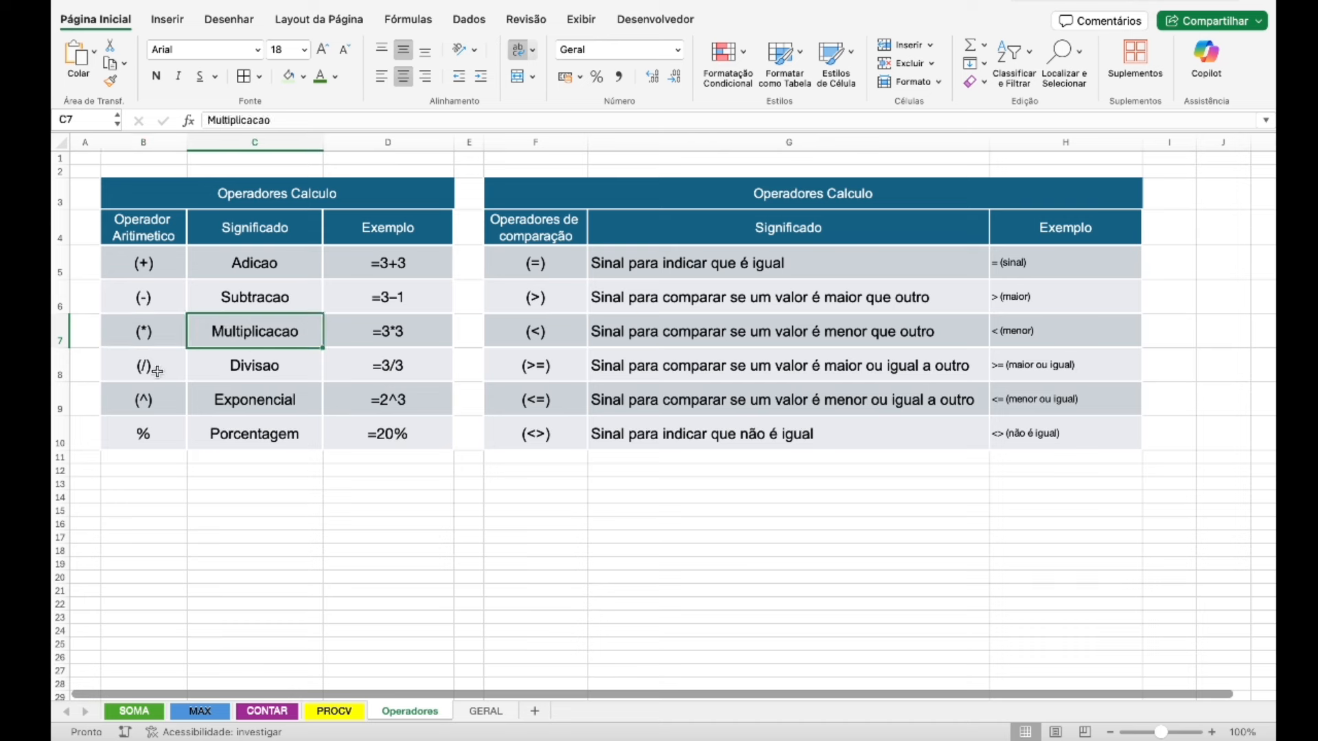
left_click(157, 371)
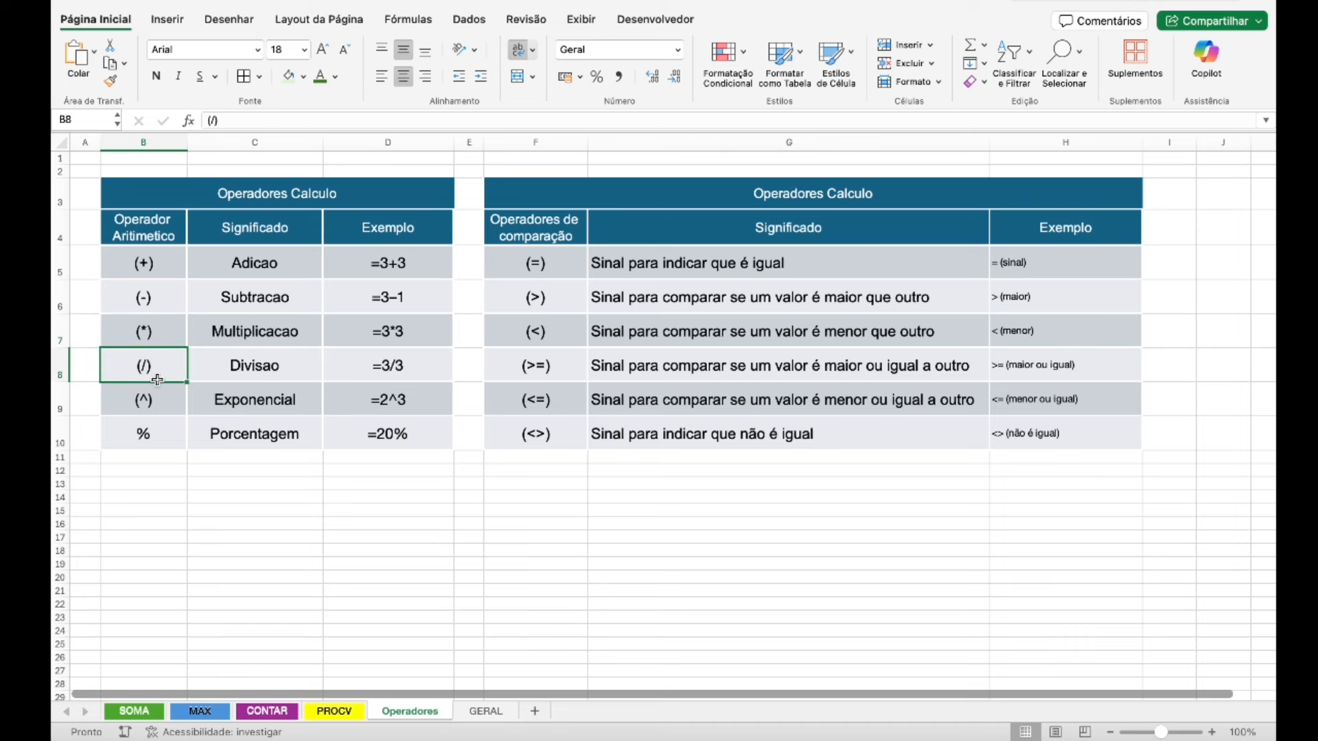
left_click(162, 410)
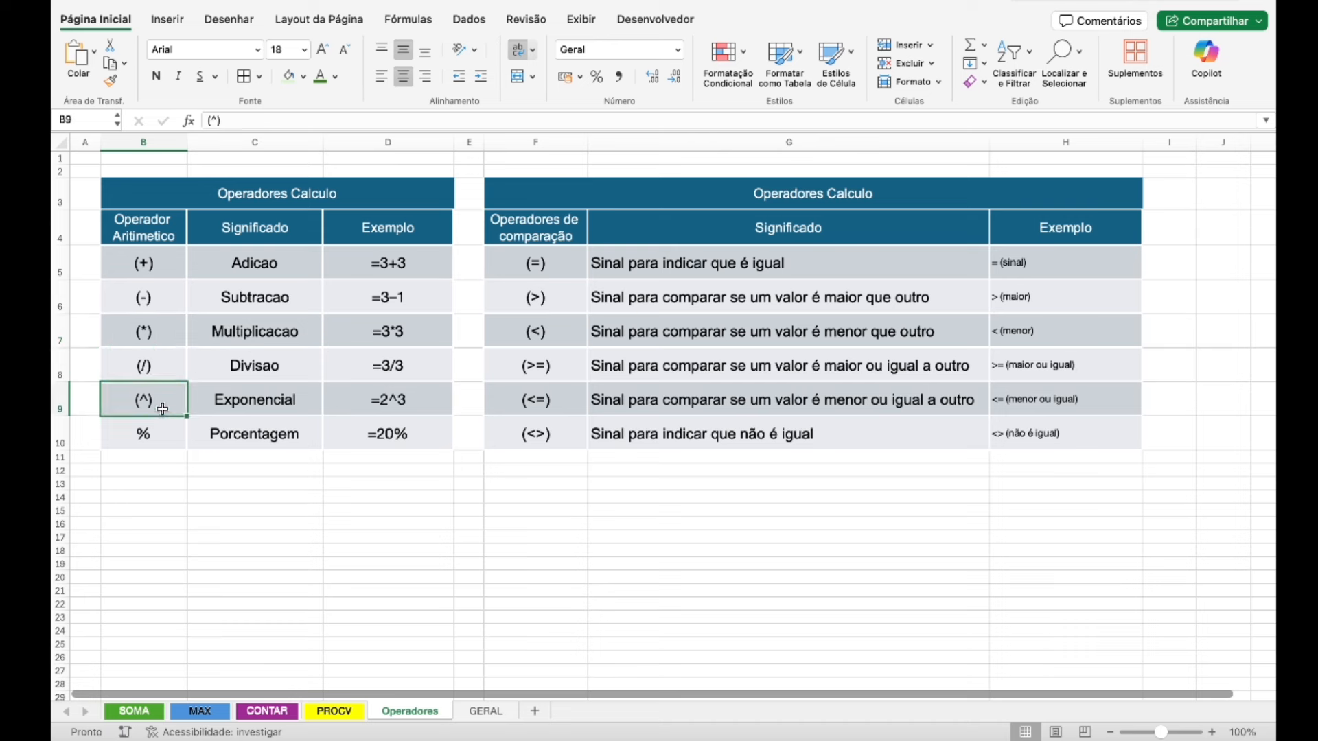
left_click(242, 409)
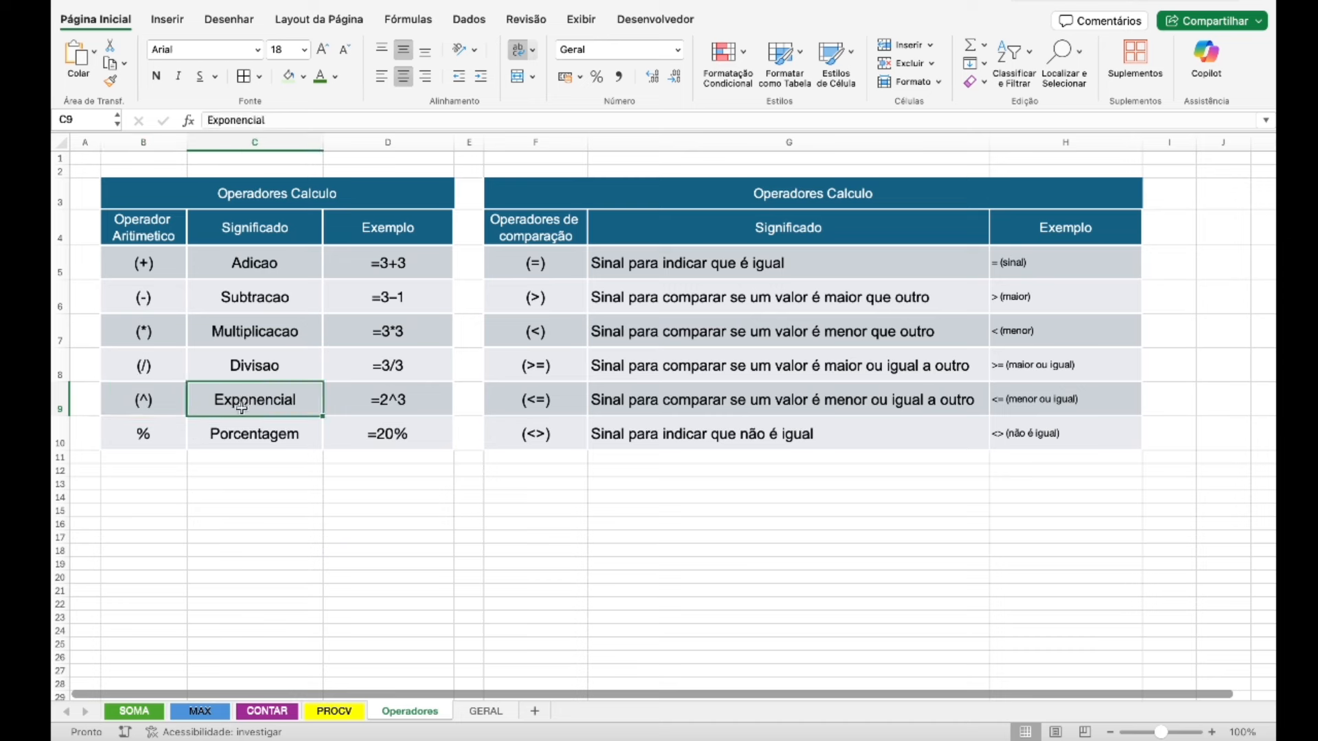
left_click(161, 430)
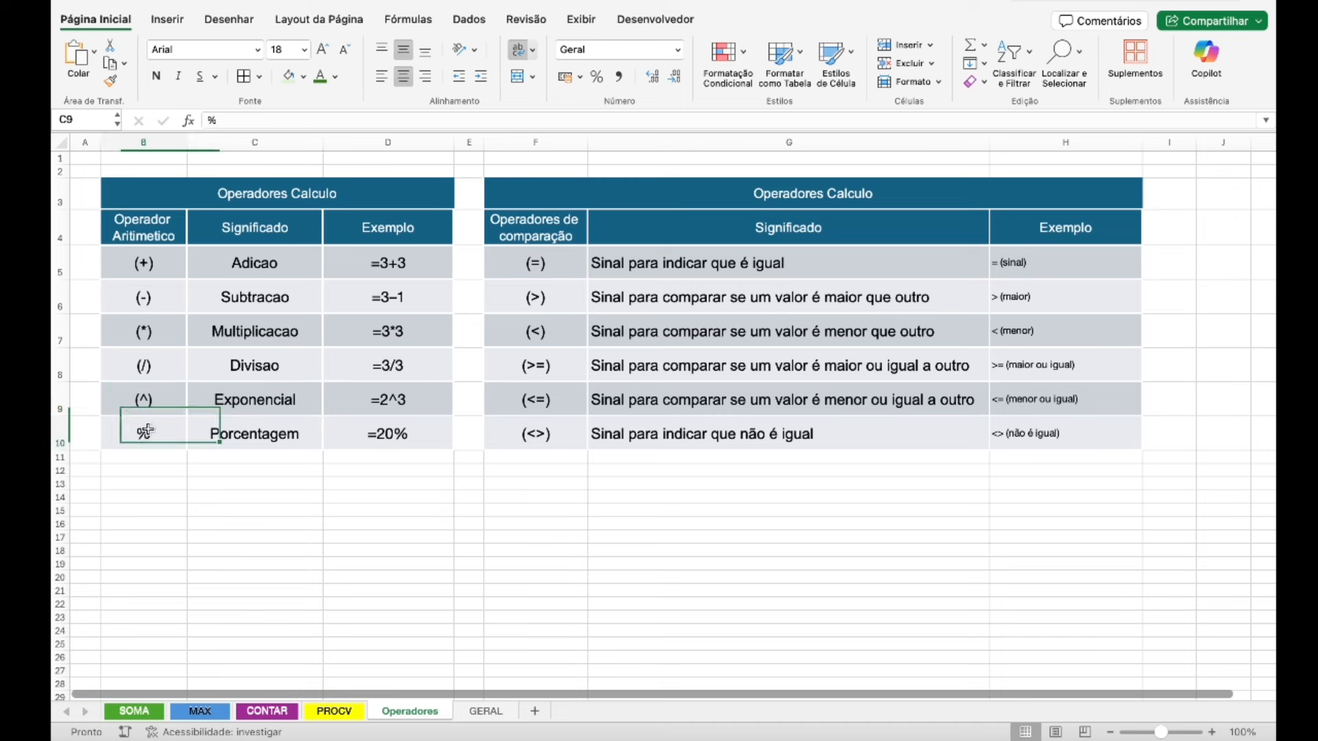
left_click(357, 434)
- Review the comparison operators heading and equals sign, and look over the arithmetic symbols in B5:B10 again
left_click(549, 242)
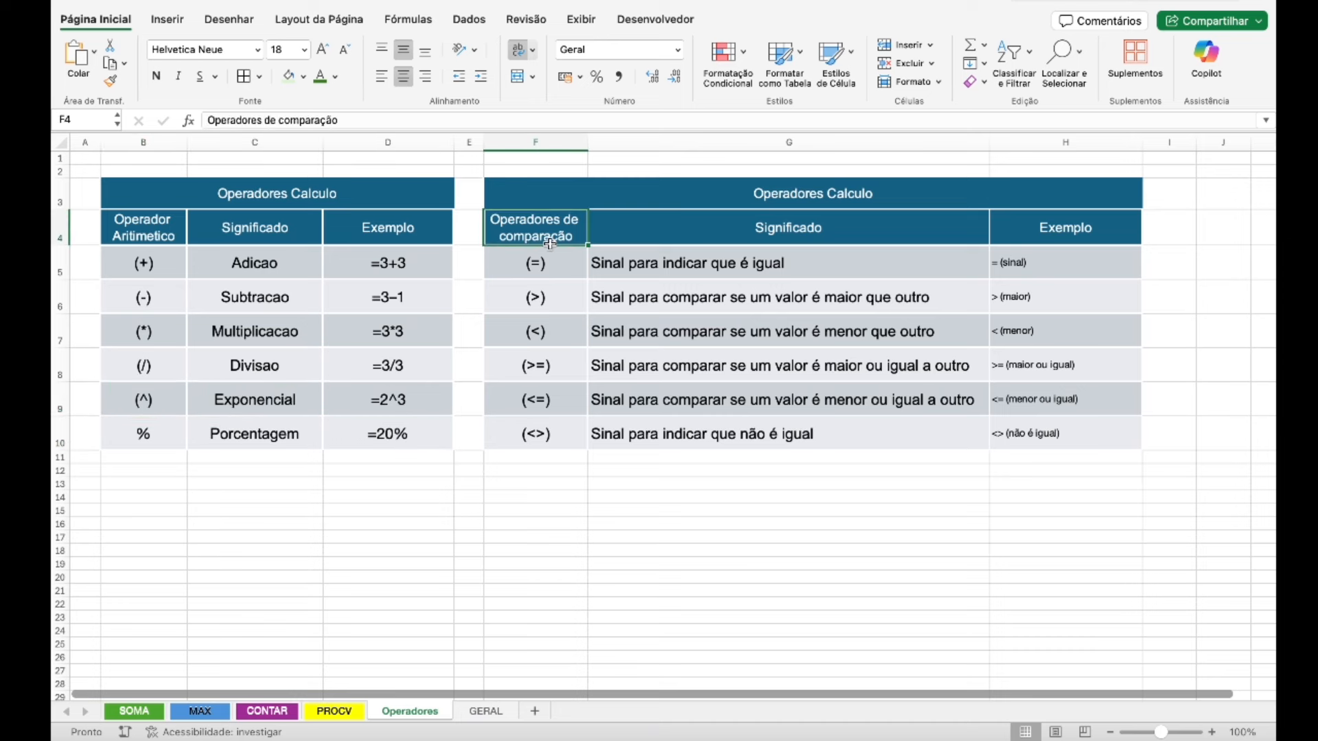
left_click(566, 271)
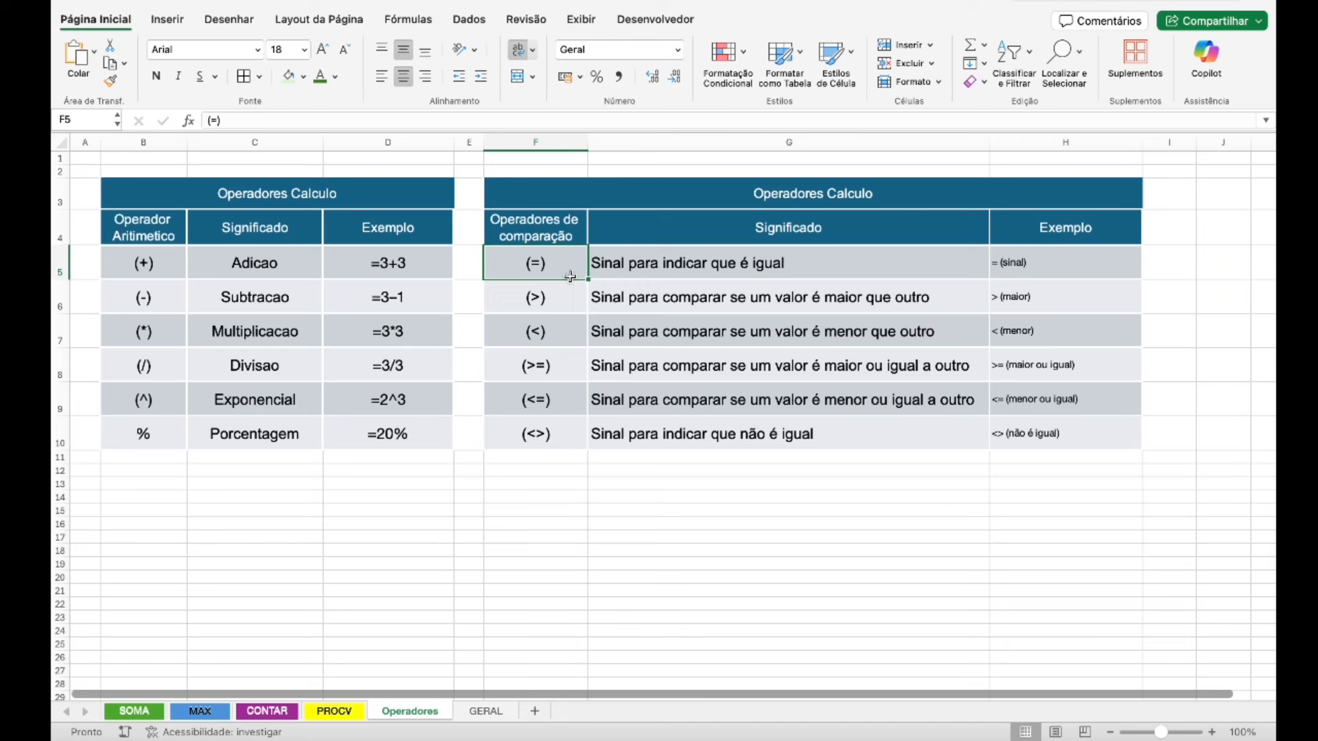
left_click(181, 263)
key("ctrl+shift+Down")
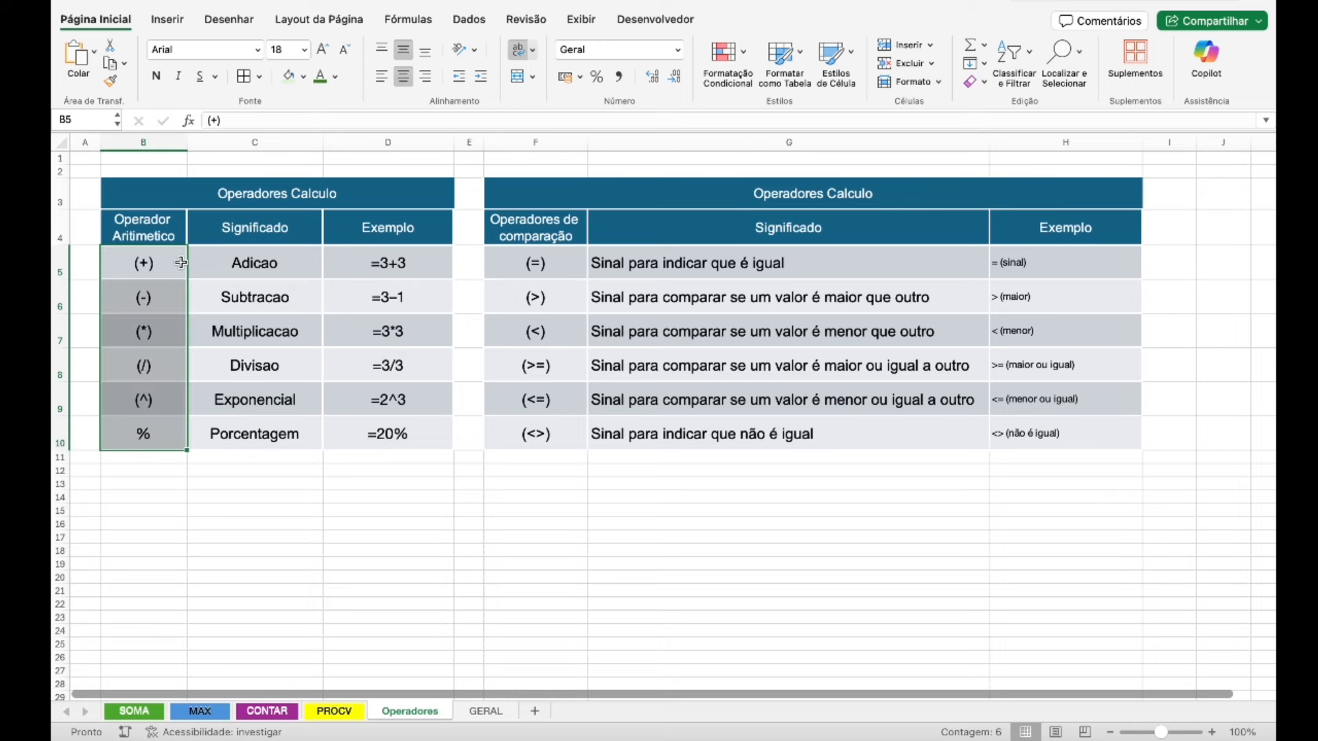
left_click(144, 332)
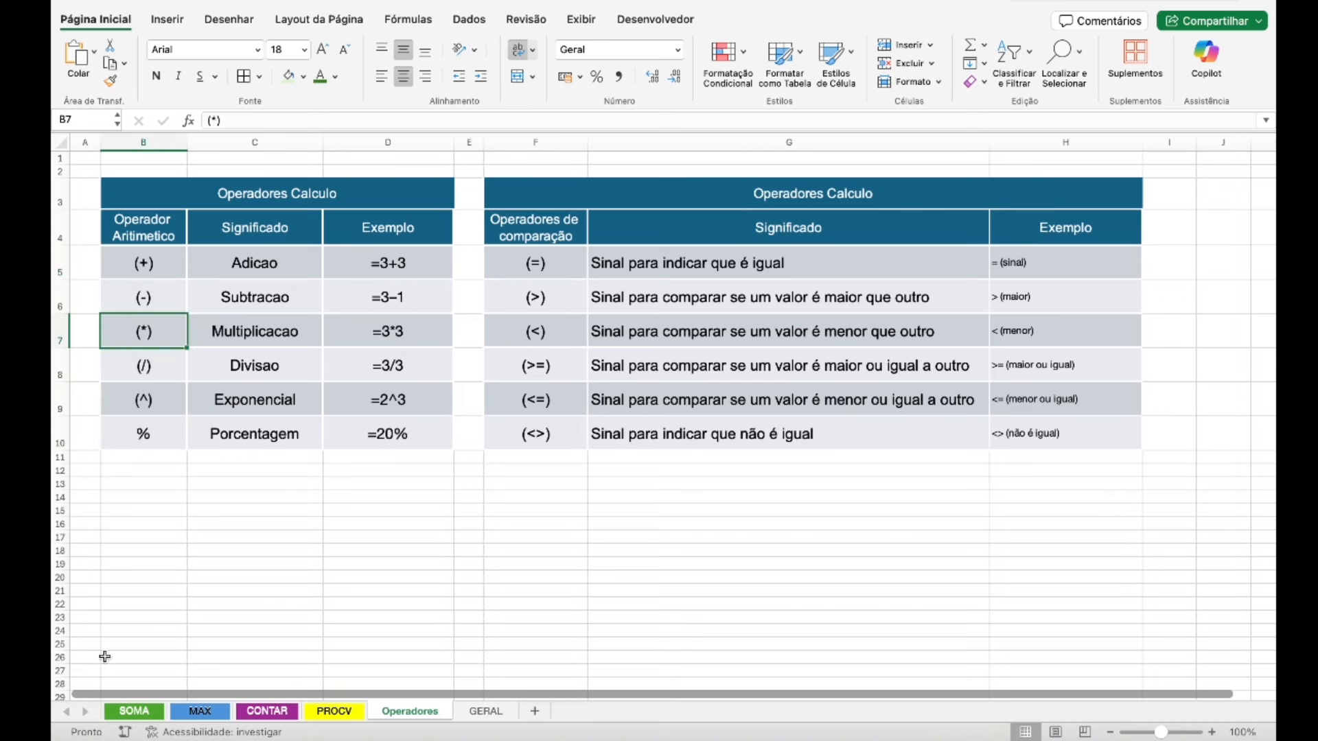
- Return to the SOMA sheet and enter the addition formula =10+10 in cell E14
left_click(134, 714)
left_click(518, 497)
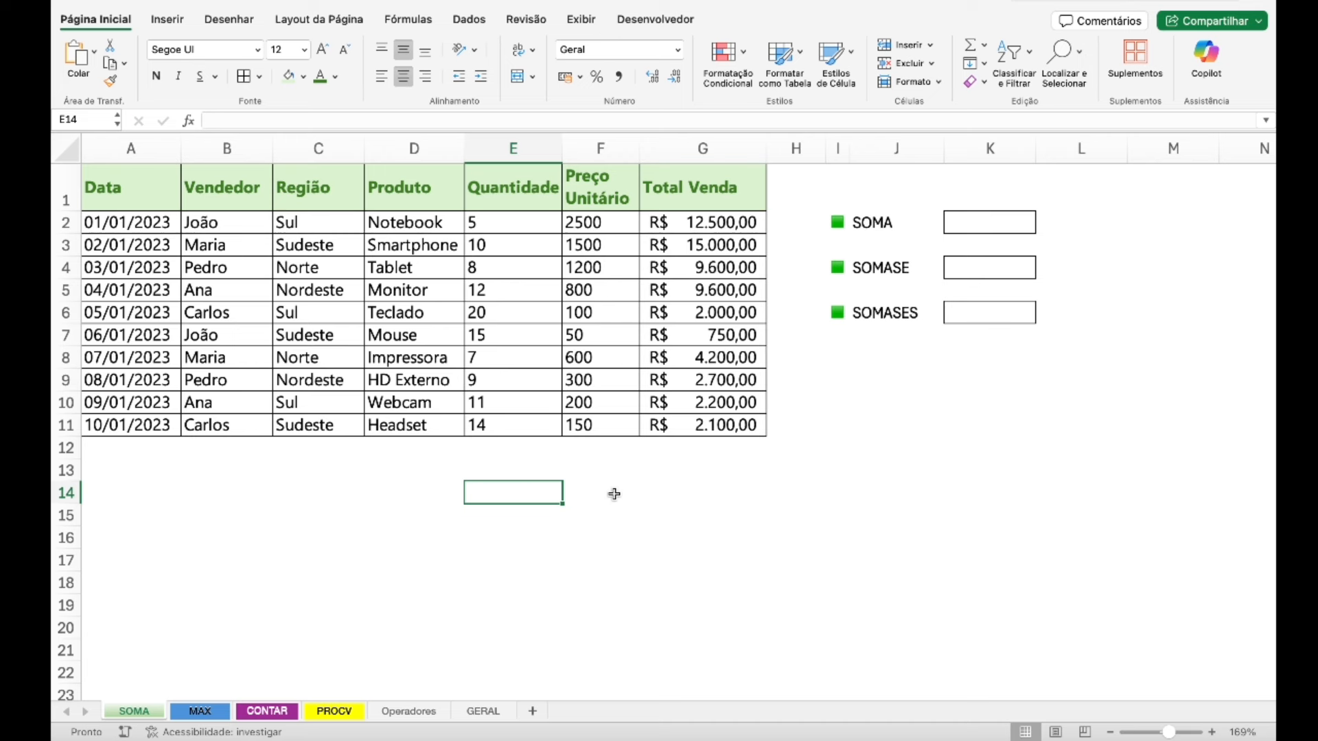
type("=")
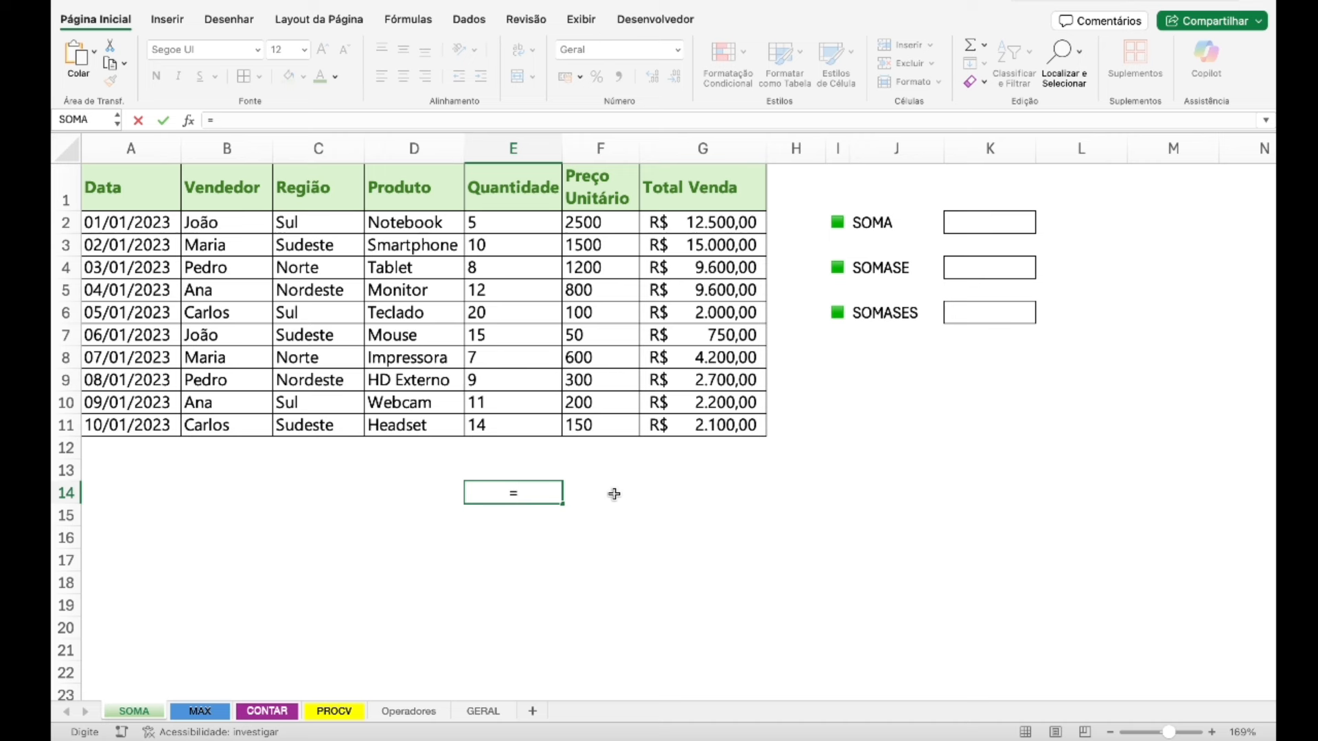
type("1")
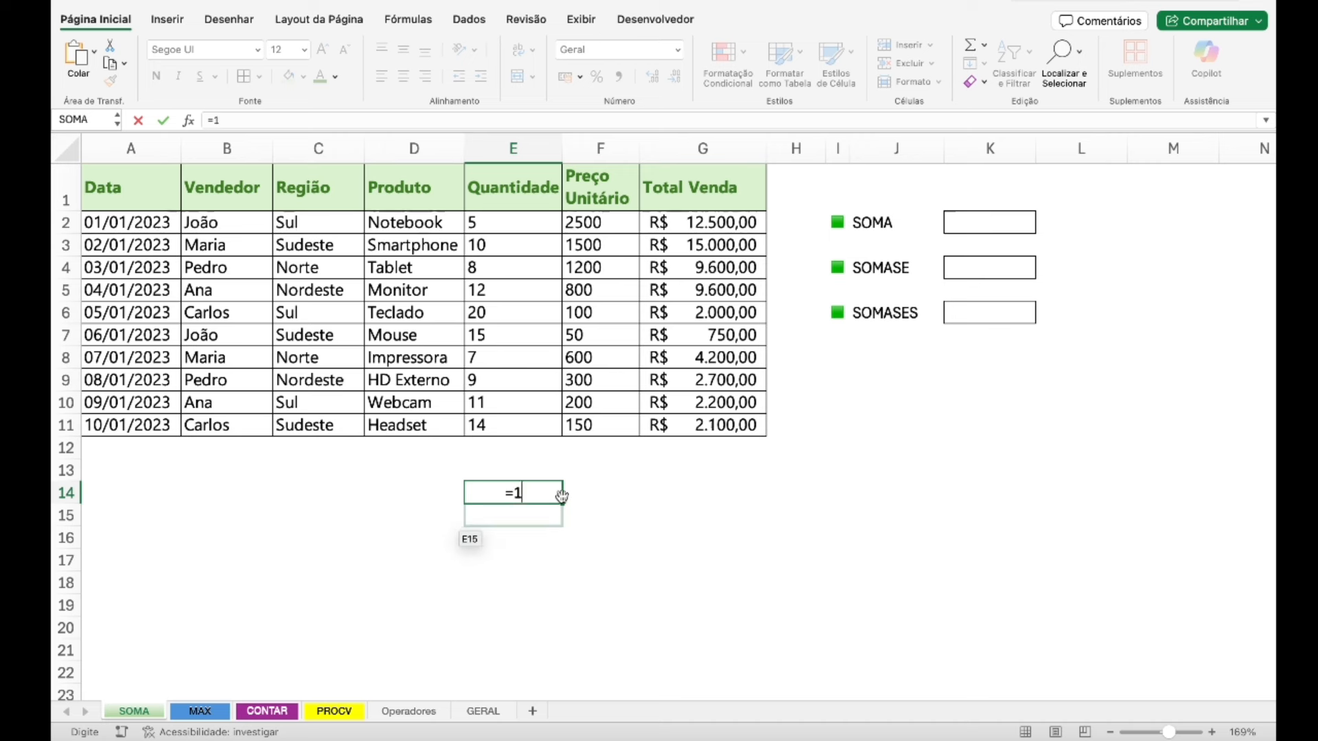
type("0+10")
key("Return")
key("Up")
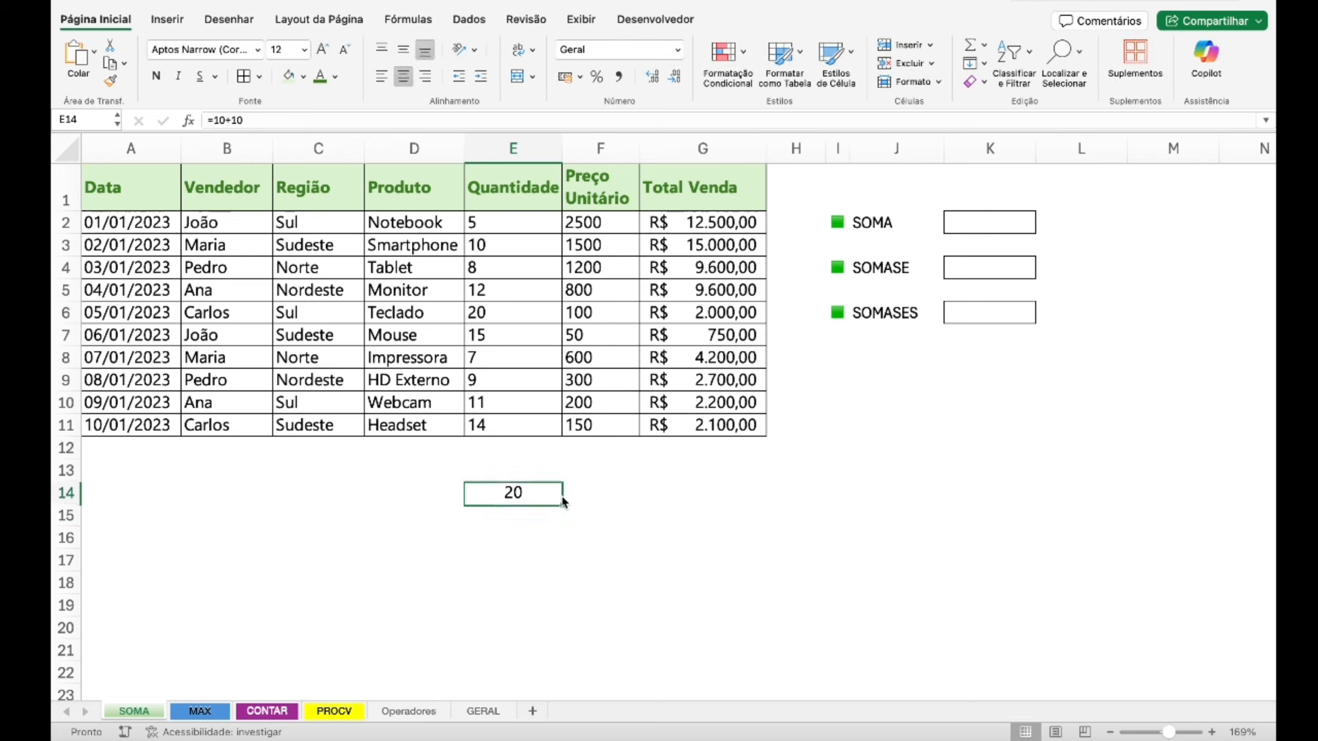
- Enter the subtraction formula =20-10 in cell E15
key("Down")
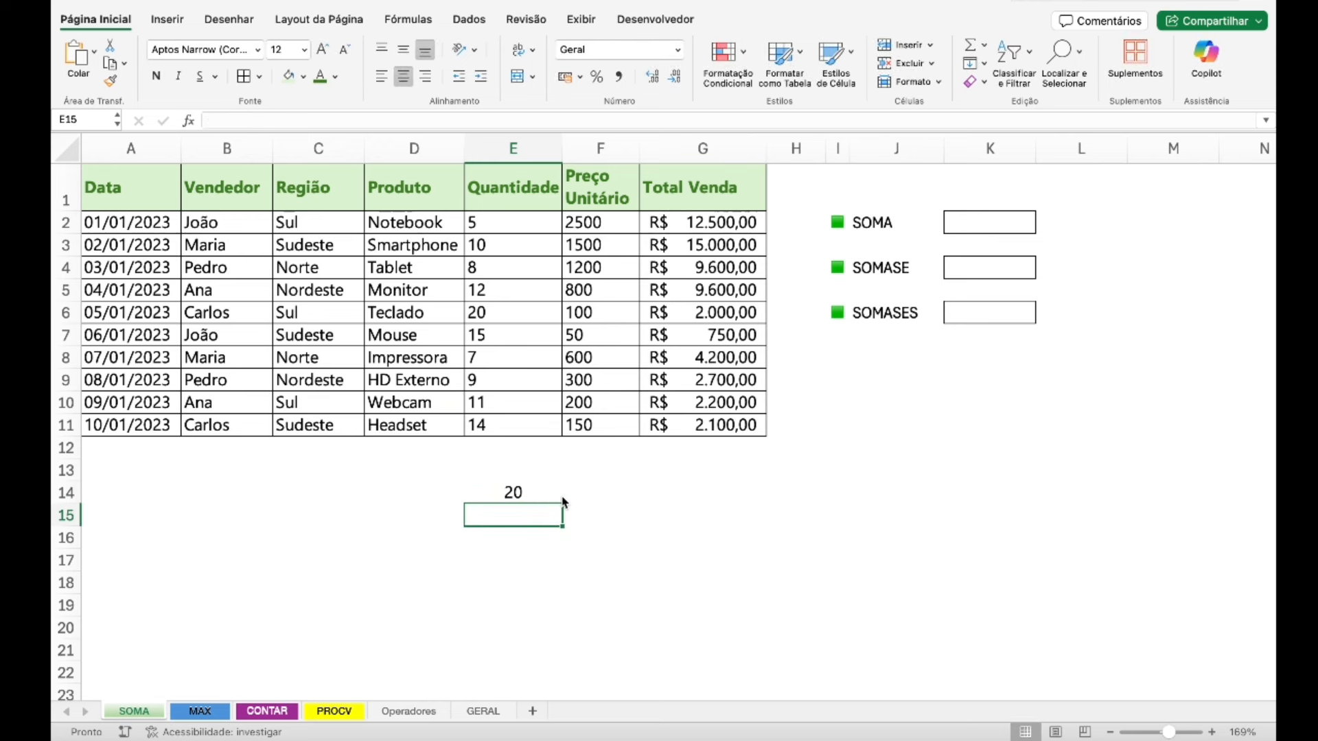
type("=20")
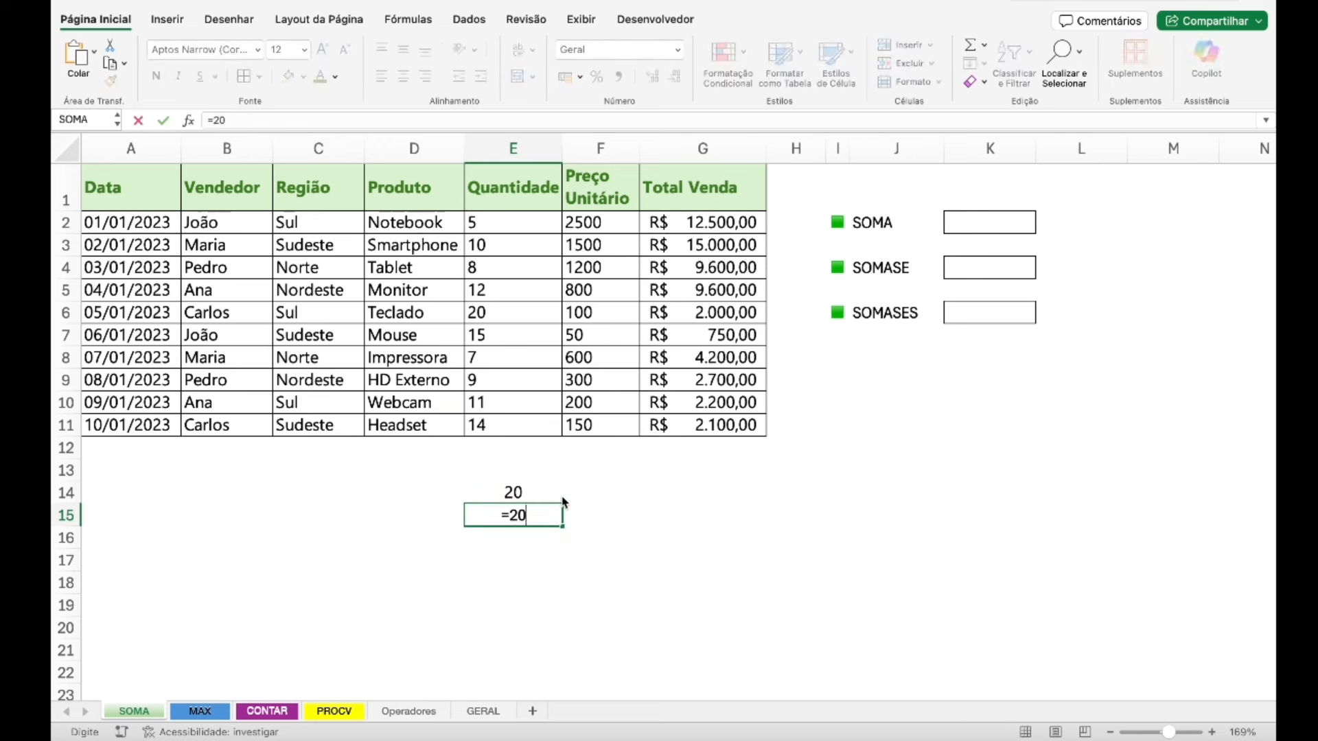
type("-10")
key("Return")
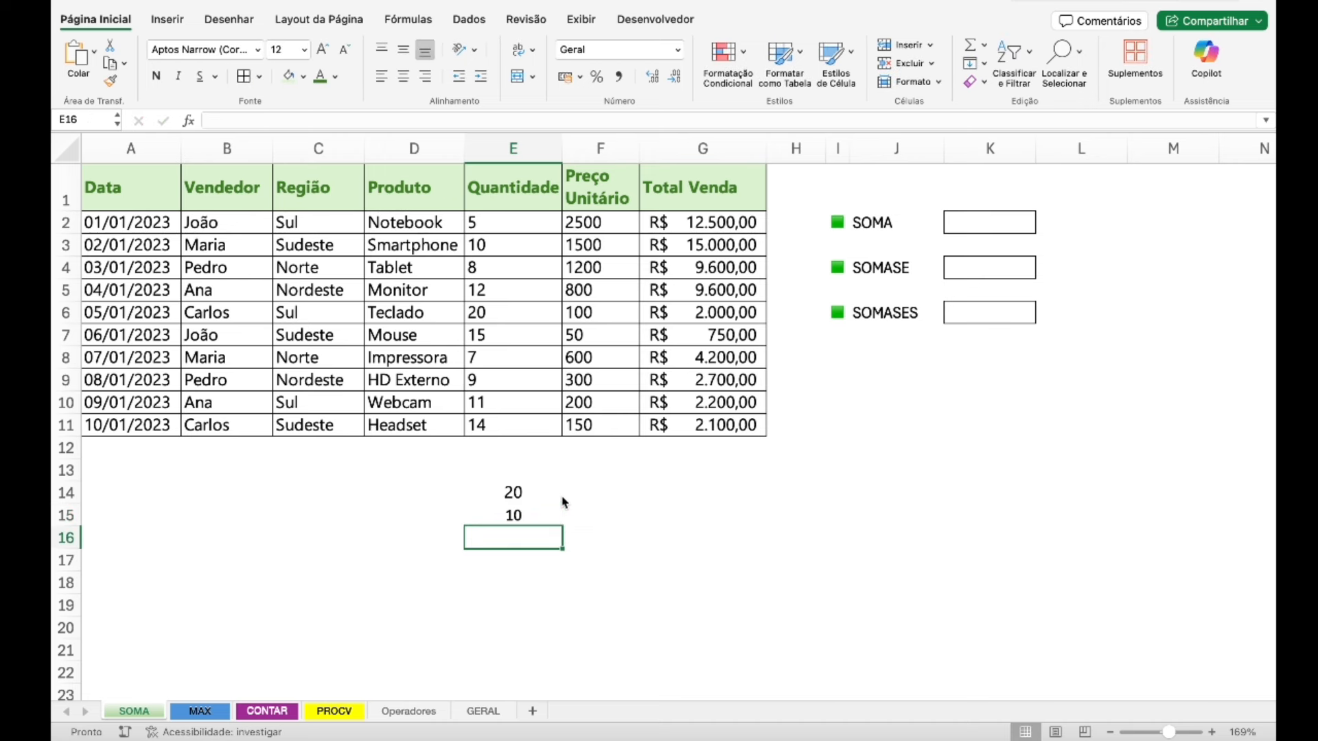
- Enter the multiplication formula =2*2 in cell E16
key("Up")
key("Down")
type("=")
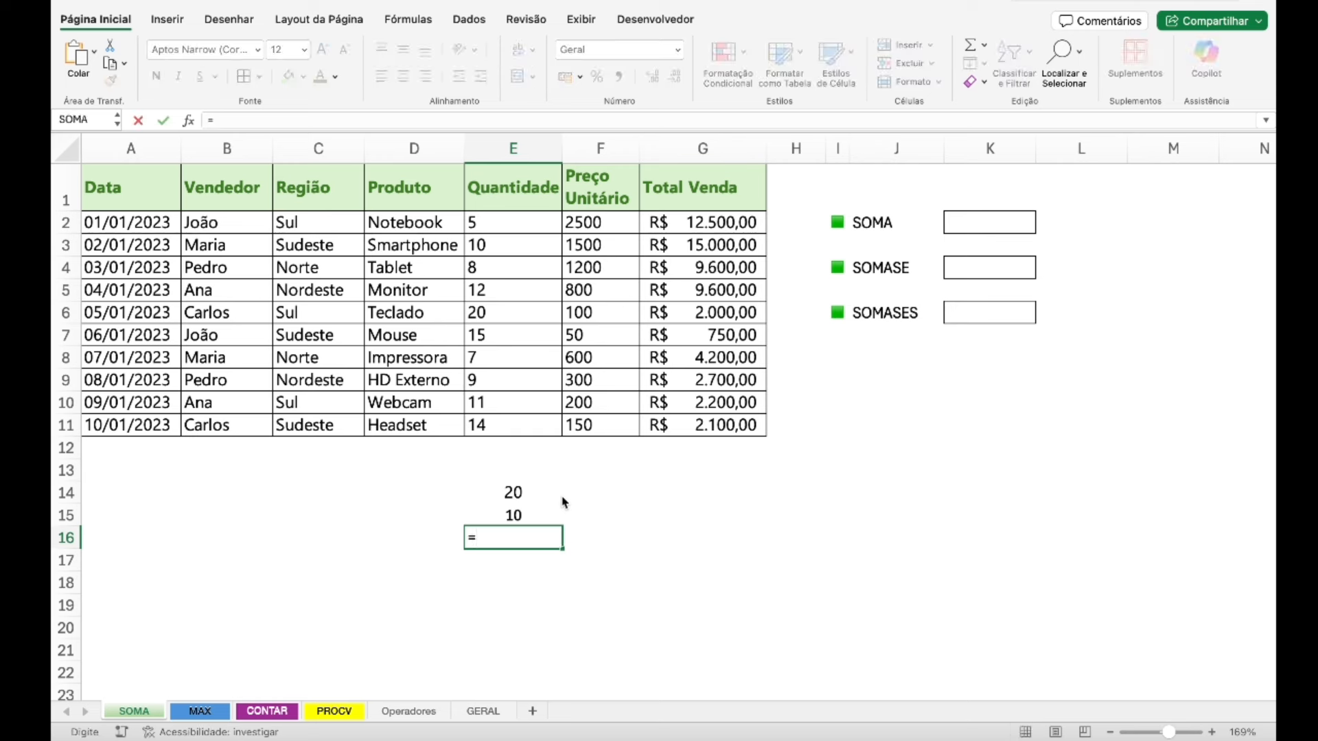
type("2*2")
key("Return")
- Look up the multiplication operator and its meaning on the Operadores sheet
left_click(422, 712)
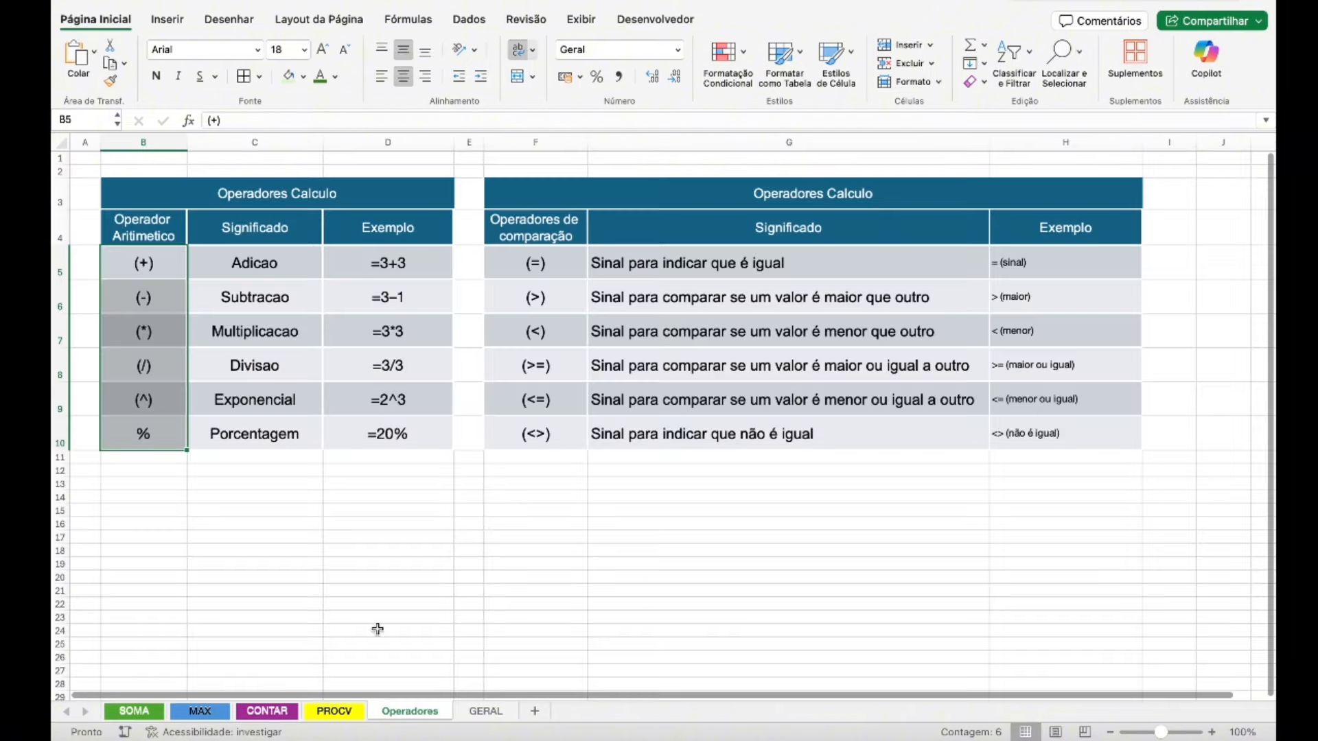
left_click(177, 312)
left_click(162, 332)
key("Right")
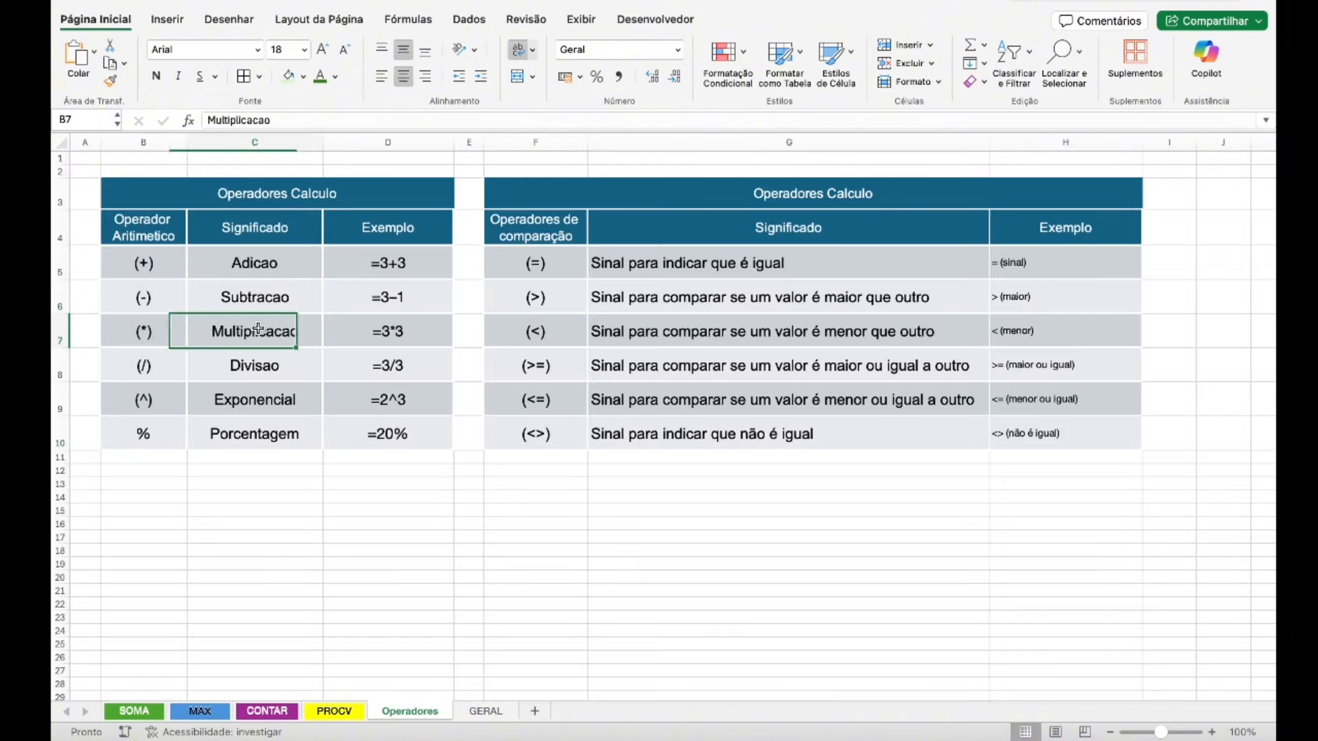
left_click(161, 333)
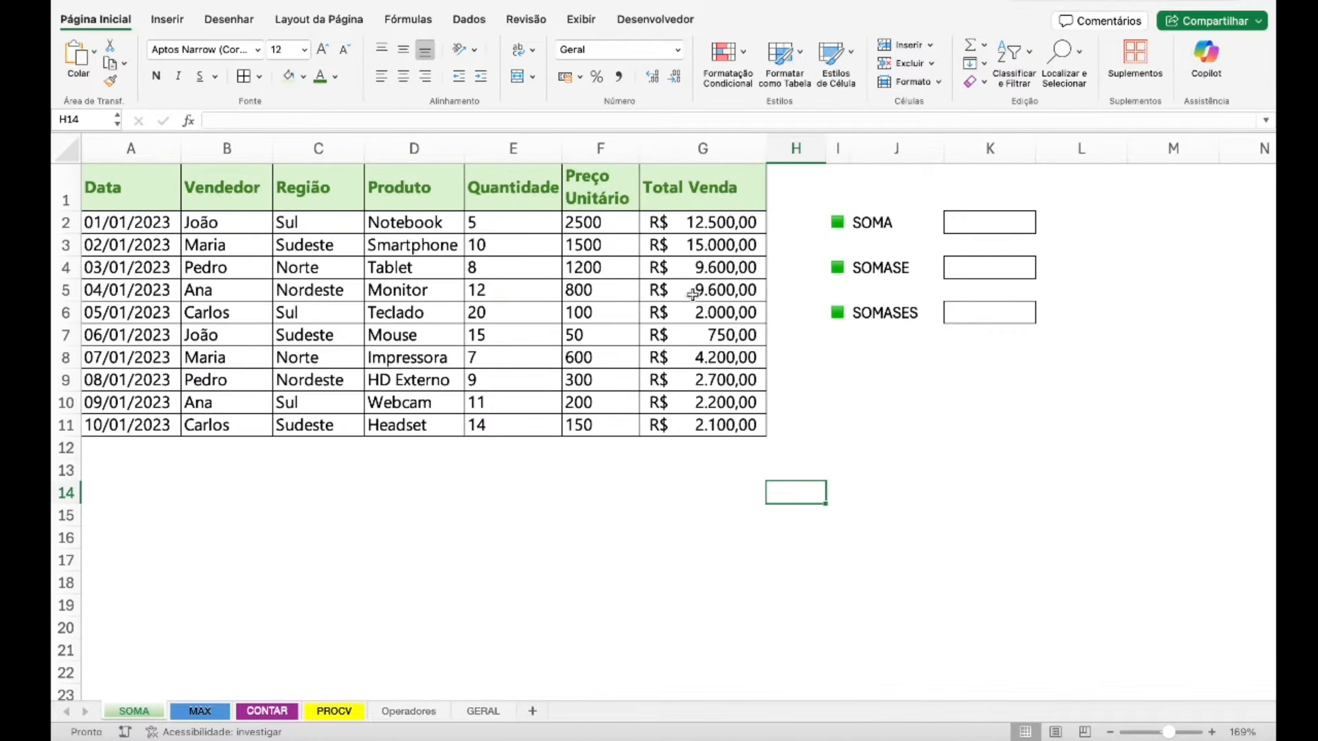
- Total the Quantidade column in cell K2 of the SOMA sheet with the formula =SOMA(E2:E11)
left_click(975, 228)
type("=")
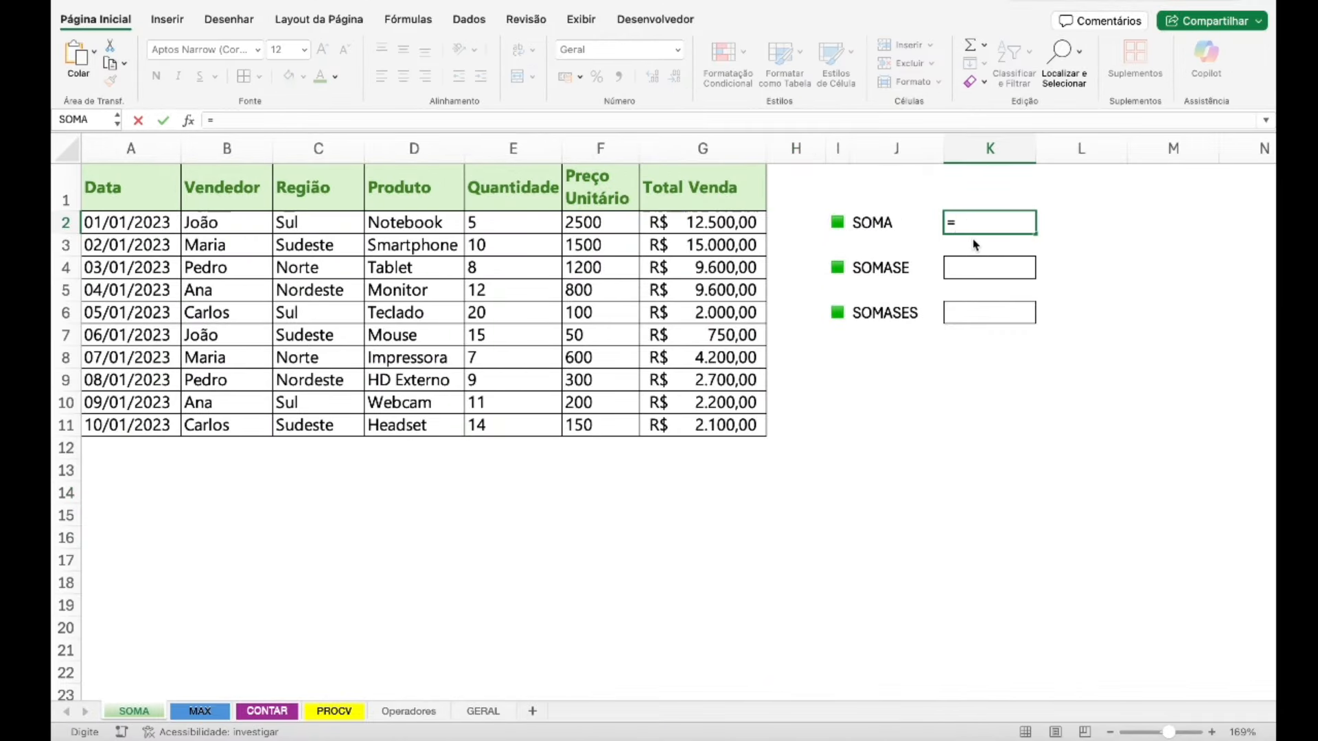
type("soma(")
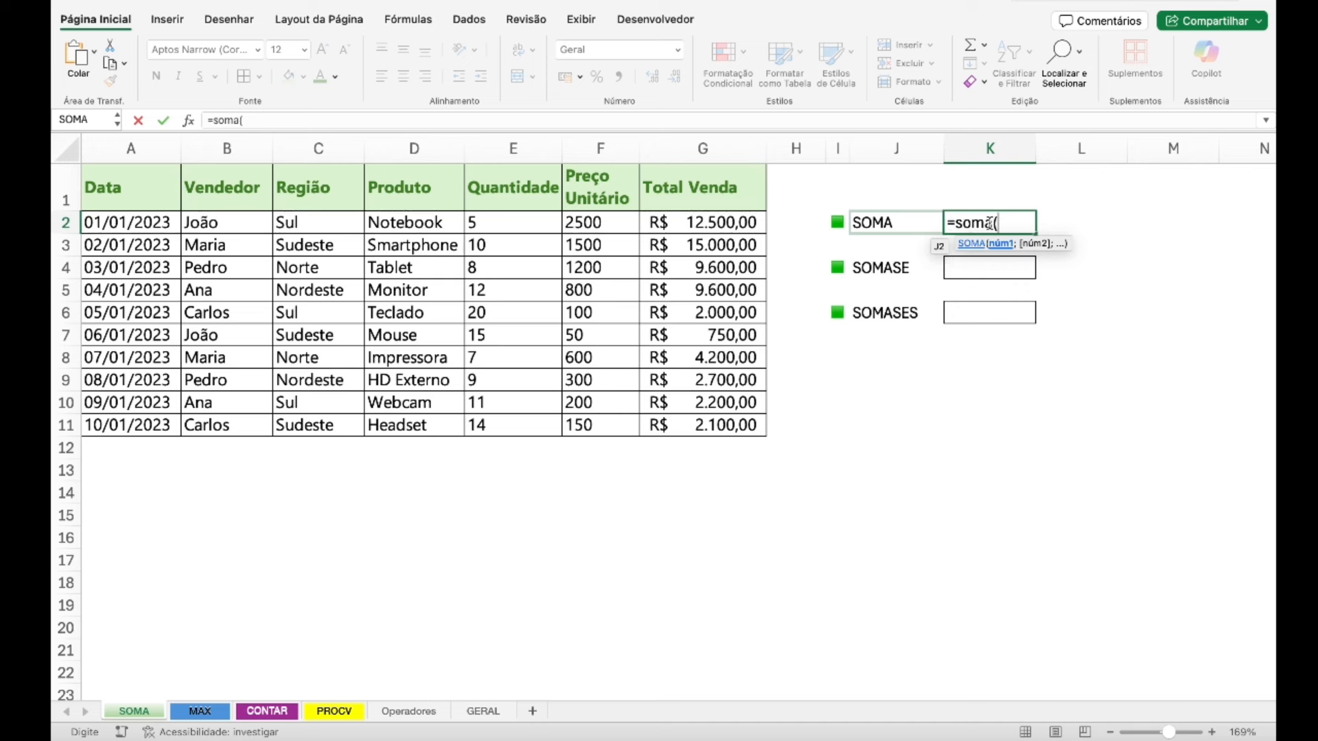
left_click(495, 225)
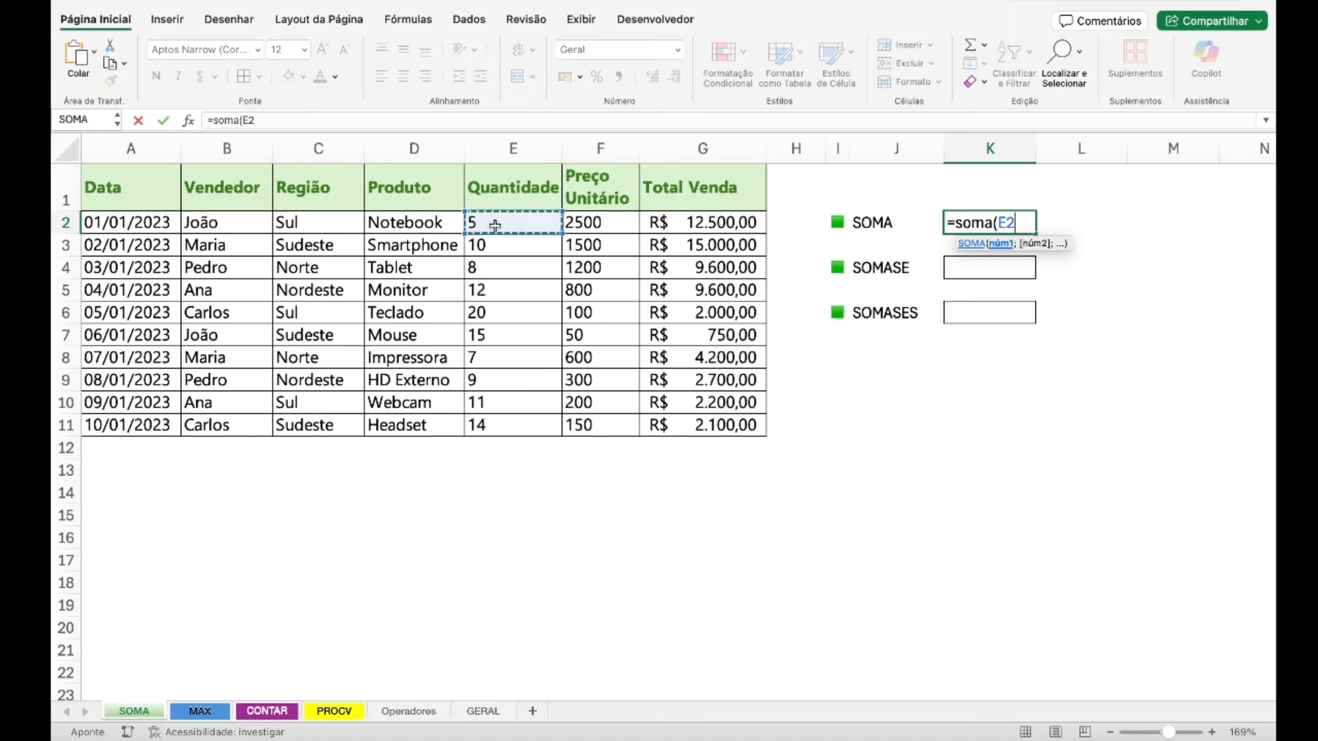
left_click_drag(494, 226, 499, 421)
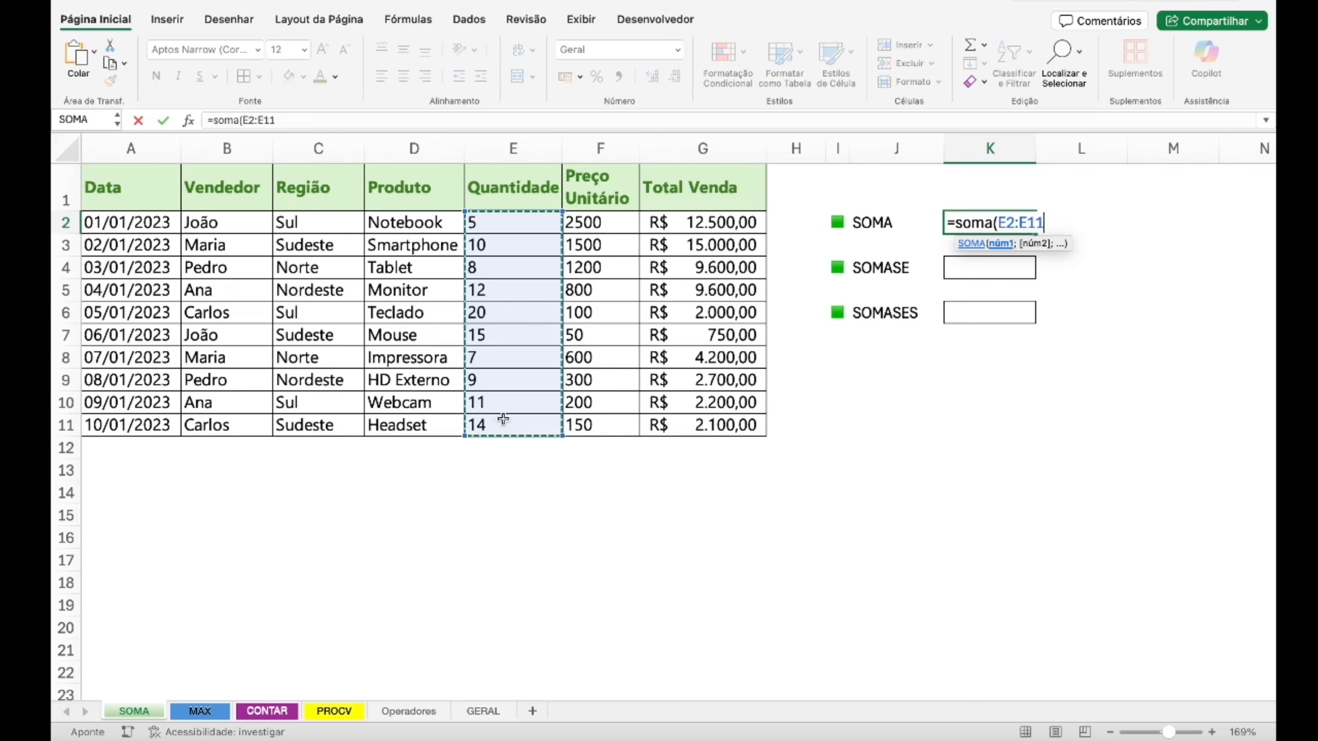
type(")")
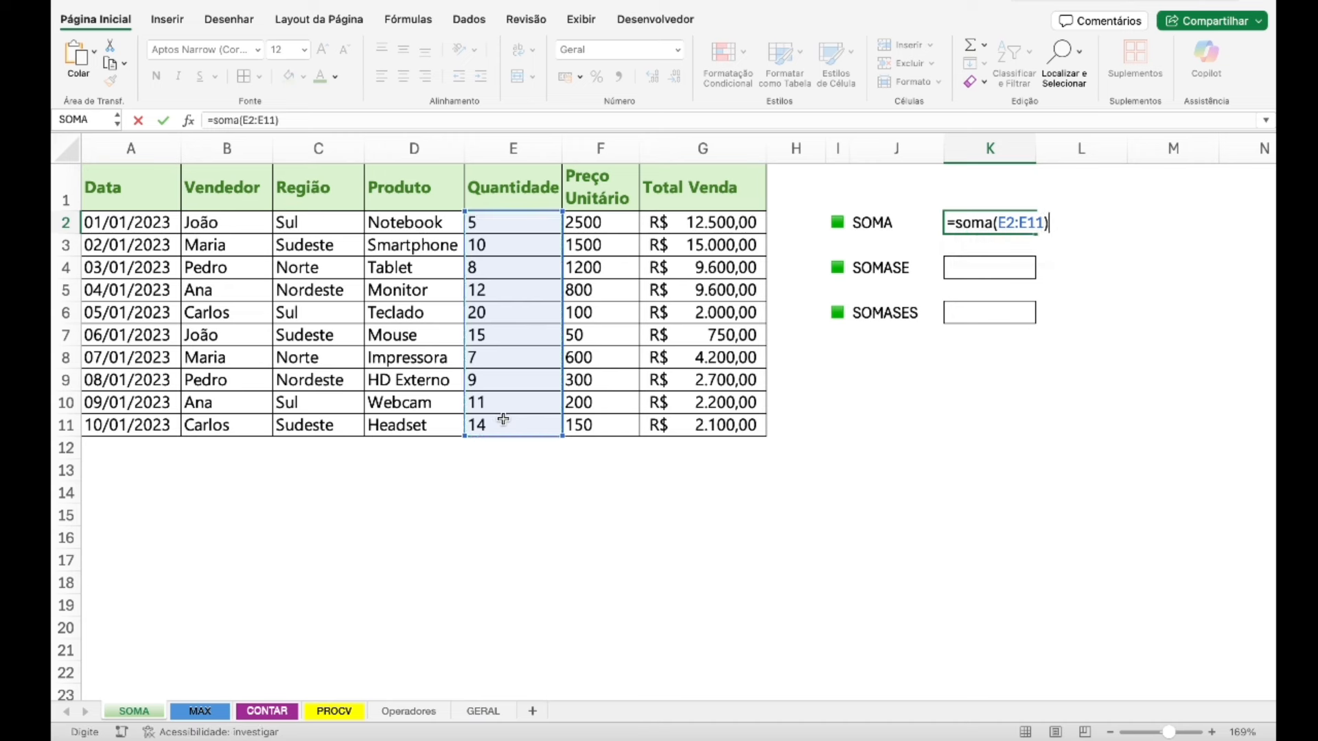
key("Return")
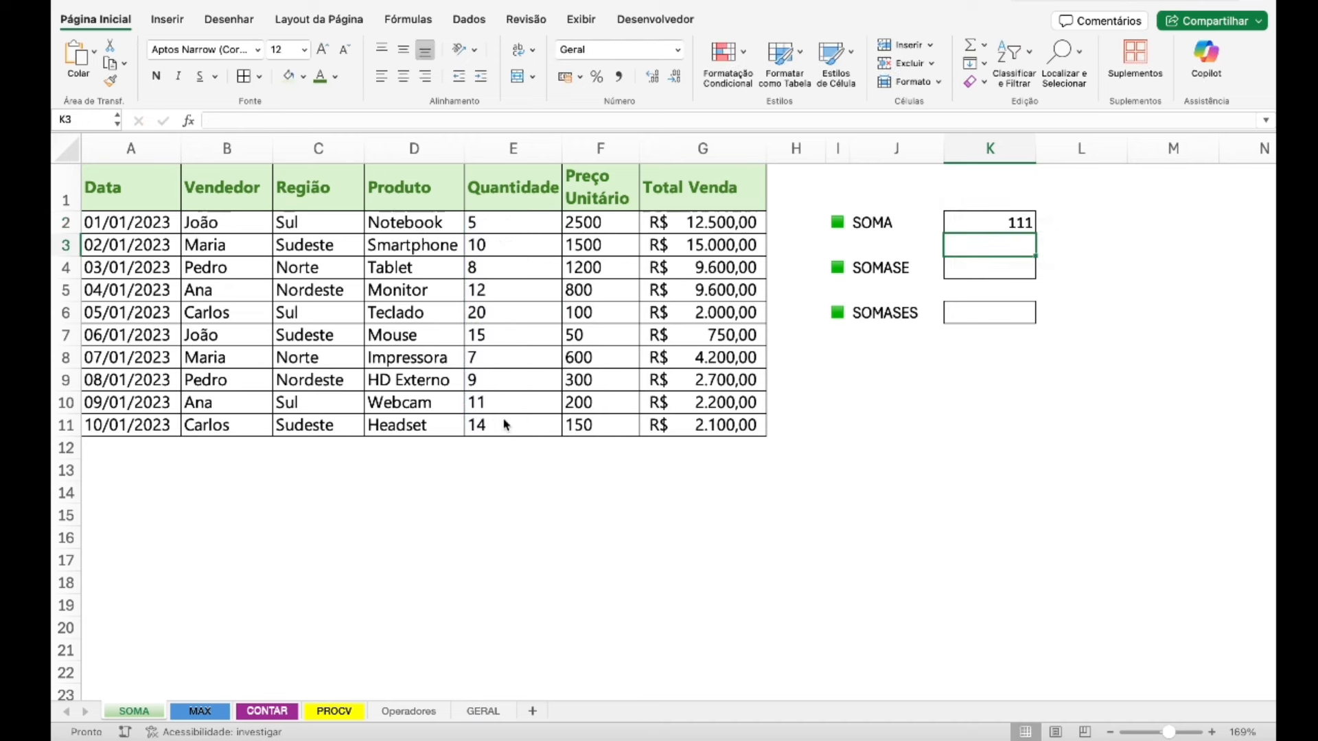
- Examine the SOMA formula in cell K2 and the Quantidade range E2:E11 it references
left_click(1010, 228)
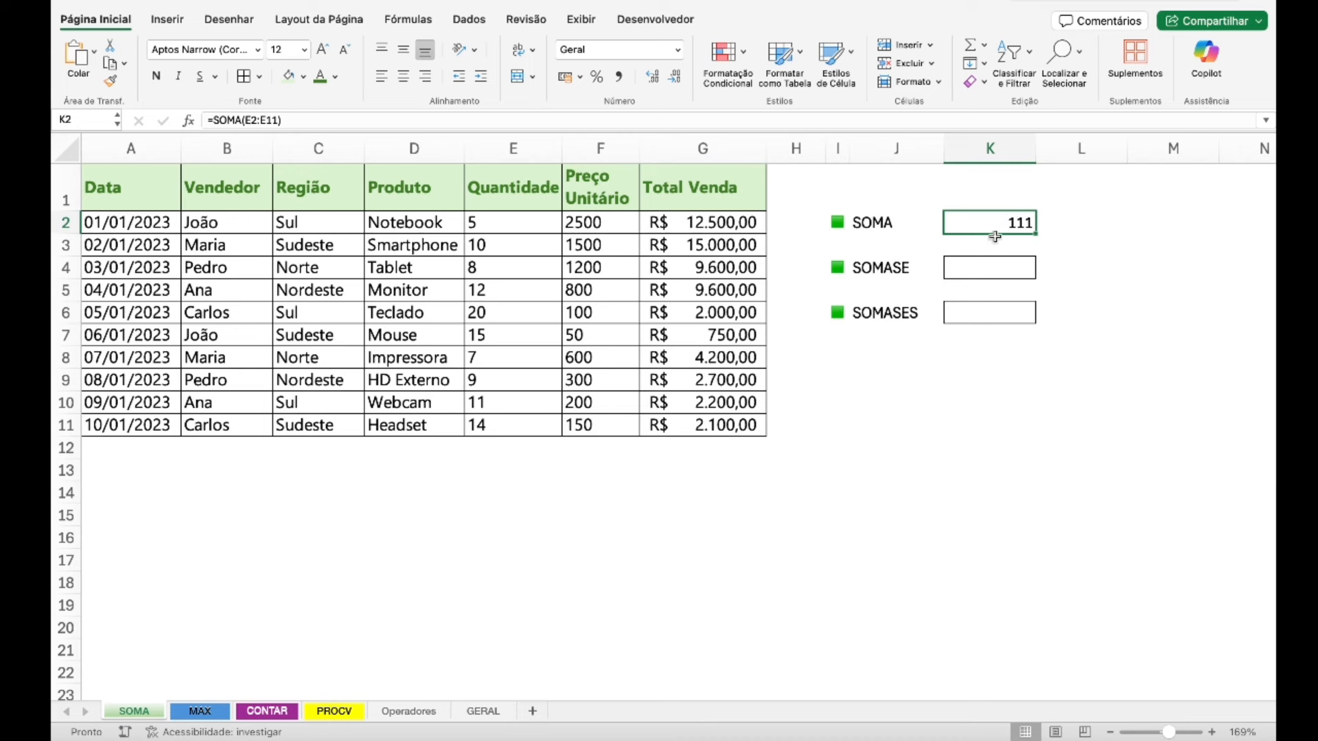
left_click(267, 121)
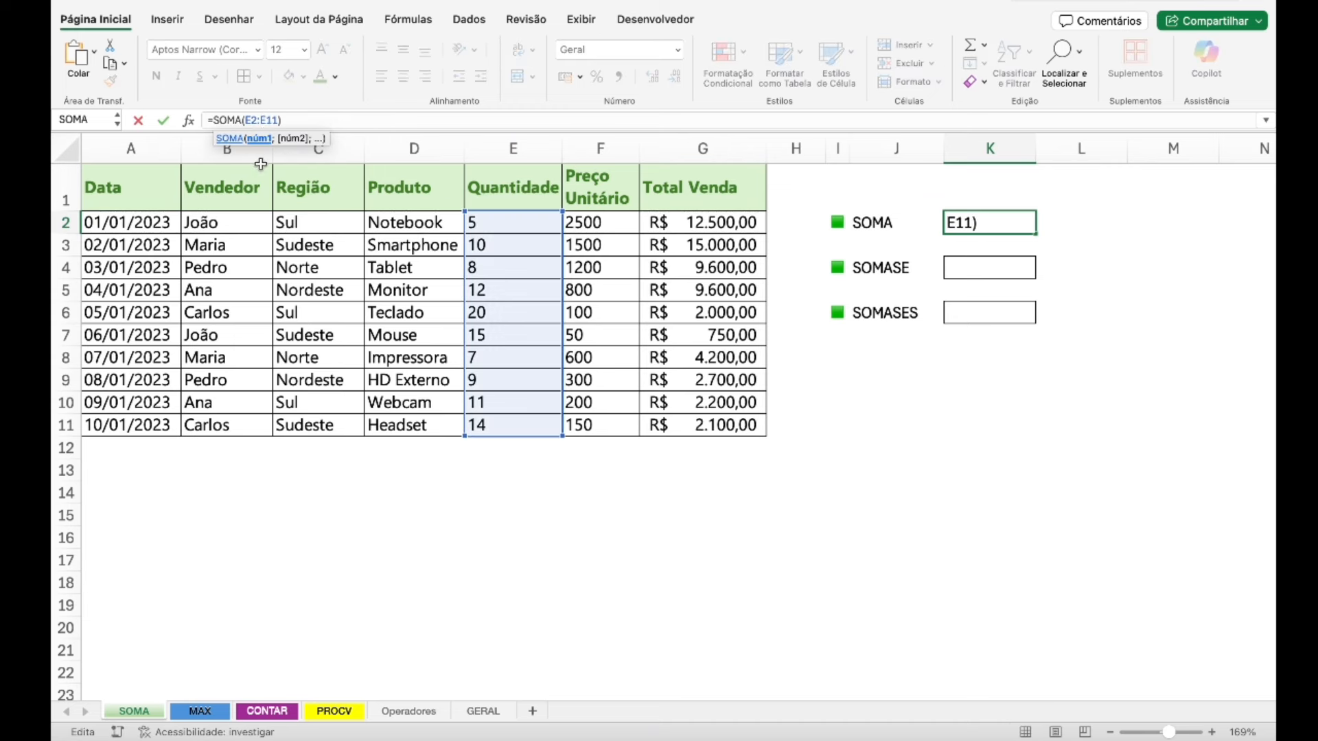
left_click(253, 120)
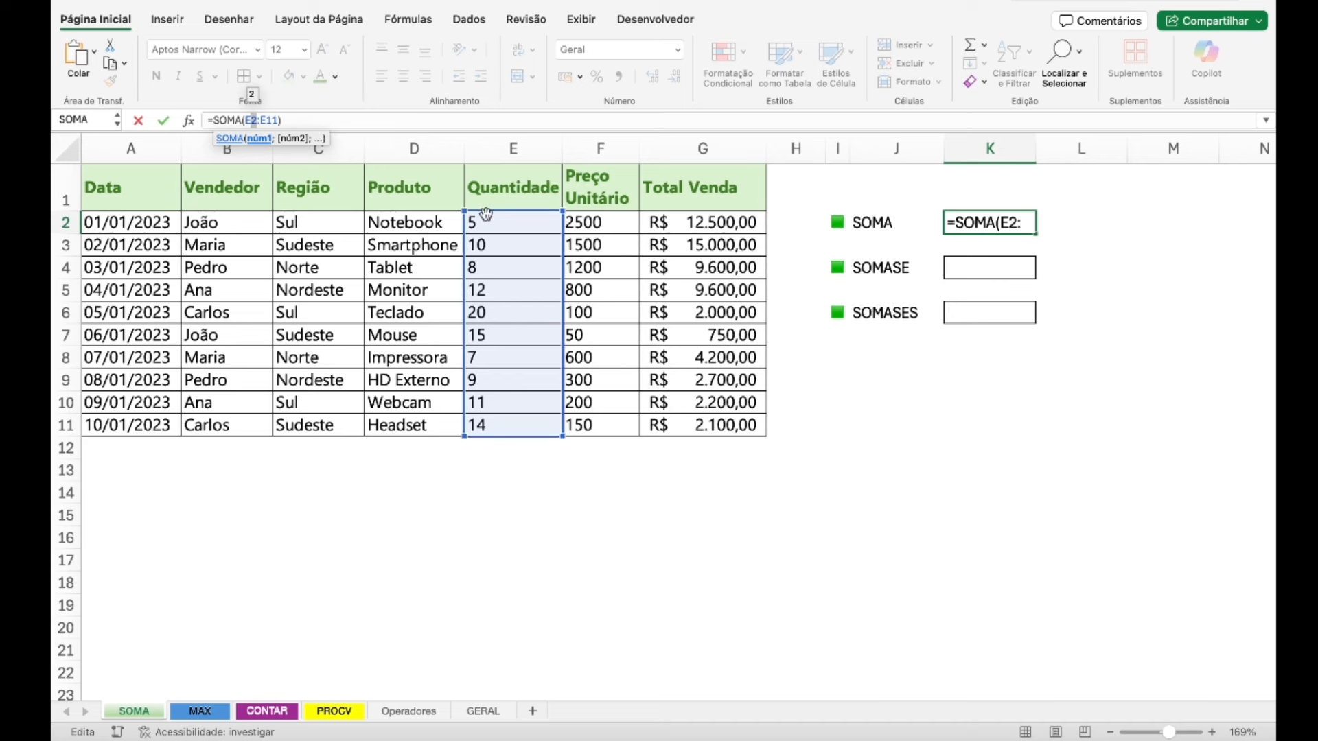
left_click(262, 120)
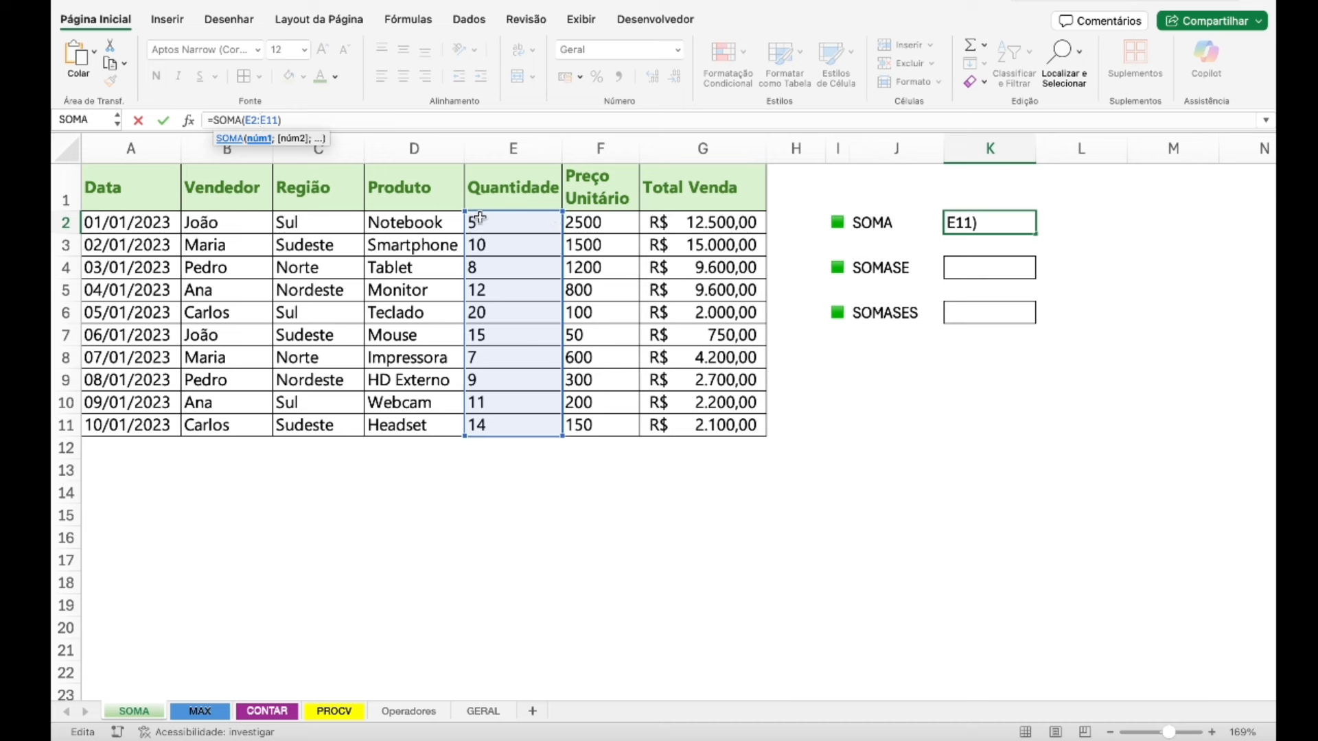
mouse_move(561, 437)
left_mouse_down()
mouse_move(558, 636)
mouse_move(558, 438)
left_mouse_up()
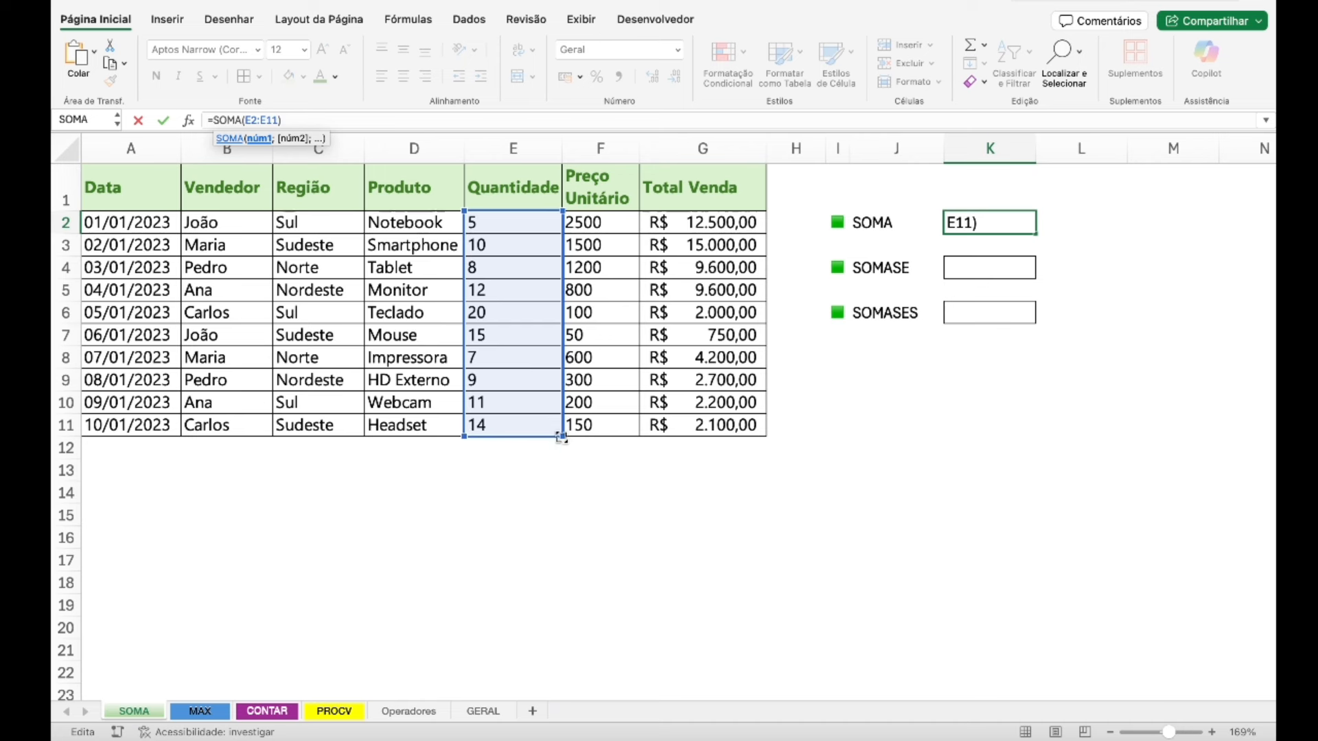
mouse_move(561, 437)
left_mouse_down()
mouse_move(559, 653)
mouse_move(571, 310)
mouse_move(555, 434)
left_mouse_up()
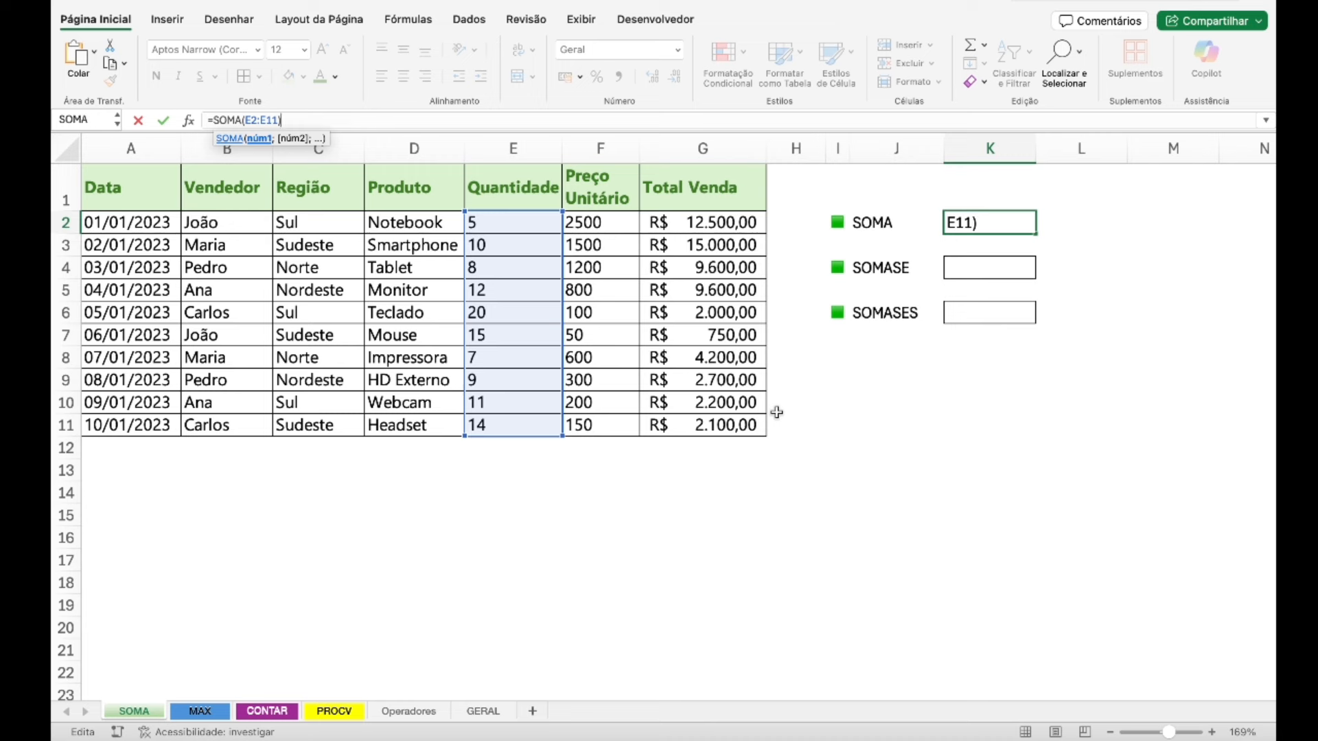
key("Return")
- Replace the formula in cell K2 with the manual addition =5+10+8+12+20 and review it
key("Up")
key("Delete")
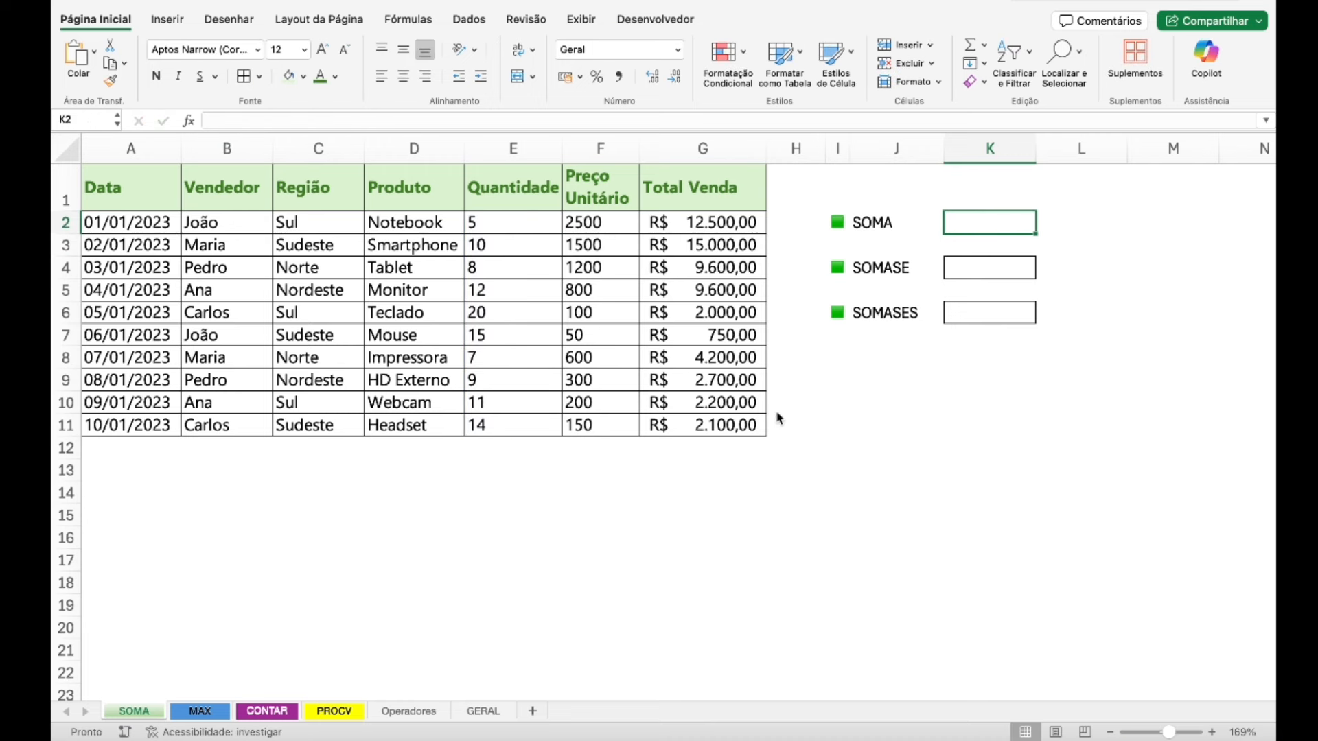
type("=")
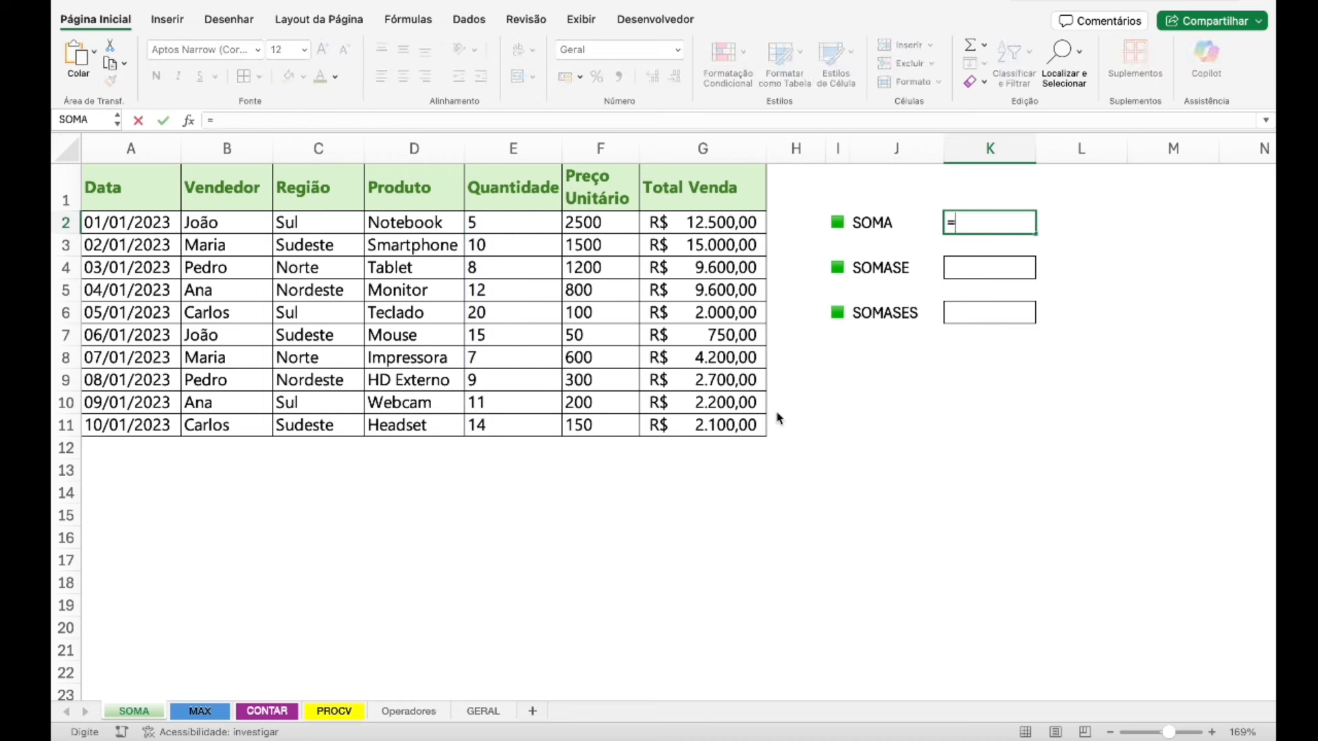
type("5")
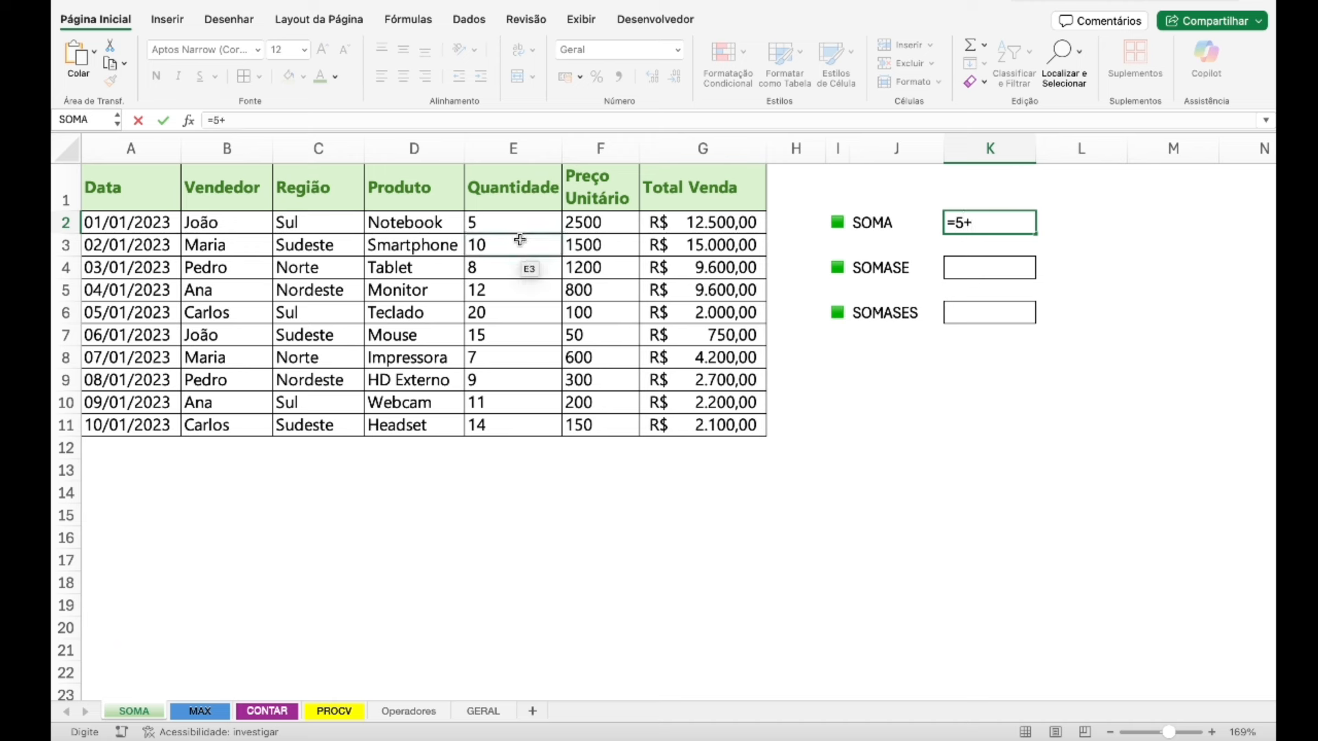
type("+10+8+")
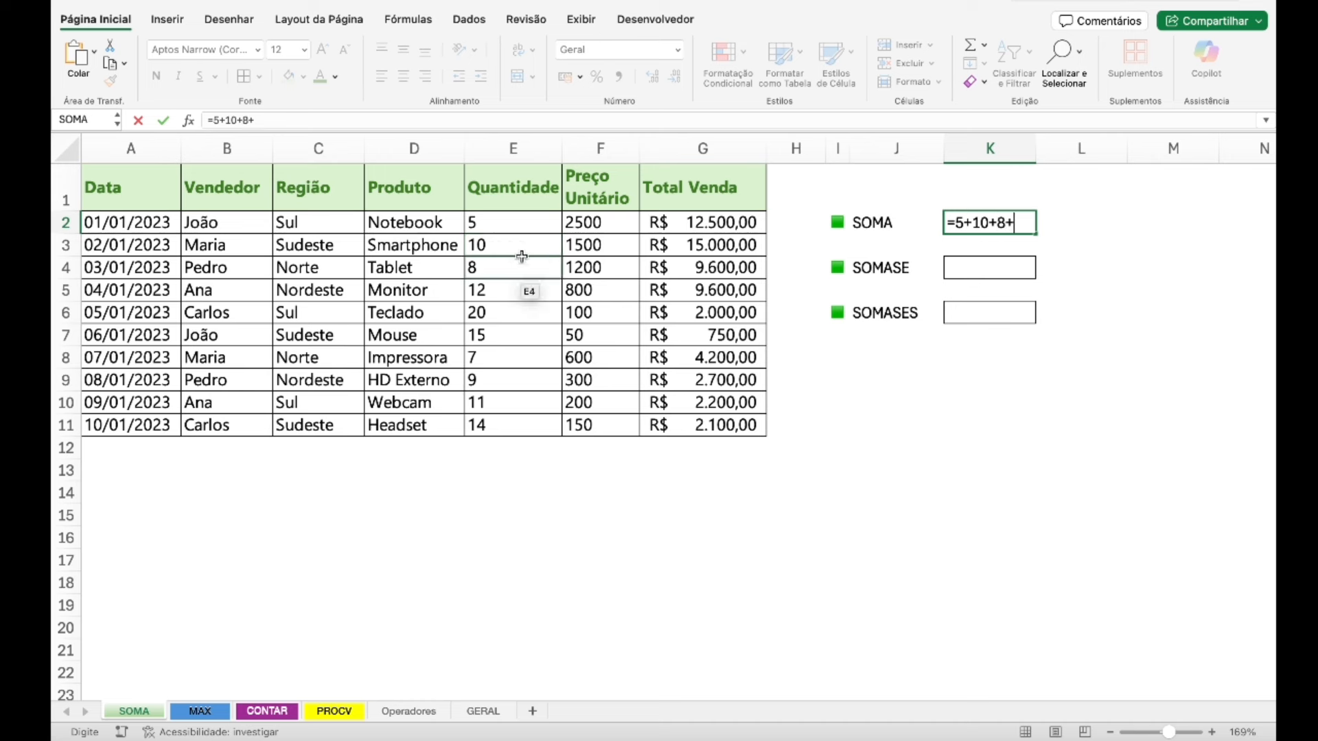
type("12")
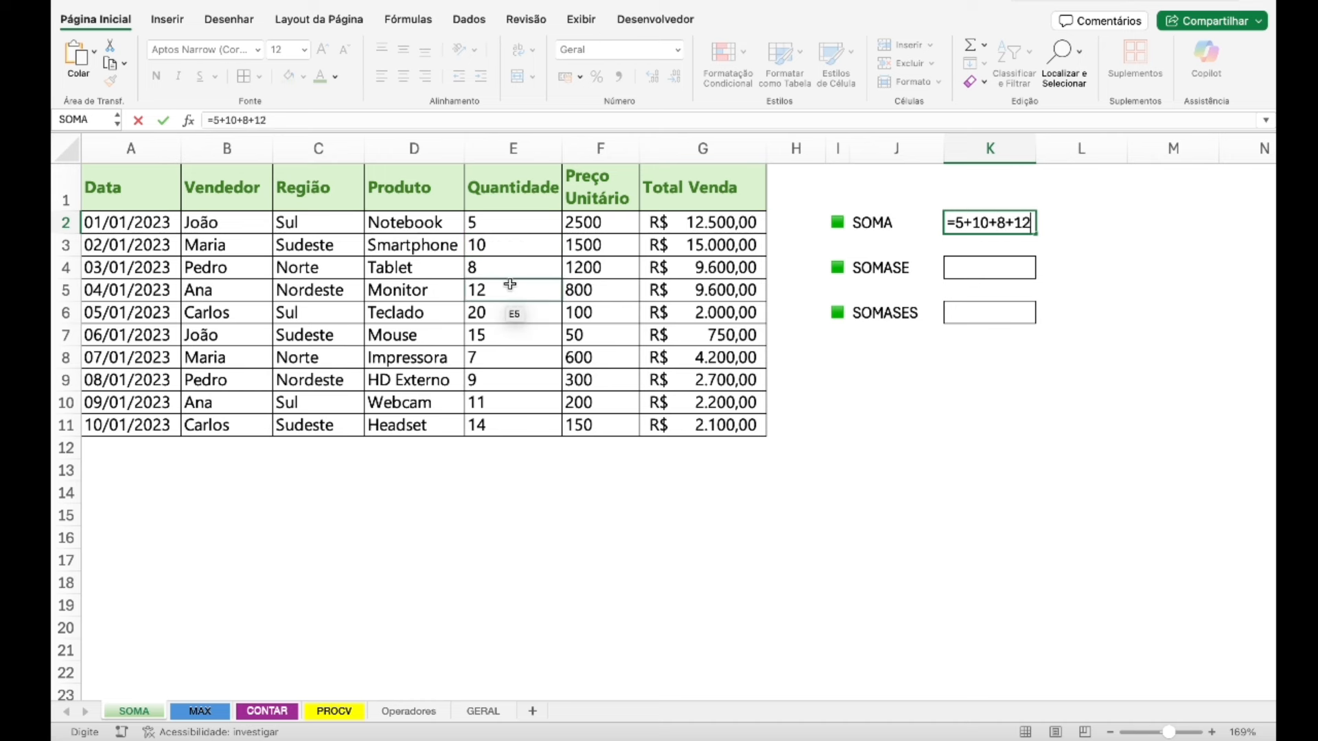
type("+20")
key("Return")
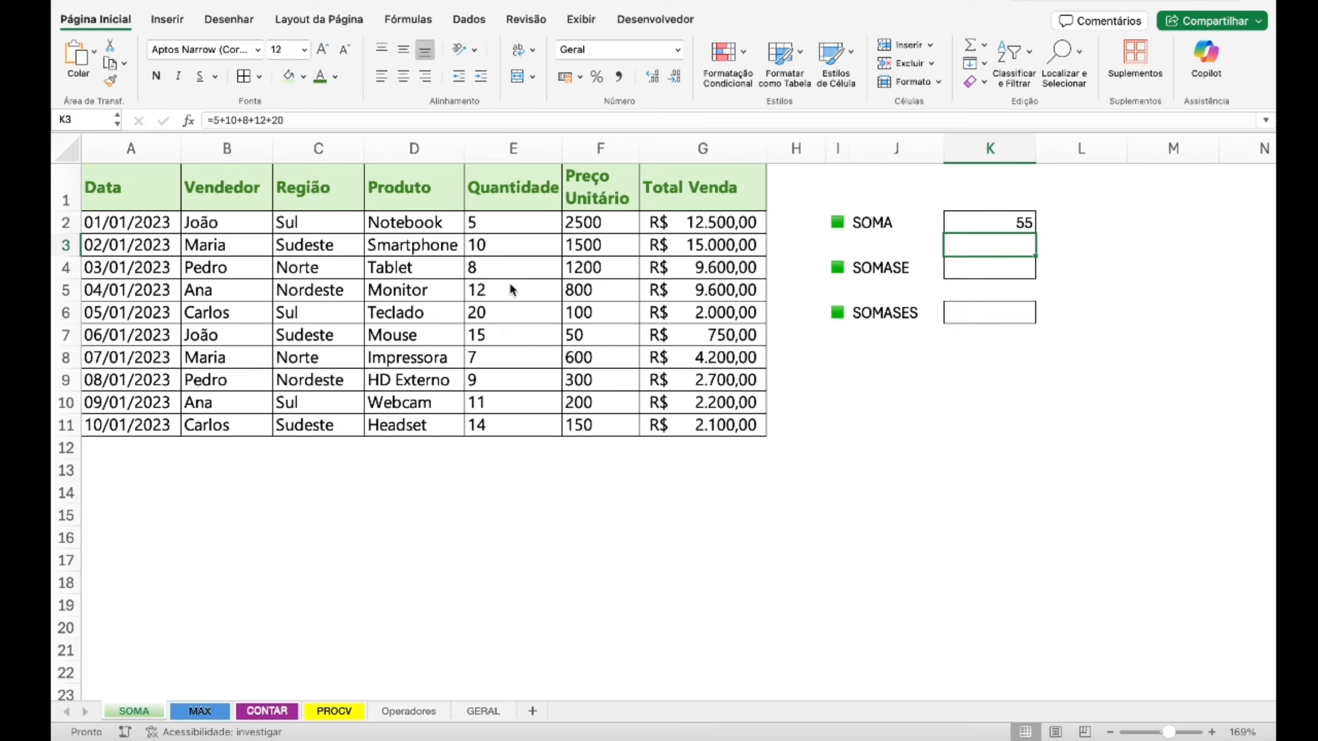
left_click(987, 232)
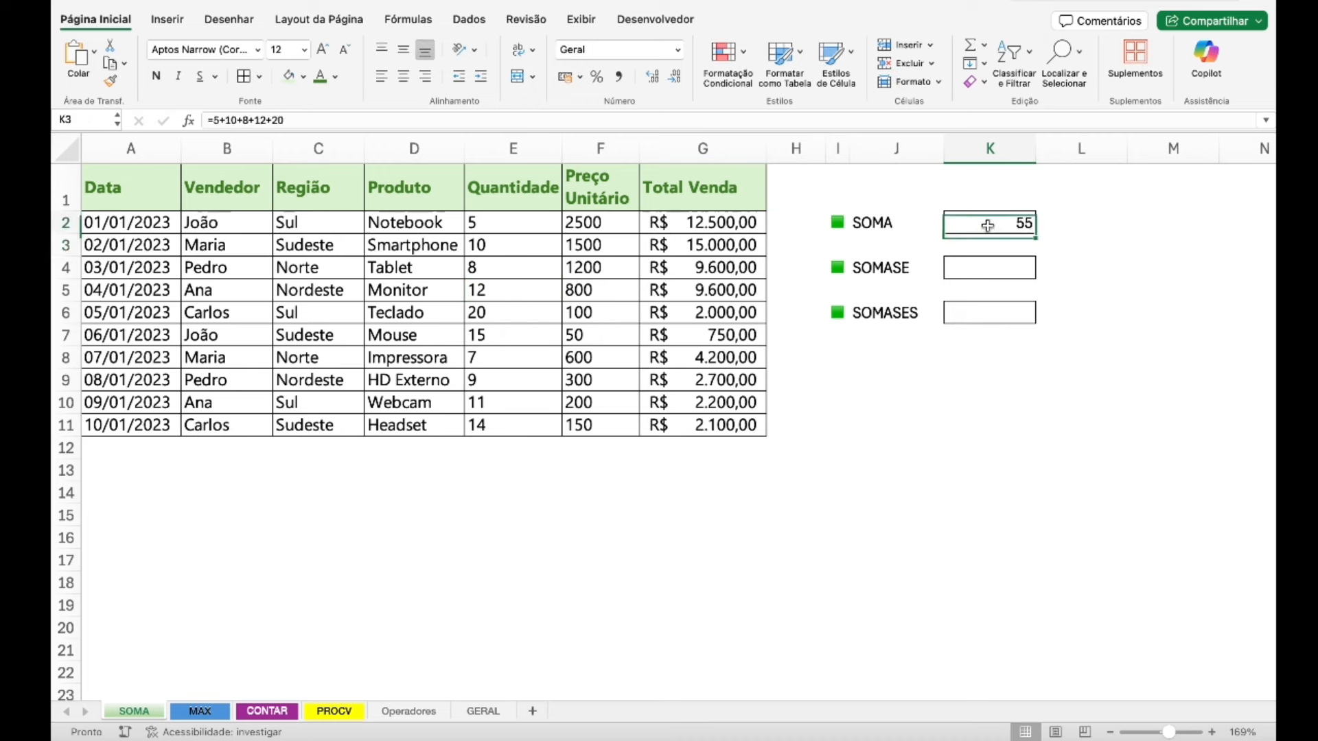
left_click(271, 120)
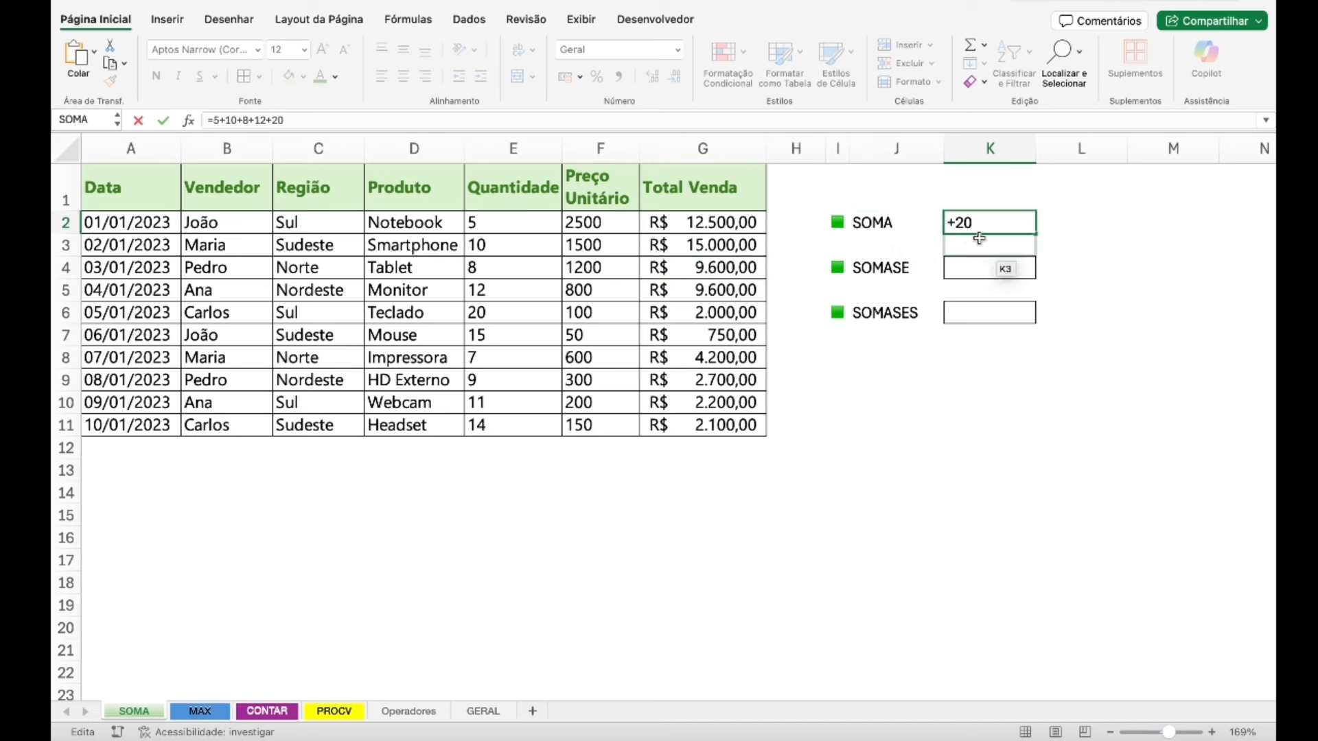
key("Return")
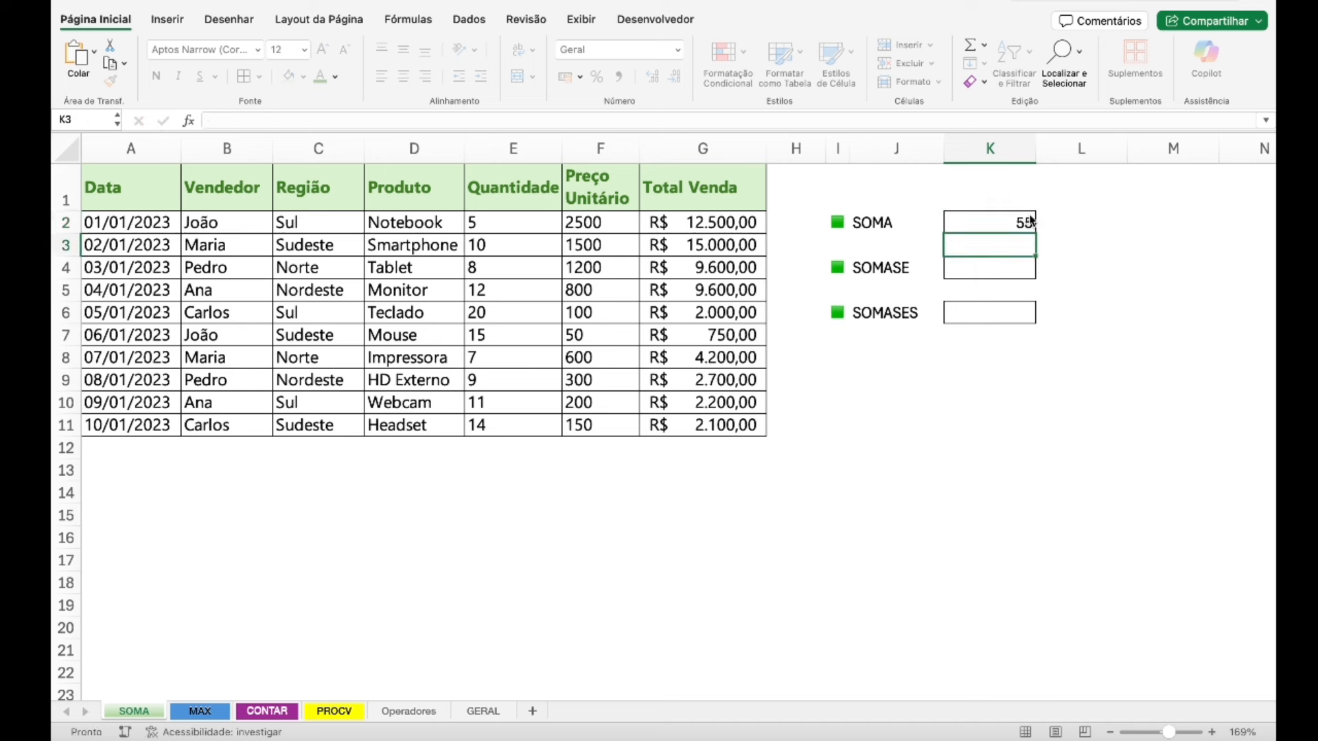
- Clear cell K2 and total the Quantidade column there with the formula =SOMA(E2:E11)
left_click(1030, 218)
key("Delete")
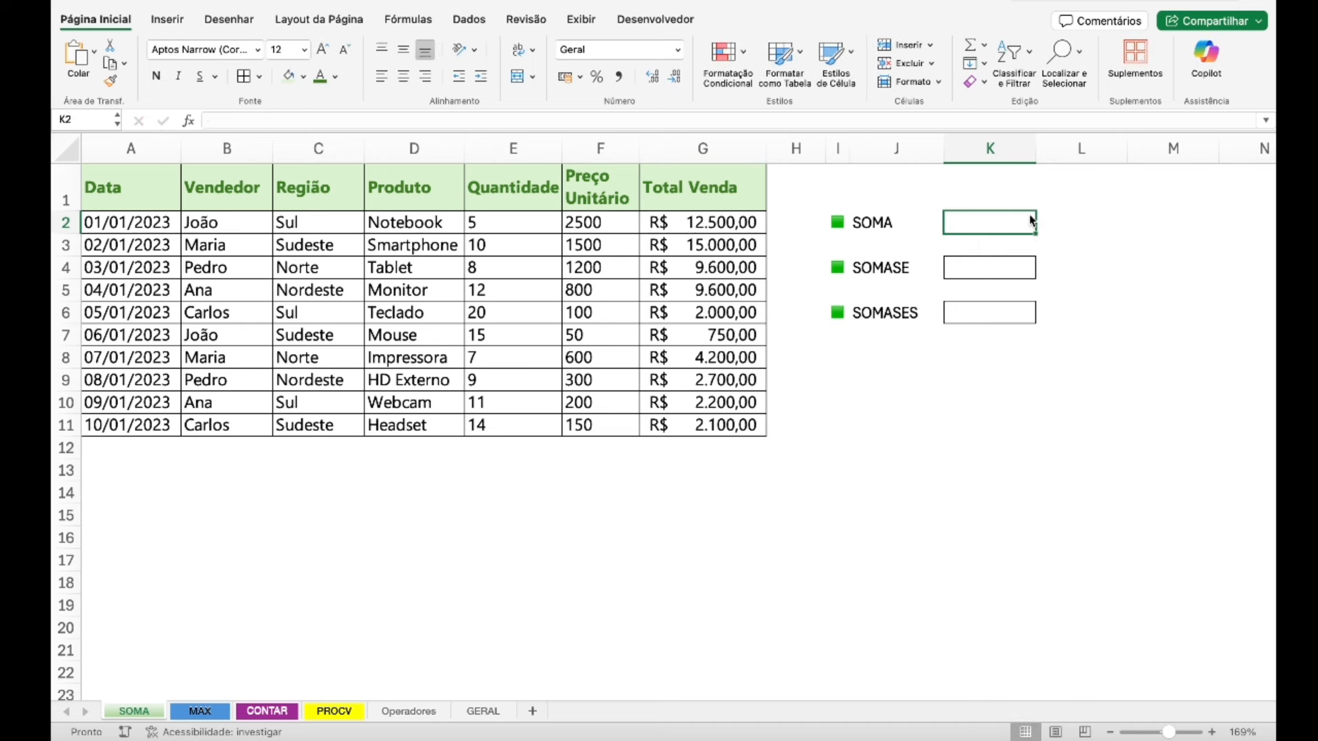
type("=")
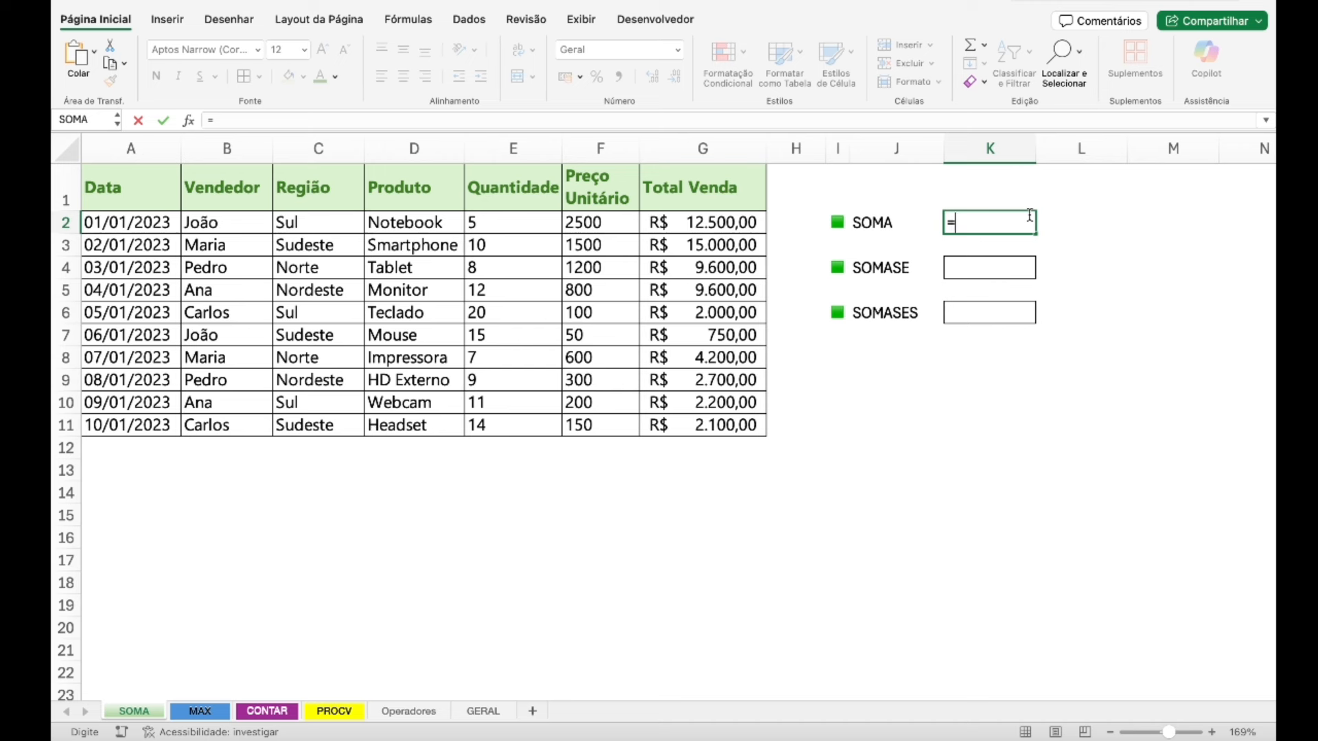
type("soma")
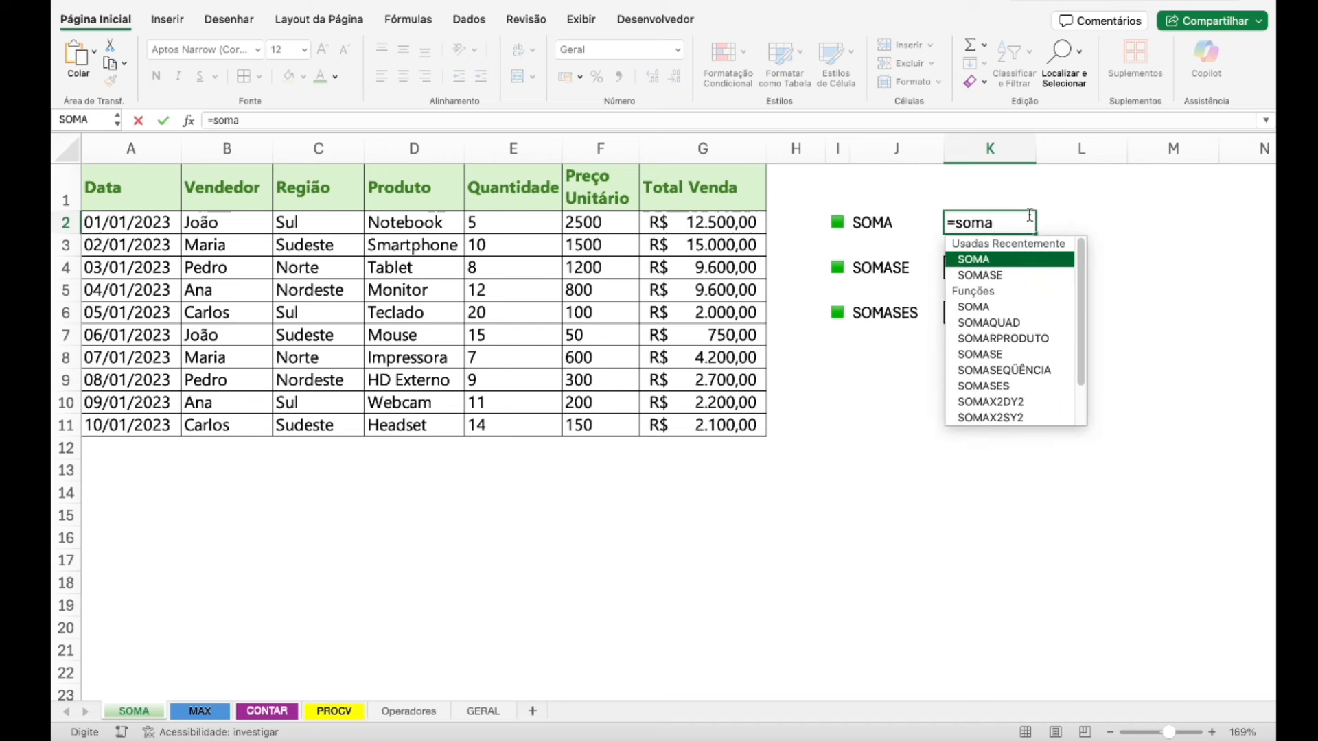
type("(")
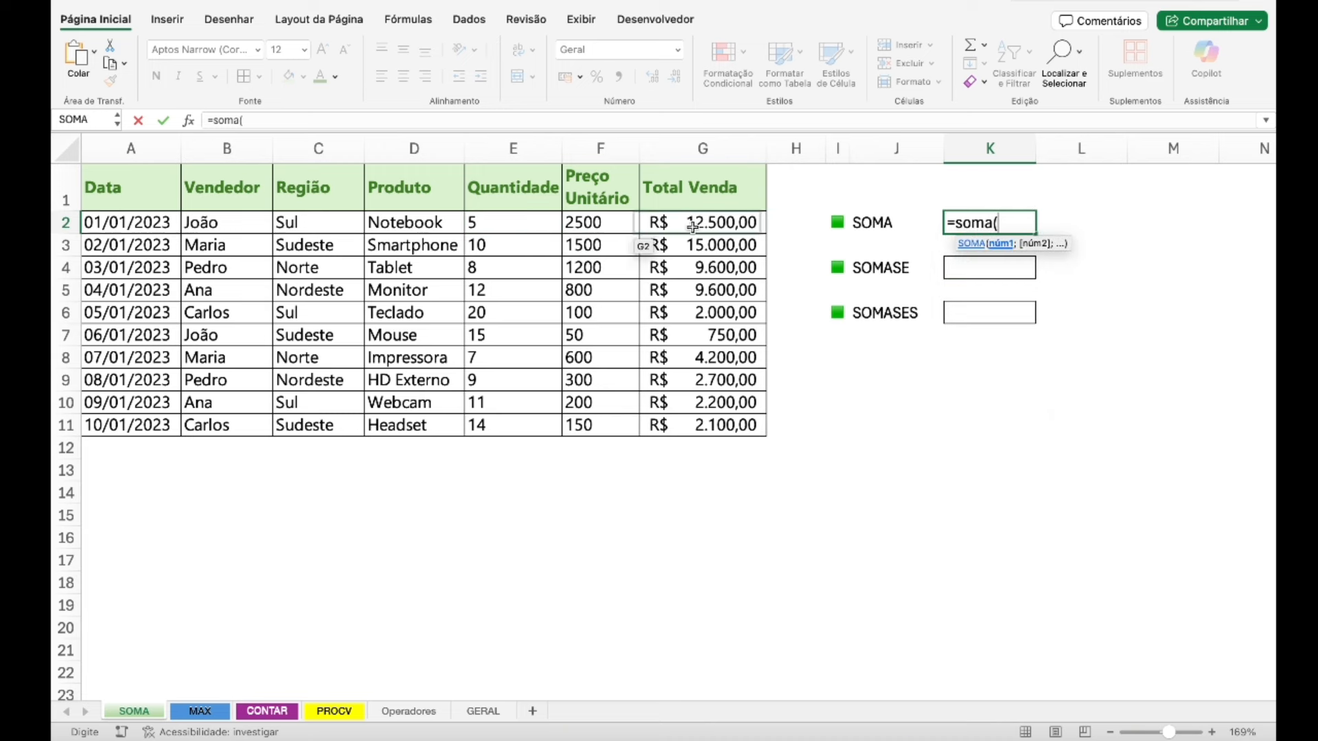
left_click(536, 221)
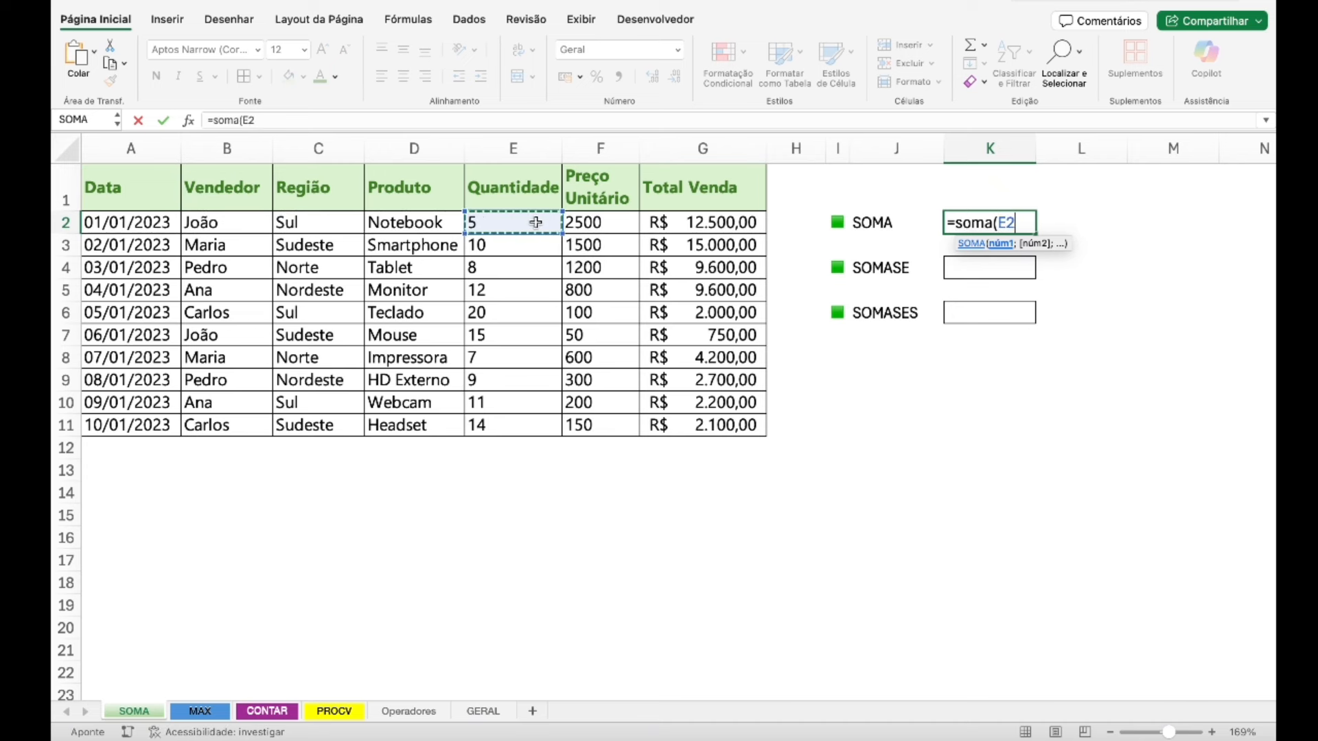
left_click_drag(535, 222, 526, 280)
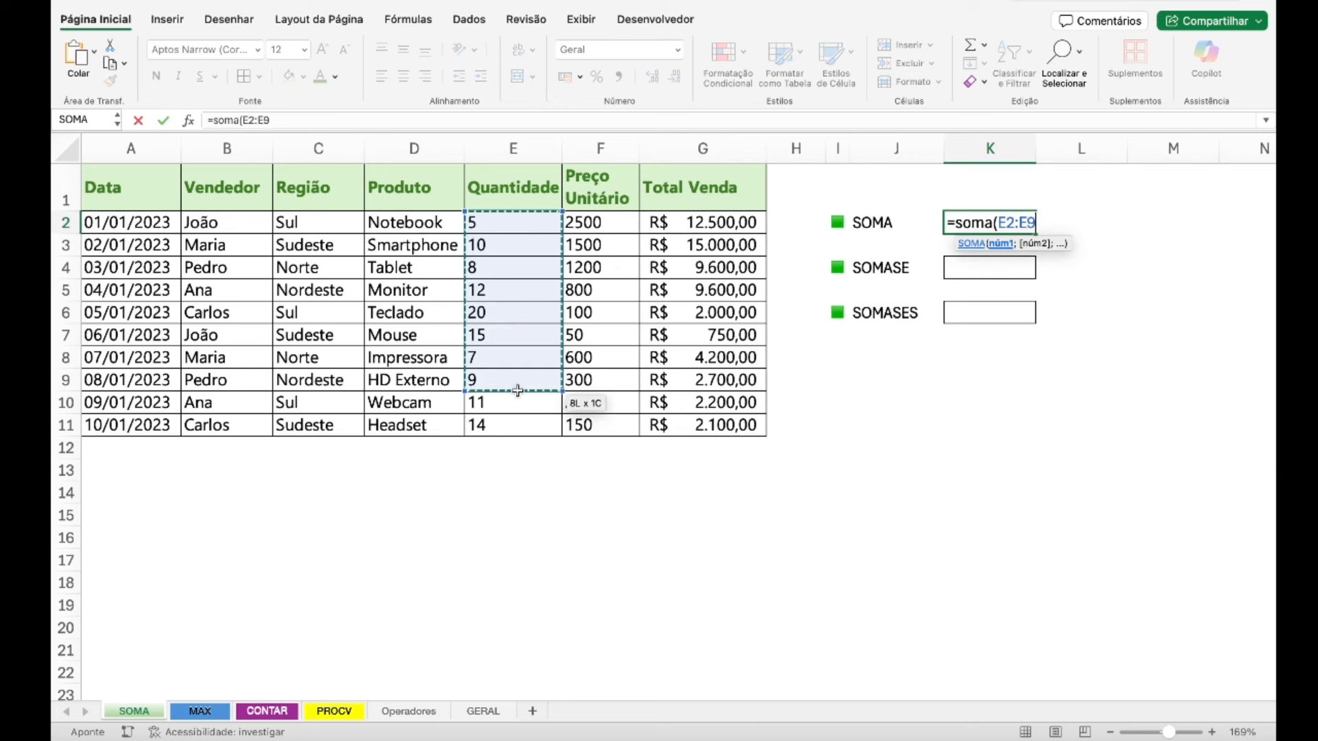
left_click_drag(517, 391, 520, 419)
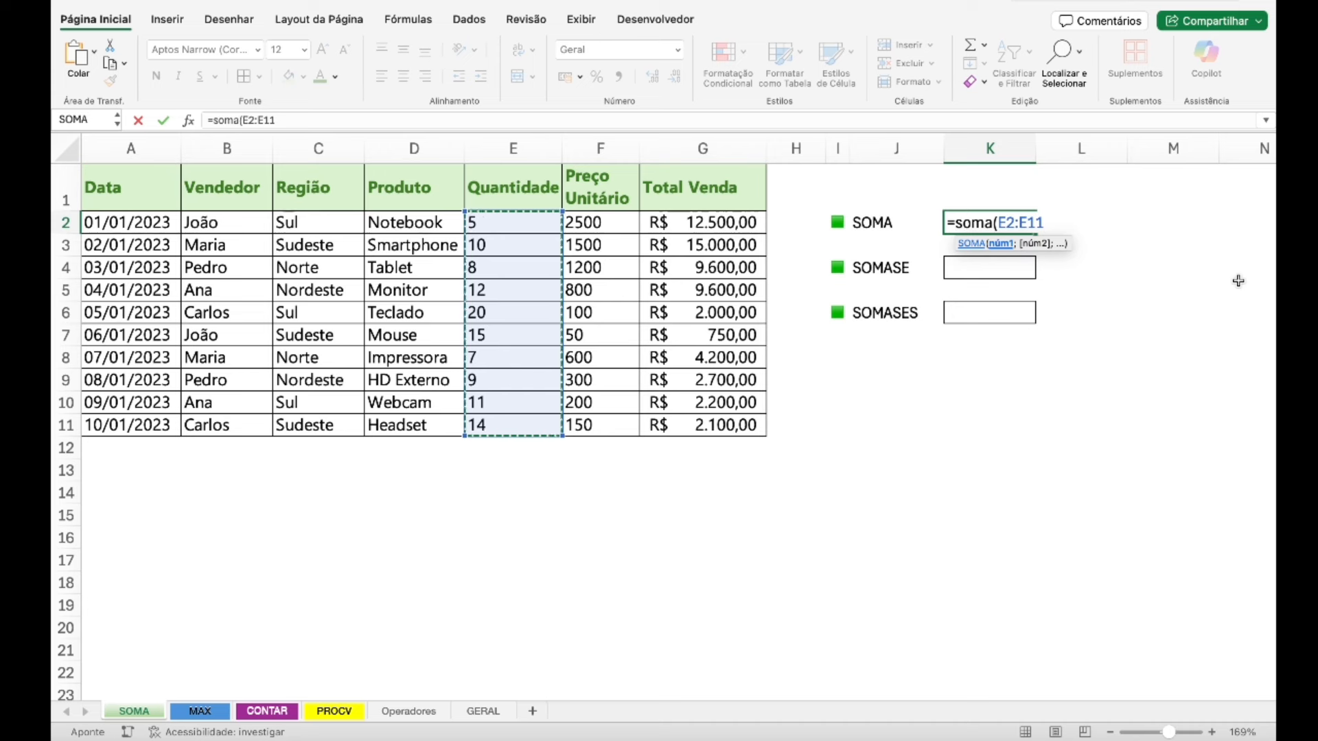
type(")")
key("Return")
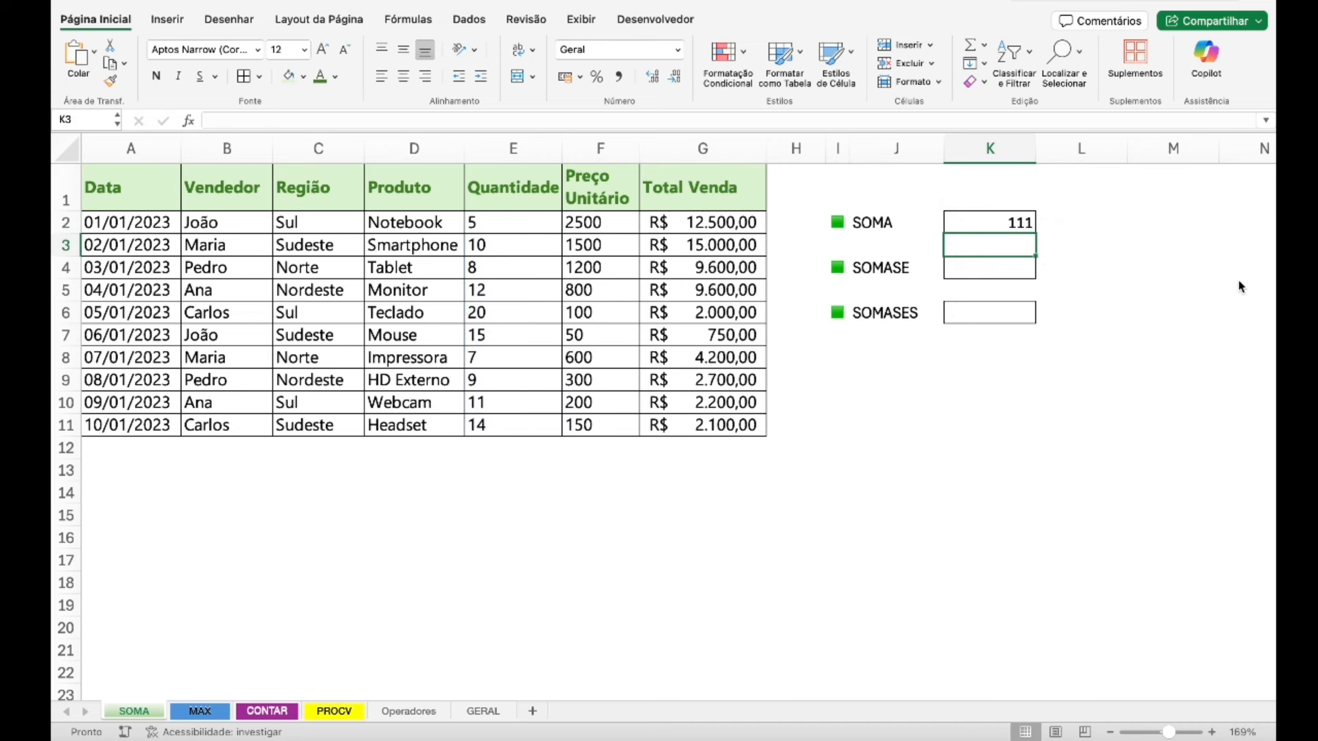
- Select the Quantidade values in E2:E11 and add Contagem Numérica to the status bar statistics
key("Up")
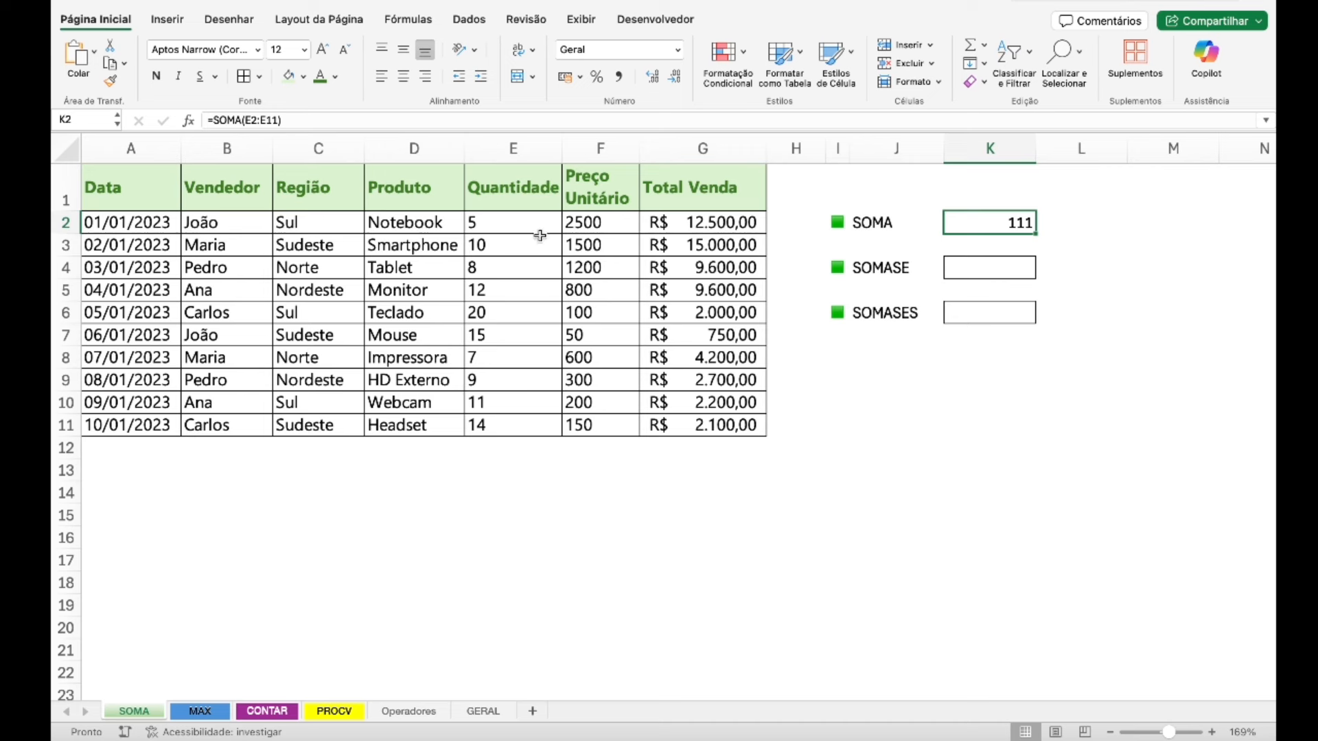
left_click(488, 223)
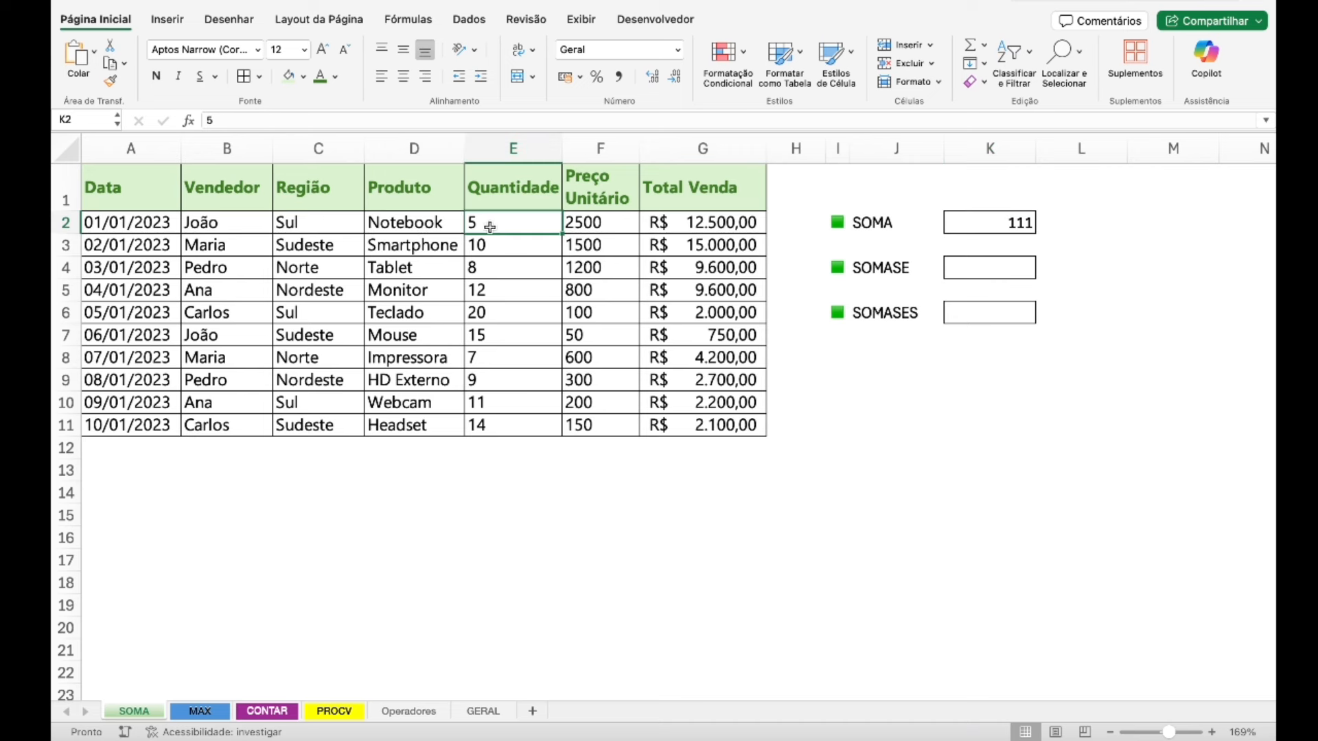
left_click_drag(488, 227, 504, 422)
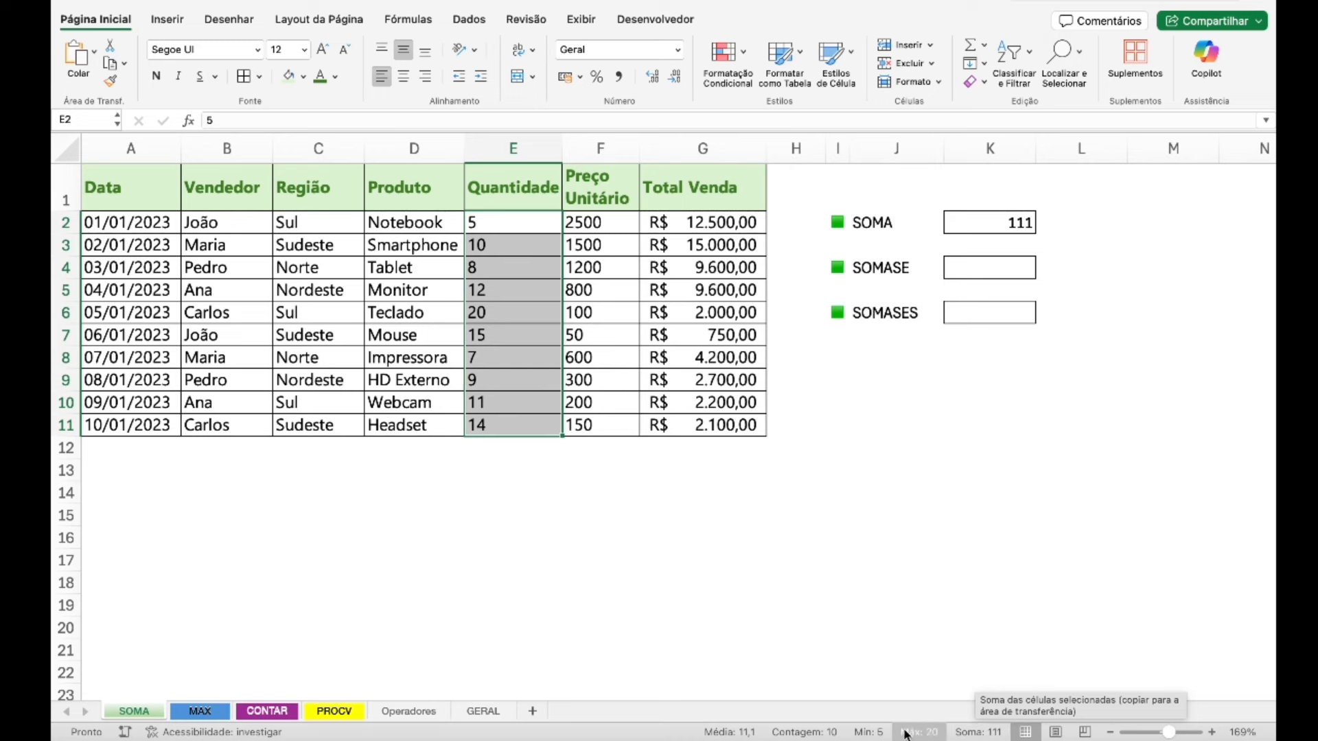
right_click(969, 732)
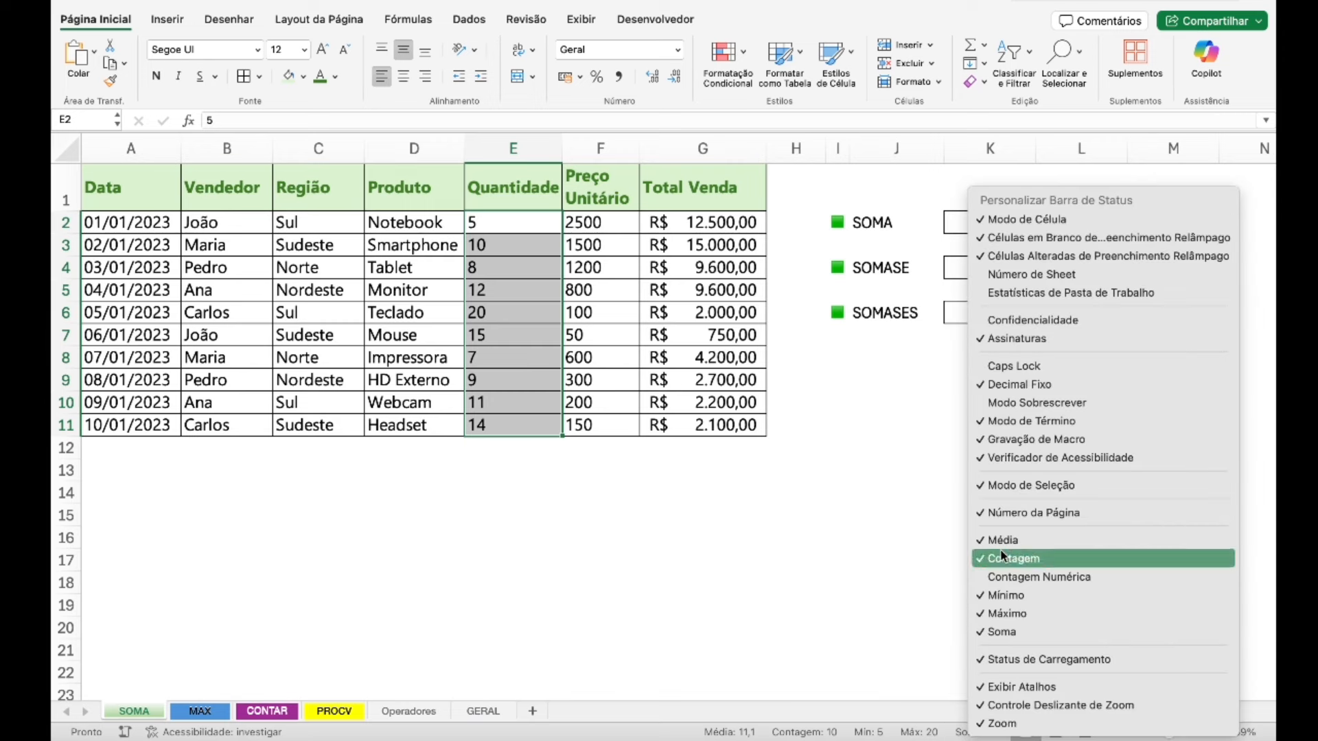
left_click(995, 578)
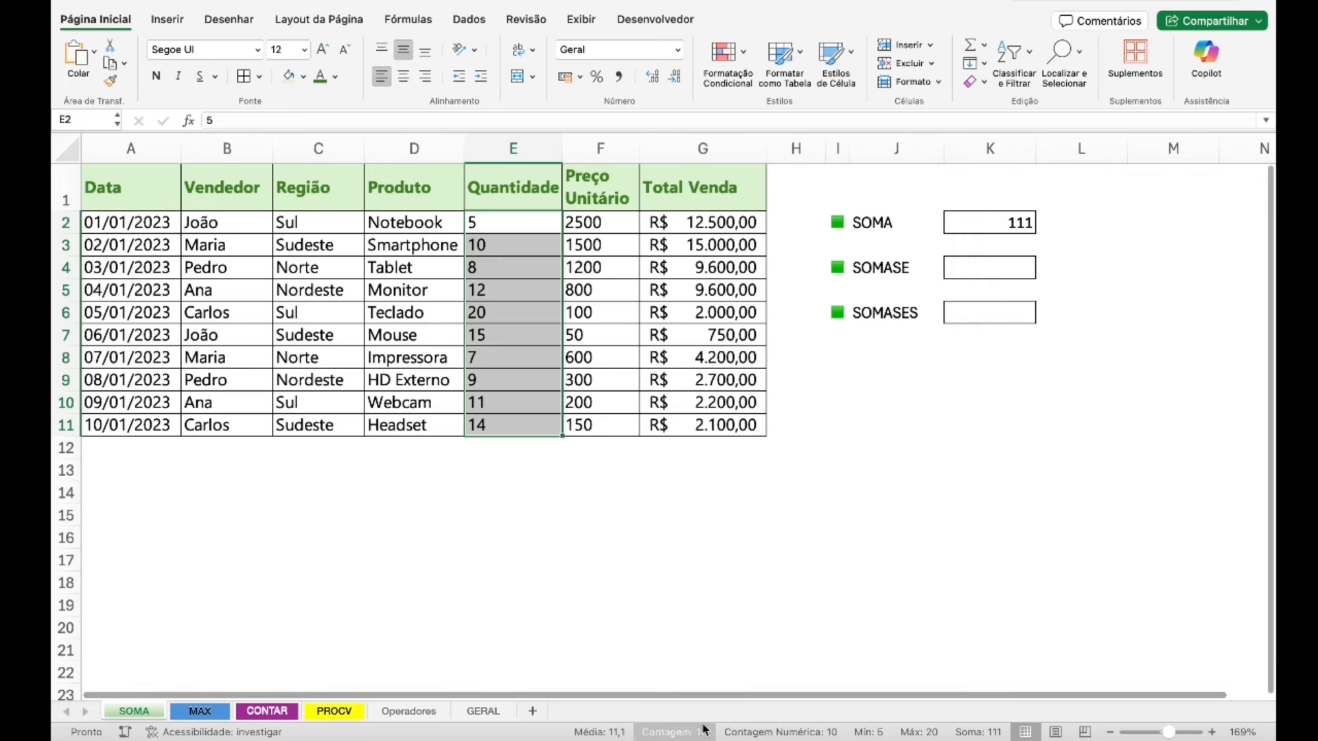
- Hide the Soma statistic from the status bar and show it again
right_click(973, 731)
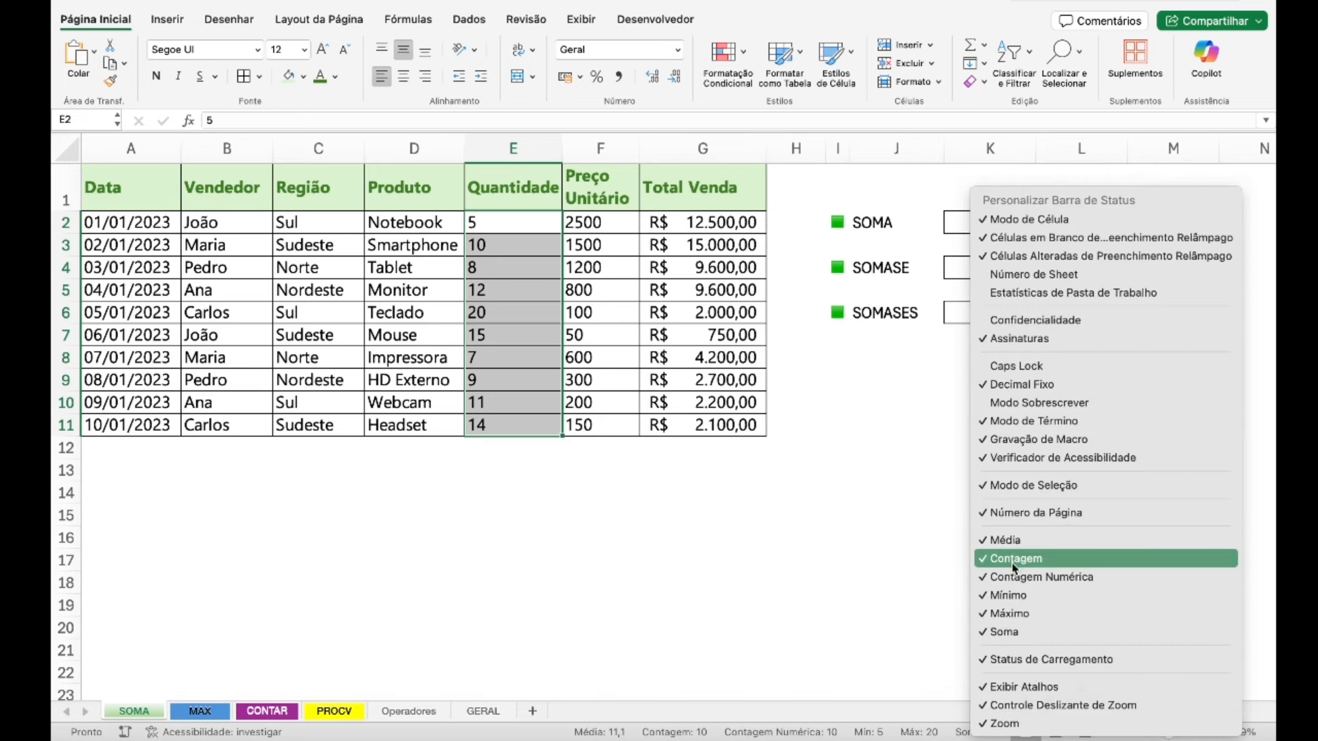
left_click(1000, 632)
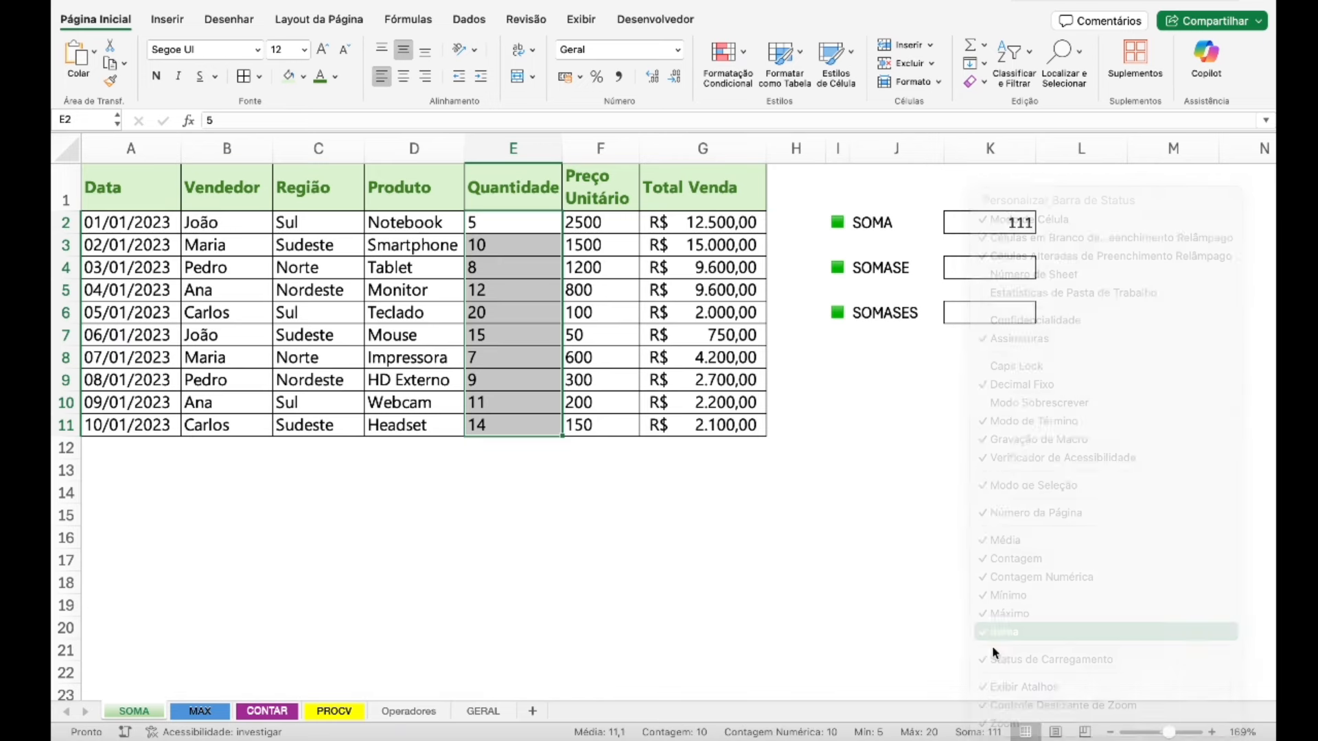
right_click(975, 731)
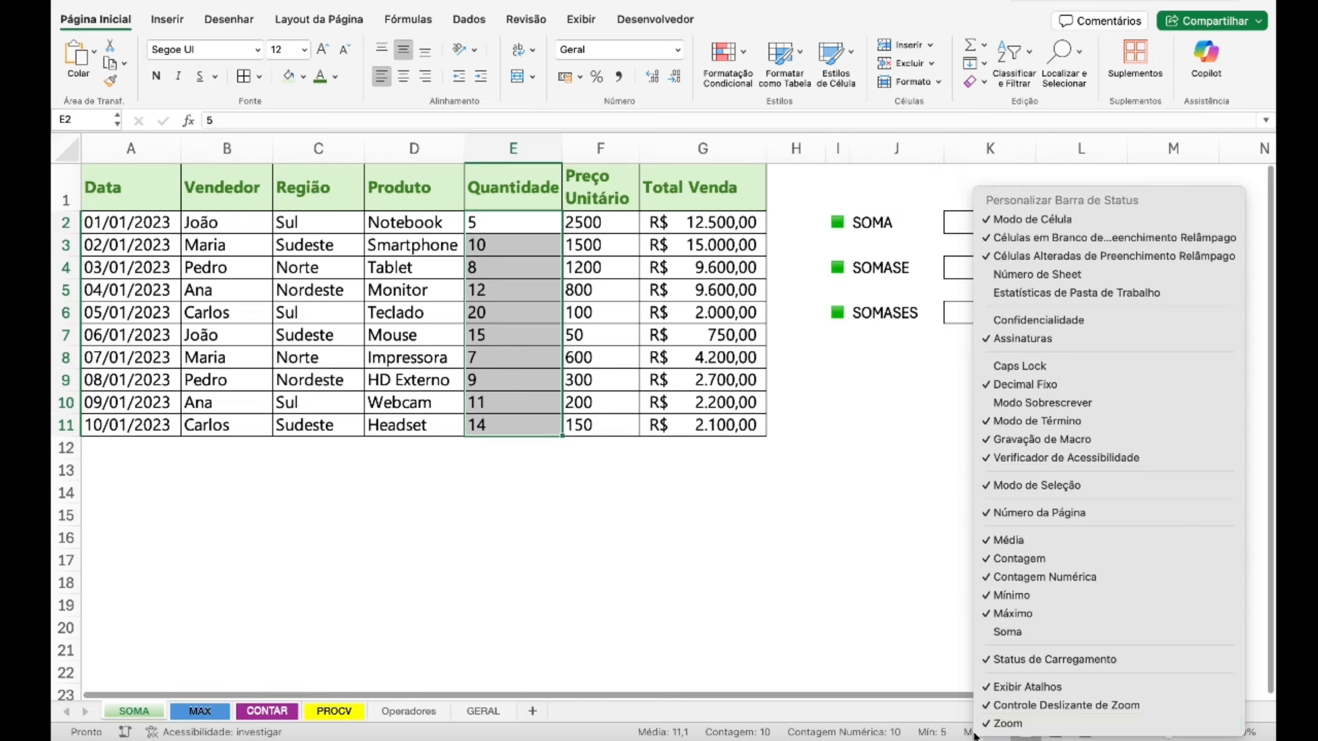
left_click(992, 632)
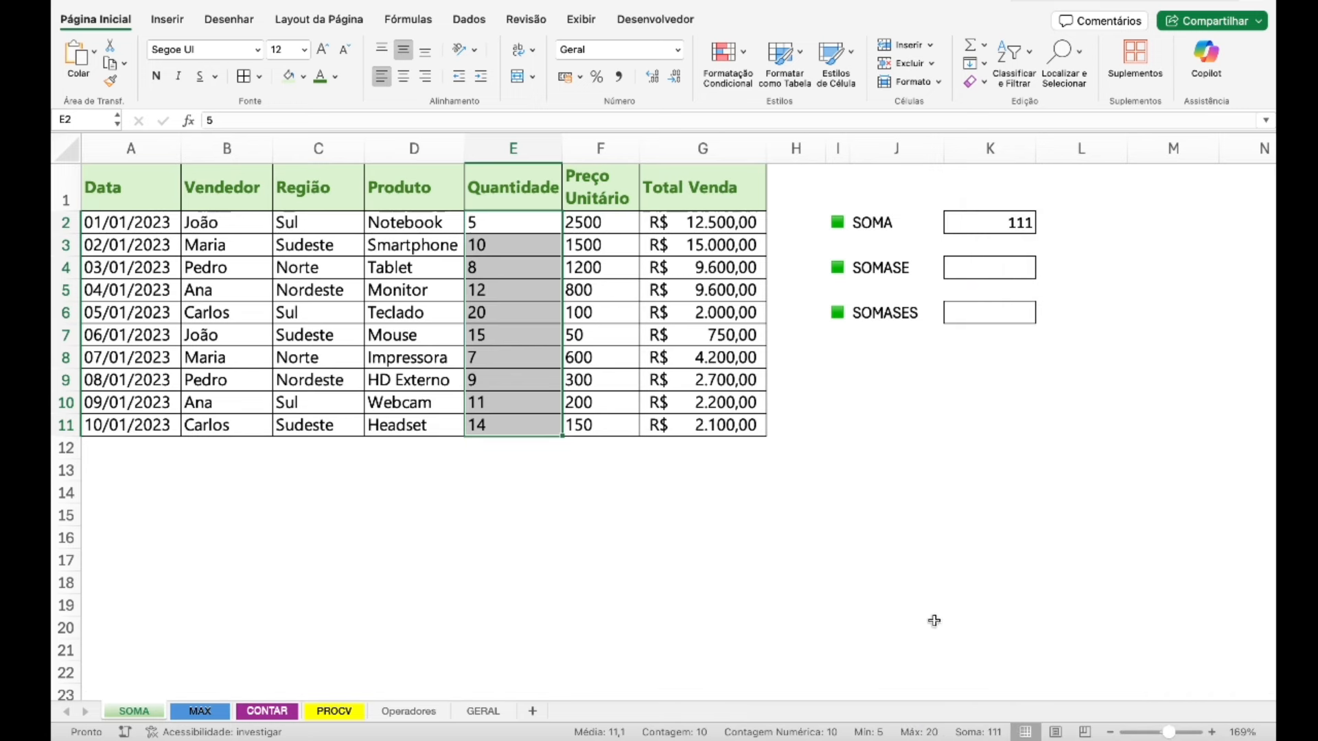
- Compare the status bar sum of the Quantidade values in E2:E11 with the SOMA result in K2
left_click(895, 513)
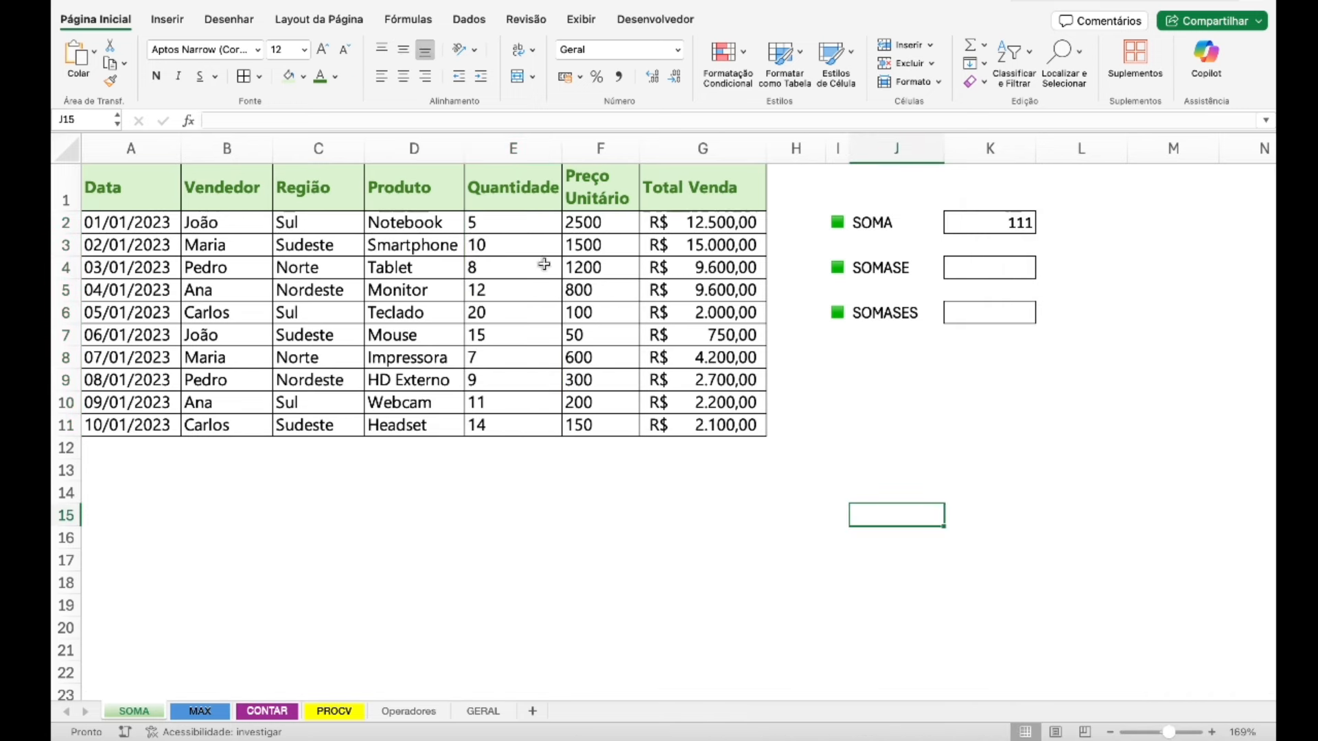
left_click_drag(514, 221, 508, 427)
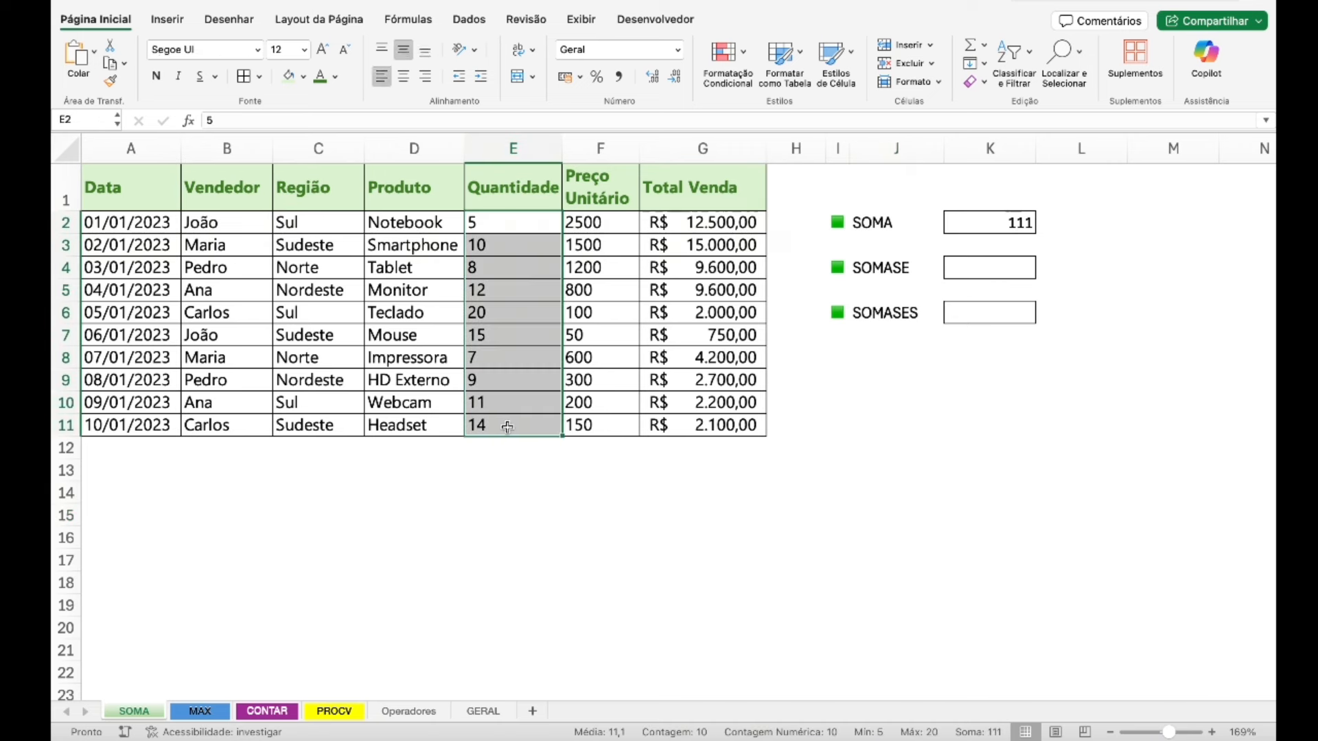
left_click(1010, 222)
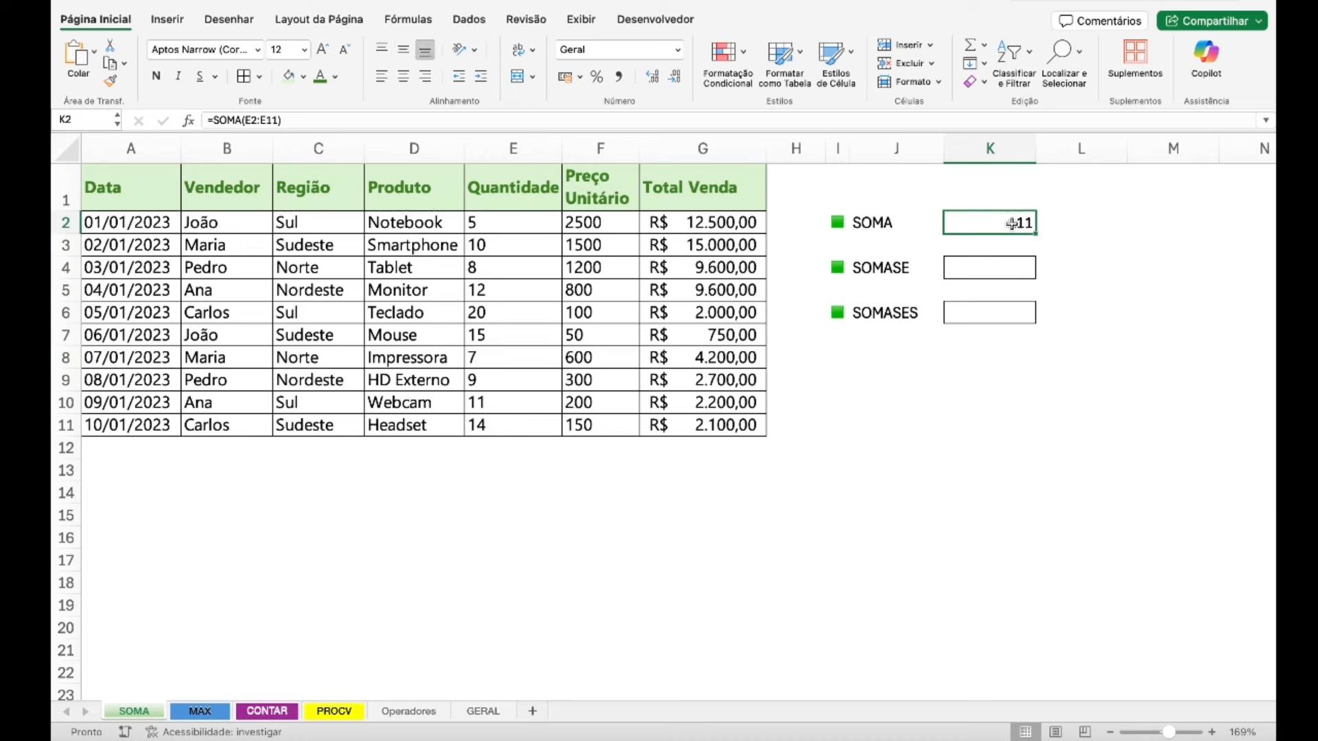
- Review the range referenced by the SOMA formula in K2, leaving the formula as it is
double_click(1013, 220)
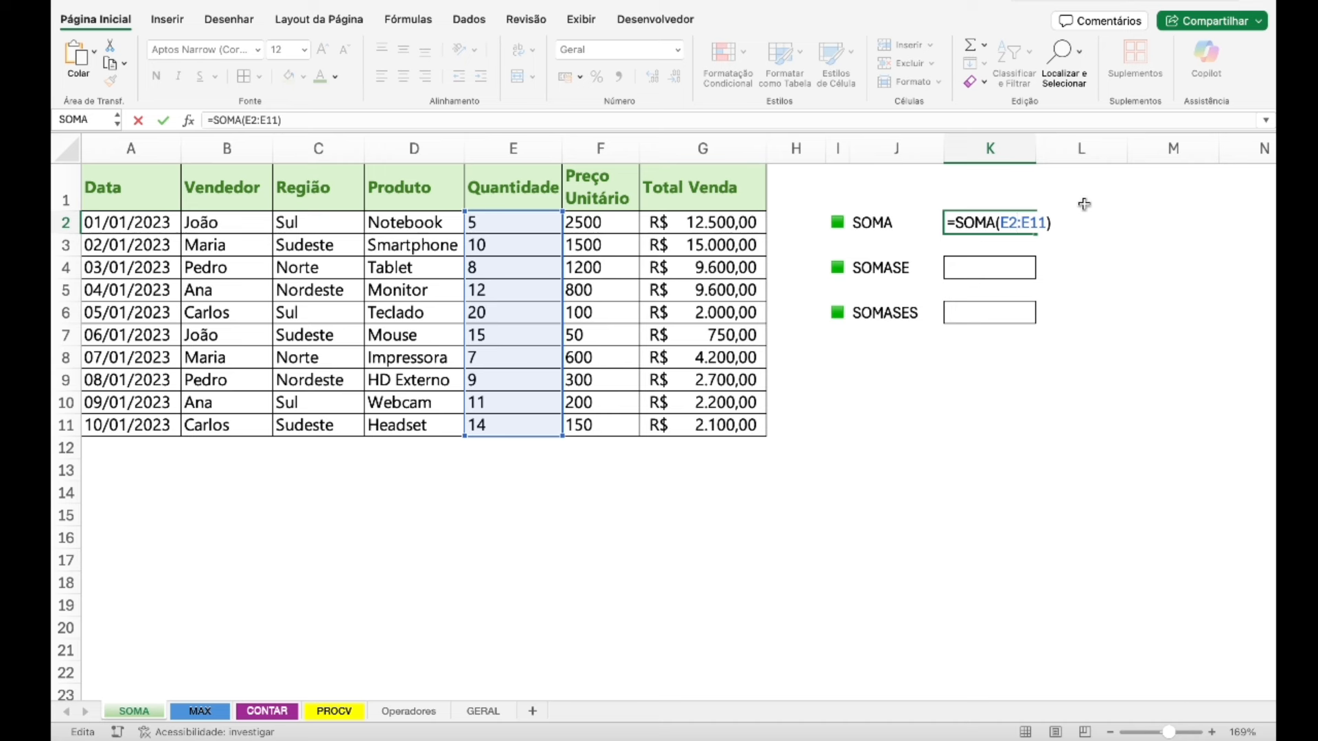
key("Return")
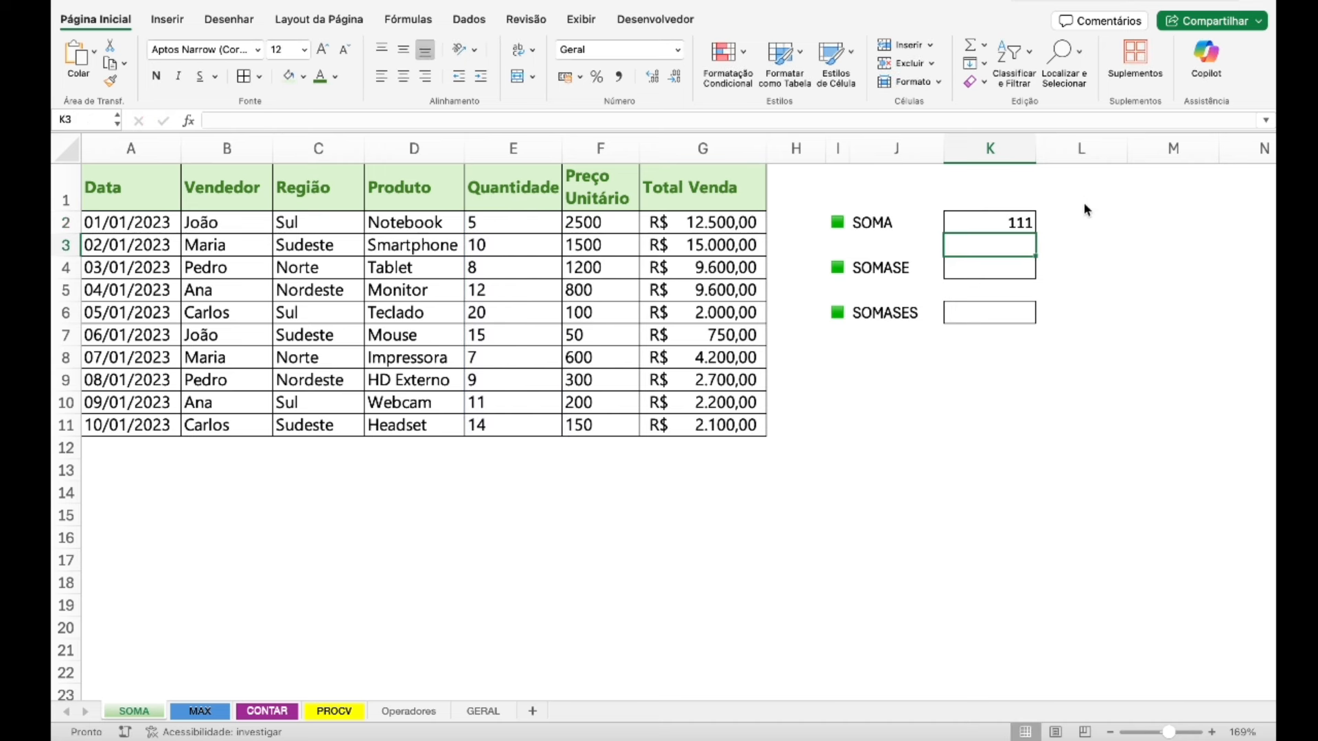
- Start a SOMASE formula in K4 with the Região values C2:C11 as the range to evaluate
key("Down")
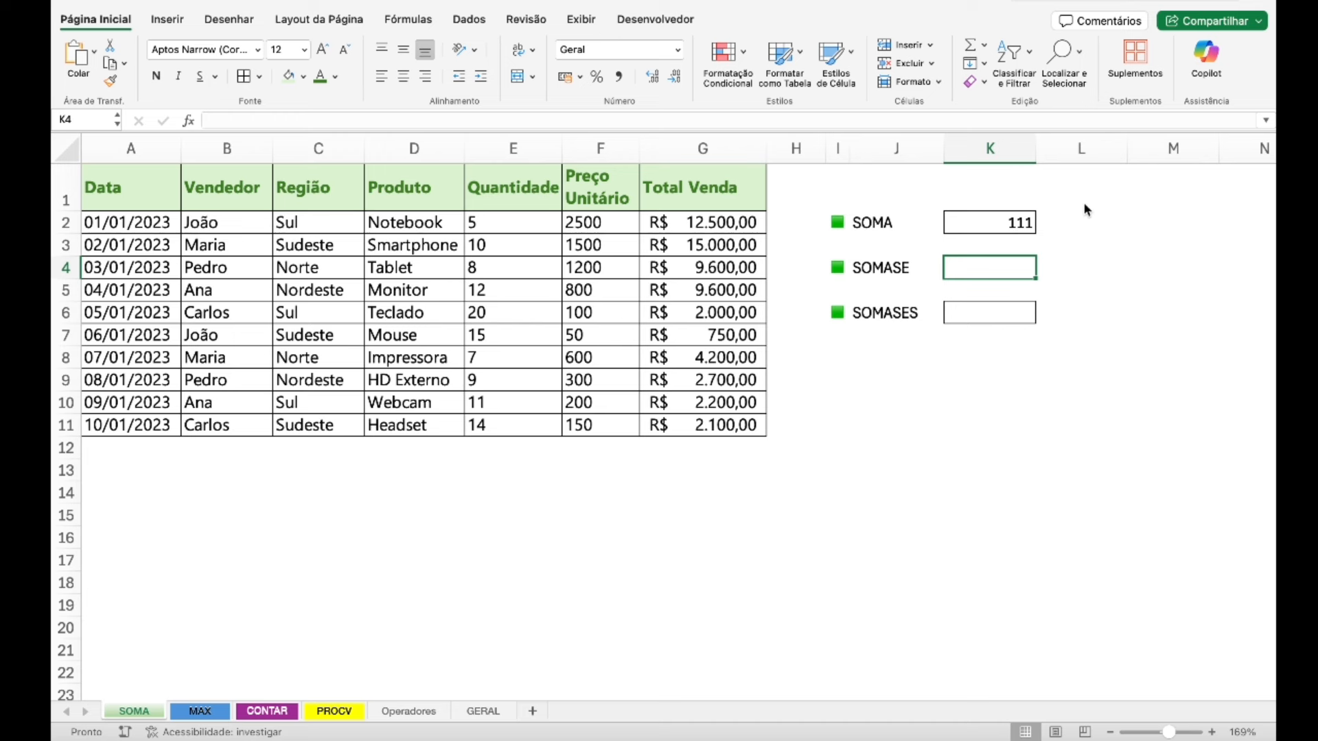
type("=soma")
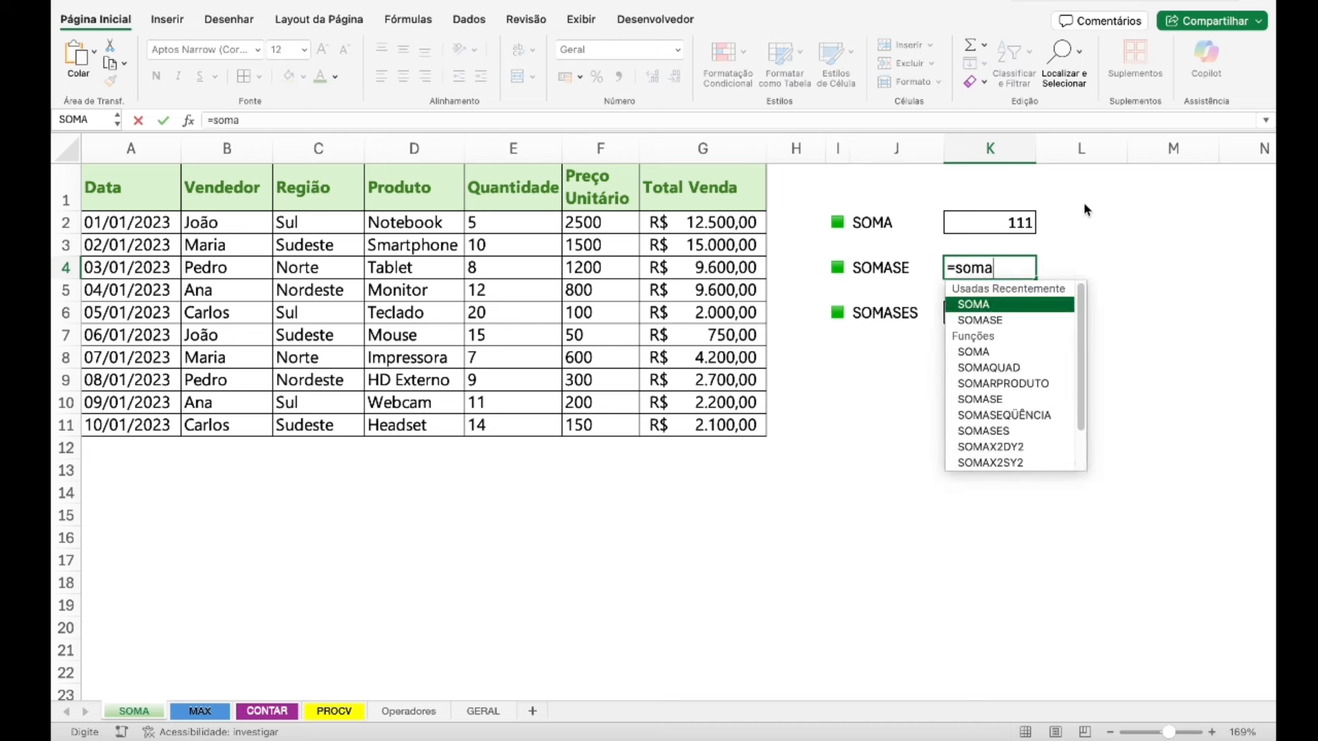
left_click(998, 320)
double_click(998, 321)
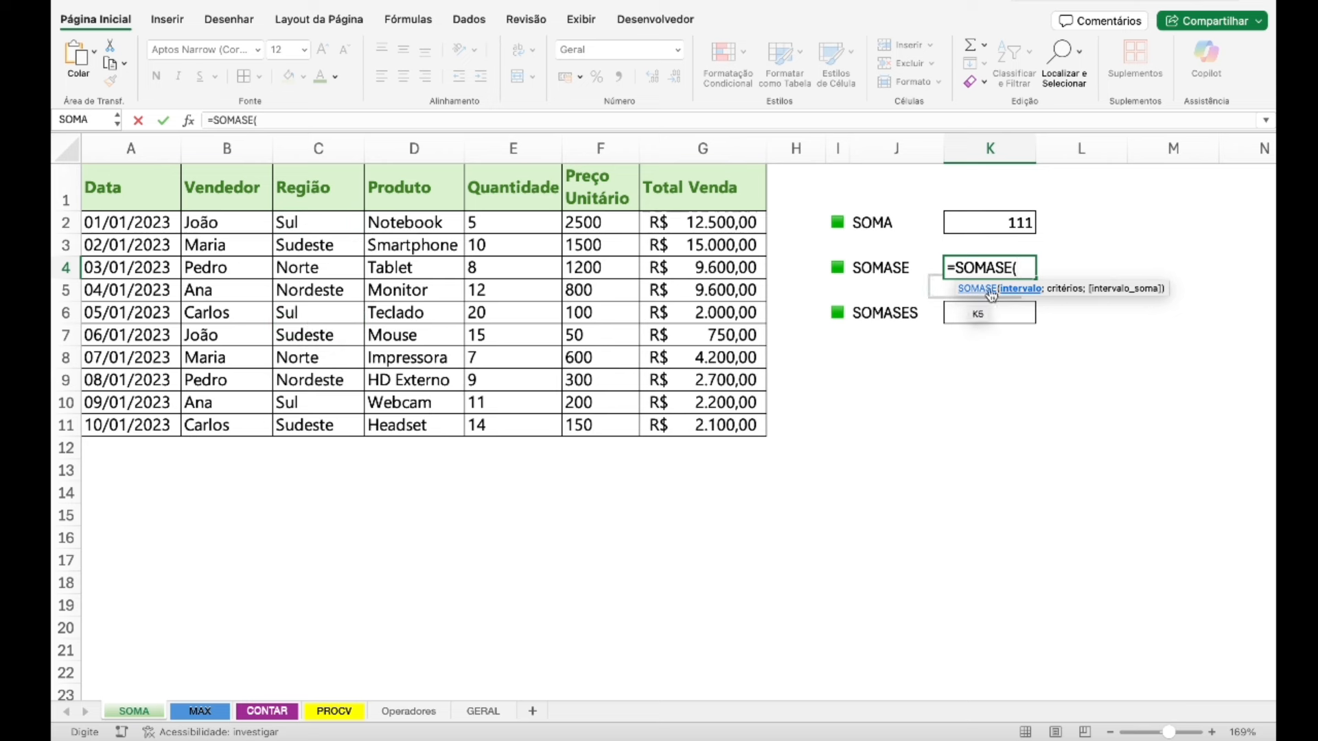
left_click(323, 222)
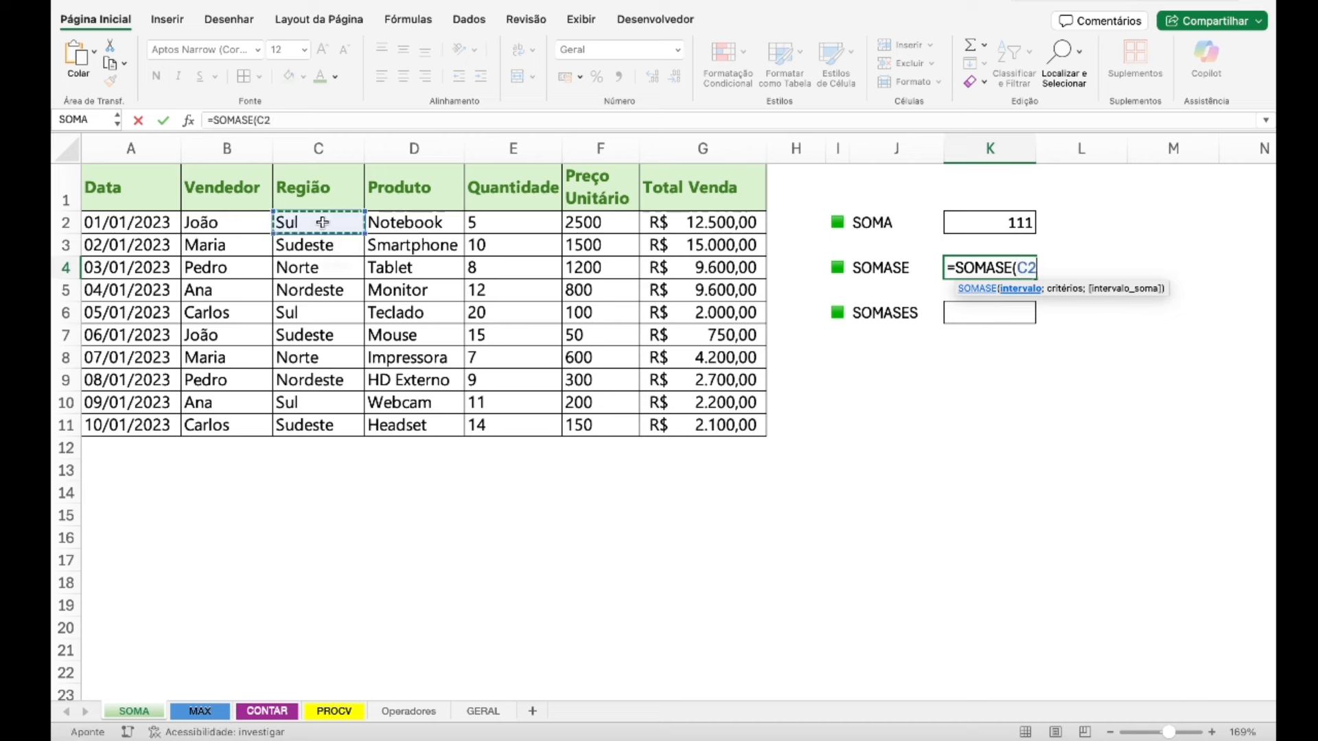
left_click_drag(323, 222, 327, 421)
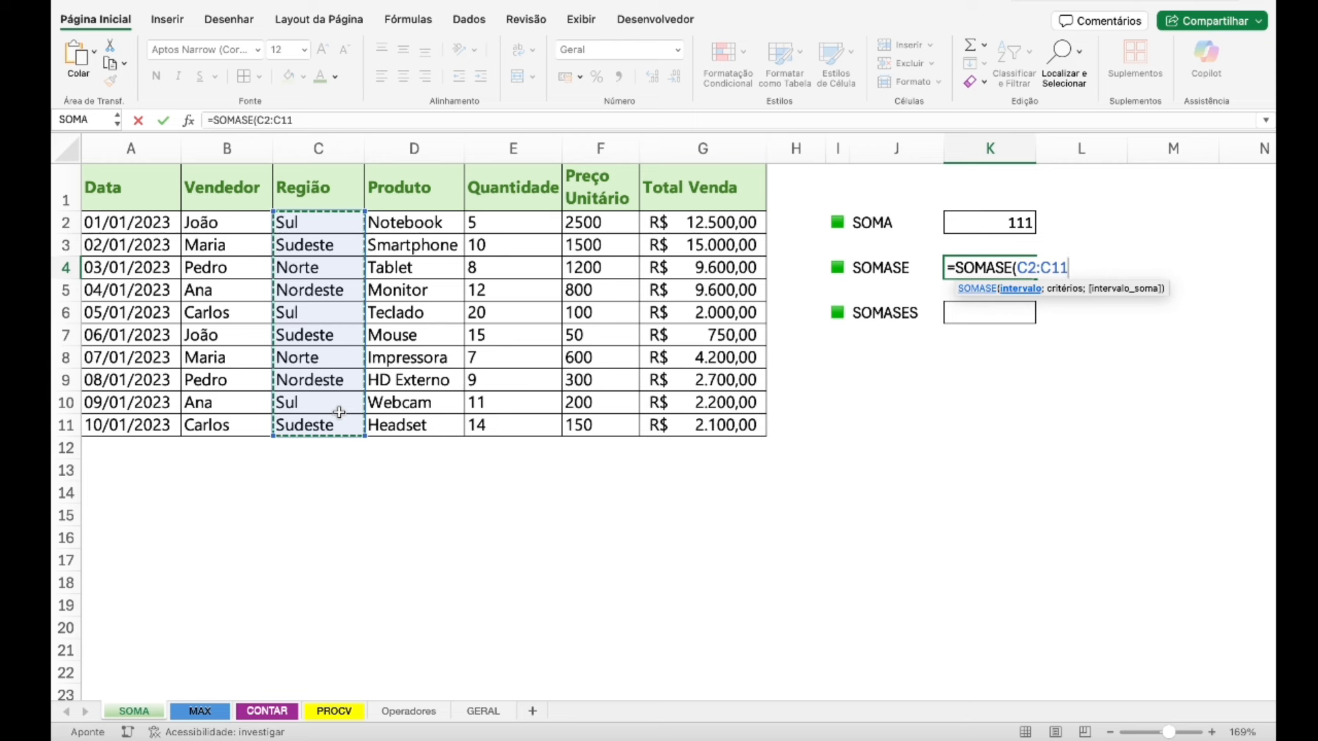
type("ç")
key("BackSpace")
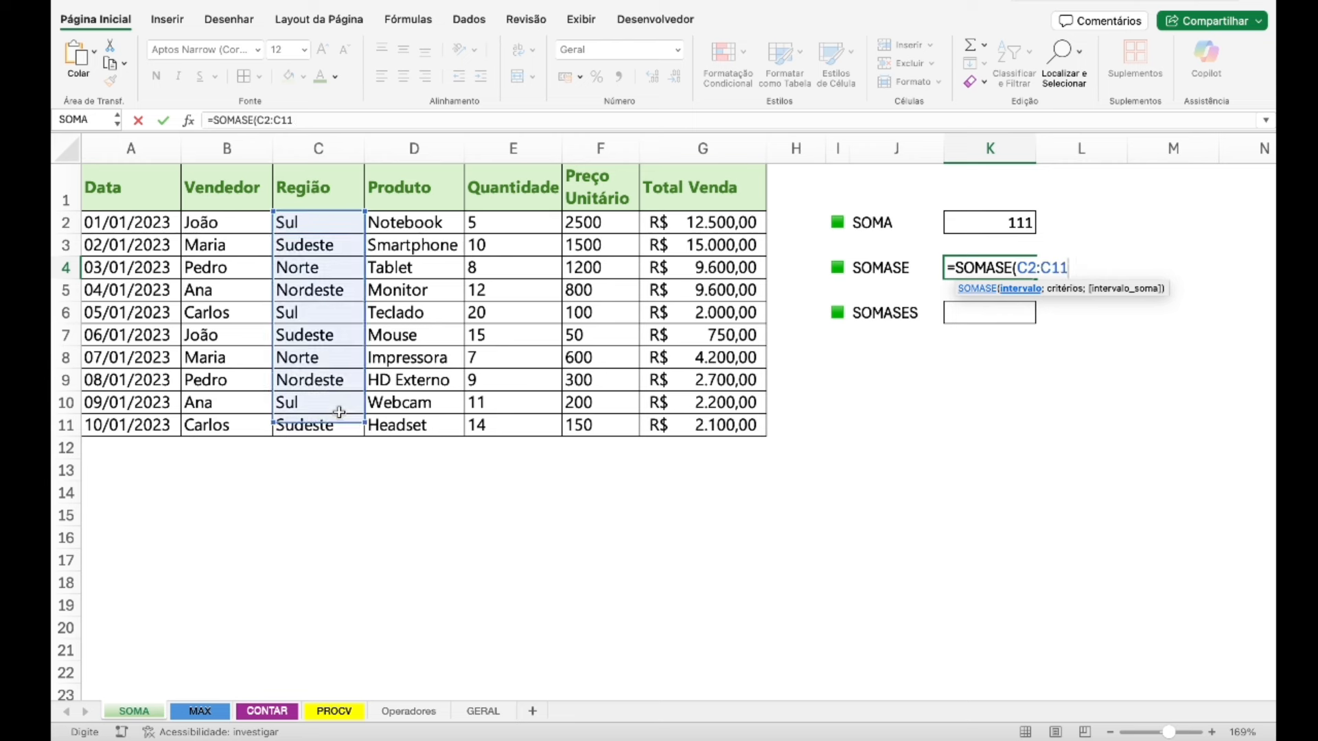
type("ç")
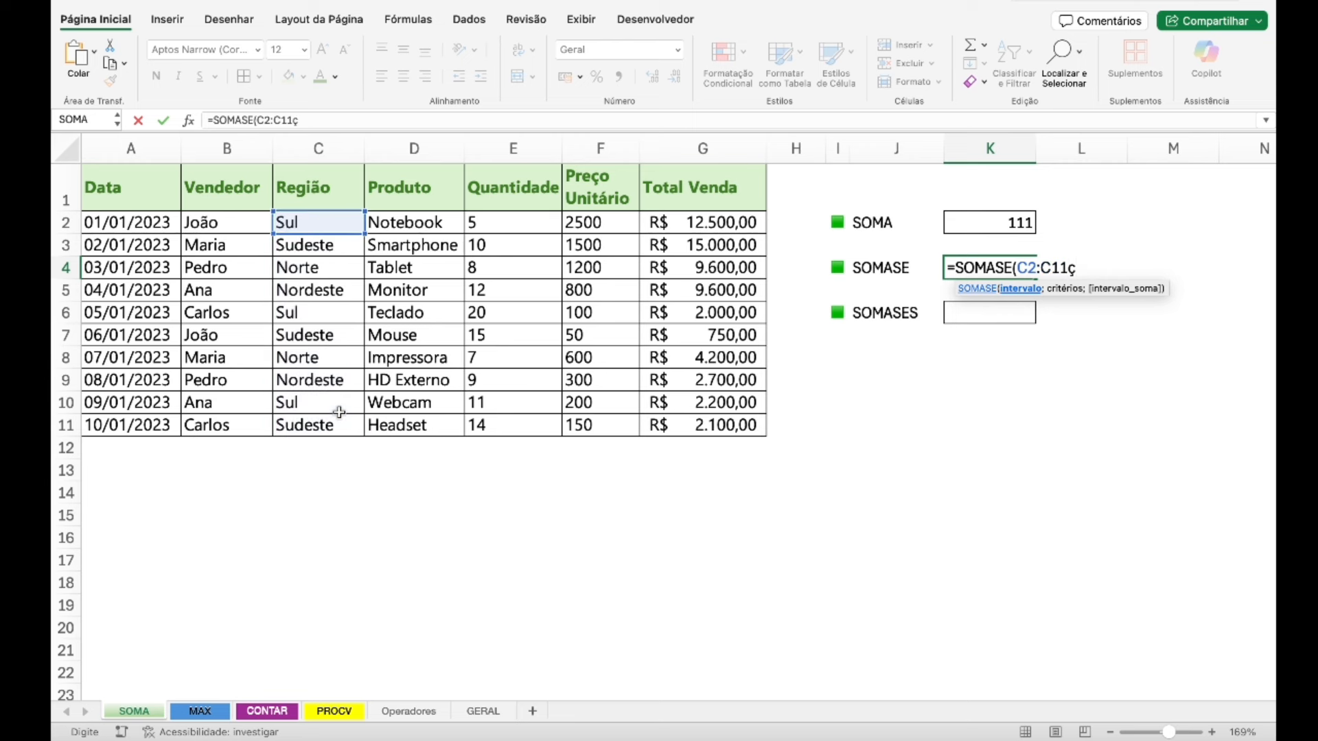
key("BackSpace")
type(";")
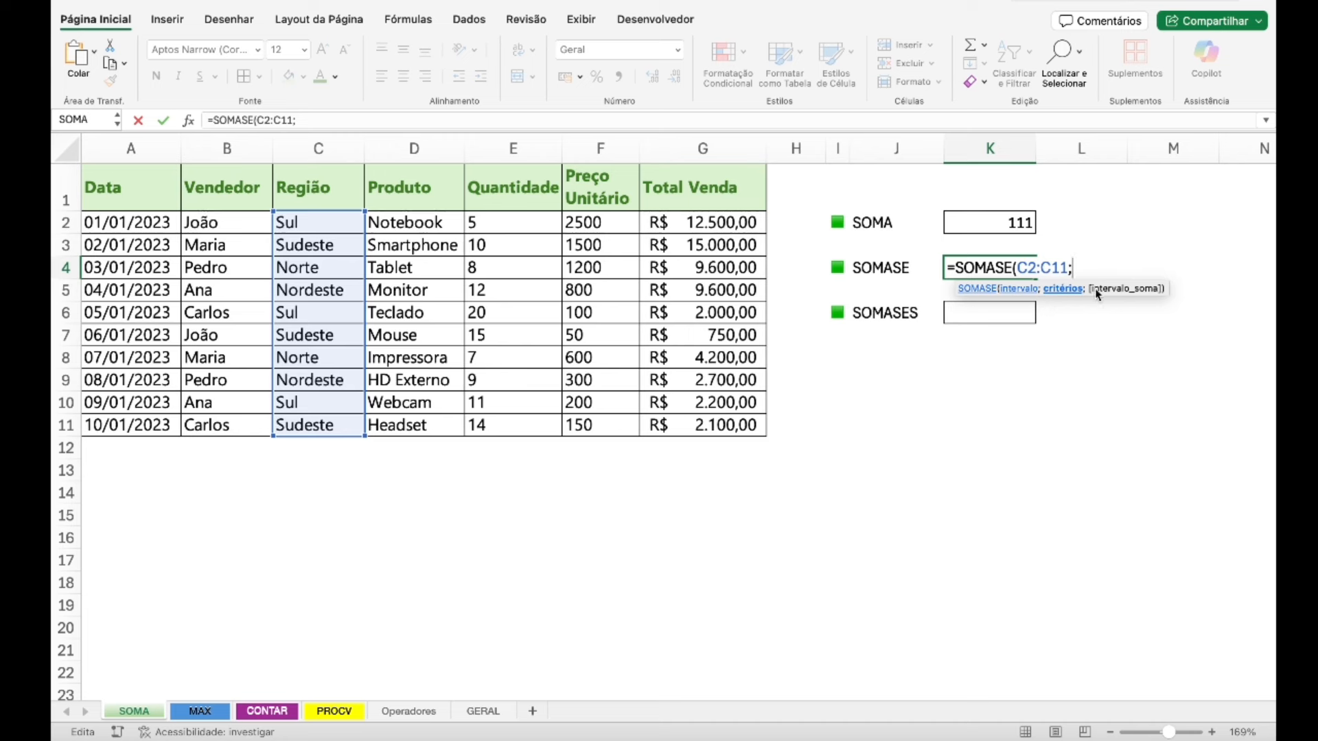
- Enter the text "sul" as the criterion of the SOMASE formula in K4
left_click(327, 225)
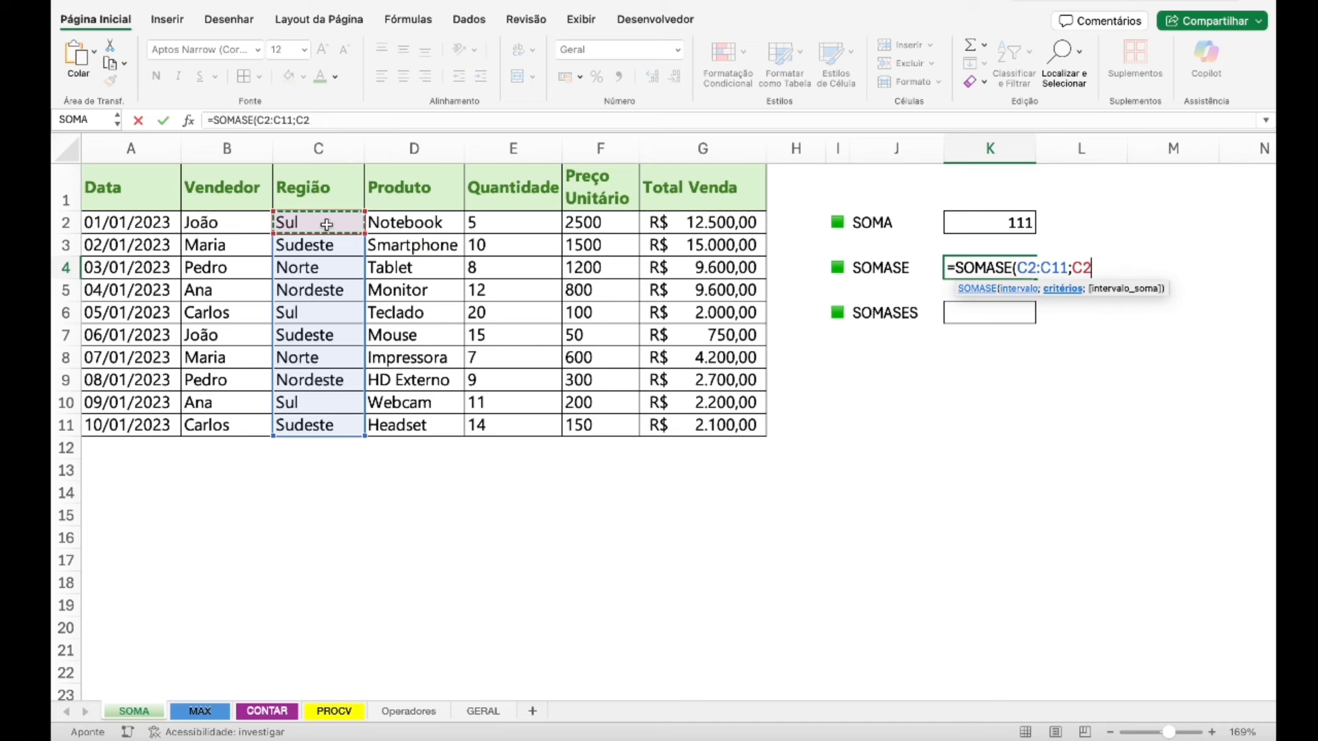
key("BackSpace")
key("BackSpace")
type("\"")
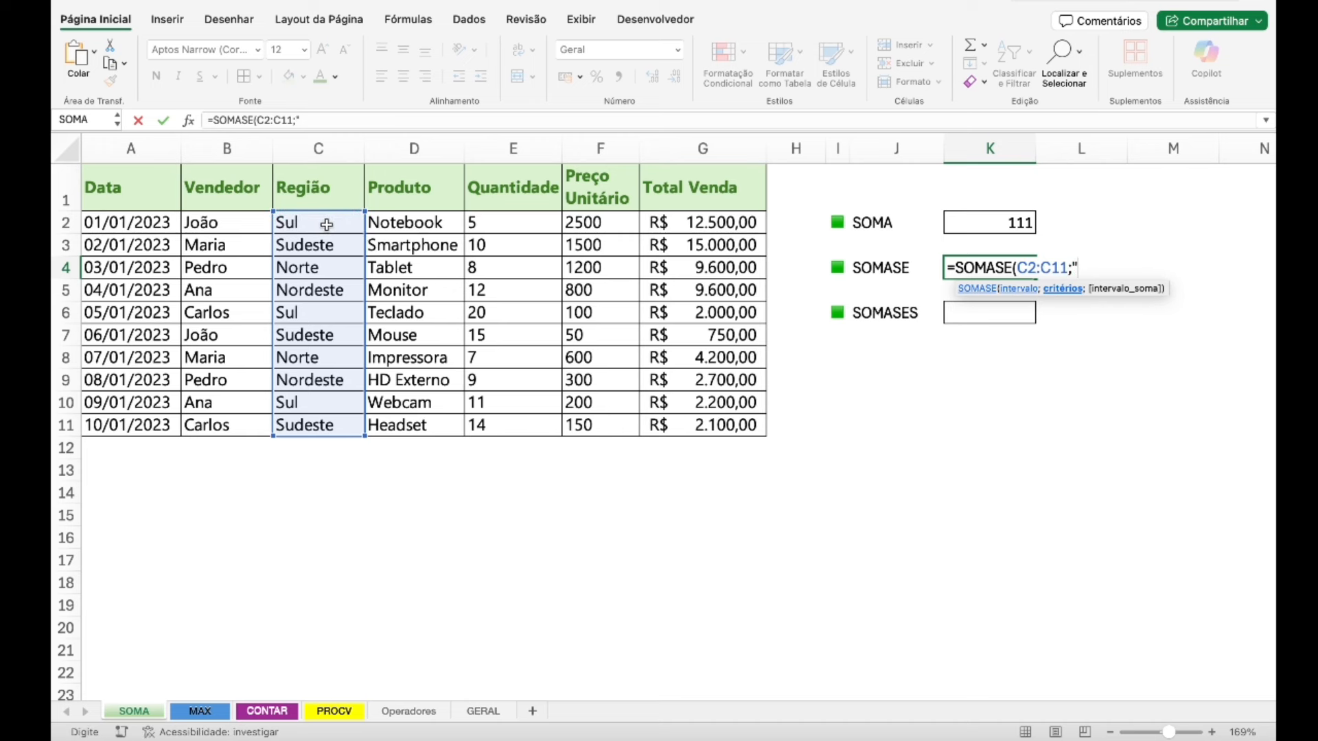
type("Su")
type("su")
type("l\"")
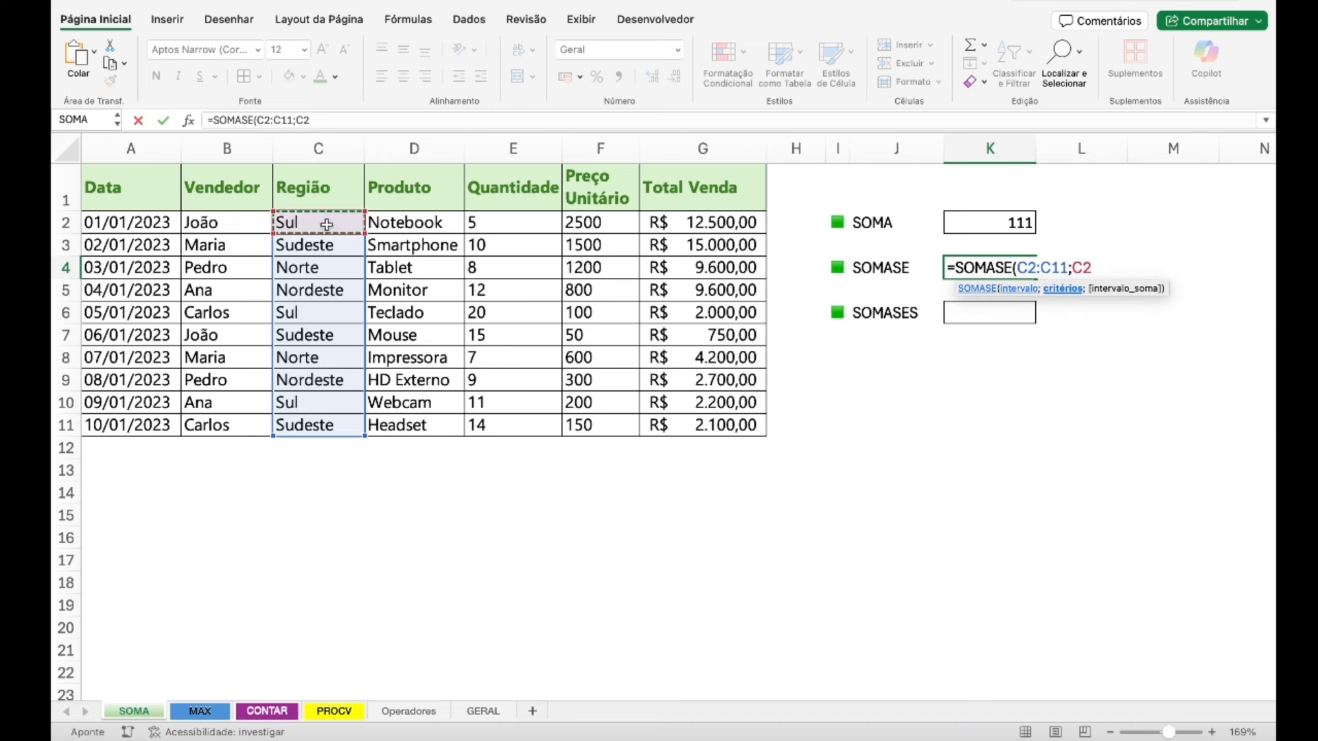
key("BackSpace")
key("BackSpace")
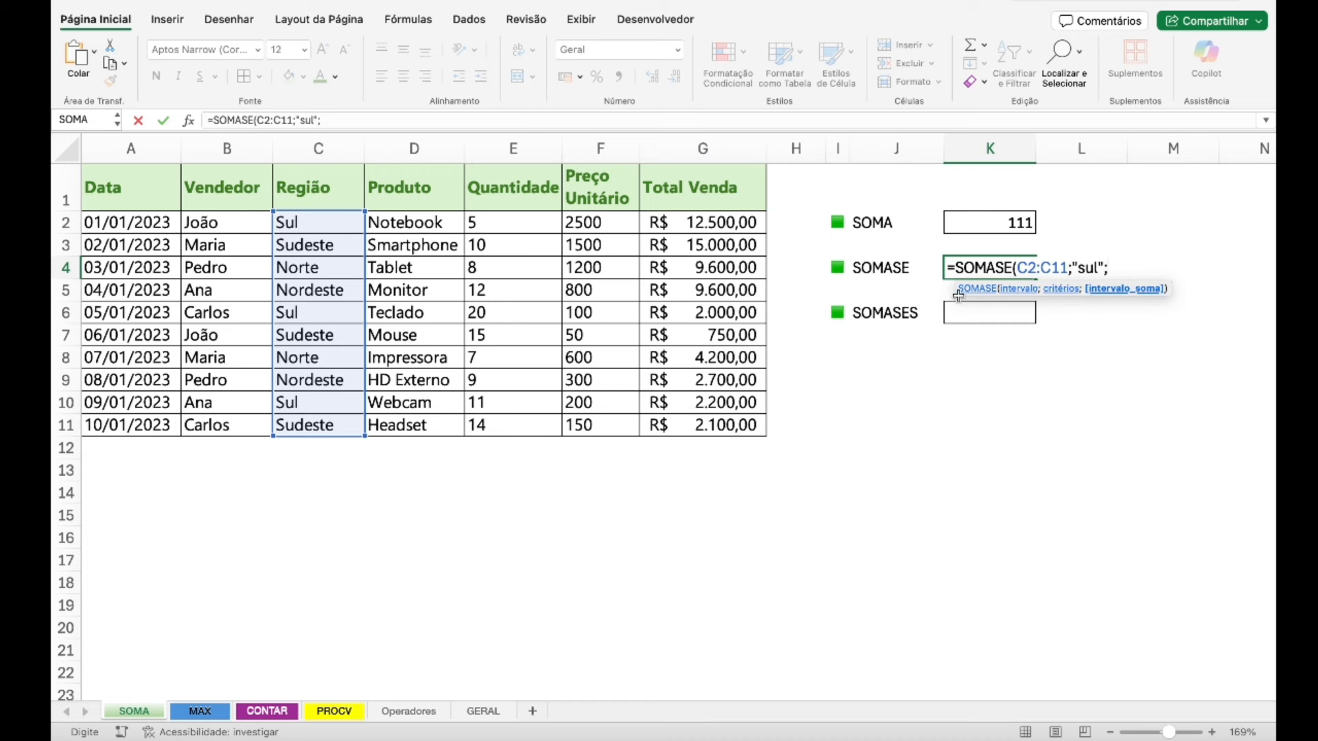
- Complete the SOMASE formula in K4 with the Quantidade values E2:E11 as the sum range
left_click_drag(525, 230, 524, 410)
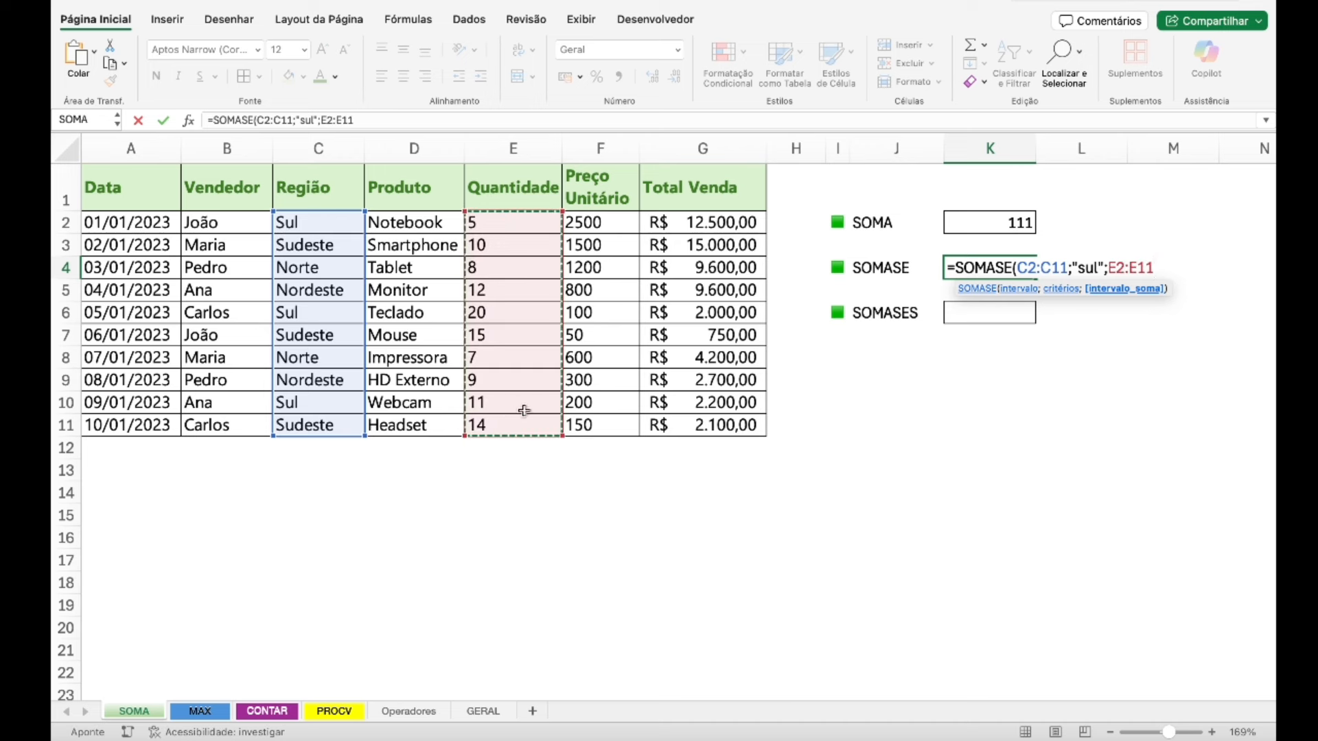
type(")")
key("Return")
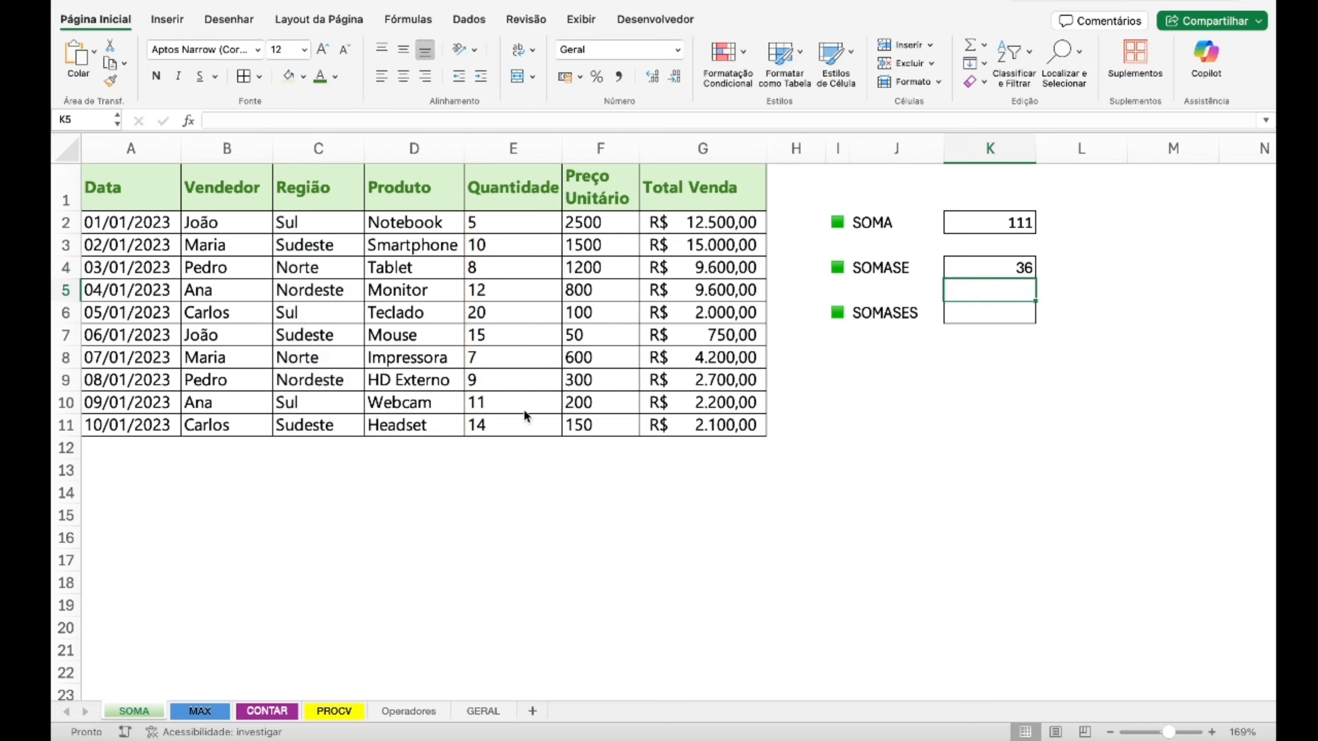
- Select the Quantidade cells of the Sul rows, E2, E6 and E10, and compare their status bar sum with K4
left_click(995, 272)
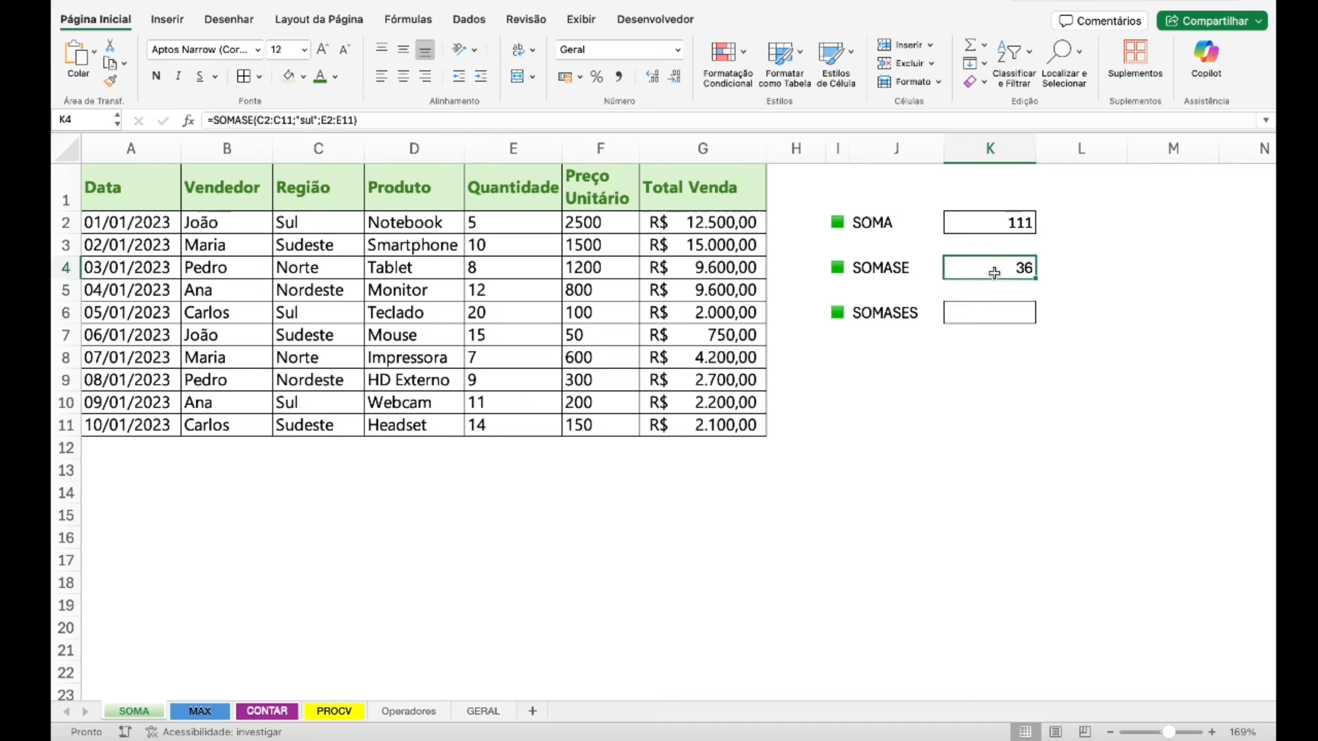
left_click(519, 229)
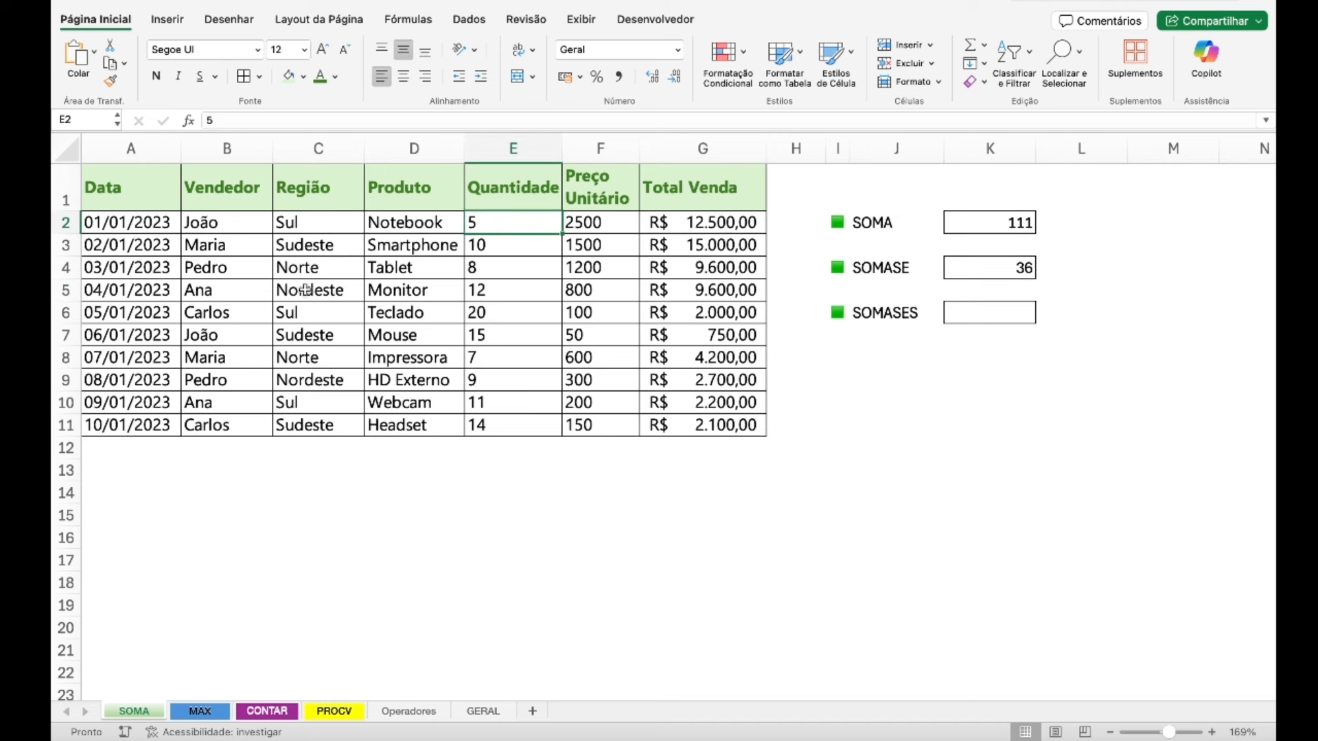
right_click(494, 314)
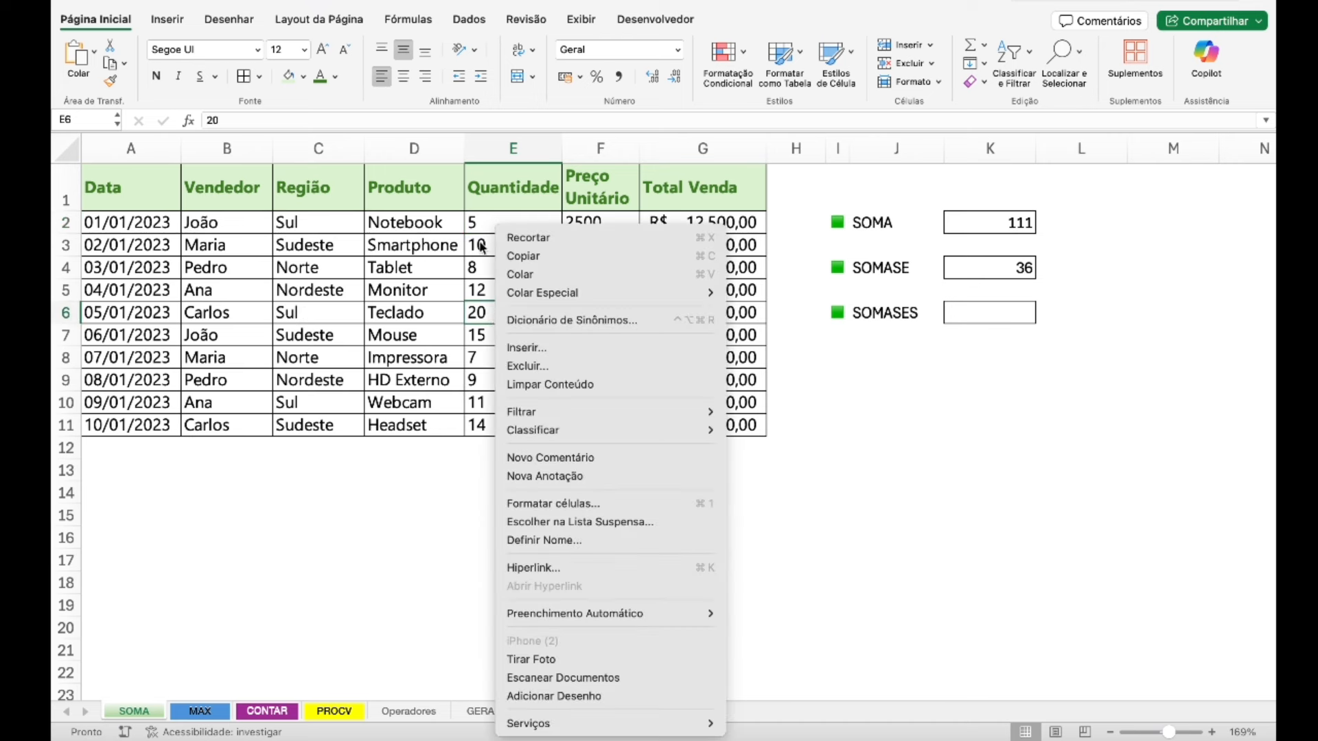
left_click(485, 222)
left_click(491, 226)
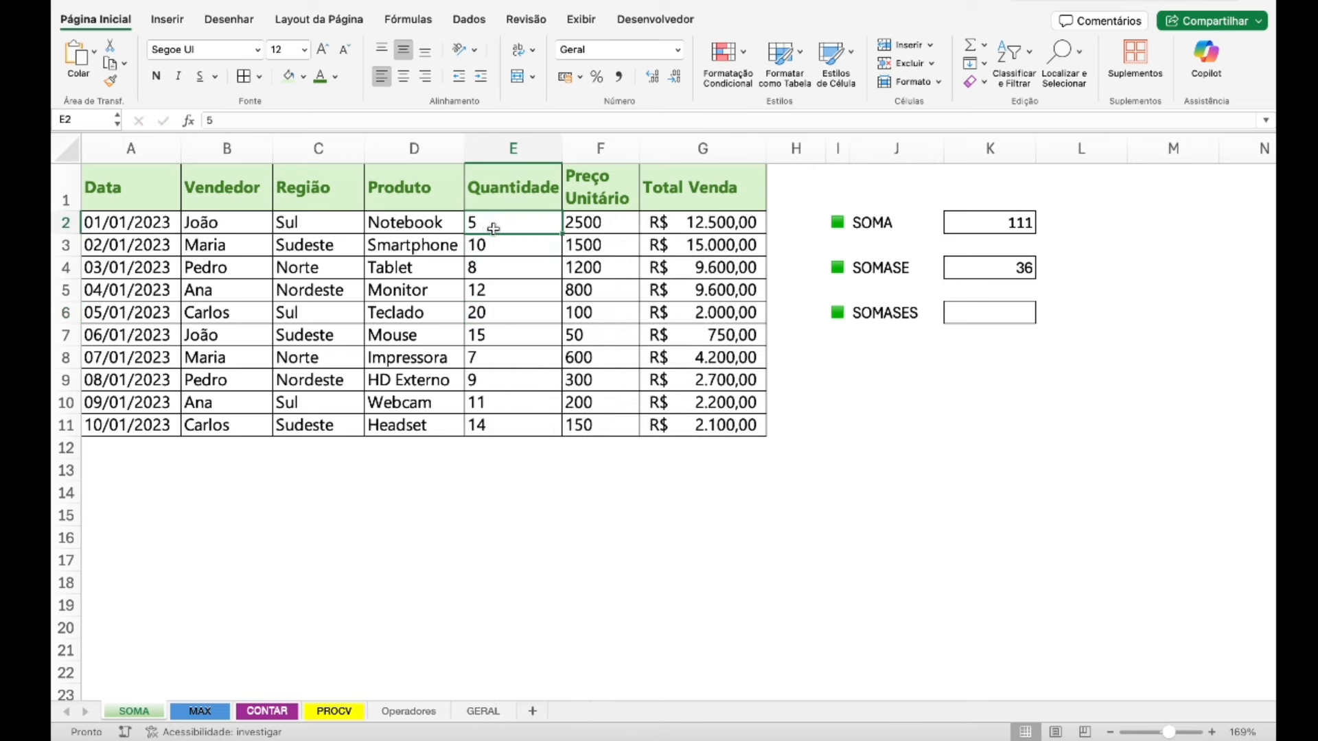
left_click(489, 310, "ctrl")
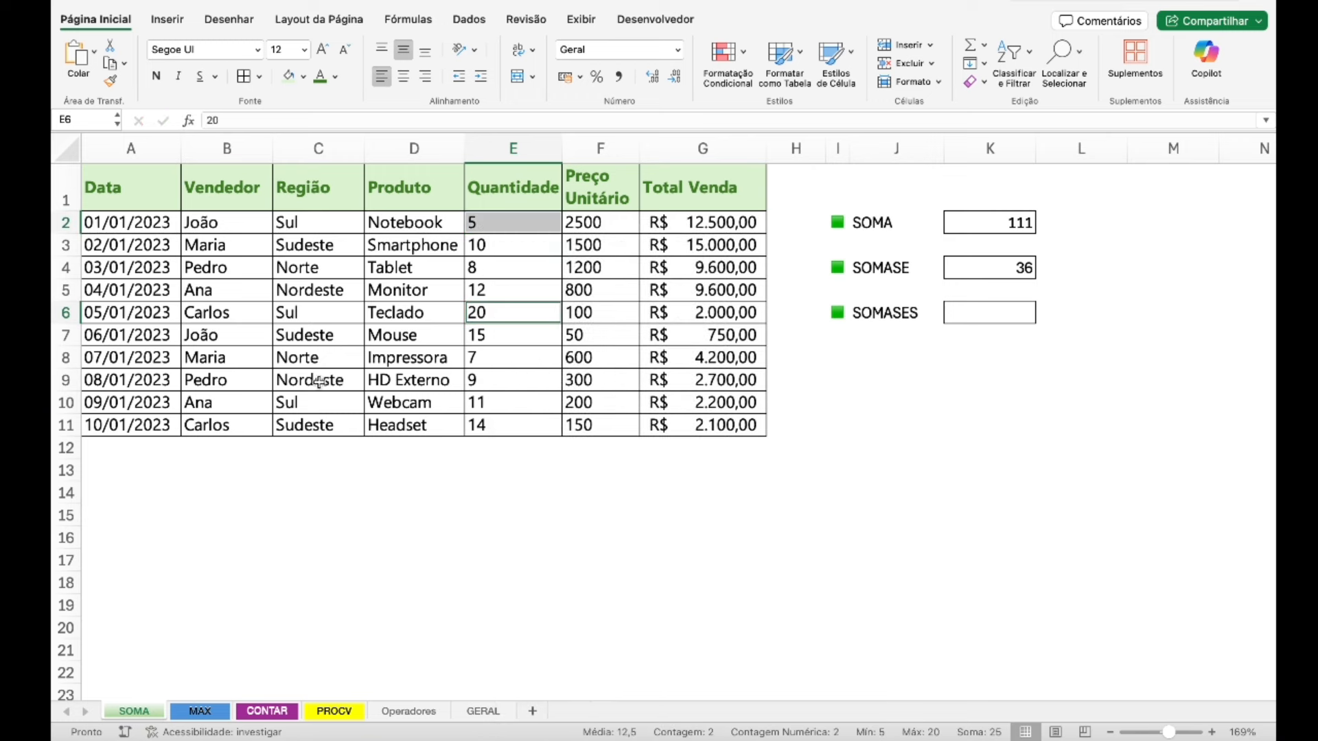
left_click(499, 401, "ctrl")
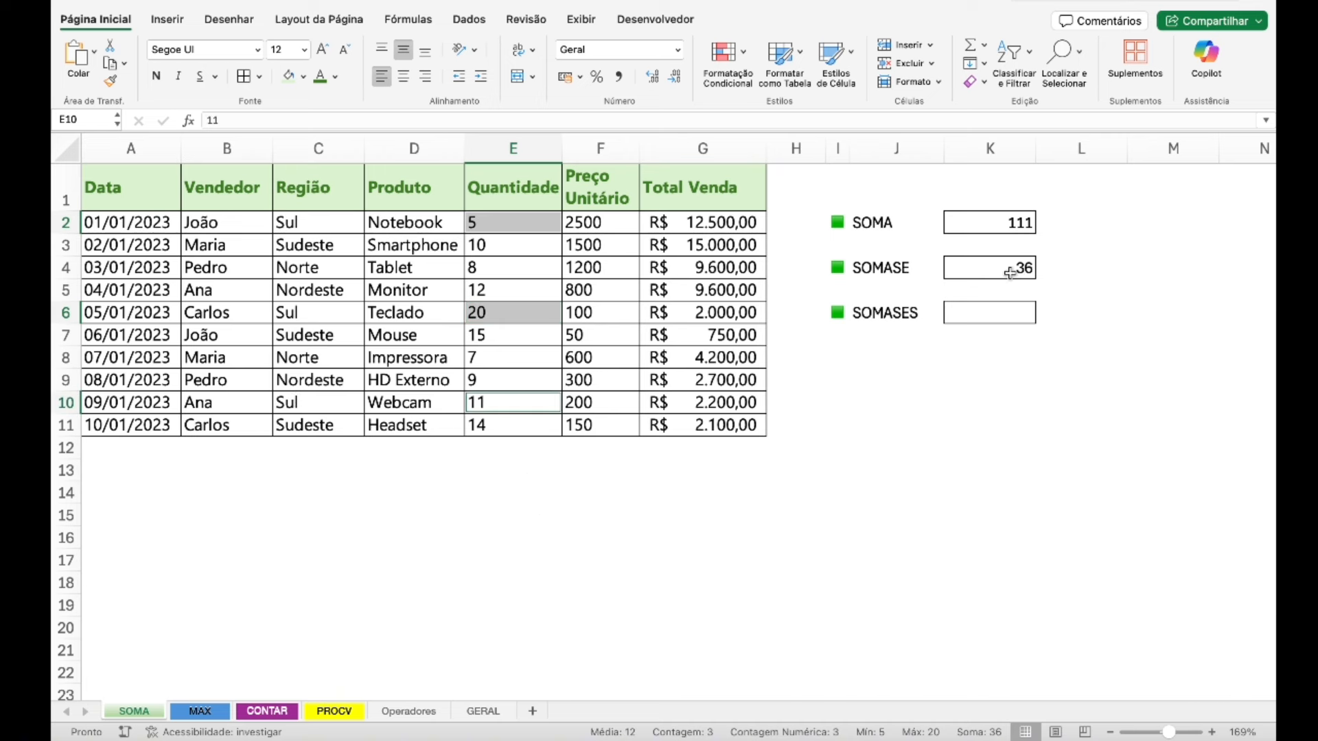
key("Return")
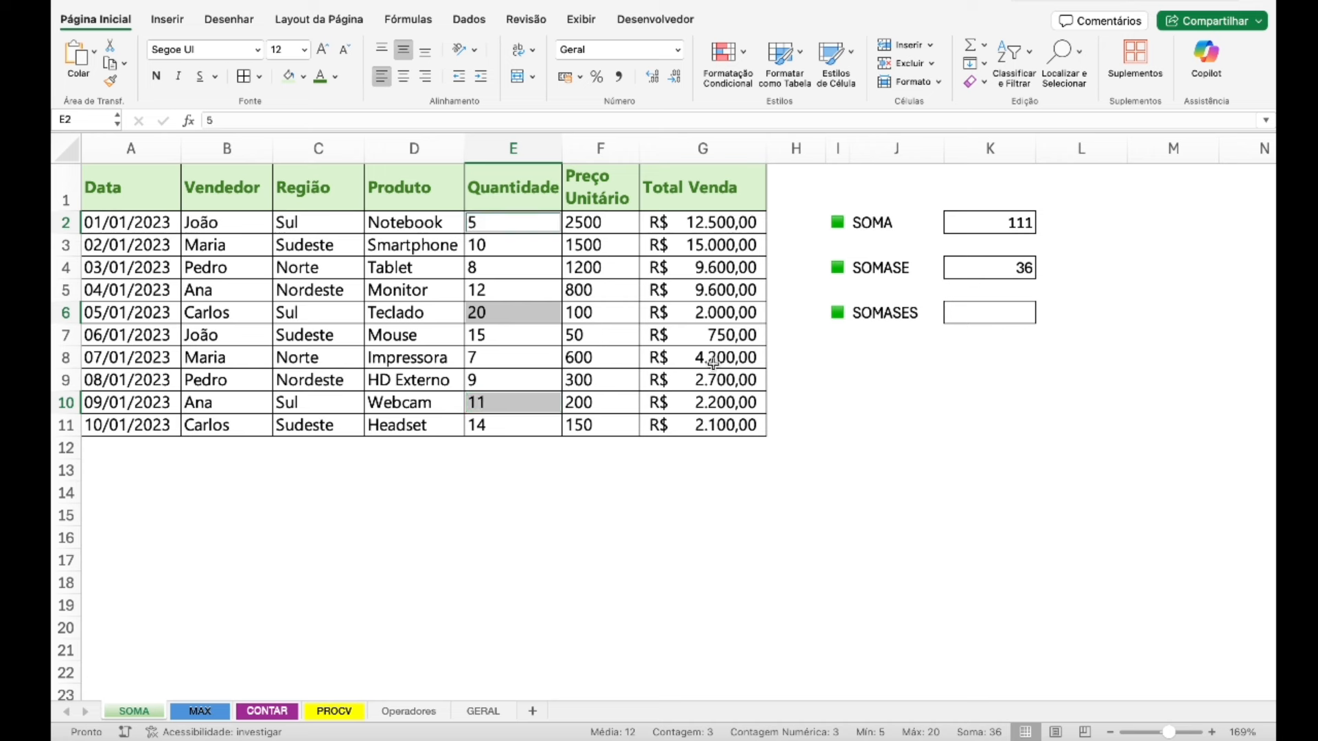
- Replace the "sul" text criterion in K4's SOMASE formula with a reference to cell C2
key("Up")
key("Right")
key("Down")
key("Down")
key("Right")
key("Right")
key("Right")
key("Right")
key("Down")
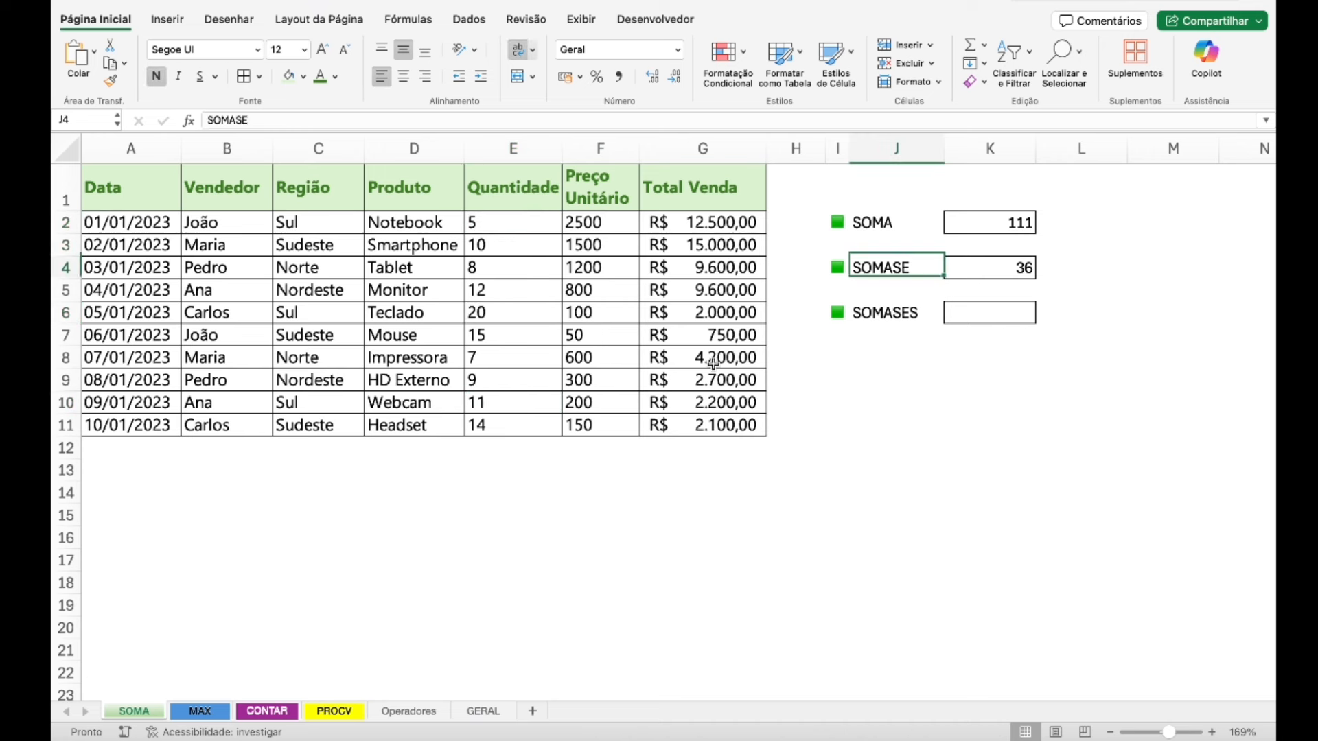
key("Right")
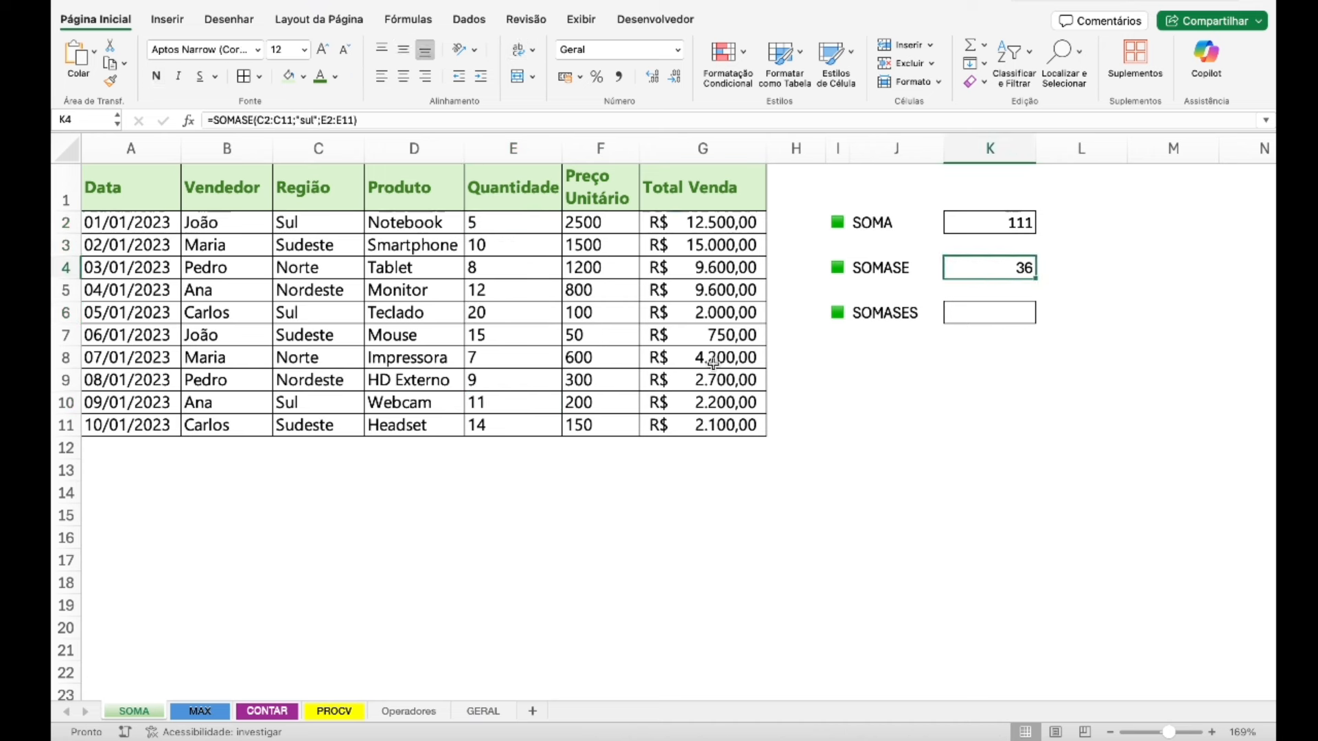
left_click(308, 122)
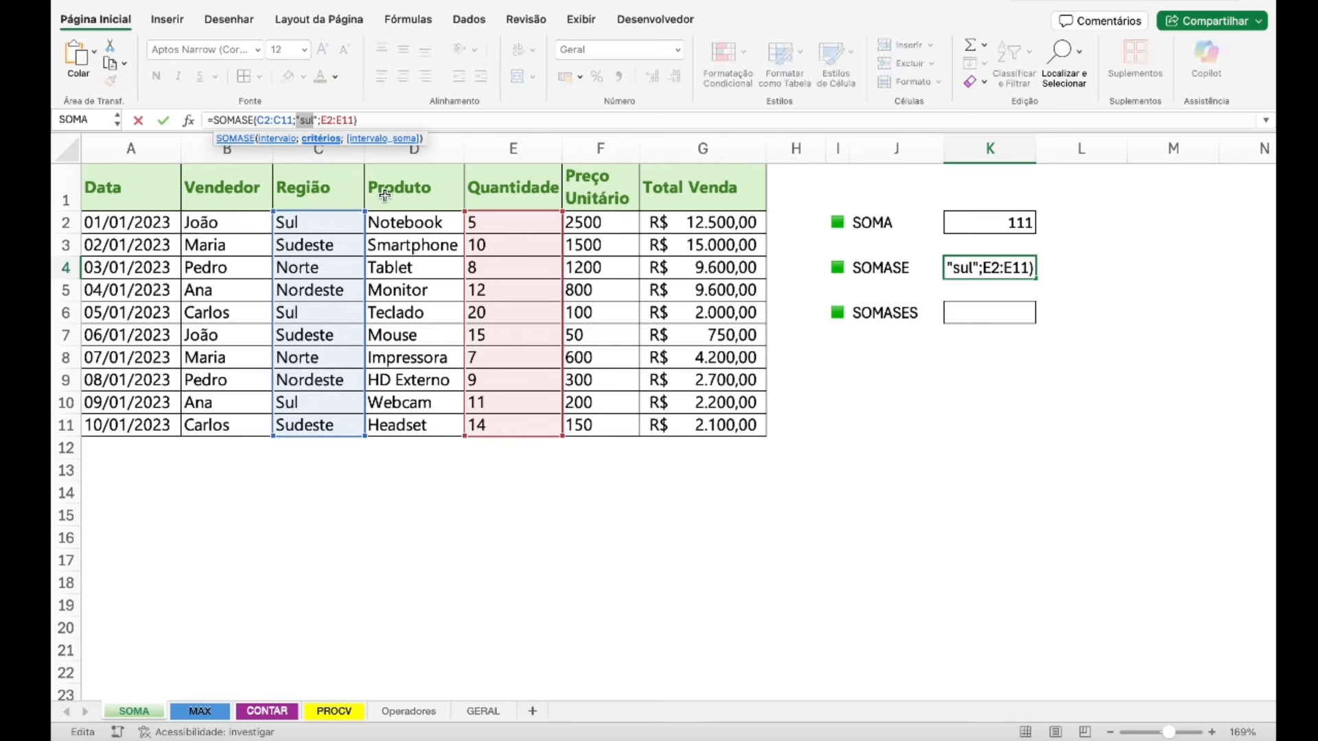
key("BackSpace")
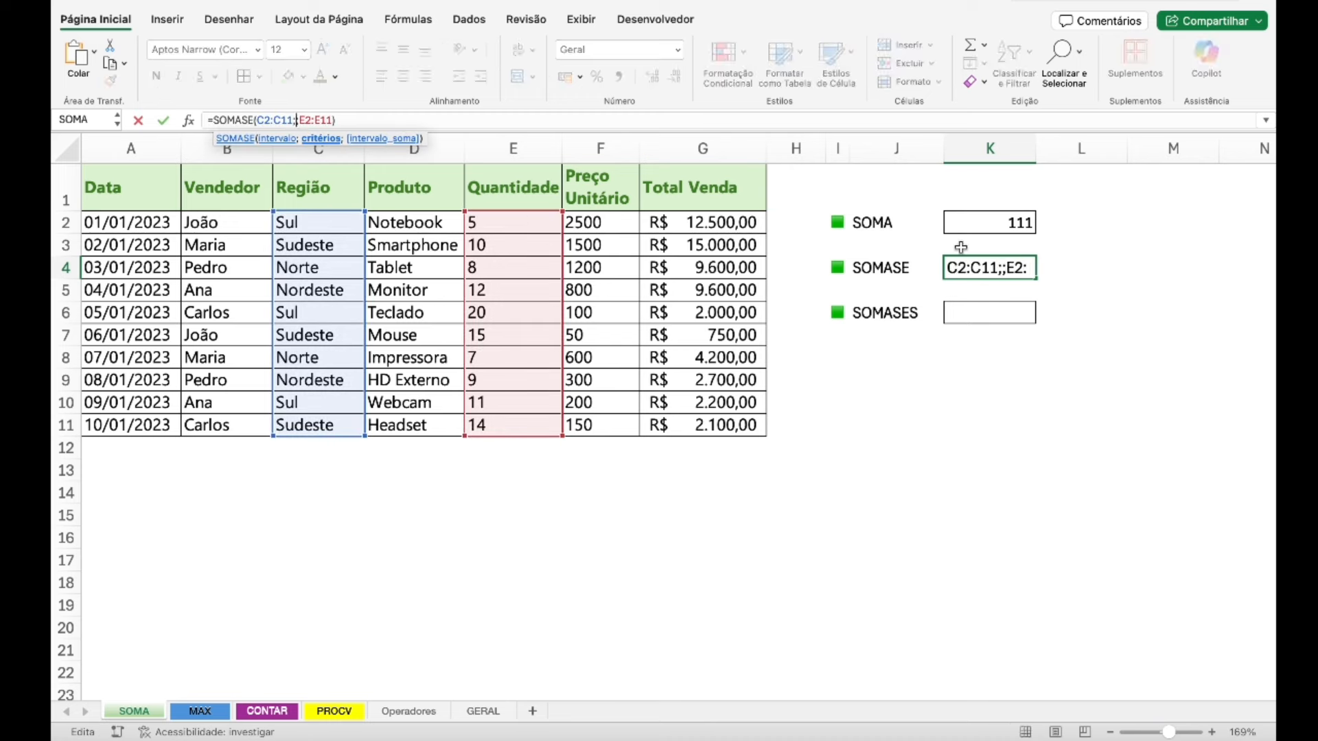
left_click(305, 222)
key("Return")
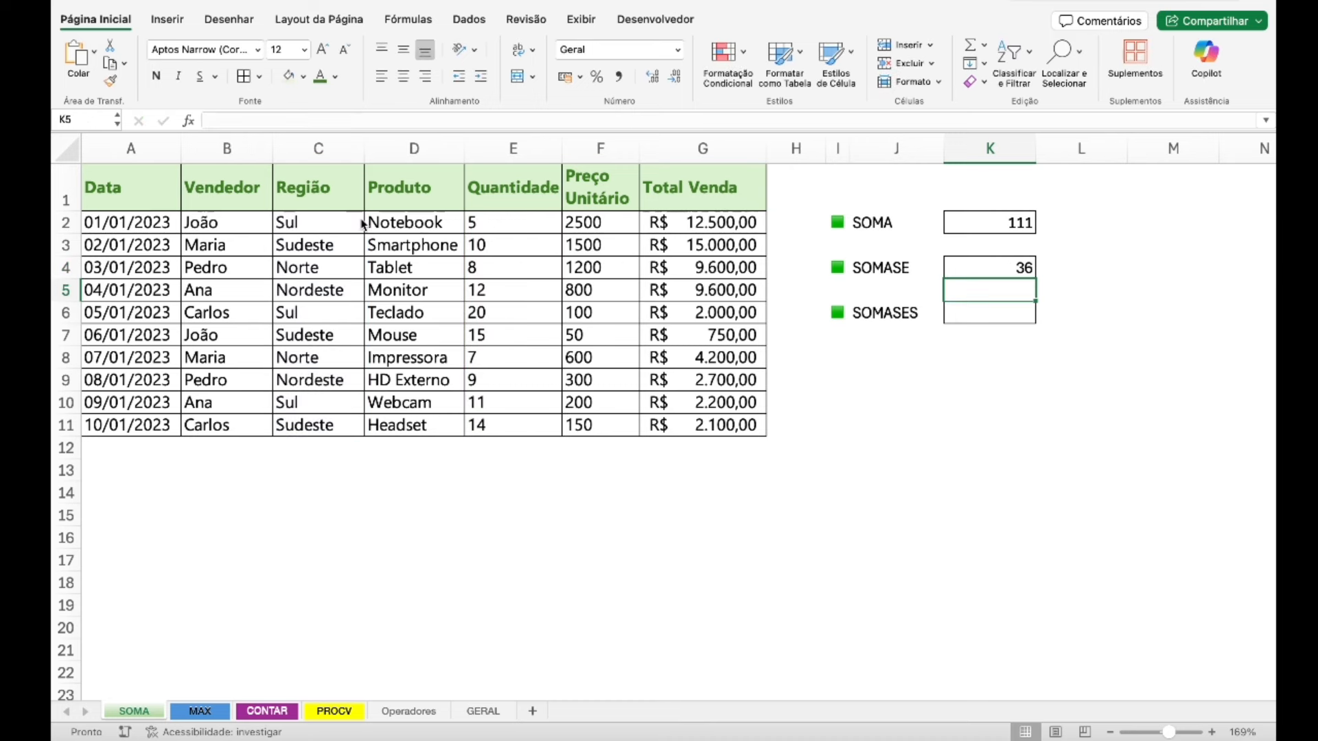
- Change the criterion reference in K4's SOMASE formula to C5 to total the Nordeste quantities
left_click(1015, 266)
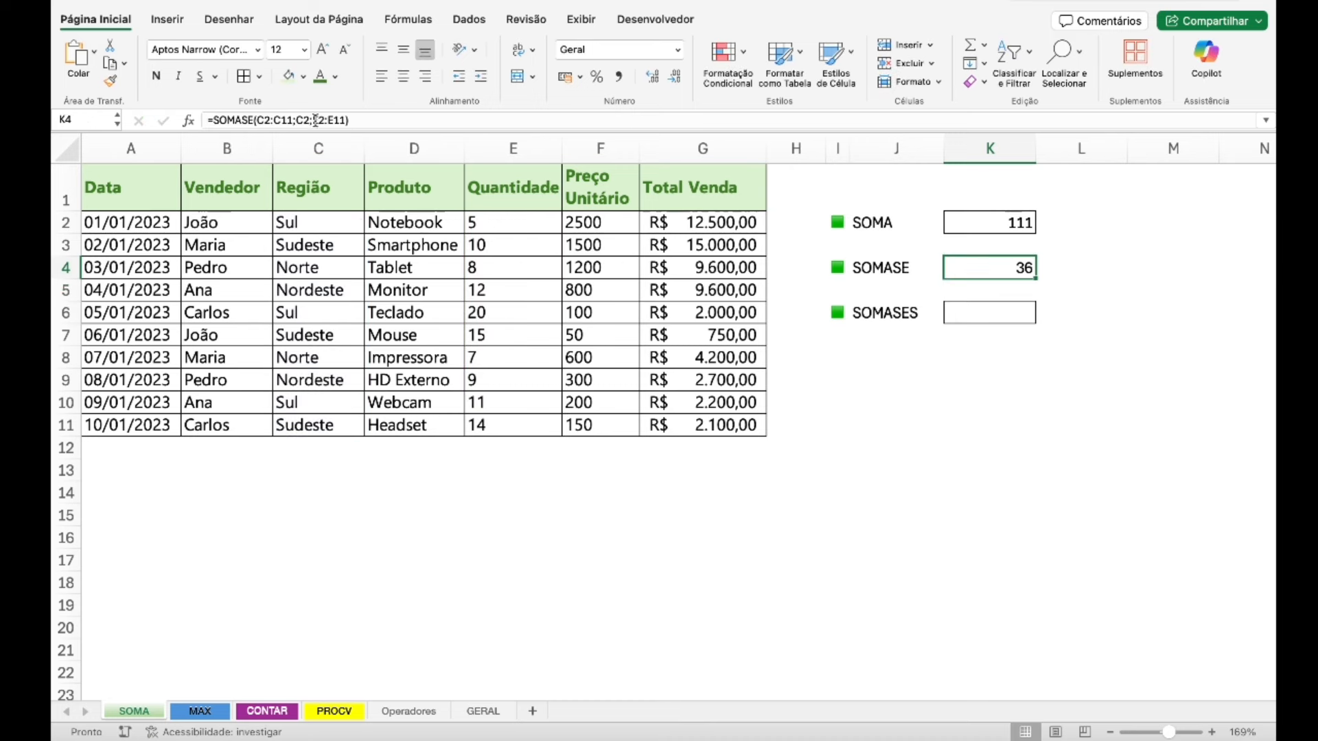
left_click_drag(298, 120, 309, 120)
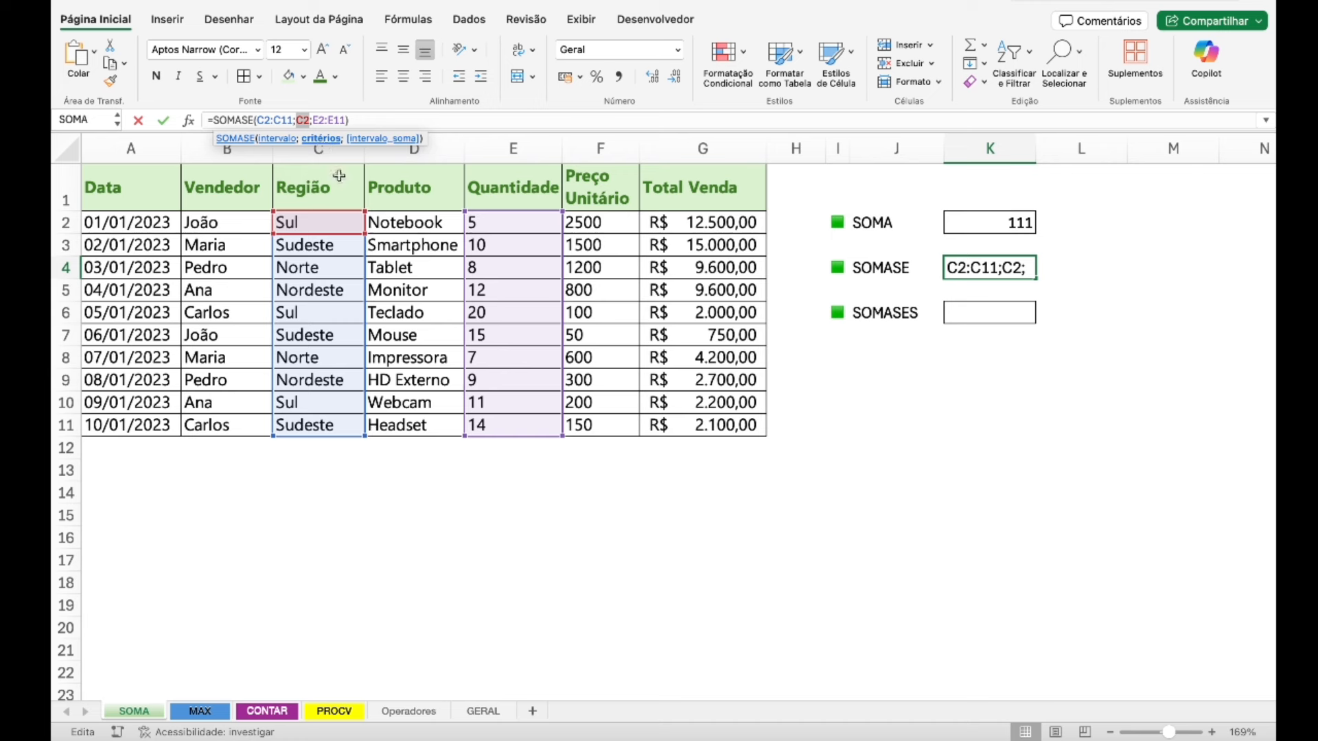
left_click(328, 288)
key("Return")
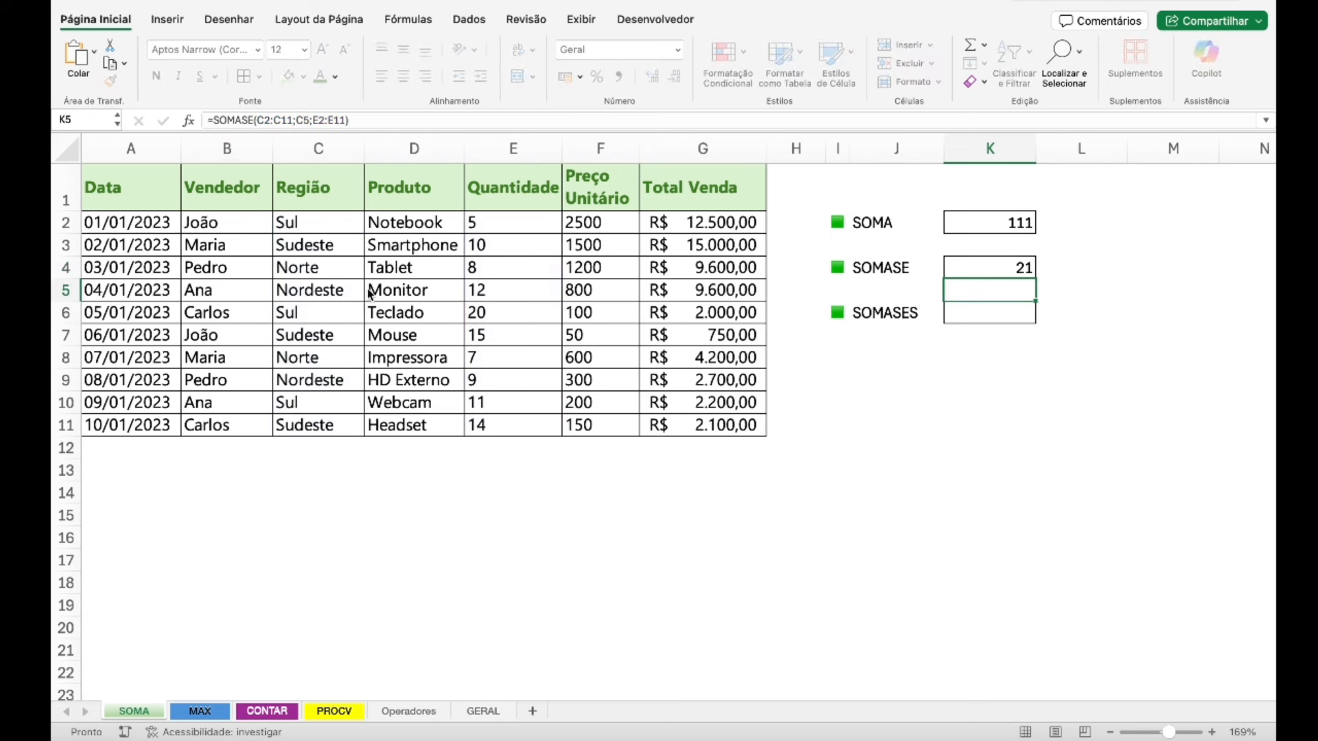
- Change K4's SOMASE formula to use the Produto cells D2:D11 as the criteria range and D5 as the criterion
left_click(1007, 266)
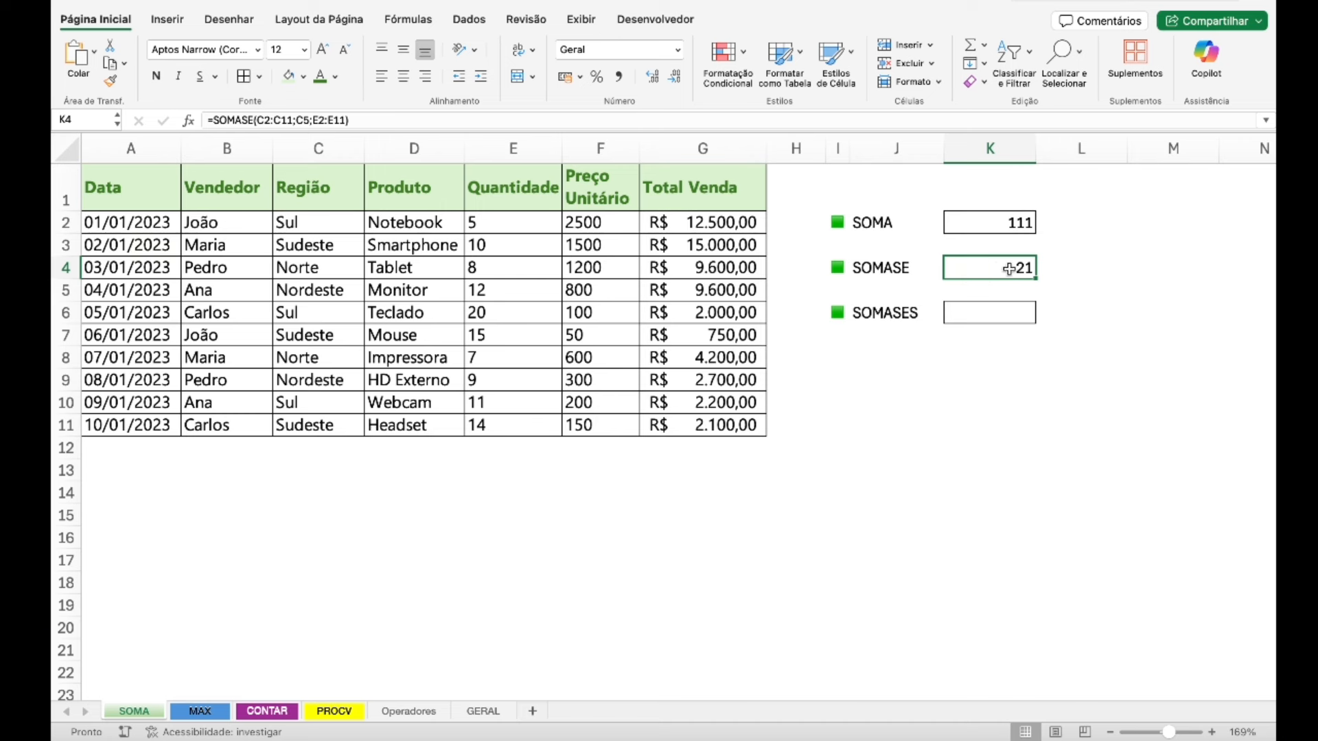
left_click(306, 121)
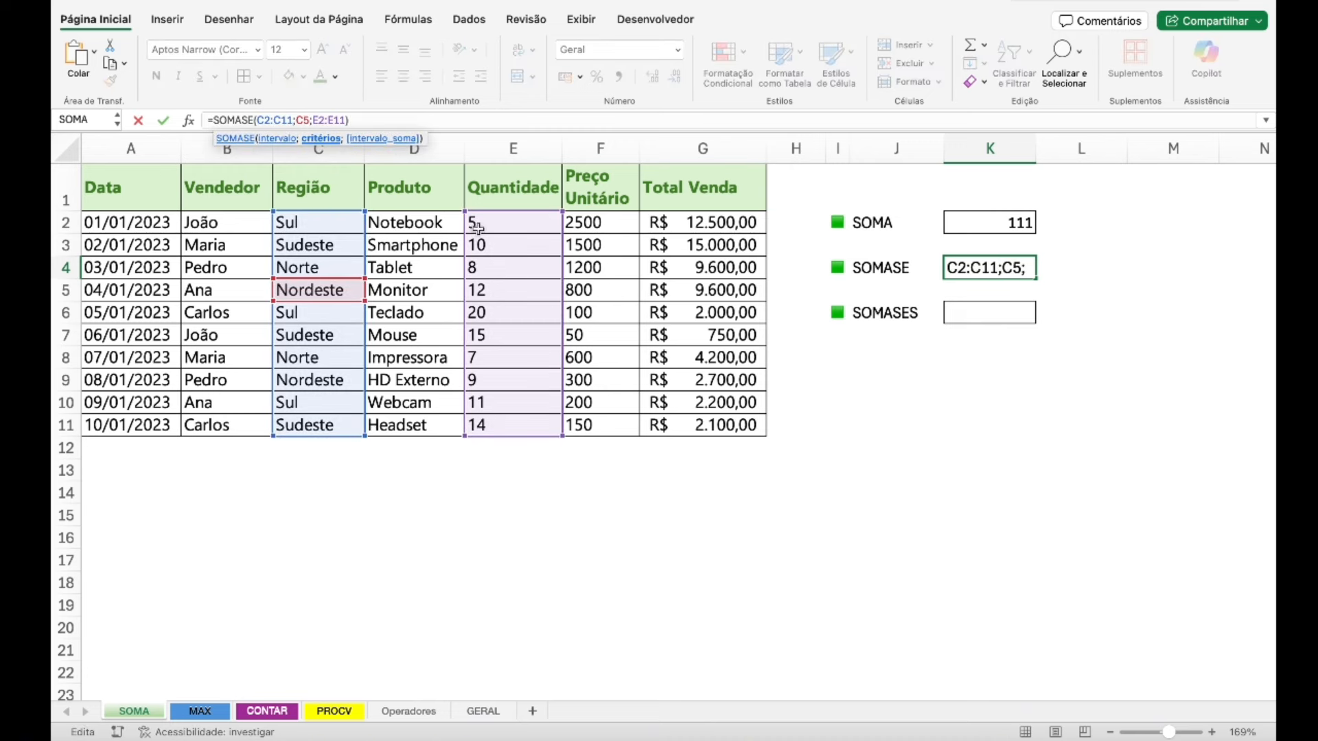
left_click(341, 120)
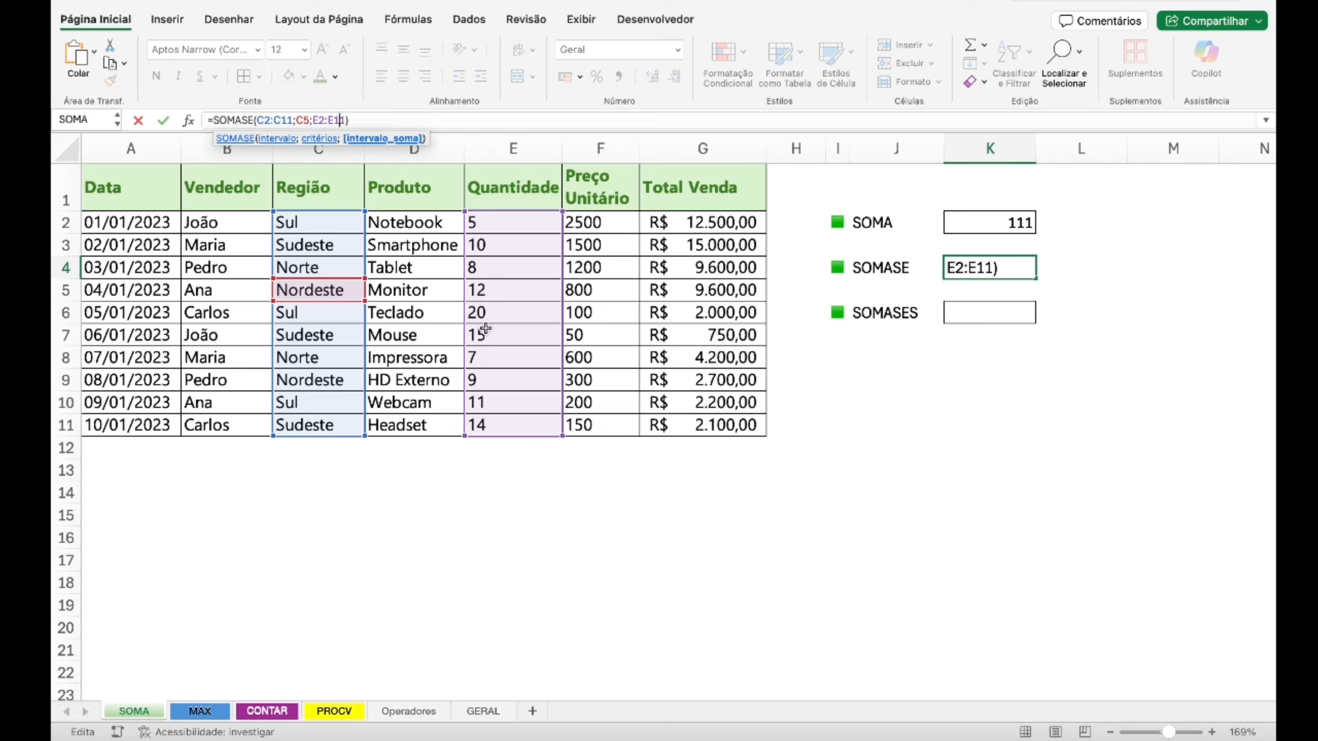
left_click(304, 120)
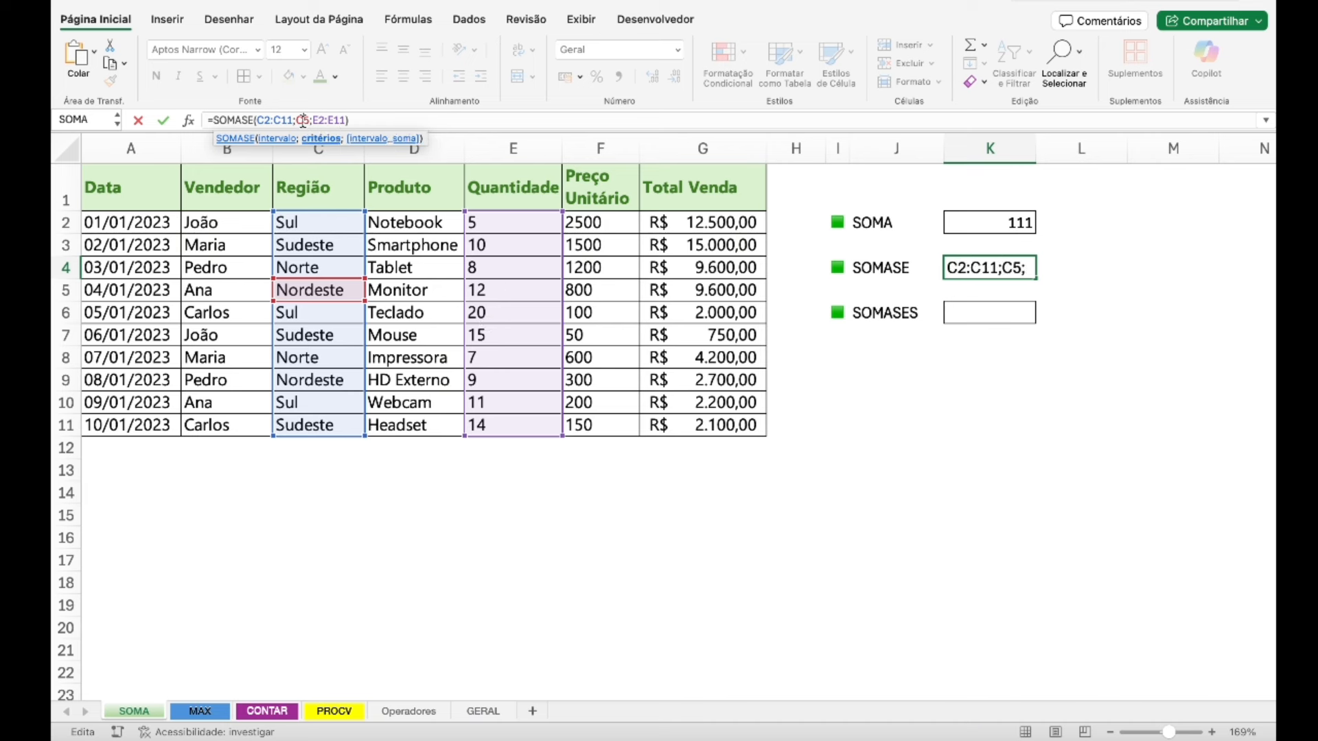
left_click(279, 120)
left_click(304, 120)
left_click(285, 121)
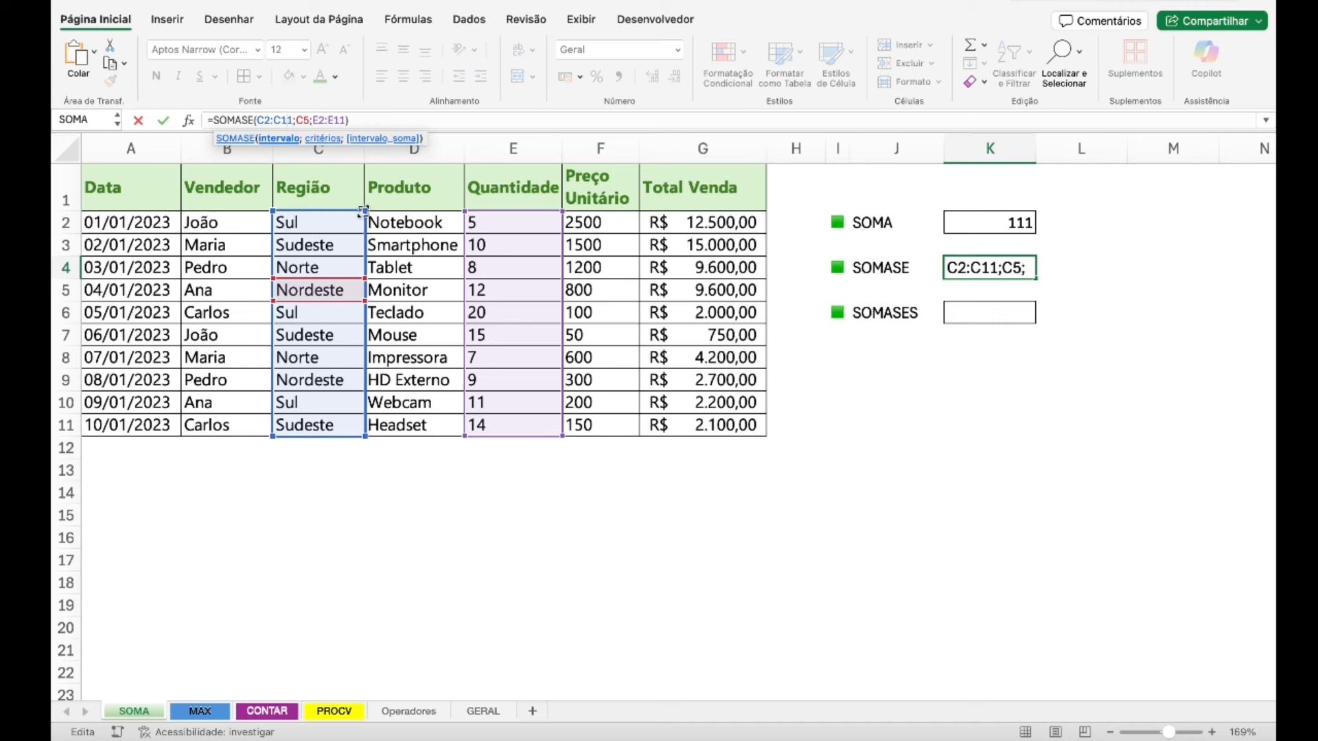
mouse_move(364, 212)
left_mouse_down()
mouse_move(361, 284)
mouse_move(365, 217)
left_mouse_up()
left_click_drag(366, 235, 378, 233)
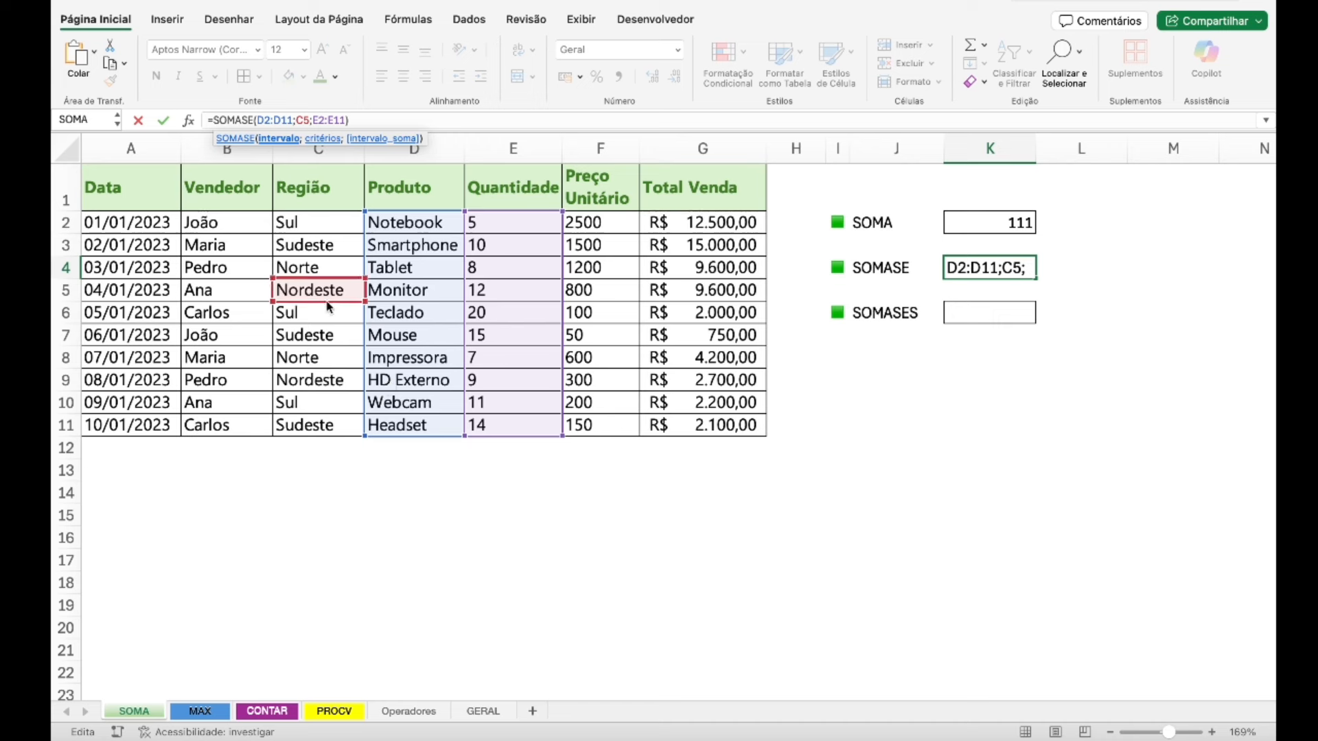
left_click_drag(328, 307, 376, 306)
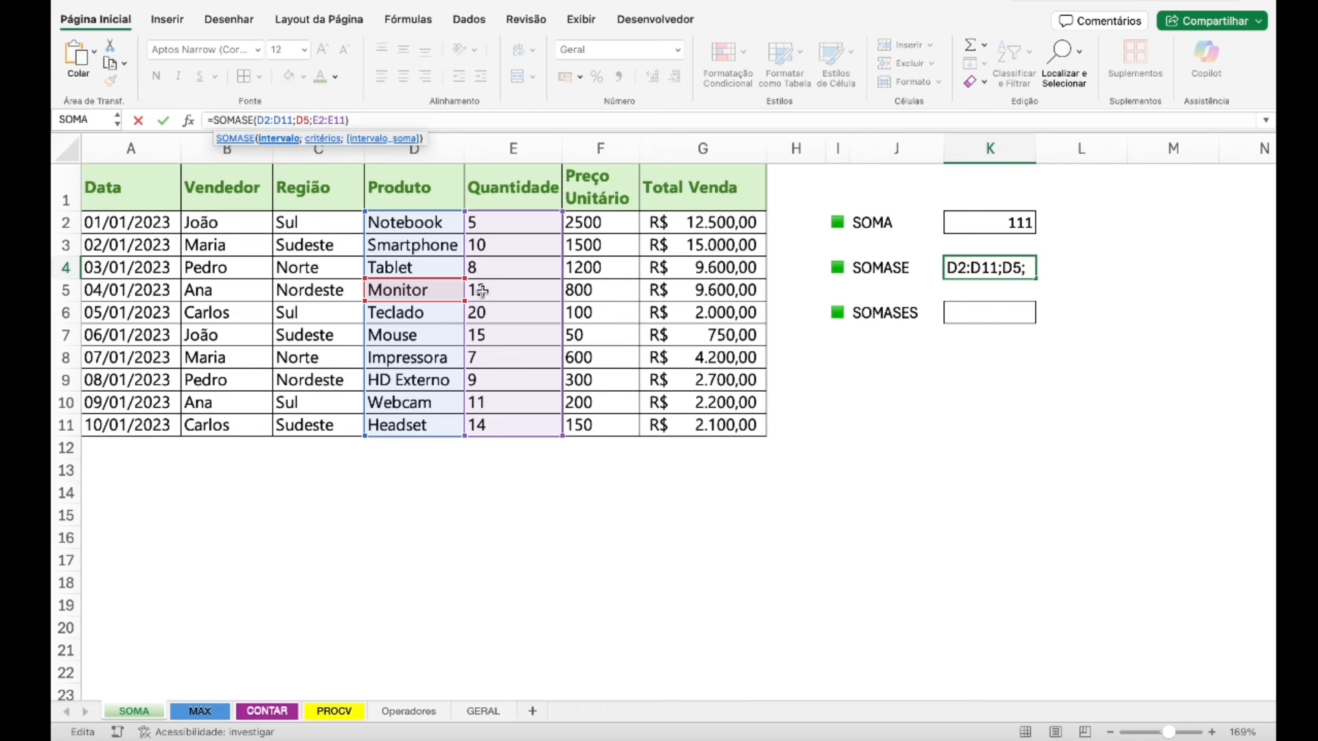
key("Return")
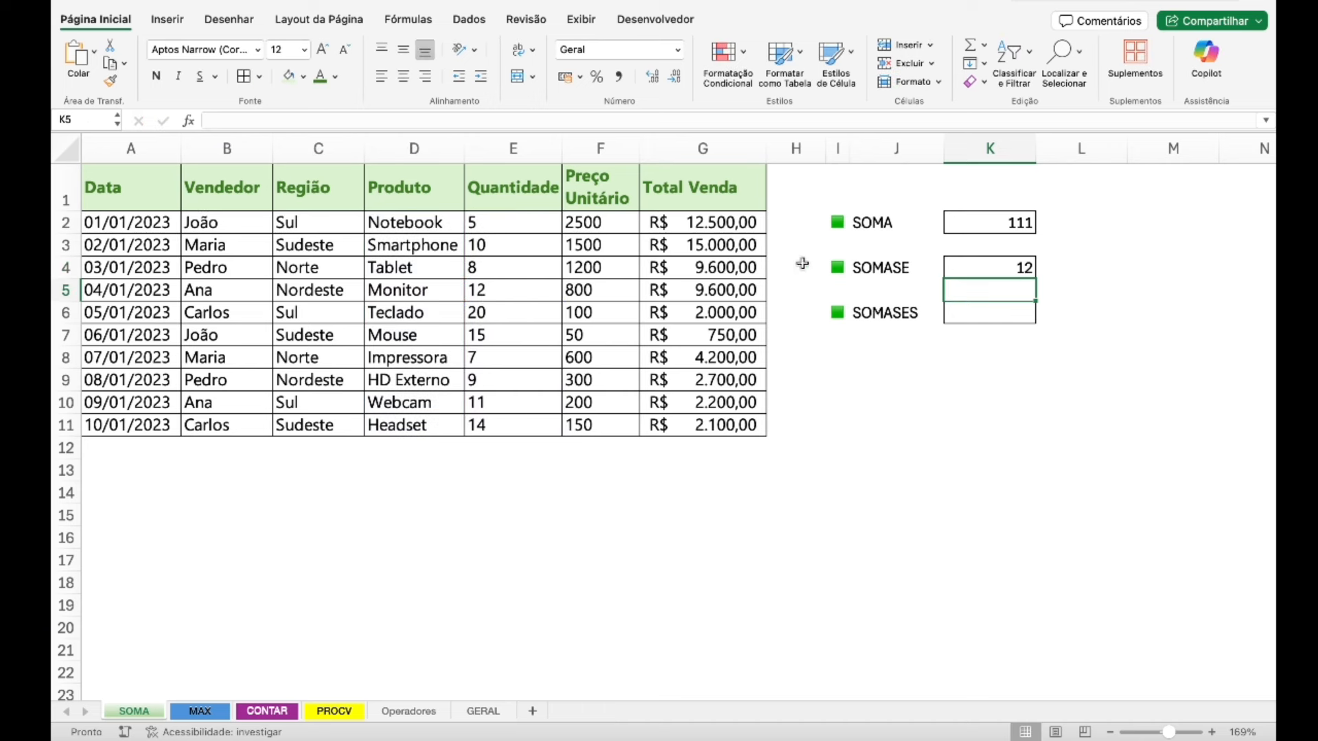
- Inspect the criteria range, criterion and sum range references in K4's SOMASE formula
left_click(995, 268)
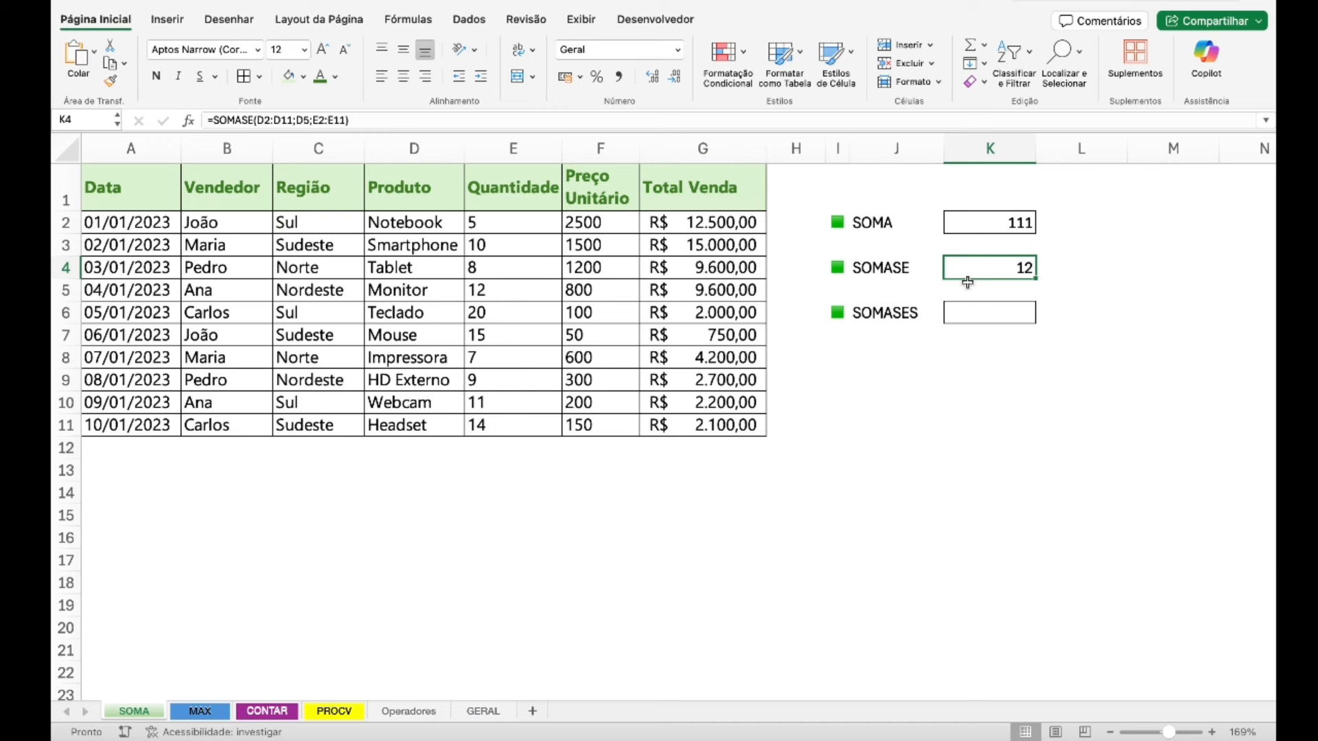
key("Down")
key("Down")
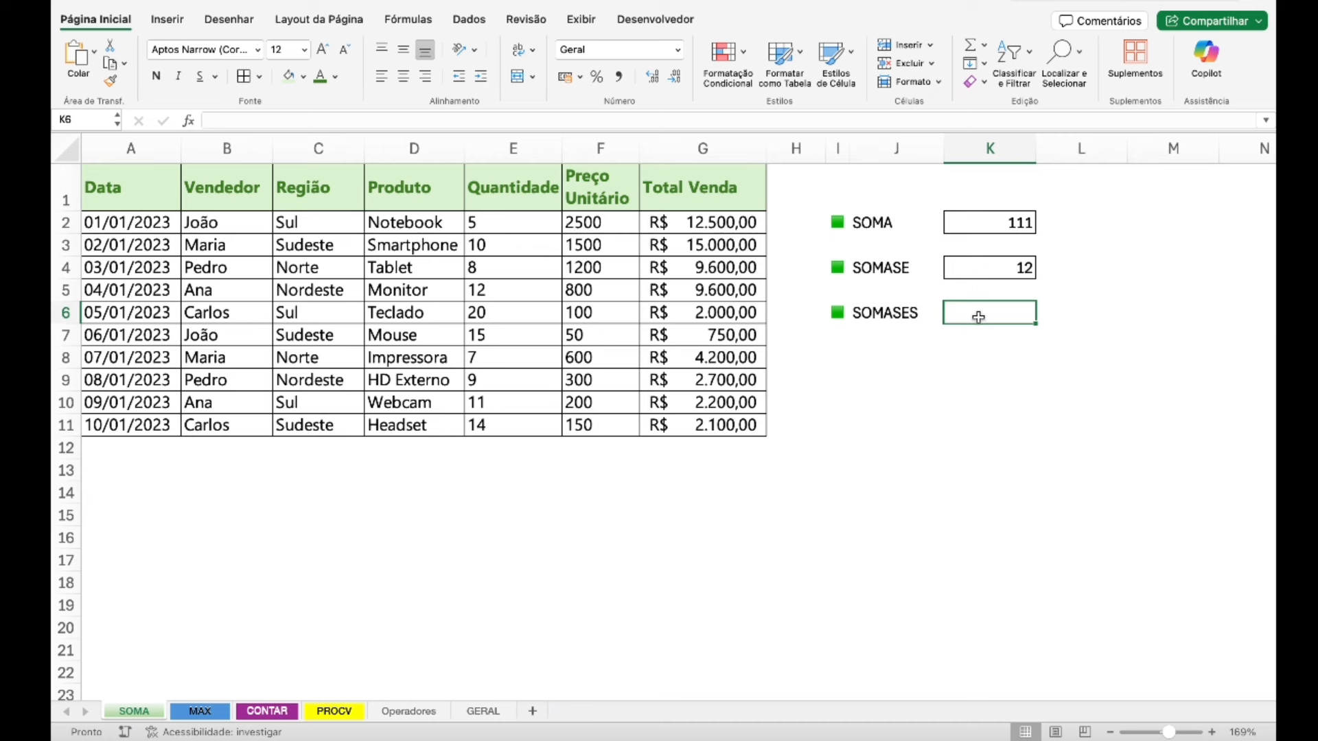
left_click(995, 266)
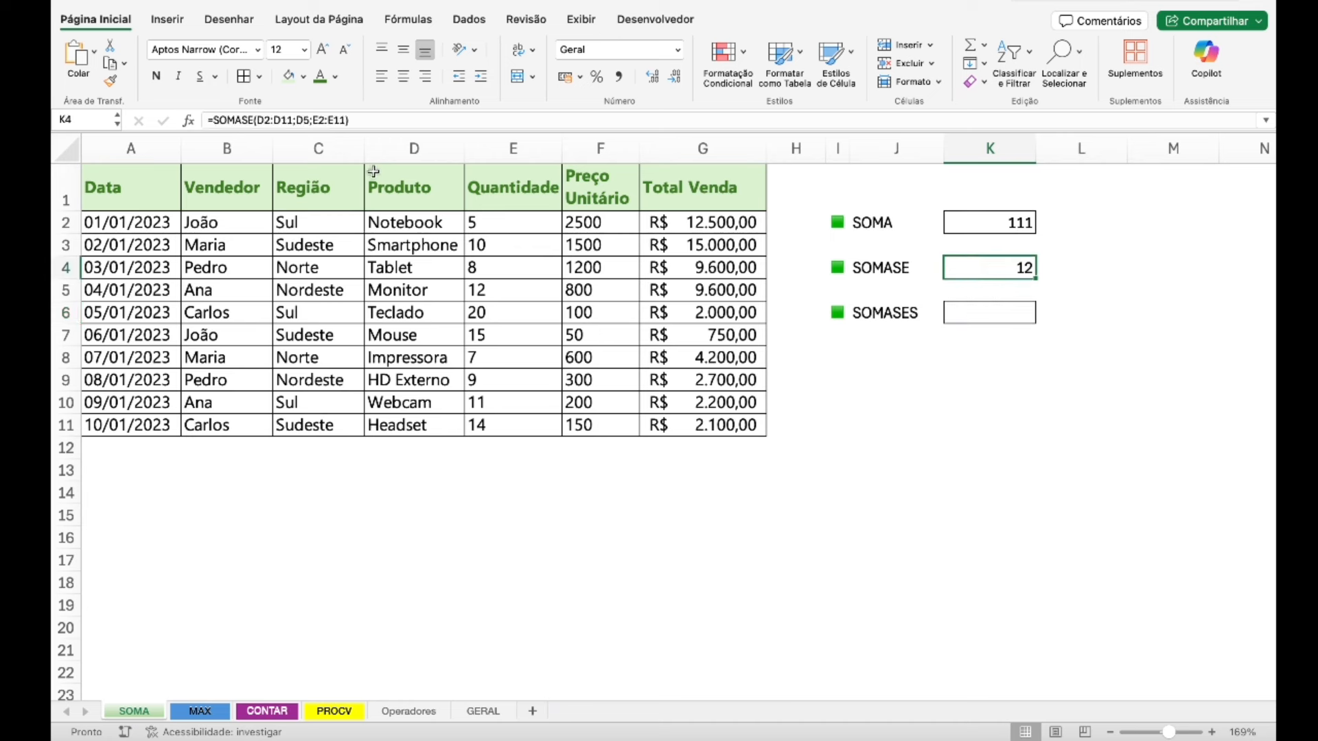
left_click(300, 121)
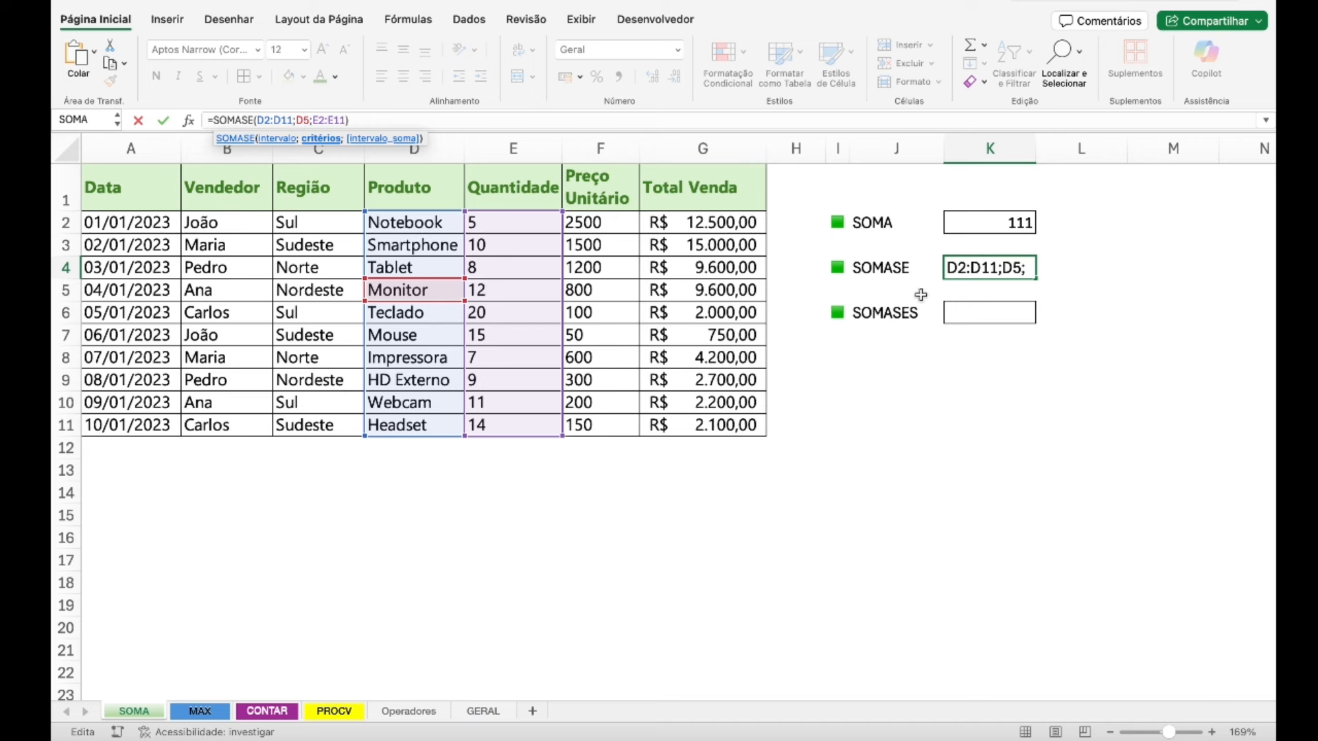
key("Return")
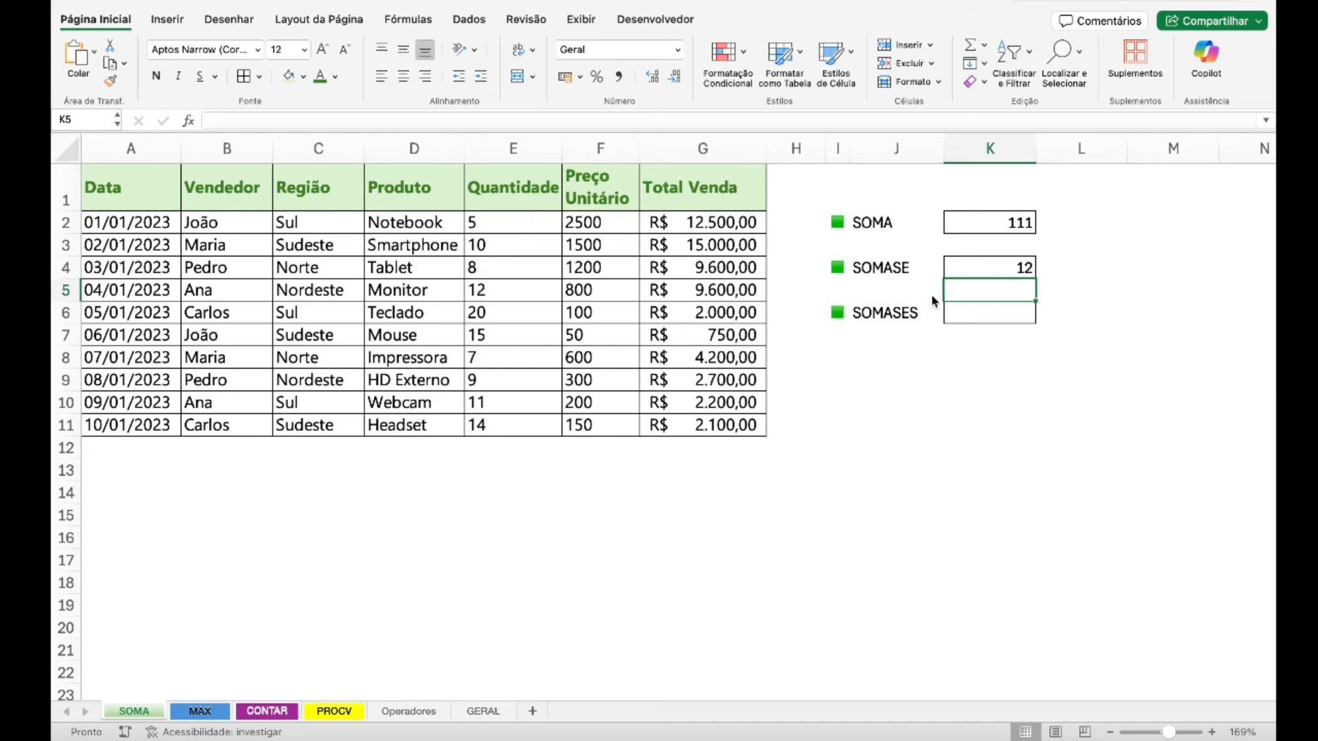
- Start a SOMASES formula in K6 with the Quantidade values E2:E11 as the sum range
key("Down")
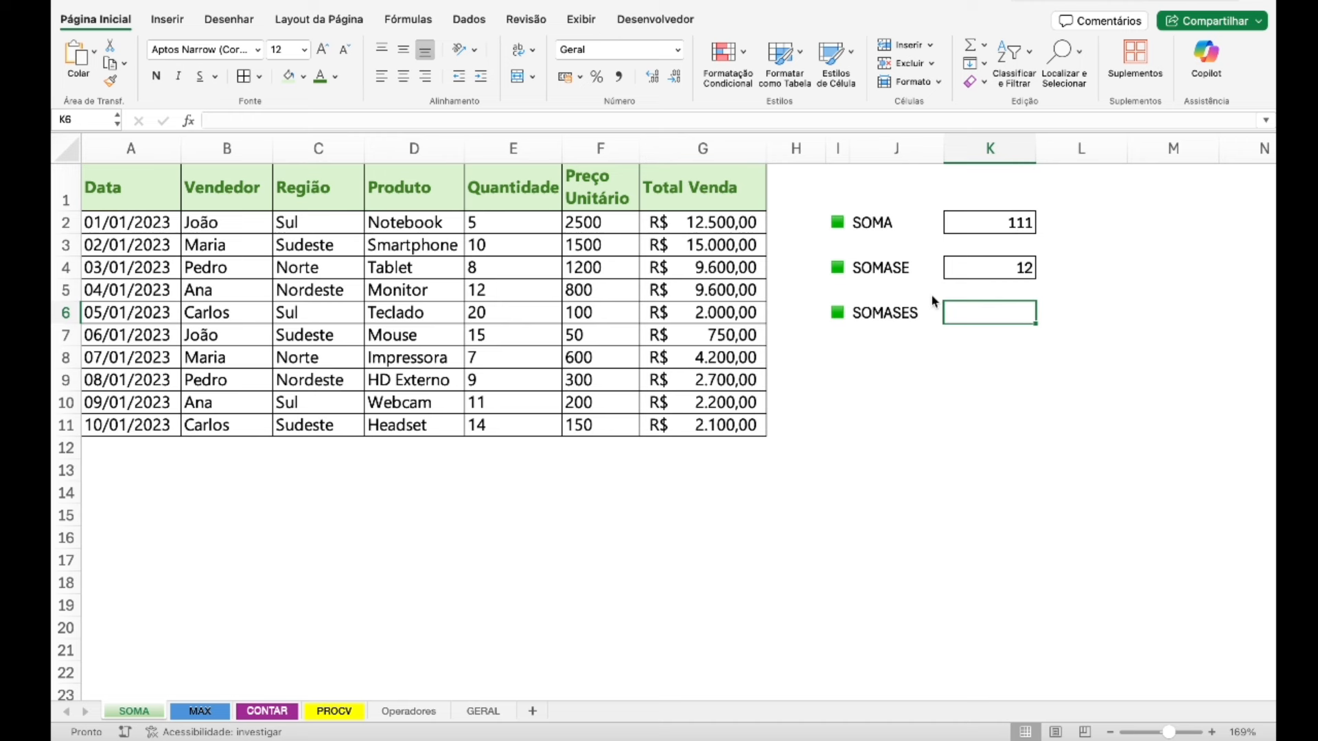
type("=")
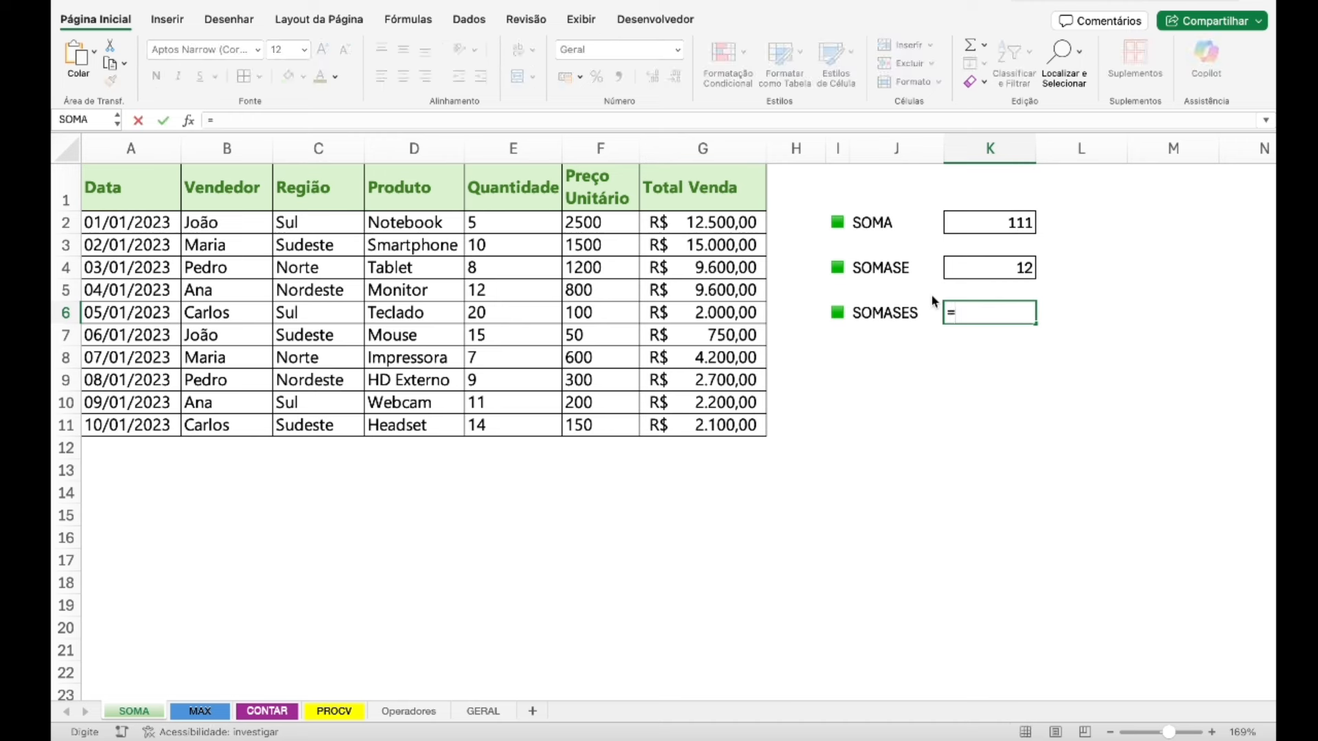
type("soma")
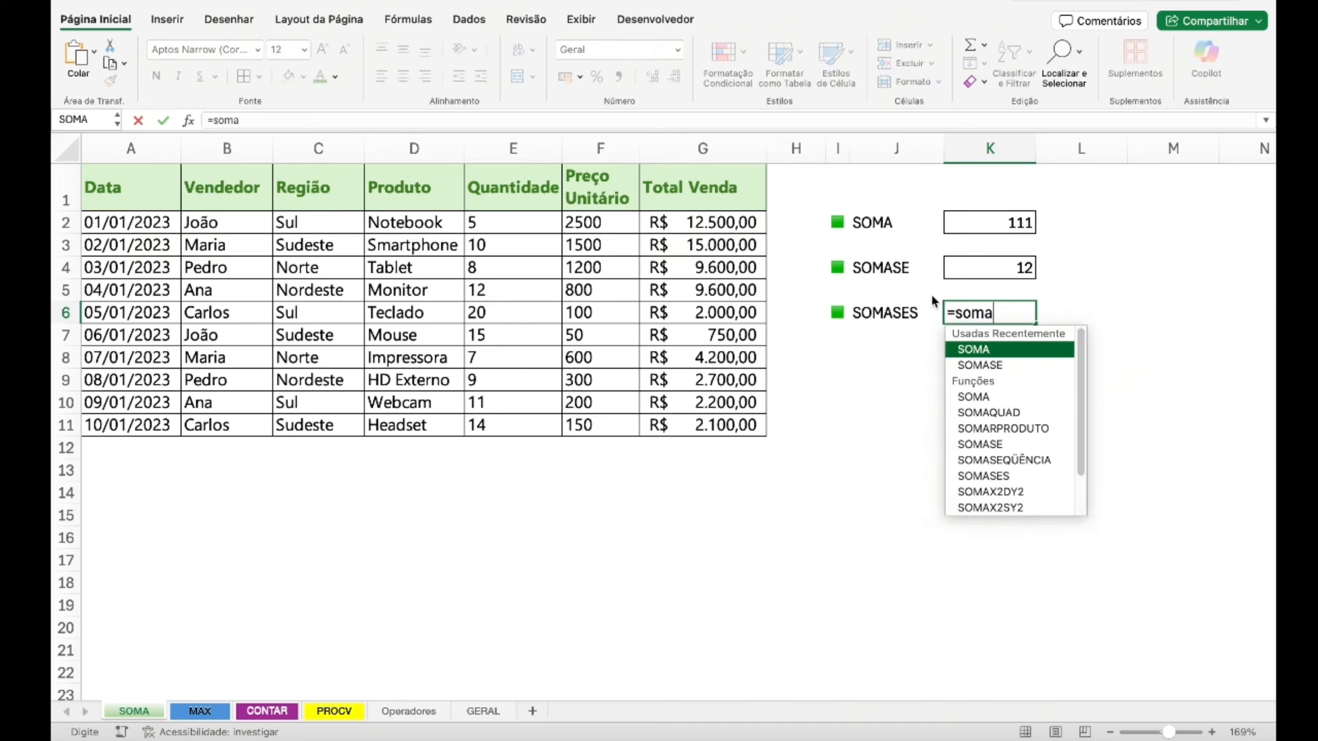
type("ses(")
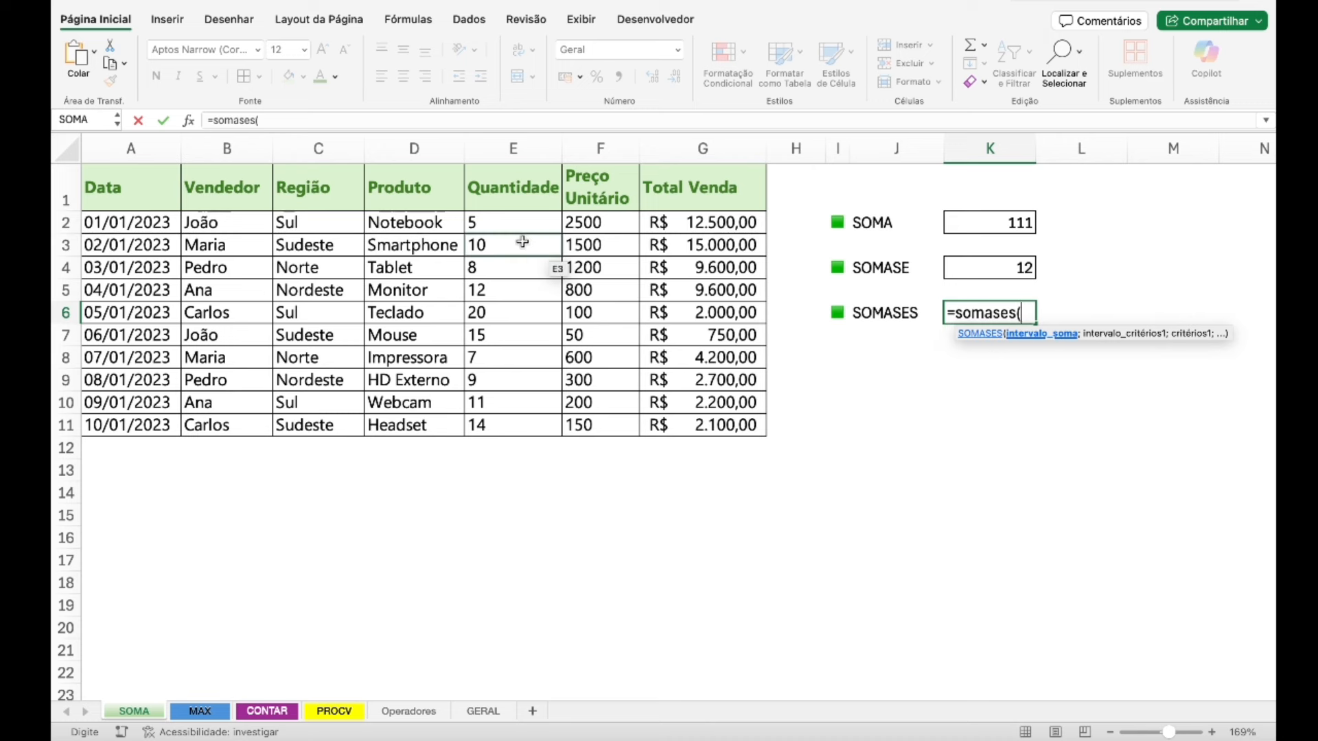
left_click_drag(516, 223, 518, 423)
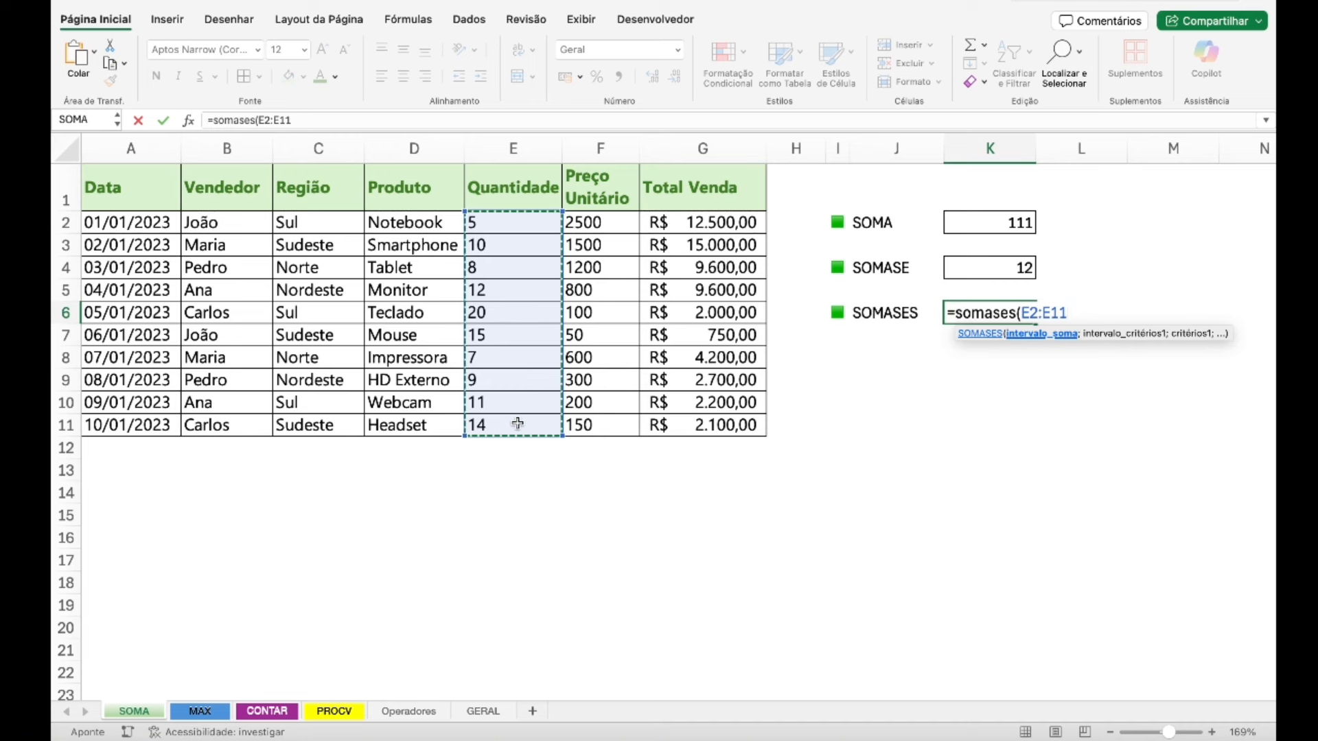
type(";")
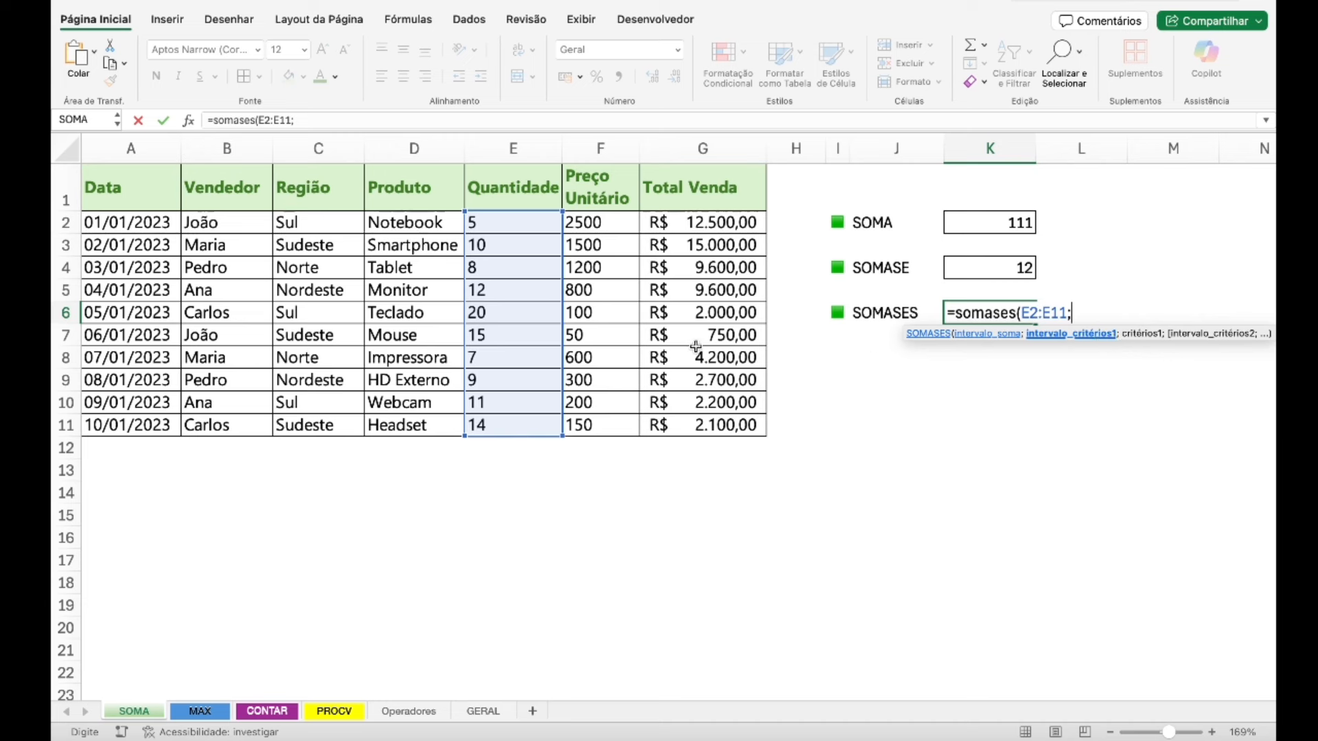
- Complete K6's SOMASES formula with the Região cells C2:C11 as the first criteria range and C2 as its criterion
left_click_drag(305, 227, 323, 419)
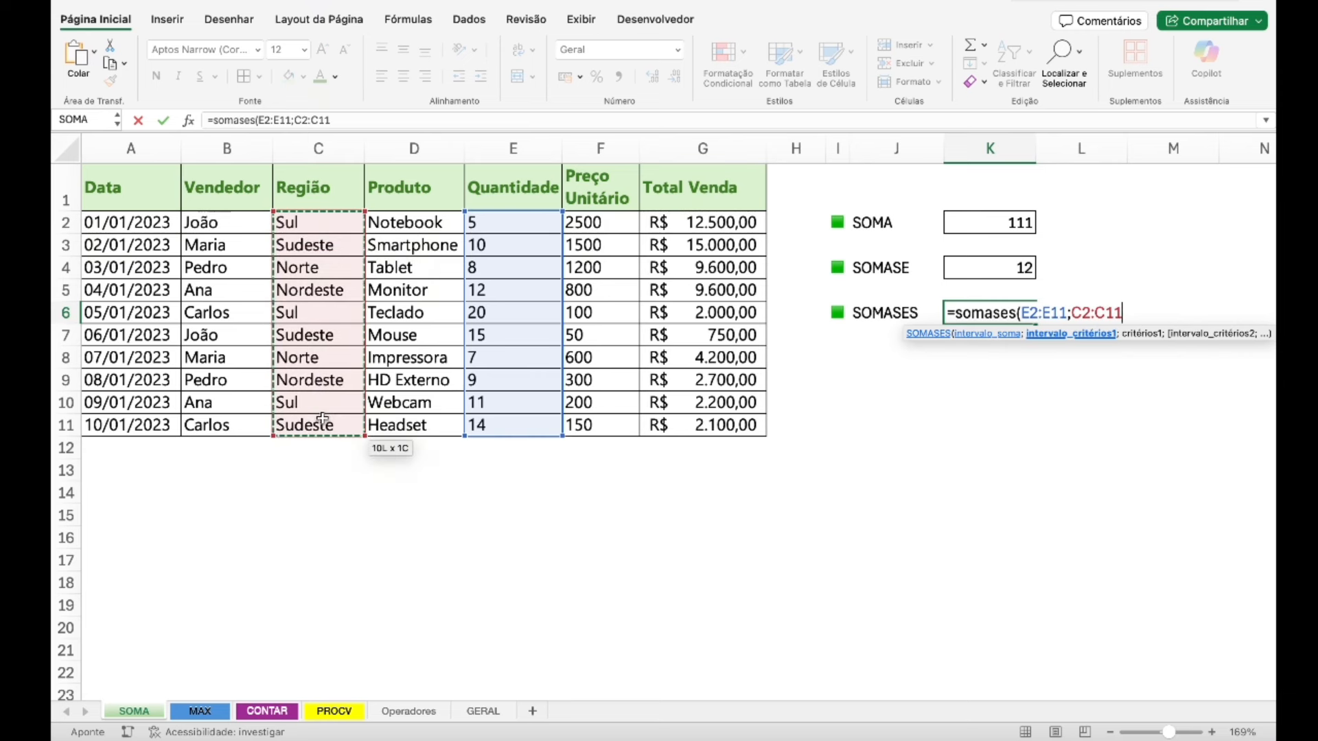
type(";")
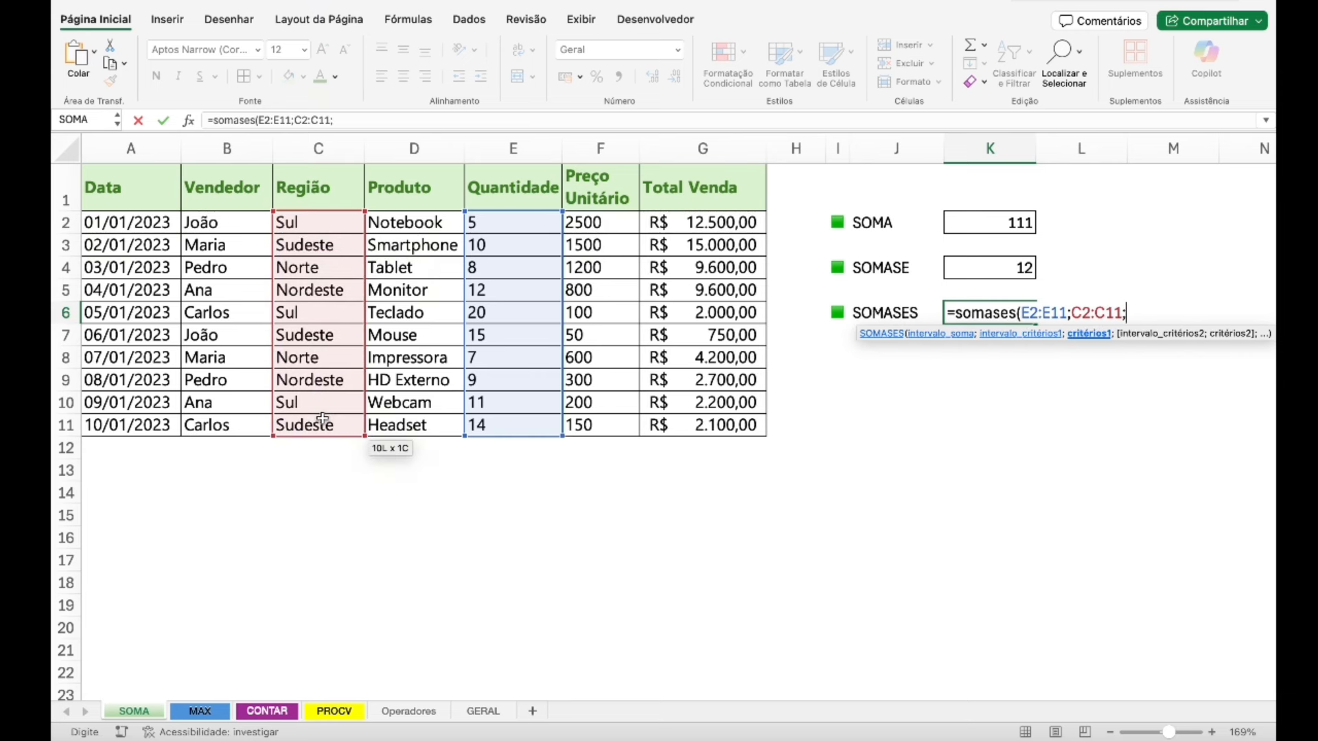
left_click(323, 225)
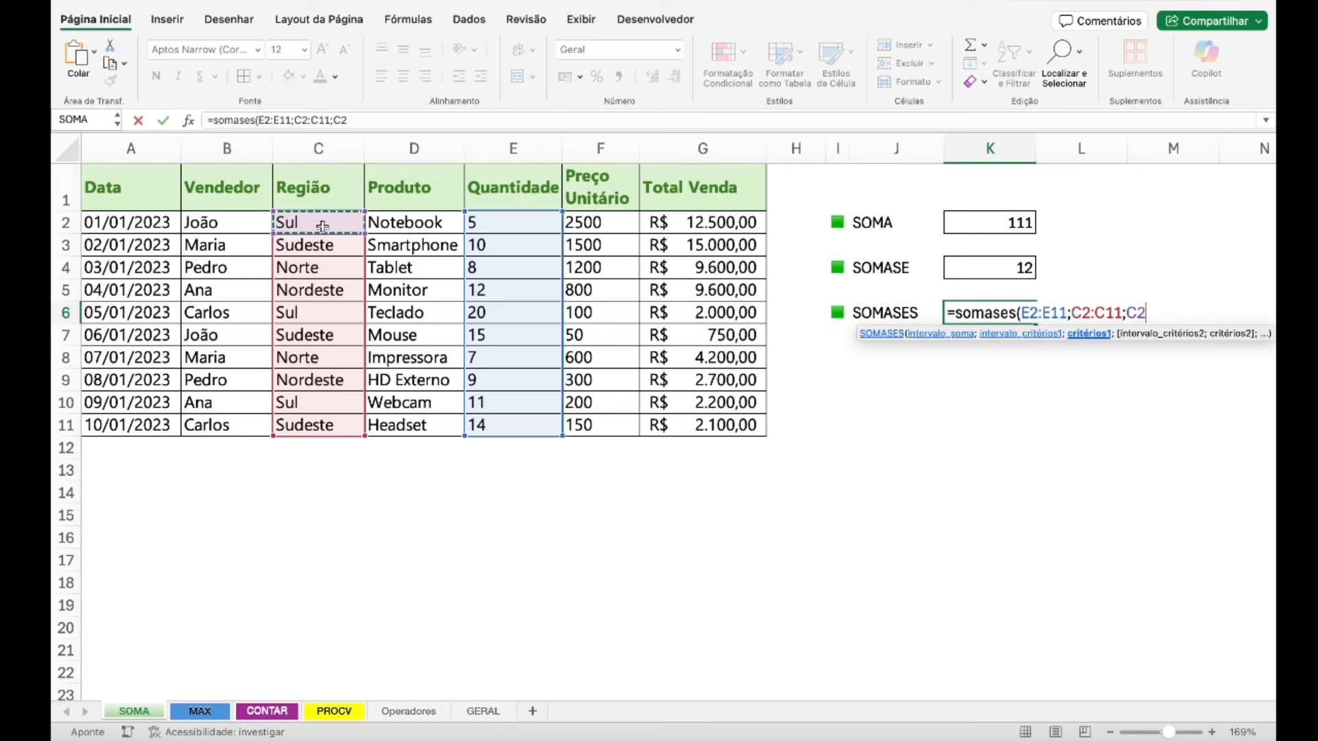
type(")")
key("Return")
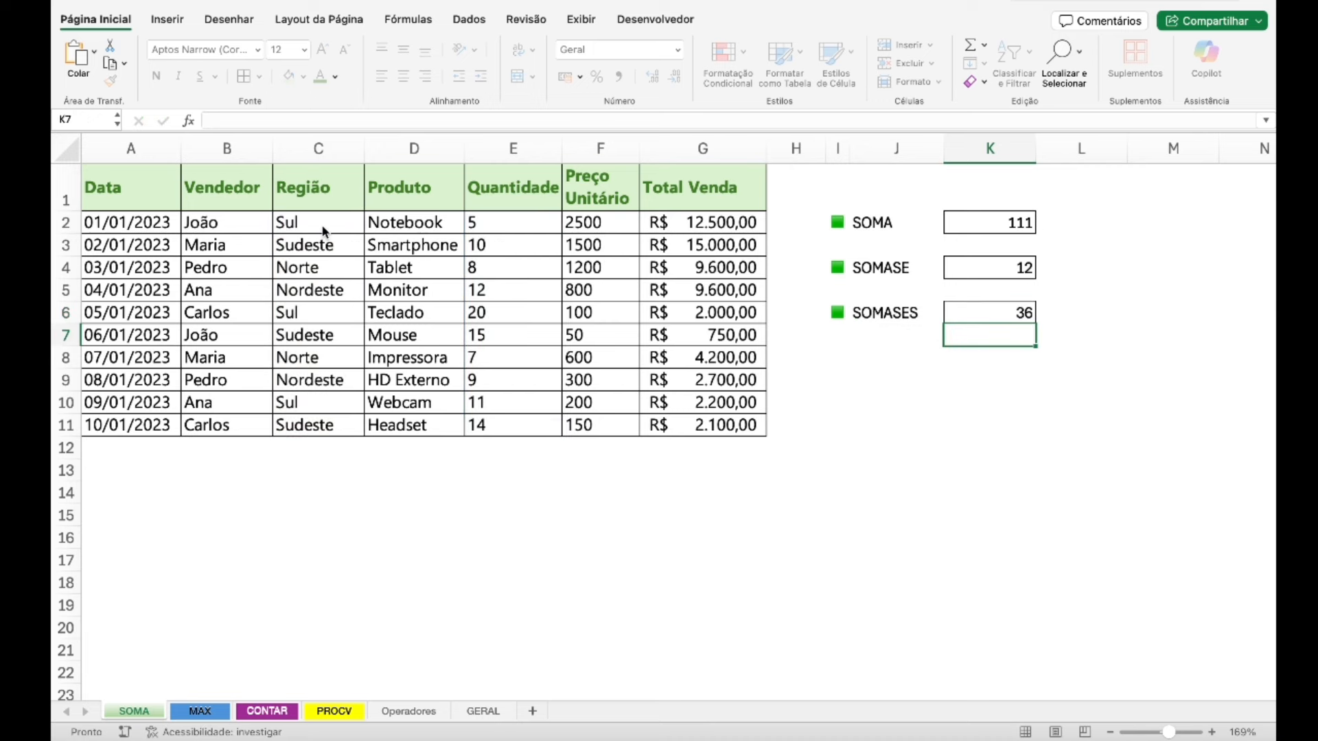
- Add a second condition to K6's SOMASES formula, with the Produto cells D2:D11 as the range and D2 as the criterion
key("Up")
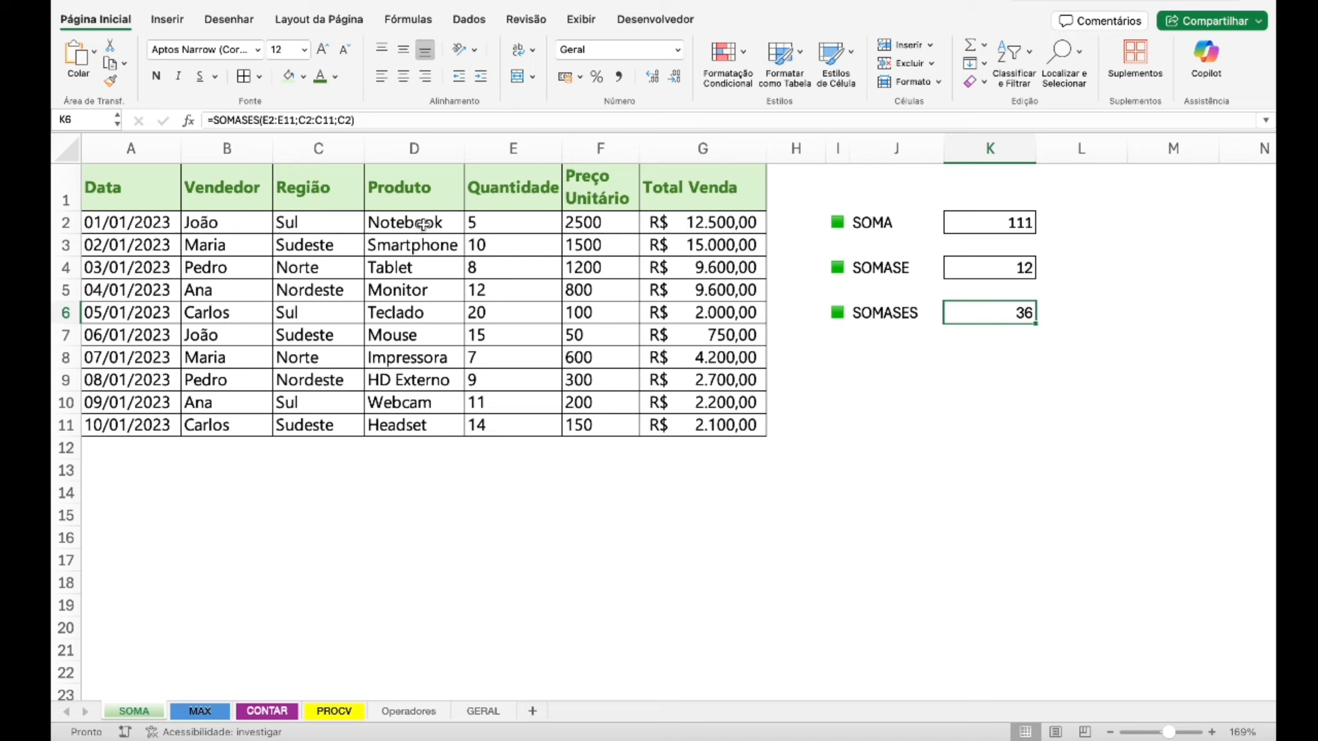
left_click(360, 122)
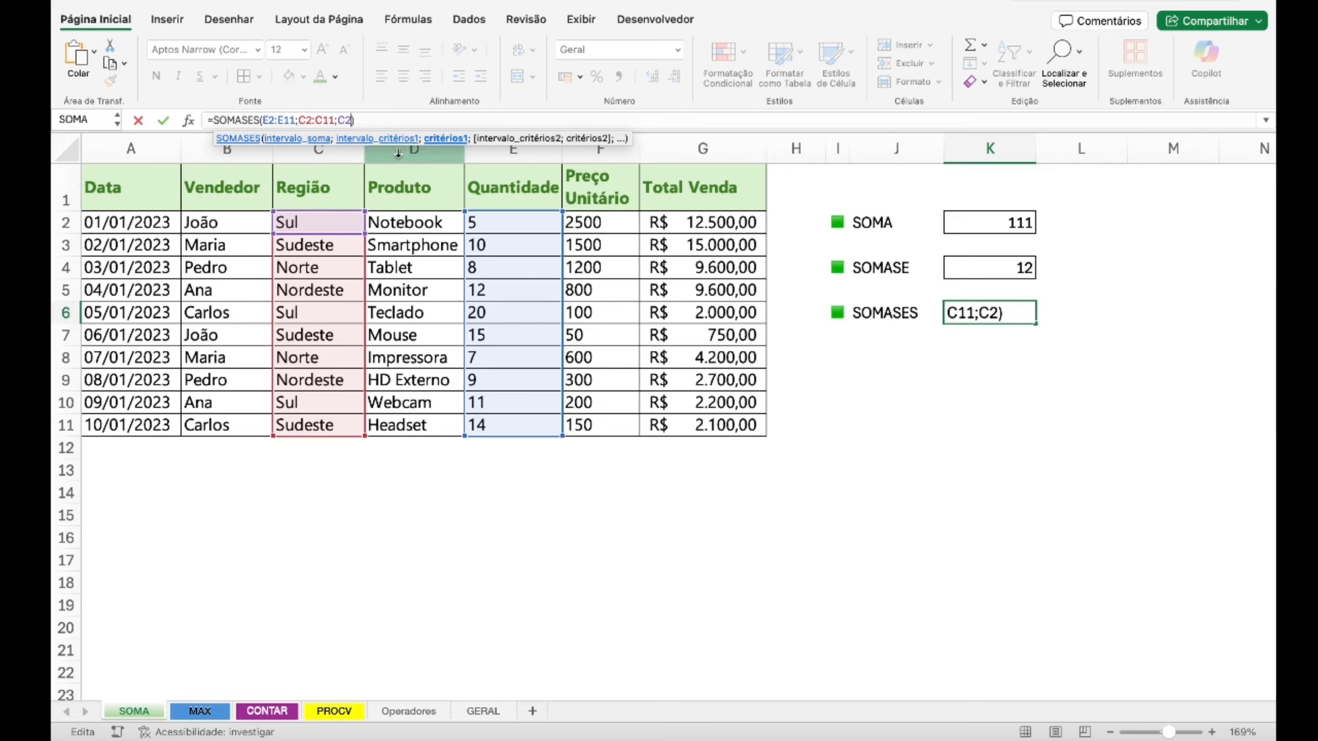
type(";")
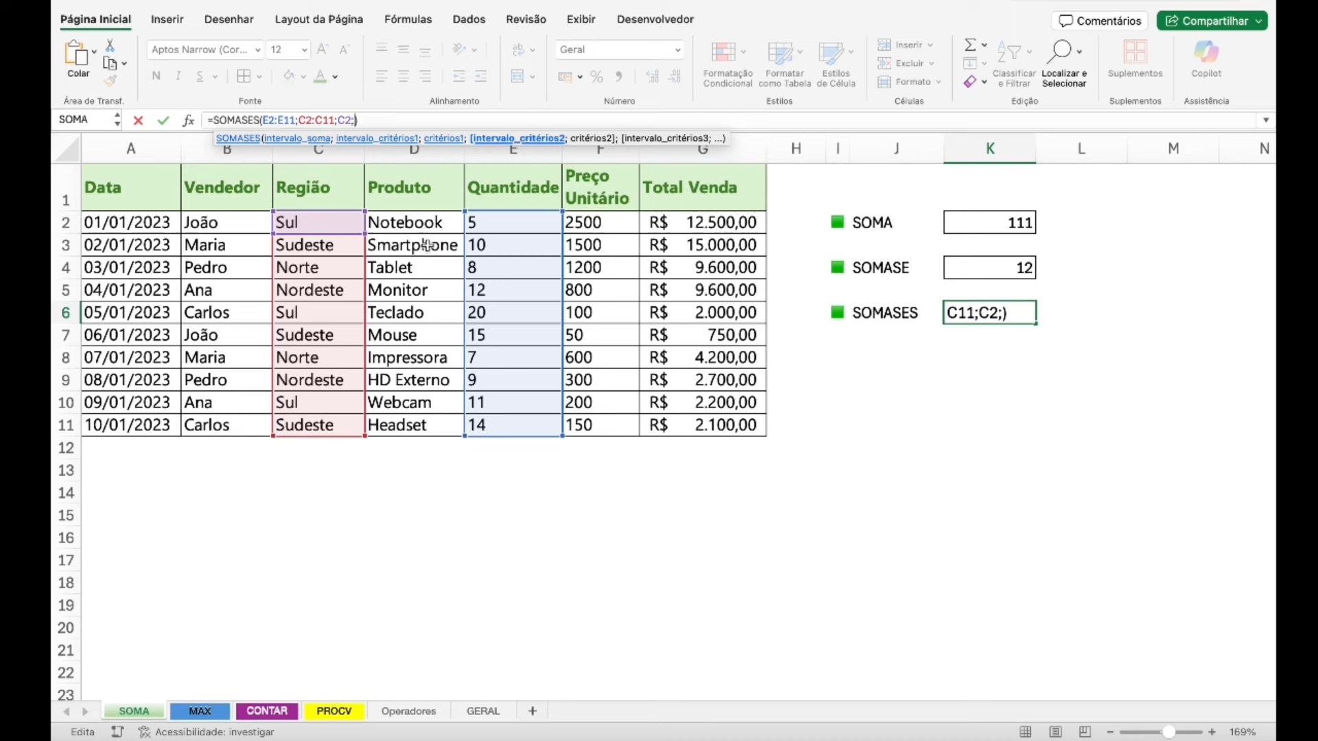
left_click_drag(412, 224, 407, 425)
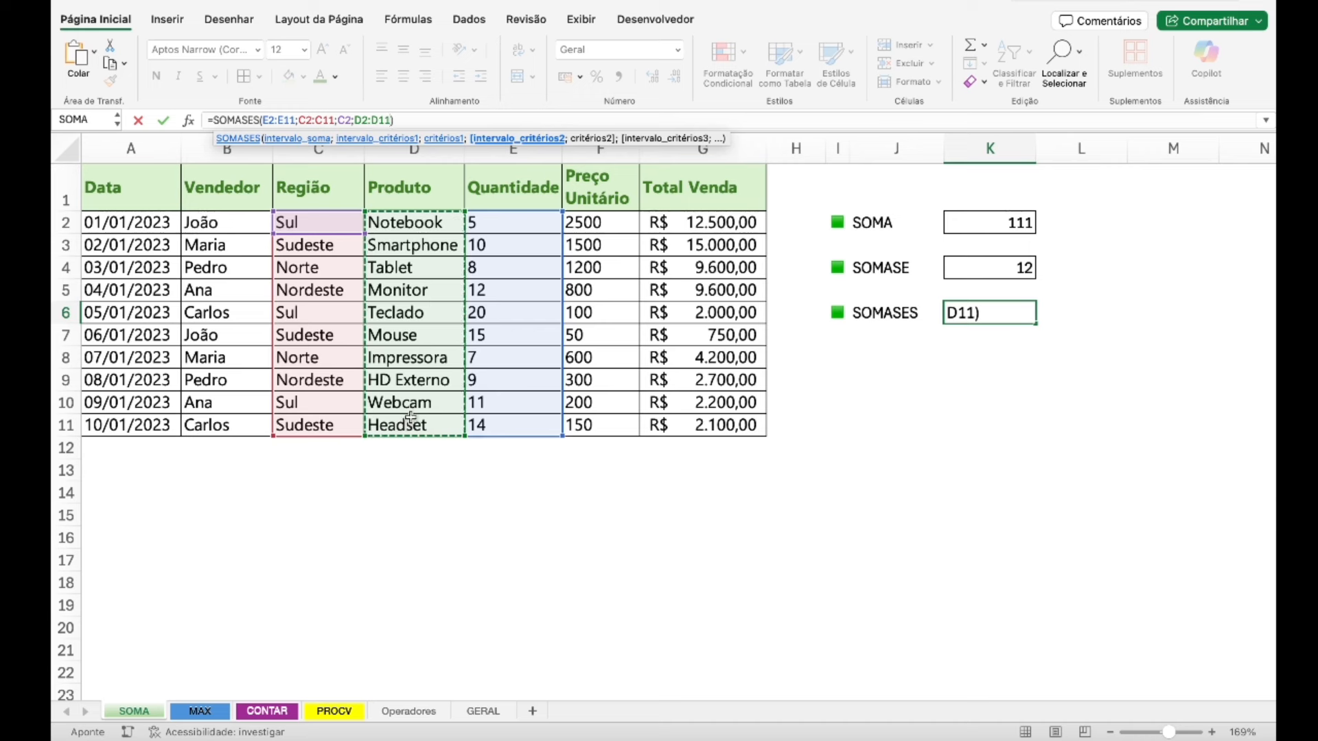
type(";")
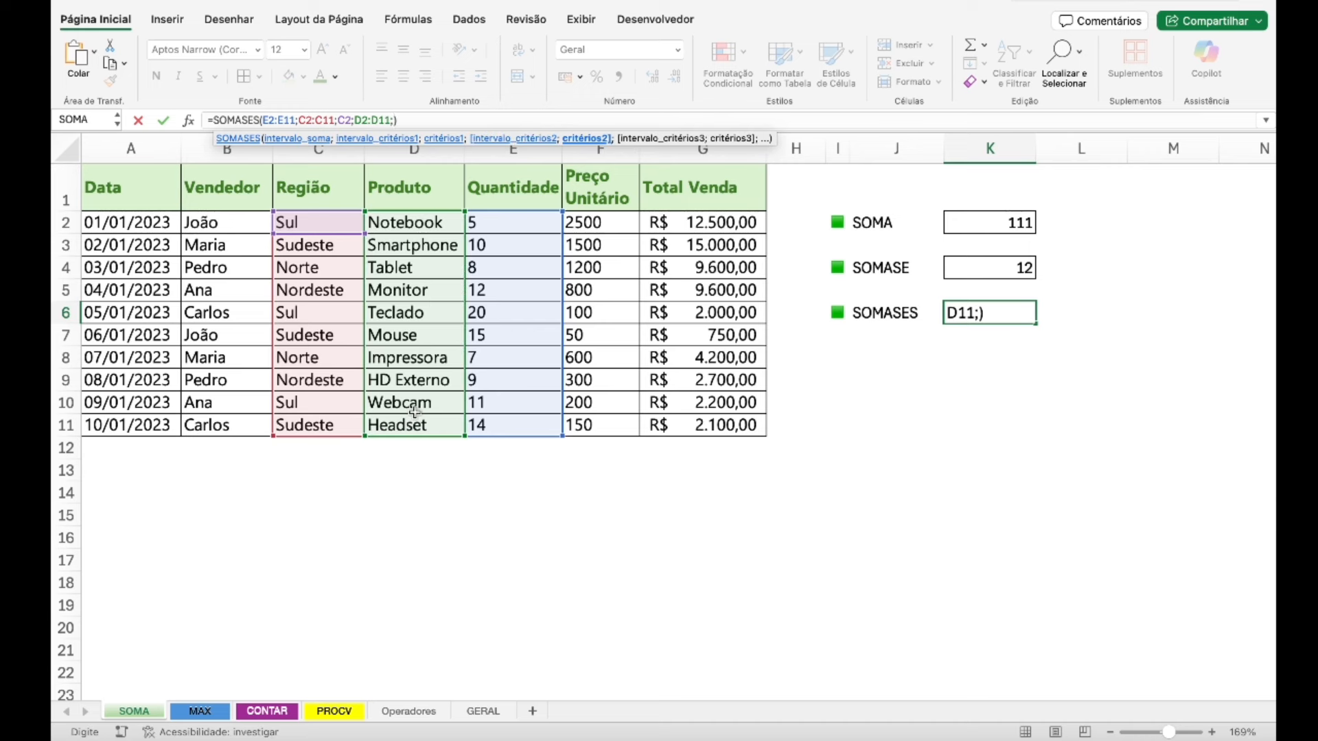
left_click(426, 221)
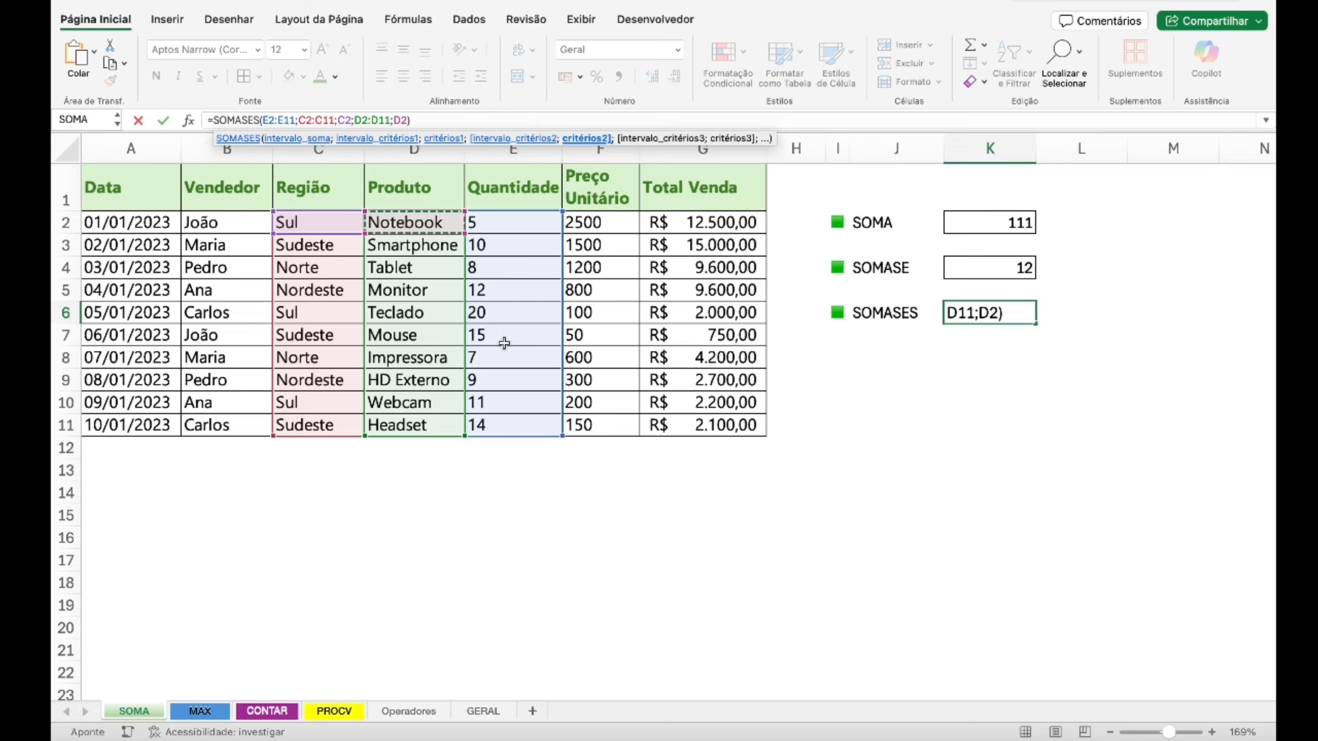
type(")")
key("Return")
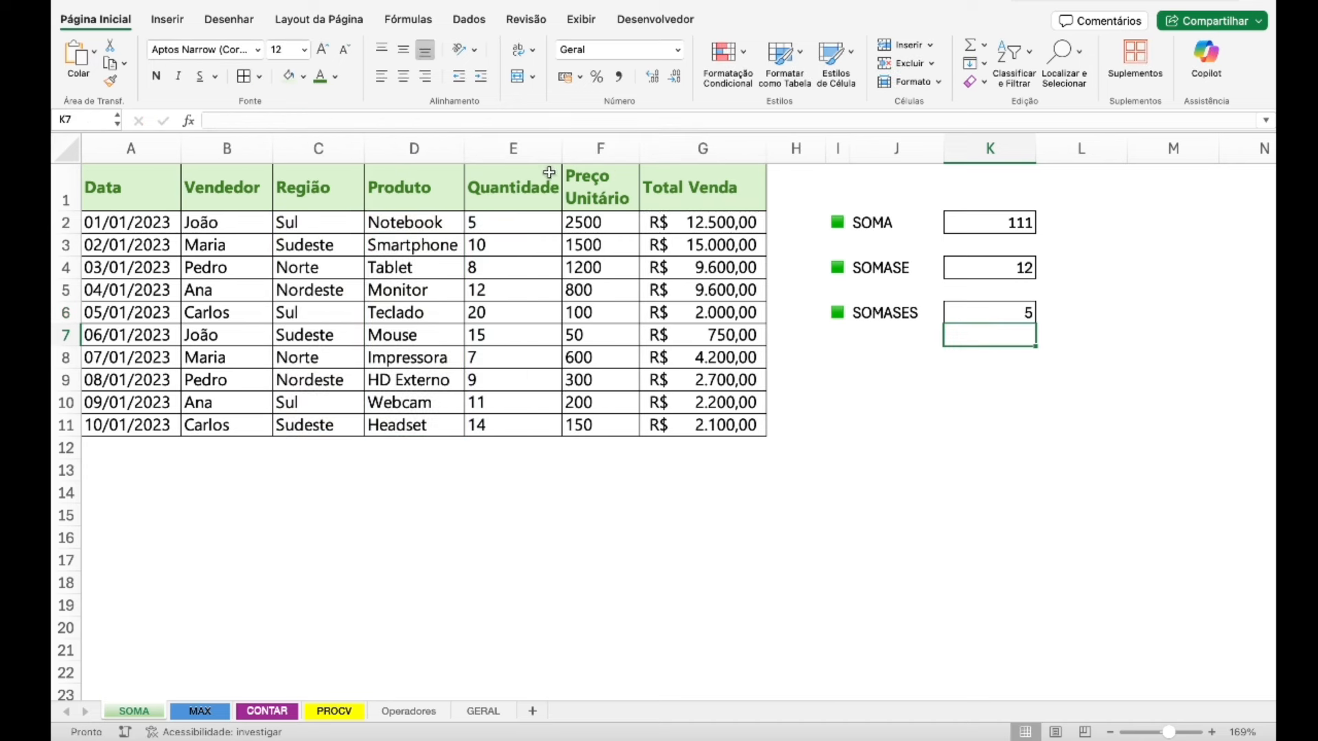
- Check the region and product pairs of the Sul rows in C2:D2, C6:D6 and C10:D10 against both SOMASES conditions
left_click_drag(322, 223, 405, 223)
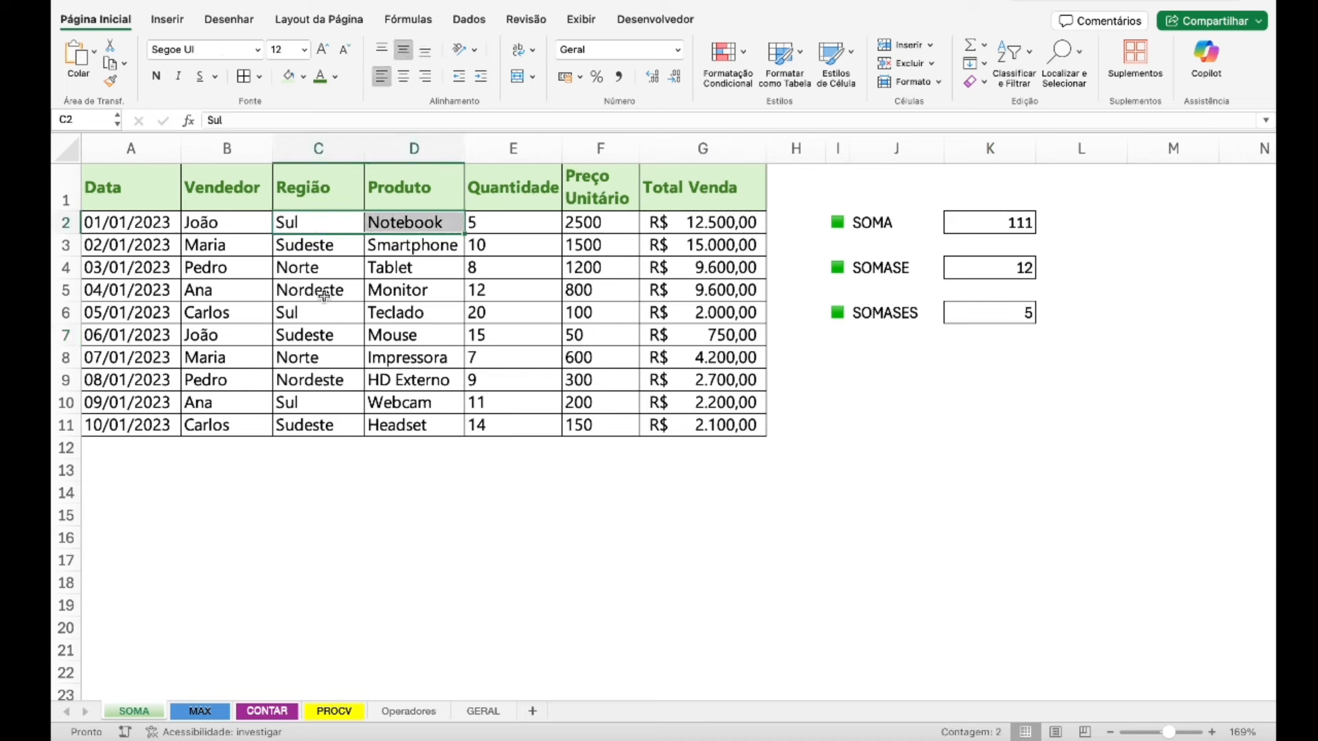
left_click(342, 311)
left_click_drag(342, 311, 413, 325)
left_click_drag(308, 406, 382, 405)
- Copy the product Notebook from D2 over the Webcam entry in D10
left_click(415, 233)
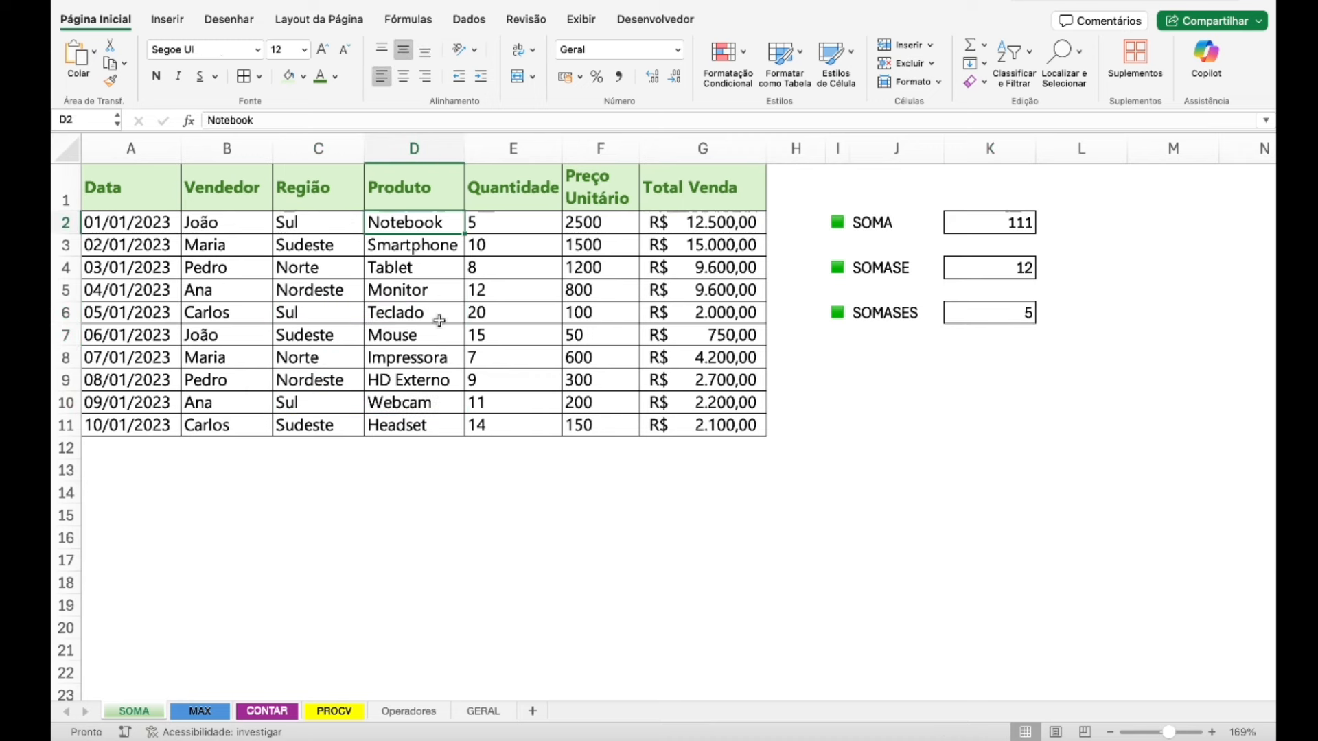
key("ctrl+c")
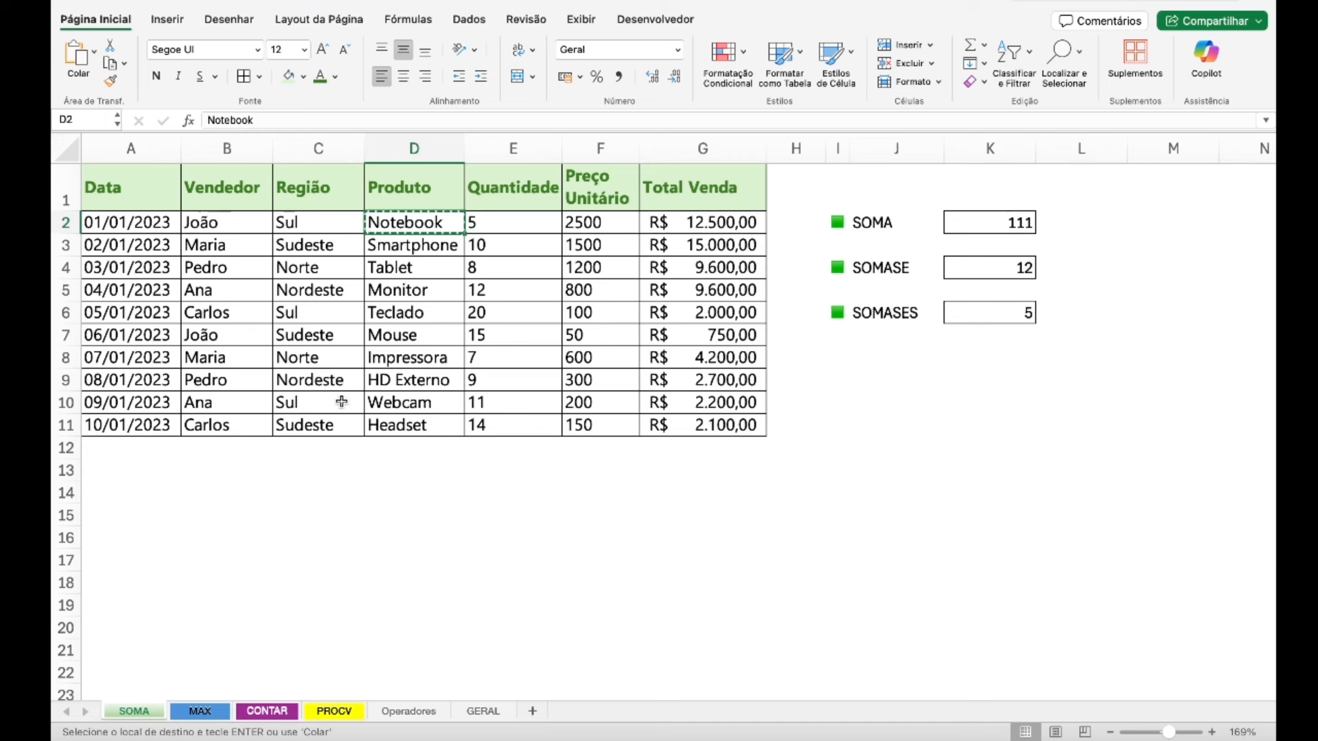
left_click(396, 403)
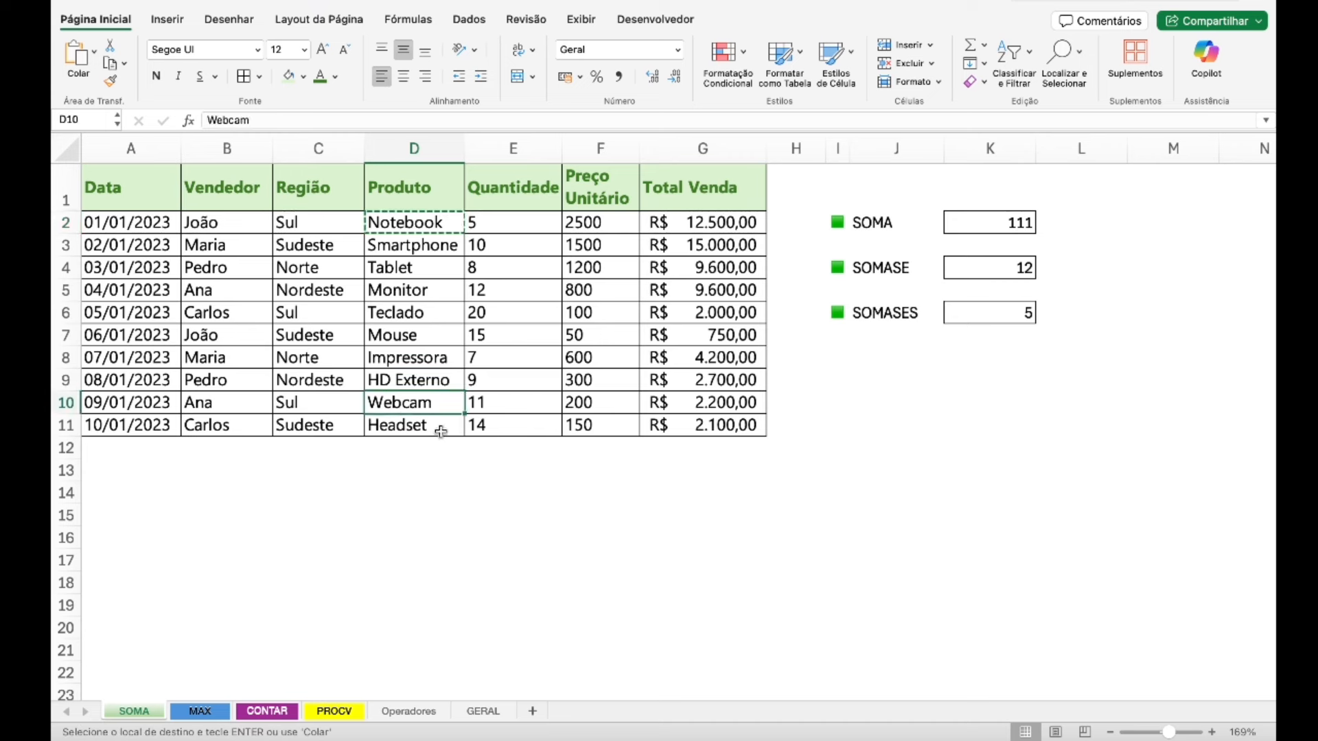
key("ctrl+v")
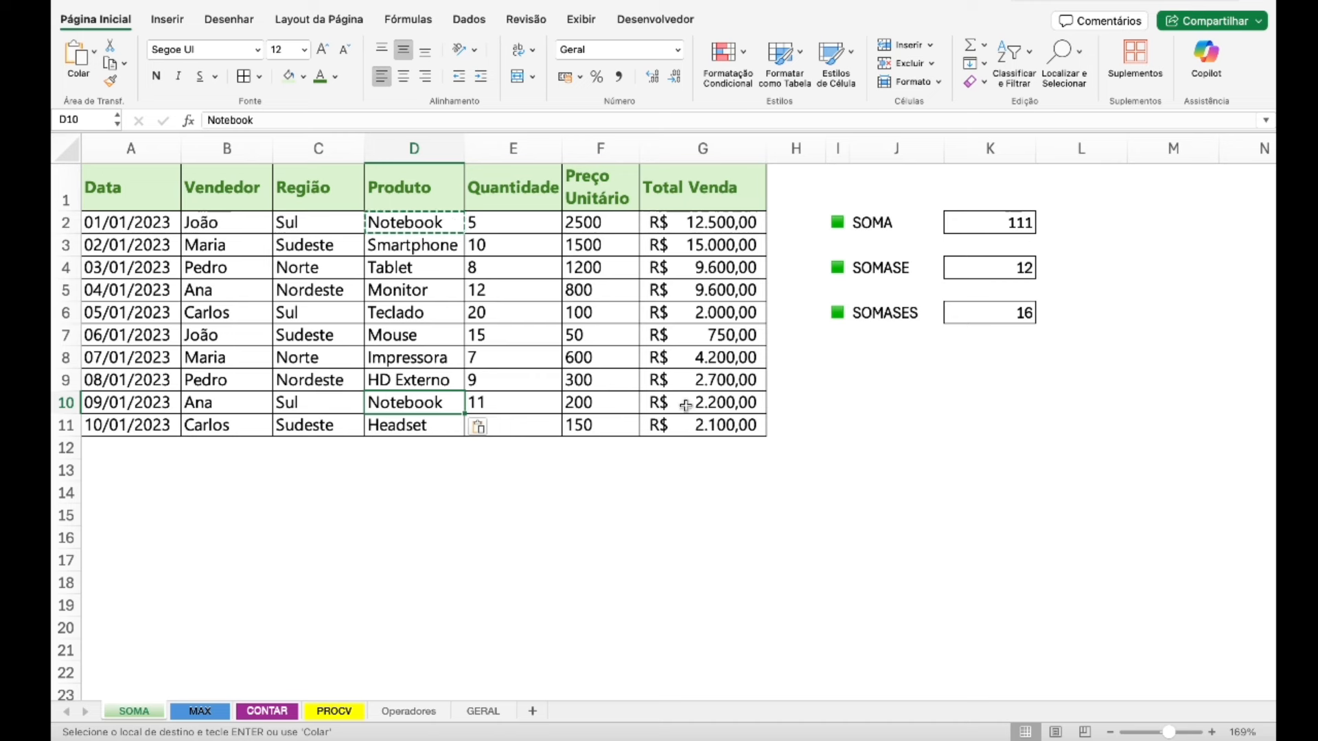
- End the copy mode and check the quantity and product cells E6 and D10 against K6's SOMASES formula
key("Escape")
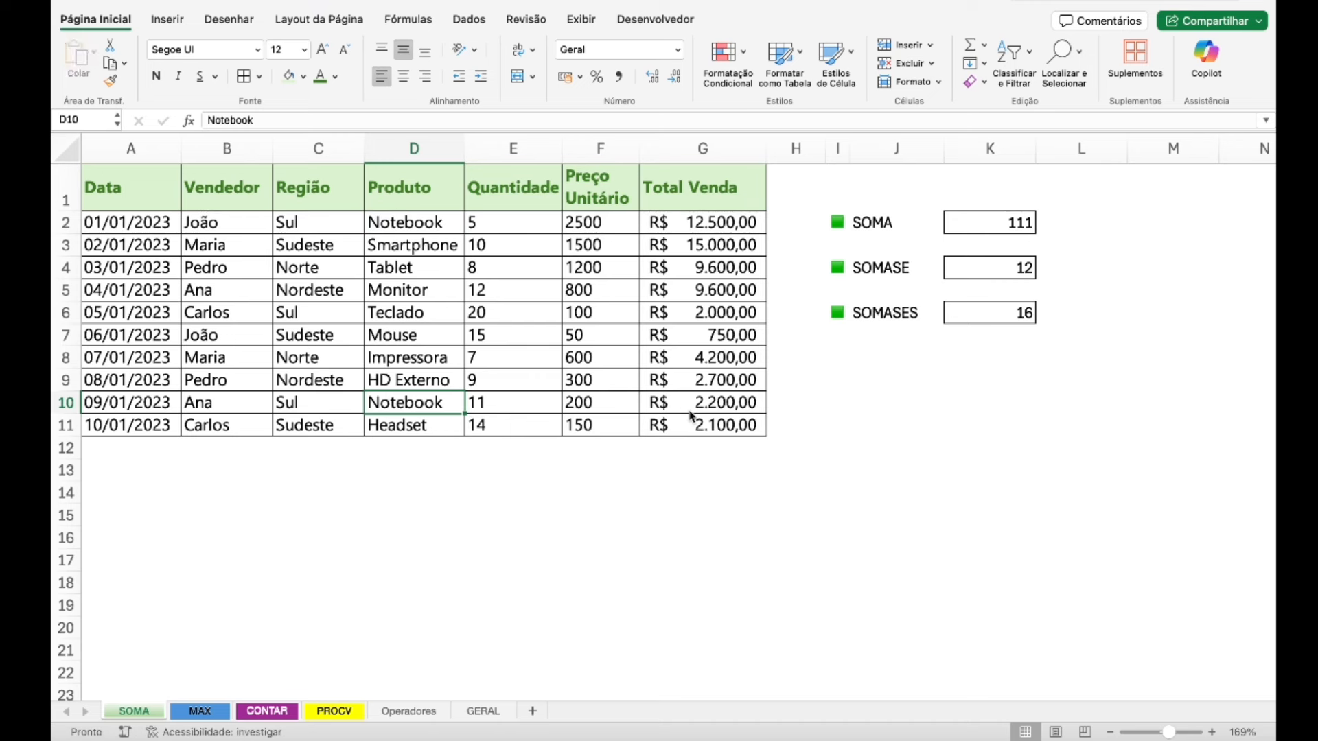
left_click(512, 315)
left_click(427, 400)
left_click(973, 318)
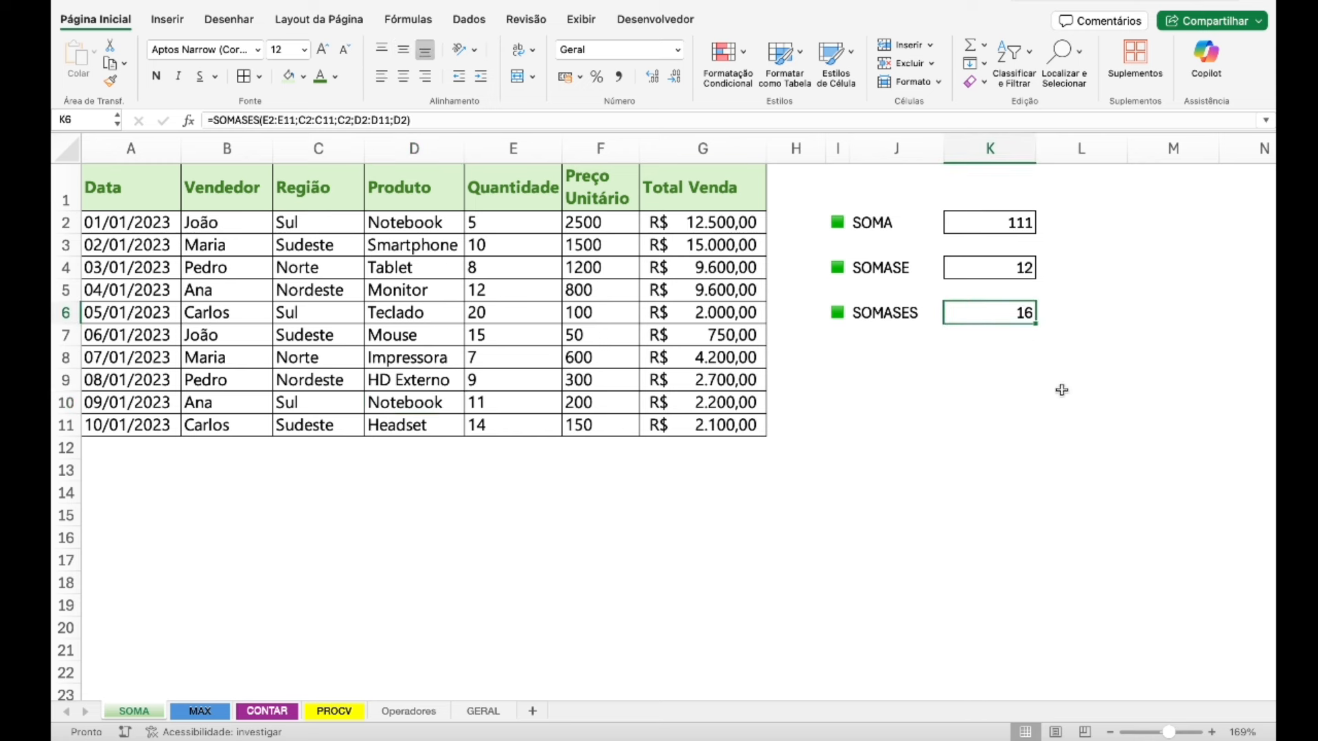
- Try a direct addition in K9 with =5+10, and clear the cell
key("Down")
key("Down")
key("Down")
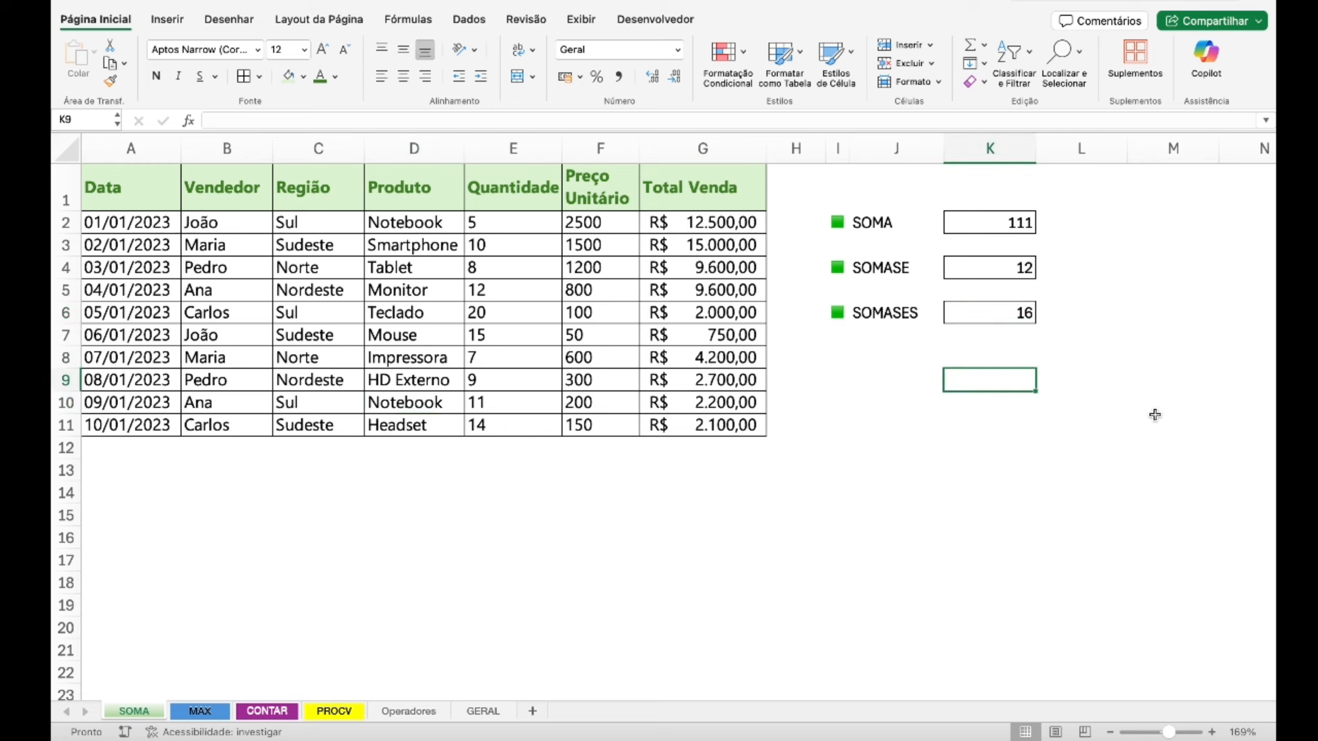
type("=5+10")
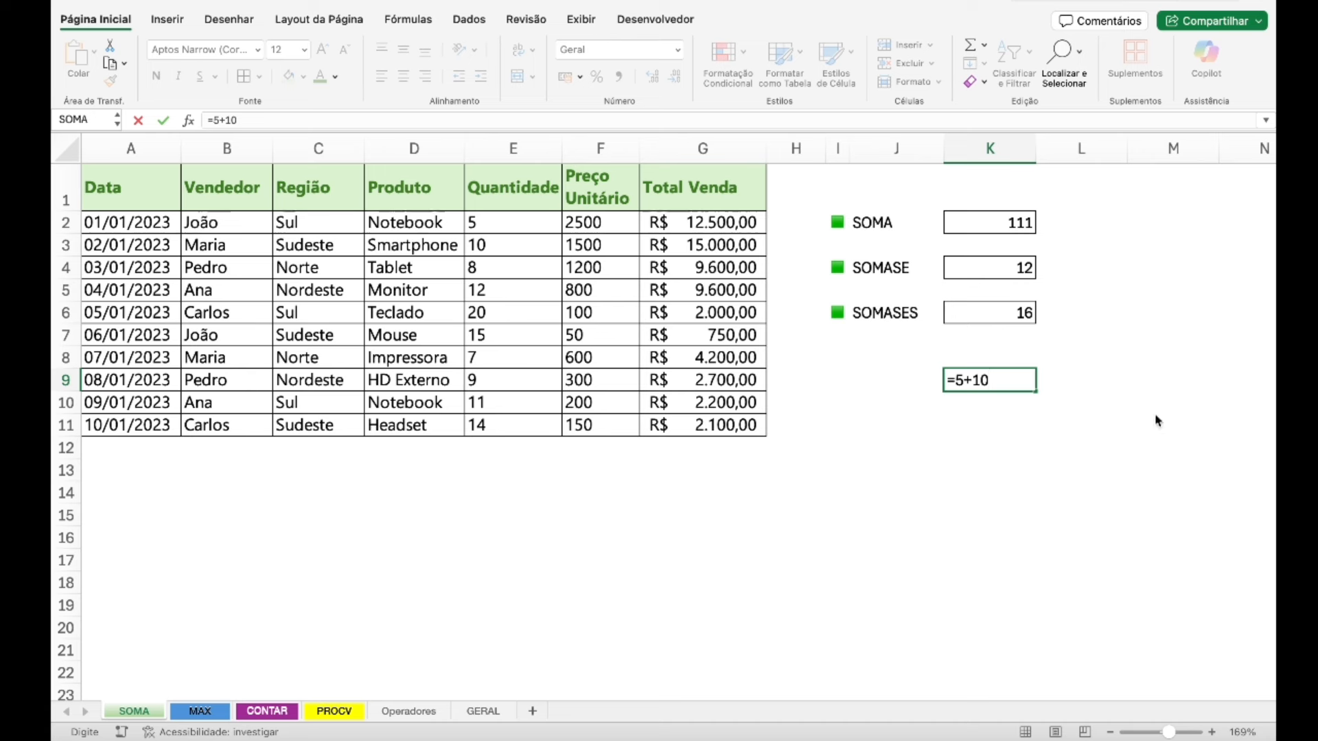
key("Return")
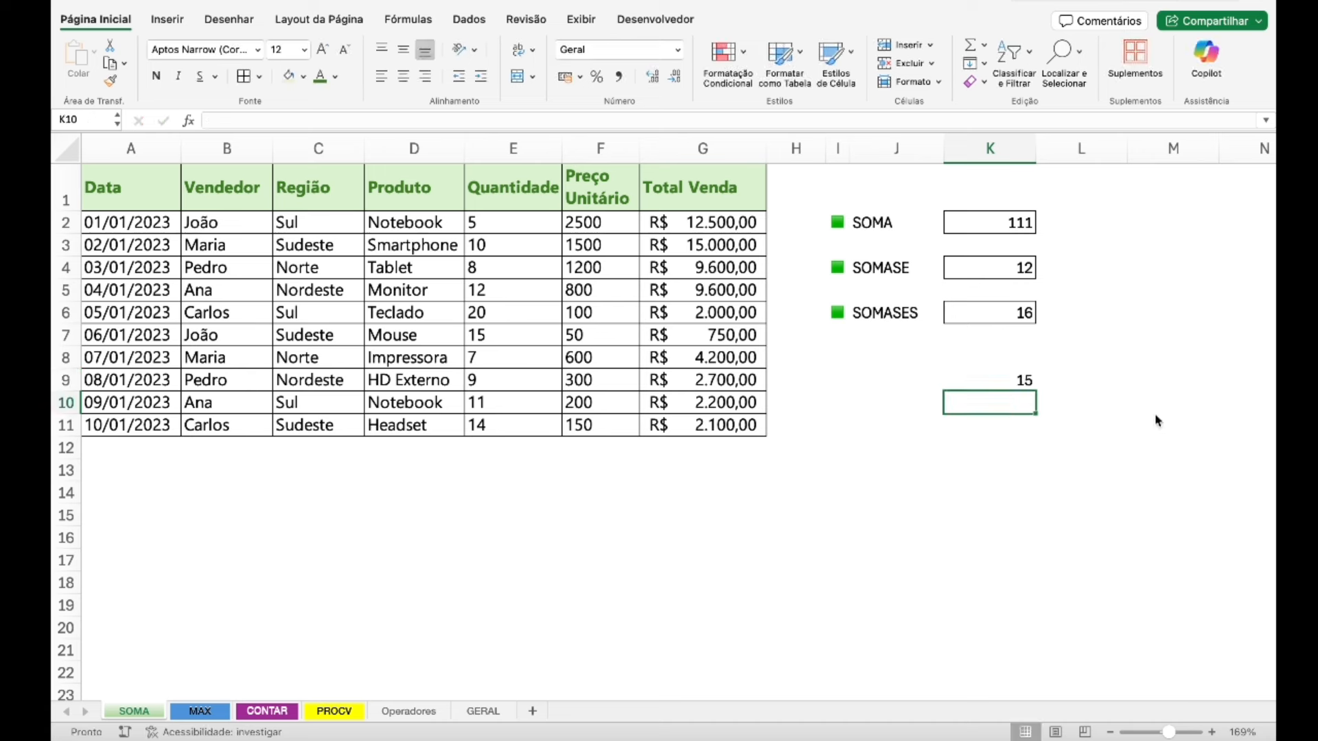
key("Up")
key("Delete")
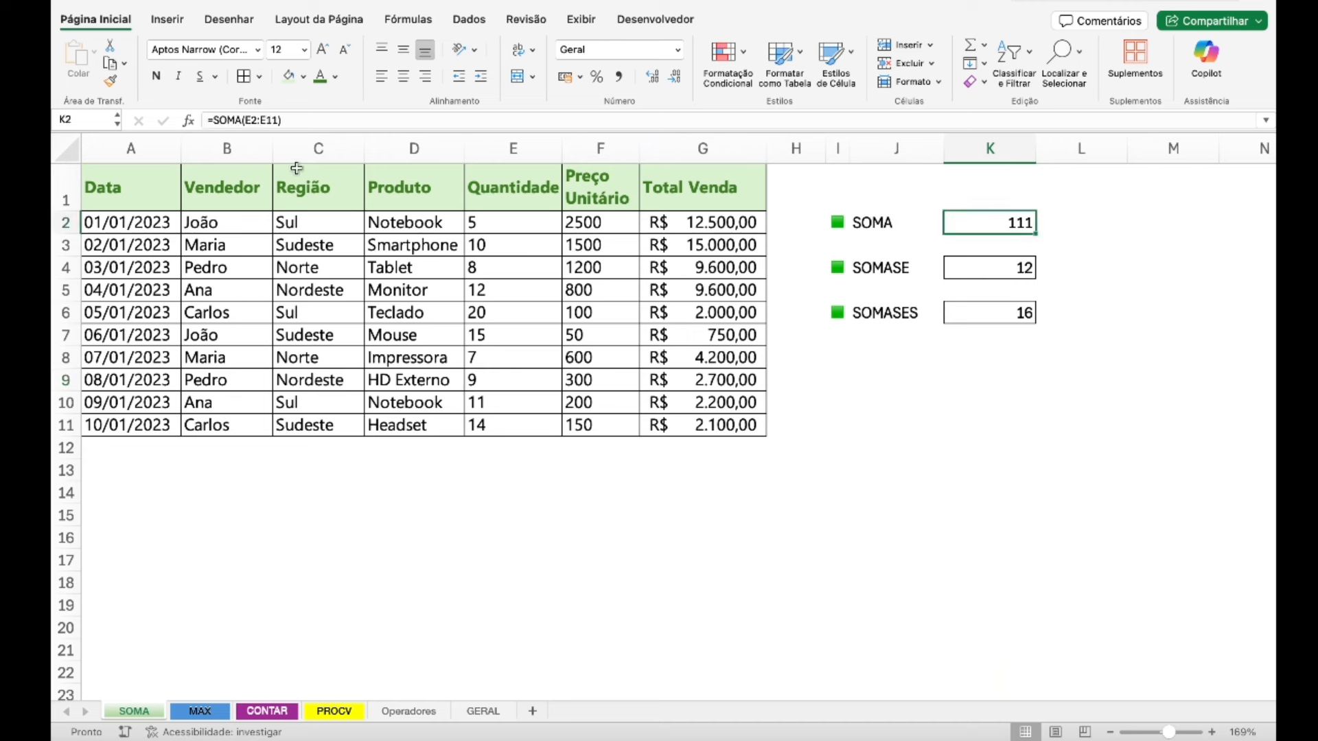
- Review the range in K2's SOMA formula and the arguments of the SOMASES formula in K6
left_click(253, 121)
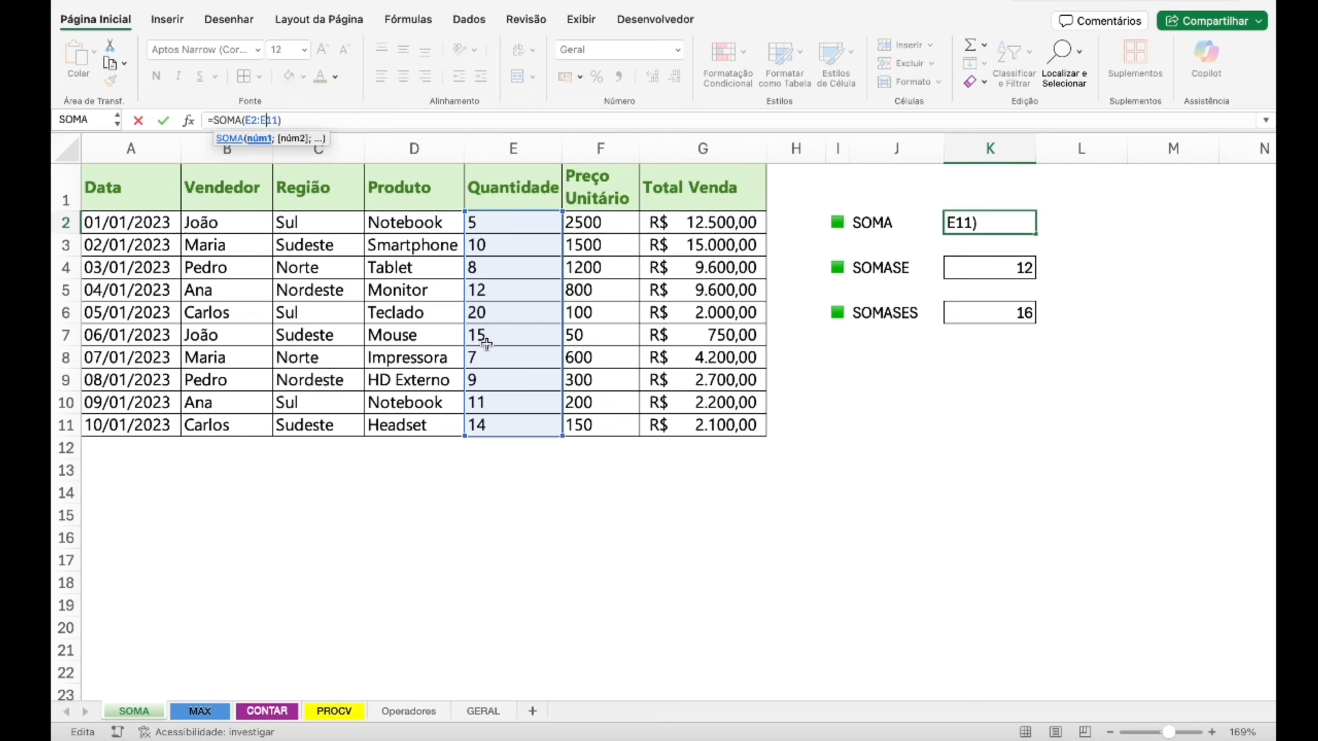
key("Return")
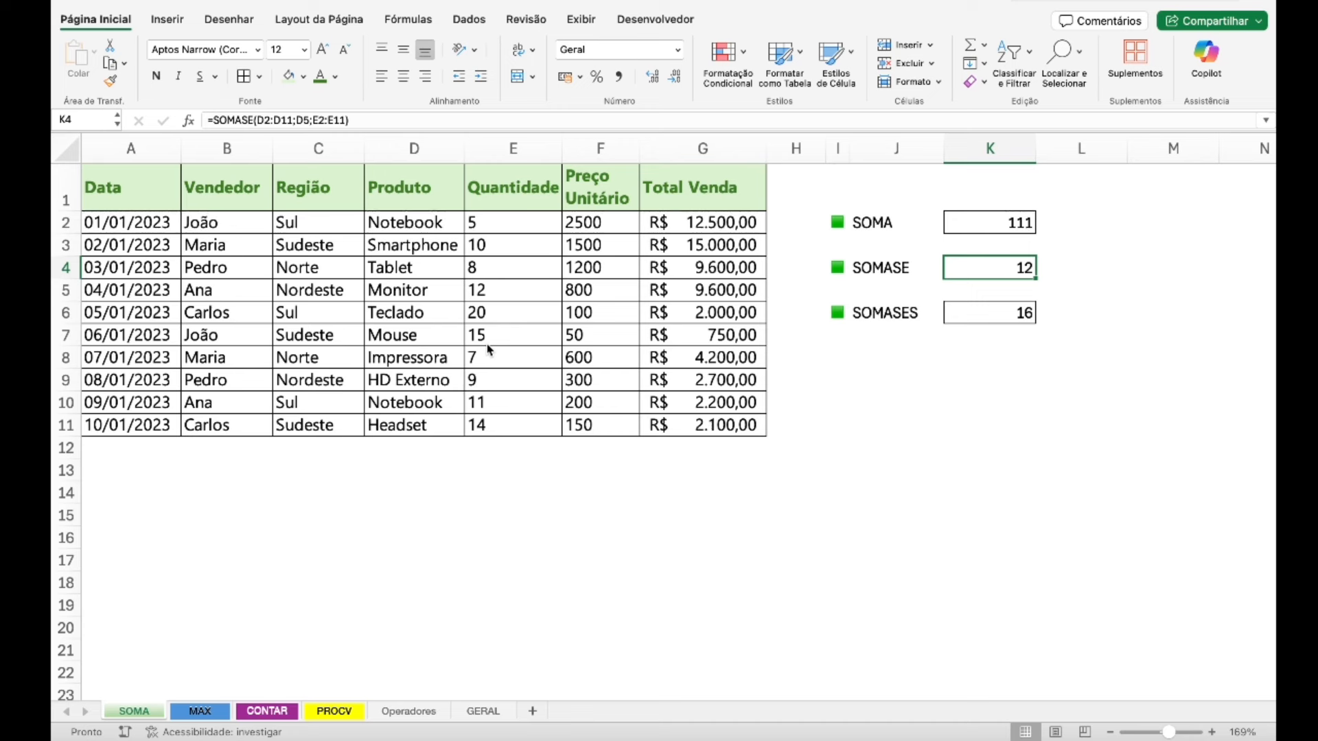
left_click(1017, 312)
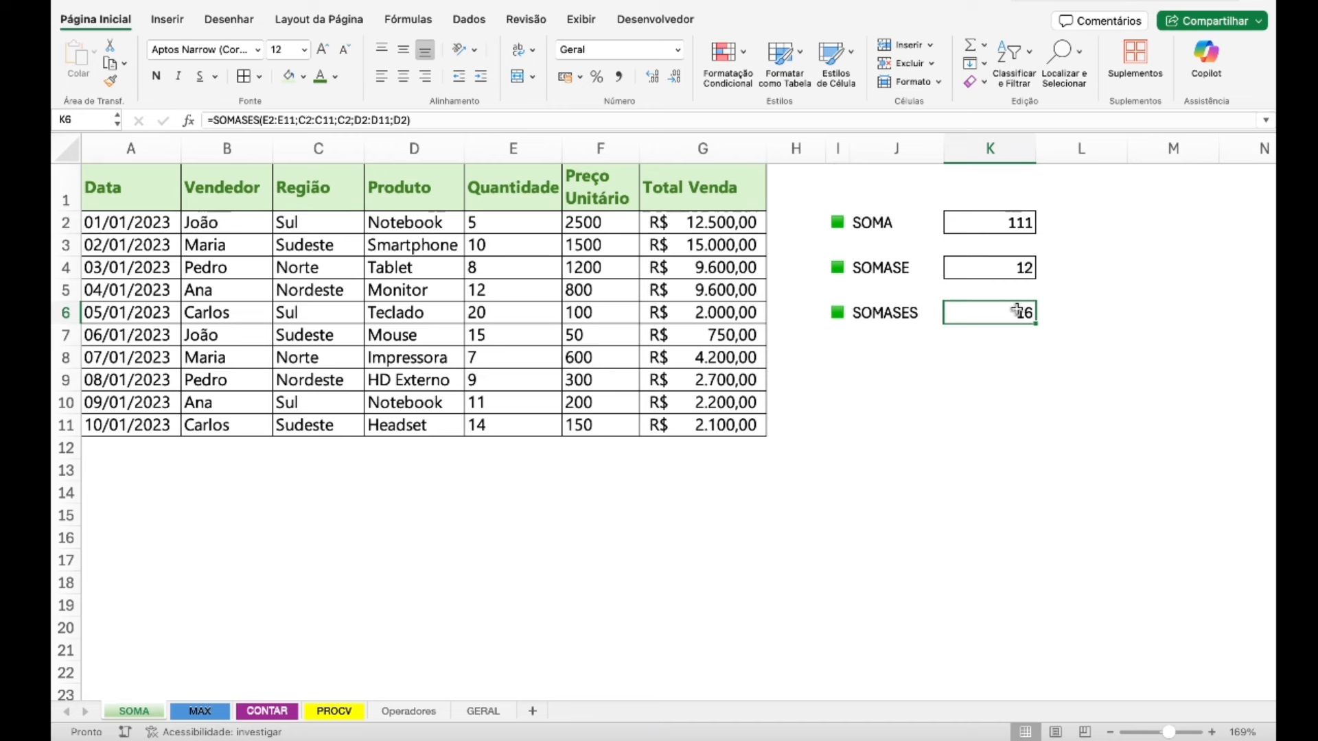
left_click(410, 121)
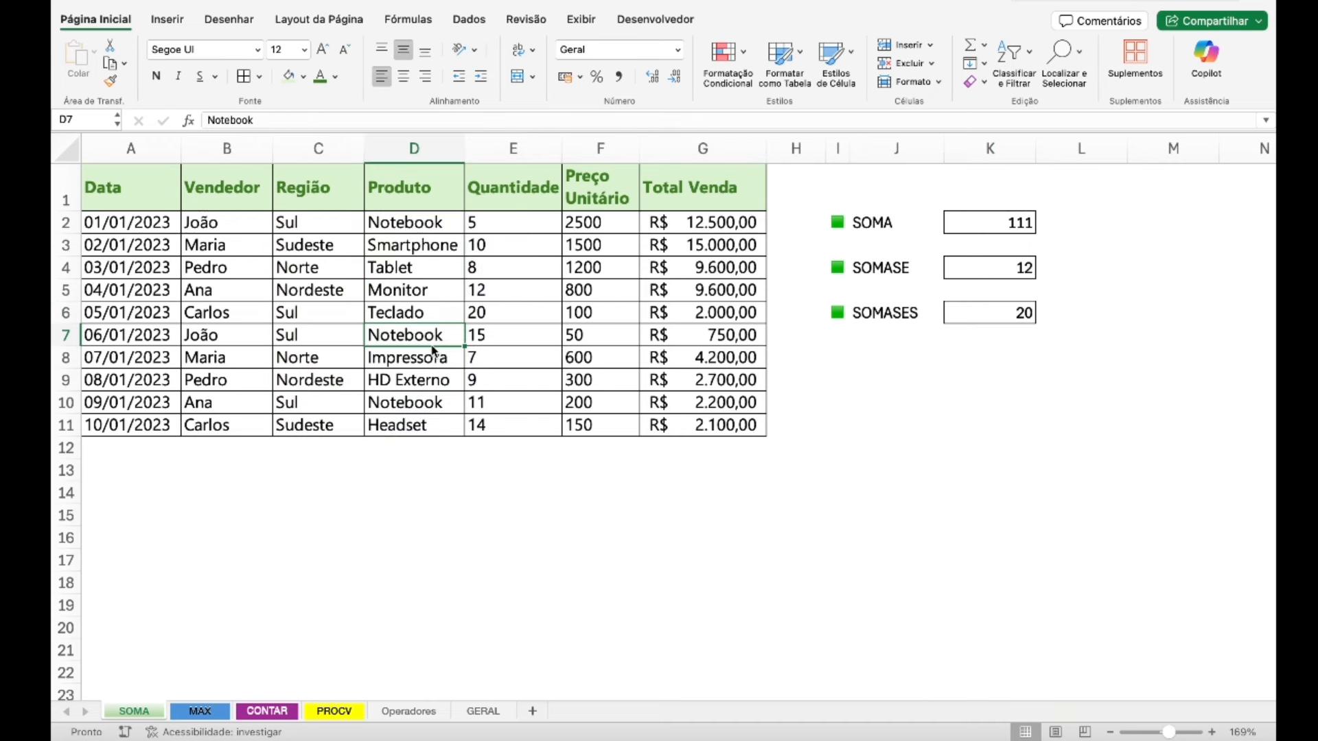
- Total the Total Venda column in G12 with AutoSum over G2:G11
left_click(682, 445)
left_click(697, 471)
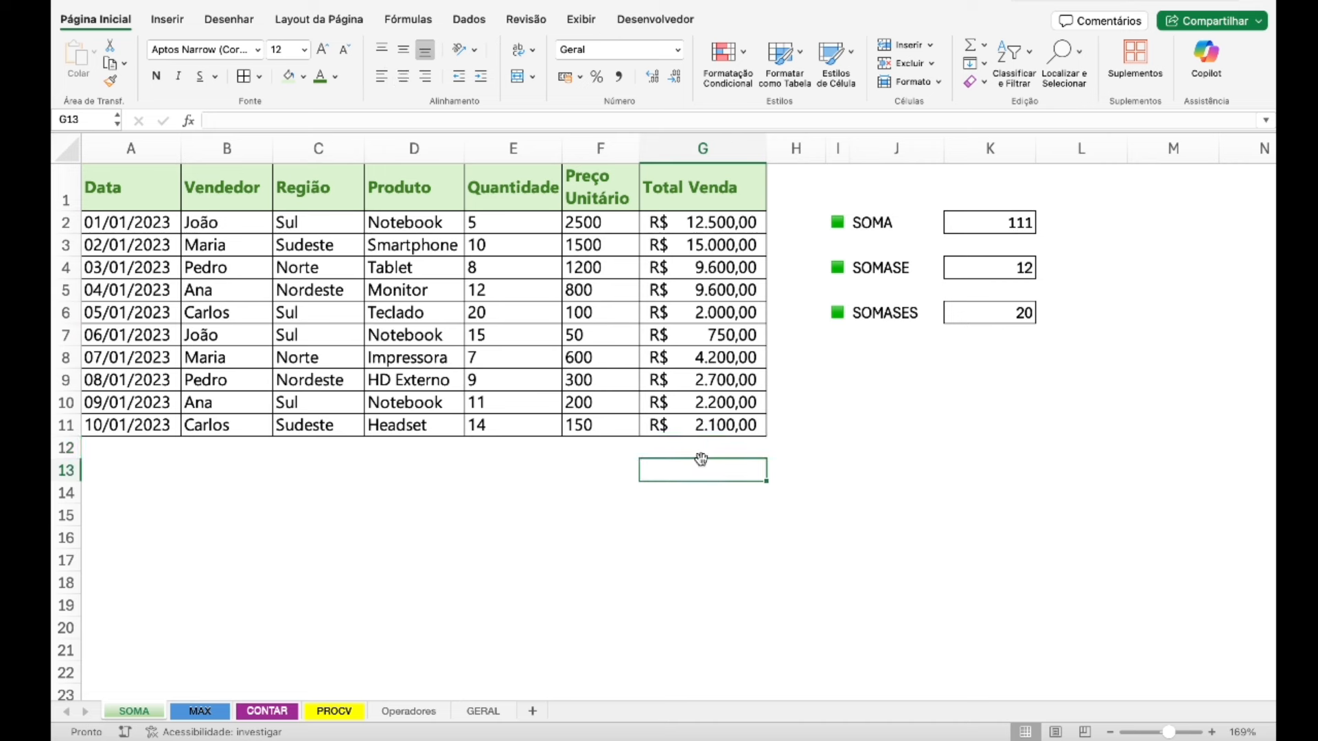
left_click(700, 452)
left_click(698, 467)
left_click(147, 26)
left_click(96, 19)
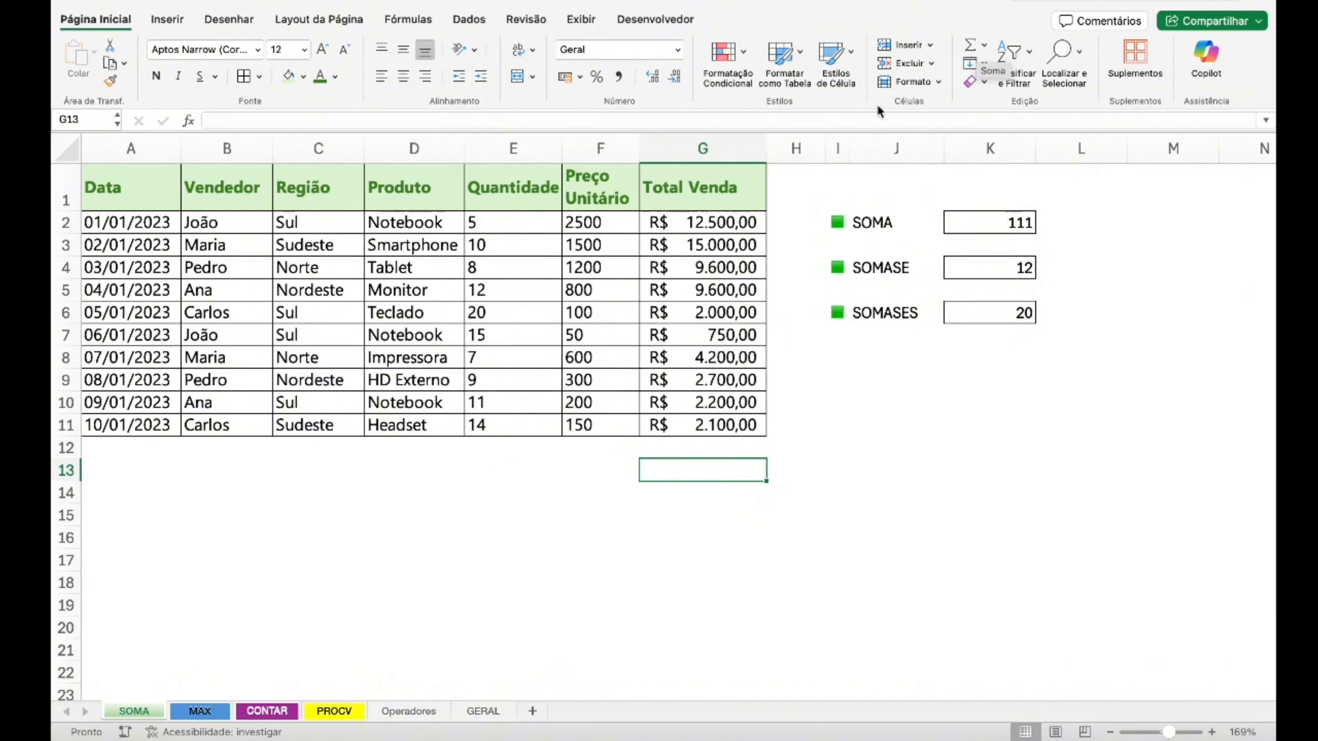
left_click(688, 447)
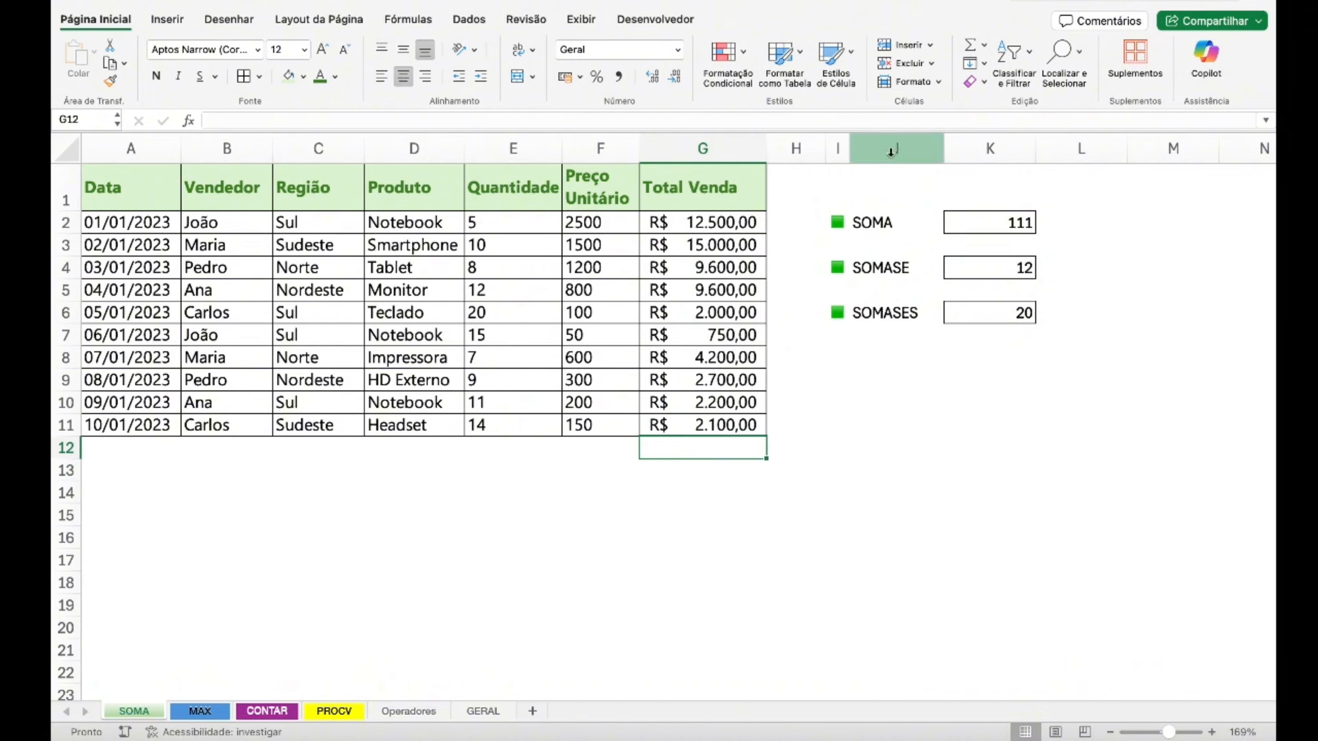
left_click(970, 49)
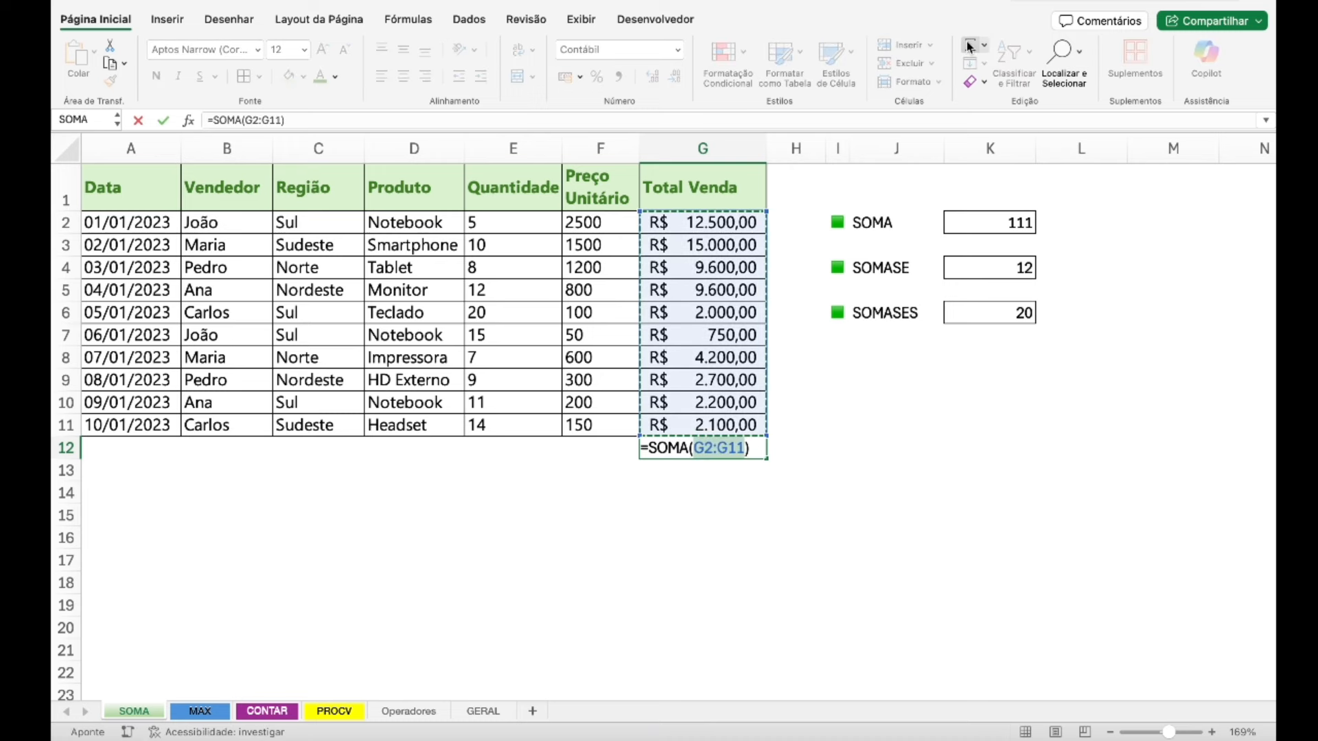
left_click(967, 48)
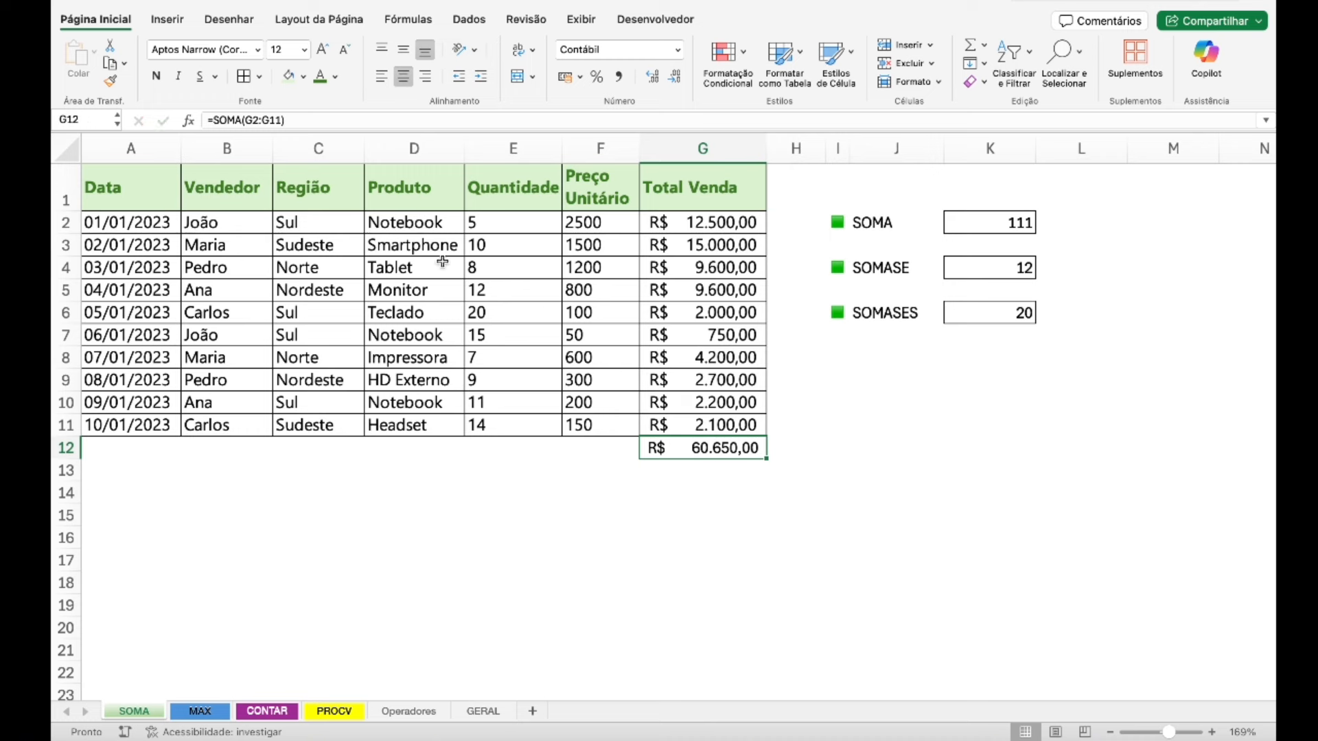
- Check the cell range used by the SOMA formula in G12
left_click(252, 120)
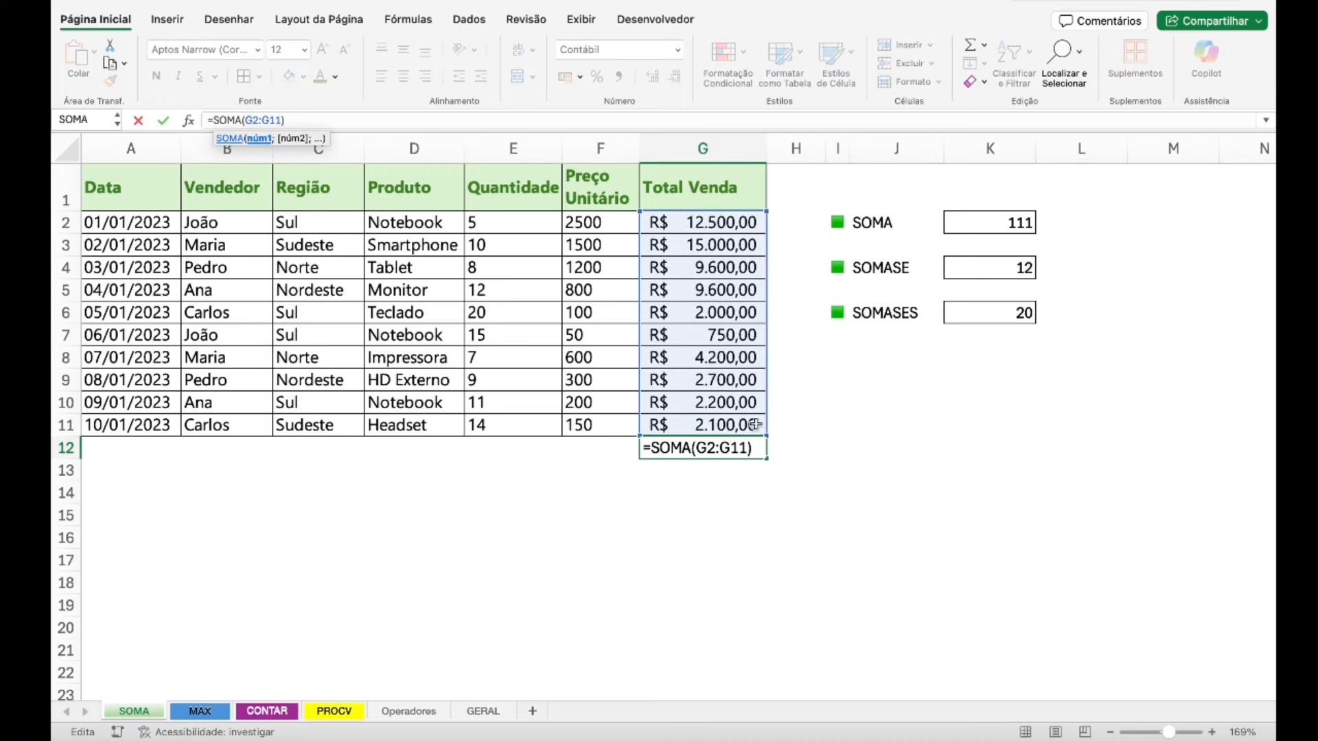
key("Return")
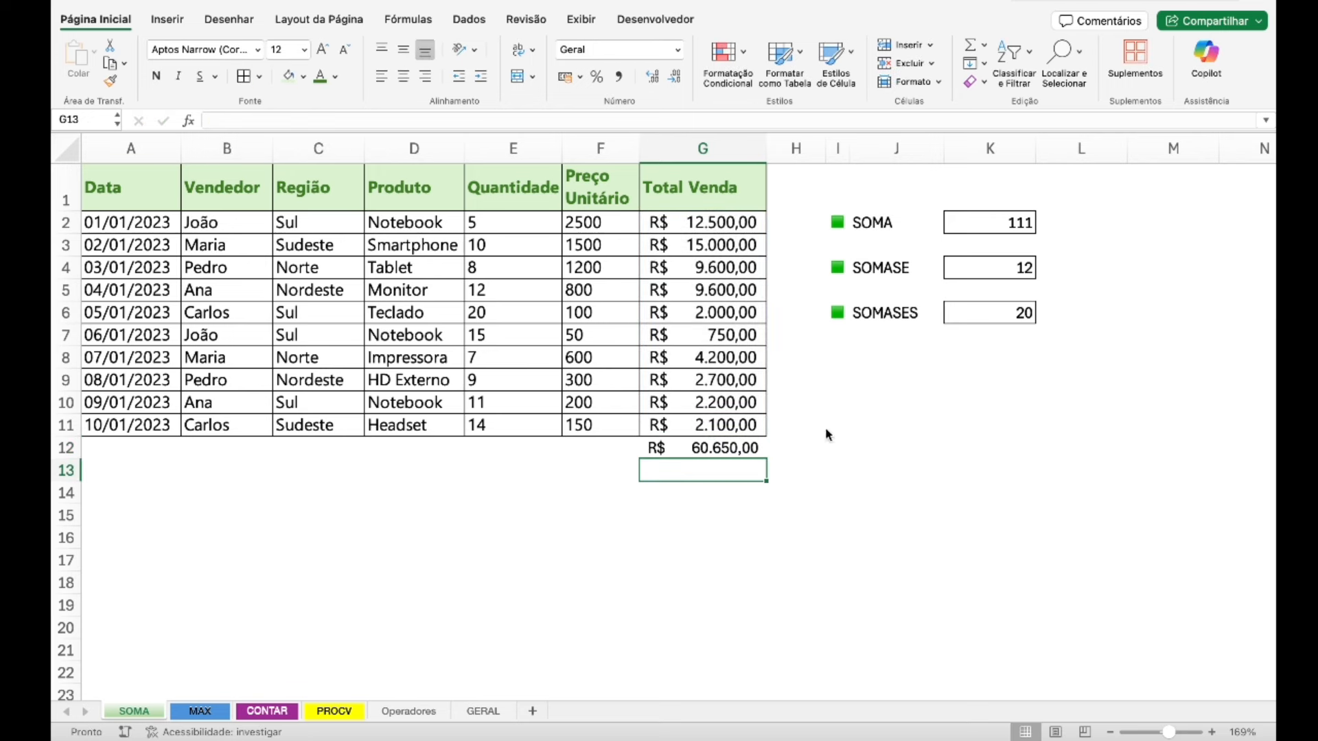
left_click(755, 448)
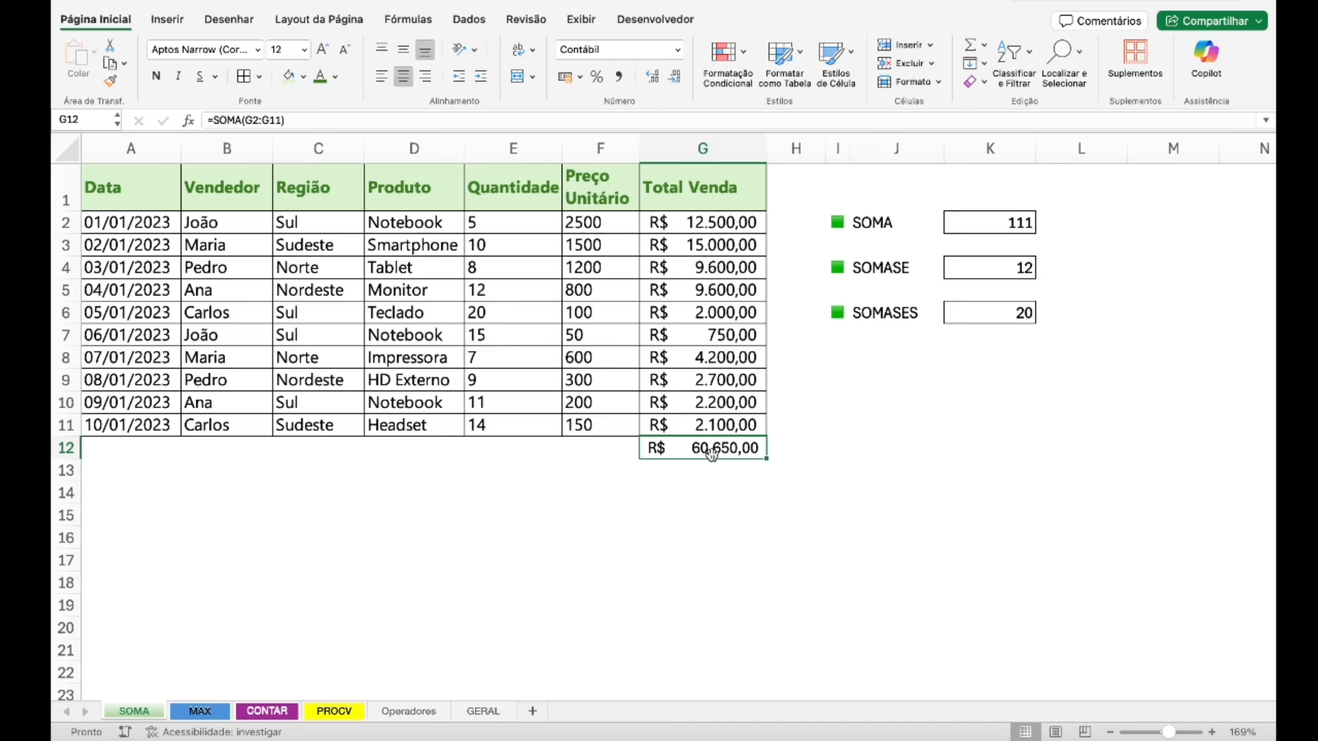
- Fill G12's SOMA formula across F12 and E12 to total the Preço Unitário and Quantidade columns
left_click(727, 493)
left_click(723, 451)
left_click_drag(767, 460, 744, 458)
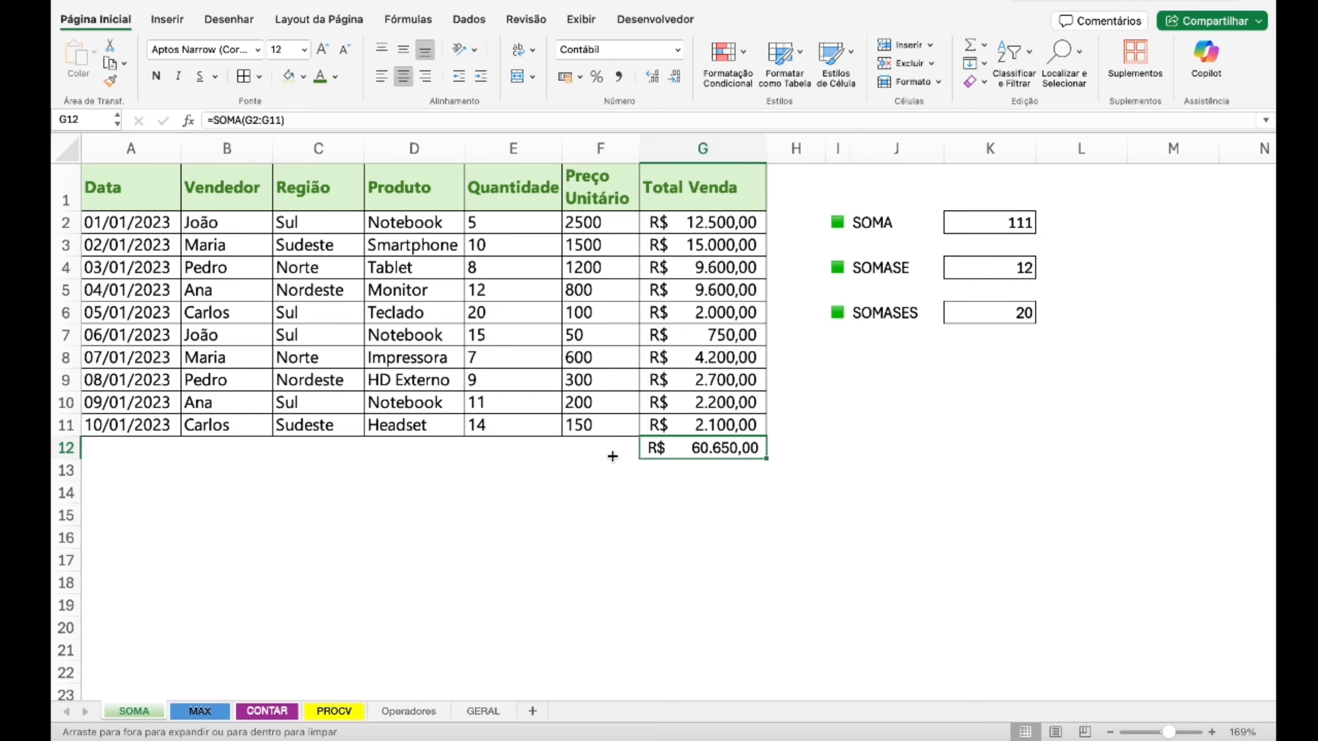
left_click_drag(613, 457, 486, 451)
left_click(589, 501)
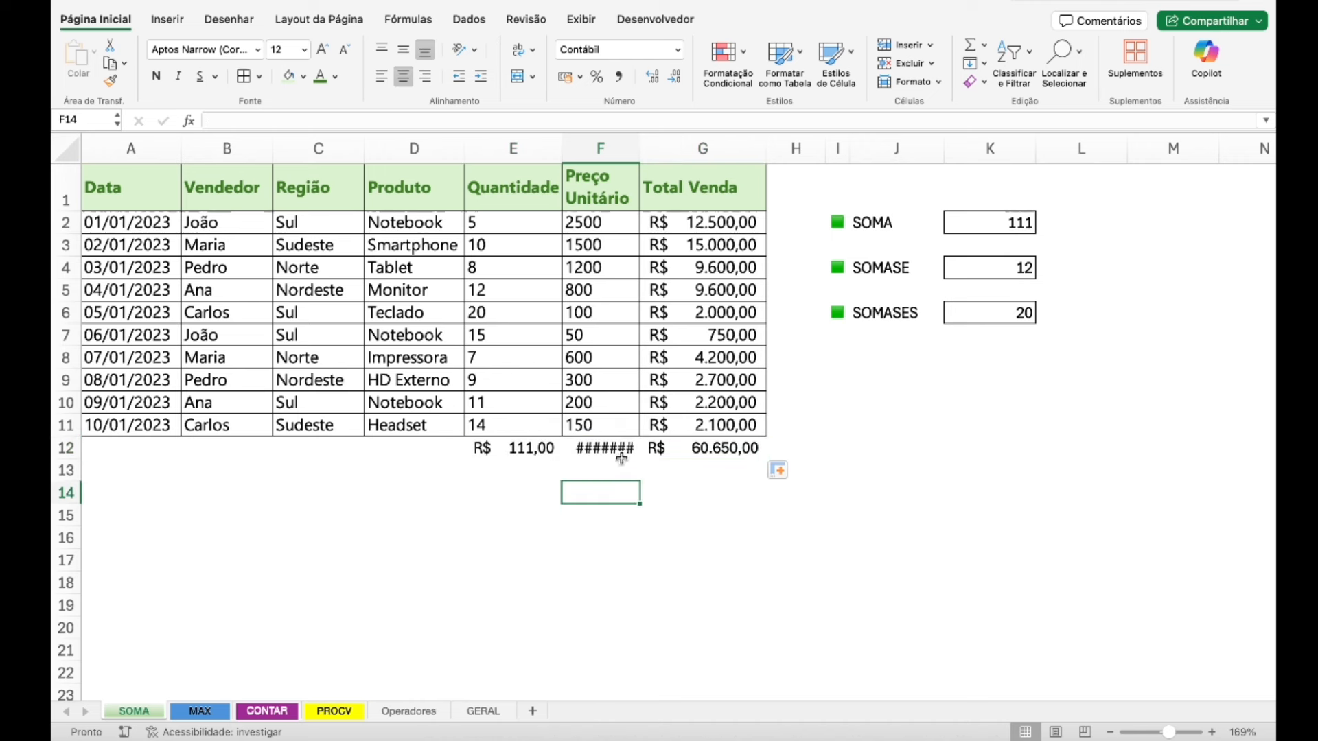
- Autofit column F to the total in F12, and narrow the column and autofit it once more
left_click(621, 450)
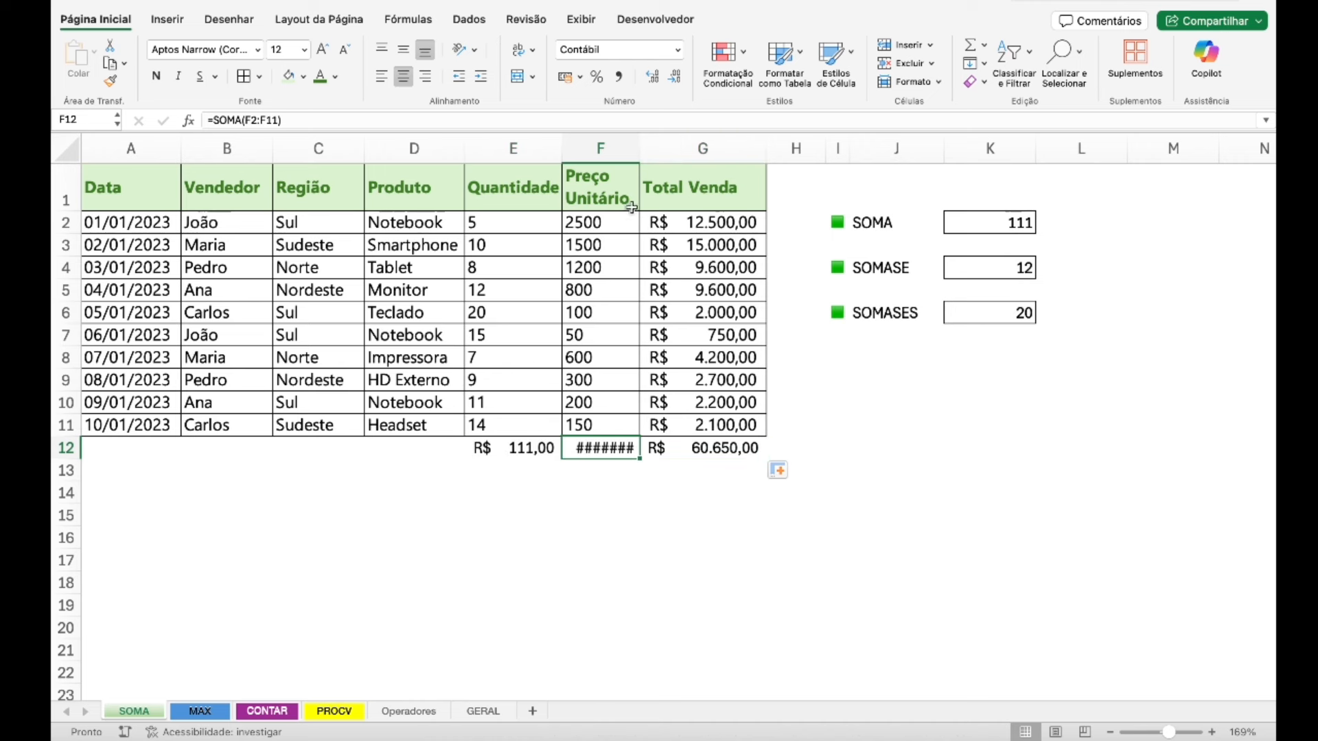
left_click(639, 153)
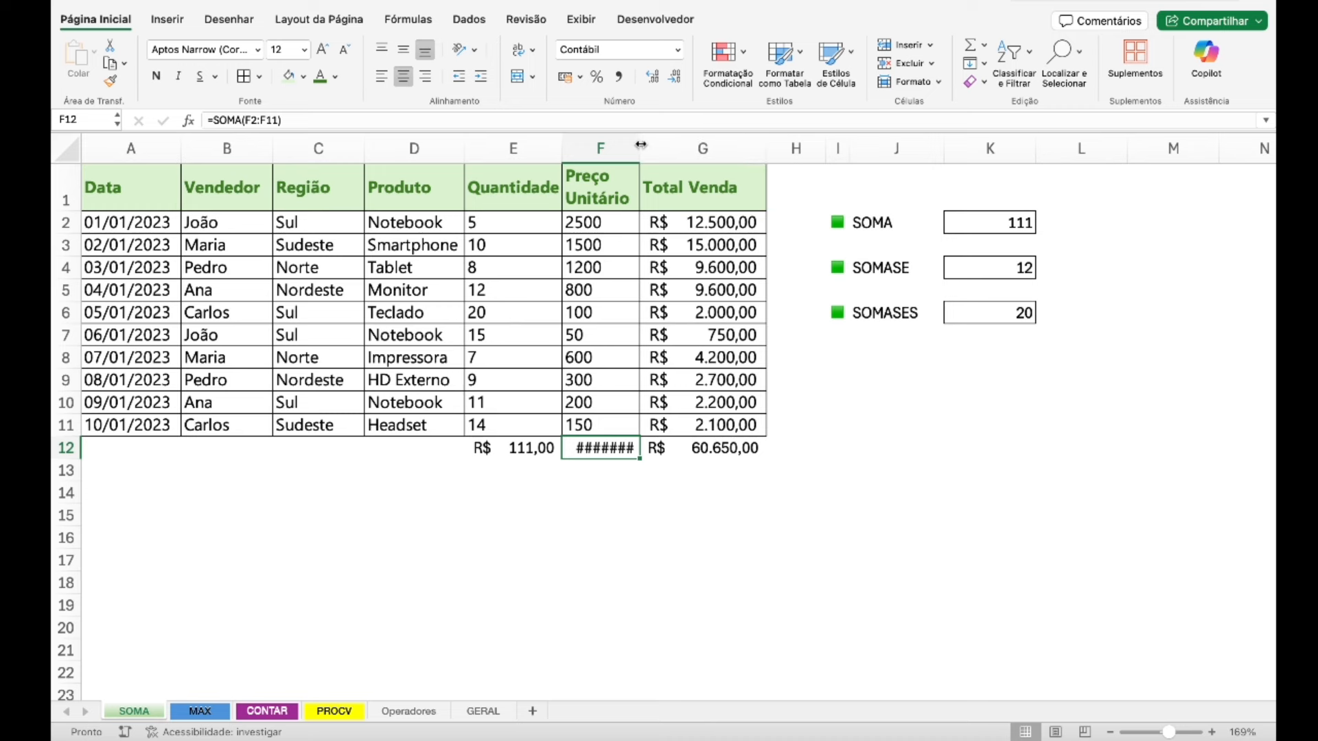
mouse_move(641, 144)
left_mouse_down()
mouse_move(660, 142)
mouse_move(635, 143)
left_mouse_up()
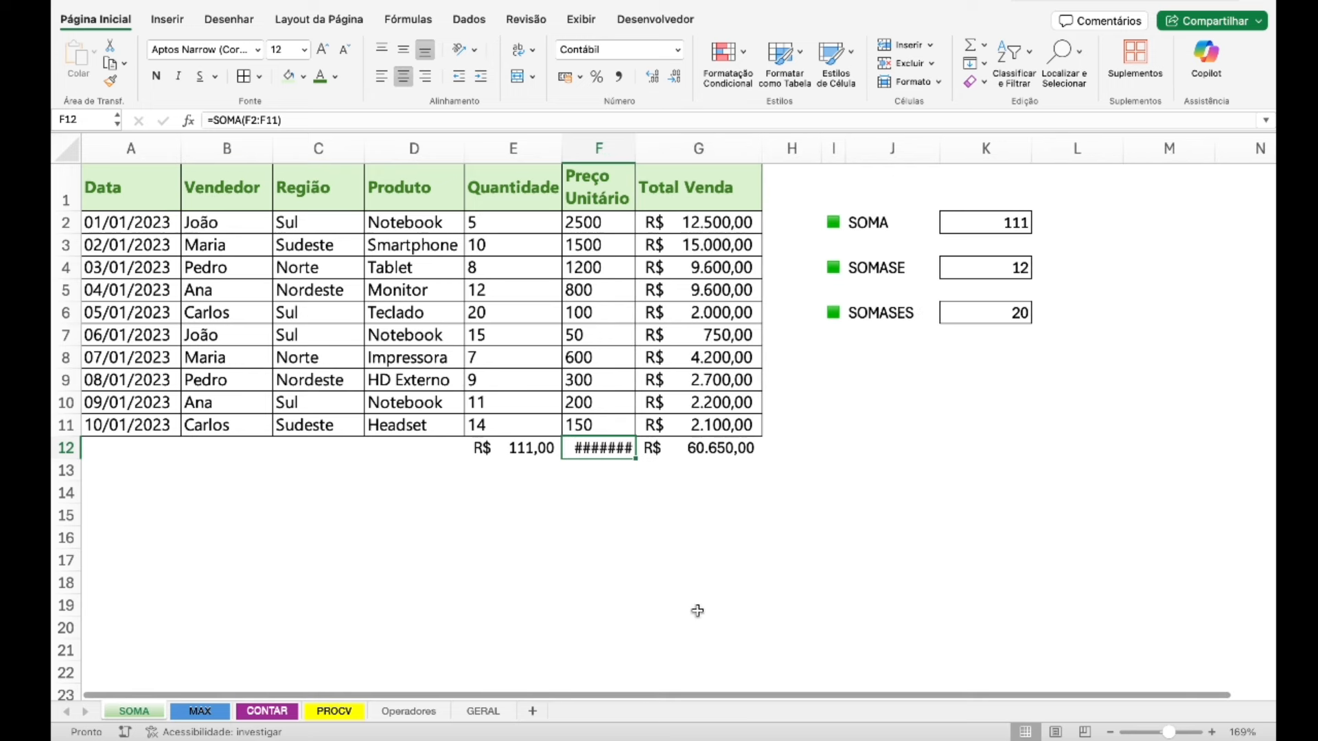
double_click(635, 152)
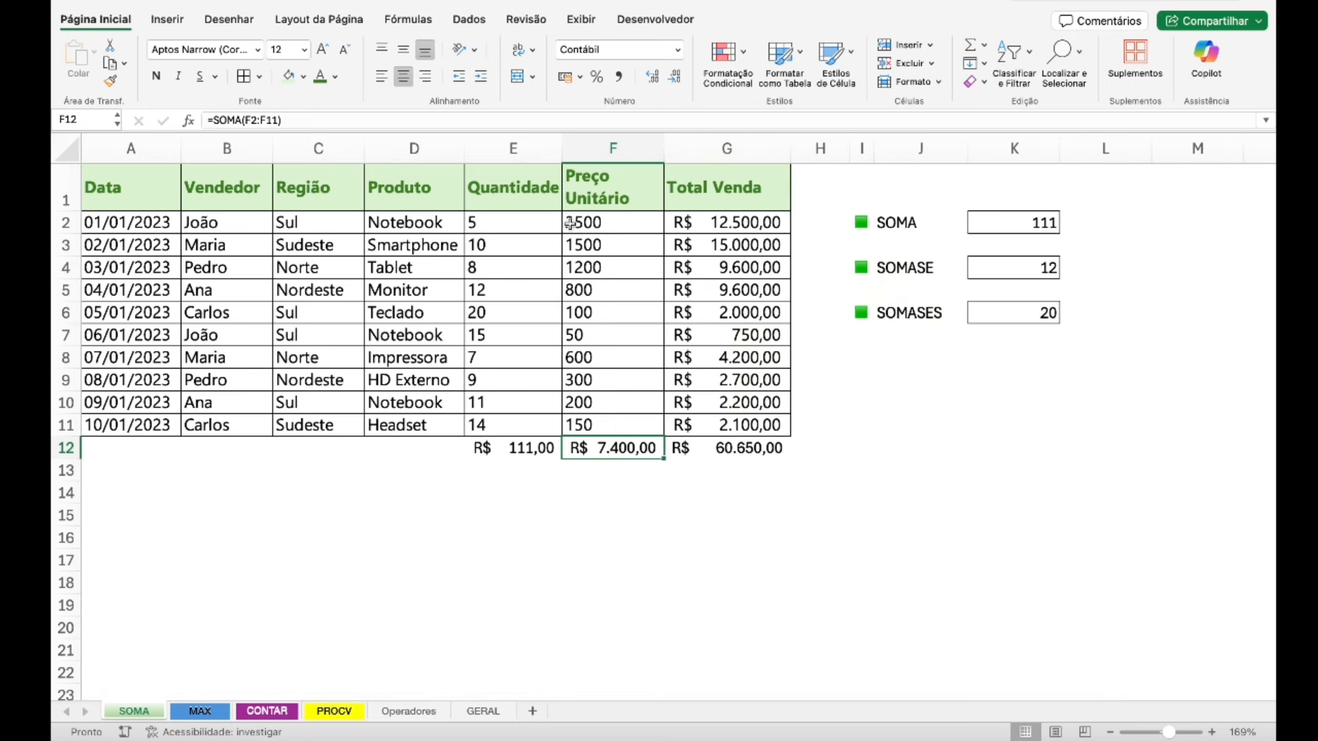
left_click(575, 519)
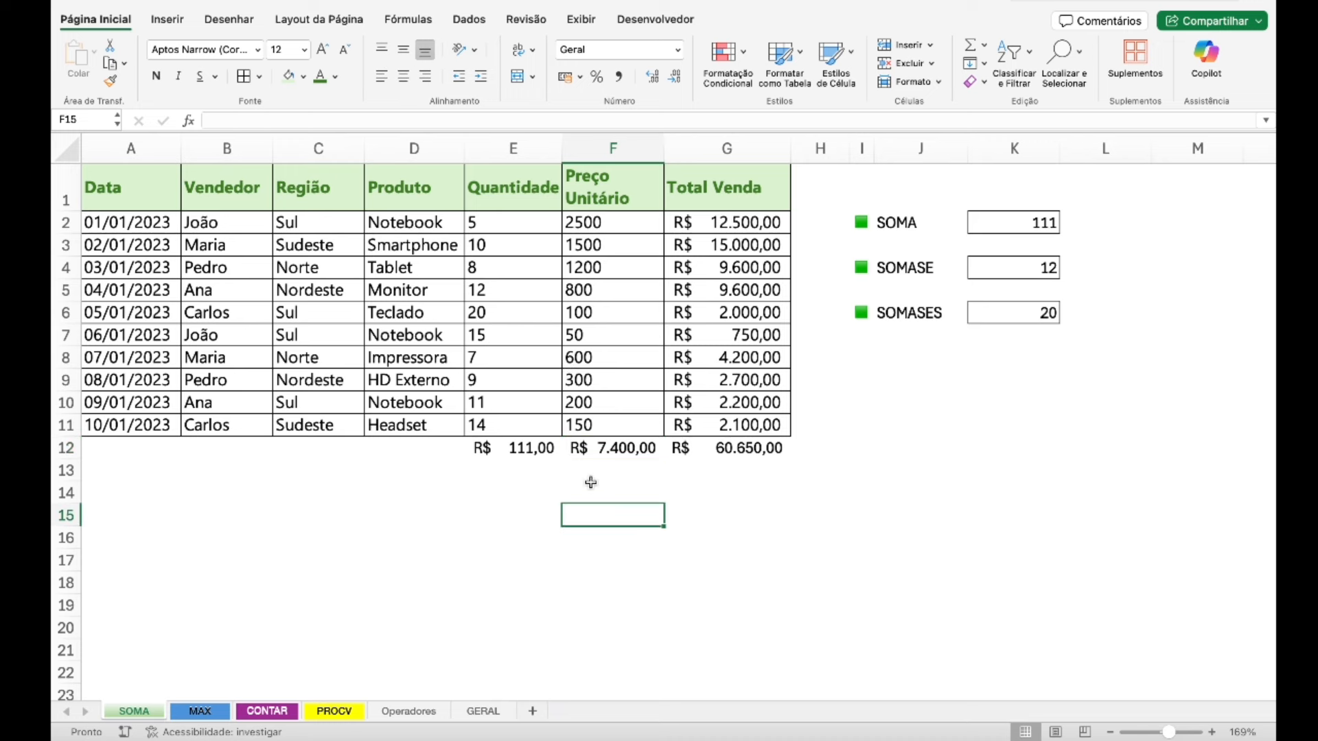
left_click_drag(663, 158, 617, 155)
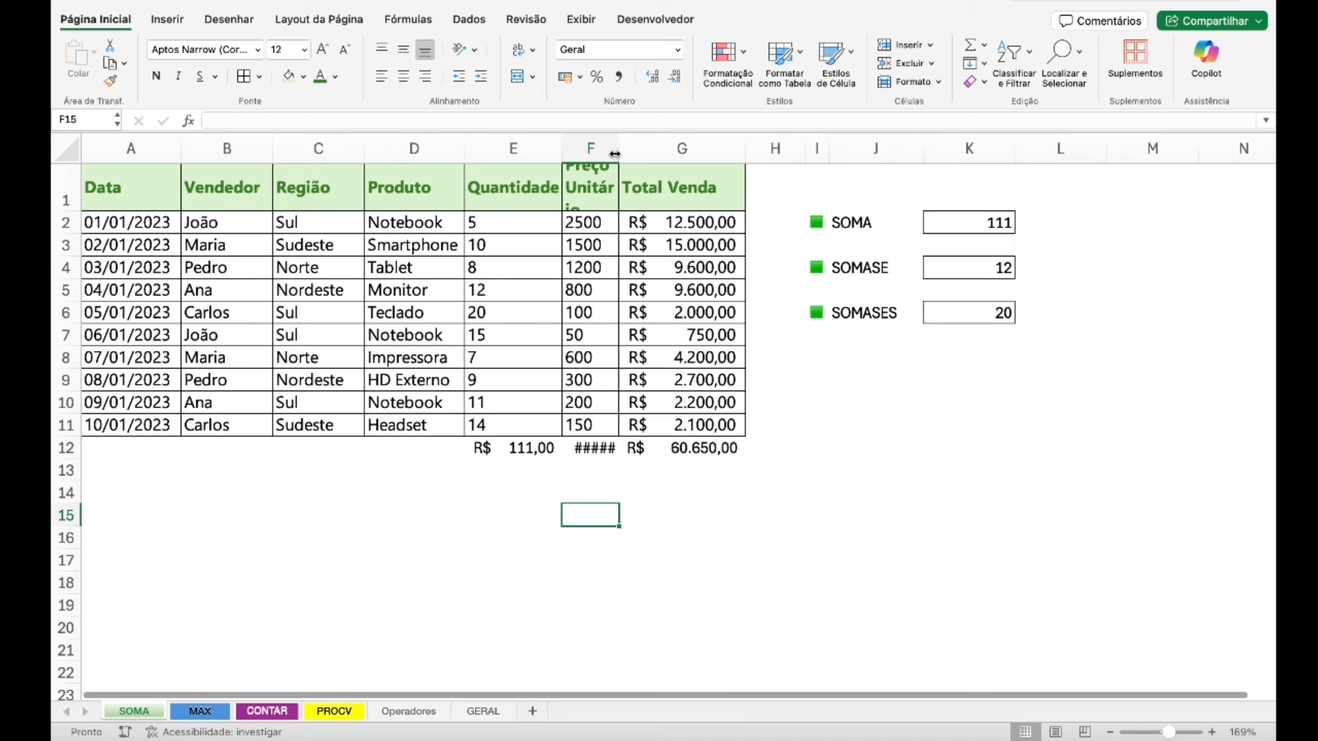
double_click(616, 148)
left_click(628, 353)
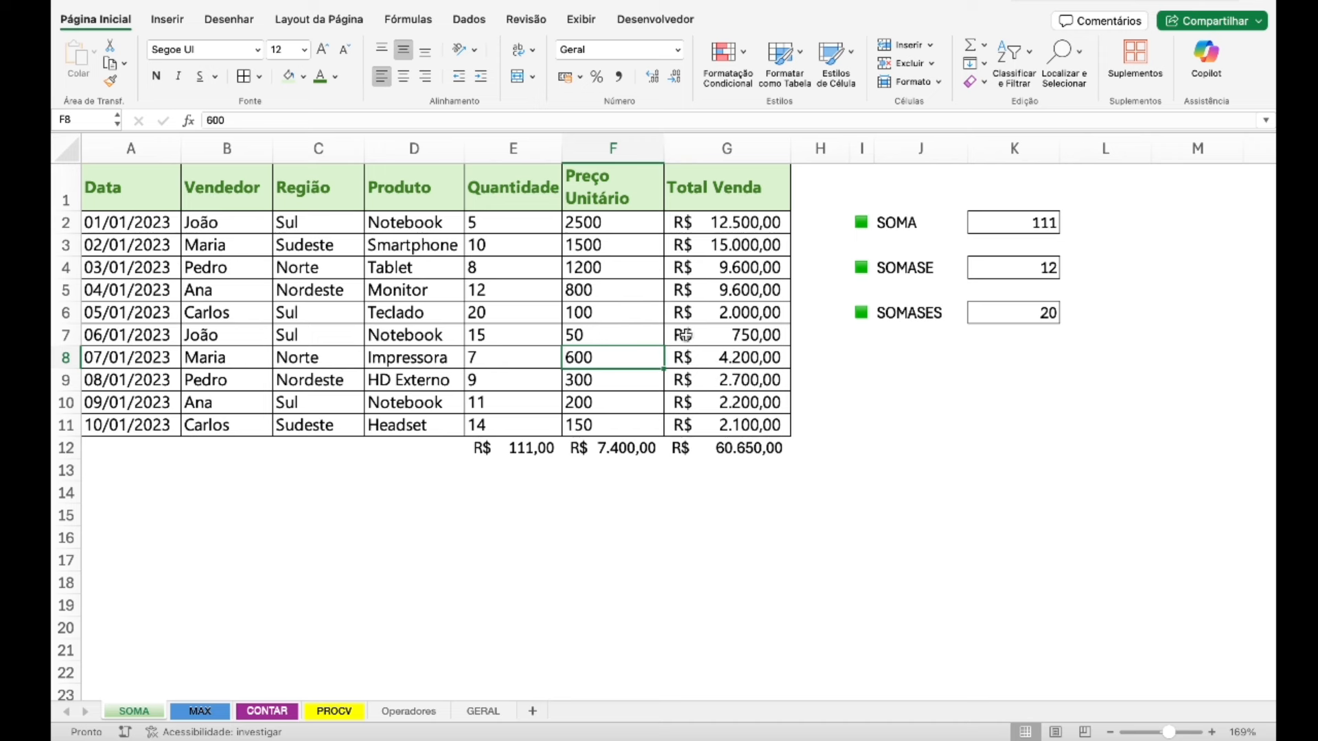
- Examine the totals in E12:G12 below the Quantidade, Preço Unitário and Total Venda columns
left_click(842, 449)
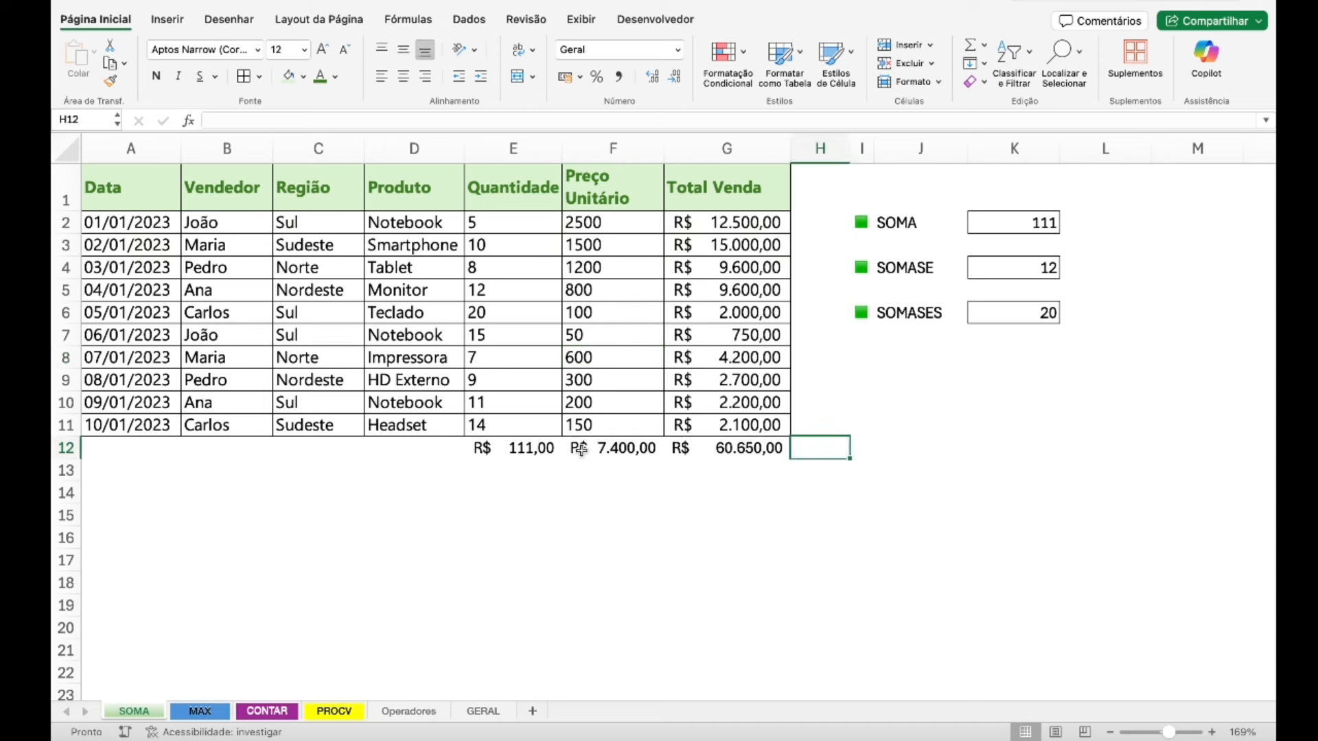
left_click_drag(521, 448, 762, 449)
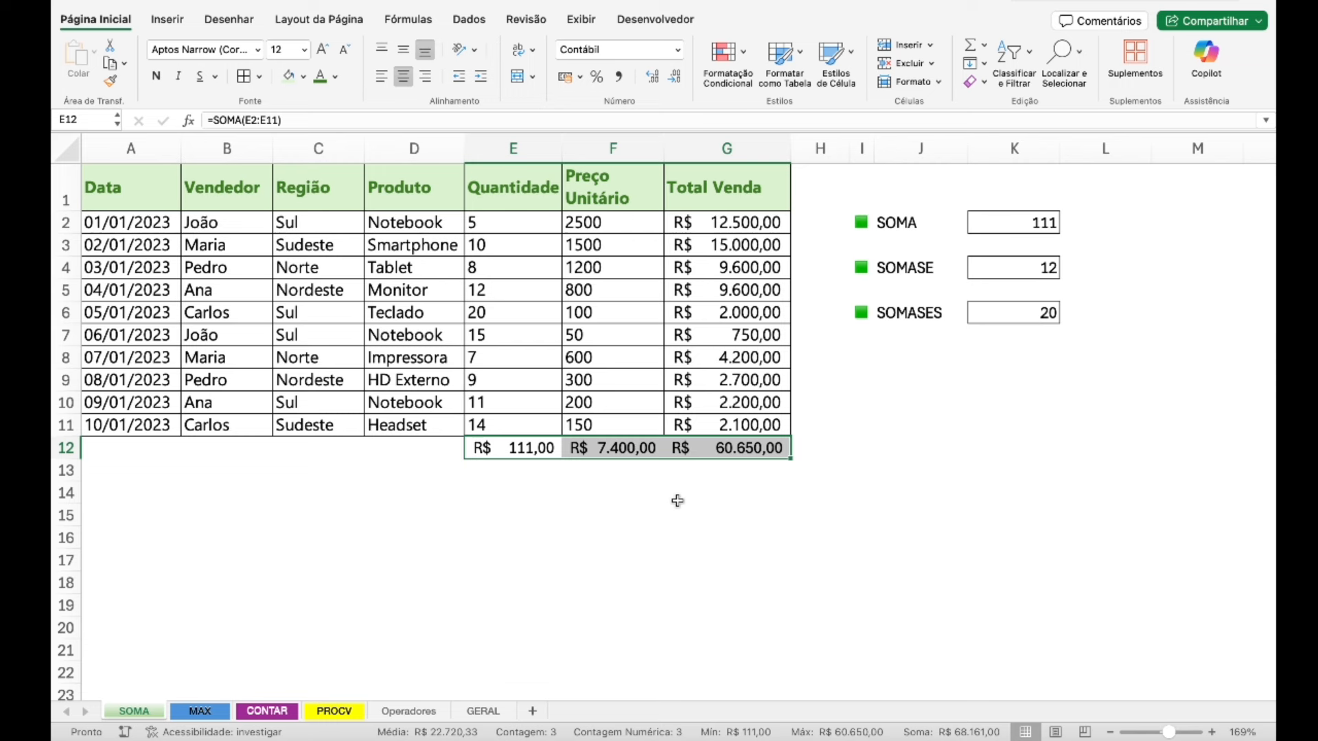
left_click(761, 449)
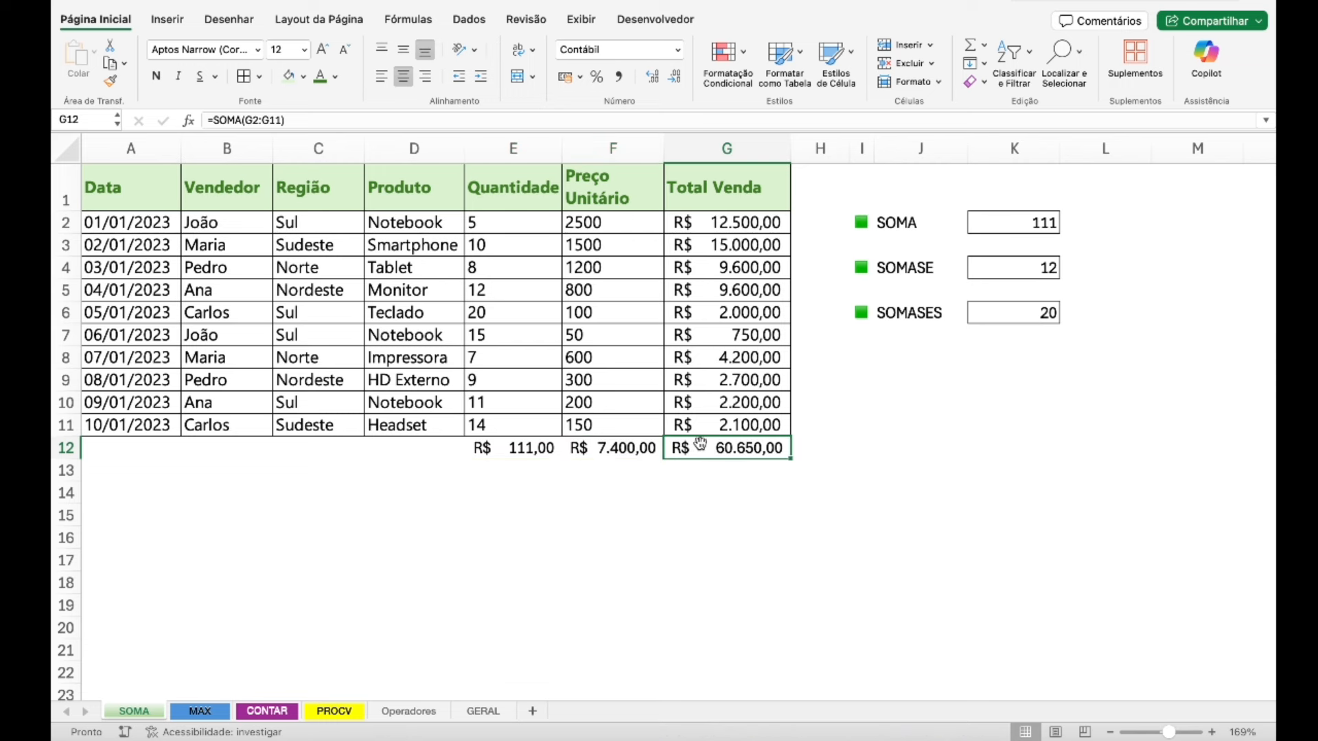
left_click(695, 470)
left_click(545, 453)
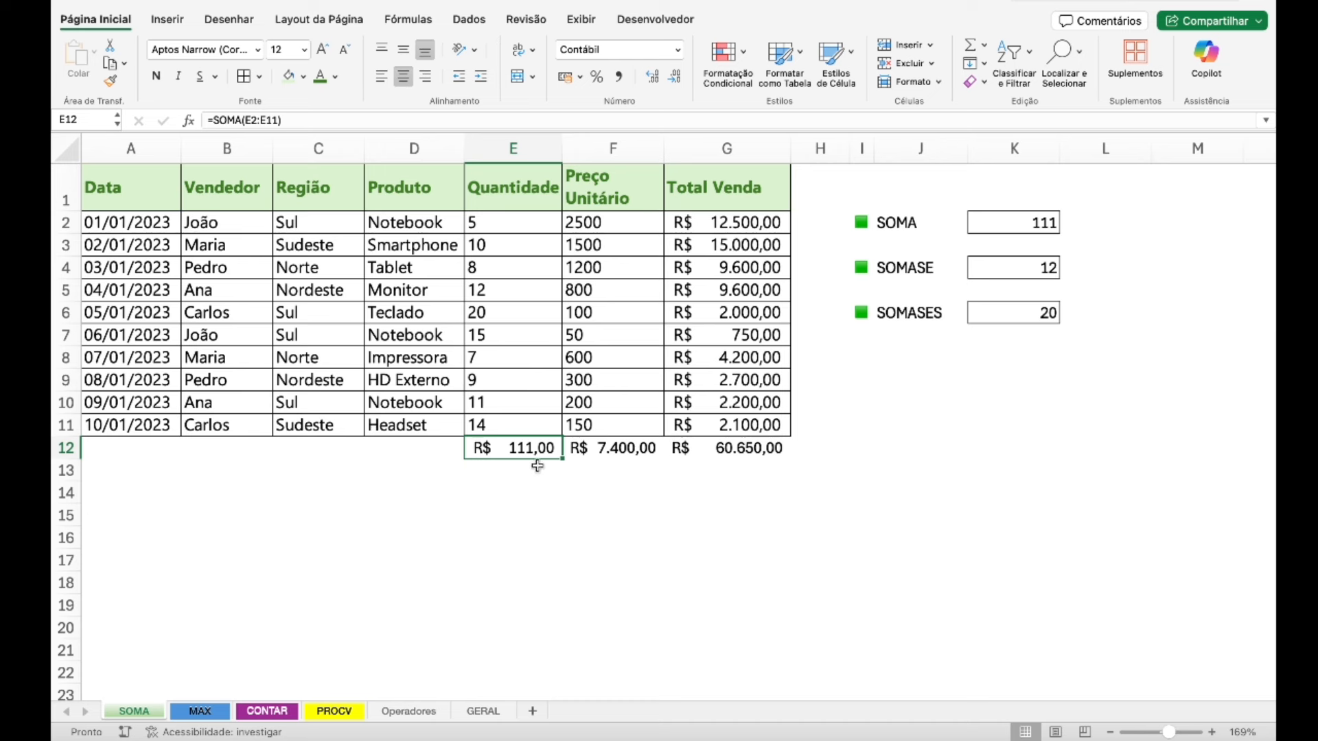
left_click(539, 492)
left_click(600, 526)
left_click(642, 496)
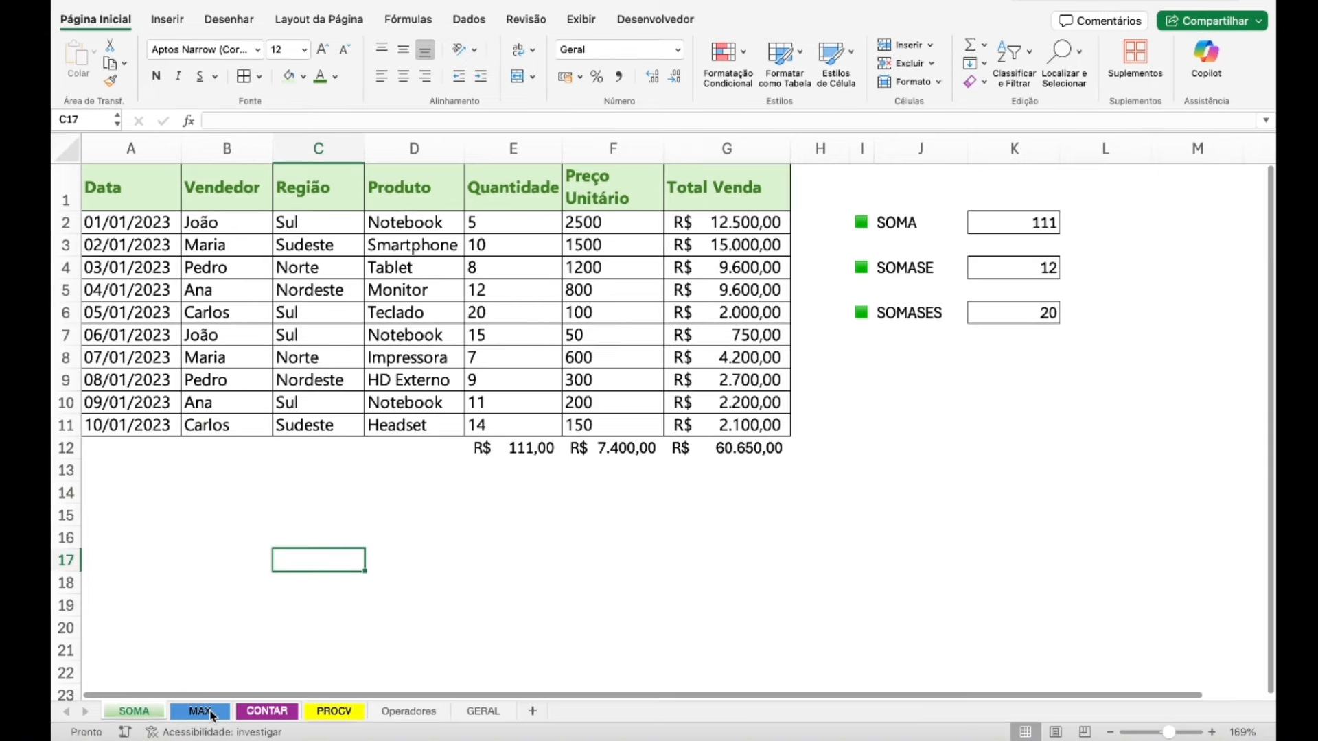
- Switch to the MAX sheet, go through the MÁXIMO, MÍNIMO, MÉDIA, MAIOR and MENOR labels, and select the MÁXIMO result cell K2
left_click(209, 714)
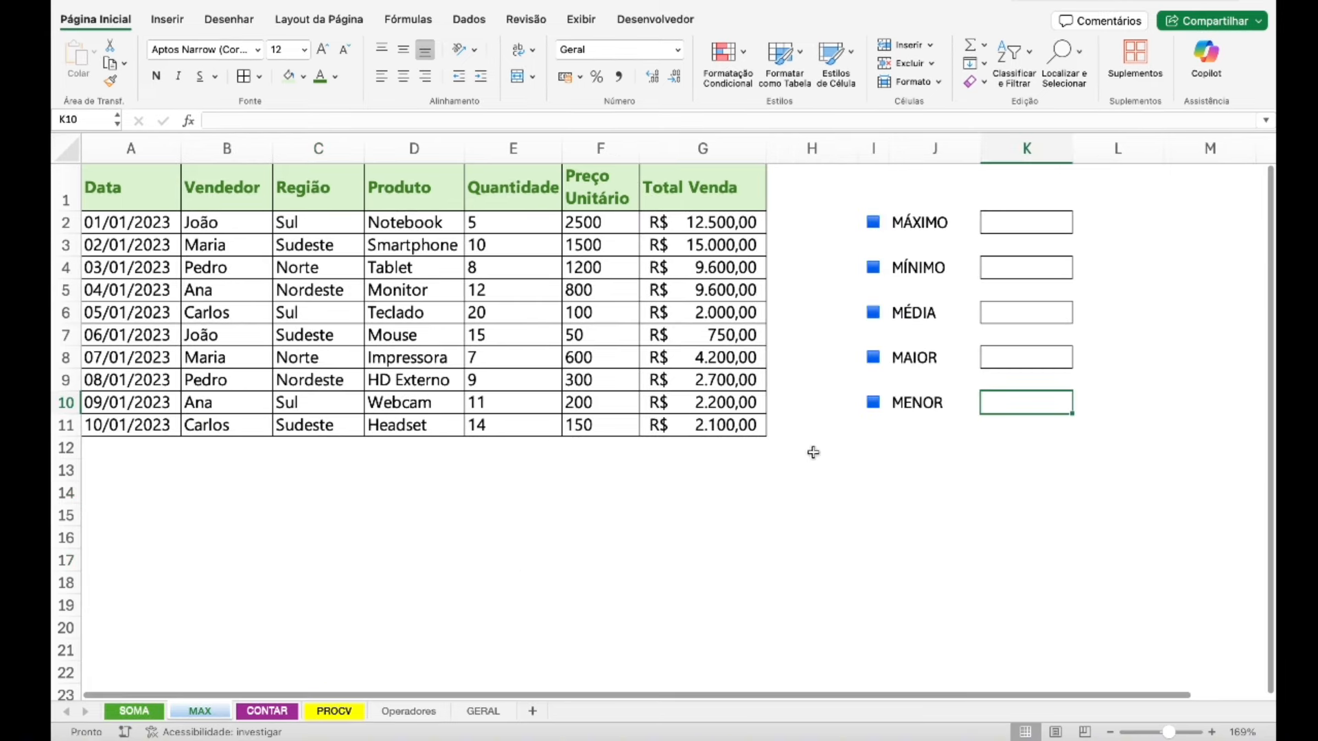
left_click(934, 223)
left_click(924, 268)
left_click(925, 312)
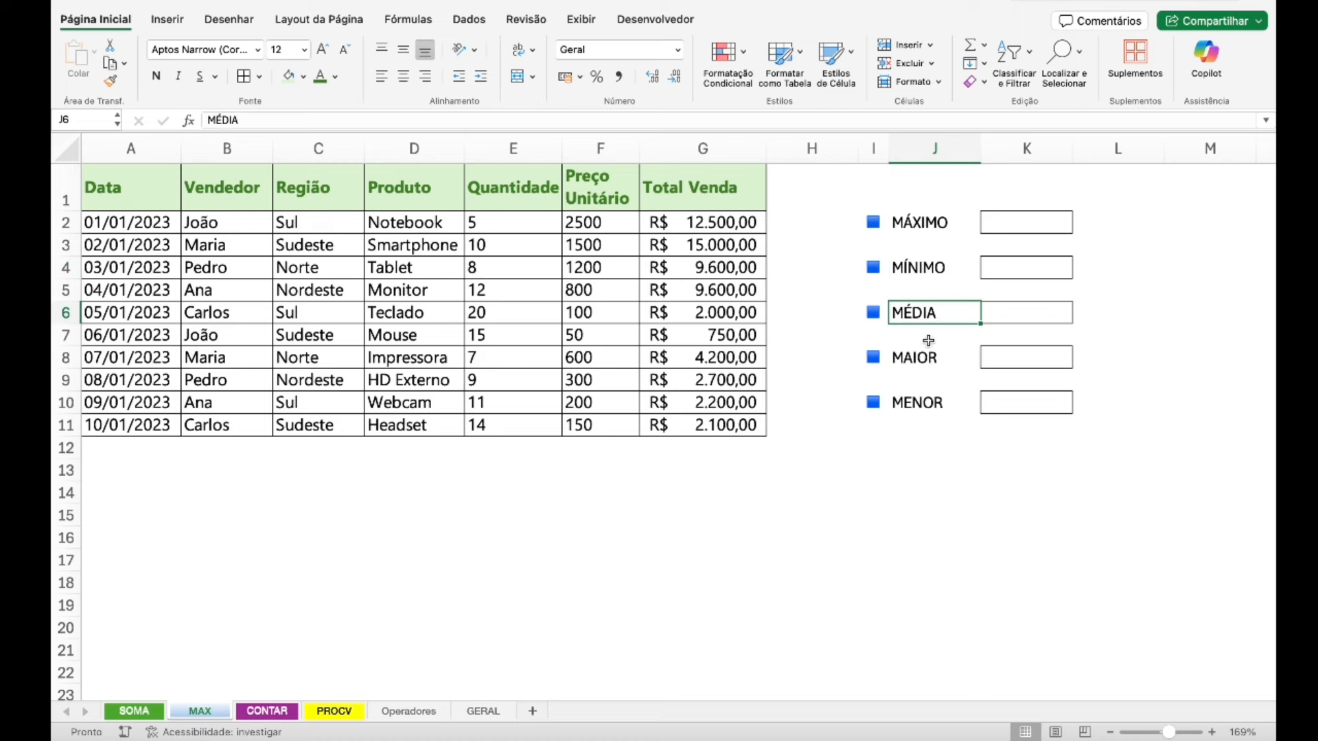
left_click(932, 357)
left_click(923, 404)
left_click(1026, 222)
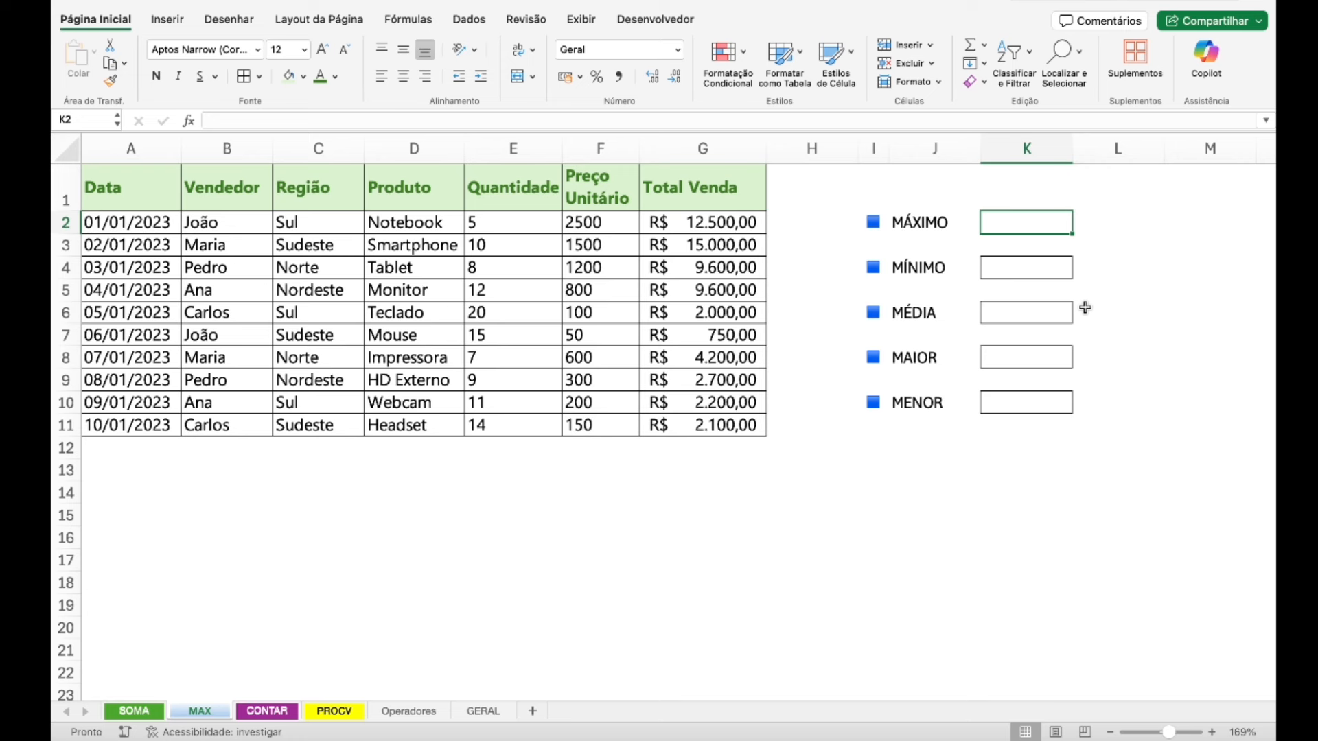
- Enter a MÁXIMO formula in K2 over the Quantidade values E2:E11, and check it against the largest quantity in the table
type("=")
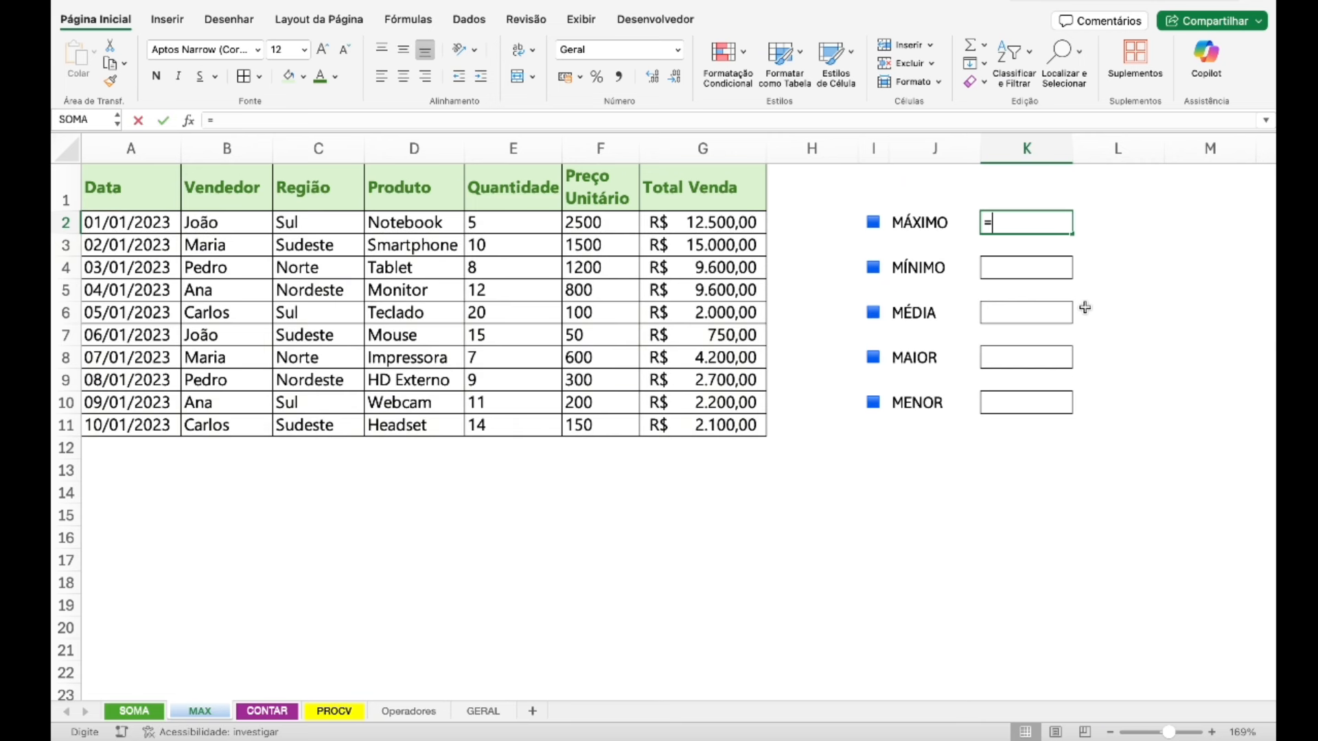
type("m")
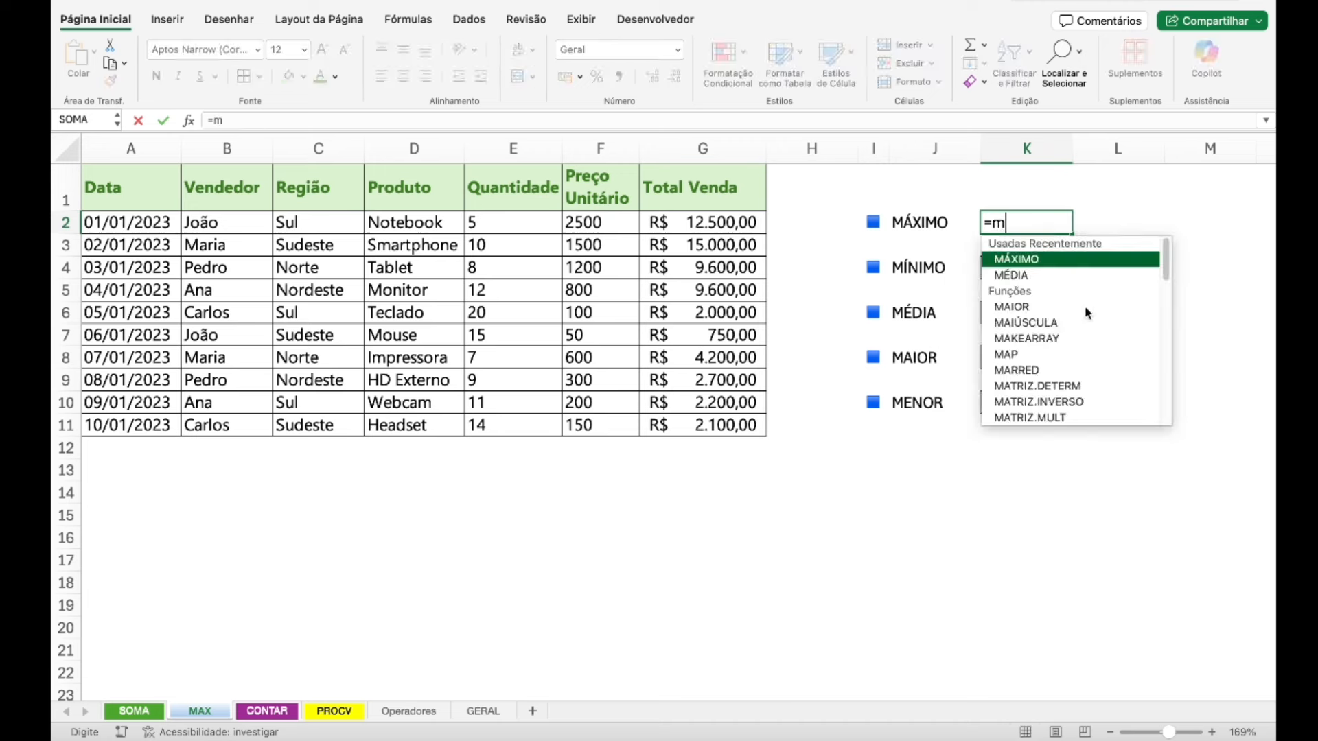
type("[a")
key("BackSpace")
type("á")
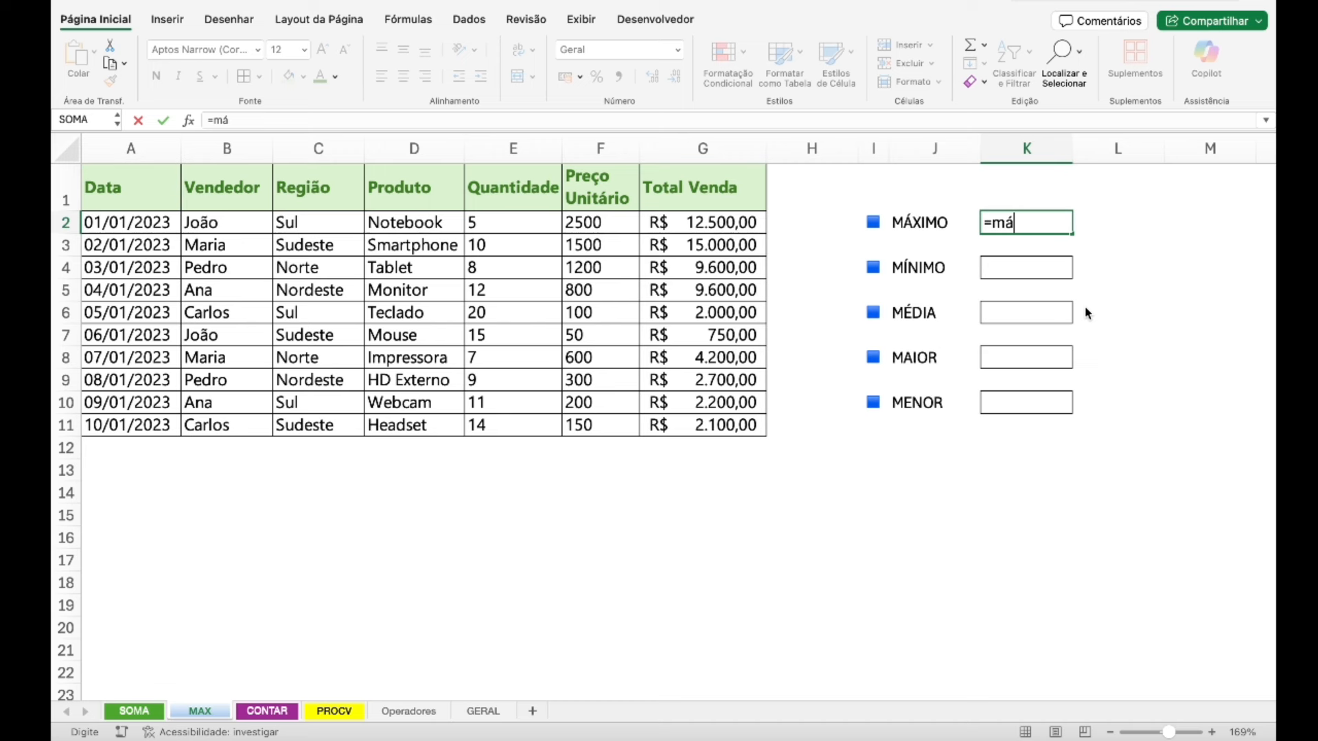
type("ximo")
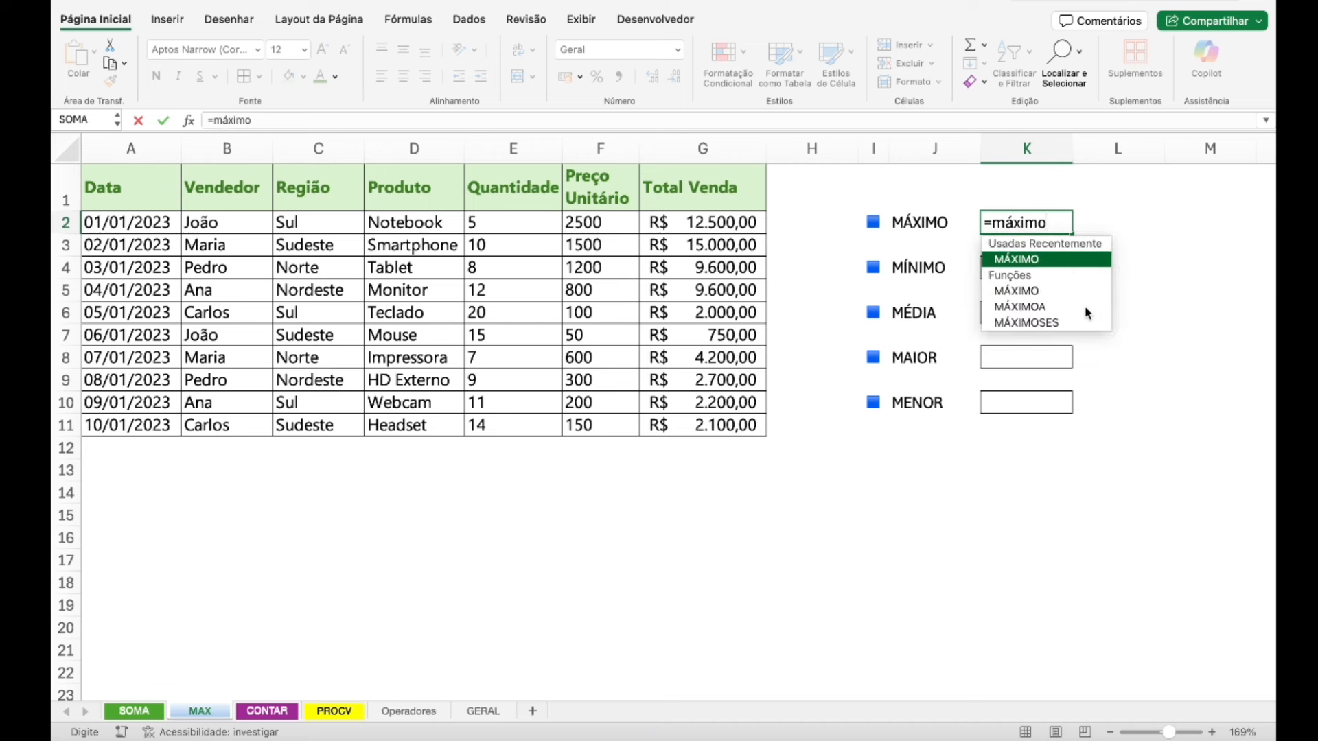
double_click(1037, 259)
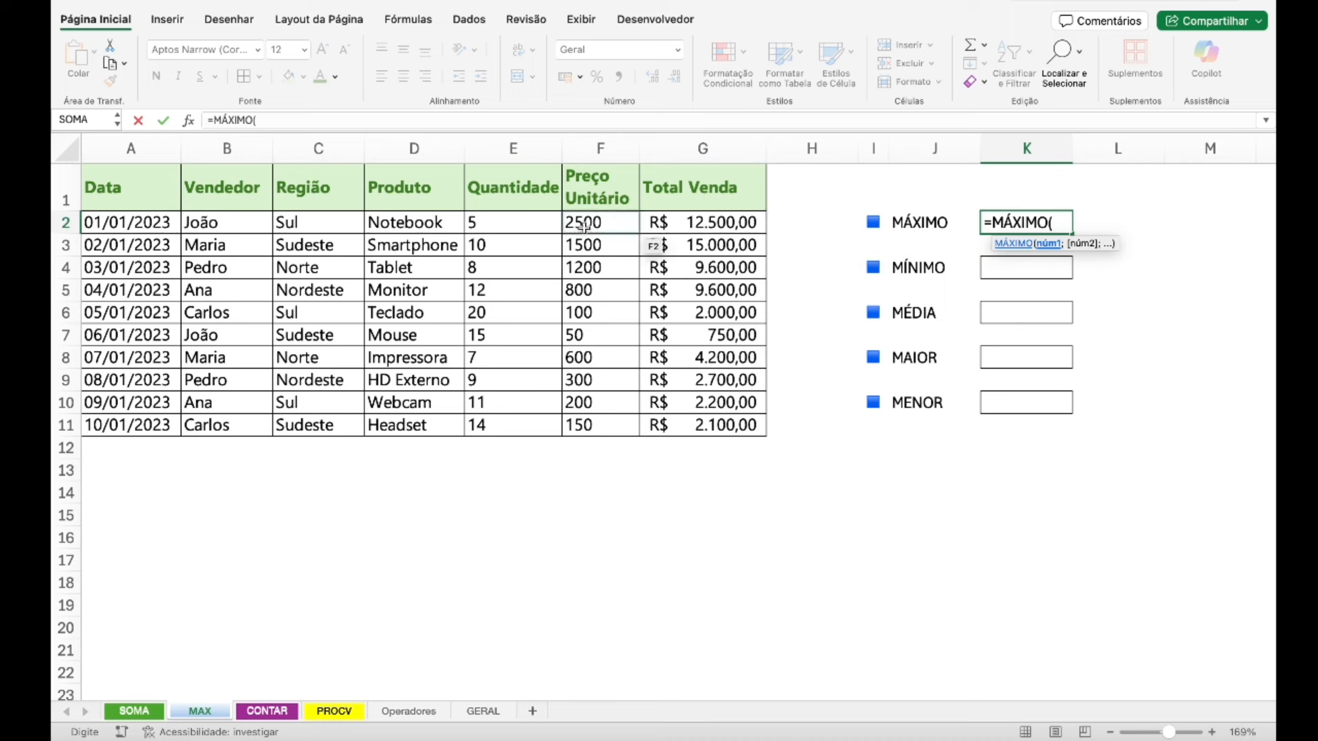
left_click_drag(539, 225, 515, 430)
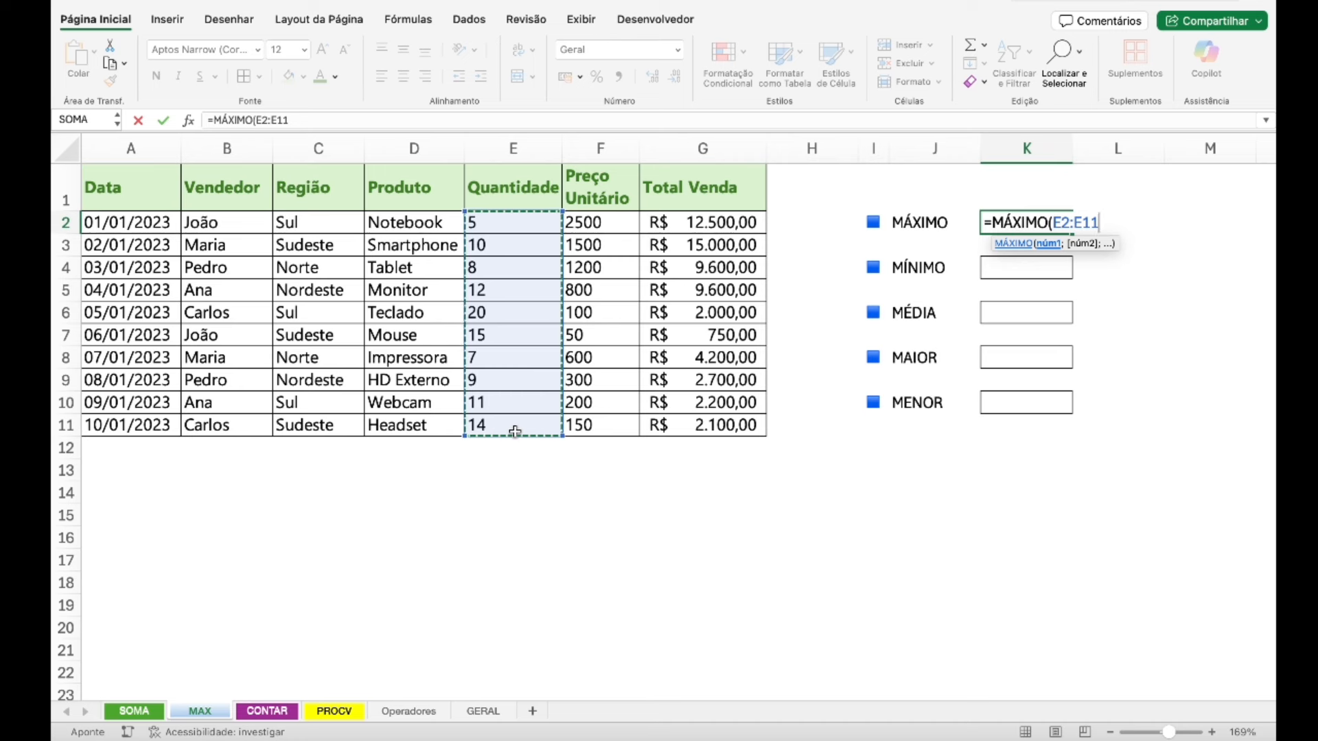
key("Return")
key("Up")
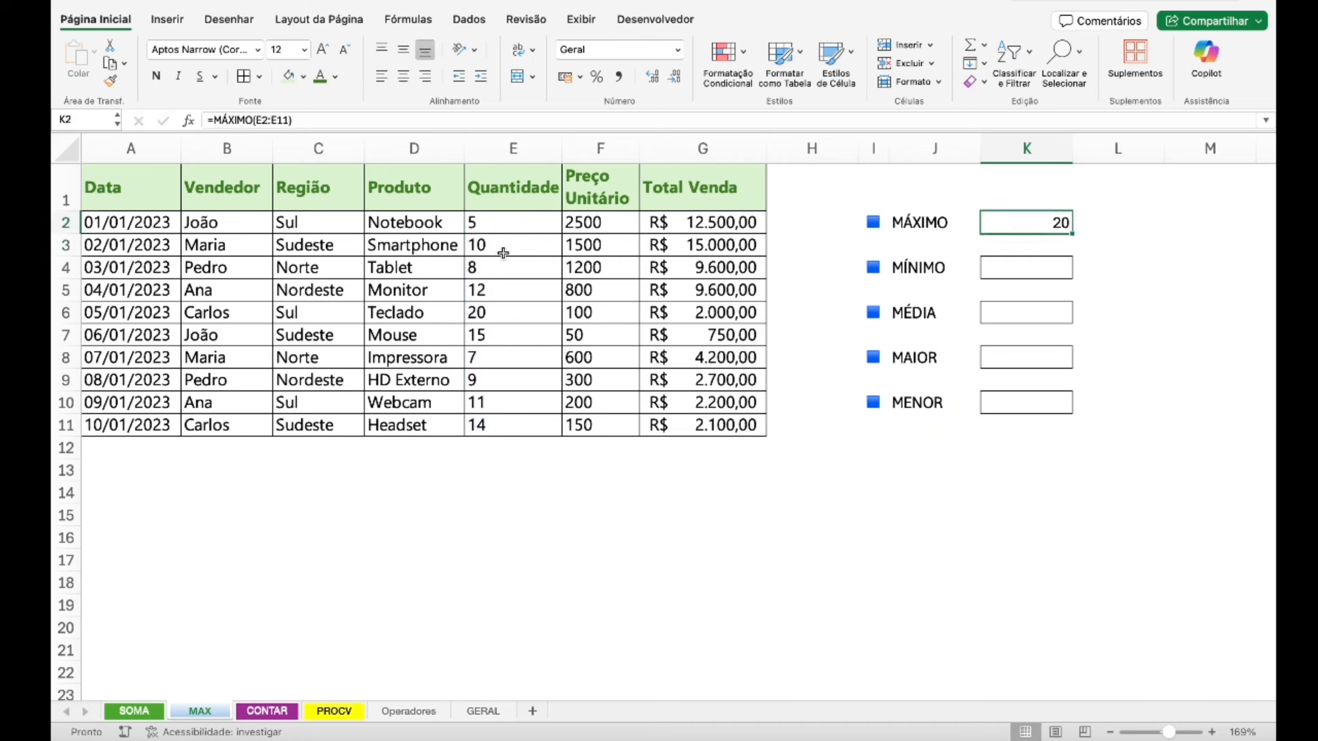
left_click(496, 313)
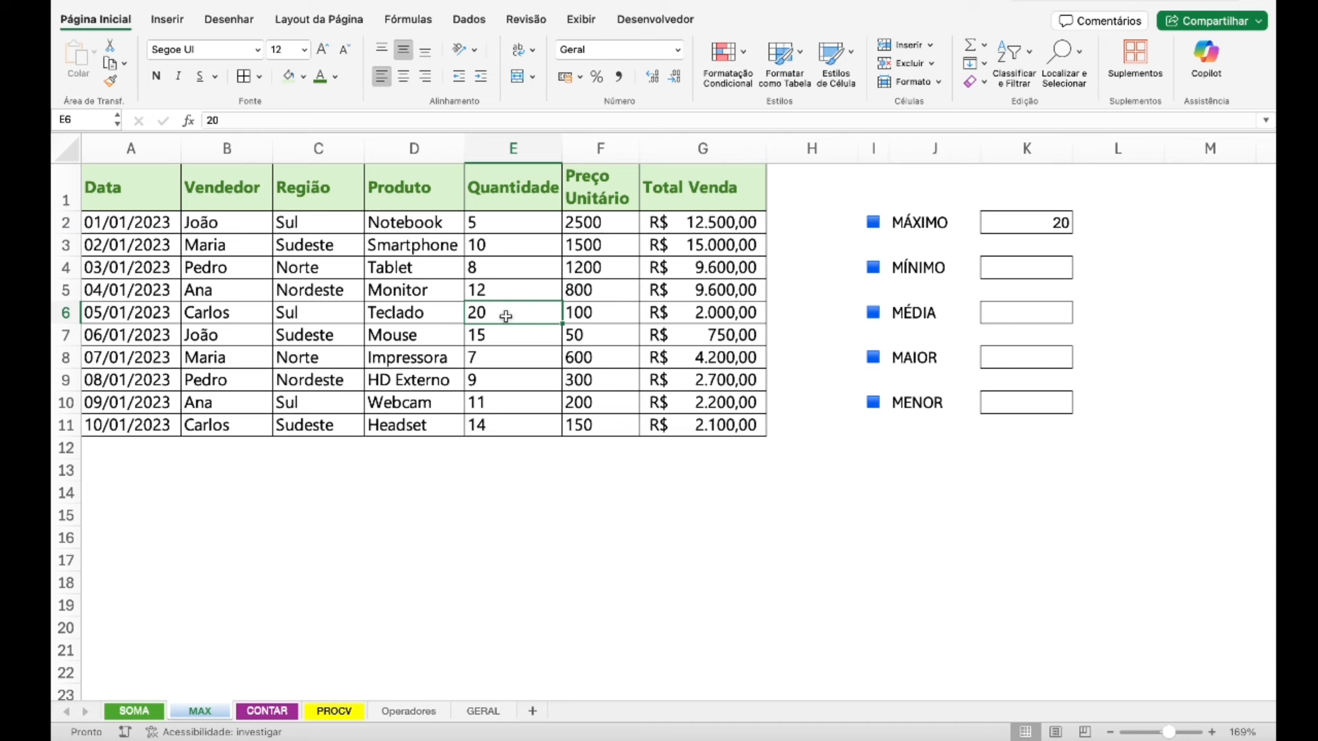
- Try moving the MÁXIMO range in K2 to the Preço Unitário values F2:F11, and undo the change
left_click(1023, 229)
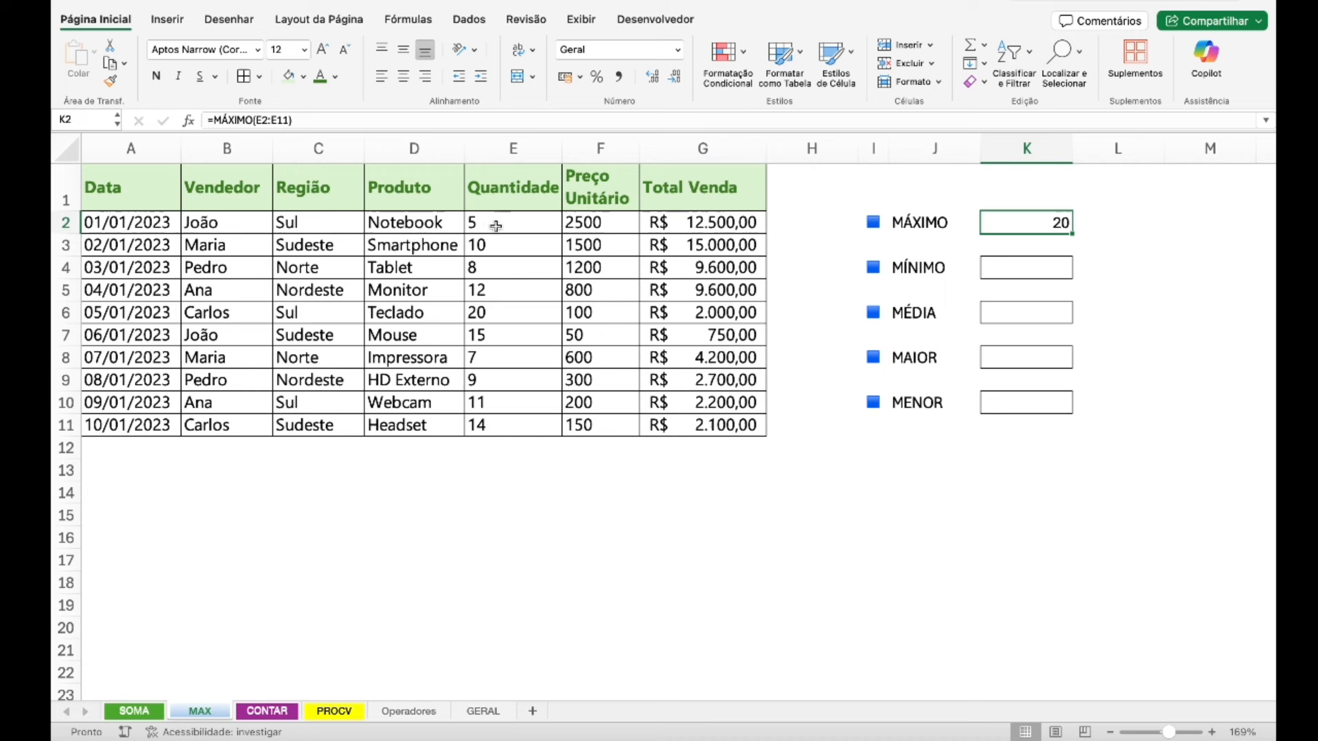
left_click(284, 121)
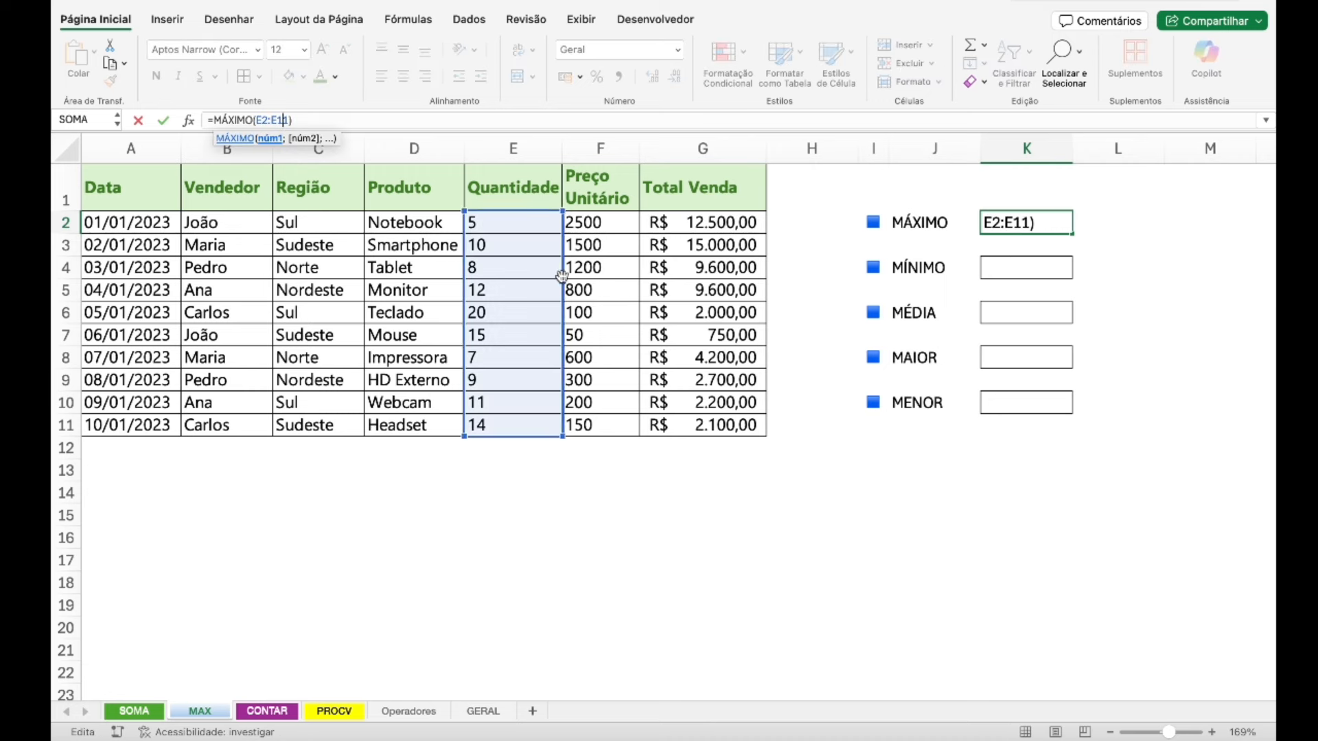
left_click_drag(563, 283, 607, 279)
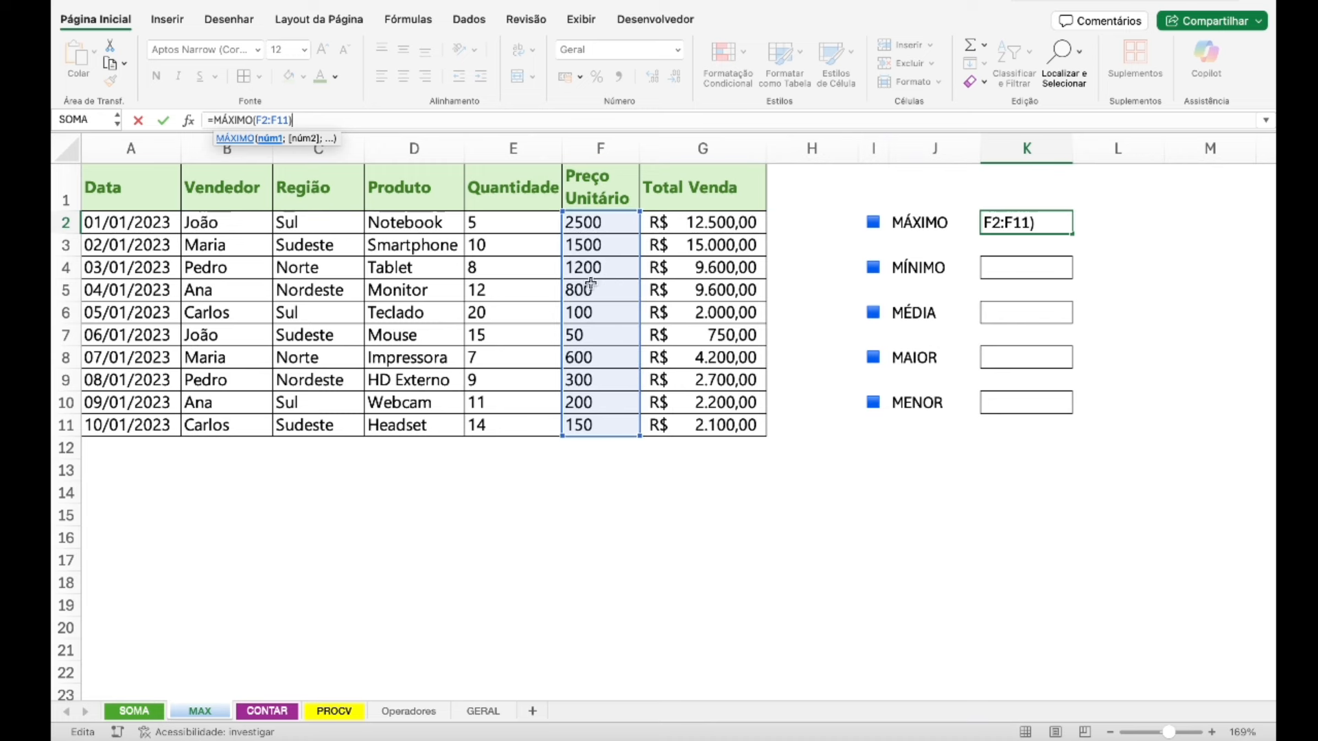
key("Return")
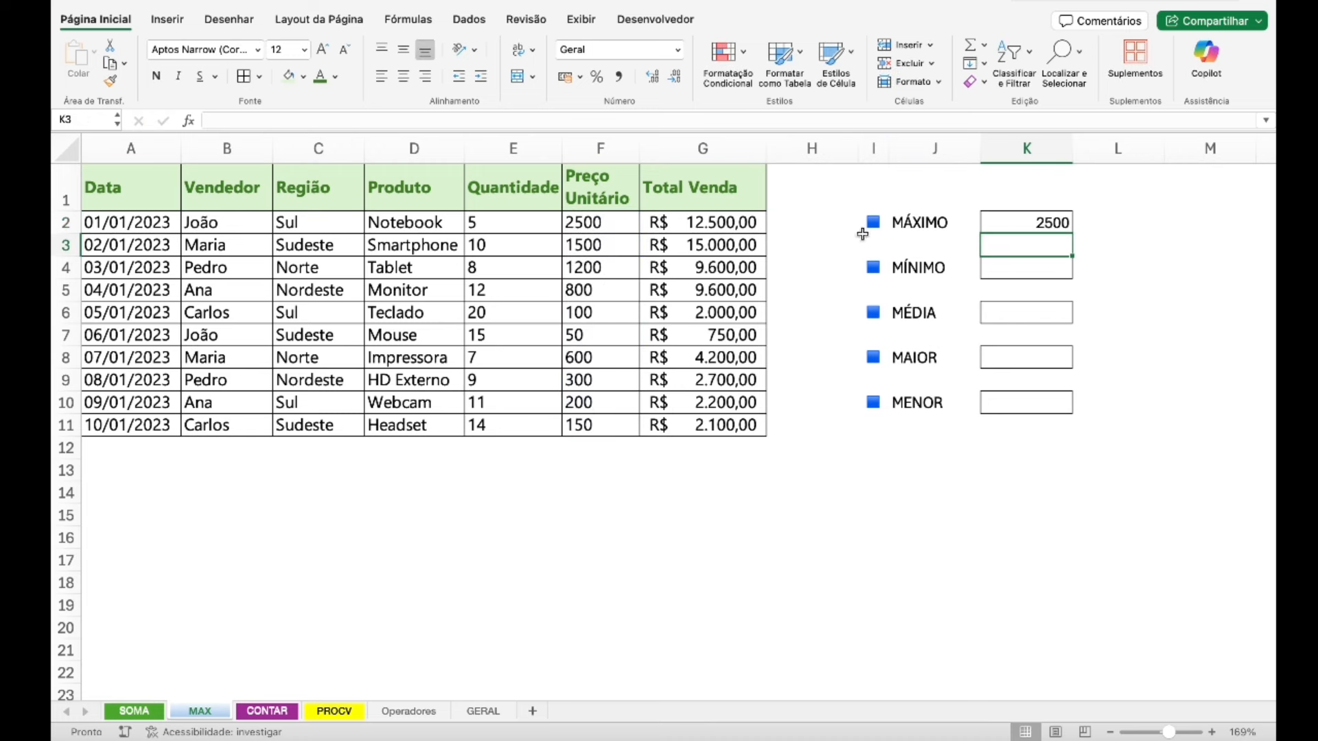
key("super+z")
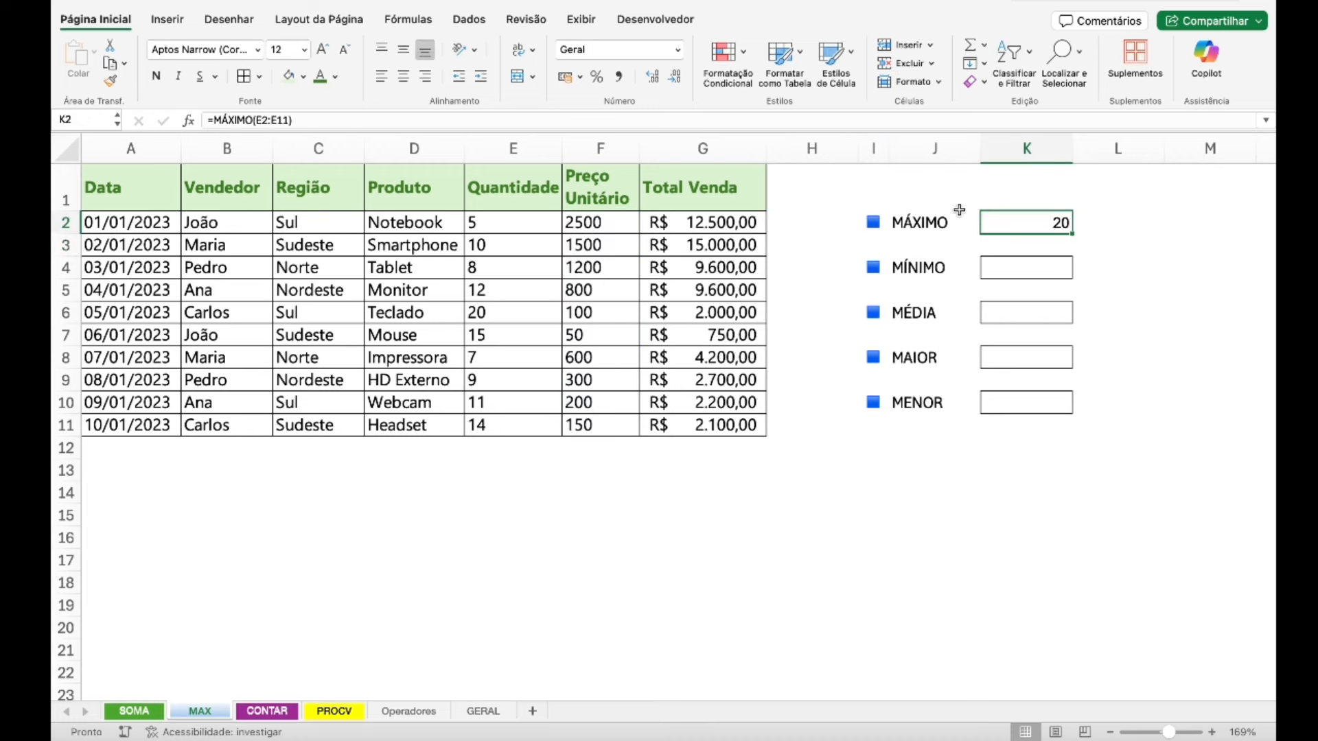
- Change the range of the MÁXIMO formula in K2 to the Preço Unitário values F2:F11
left_click(280, 120)
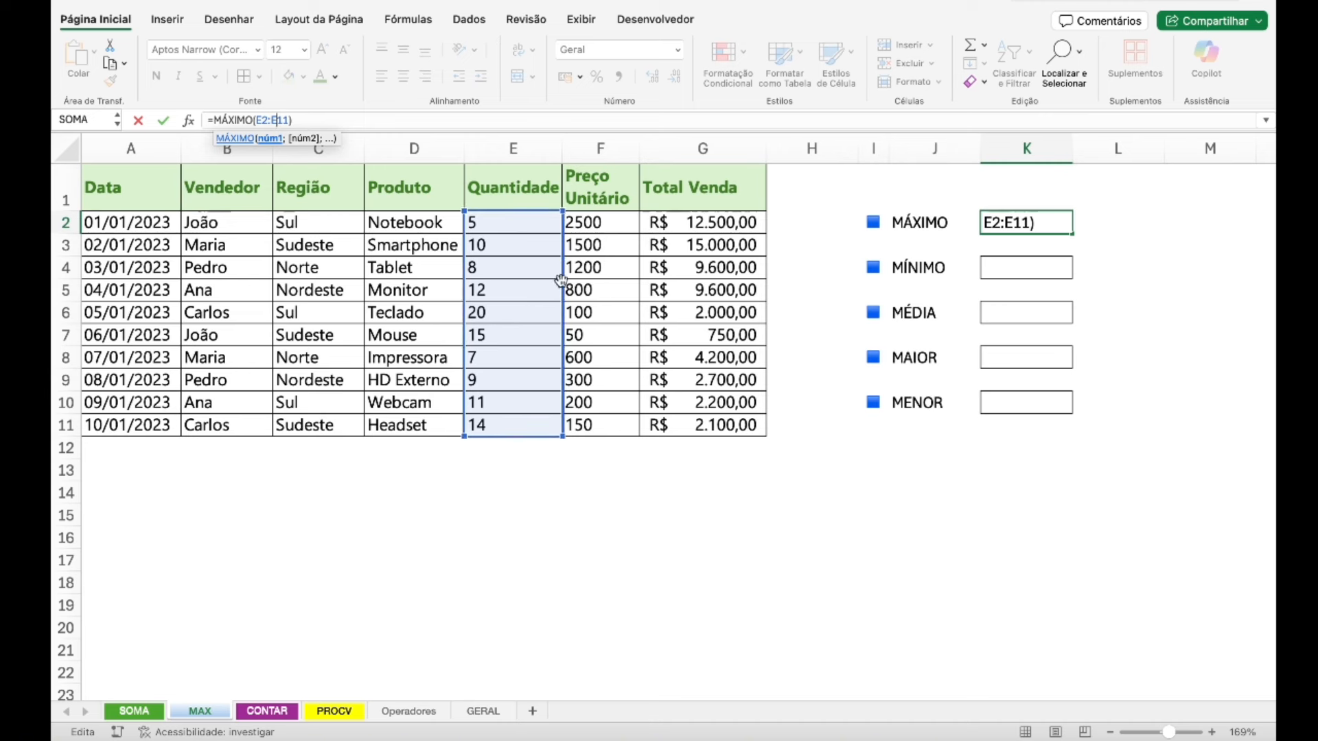
mouse_move(567, 287)
left_mouse_down()
mouse_move(581, 274)
mouse_move(582, 288)
left_mouse_up()
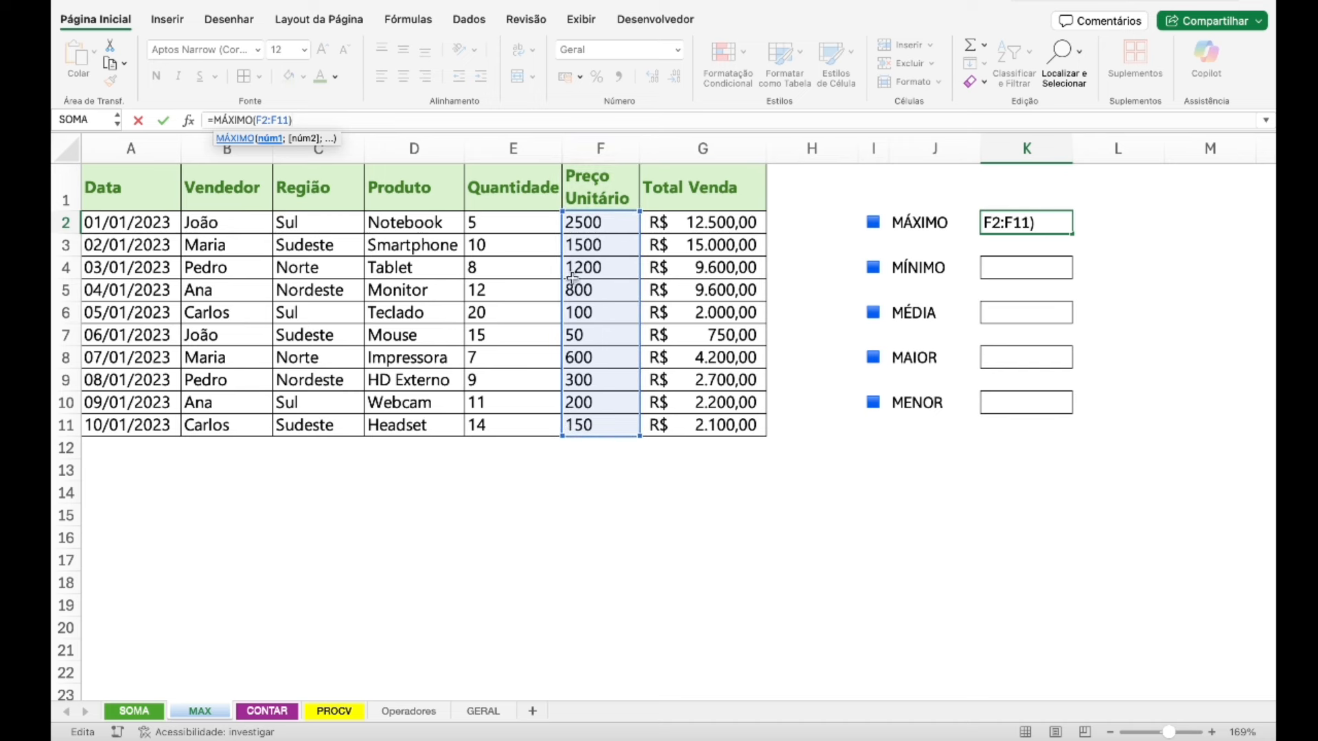
key("Return")
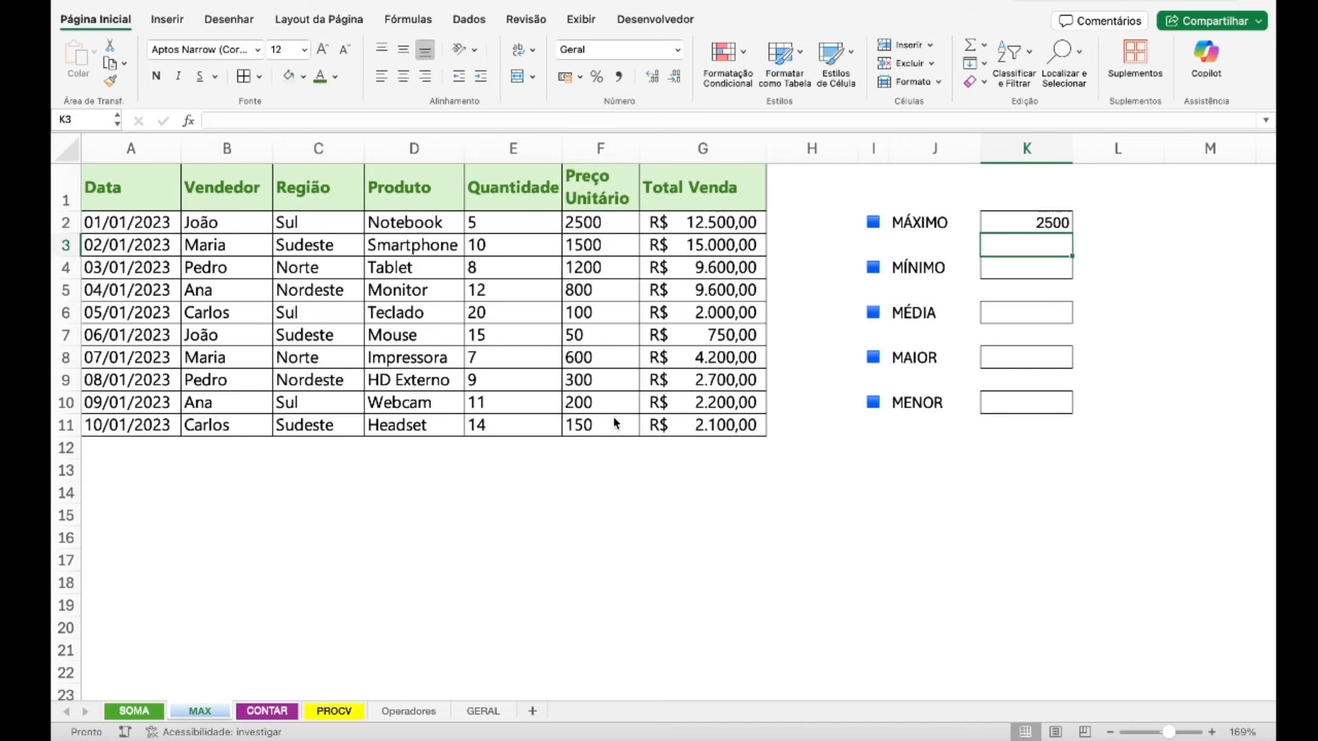
left_click(1030, 223)
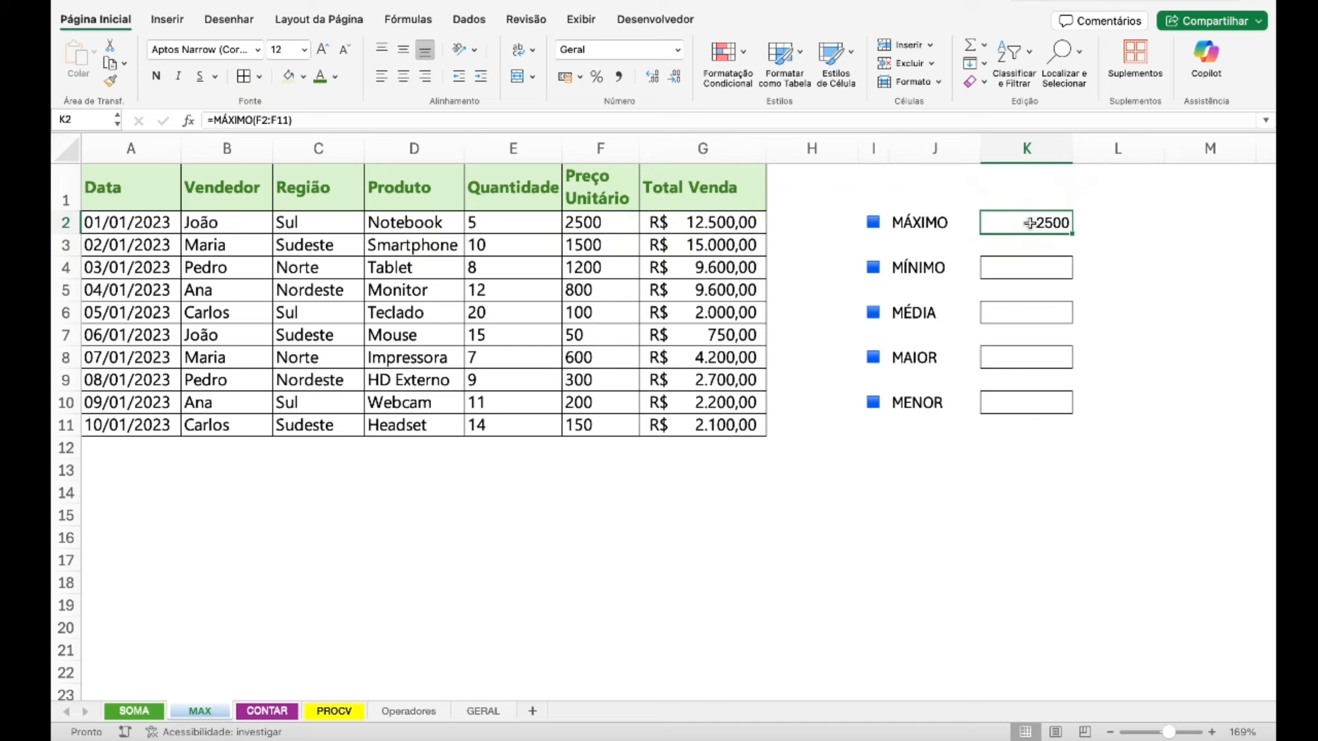
- Try a Preço Unitário of 3000 for the Mouse row in F7, and undo the change
left_click(601, 338)
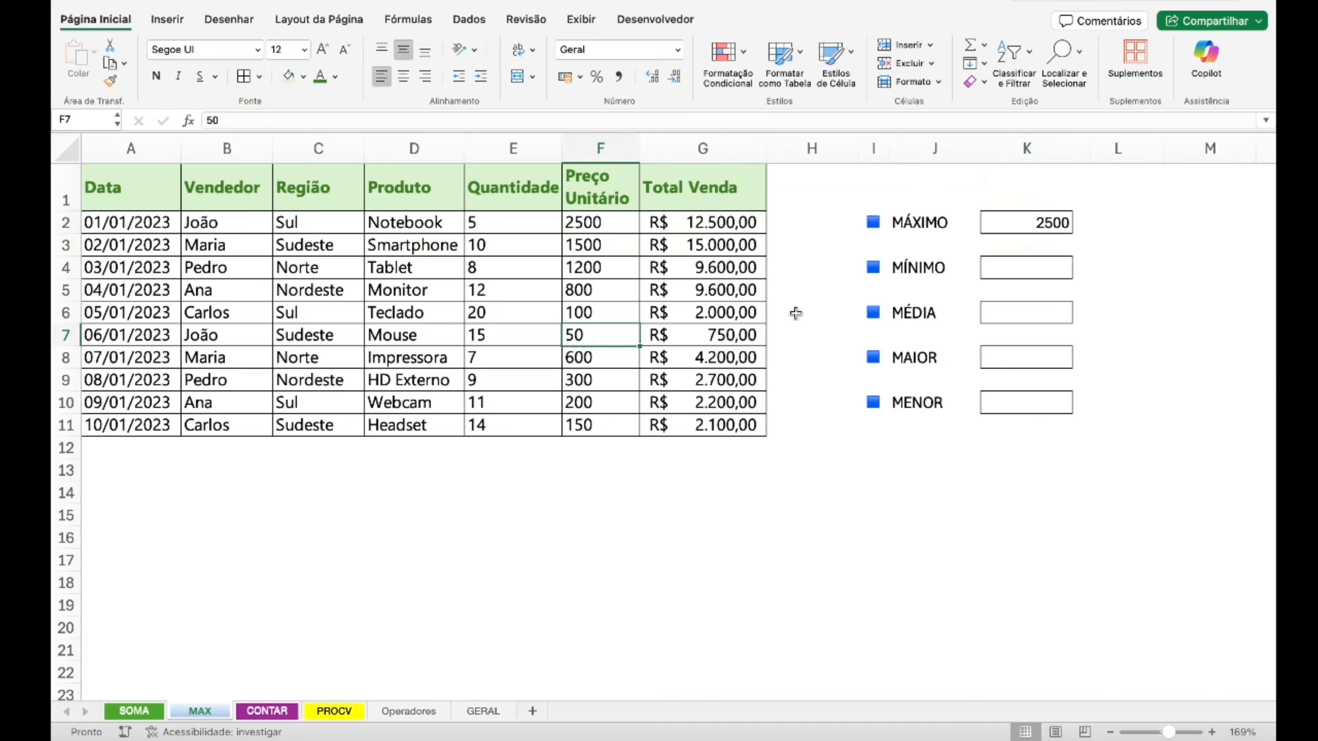
type("3000")
key("Return")
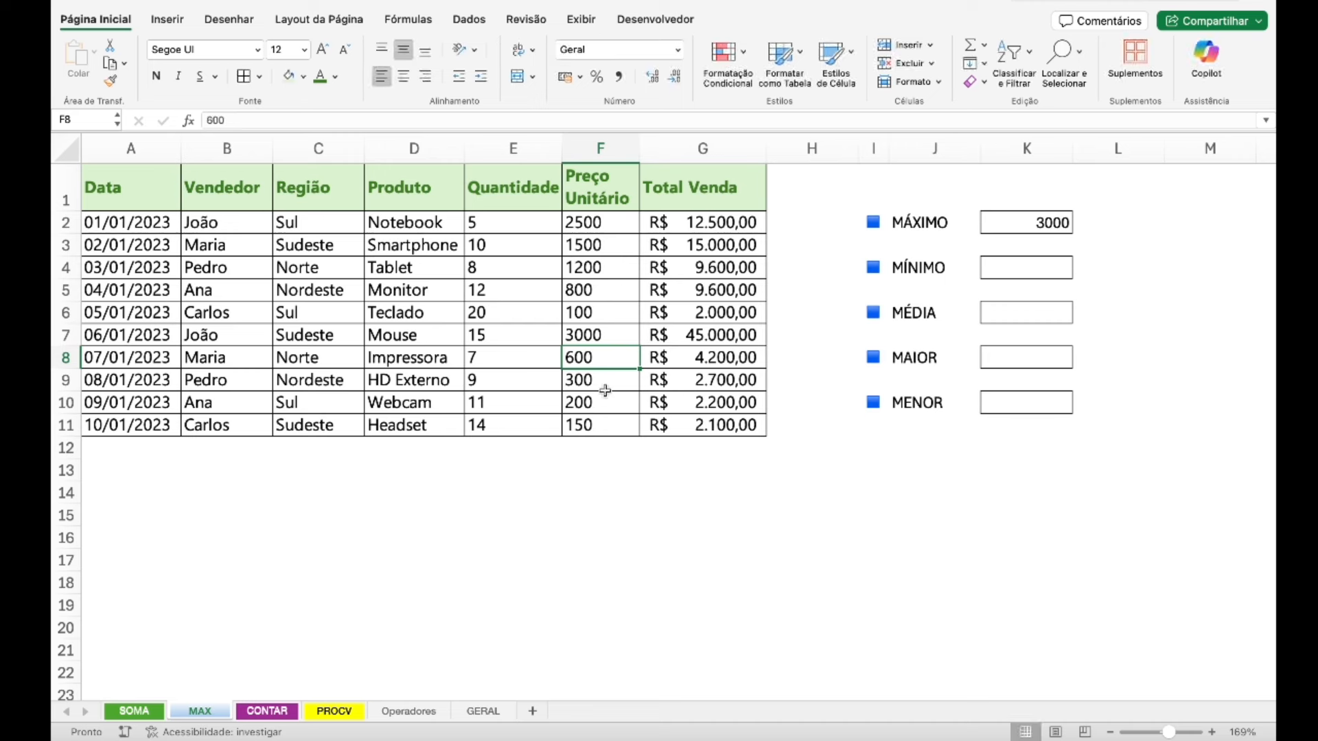
- Check the MÁXIMO formula in K2, and select the MÍNIMO result cell K4
left_click(1013, 223)
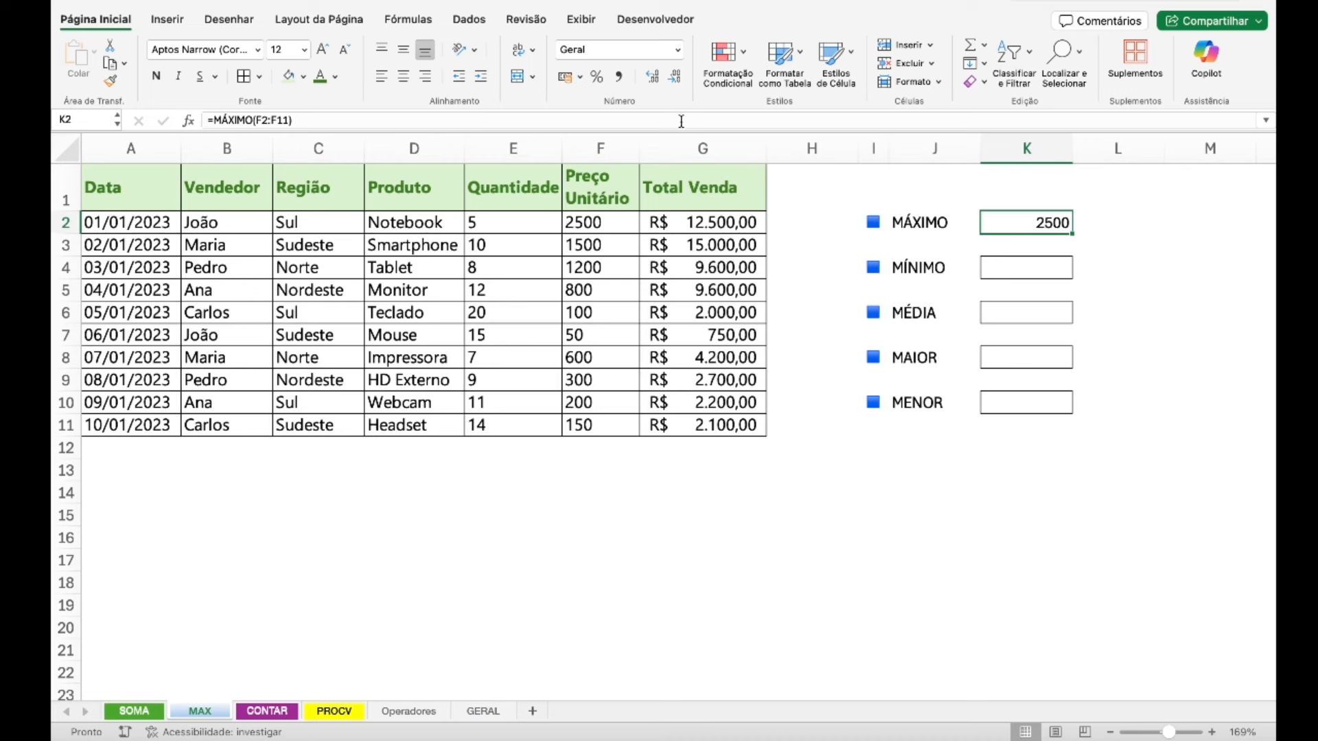
left_click(1048, 272)
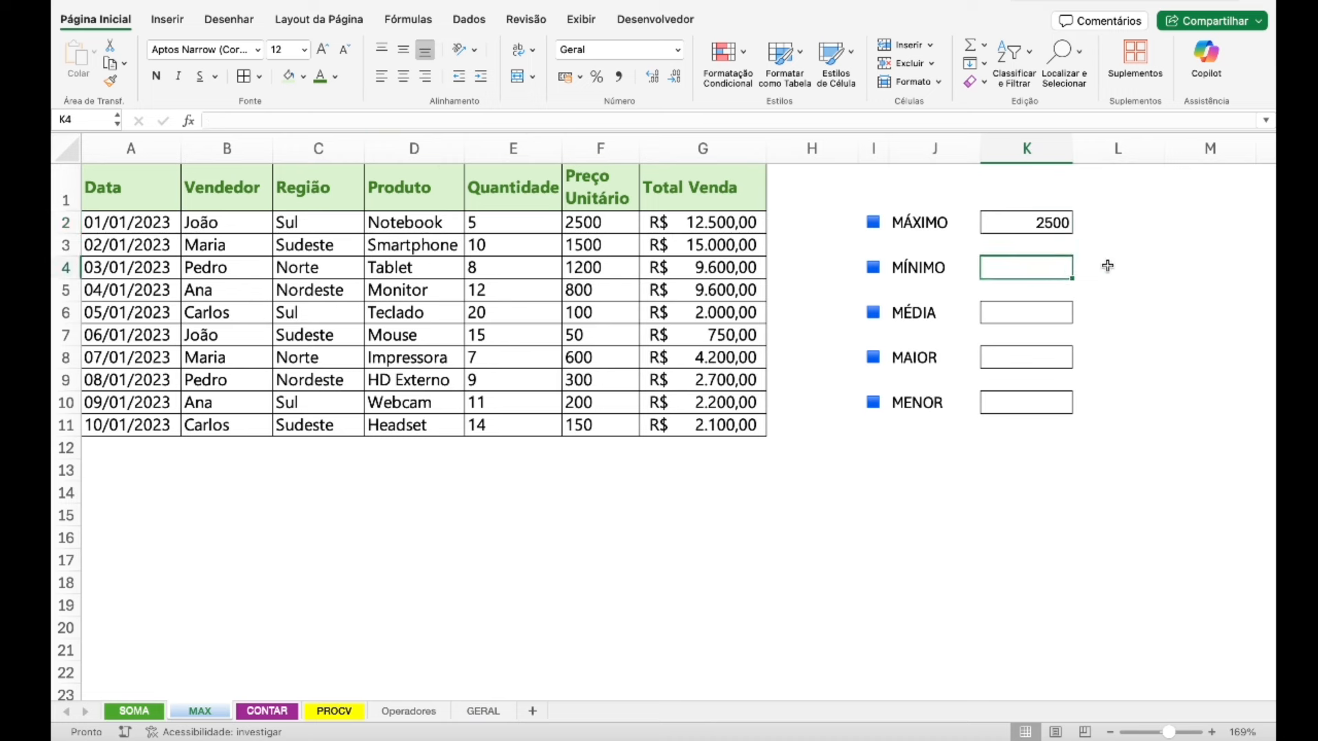
type("=m")
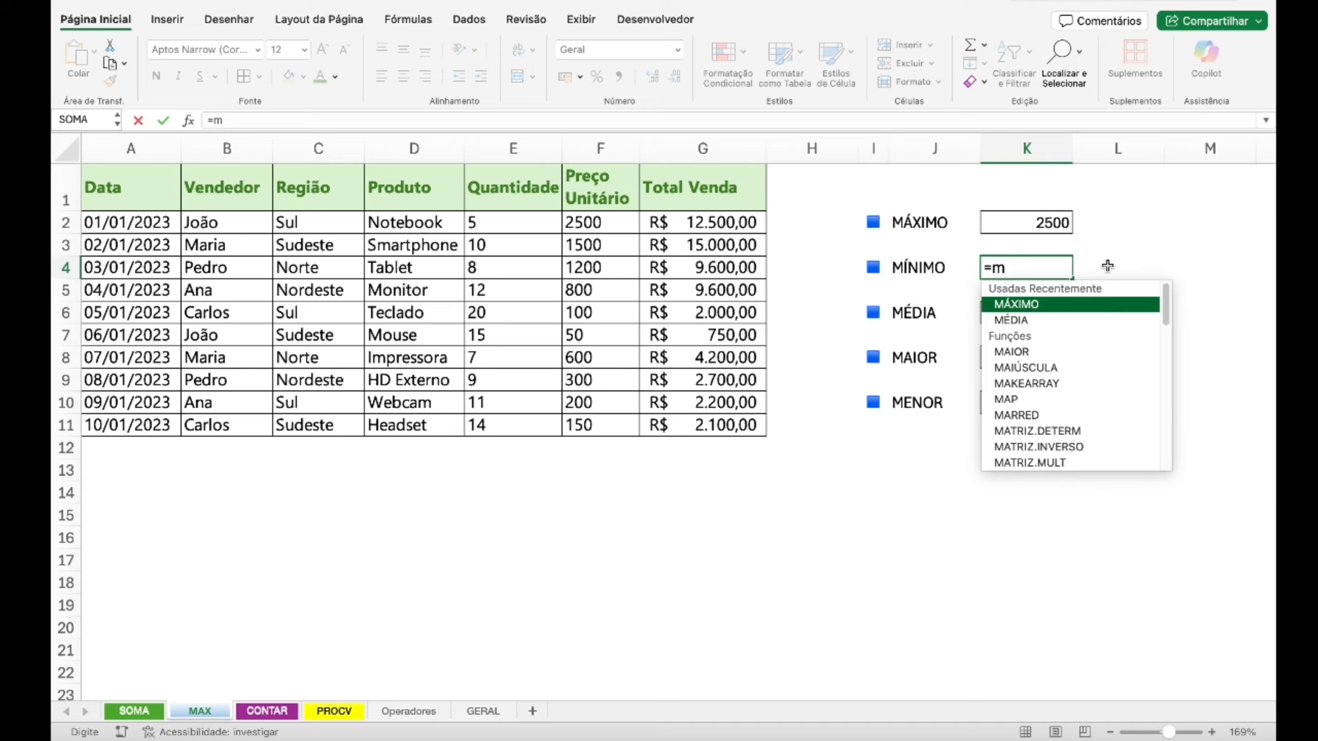
key("BackSpace")
key("BackSpace")
key("BackSpace")
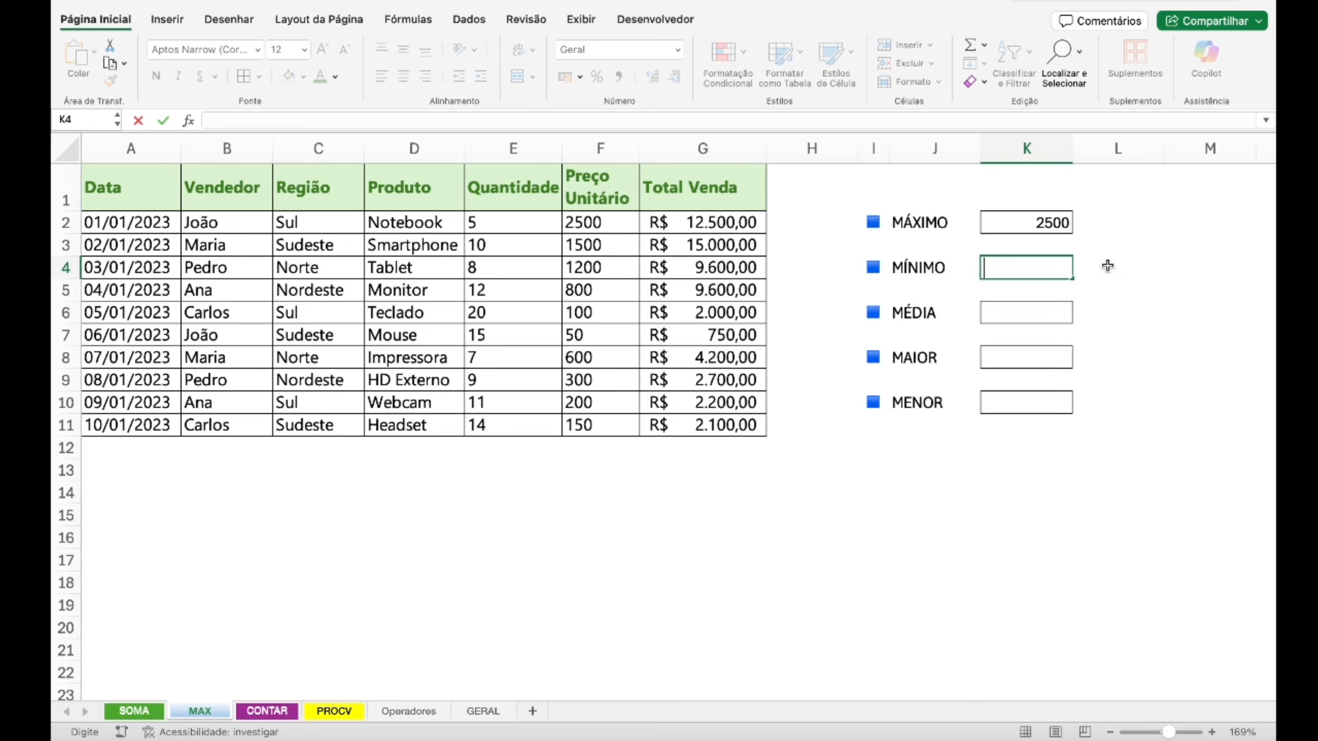
key("Escape")
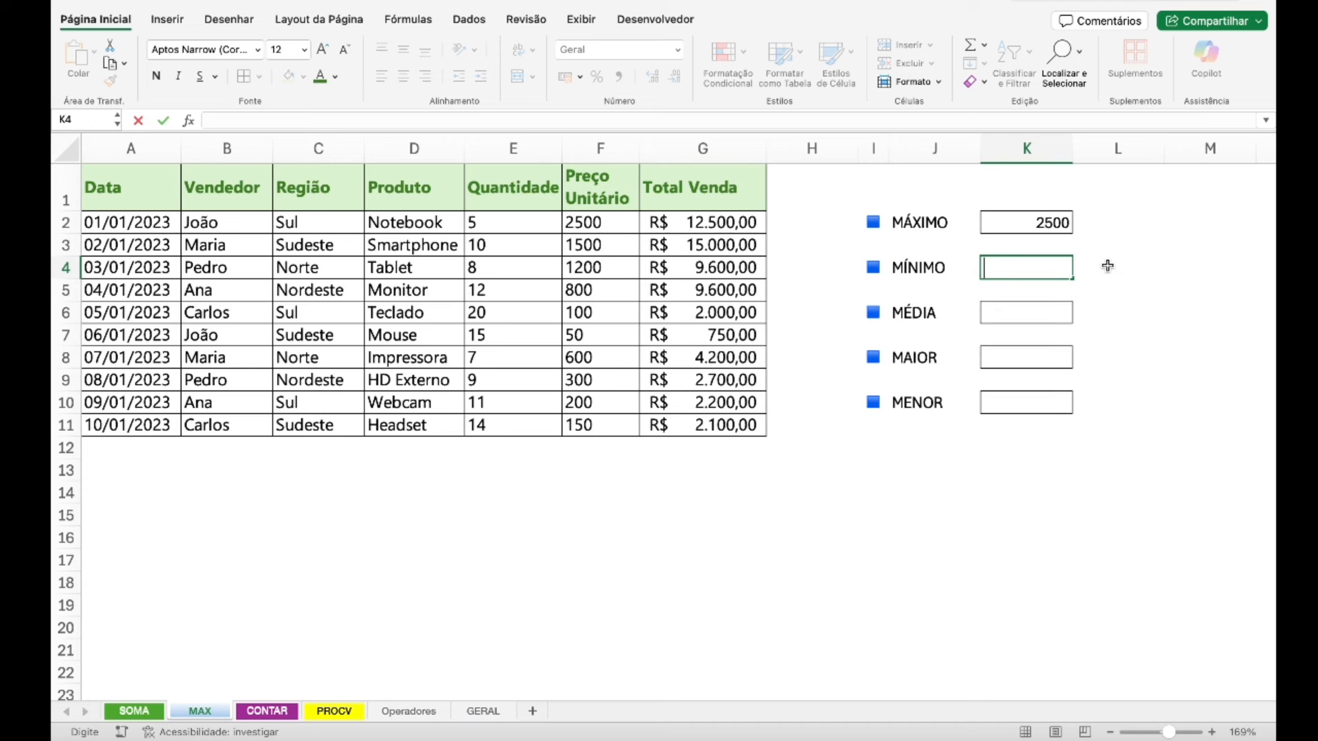
- Enter a MÍNIMO formula in K4 over the Quantidade values E2:E11
type("=m")
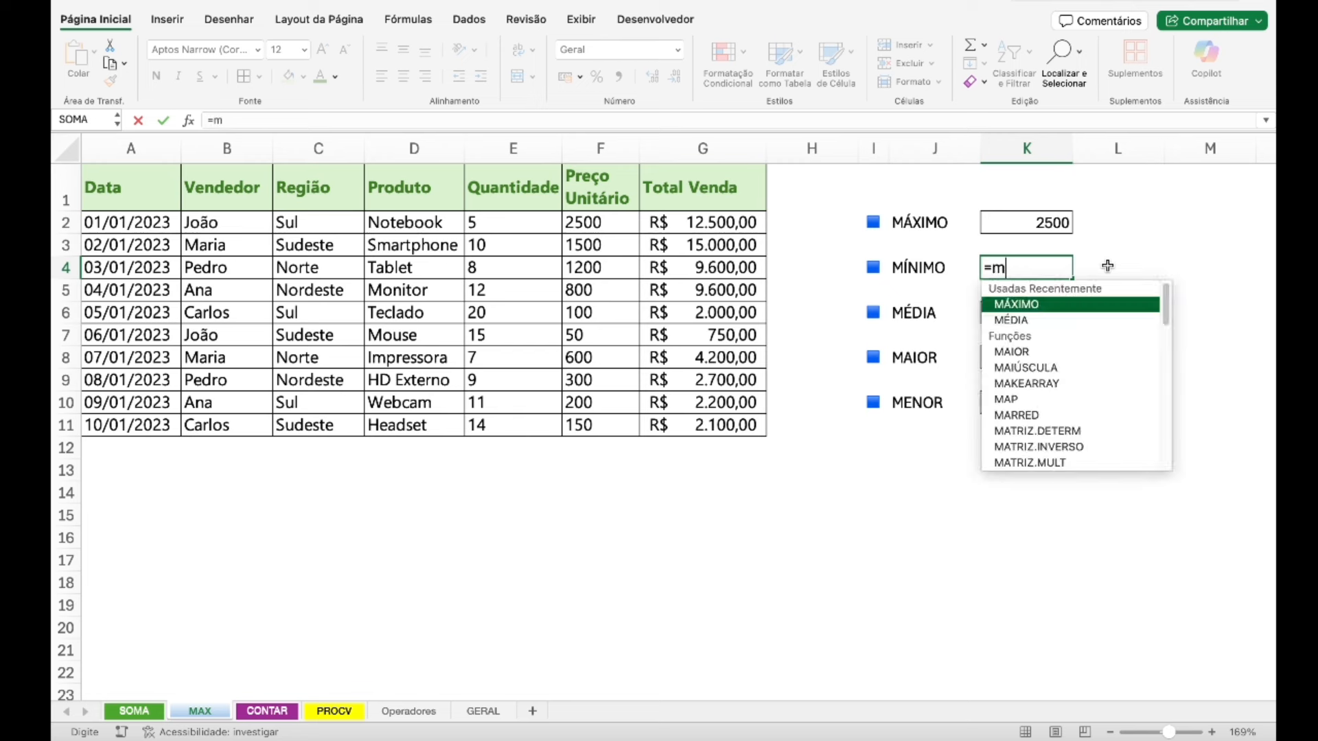
type("ínimo")
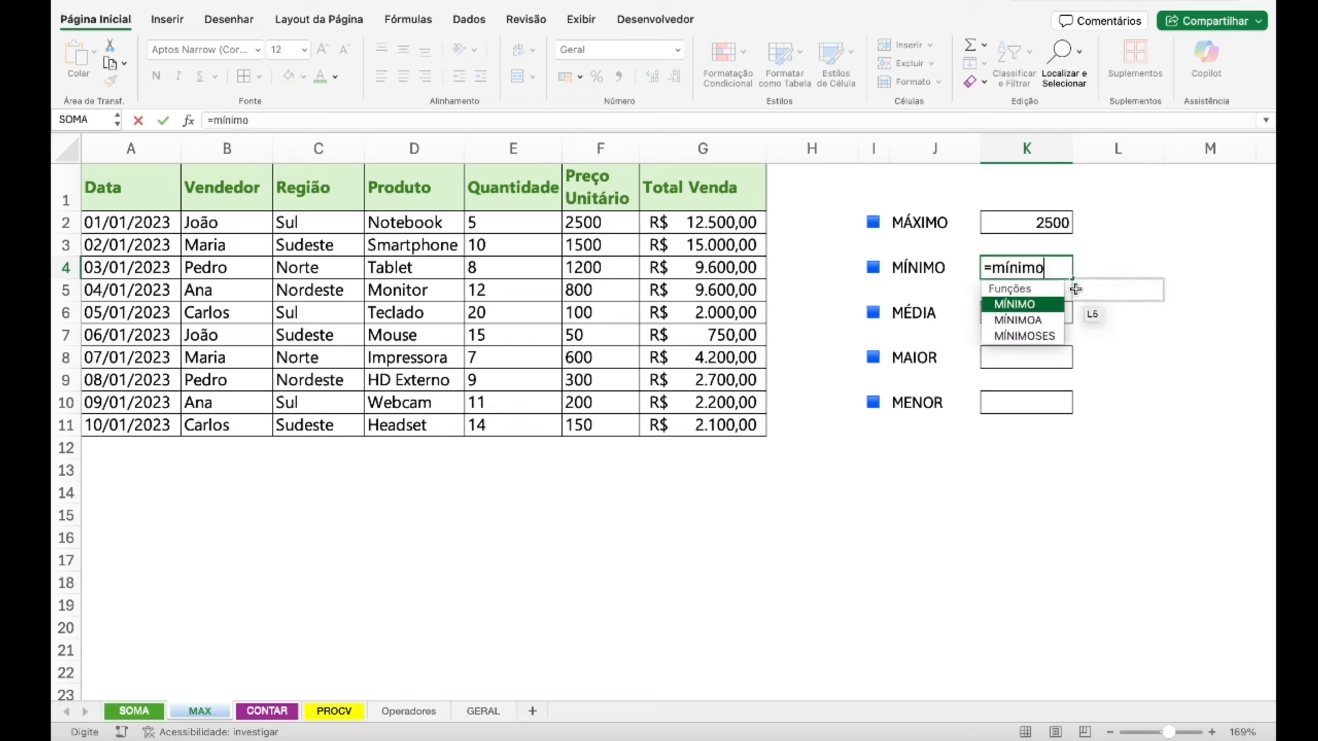
double_click(1024, 304)
left_click(1026, 312)
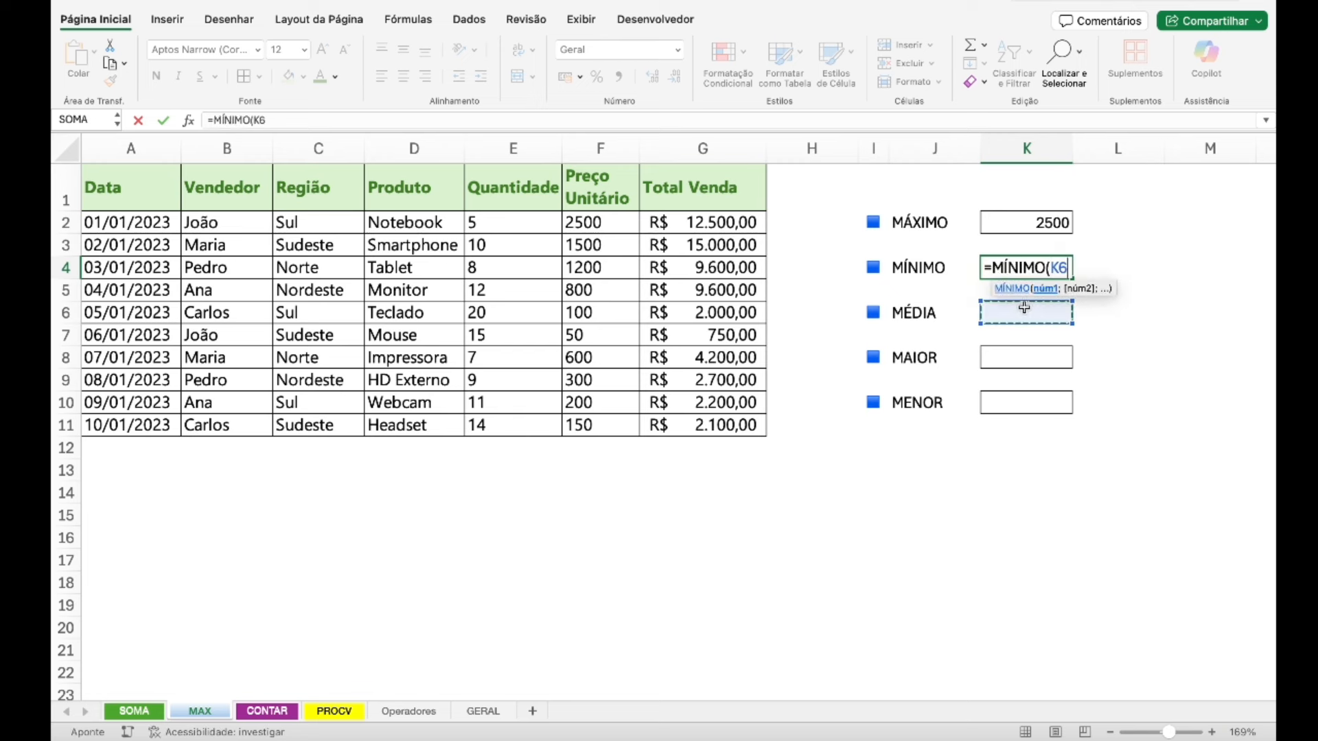
left_click(1062, 266)
key("BackSpace")
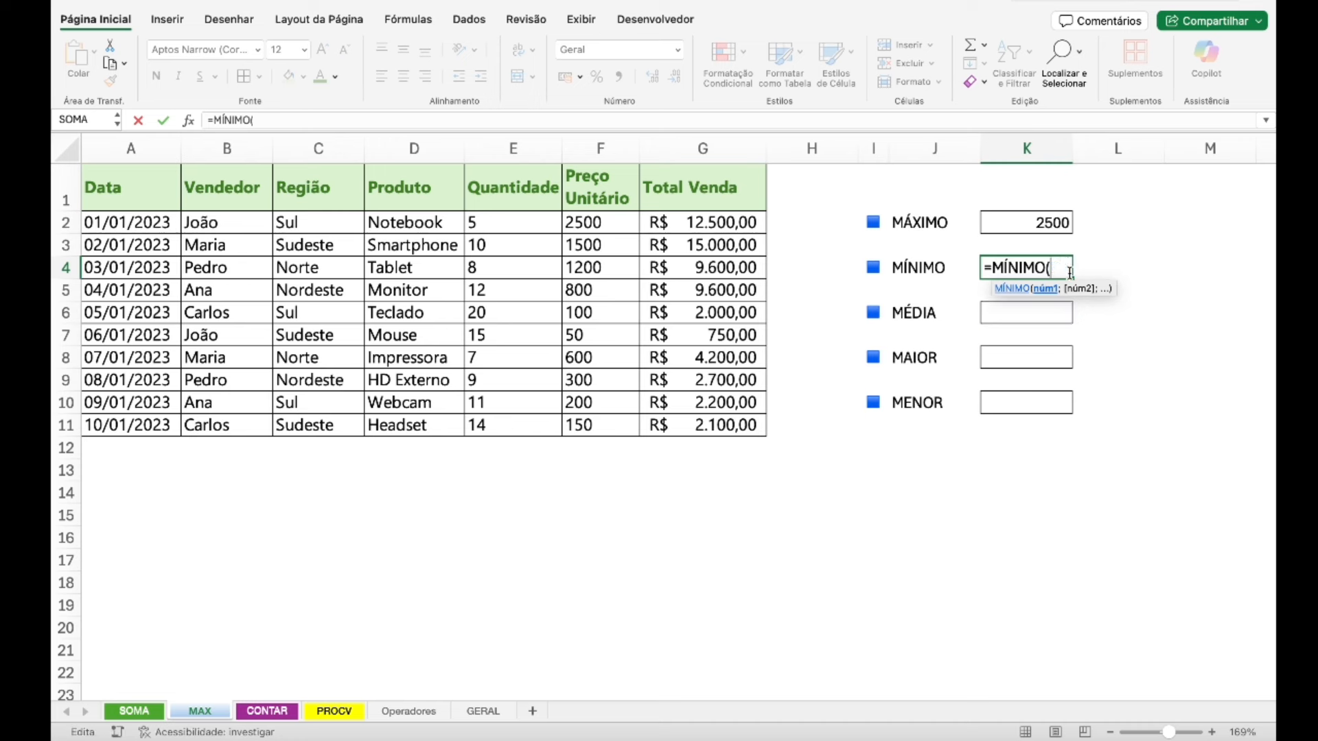
left_click_drag(1068, 277, 910, 307)
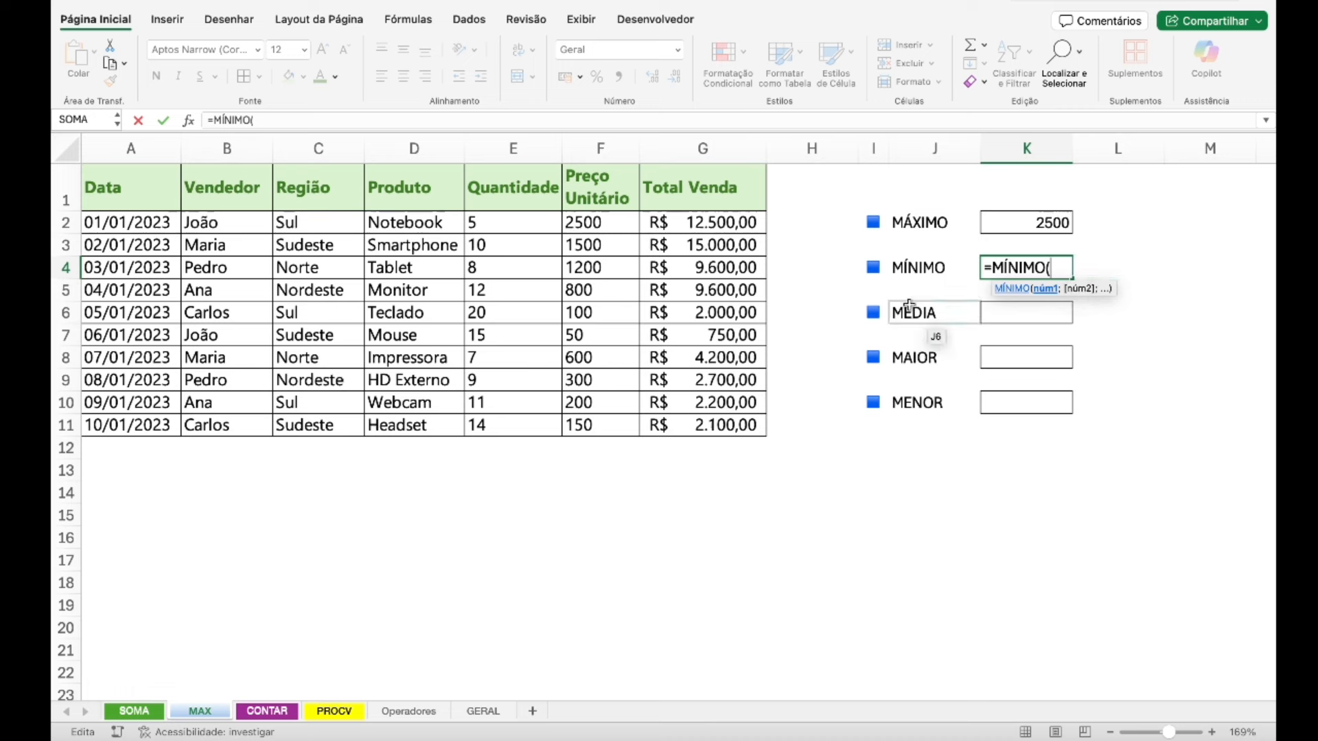
left_click_drag(528, 223, 530, 418)
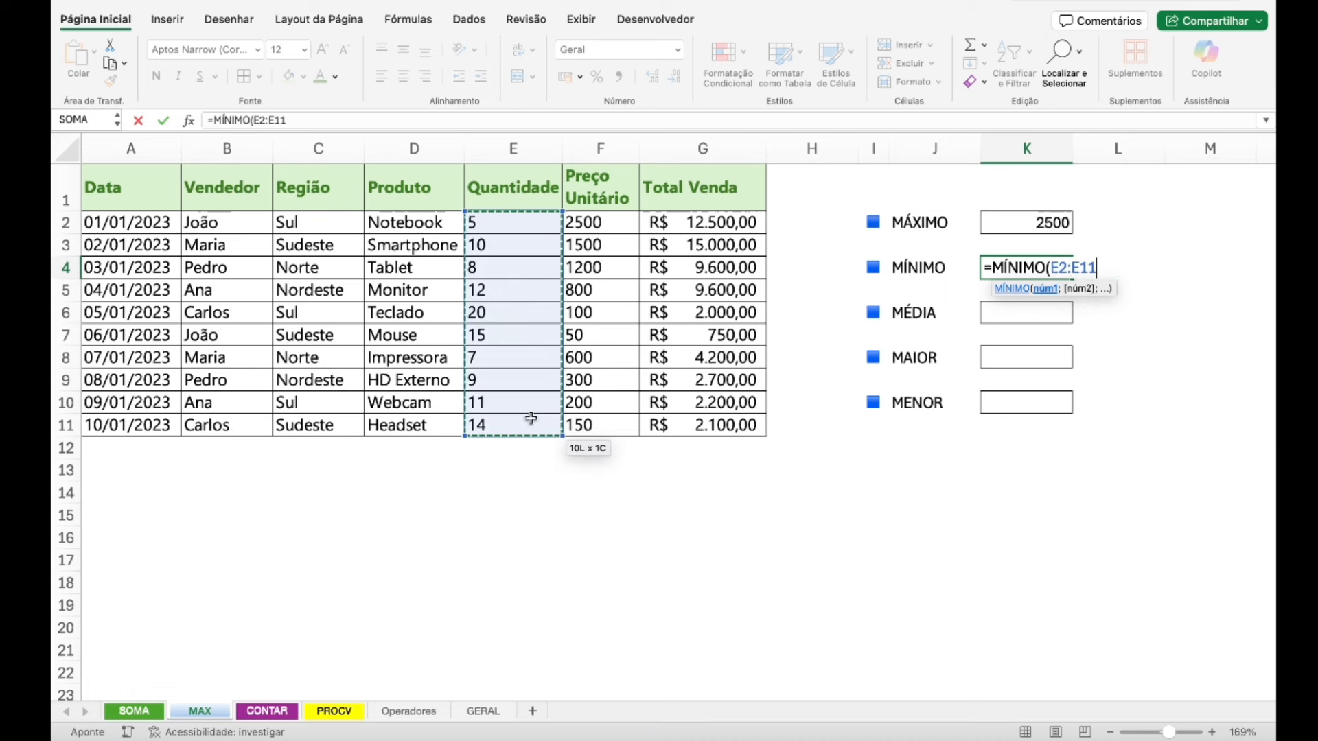
key("Return")
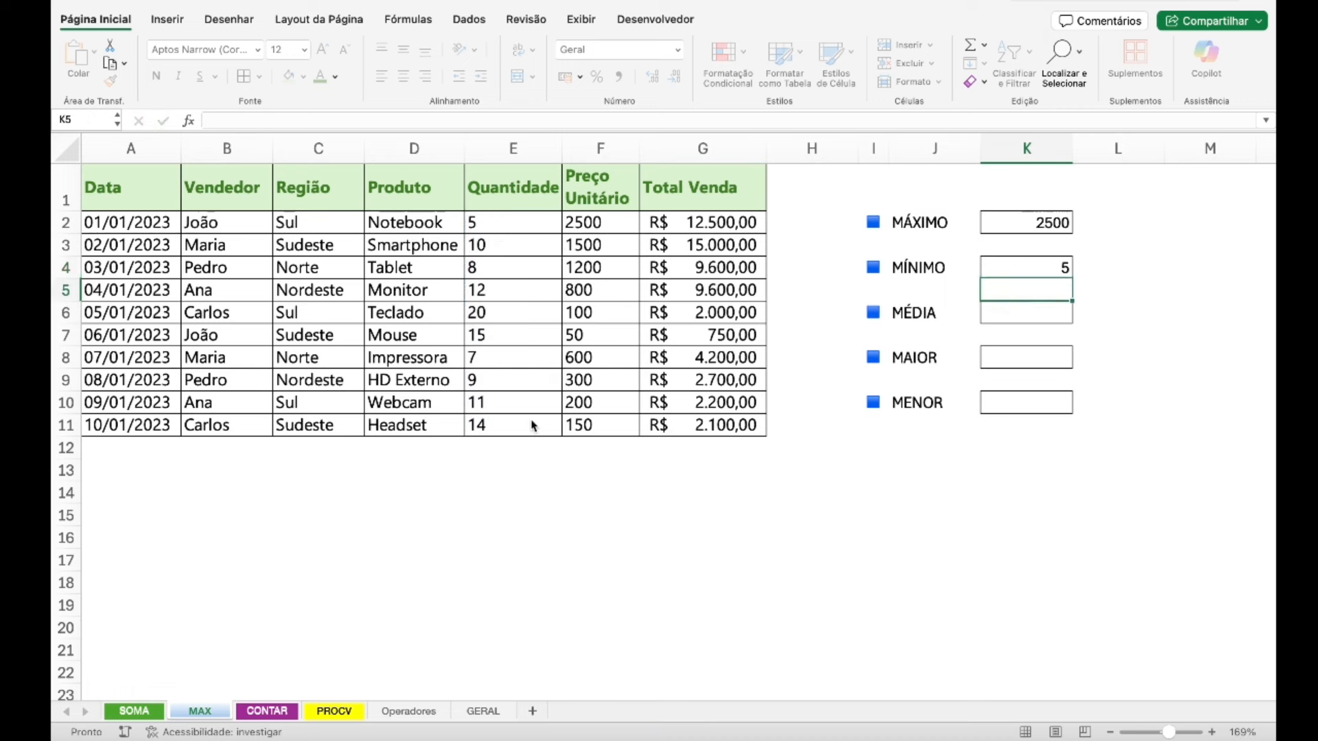
key("Up")
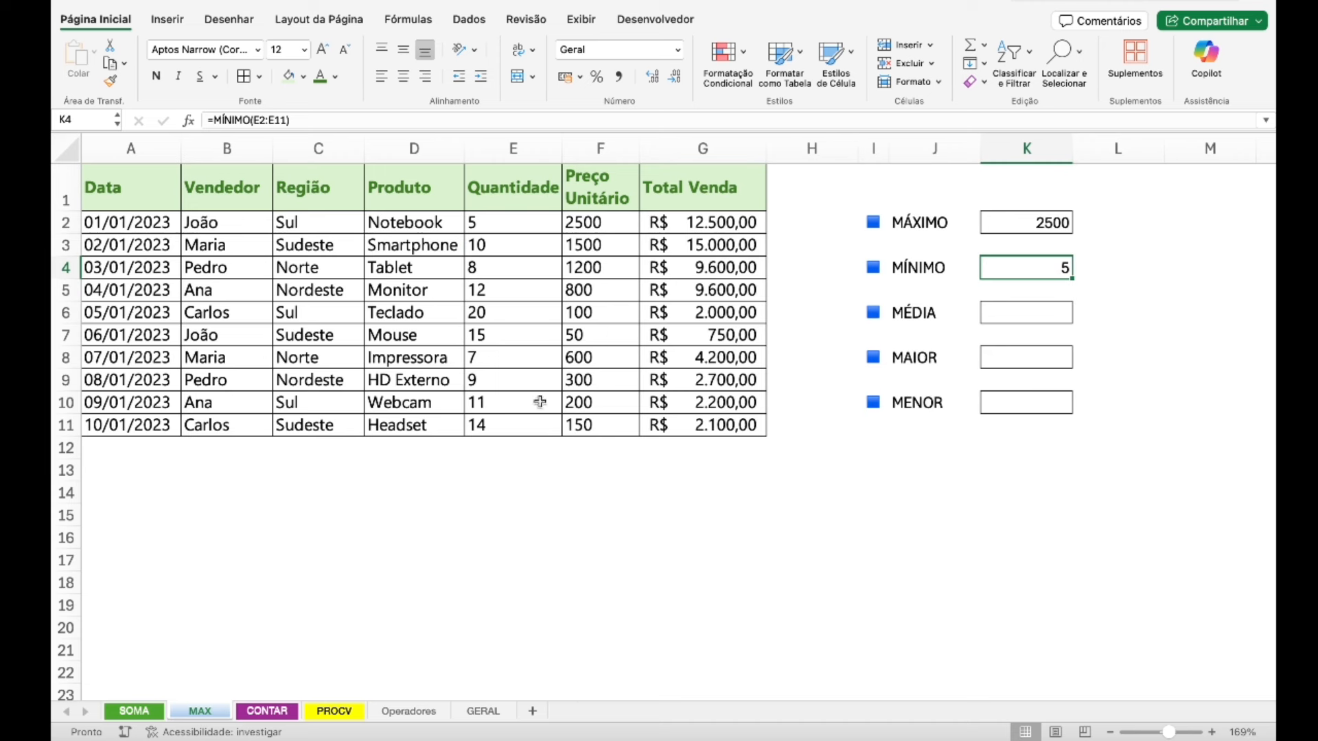
- Set the Smartphone row's Quantidade in E3 to 1 to test the MÍNIMO formula
left_click(530, 222)
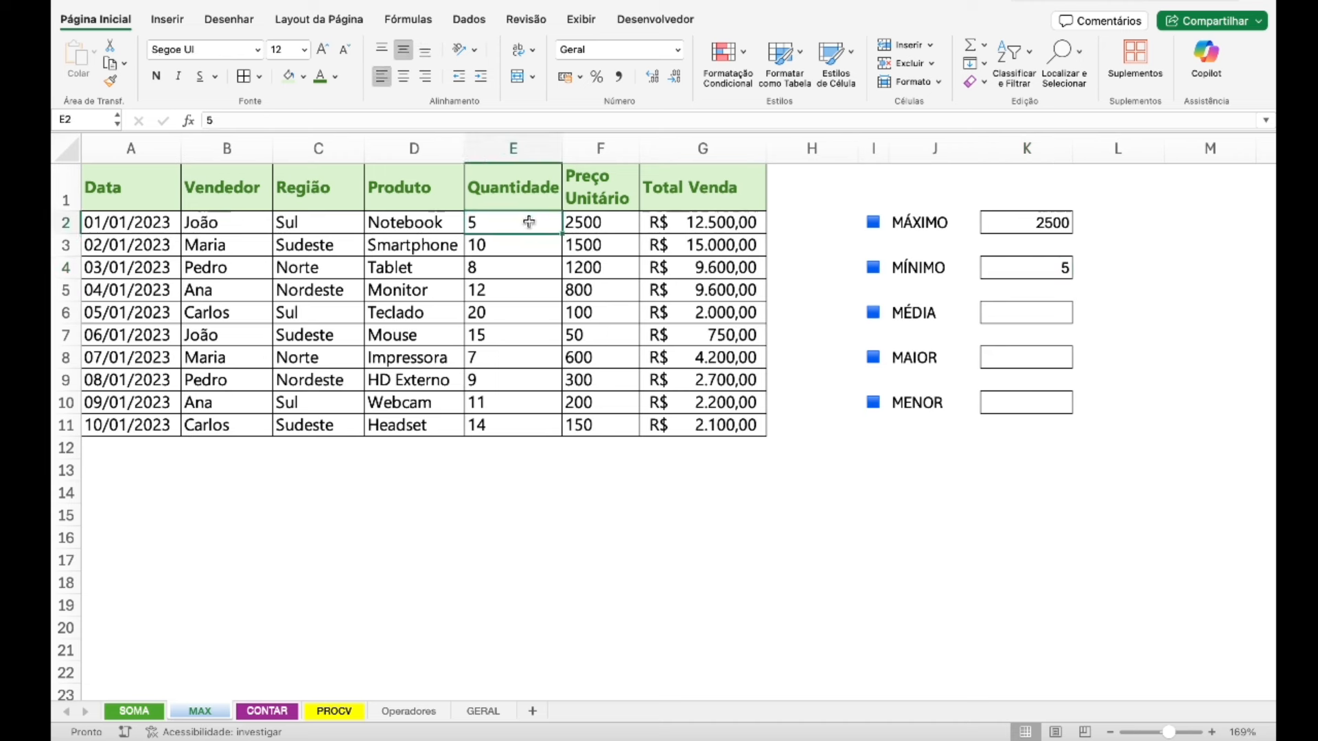
key("Down")
type("1")
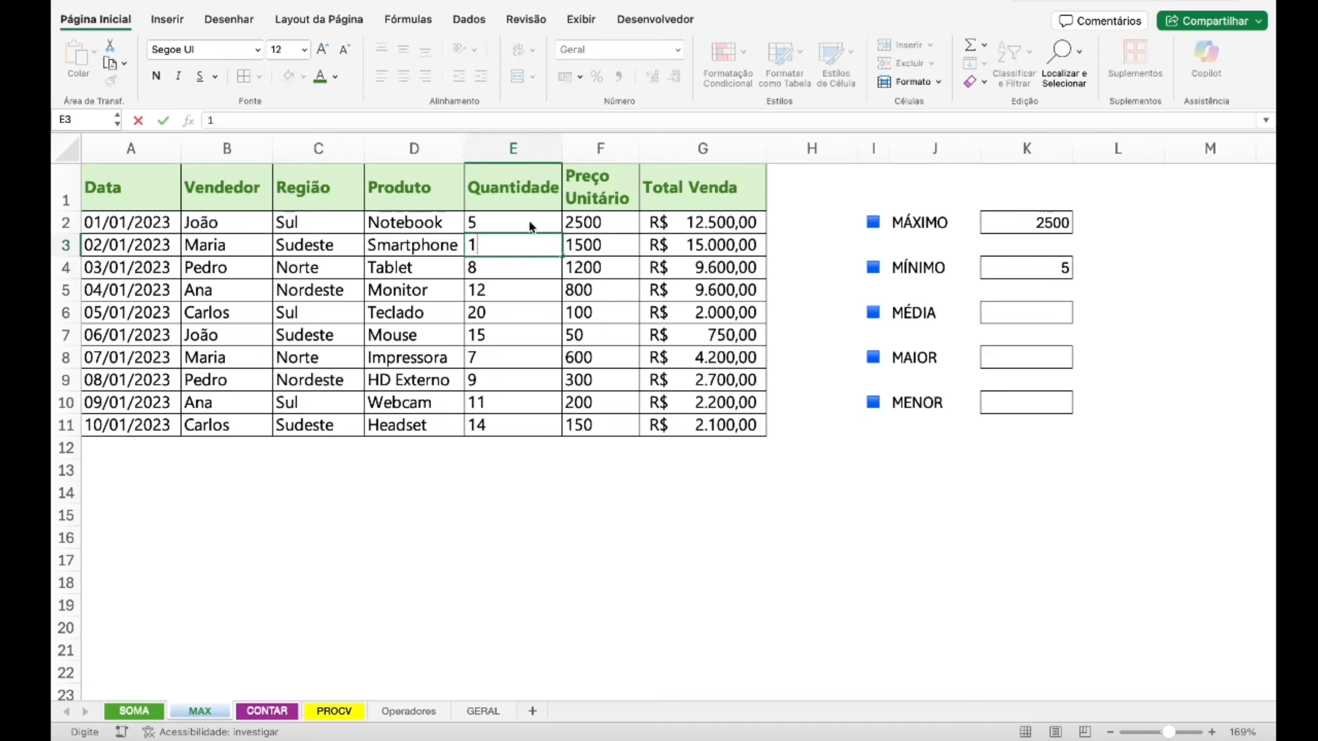
key("Return")
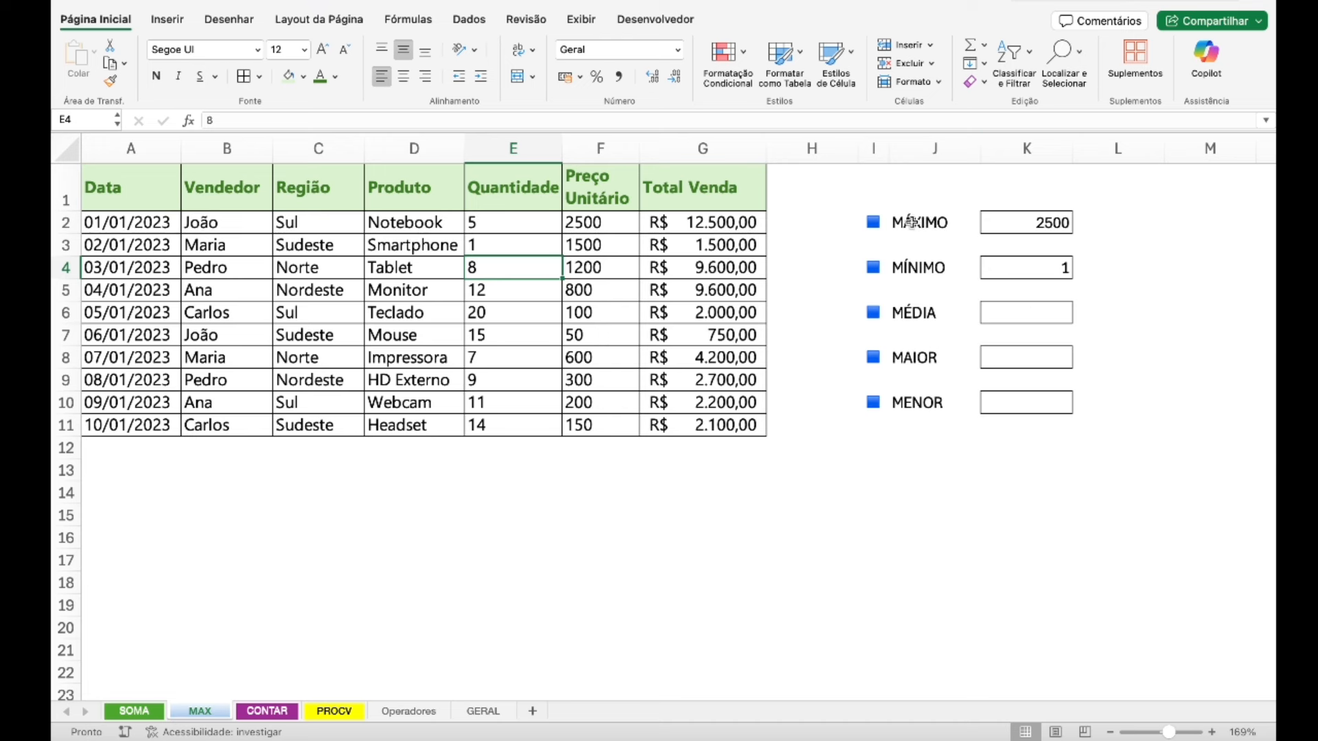
- Review the MÁXIMO, MÍNIMO, MAIOR and MENOR labels, and check the MÁXIMO formula in K2
left_click(911, 222)
left_click(915, 273)
left_click(928, 361)
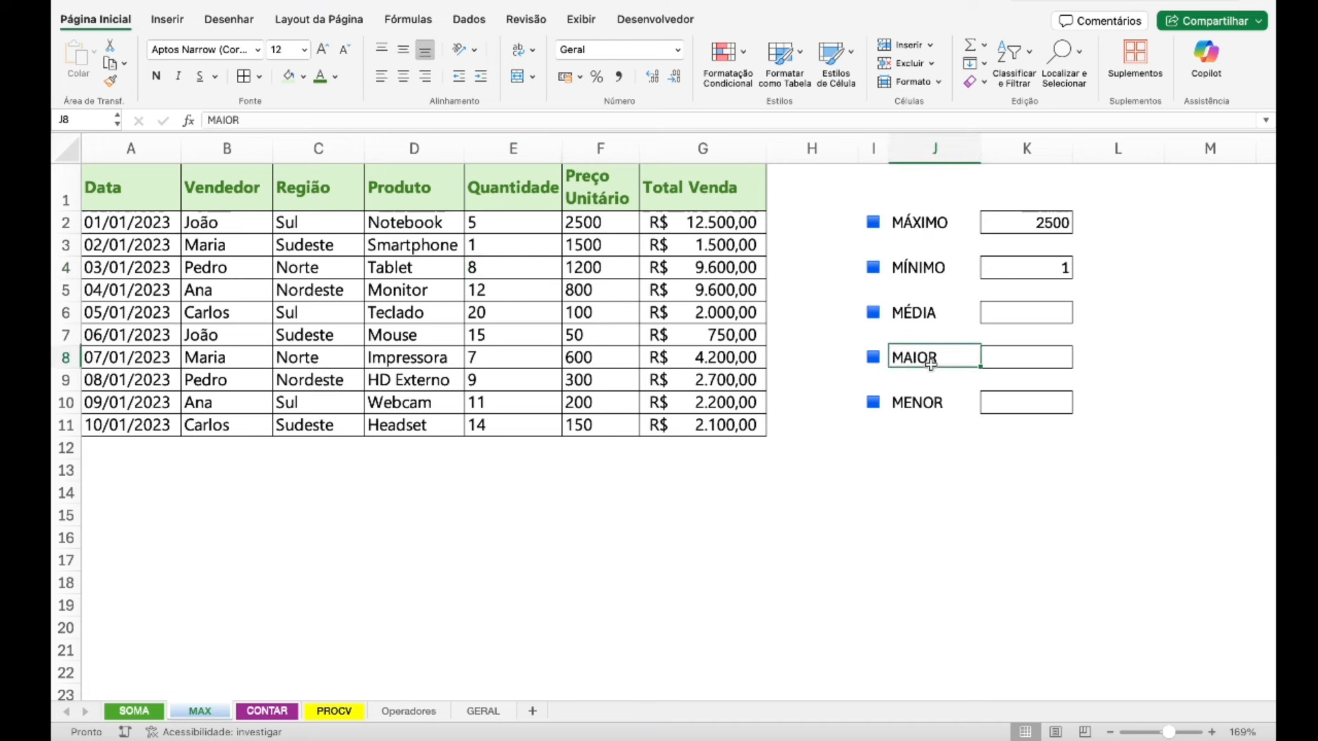
left_click(923, 403)
left_click(1027, 221)
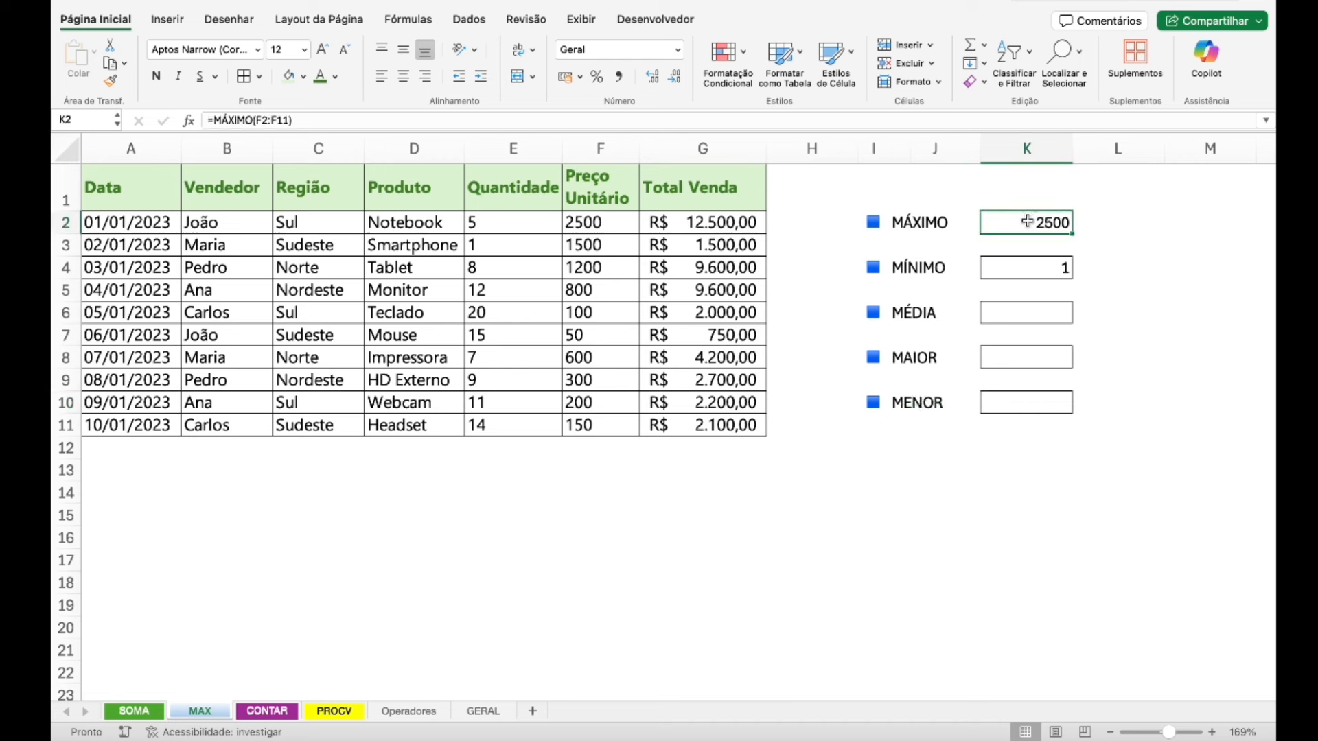
- Enter a MAIOR formula in K8 over the Preço Unitário values F2:F11 with k set to 1
left_click(1011, 361)
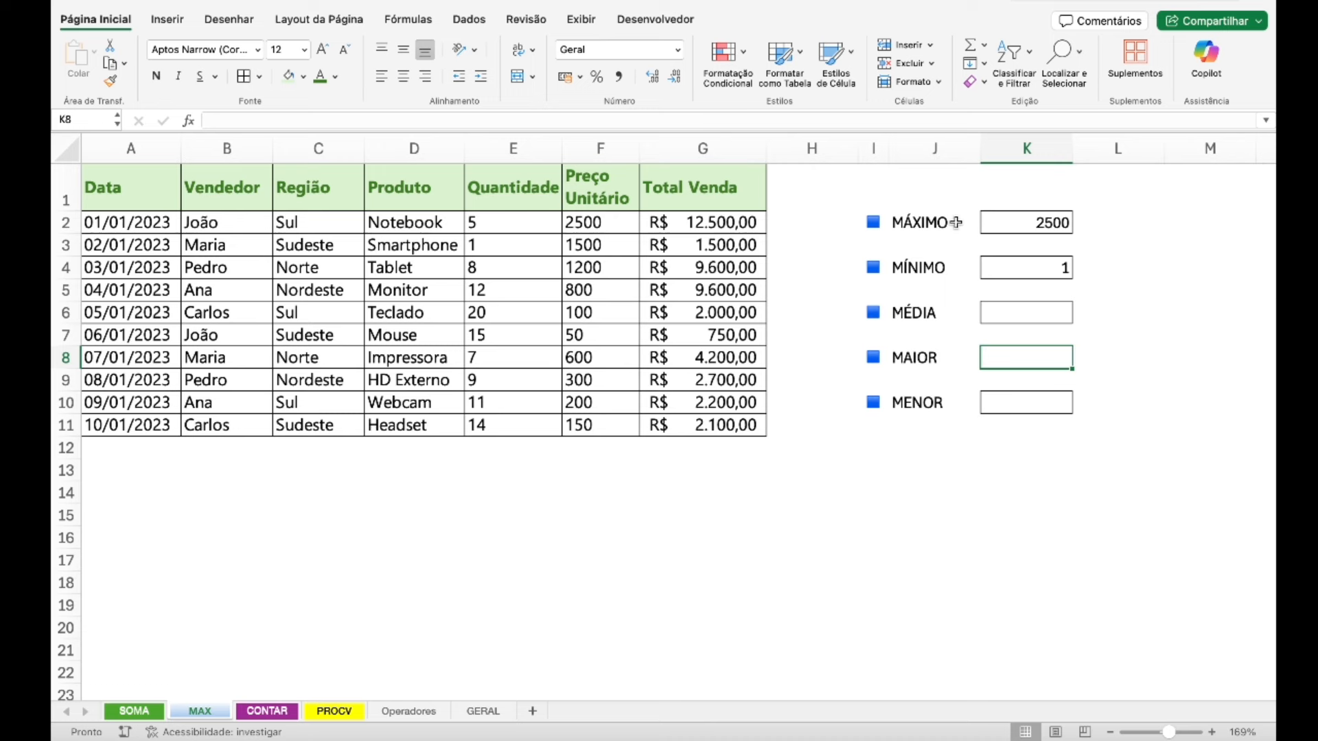
type("=m")
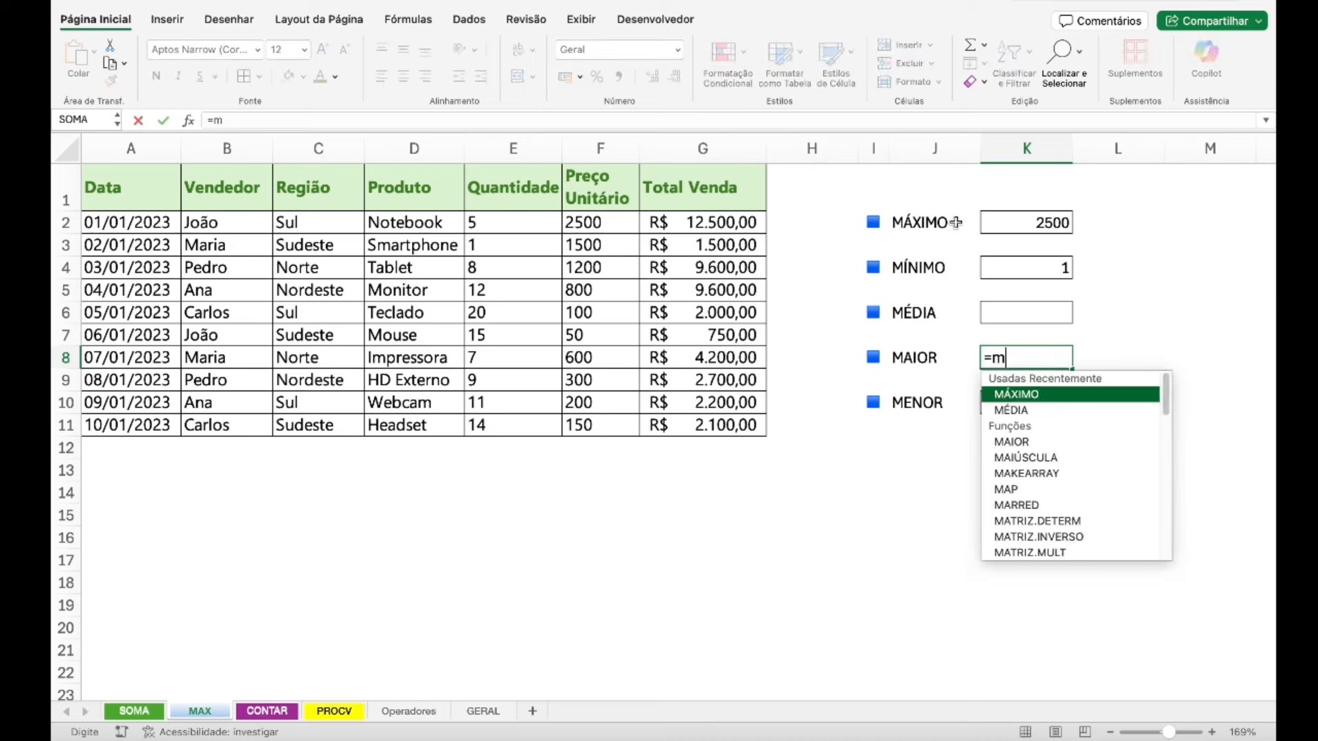
type("aior(")
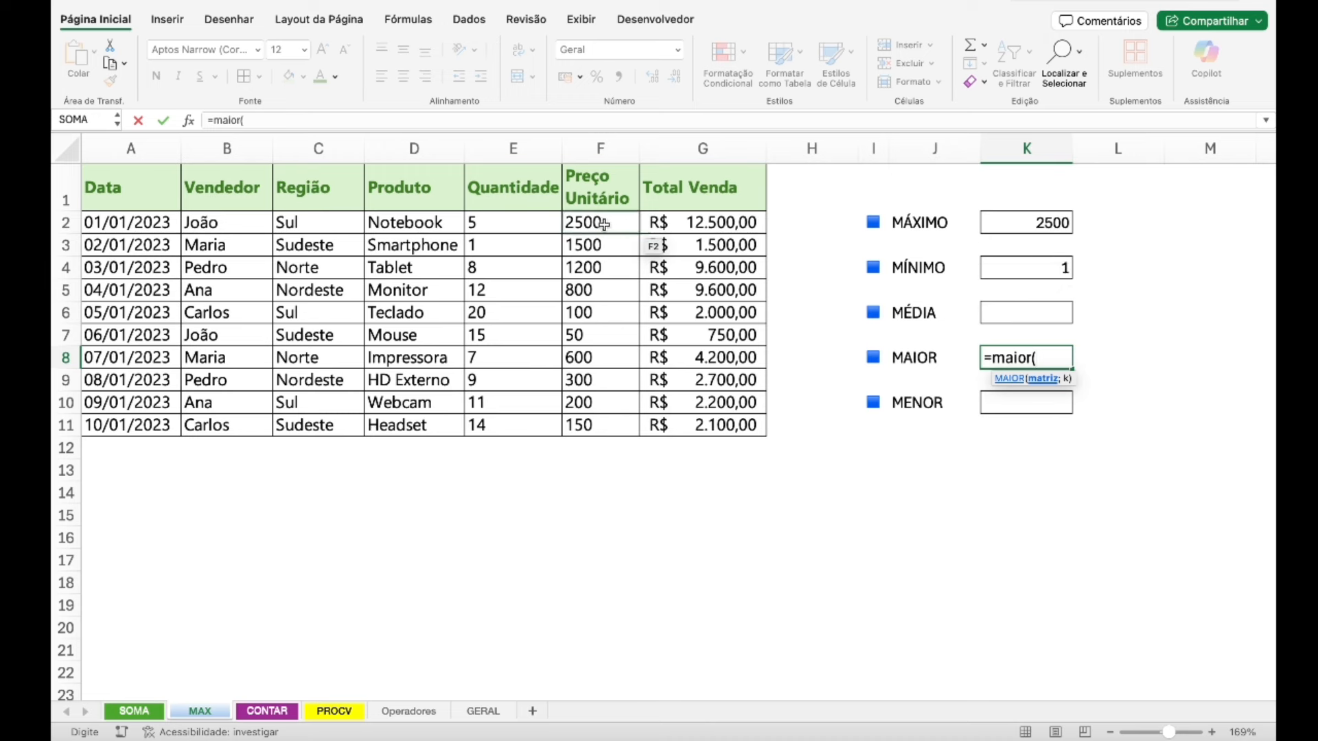
left_click_drag(604, 224, 596, 415)
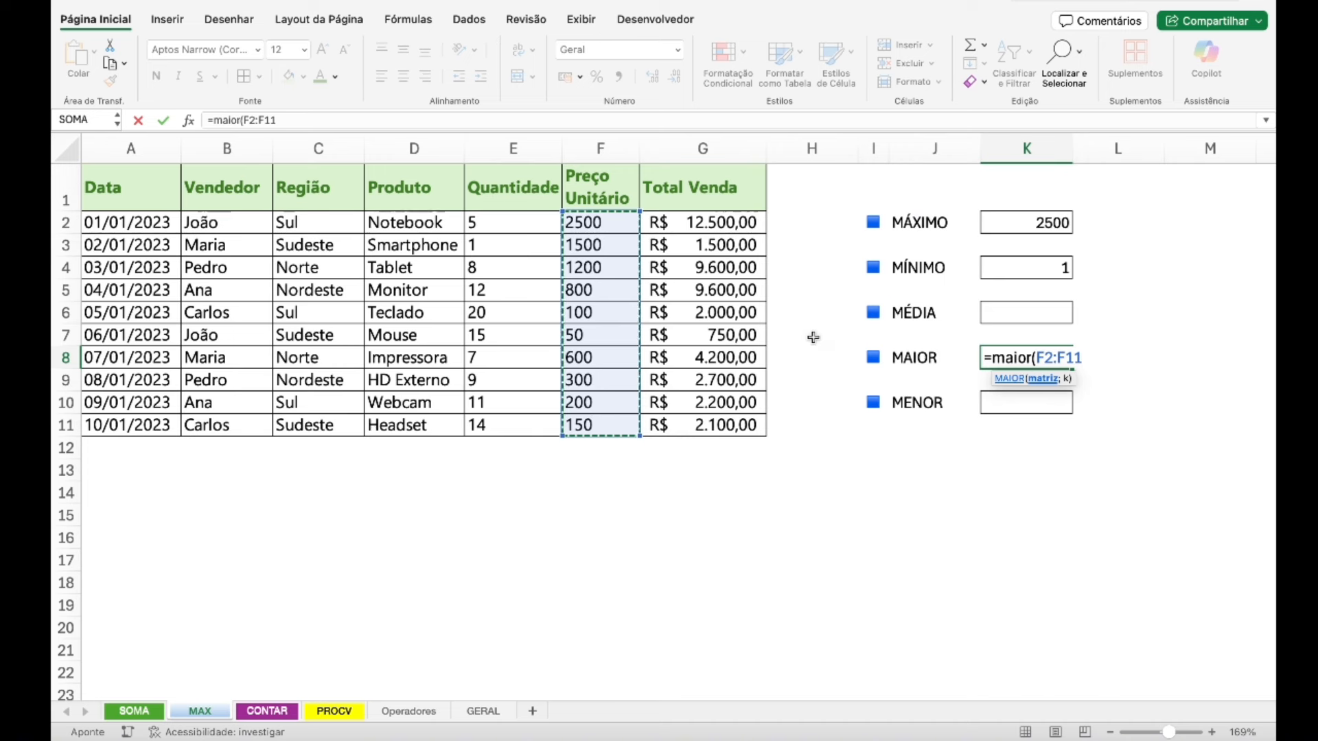
type(";")
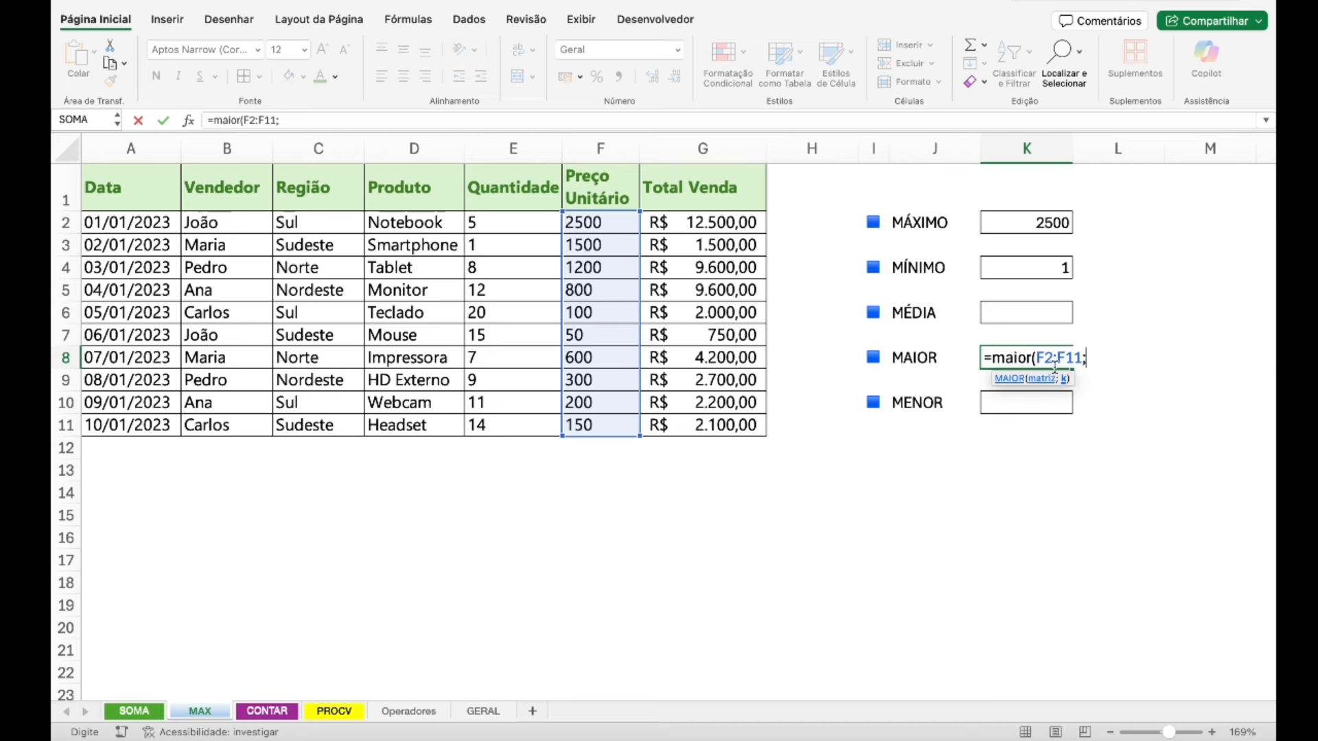
type(")")
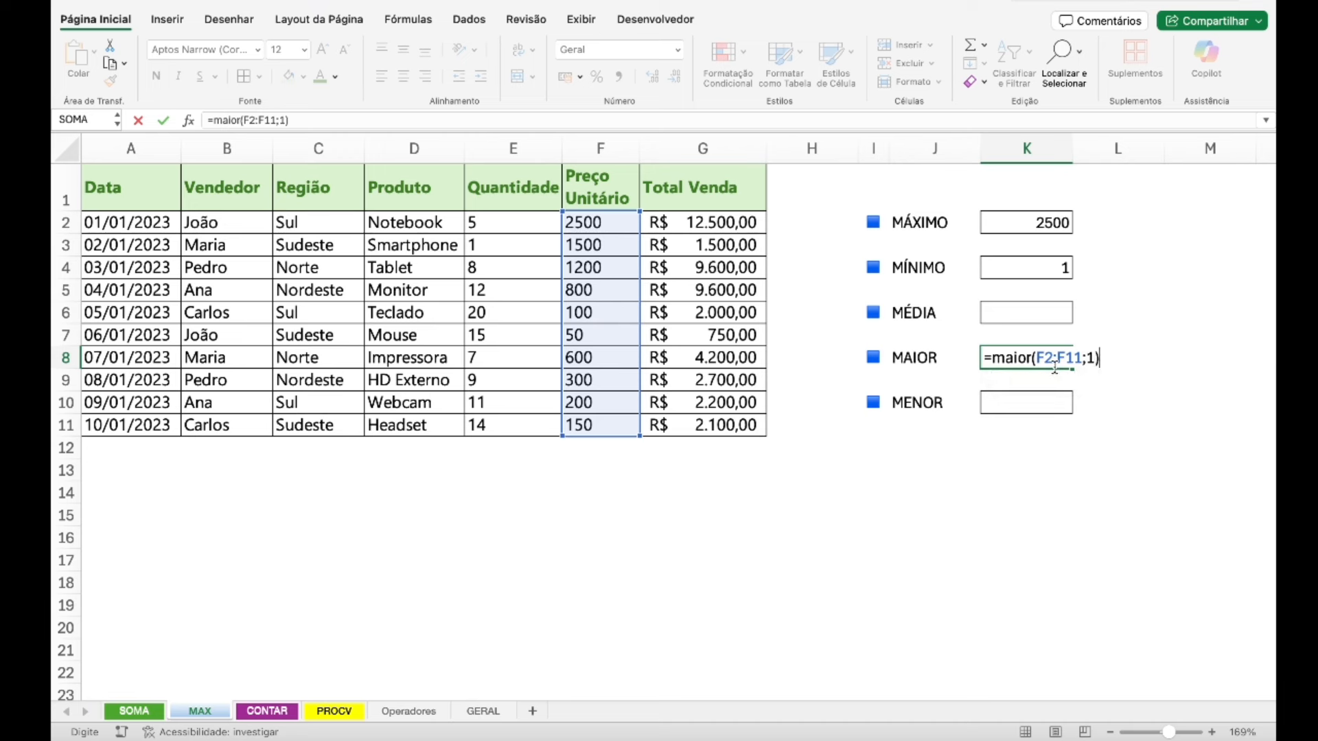
key("Return")
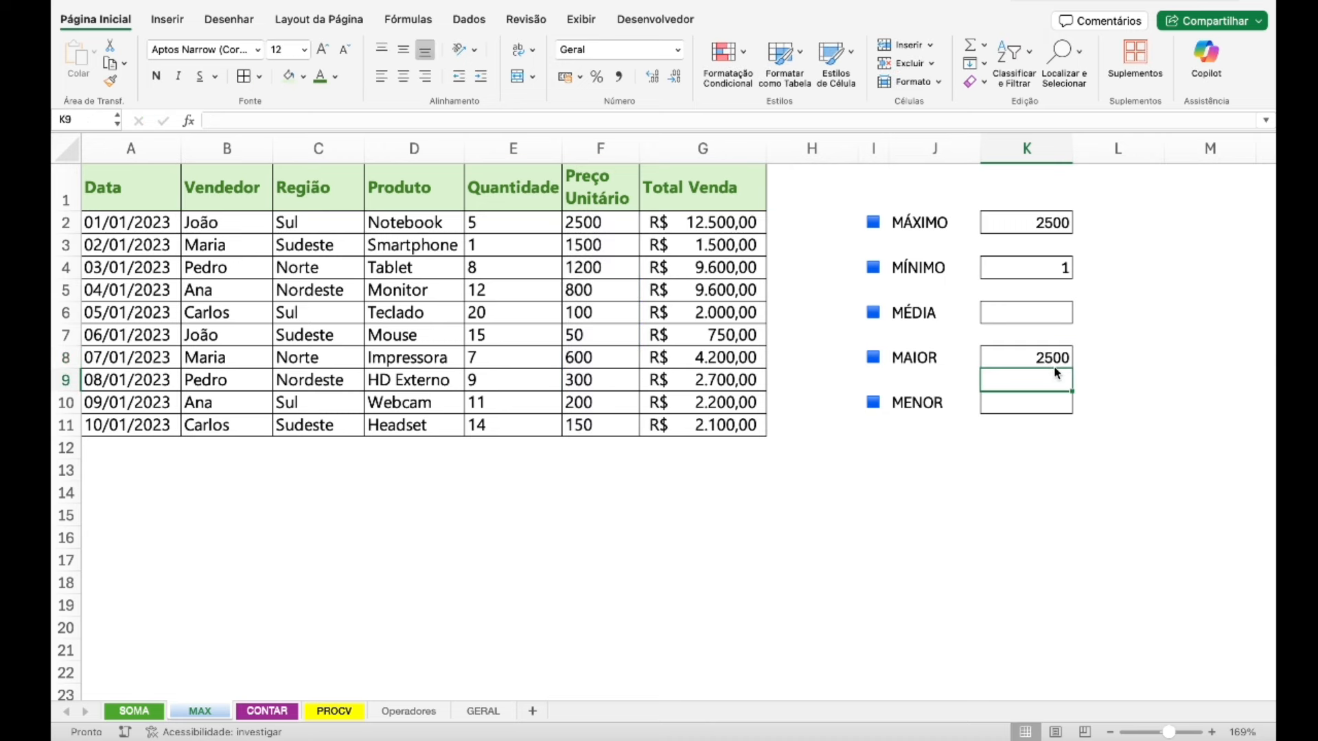
- Change the k argument of the MAIOR formula in K8 to 2 for the second-largest price
left_click(1055, 367)
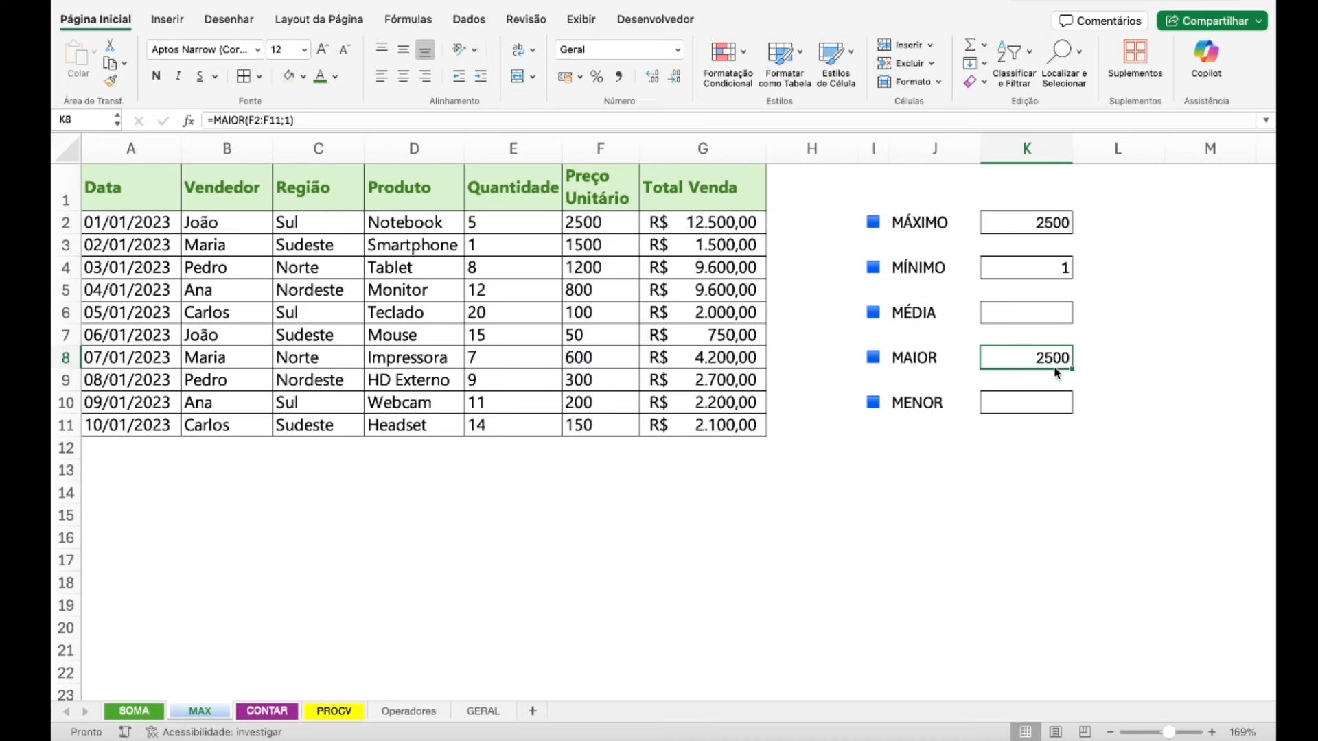
left_click(292, 120)
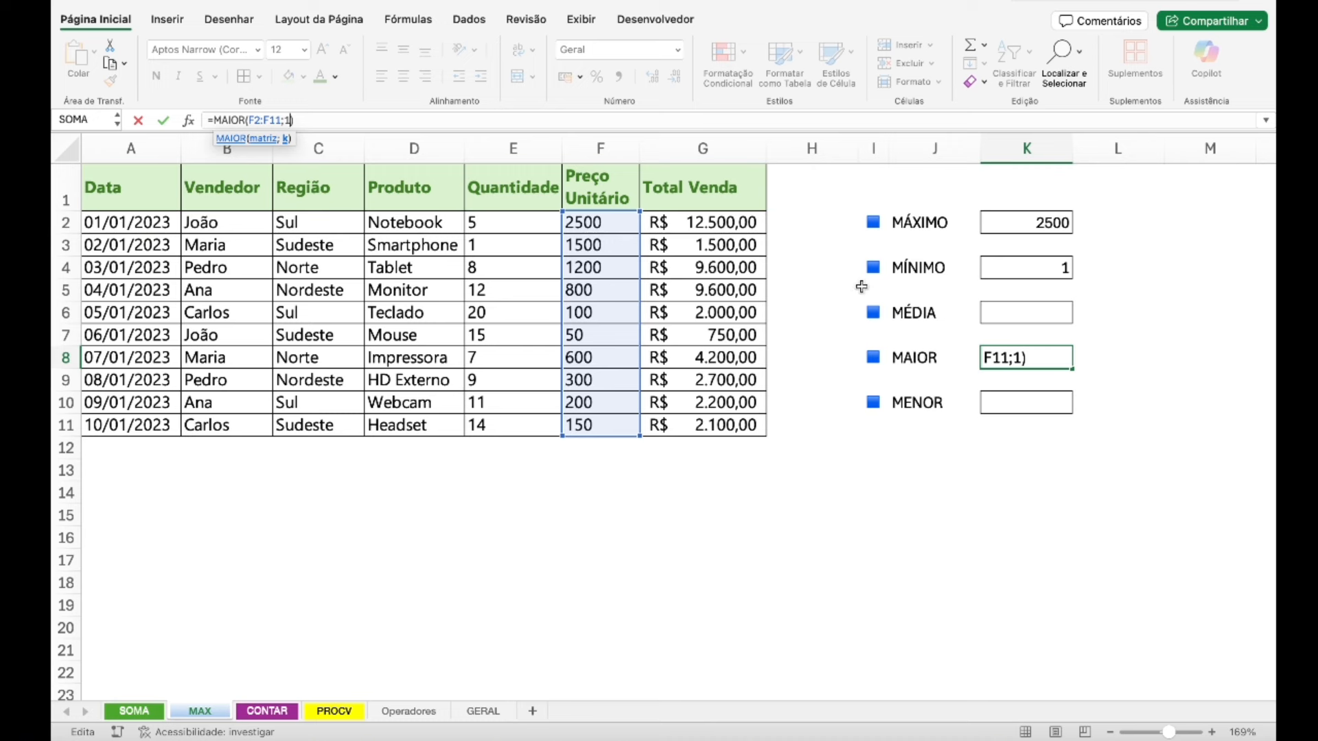
key("BackSpace")
type("2")
key("Return")
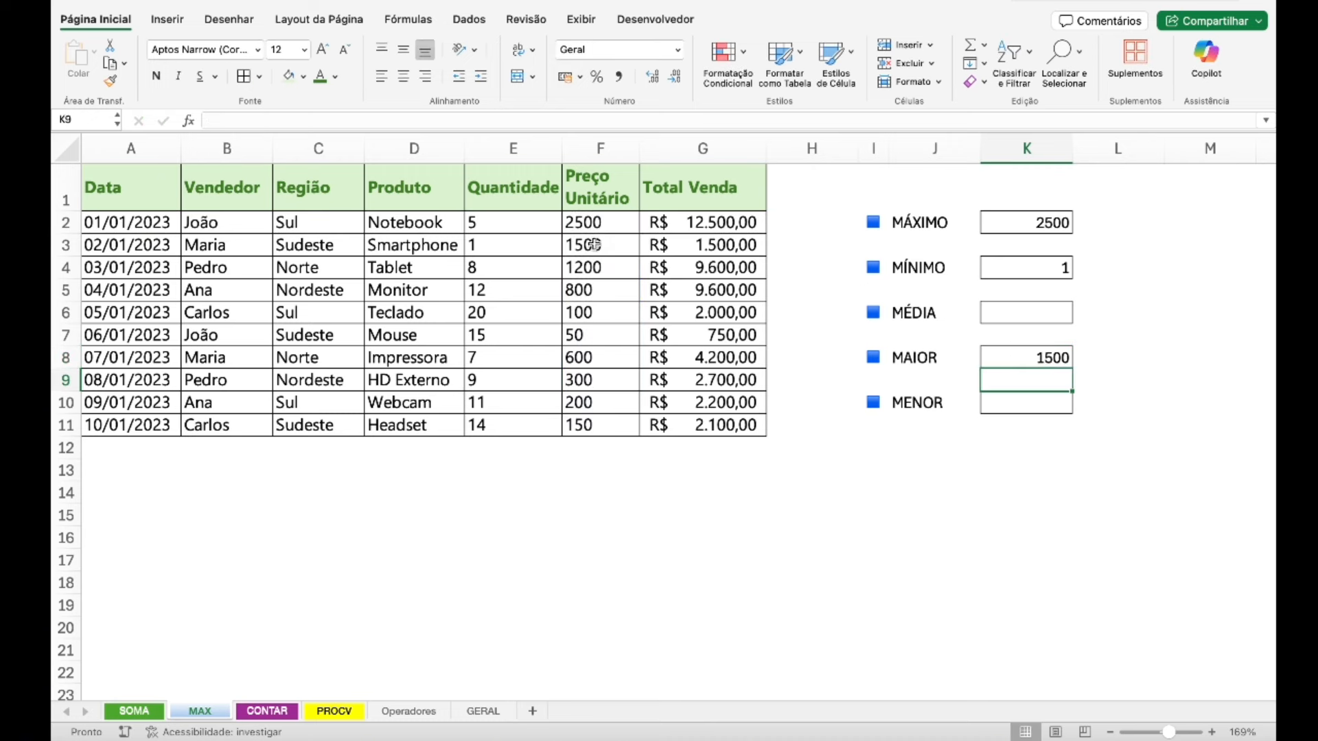
- Set the Smartphone row's Preço Unitário in F3 to 2450 to test the MAIOR formula
left_click(595, 245)
type("2450")
key("Return")
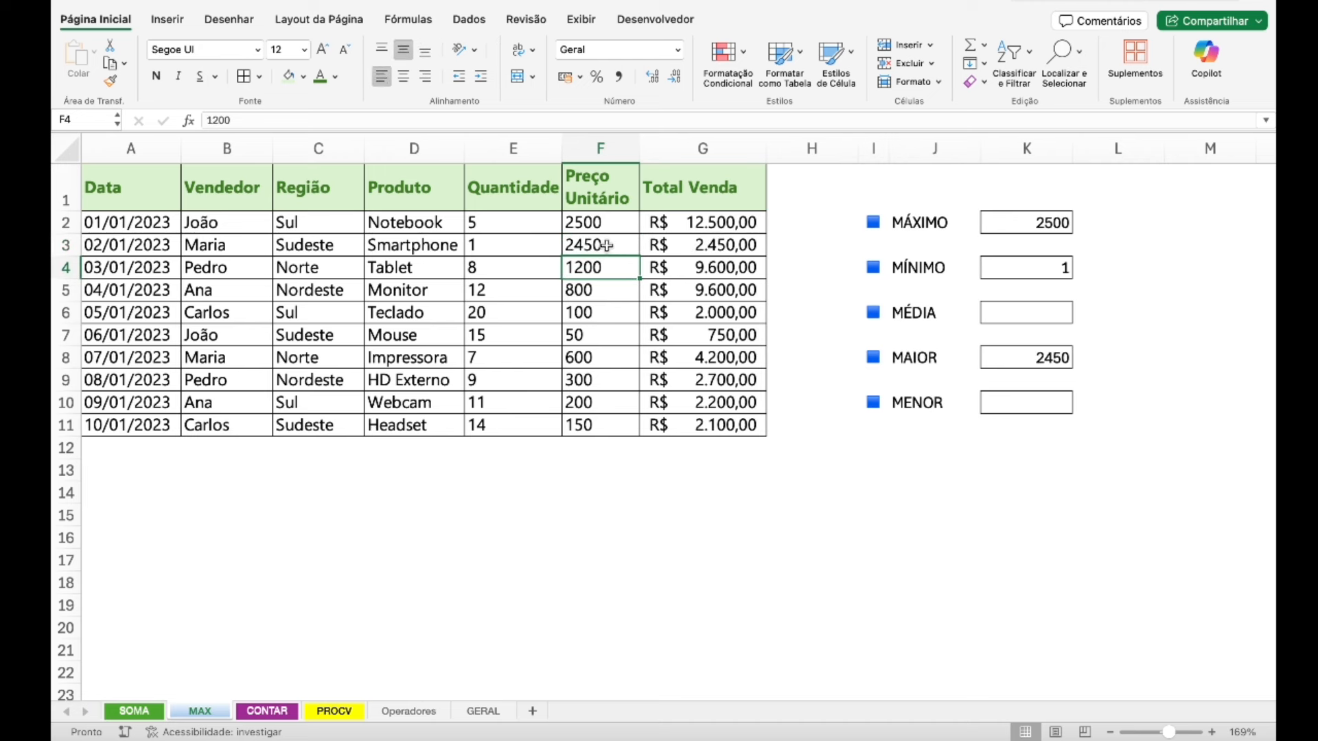
- Change the k argument of the MAIOR formula in K8 to 3 for the third-largest price
left_click(1024, 360)
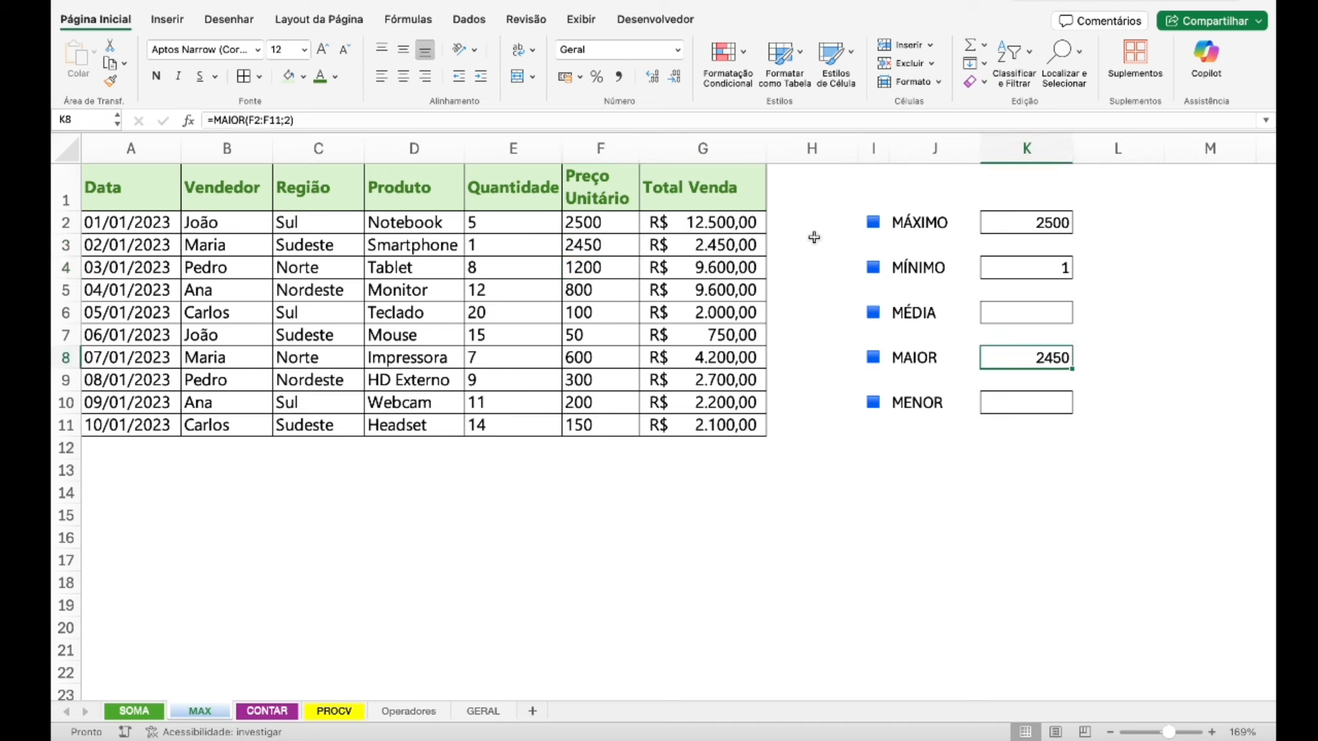
left_click(353, 125)
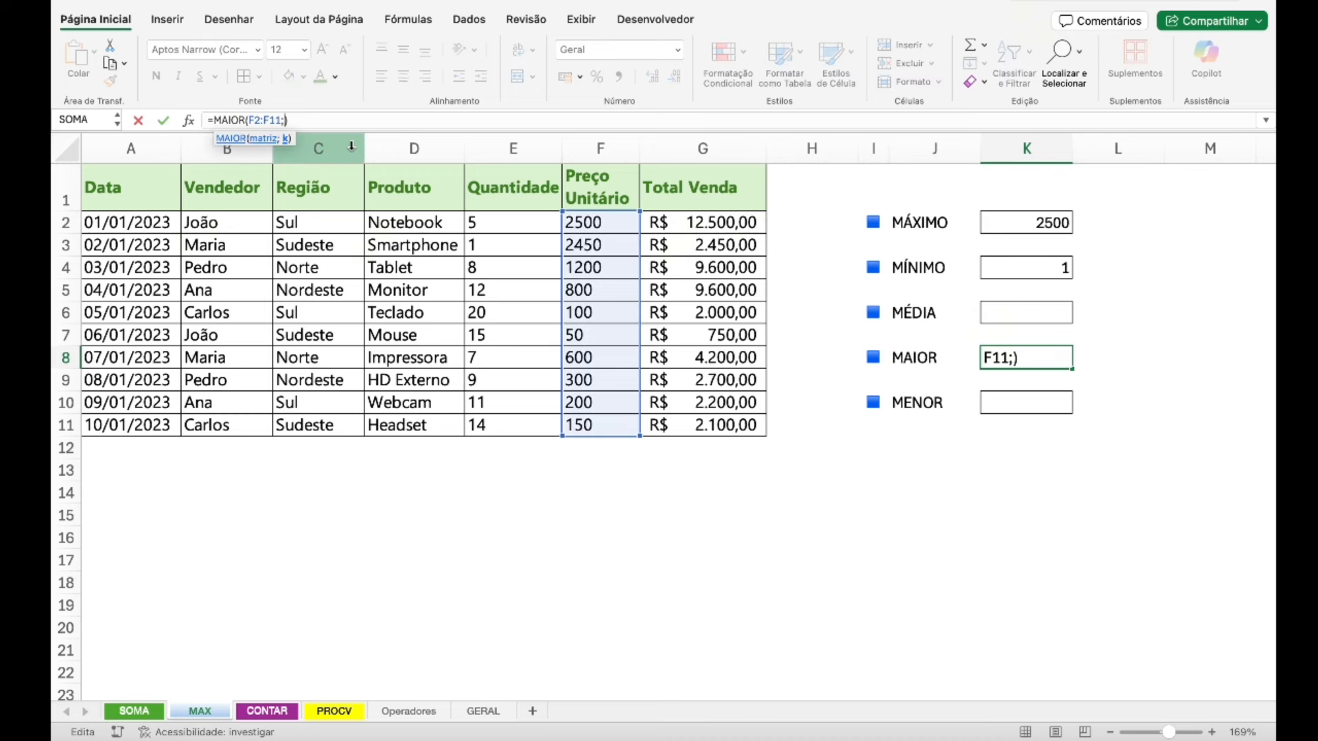
type("3")
key("Return")
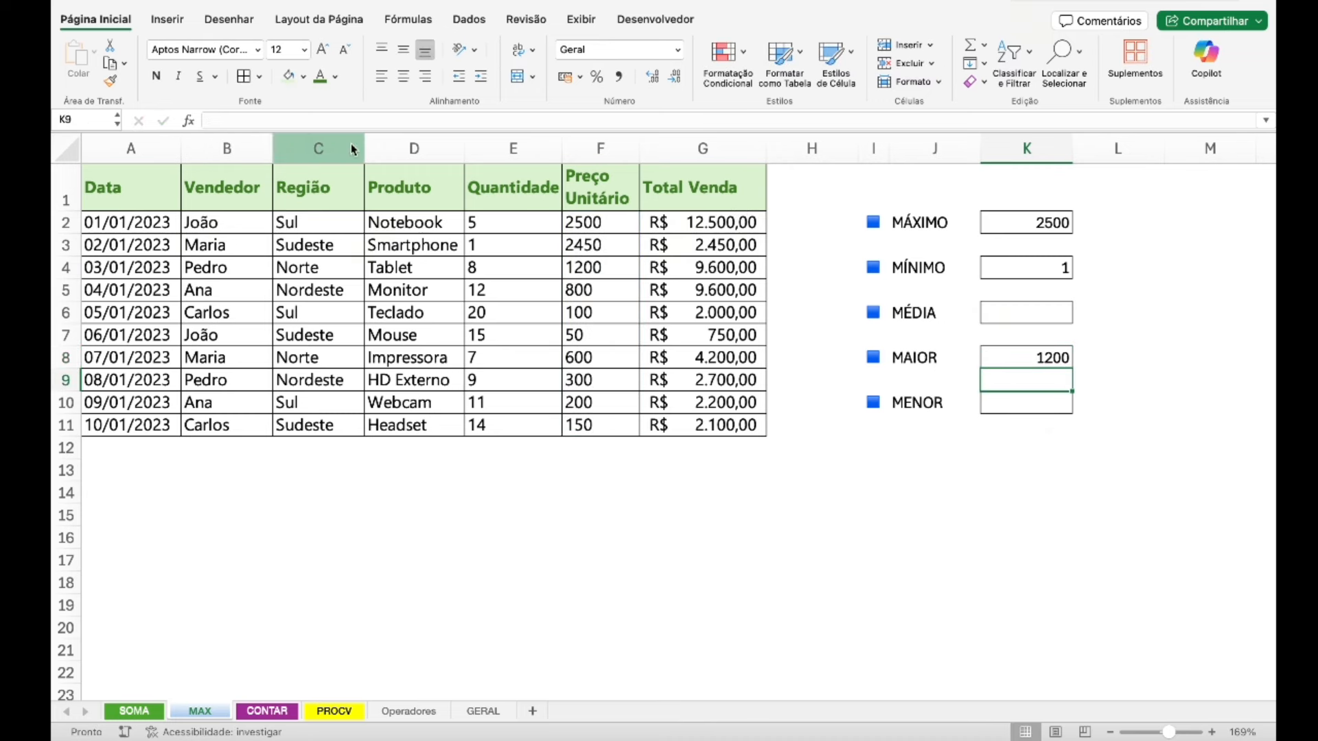
- Set the k argument of the MAIOR formula in K8 back to 1, and reselect the cell
left_click(1035, 359)
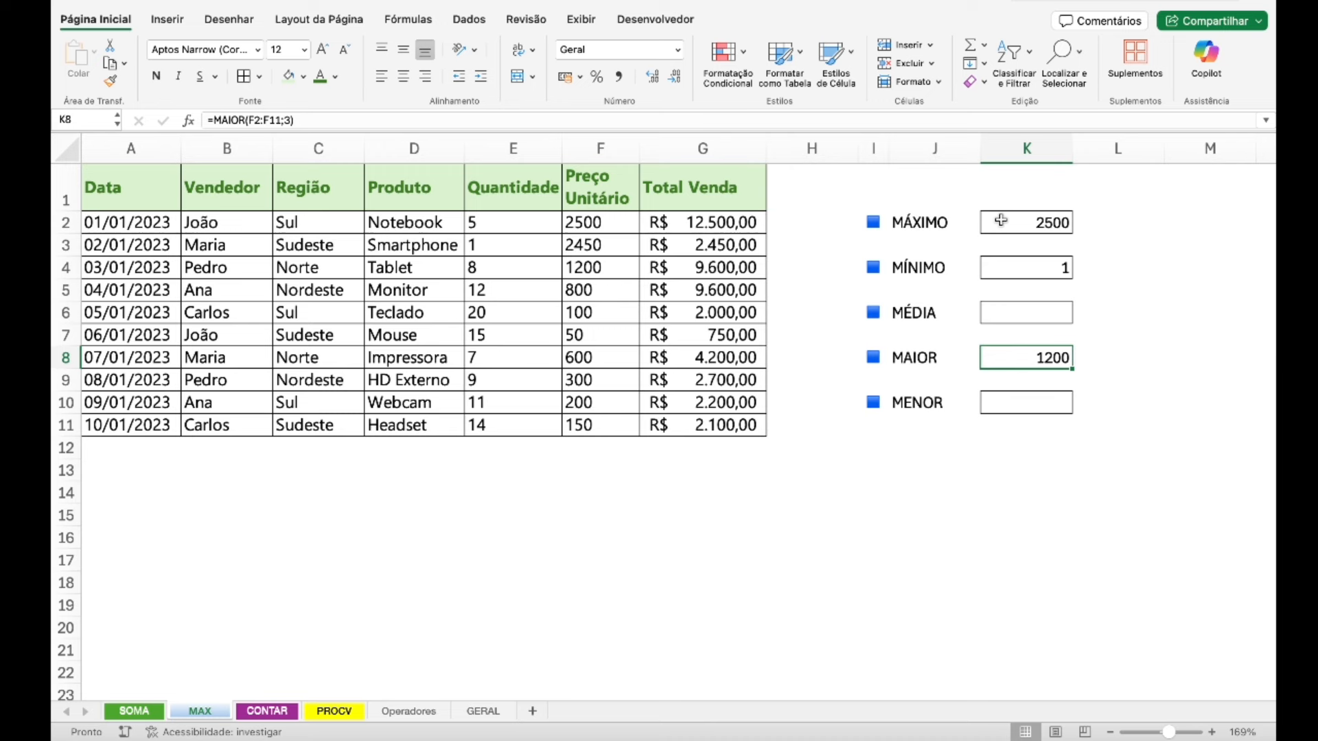
double_click(1022, 358)
double_click(1097, 358)
type("1")
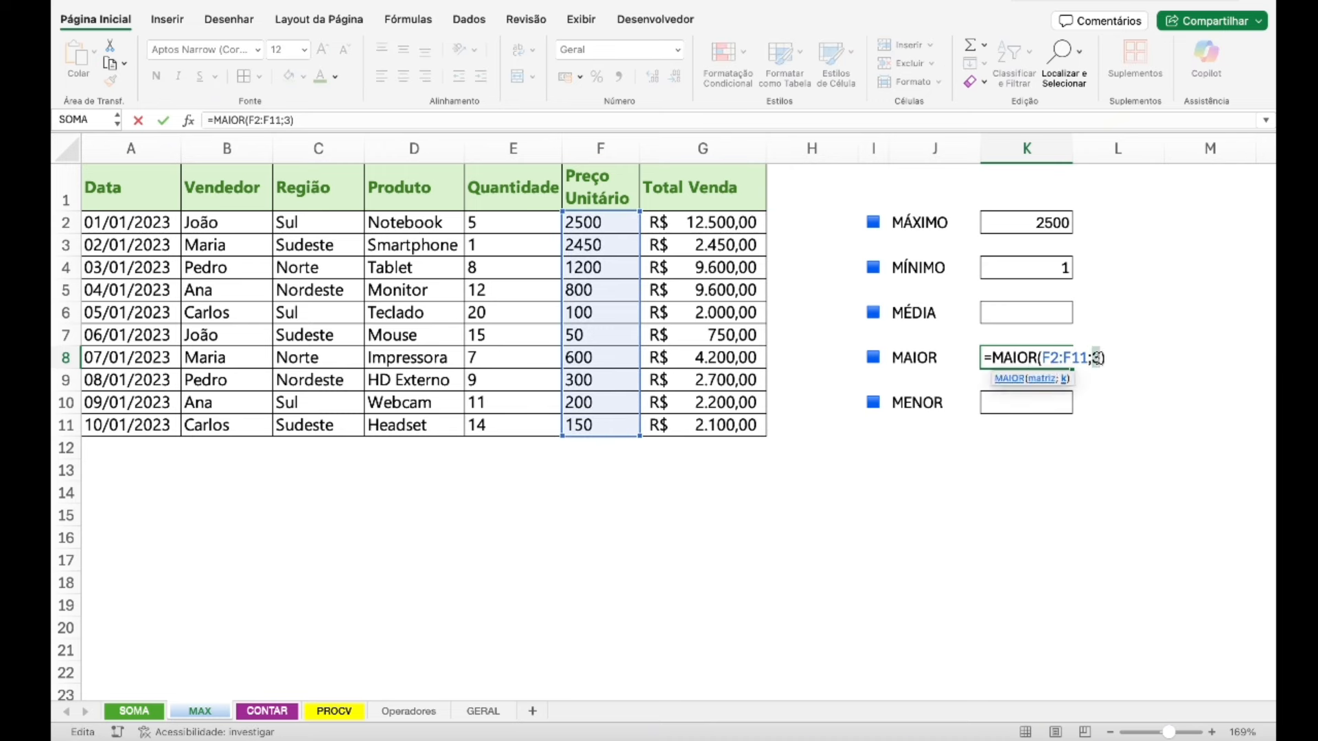
key("Return")
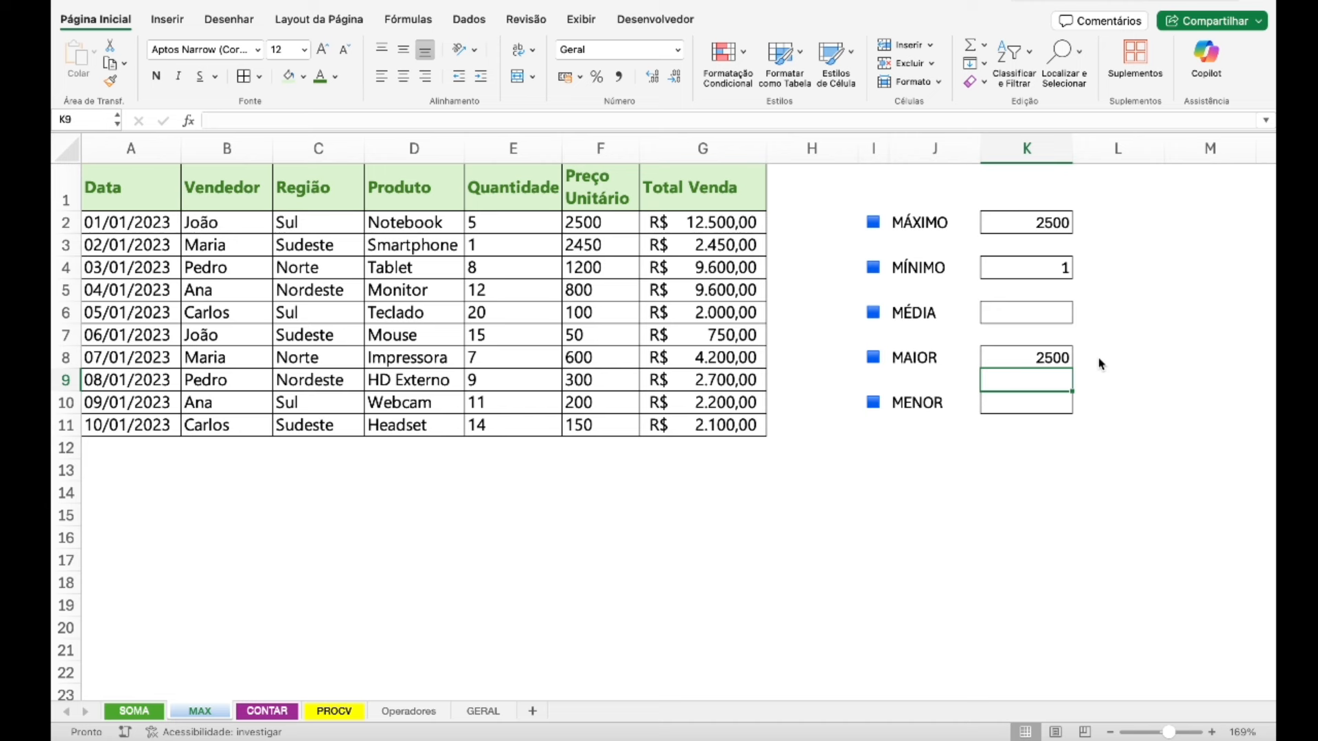
key("Up")
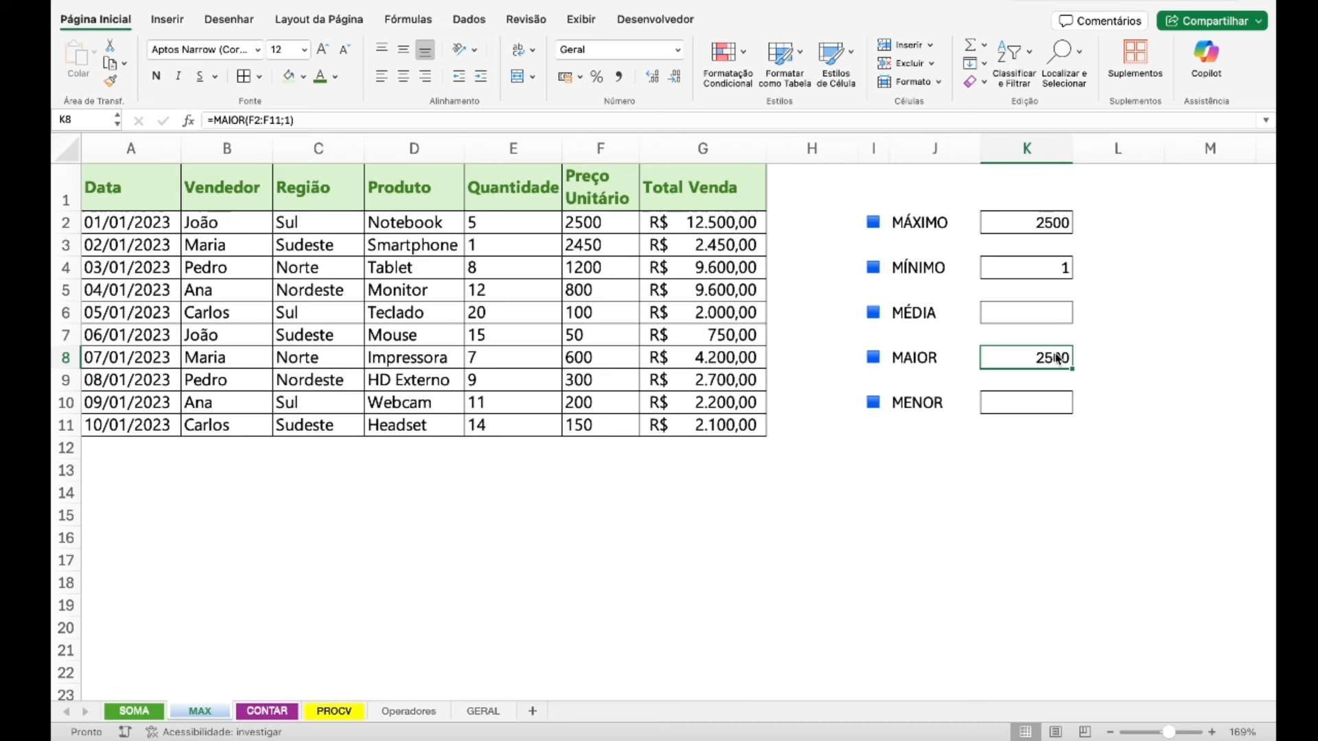
- Check which range the MÍNIMO formula in K4 uses
left_click(1033, 406)
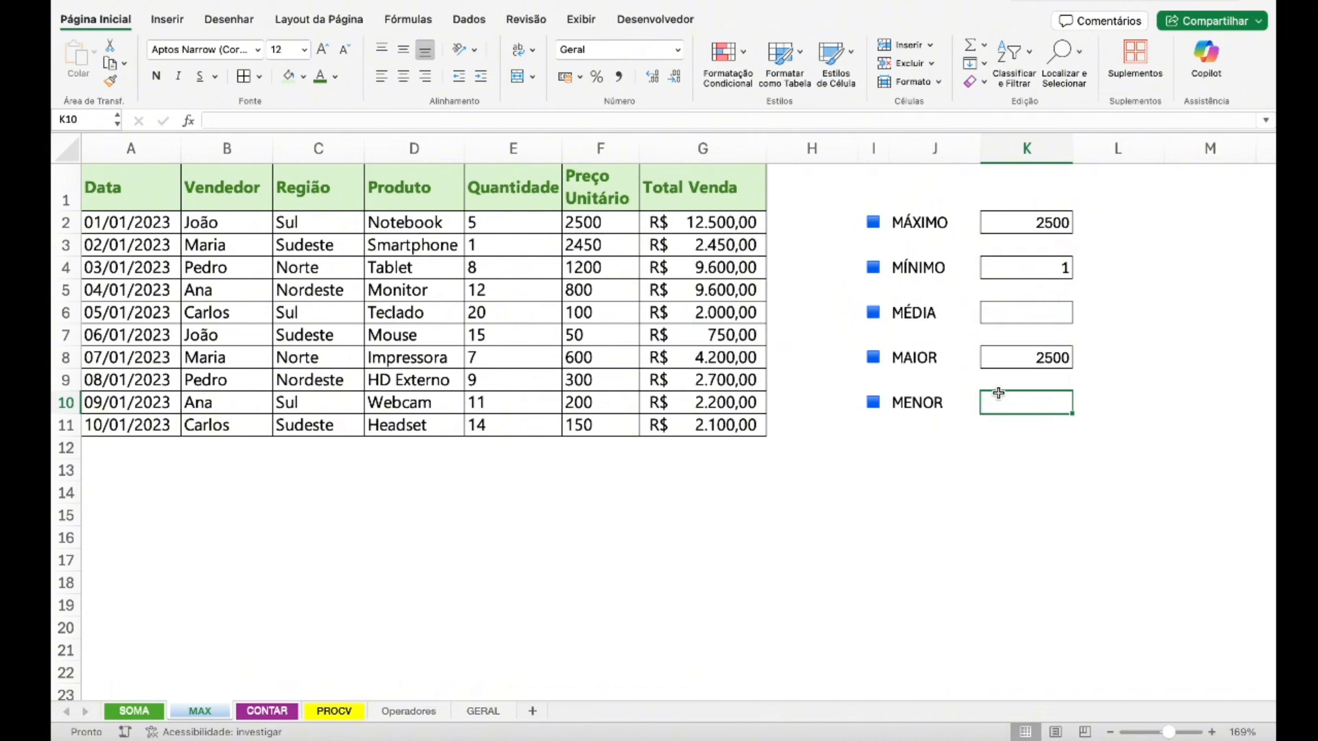
left_click(1050, 265)
left_click(264, 123)
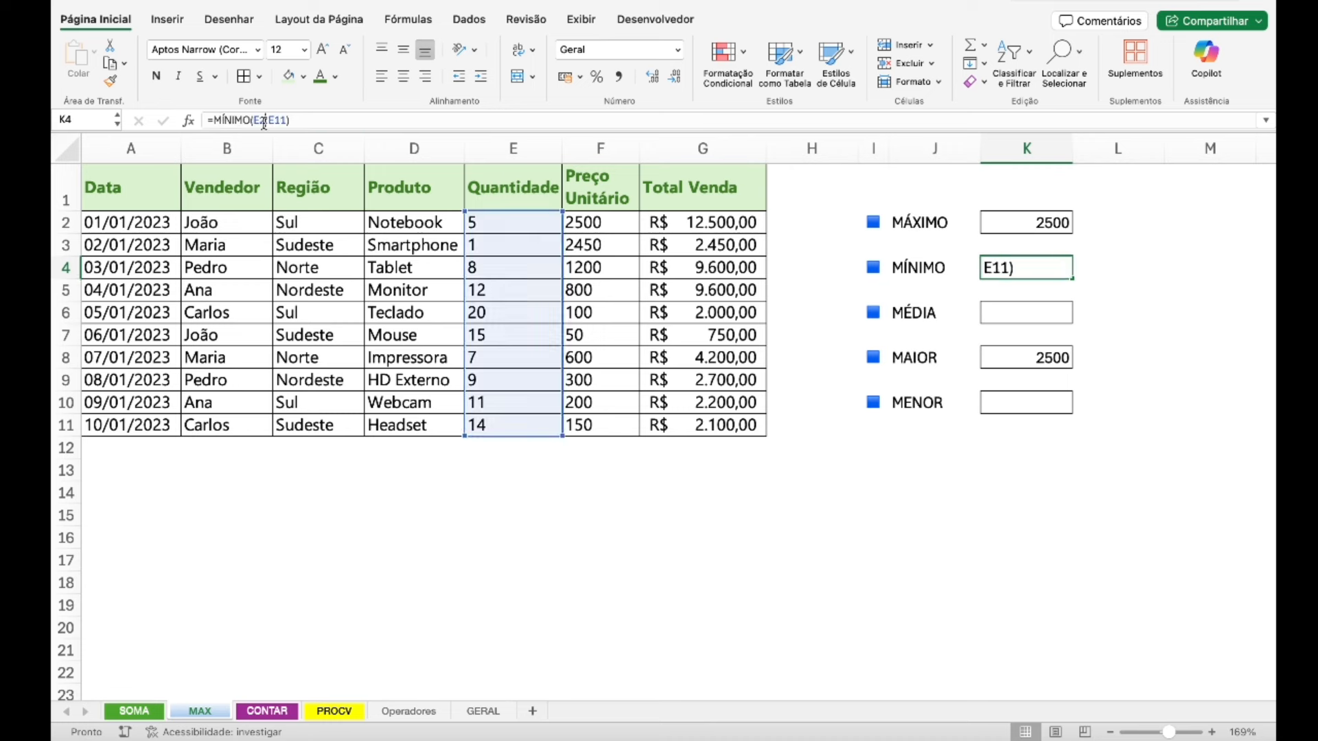
key("Return")
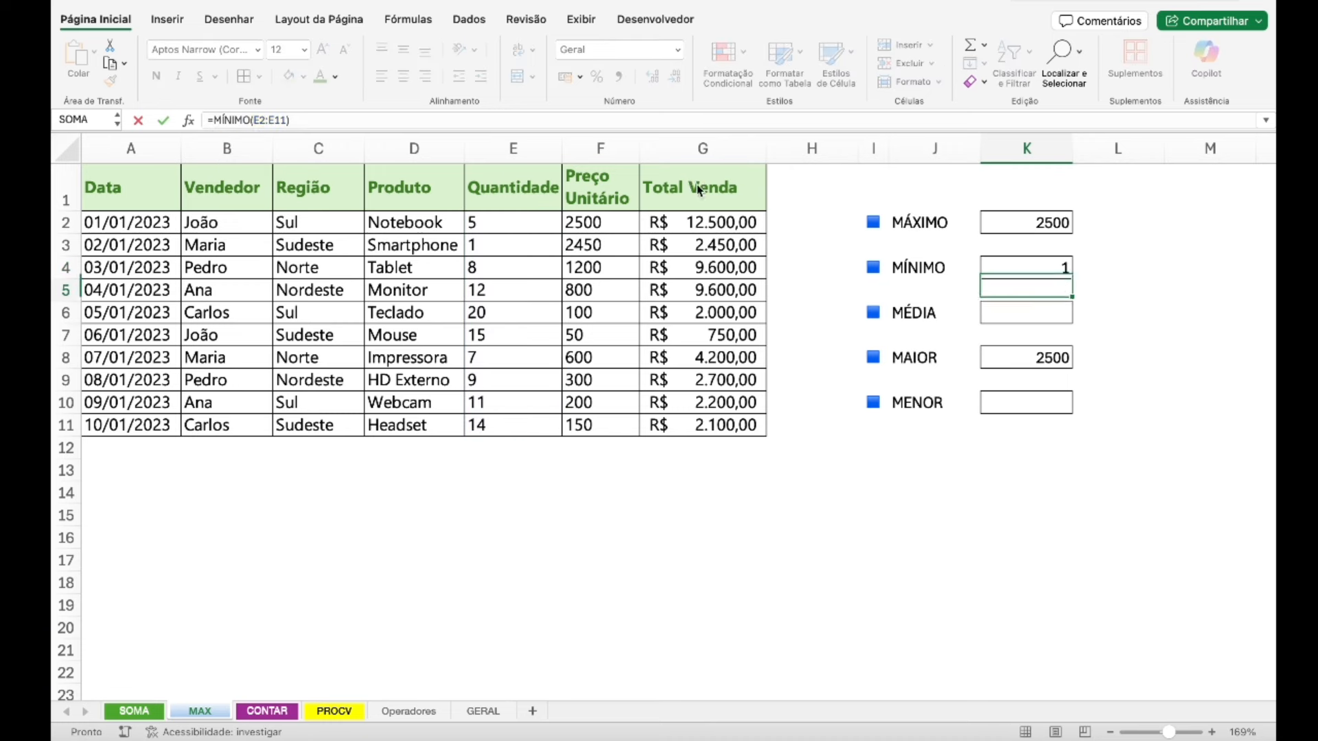
- Enter a MENOR formula in K10 over the Quantidade values E2:E11
left_click(1011, 410)
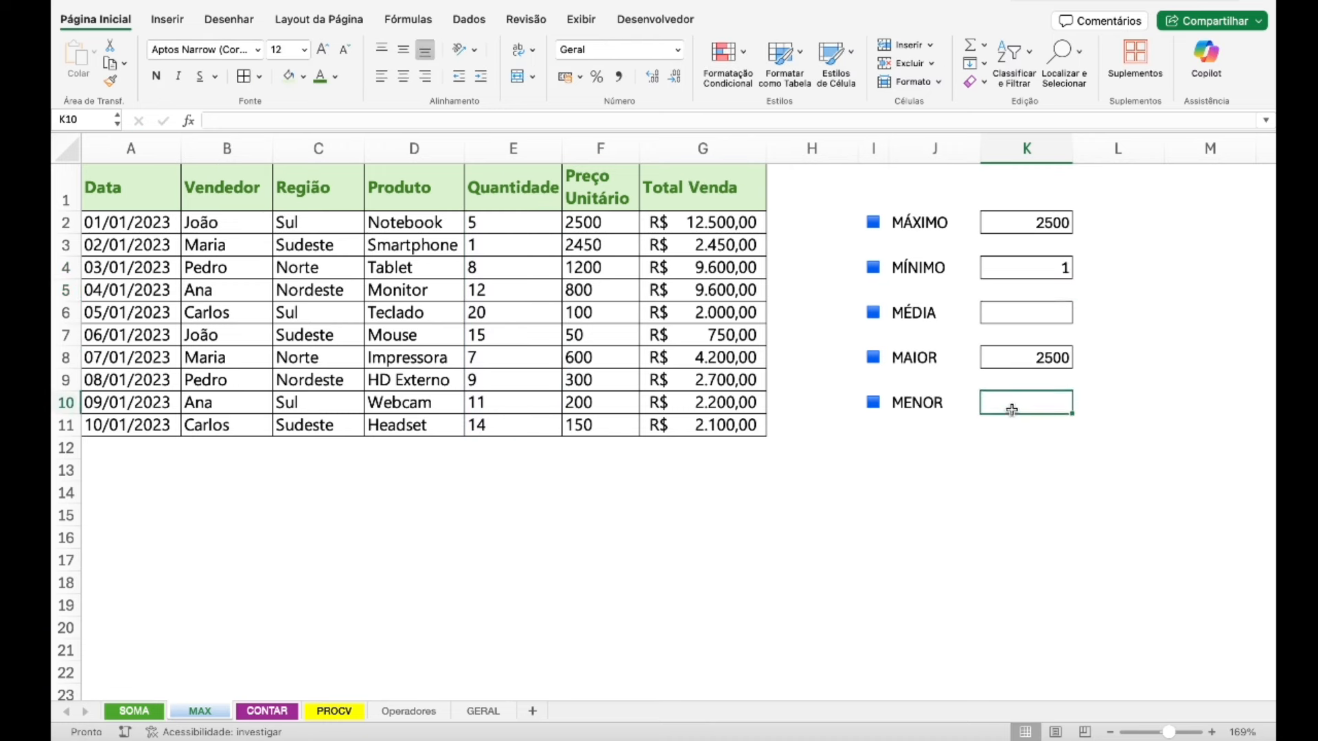
type("=menor")
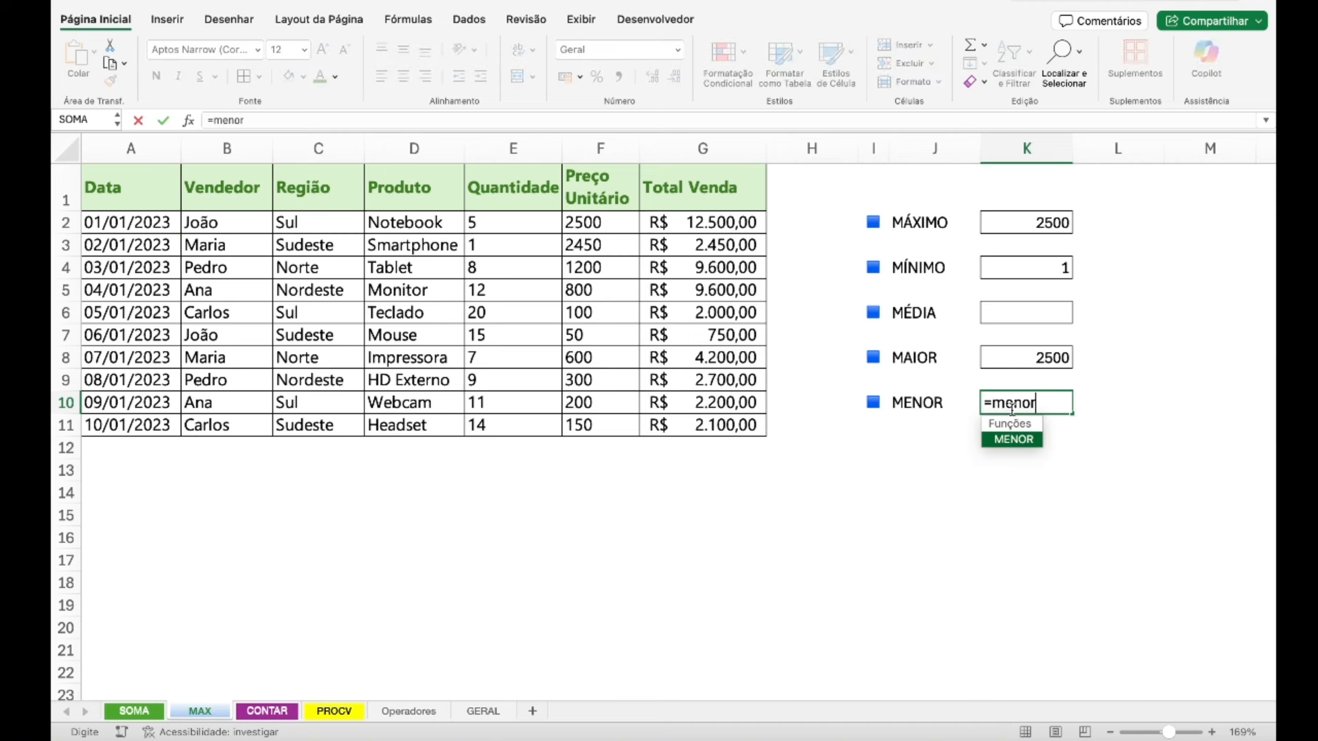
type("(")
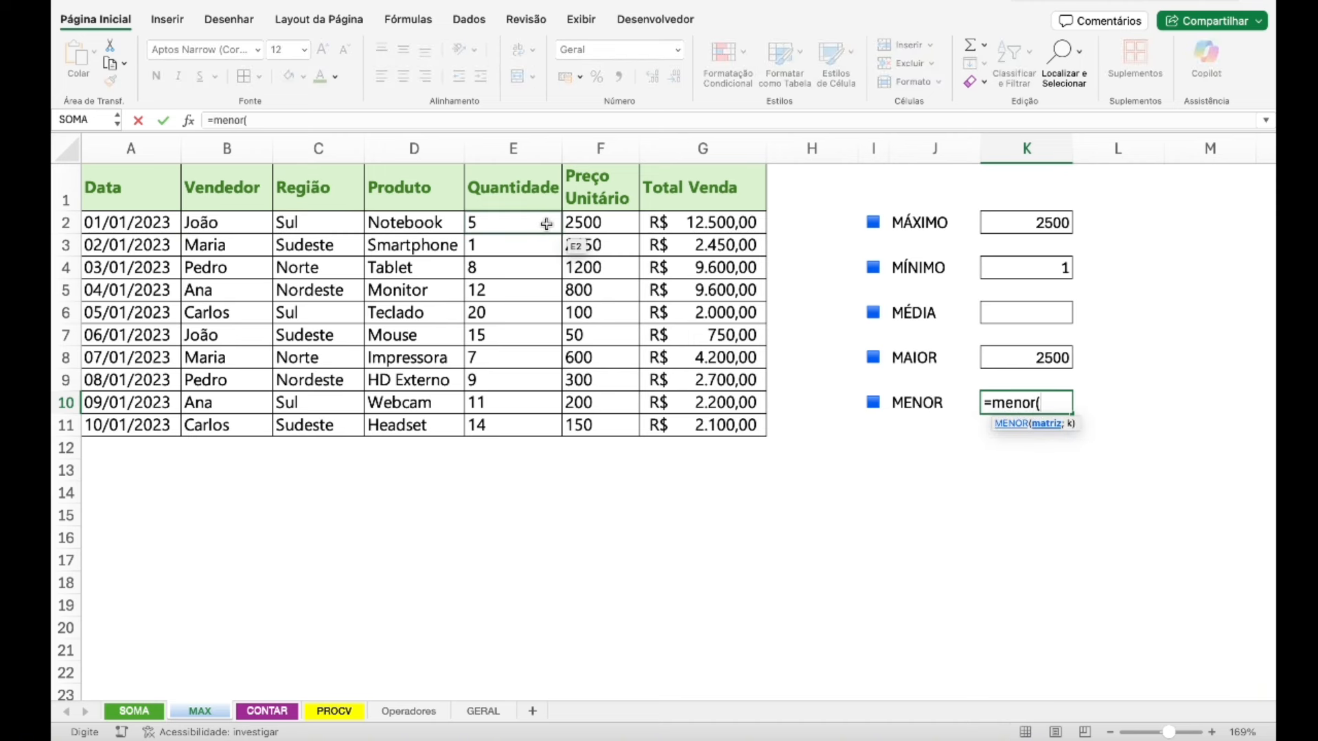
left_click_drag(546, 224, 539, 416)
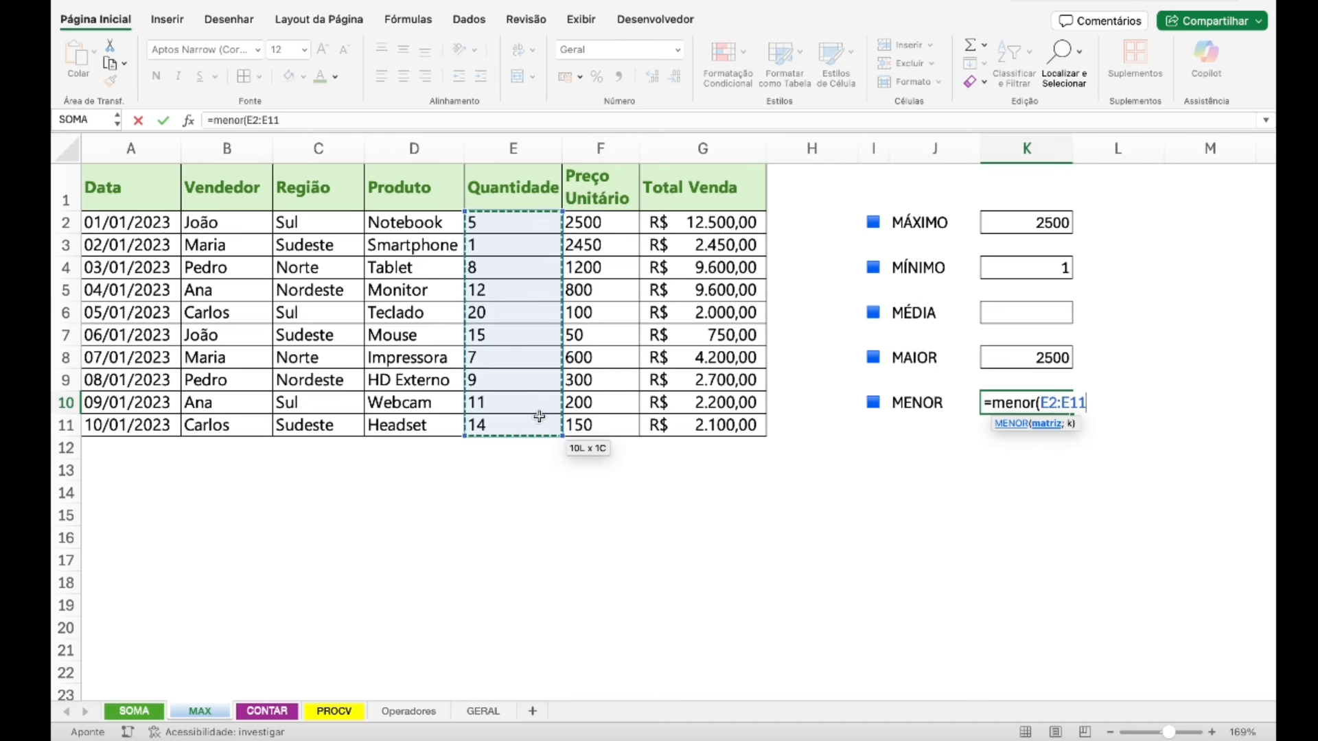
type(")")
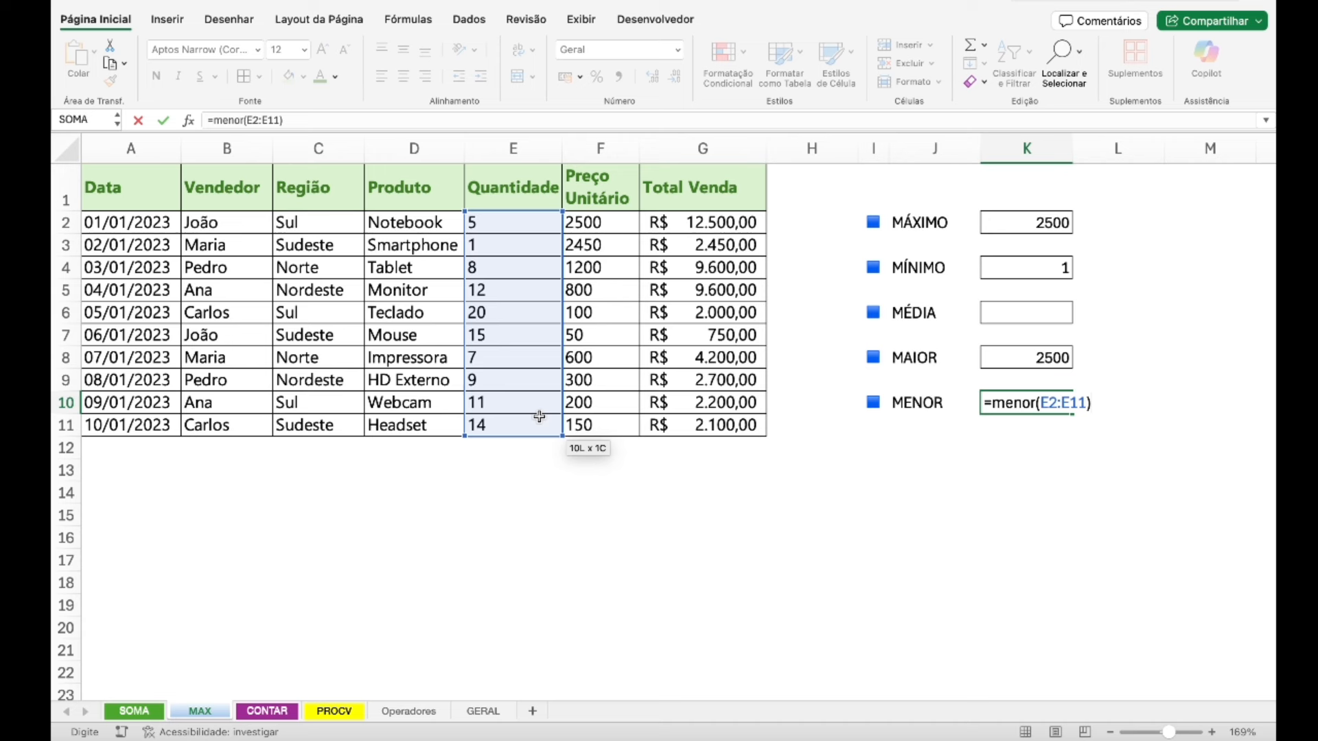
- Complete the MENOR formula in K10 as =MENOR(E2:E11;1) and review its k argument
key("BackSpace")
type(";1")
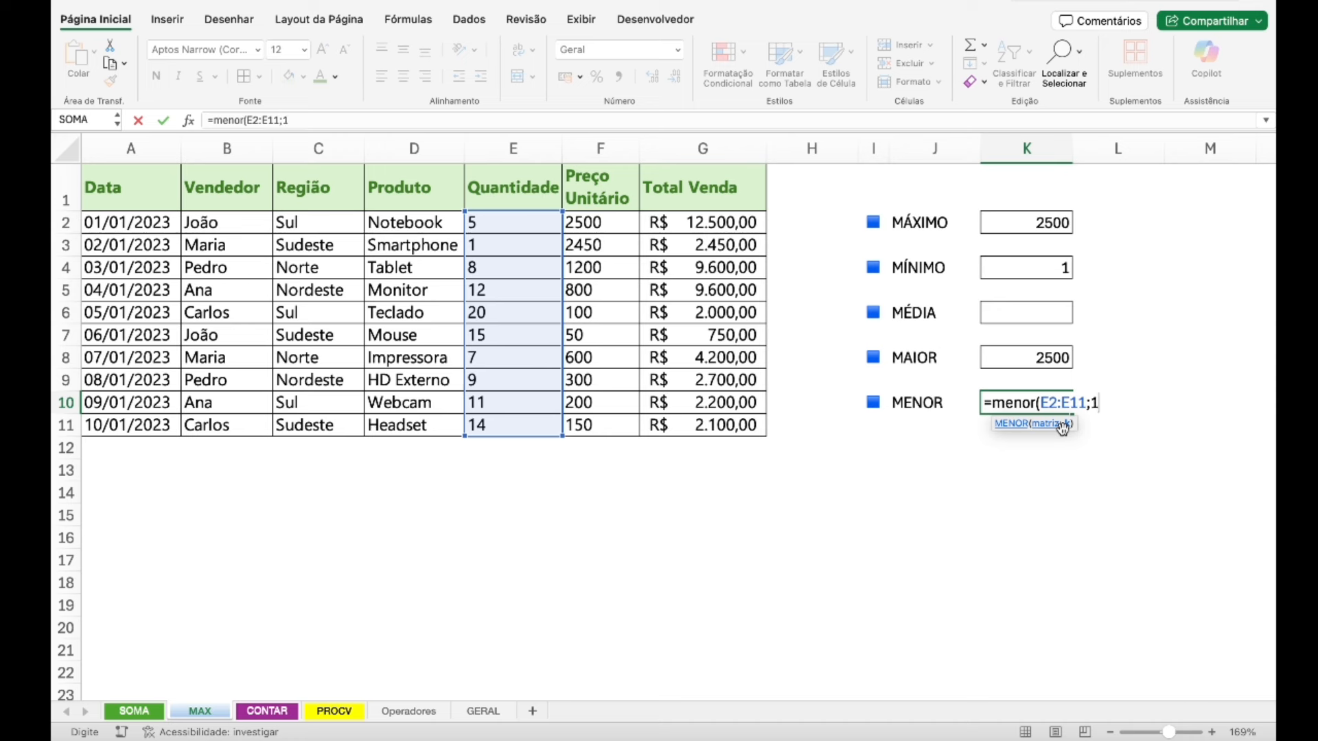
type(")")
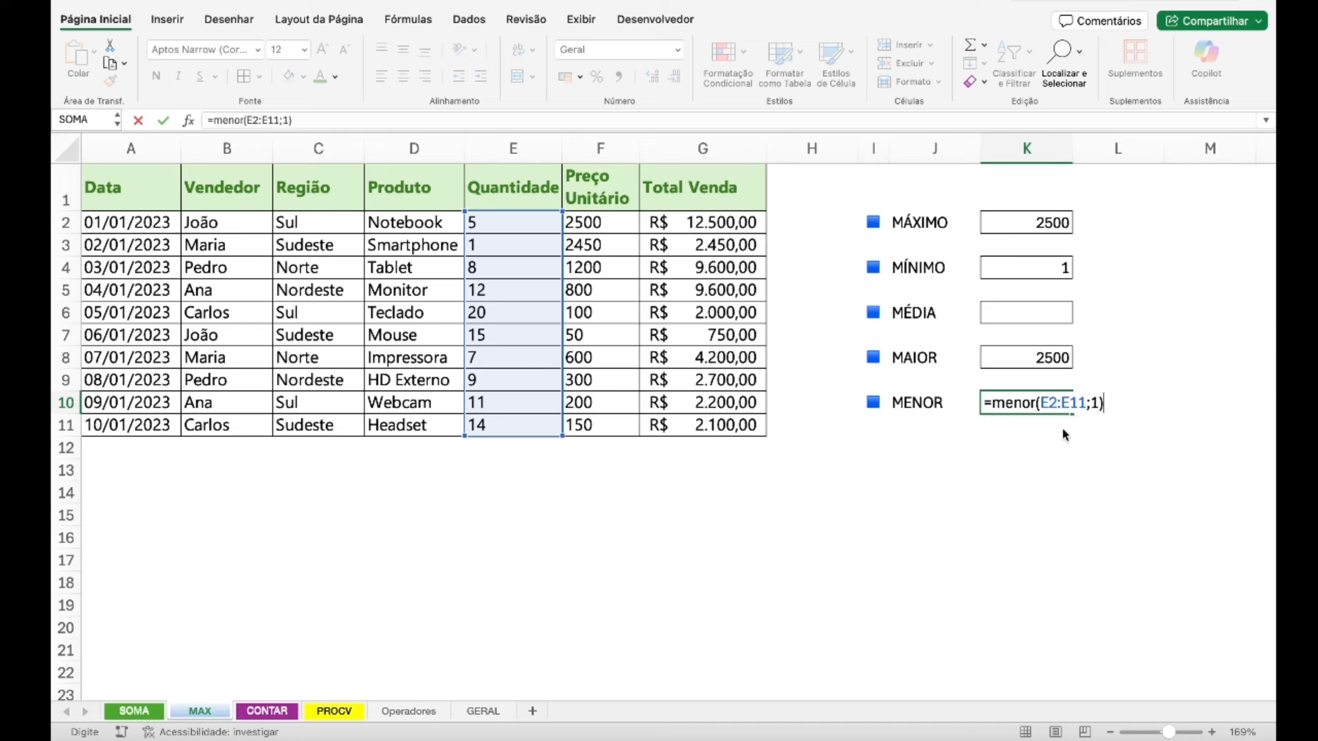
key("Return")
key("Up")
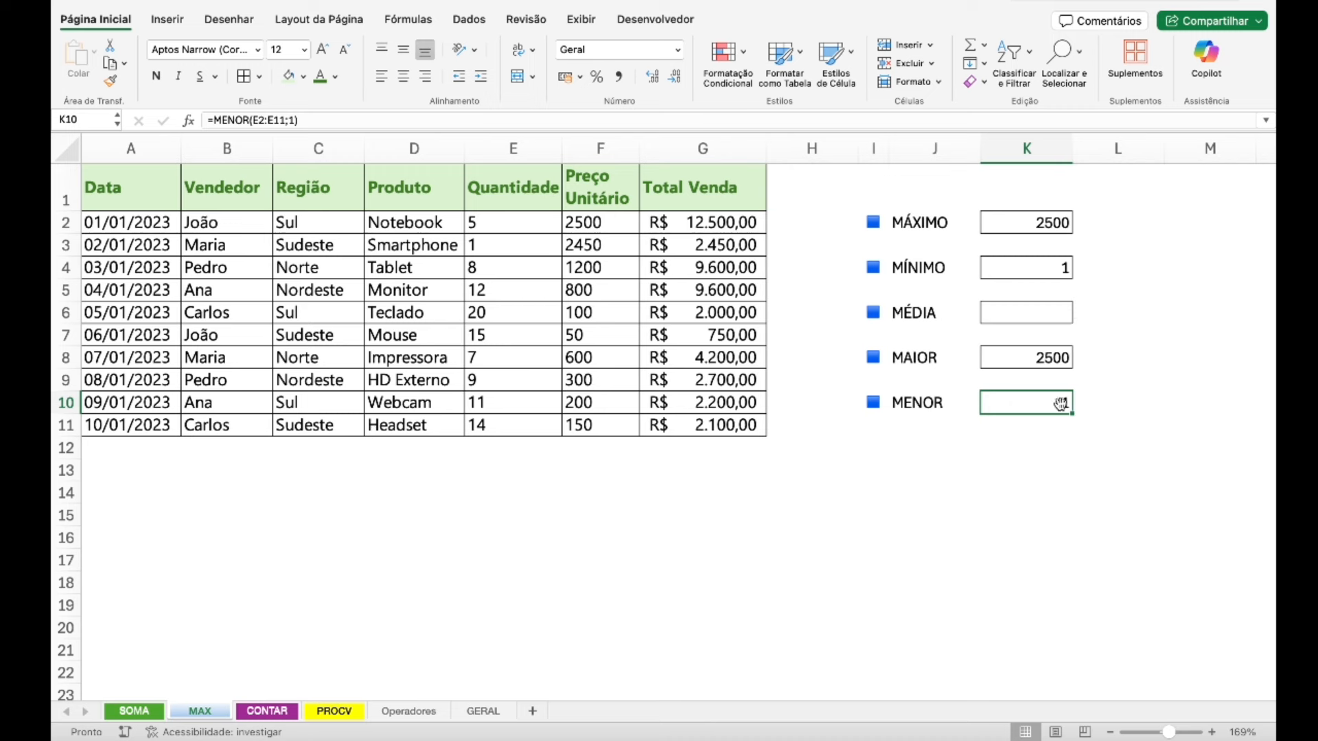
left_click(293, 120)
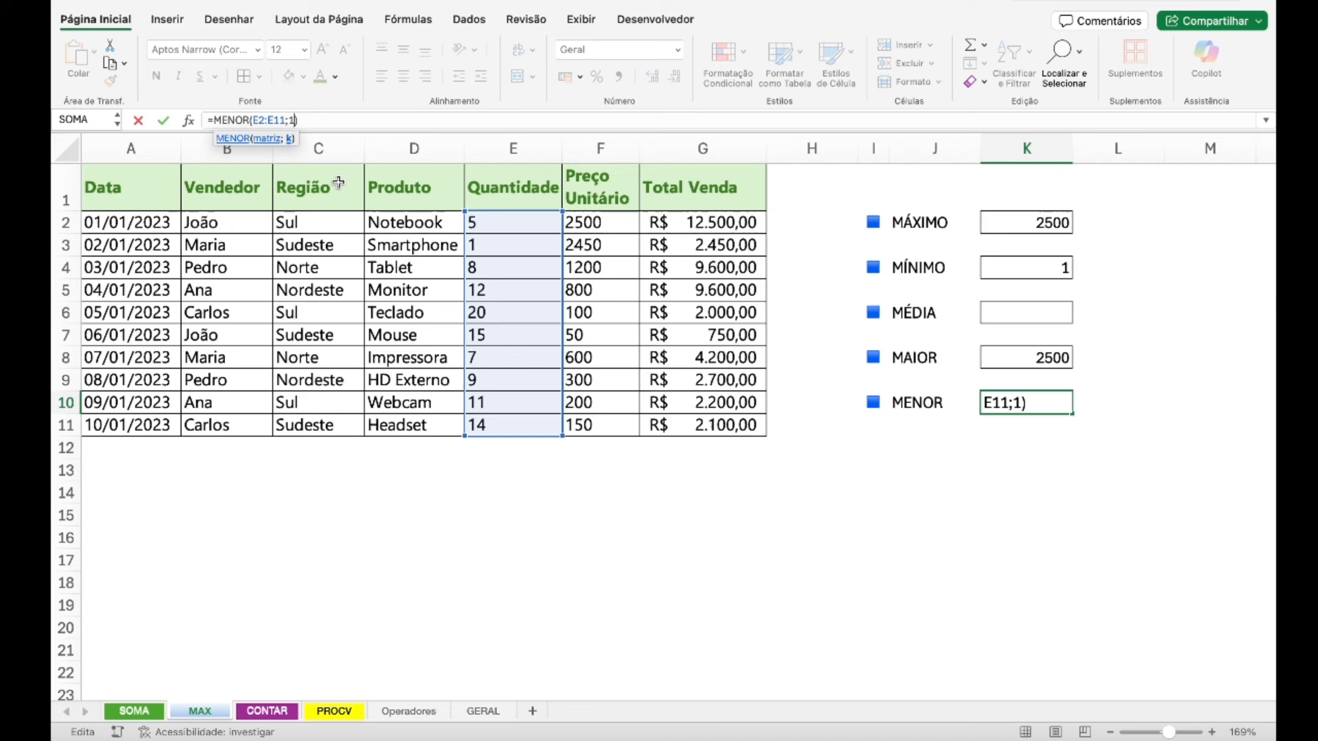
key("Return")
- Try a quantity of 2 for Smartphone in E3, and restore it to 1
left_click(508, 238)
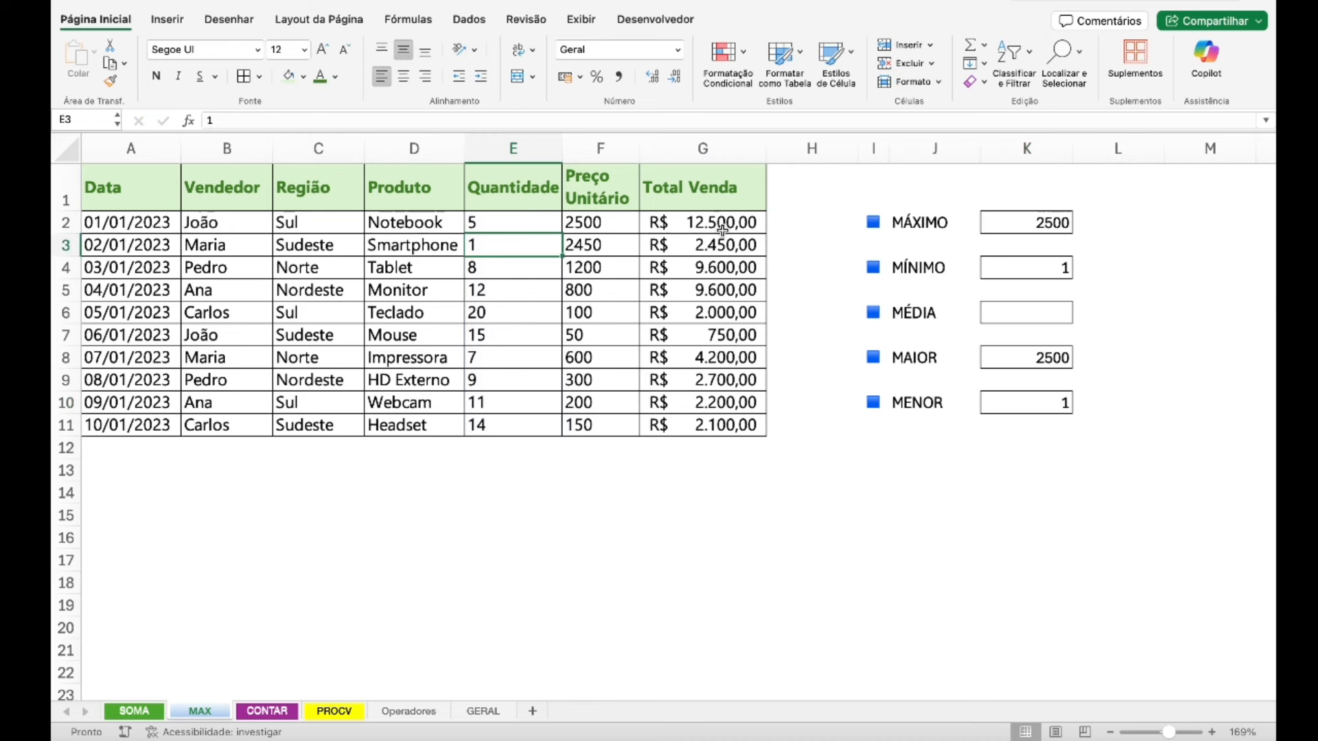
type("2")
key("Return")
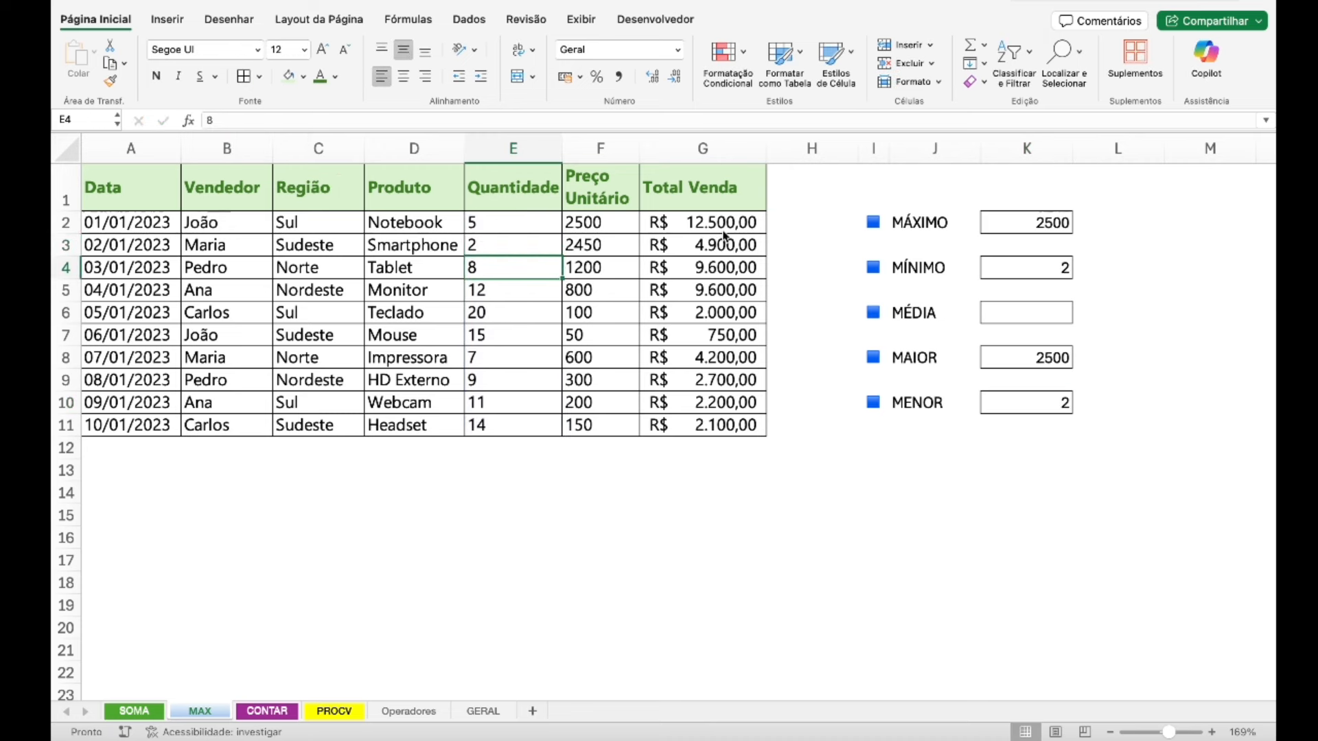
left_click(486, 241)
type("1")
key("Return")
- Set the k argument of the MENOR formula in K10 to 2 for the second-smallest quantity
left_click(1029, 403)
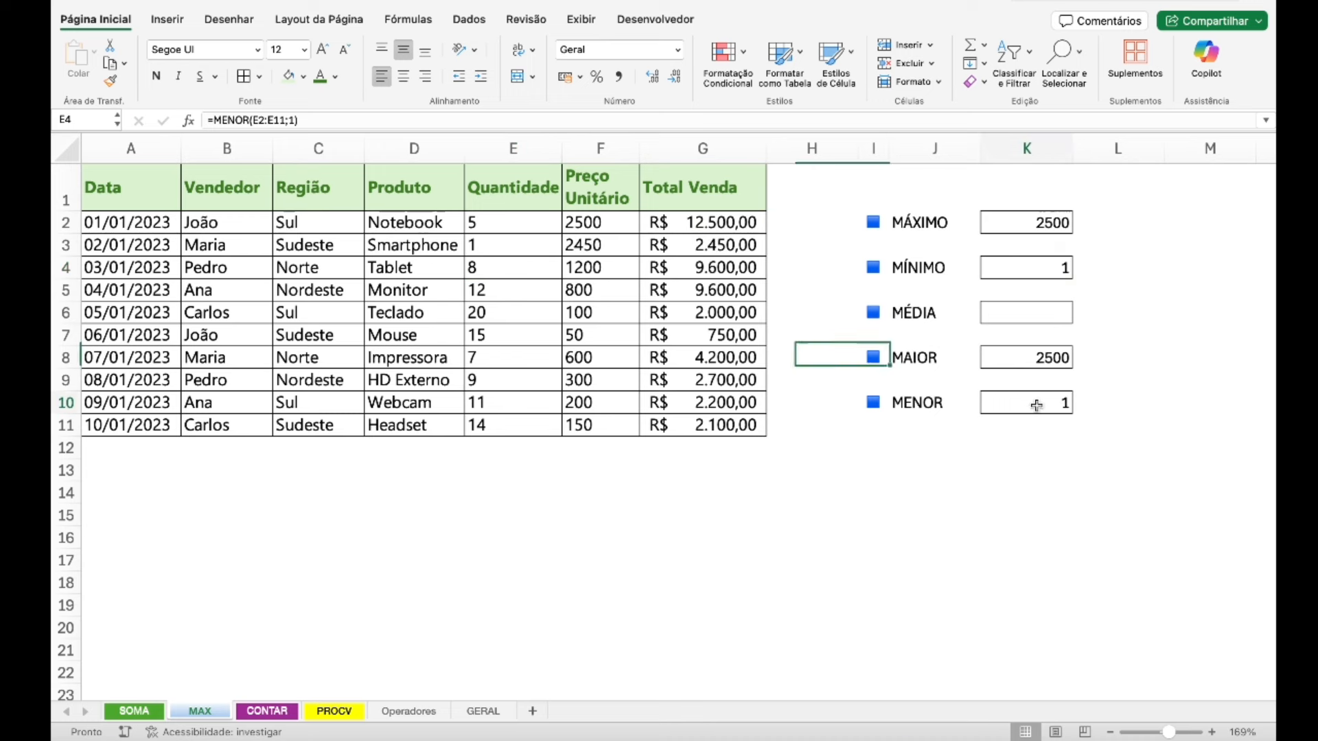
double_click(293, 119)
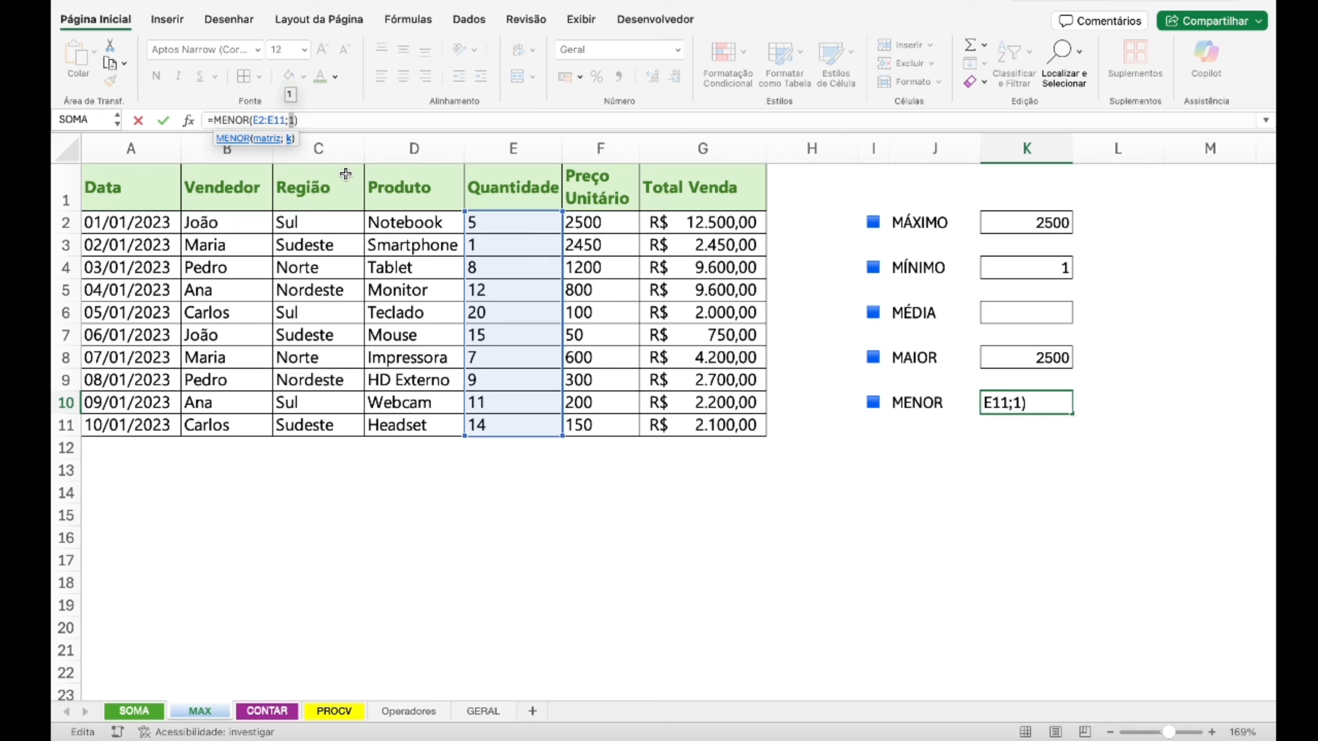
type("2")
key("Return")
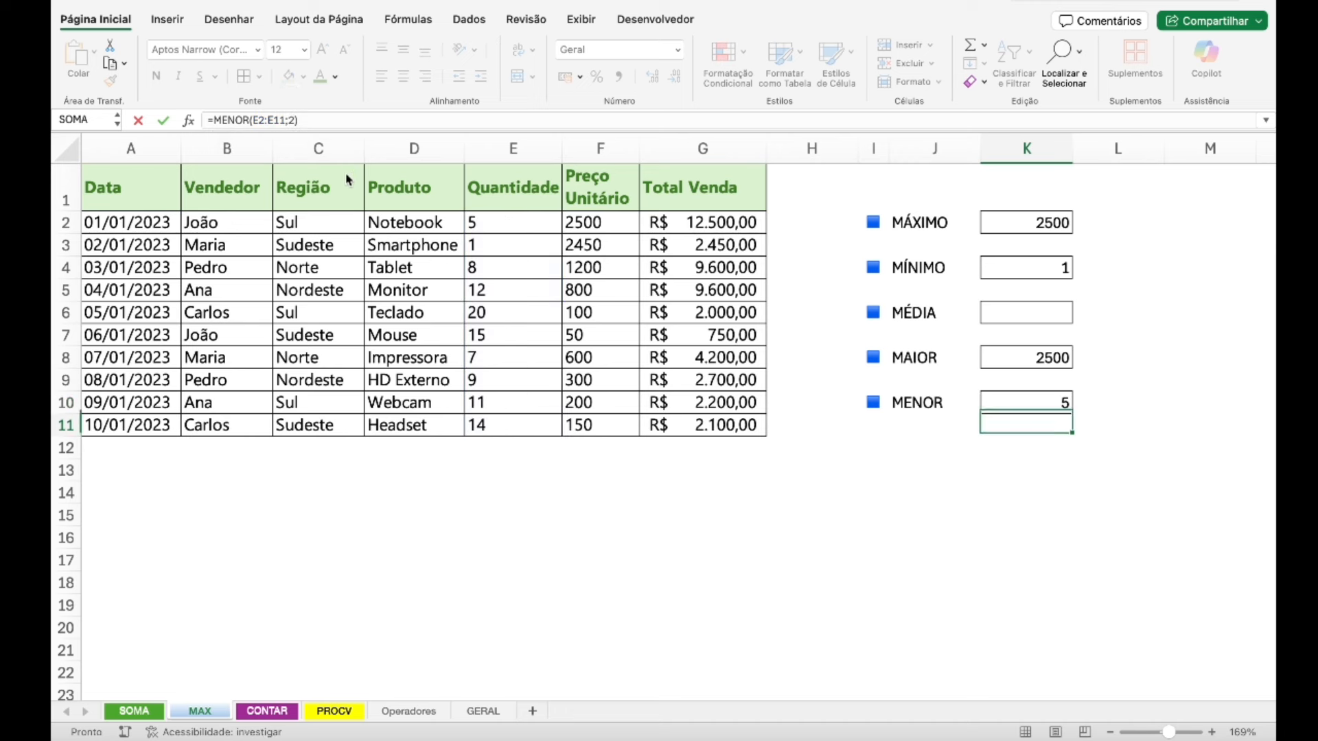
left_click(1027, 402)
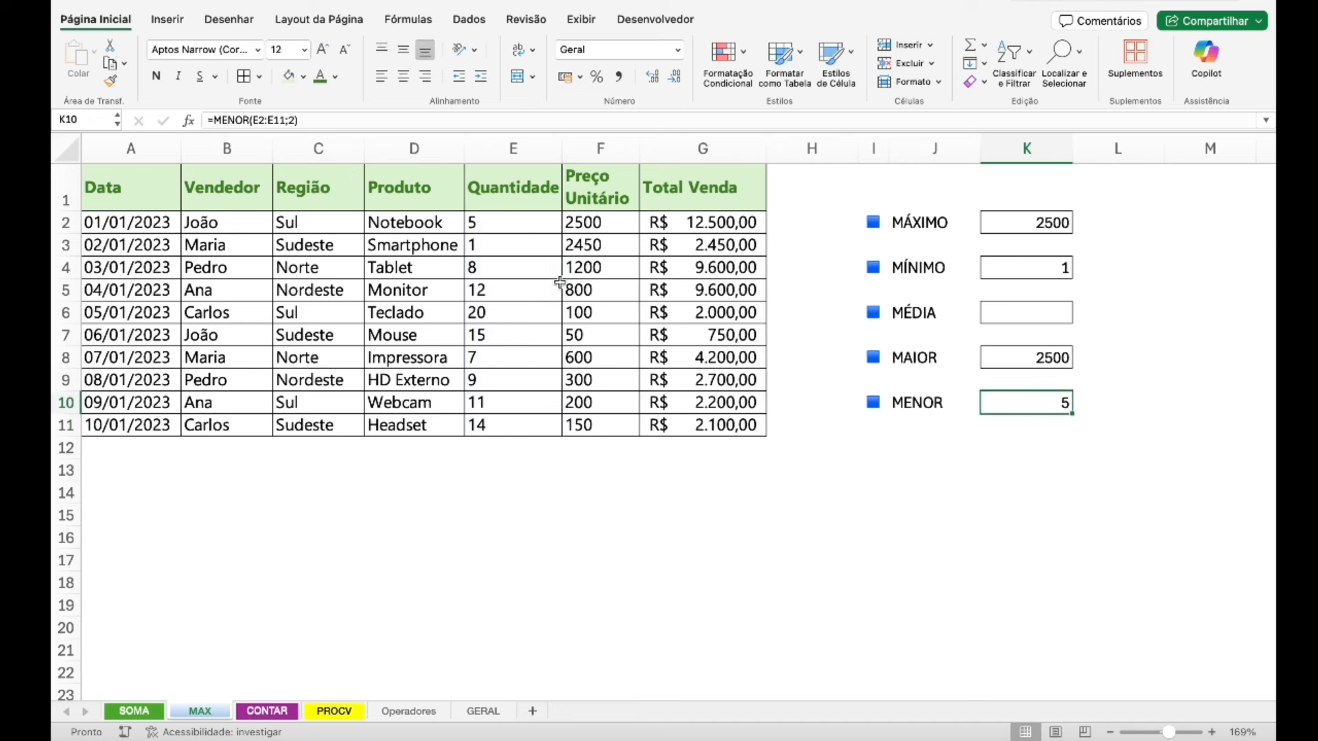
- Set the Monitor quantity in E5 to 2 and compare it with the MÍNIMO formula and the quantity in E3
left_click(509, 230)
left_click(504, 289)
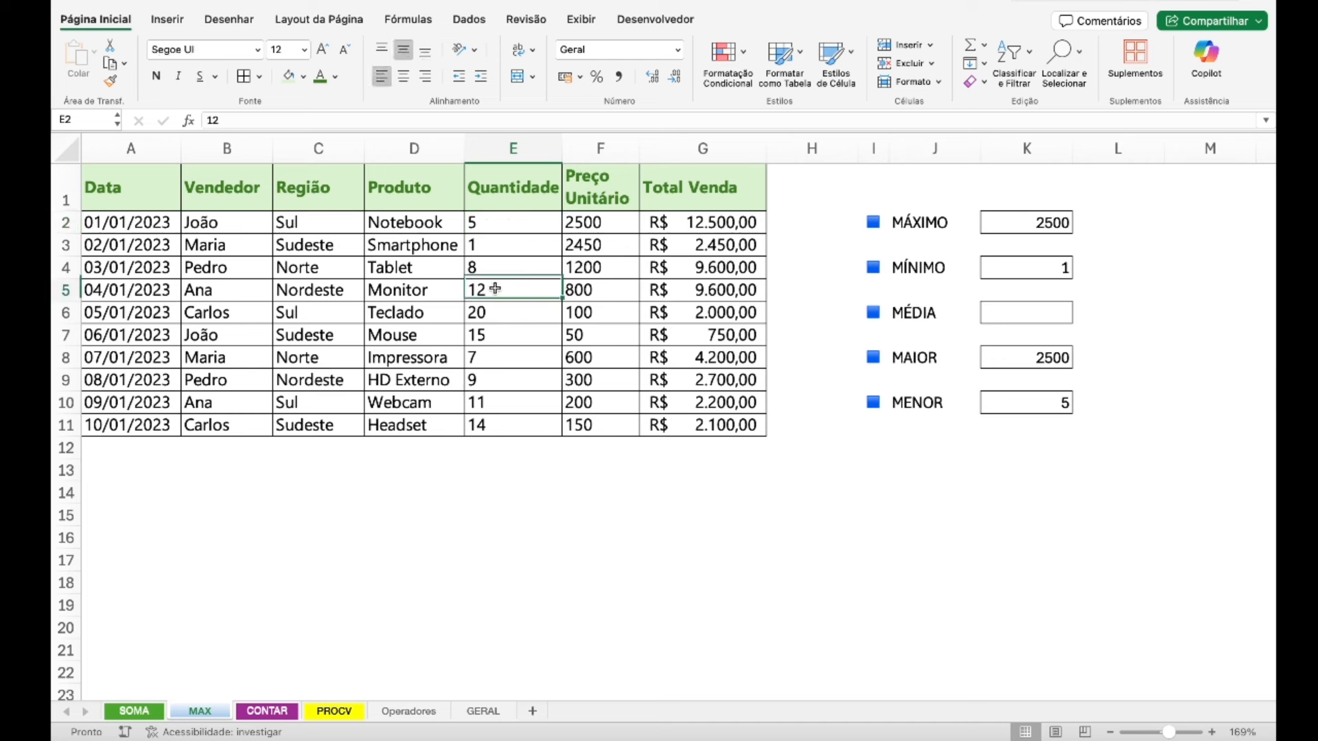
type("2")
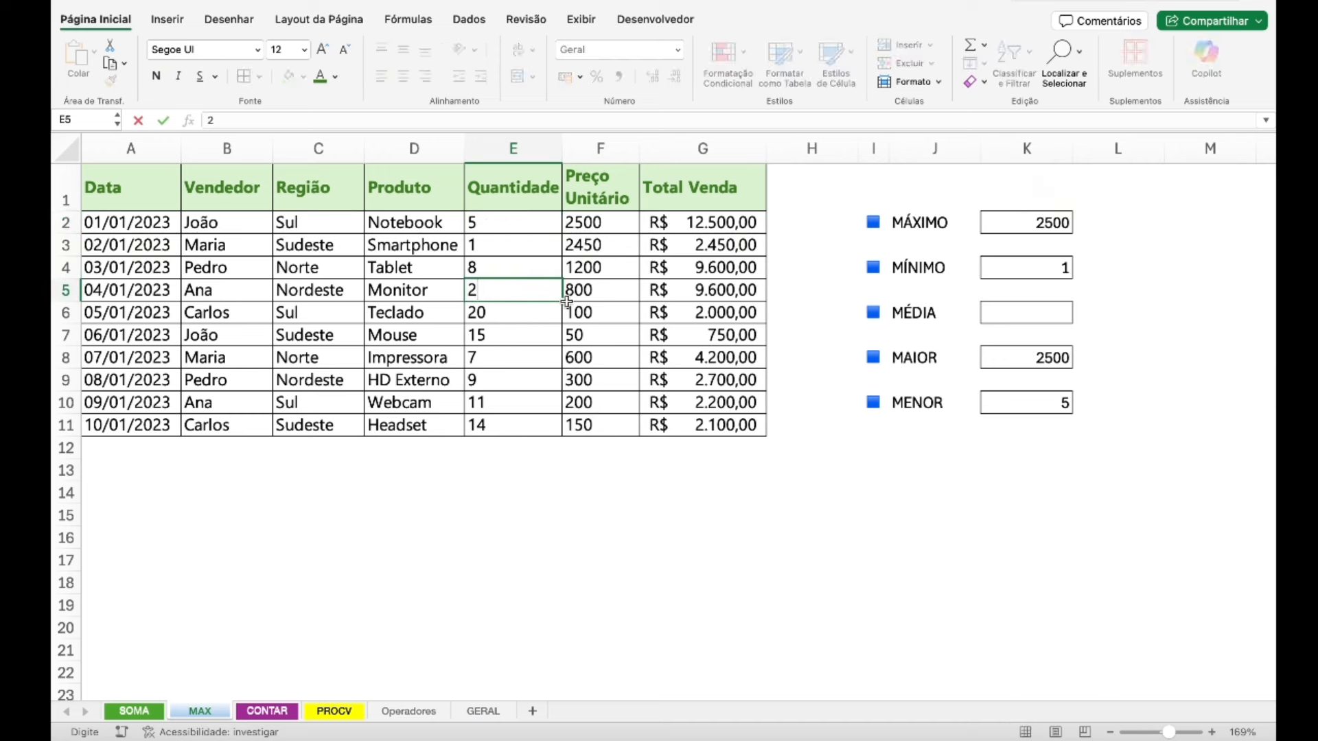
key("Return")
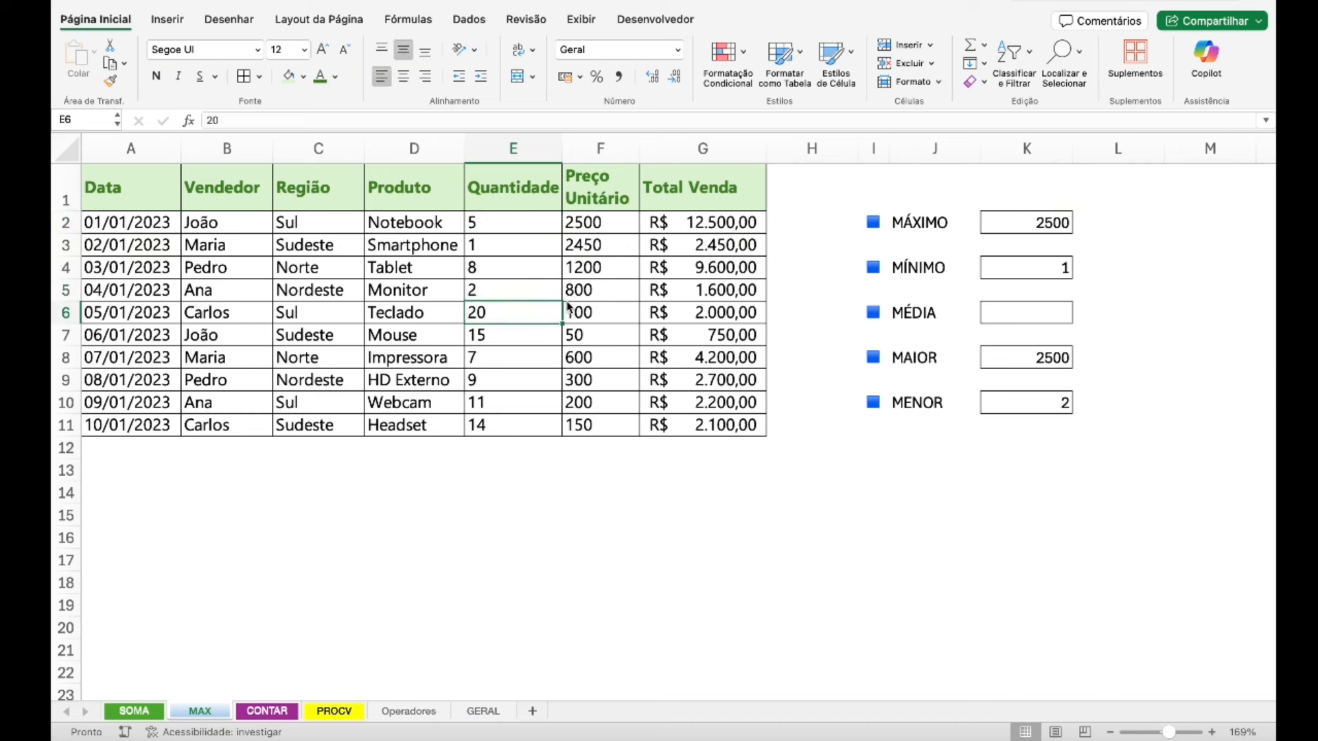
left_click(1039, 265)
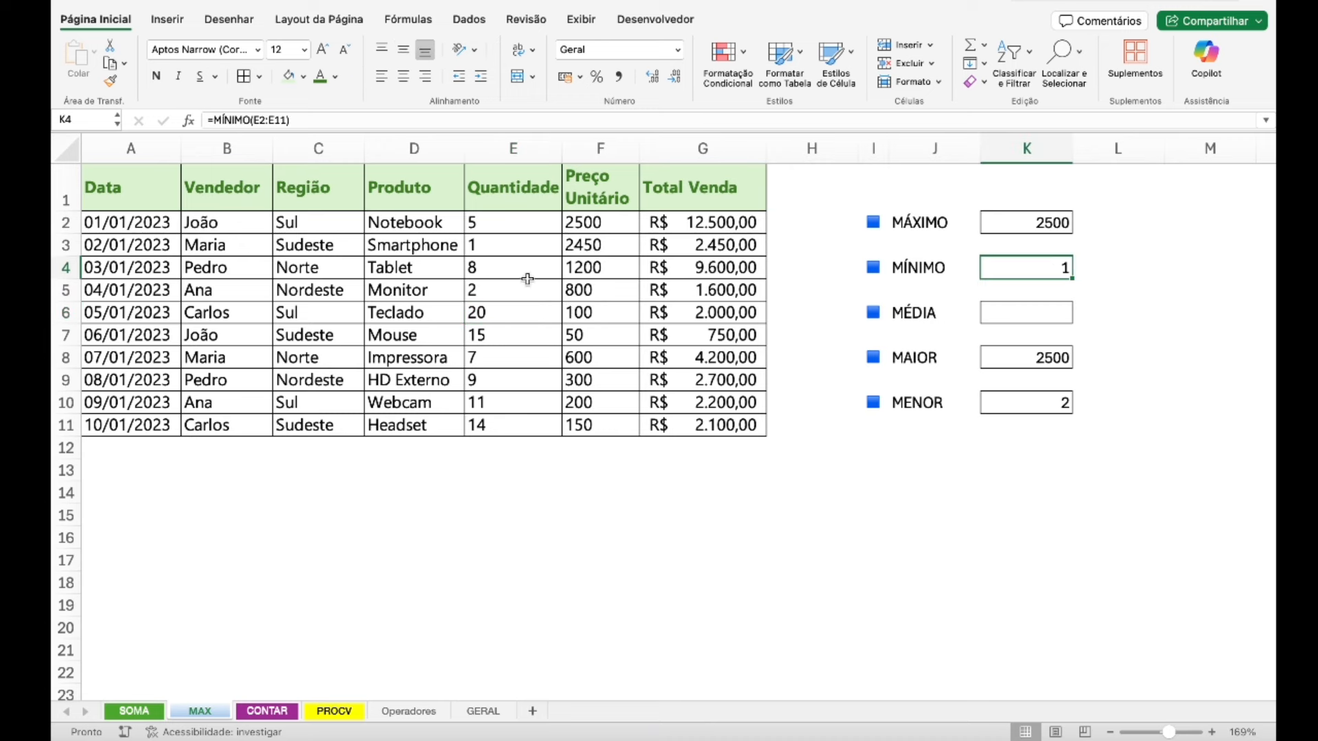
left_click(515, 246)
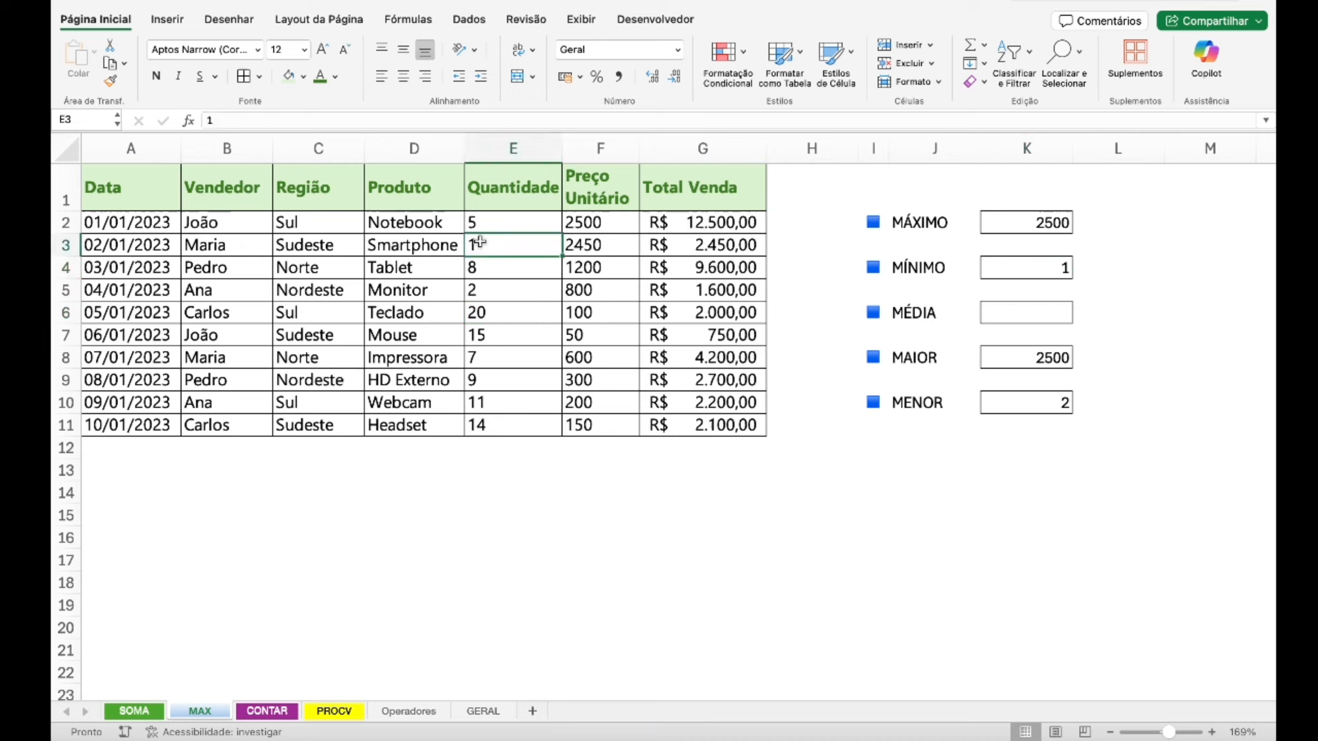
left_click(509, 297)
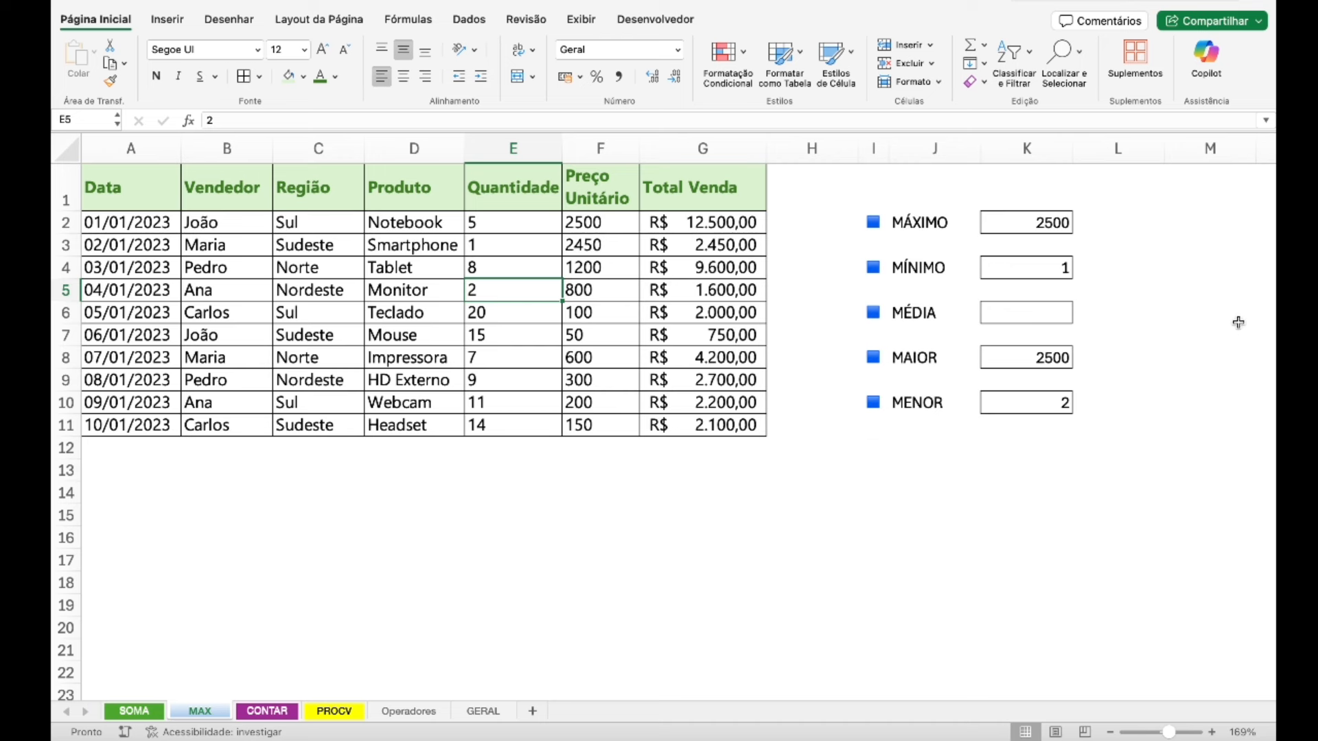
- Calculate the average of the quantities in K6 with =MÉDIA(E2:E11)
left_click(1063, 315)
type("=")
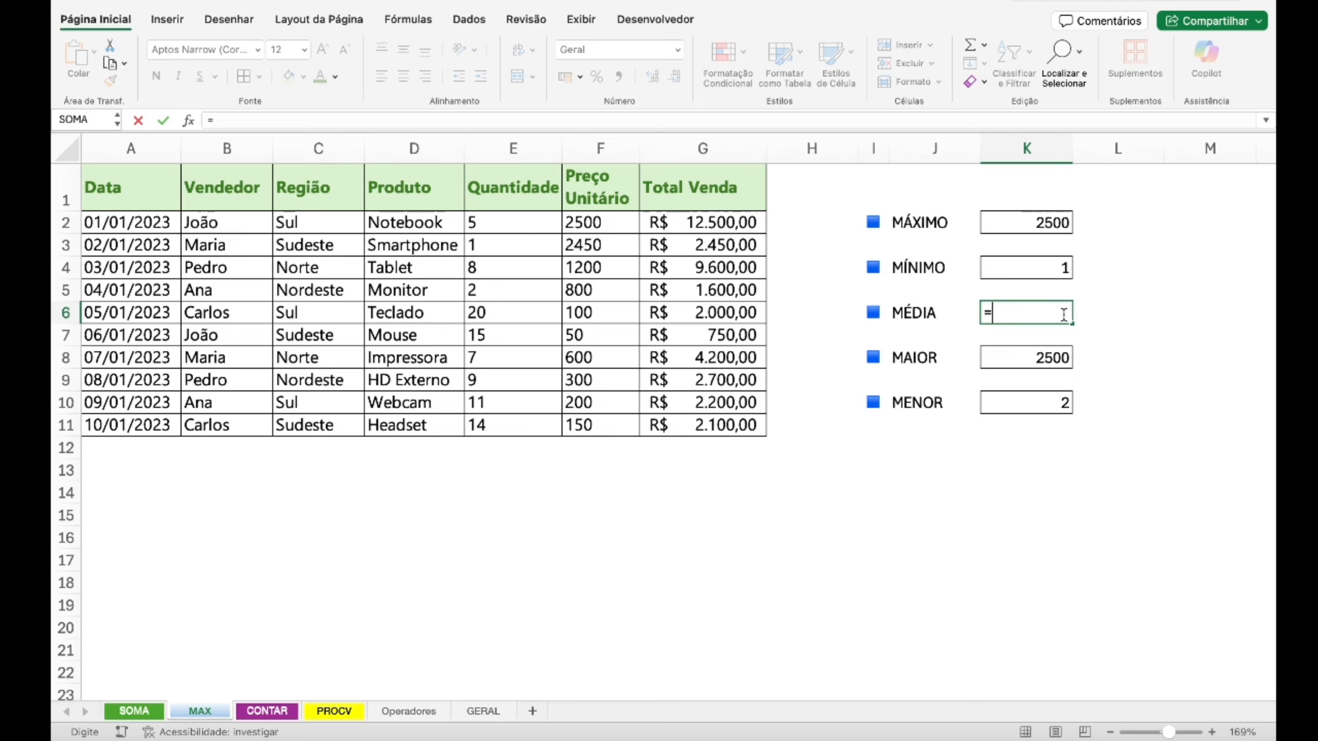
type("m")
type("é")
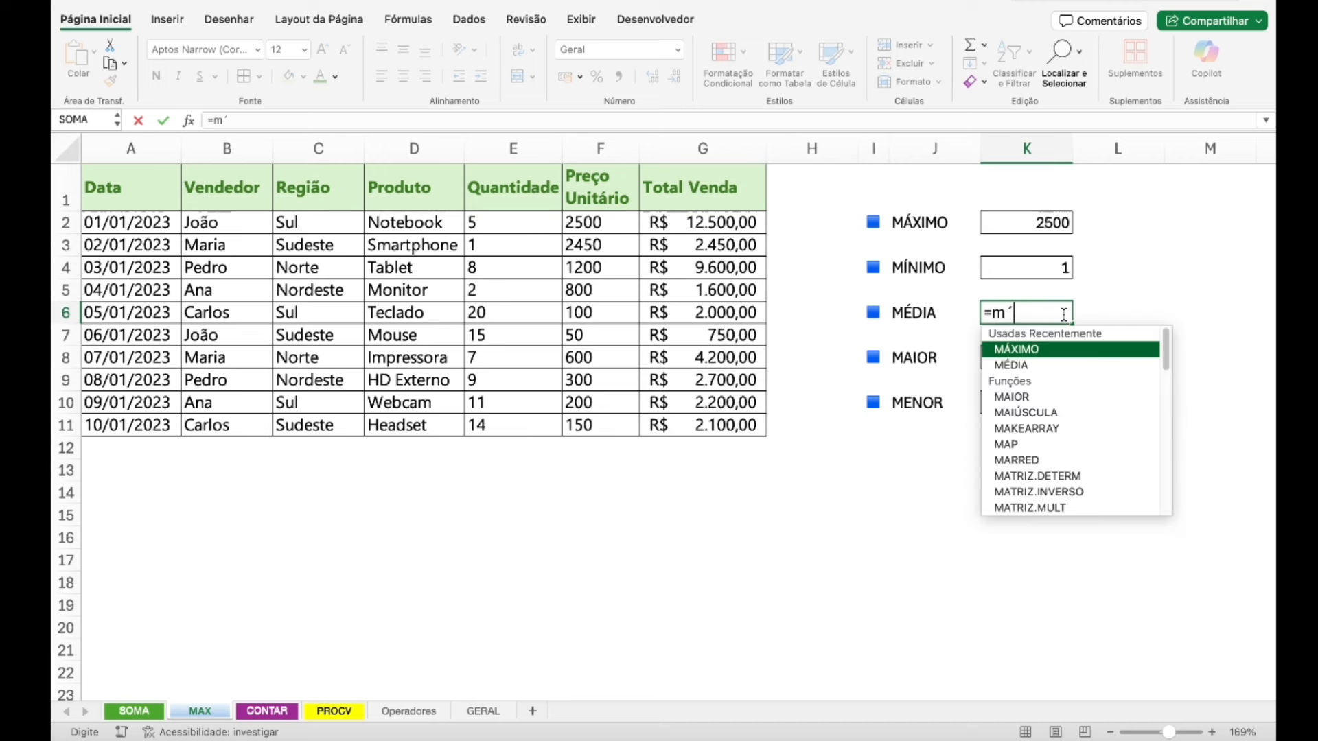
type("dia(")
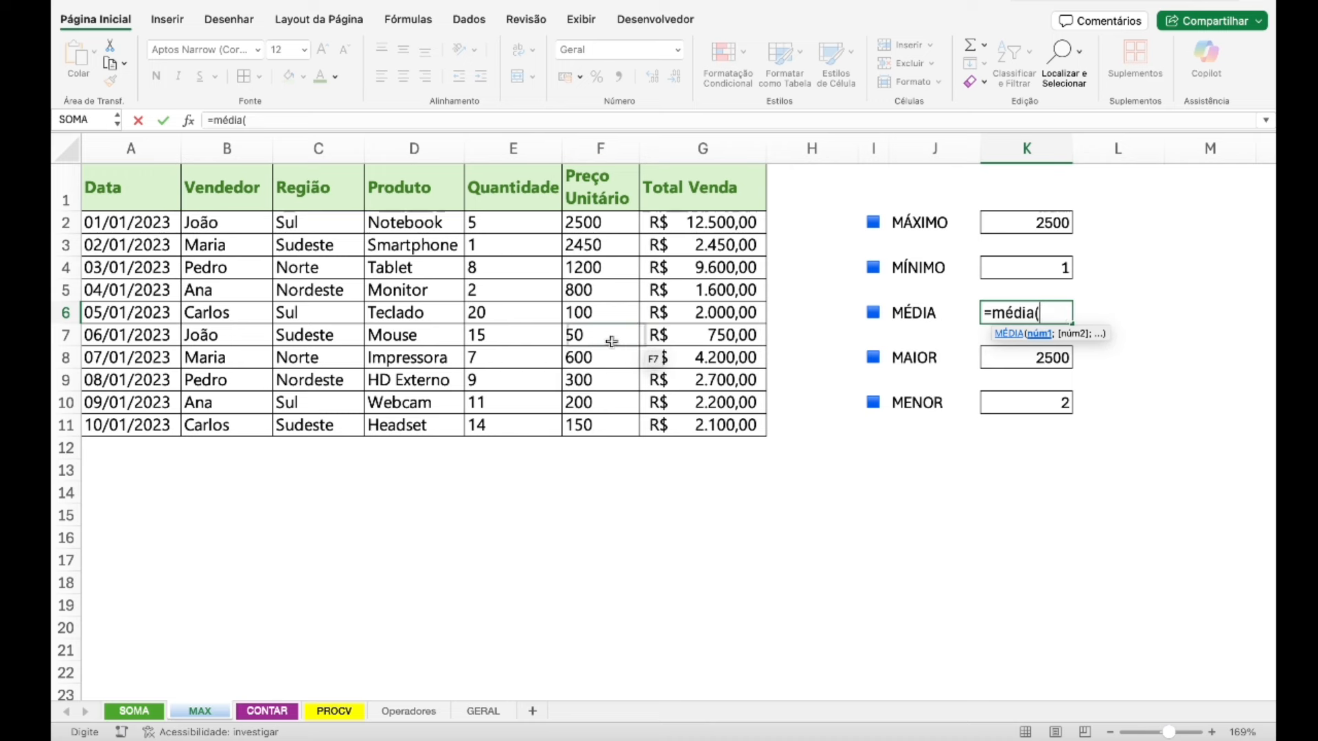
left_click(532, 219)
left_click_drag(532, 220, 519, 420)
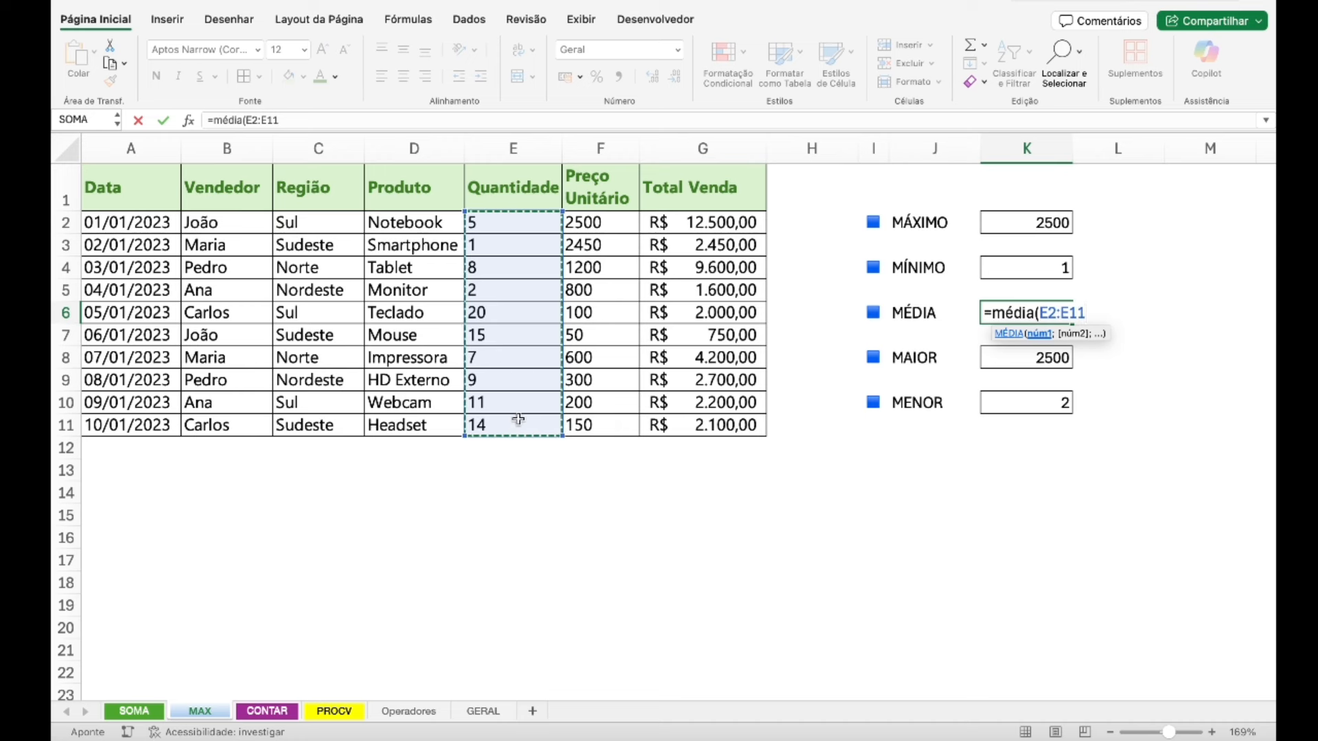
key("Return")
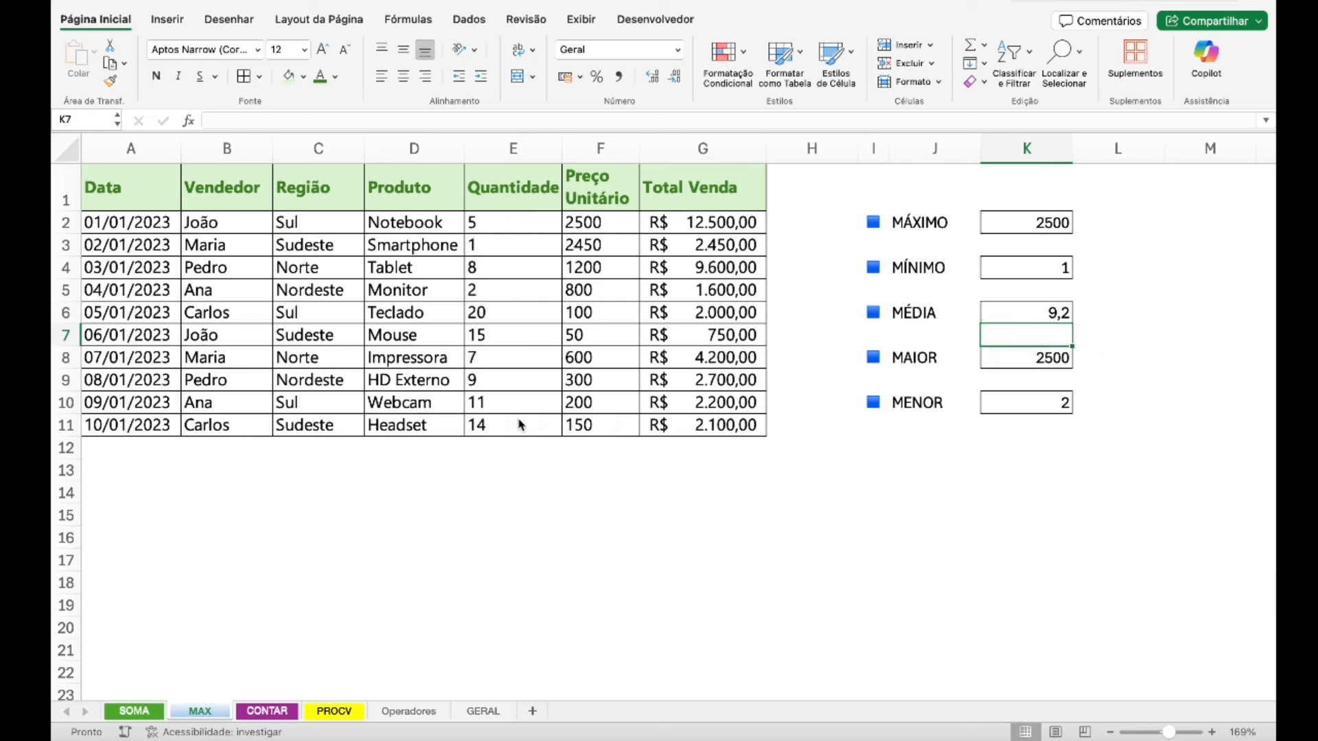
left_click(1057, 318)
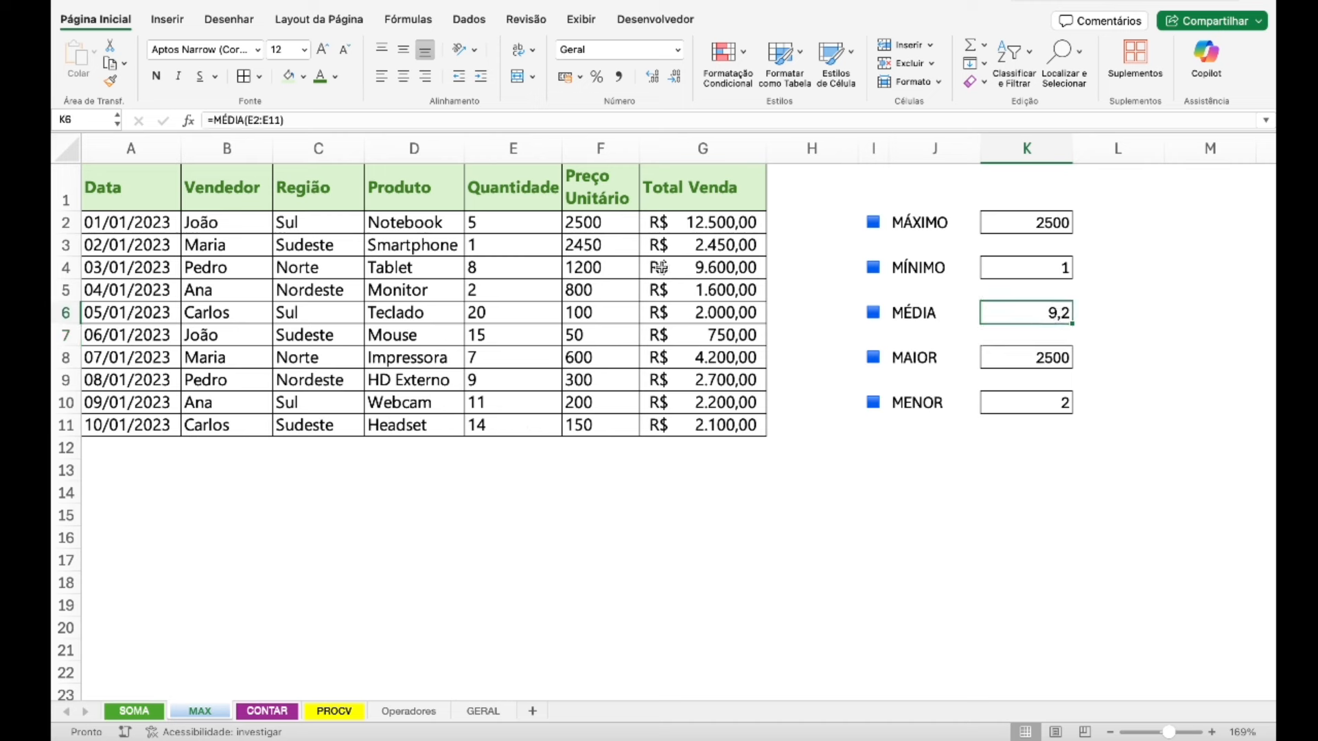
left_click(504, 227)
type("1")
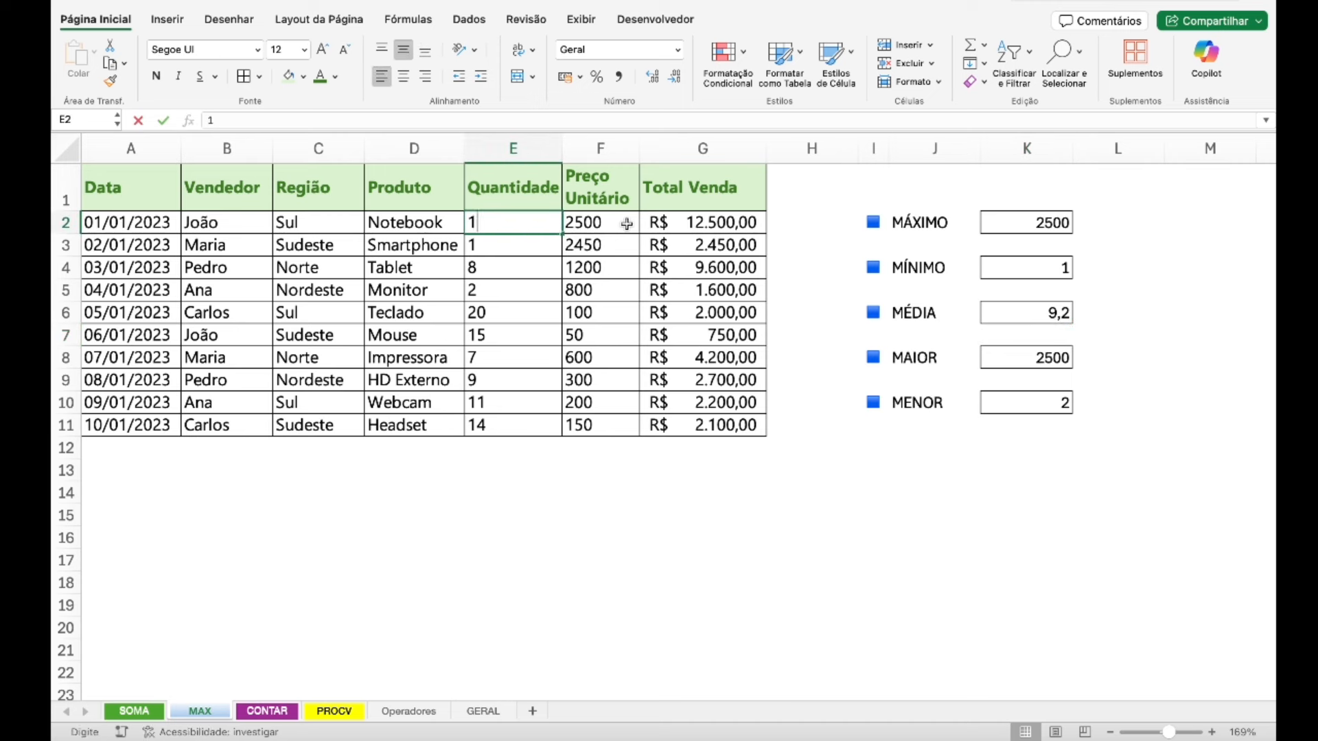
key("Return")
left_click(514, 223)
left_click_drag(562, 234, 556, 433)
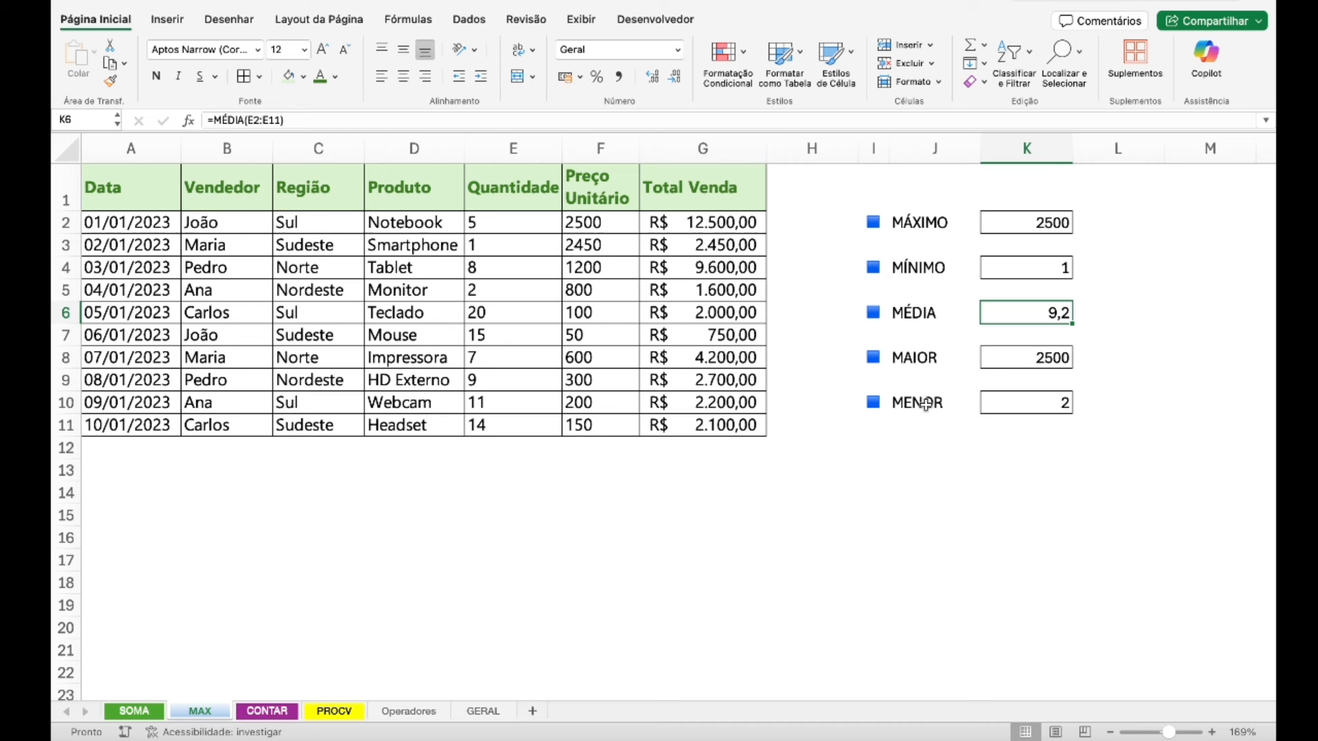
- Set the Notebook and Smartphone quantities in E2 and E3 to 10 each
left_click(492, 229)
type("10")
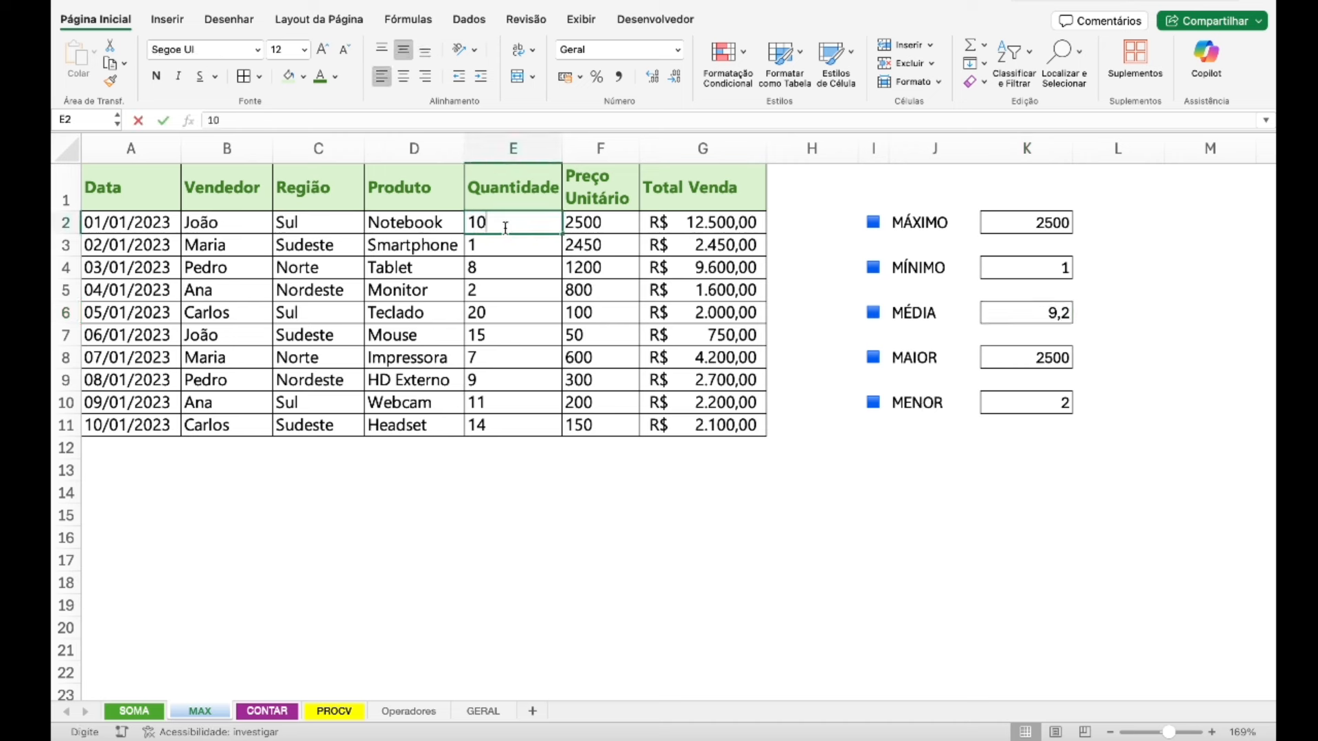
key("Return")
type("10")
key("Return")
- Clear the remaining quantities in E4:E11
key("shift+Down")
key("shift+Down")
key("shift+Down")
key("shift+Down")
key("shift+Down")
key("shift+Down")
key("shift+Down")
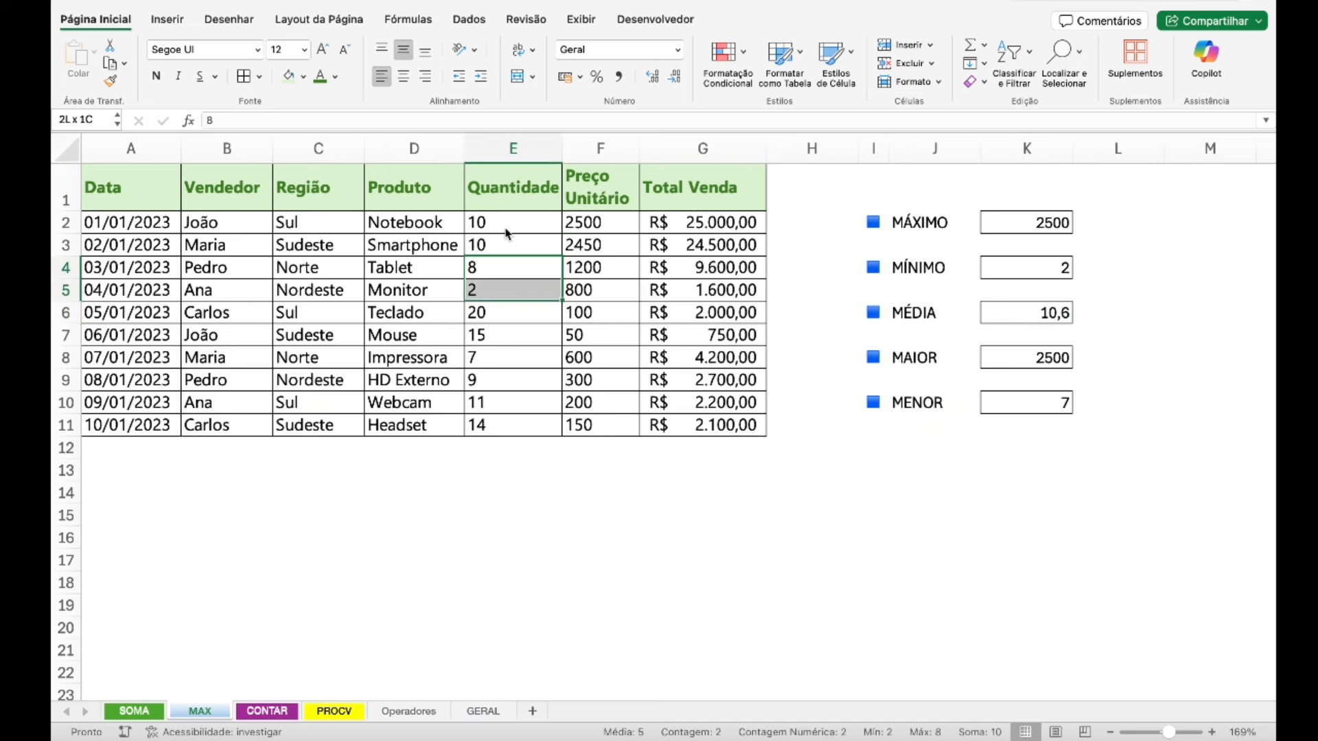
key("Delete")
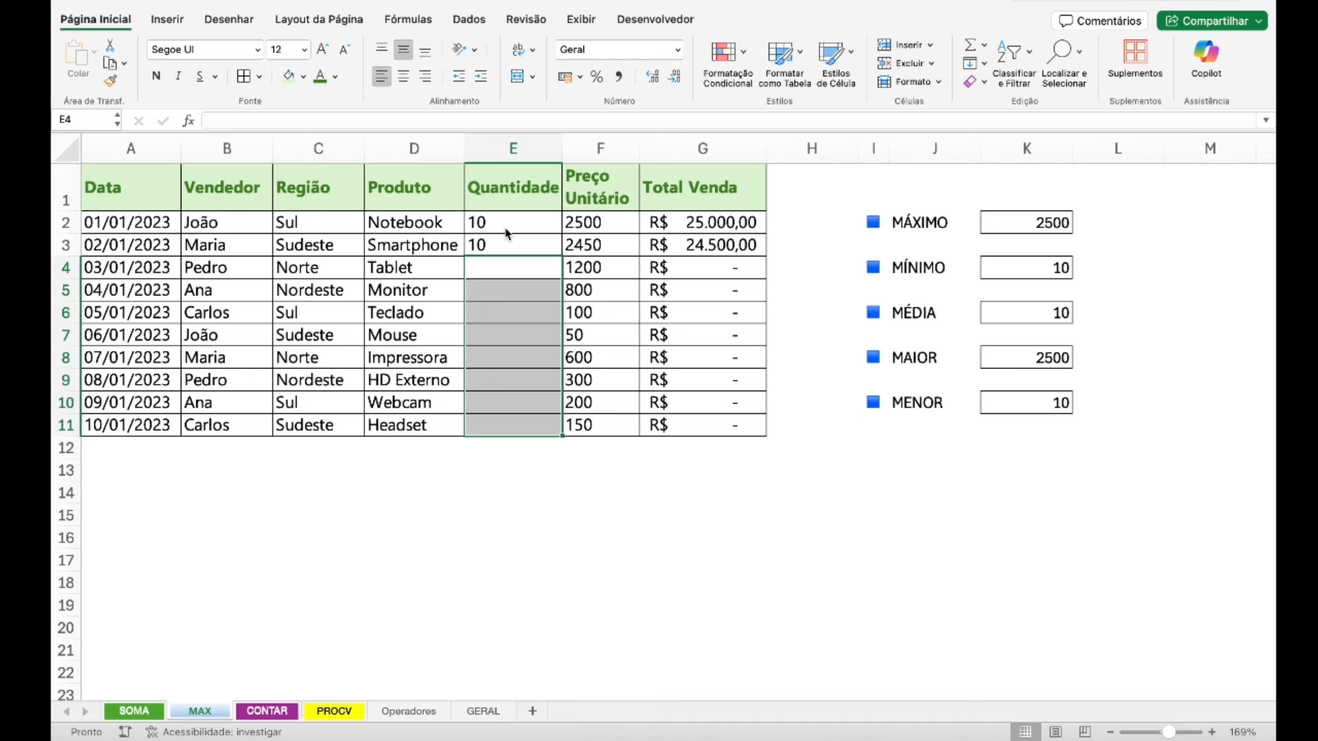
- Replace the MÉDIA formula in K6 with the manual average =(10+10)/2
key("Up")
key("Right")
key("Right")
key("Right")
key("Right")
key("Down")
key("Right")
key("Right")
key("Down")
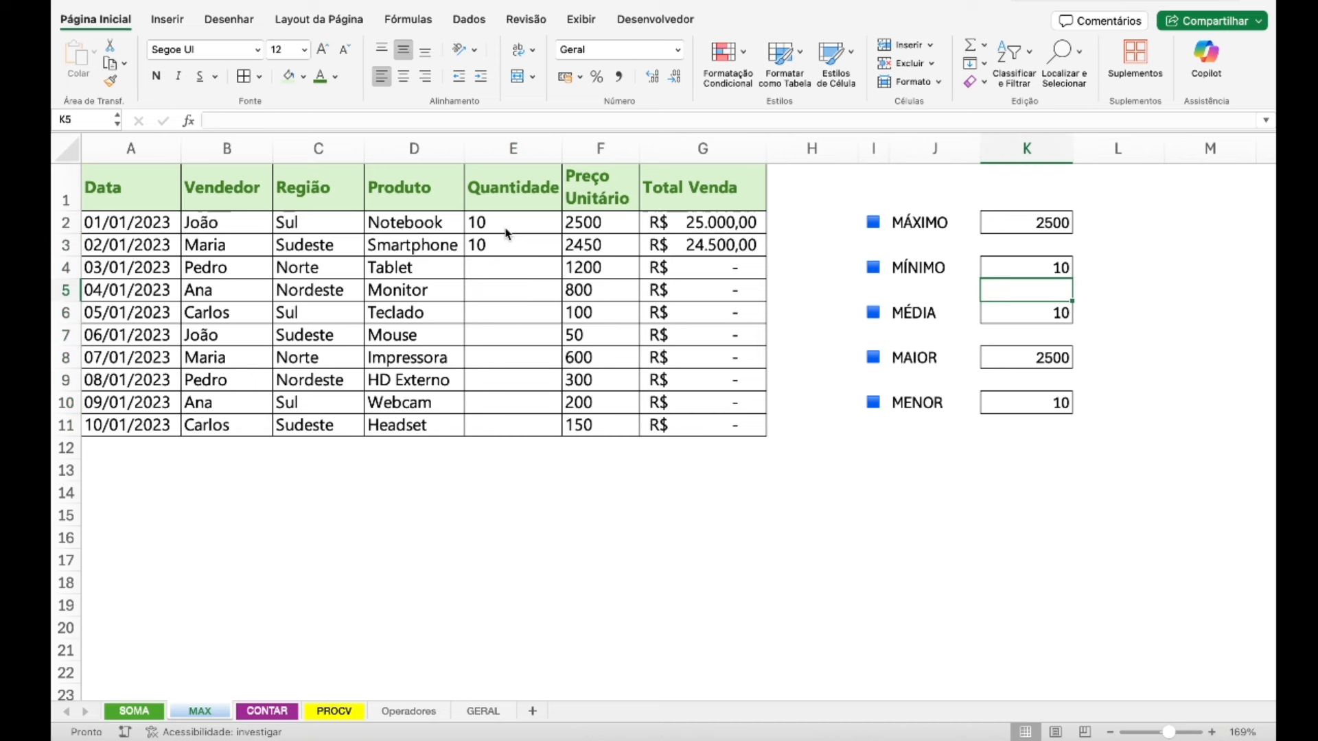
key("Down")
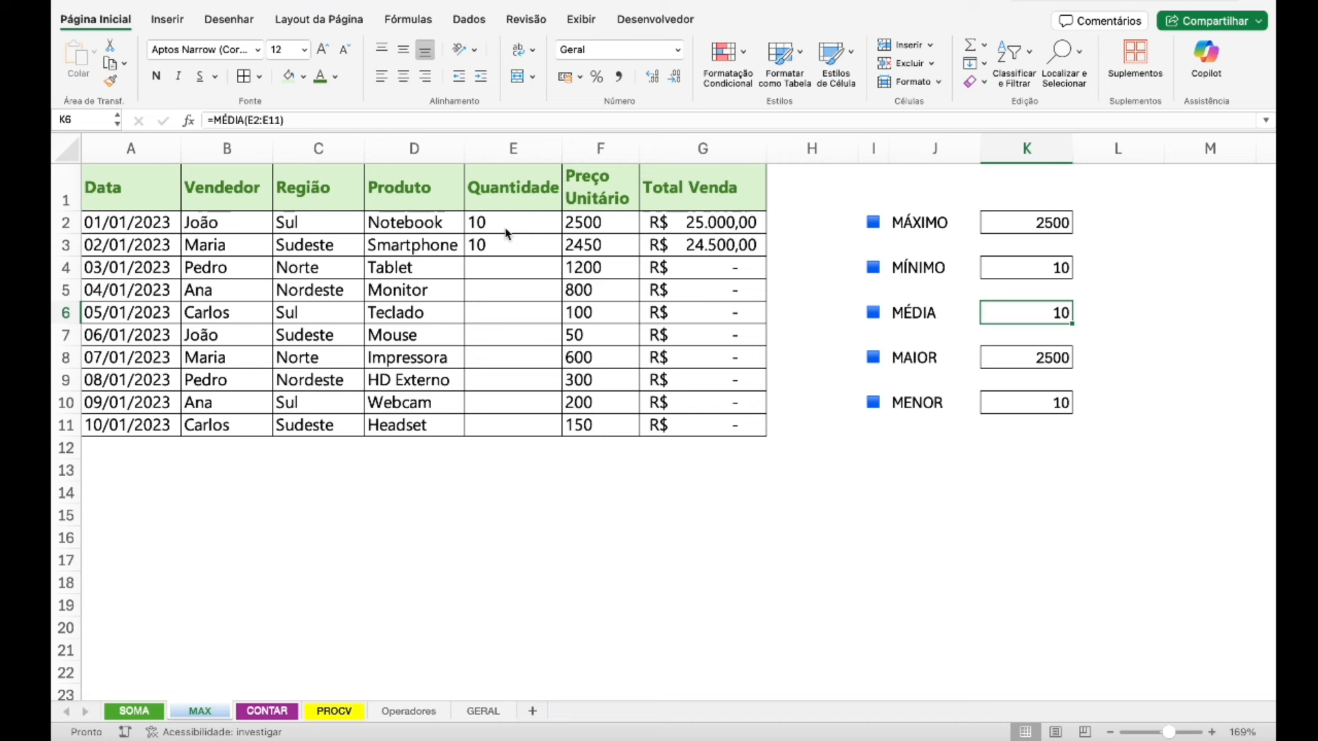
type("=(")
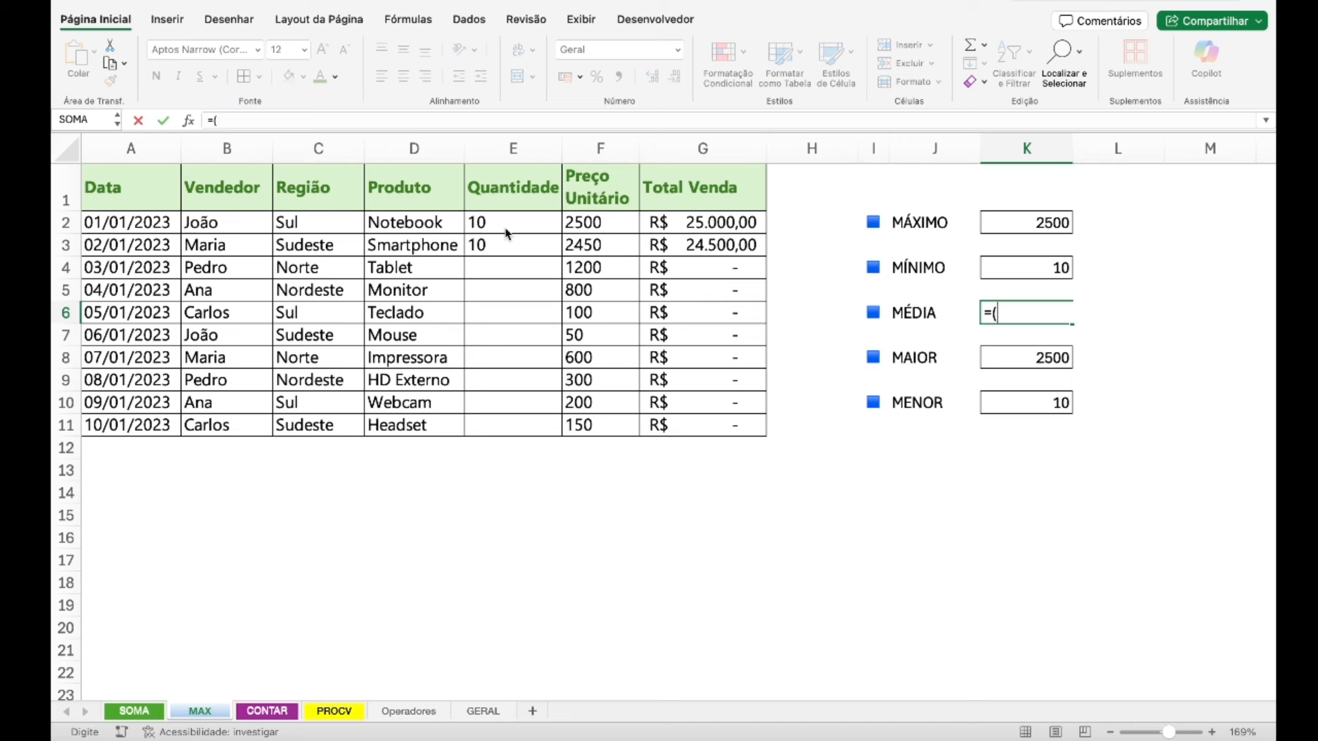
key("BackSpace")
type("(10+10")
type(")/2")
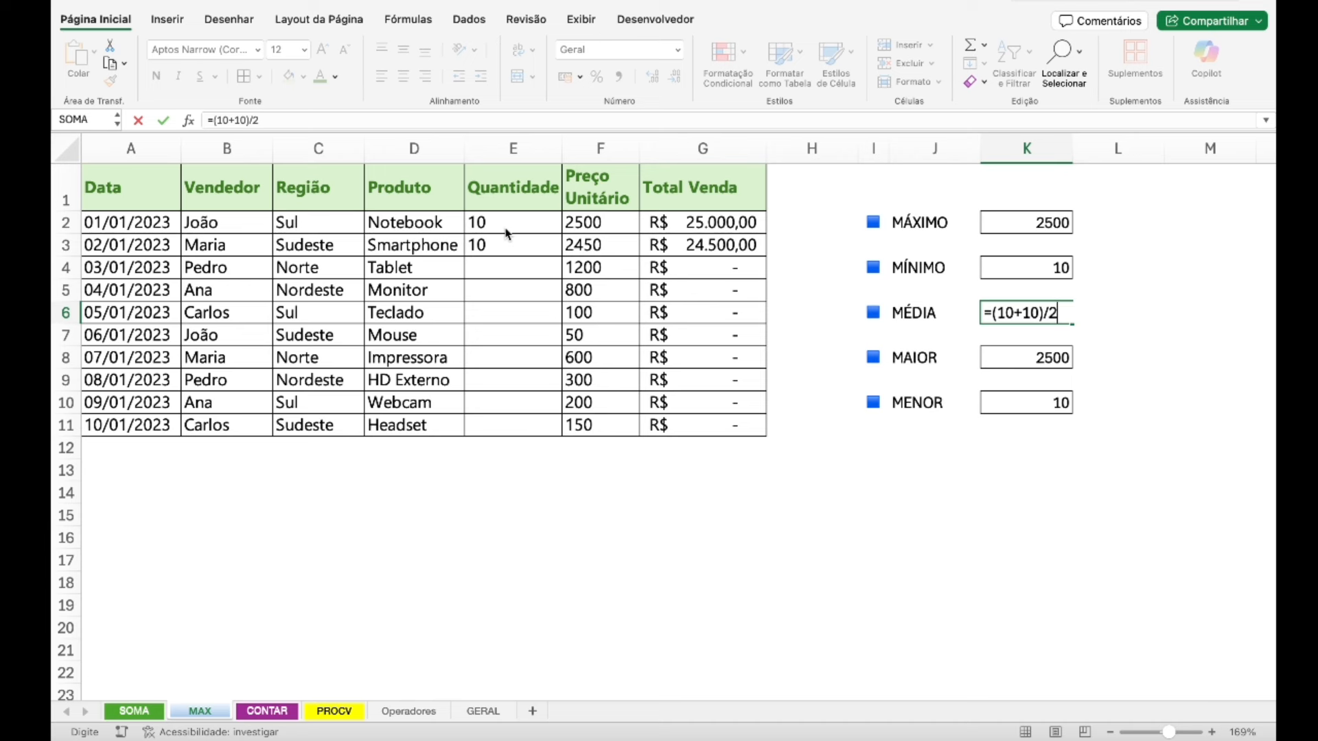
key("ctrl+Return")
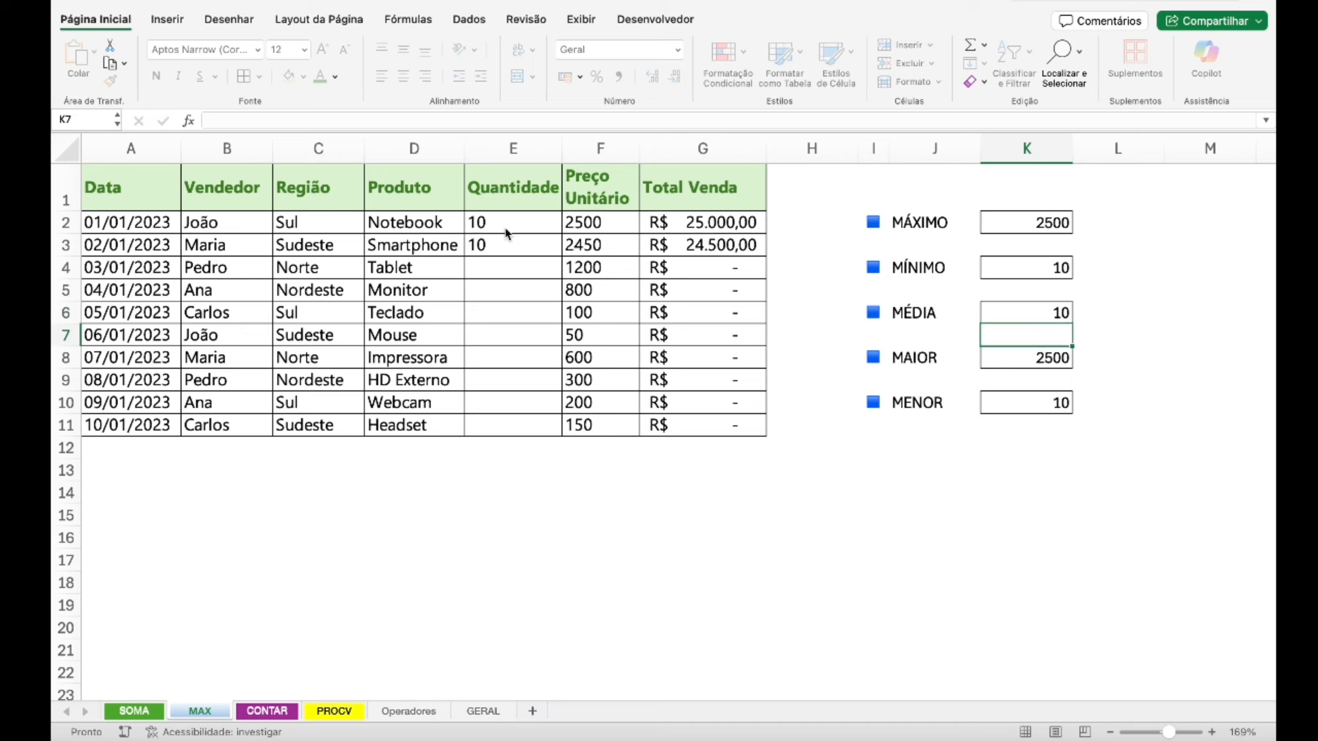
- Set the Notebook quantity in E2 to 20 and check the manual average in K6
left_click(542, 218)
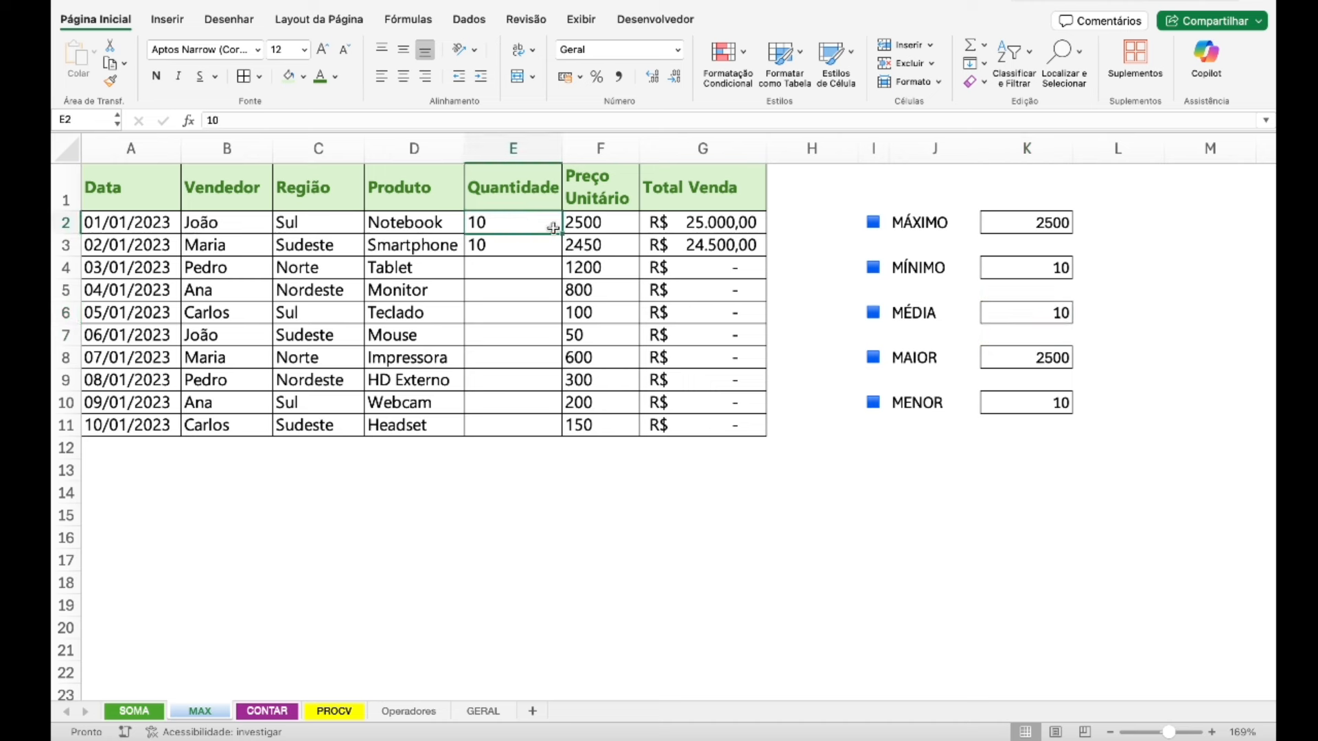
type("20")
key("Return")
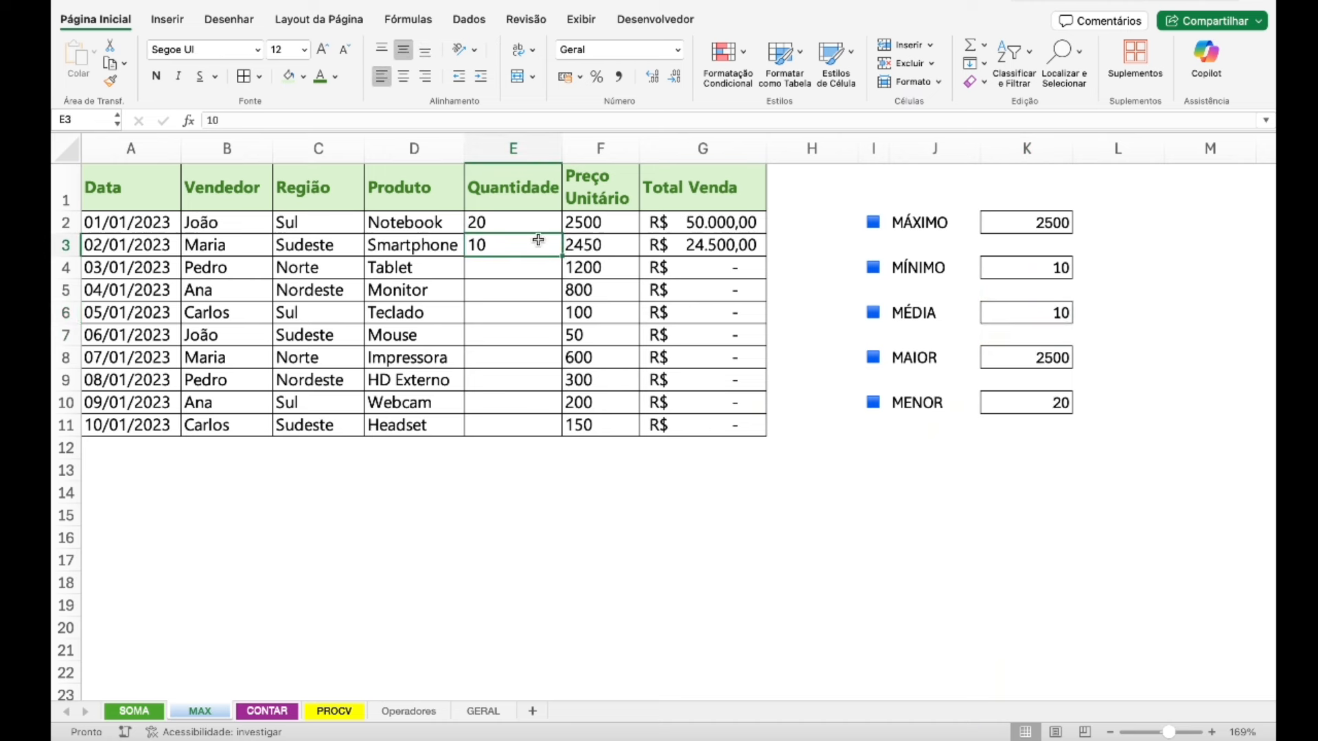
left_click(1023, 314)
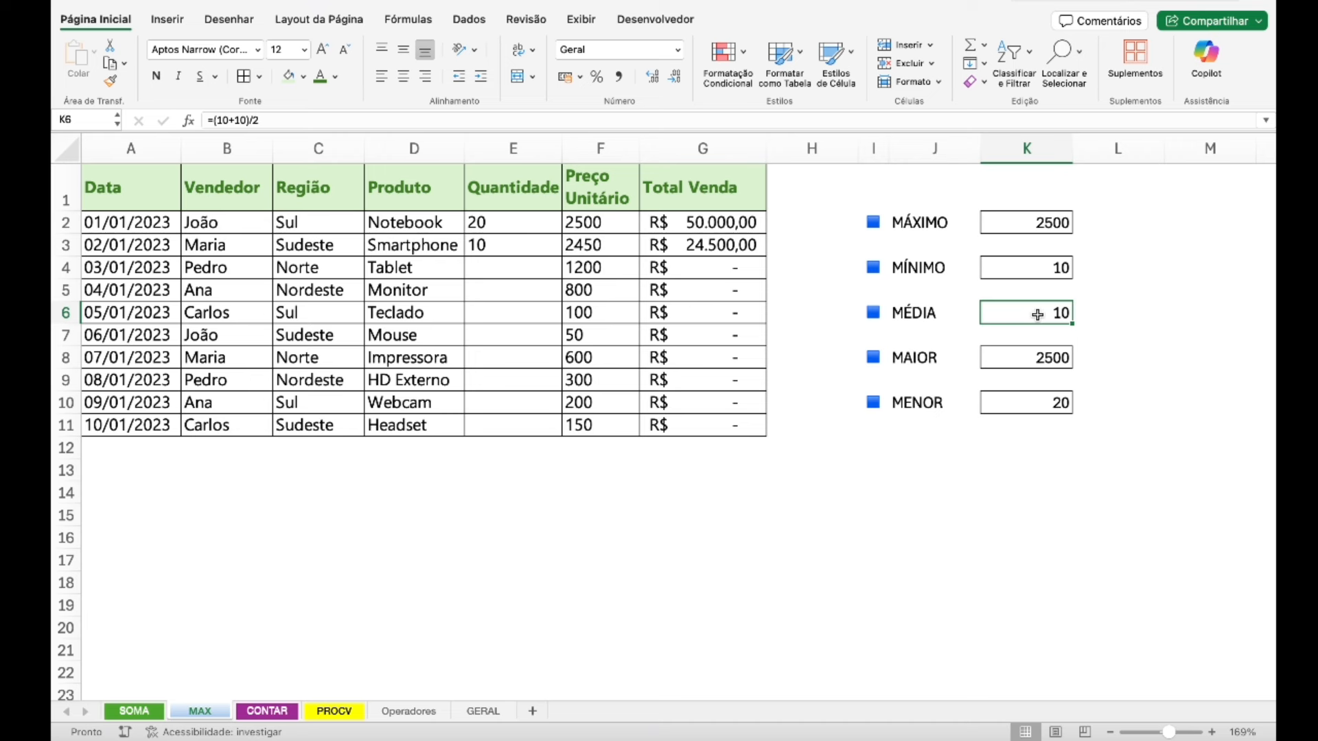
- Undo the last quantity change and the manual average in K6, and set the Notebook quantity in E2 to 20 to check MÉDIA
key("super+z")
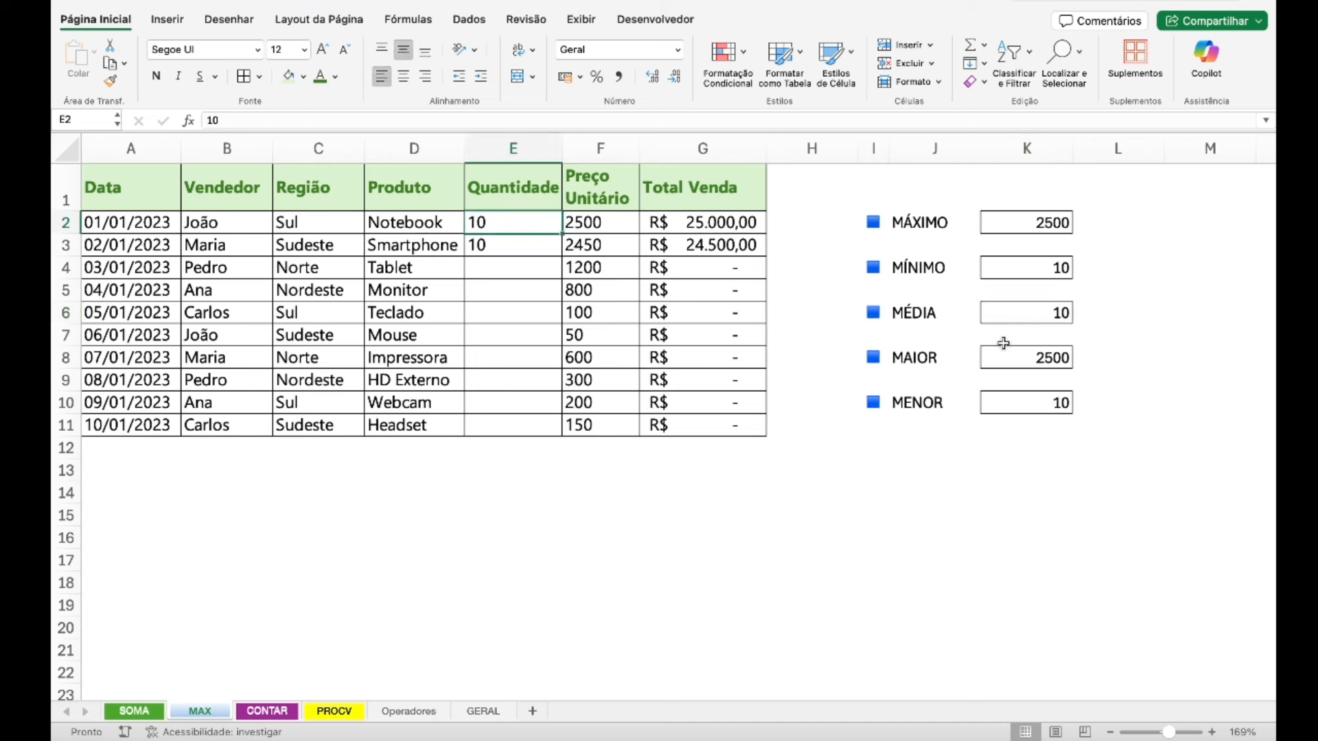
key("super+z")
left_click(505, 226)
type("20")
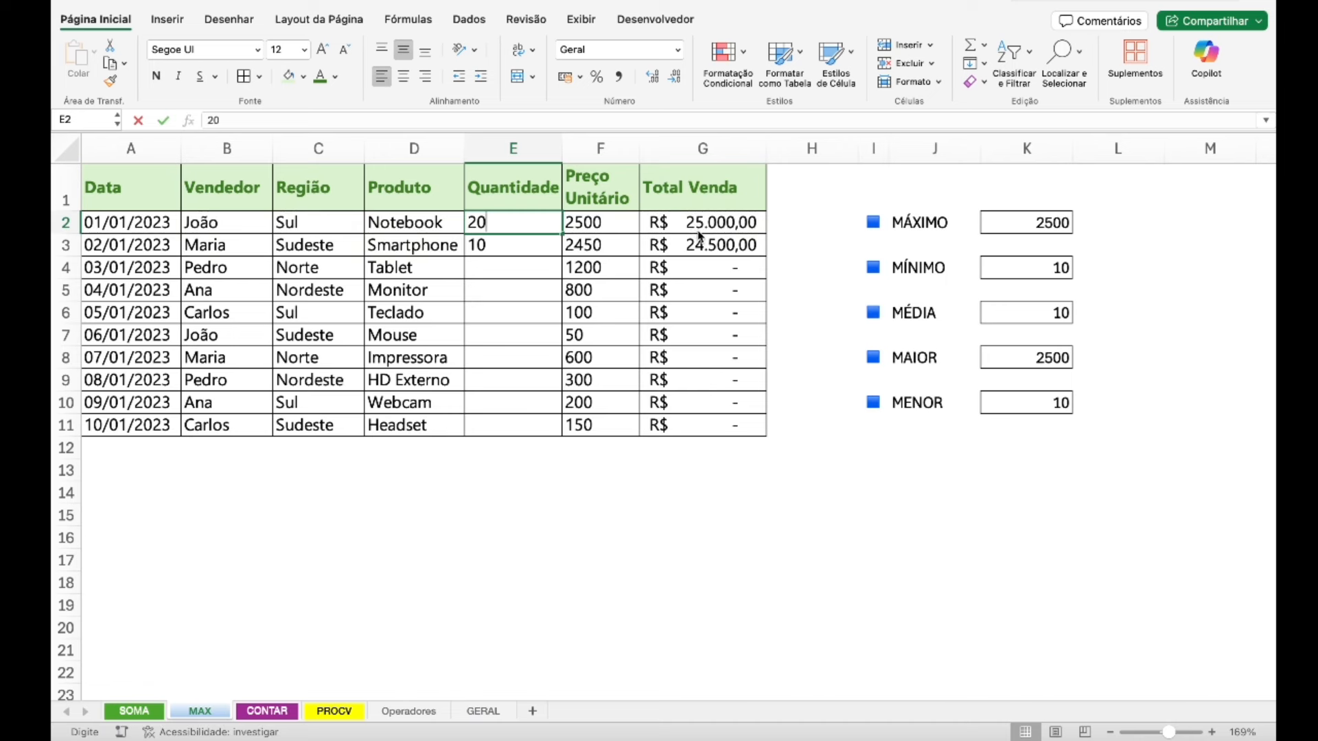
key("Return")
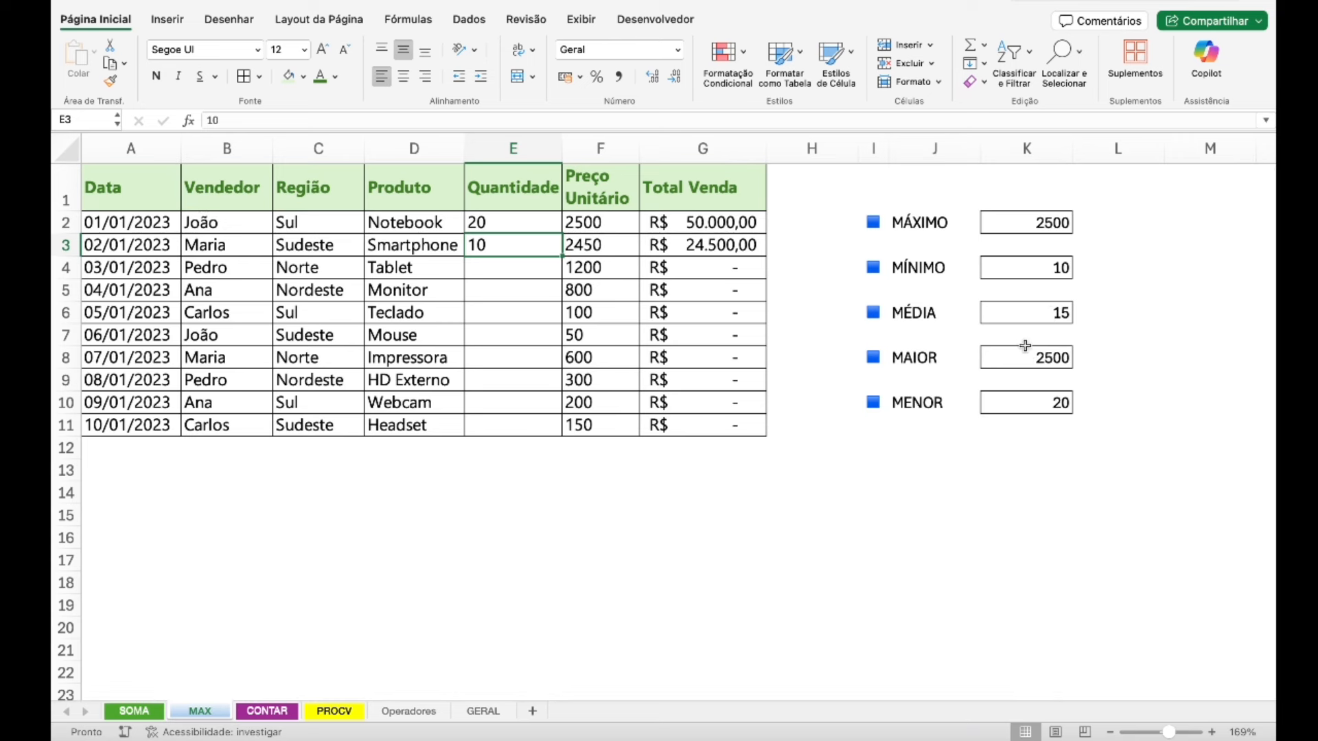
left_click(1044, 313)
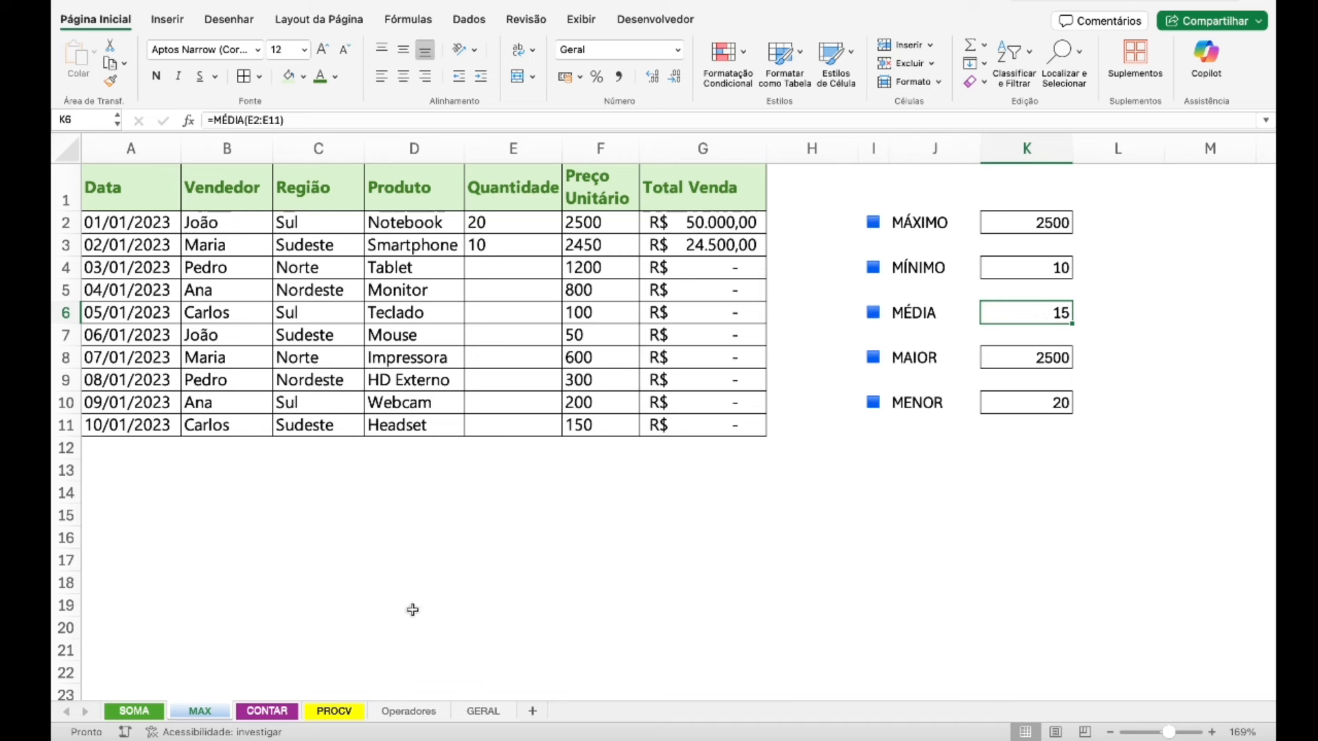
- Open the CONTAR sheet and review the labels CONT.NÚM, CONT.VALORES, CONTAR.VAZIO and CONT.SE
left_click(271, 714)
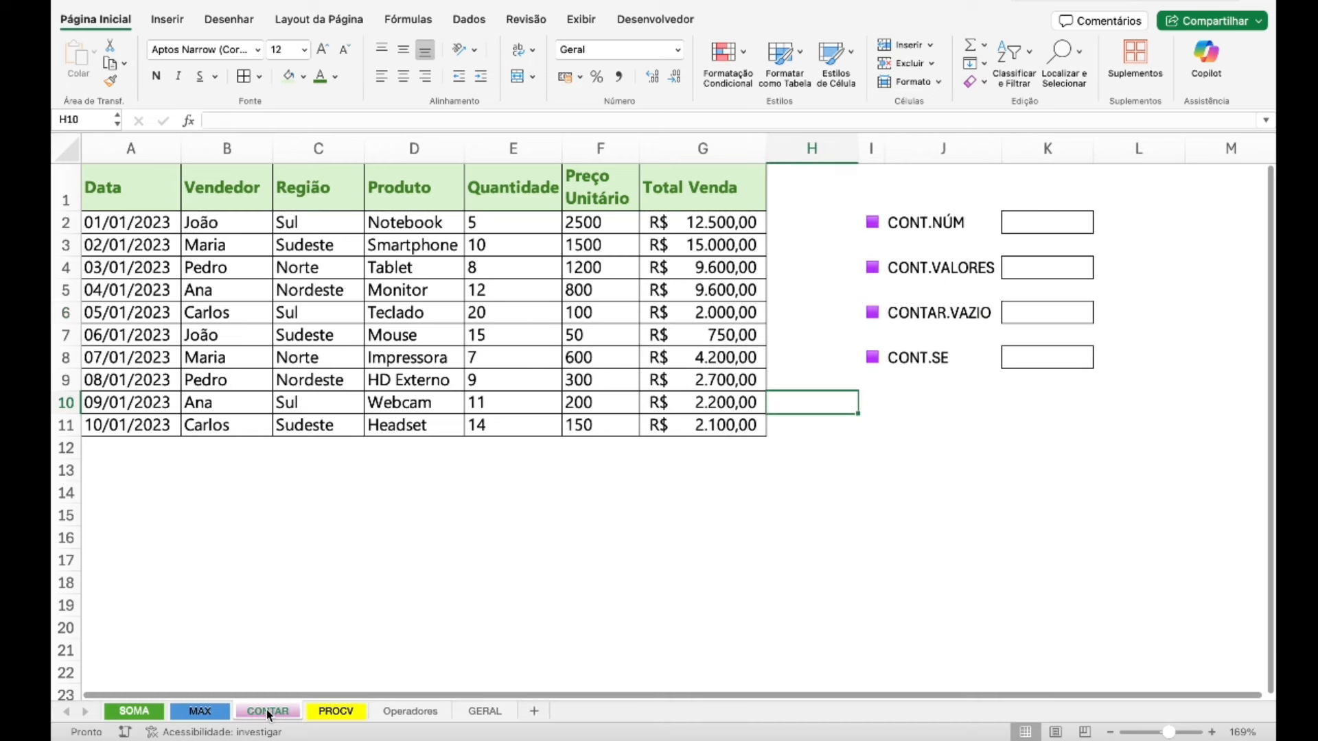
left_click(935, 226)
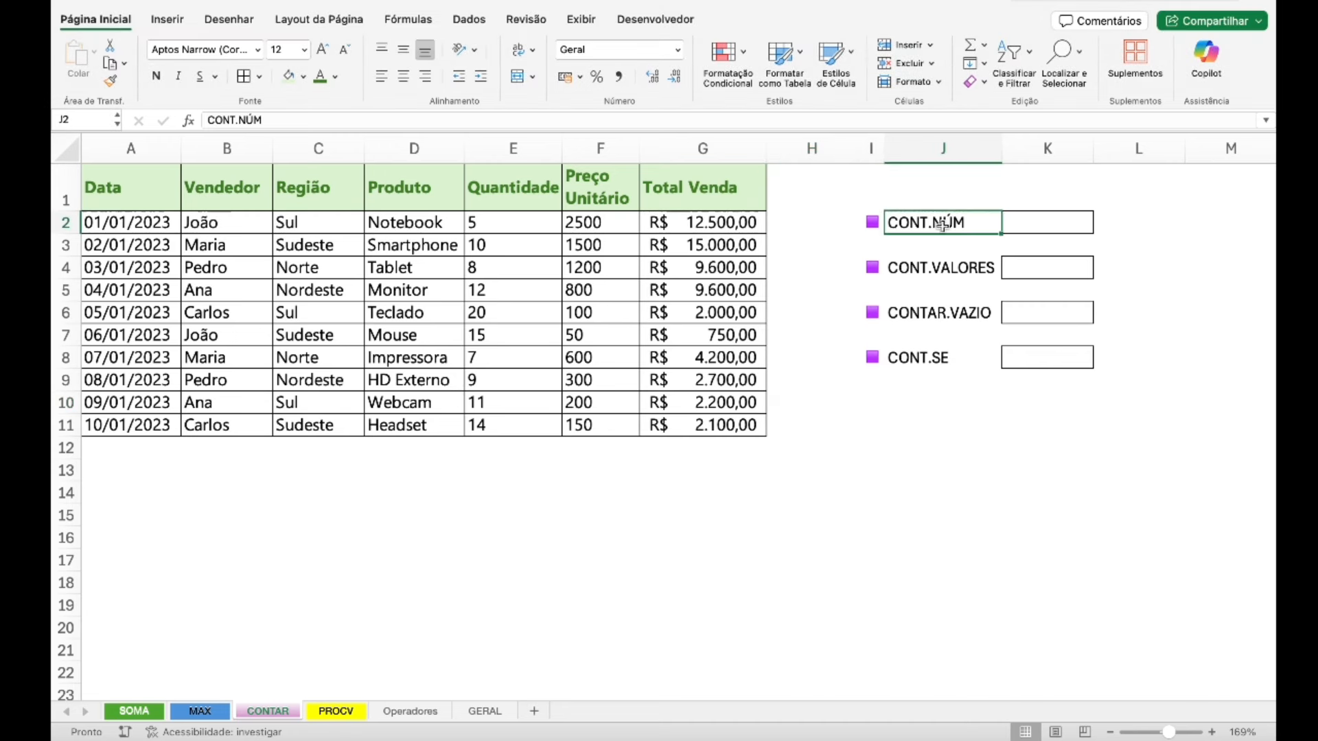
left_click(952, 273)
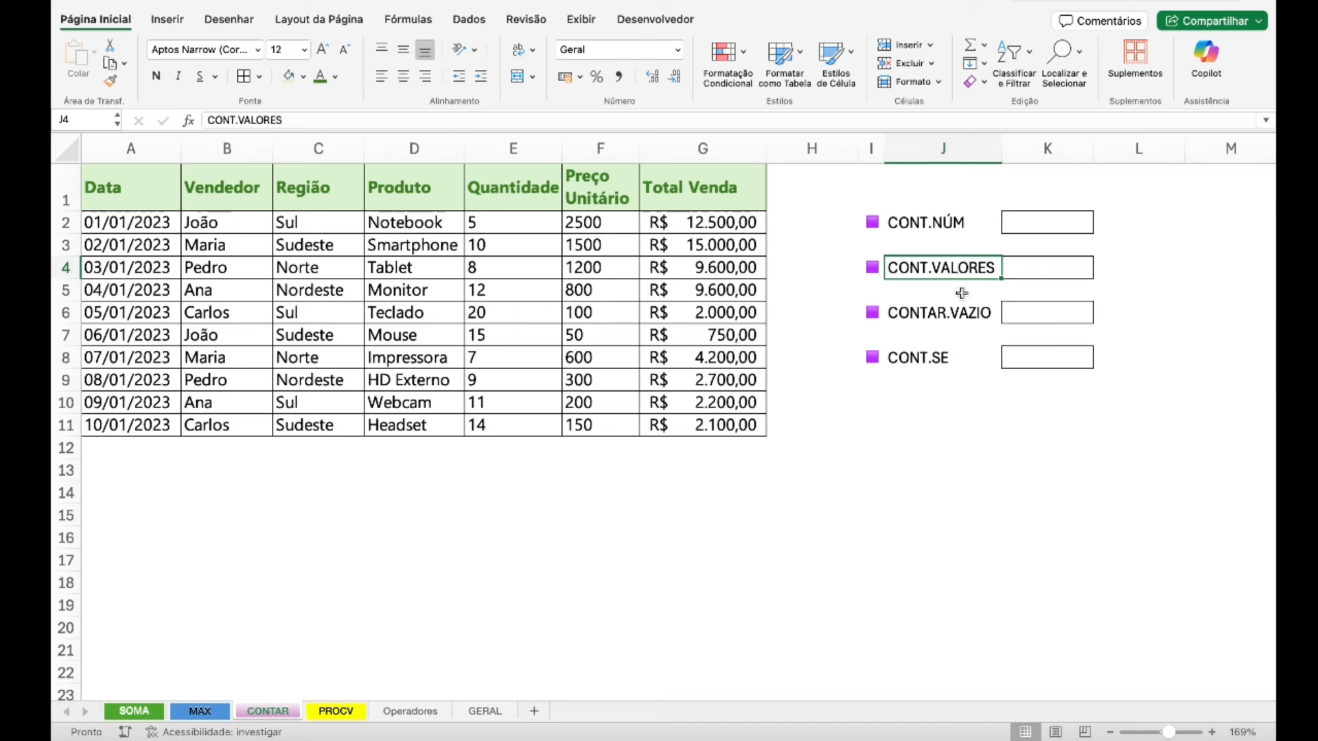
left_click(950, 321)
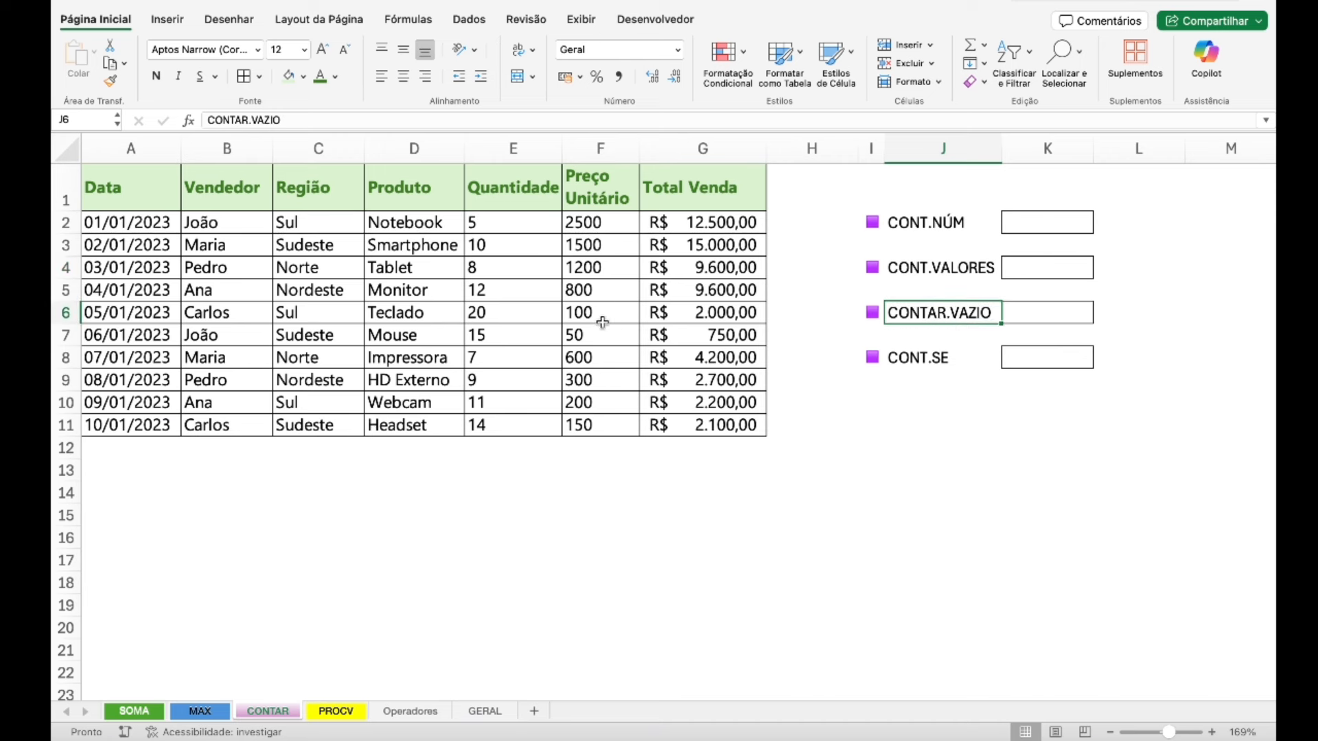
left_click(939, 356)
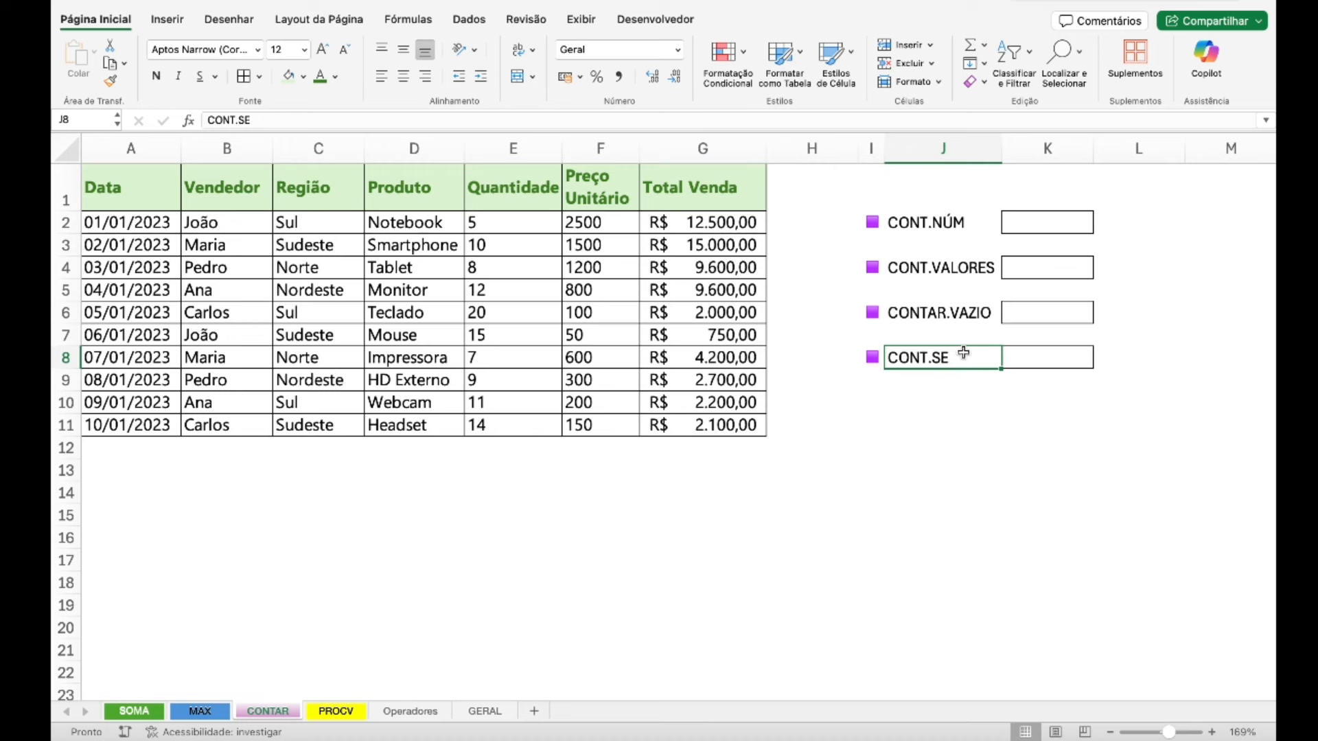
- Count the numeric quantities in K2 with the formula =CONT.NÚM(E2:E11)
left_click(1027, 232)
type("=")
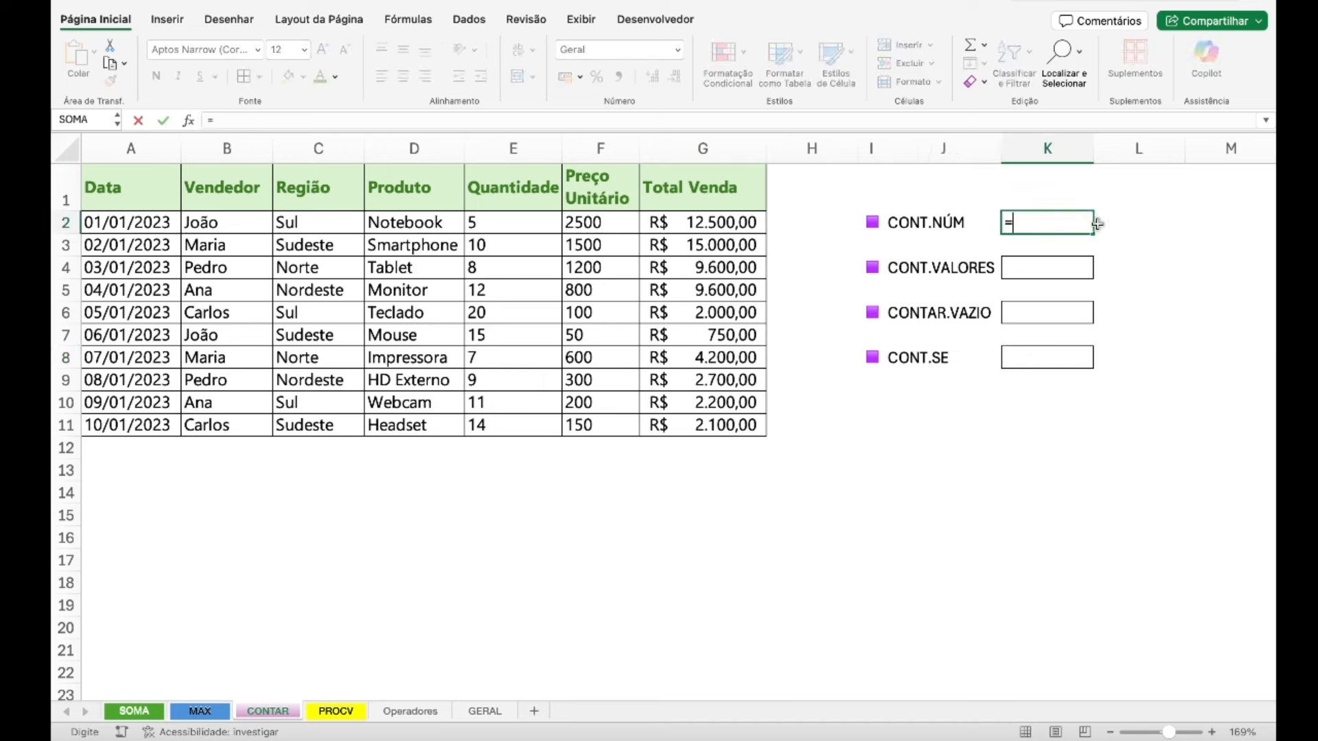
type("cont")
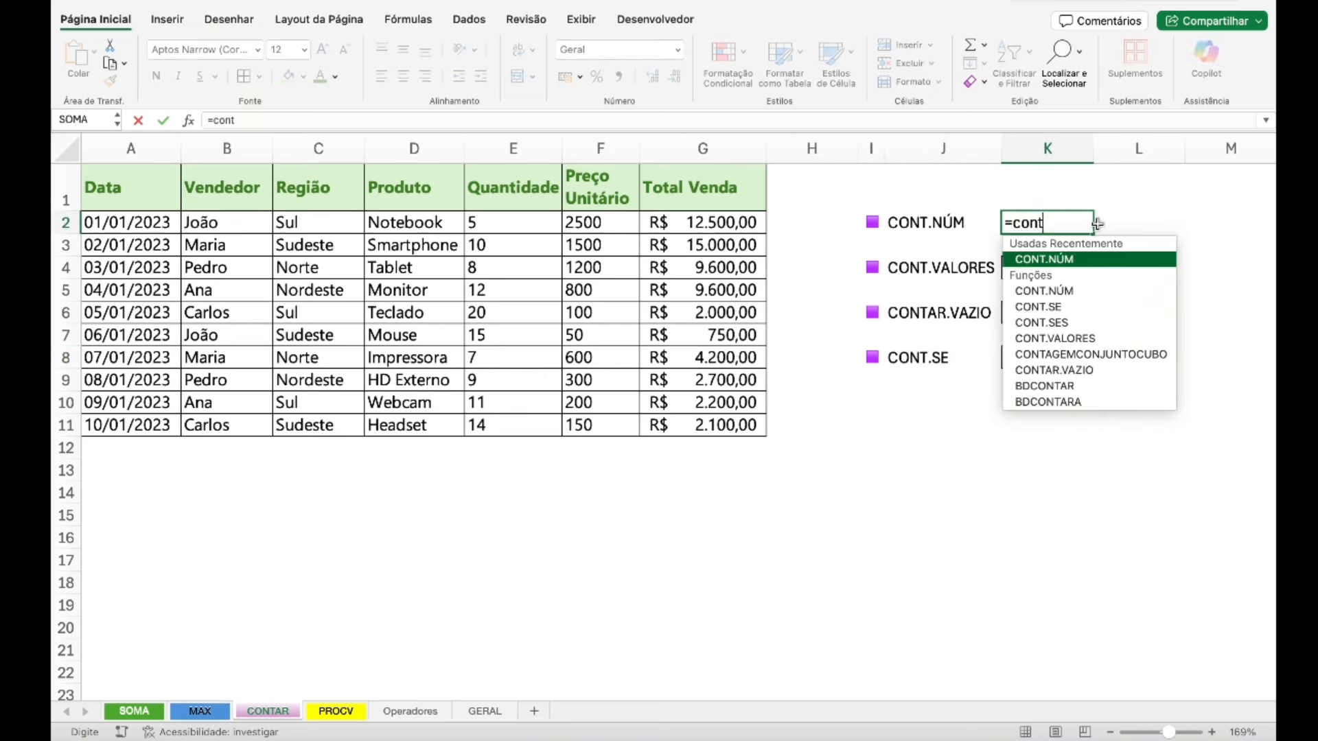
double_click(1041, 259)
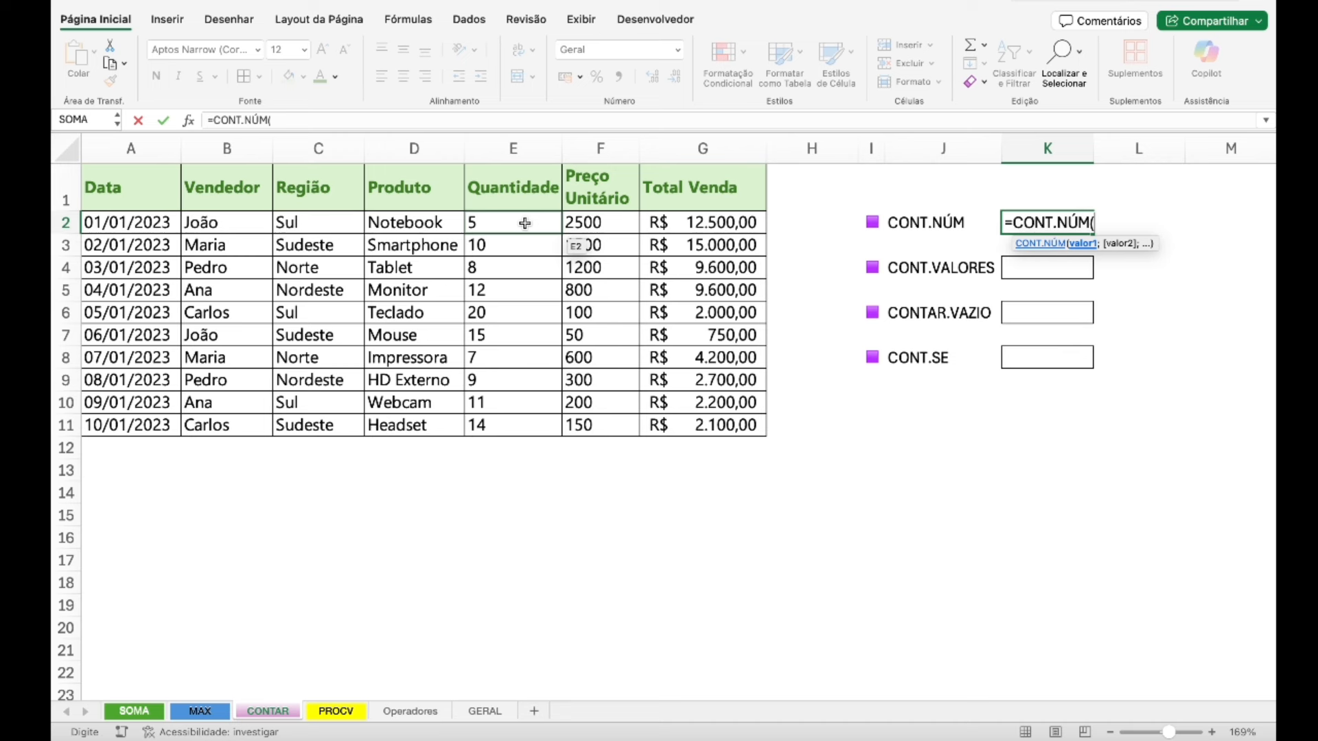
left_click_drag(525, 223, 521, 417)
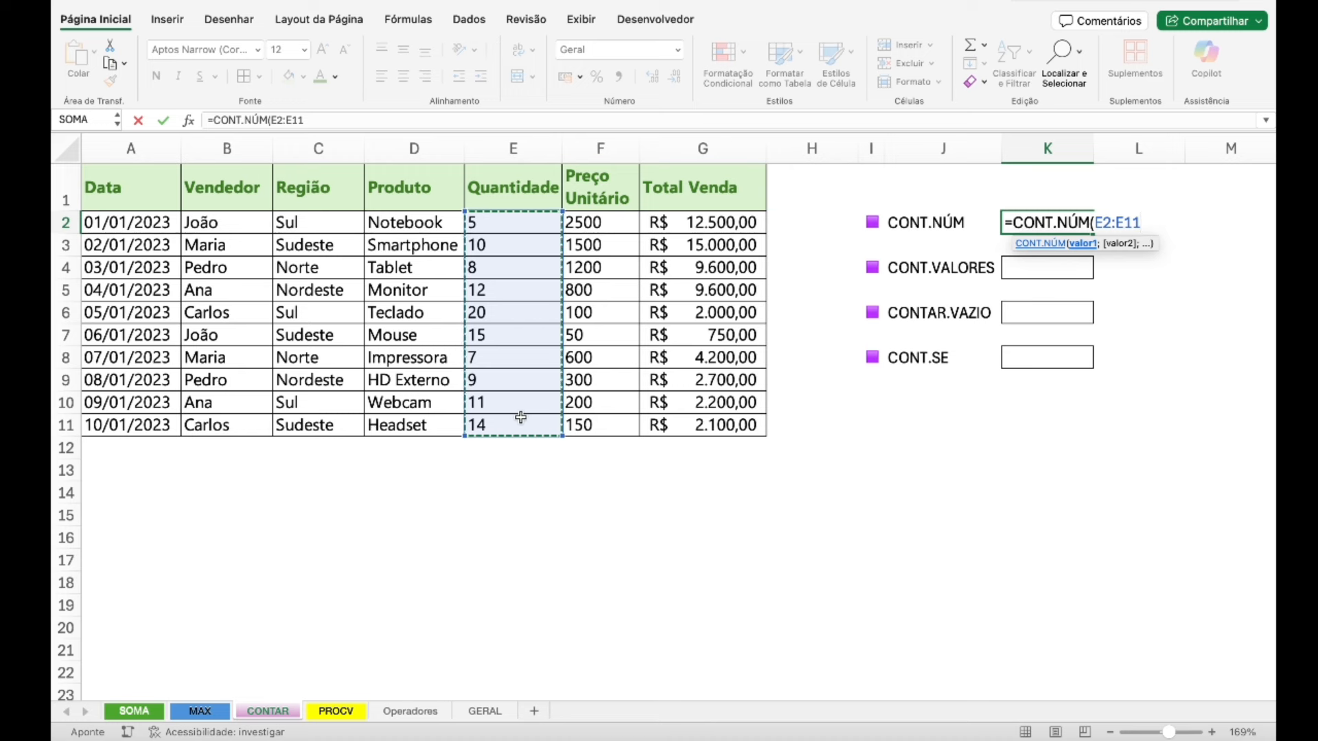
key("Return")
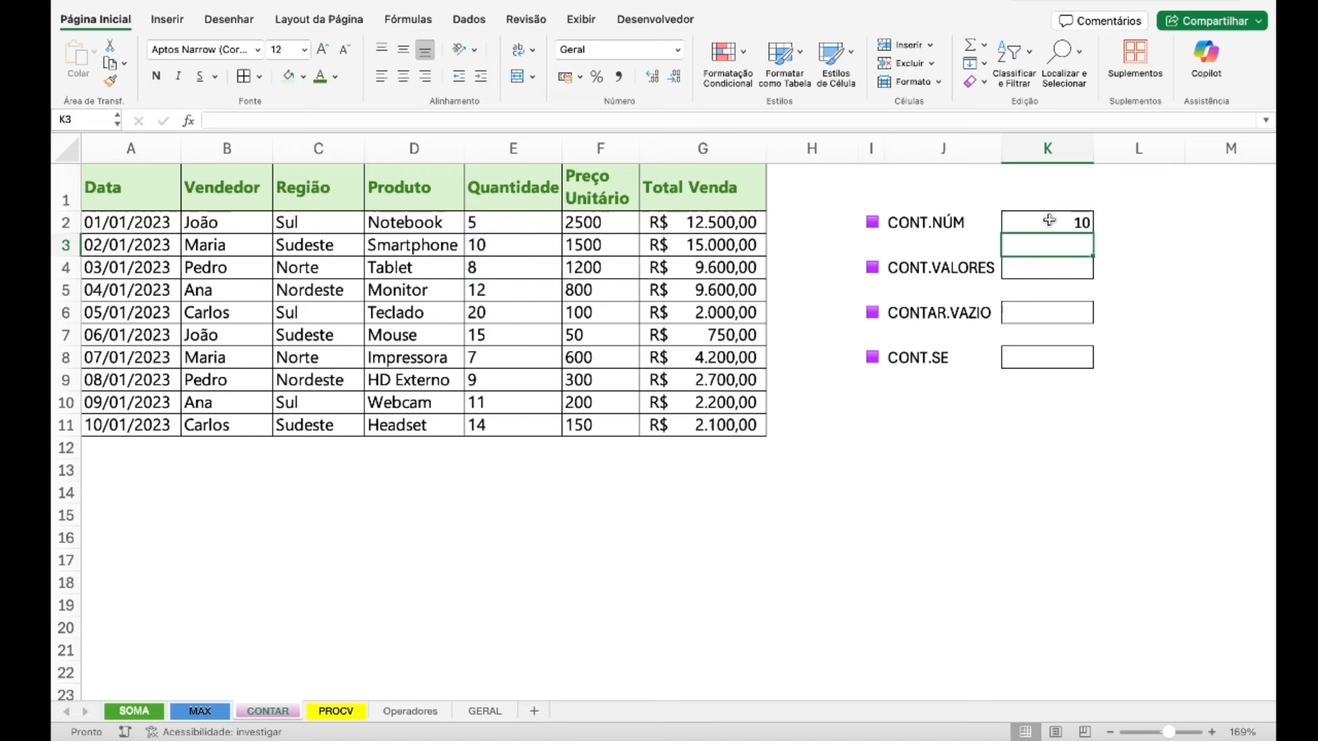
- Replace the Tablet quantity in E4 with a first name to test CONT.NÚM on text, and set it back to 8
left_click(529, 265)
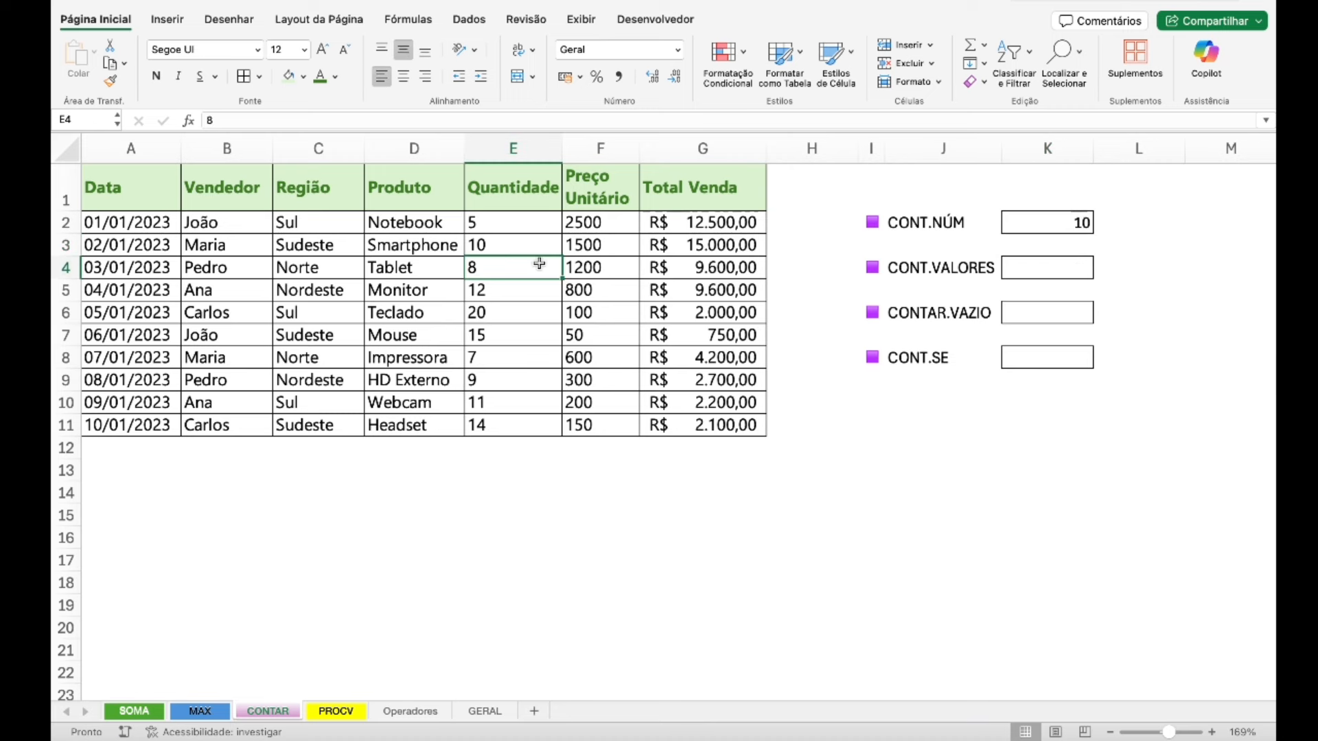
type("rodrigo")
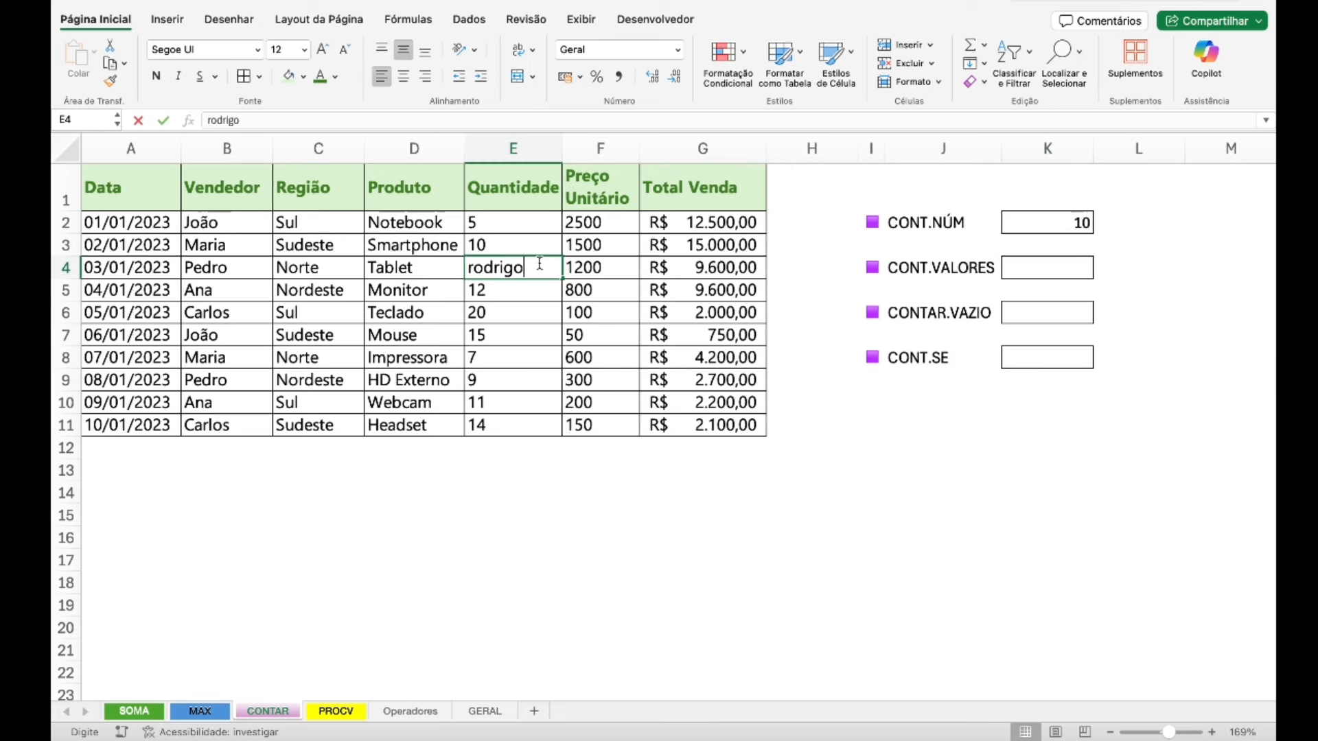
key("Return")
left_click(539, 264)
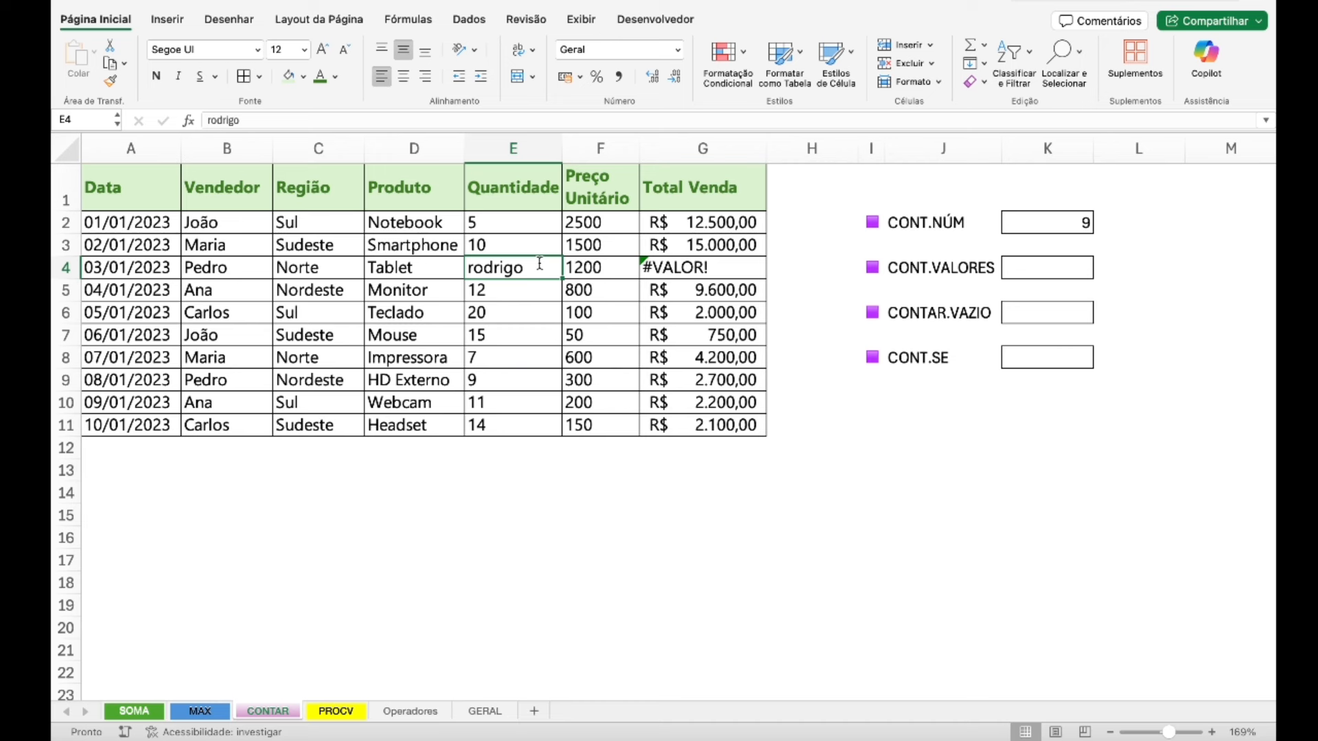
type("8")
key("ctrl+Return")
- Shift the CONT.NÚM range in K2 to the product names in D2:D11 and check the result against those cells
left_click(1062, 223)
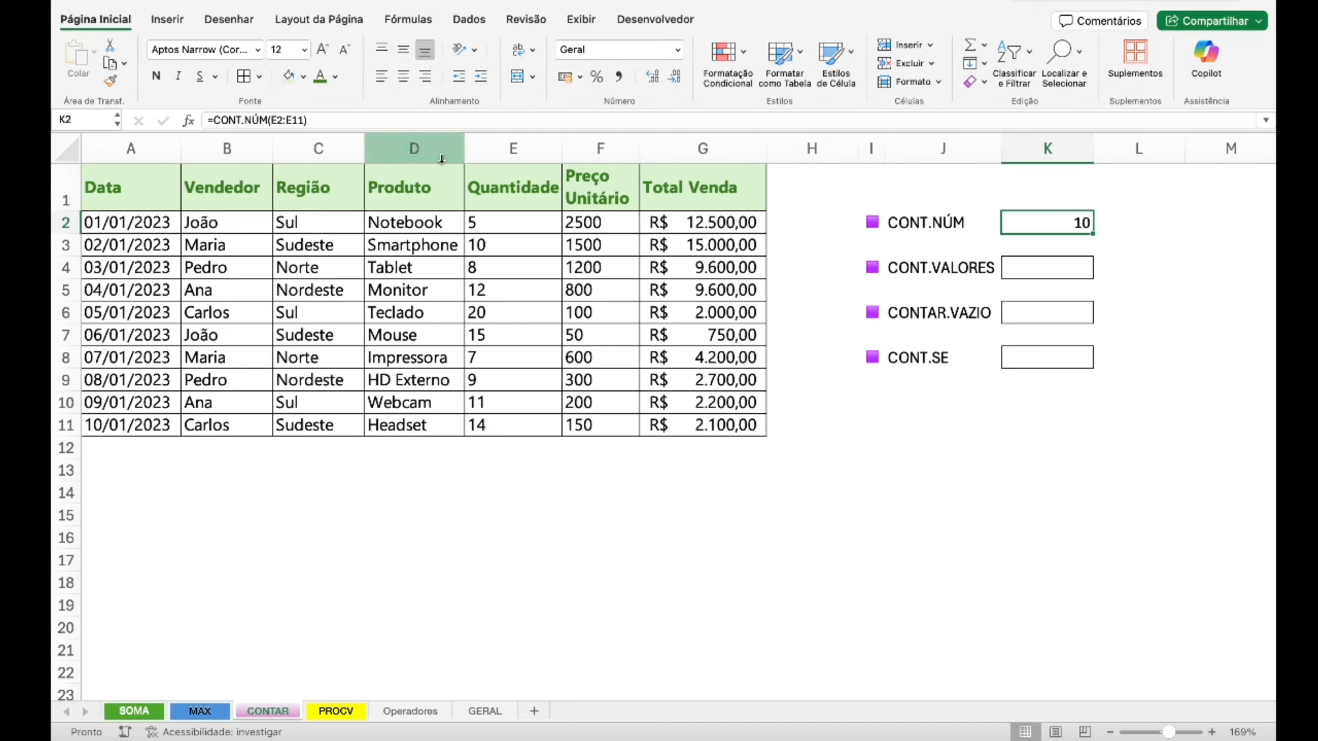
left_click(308, 120)
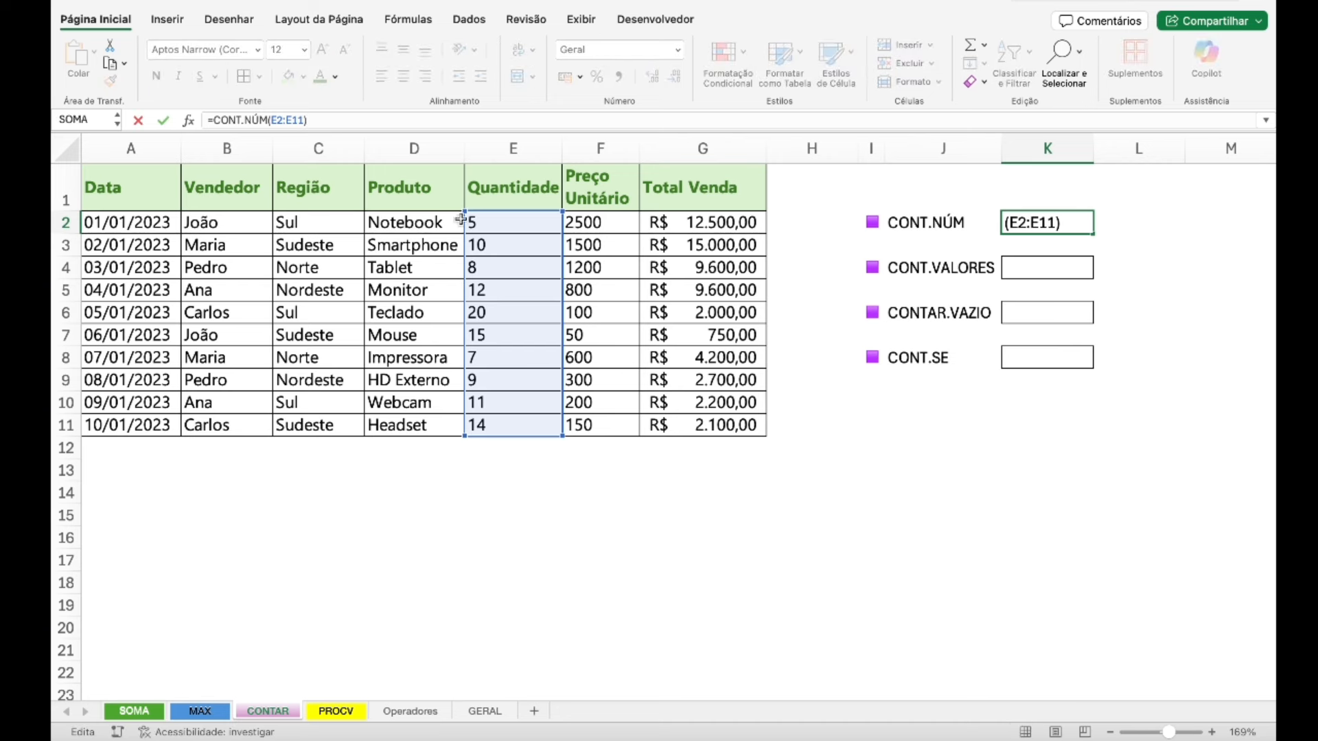
left_click_drag(464, 337, 428, 335)
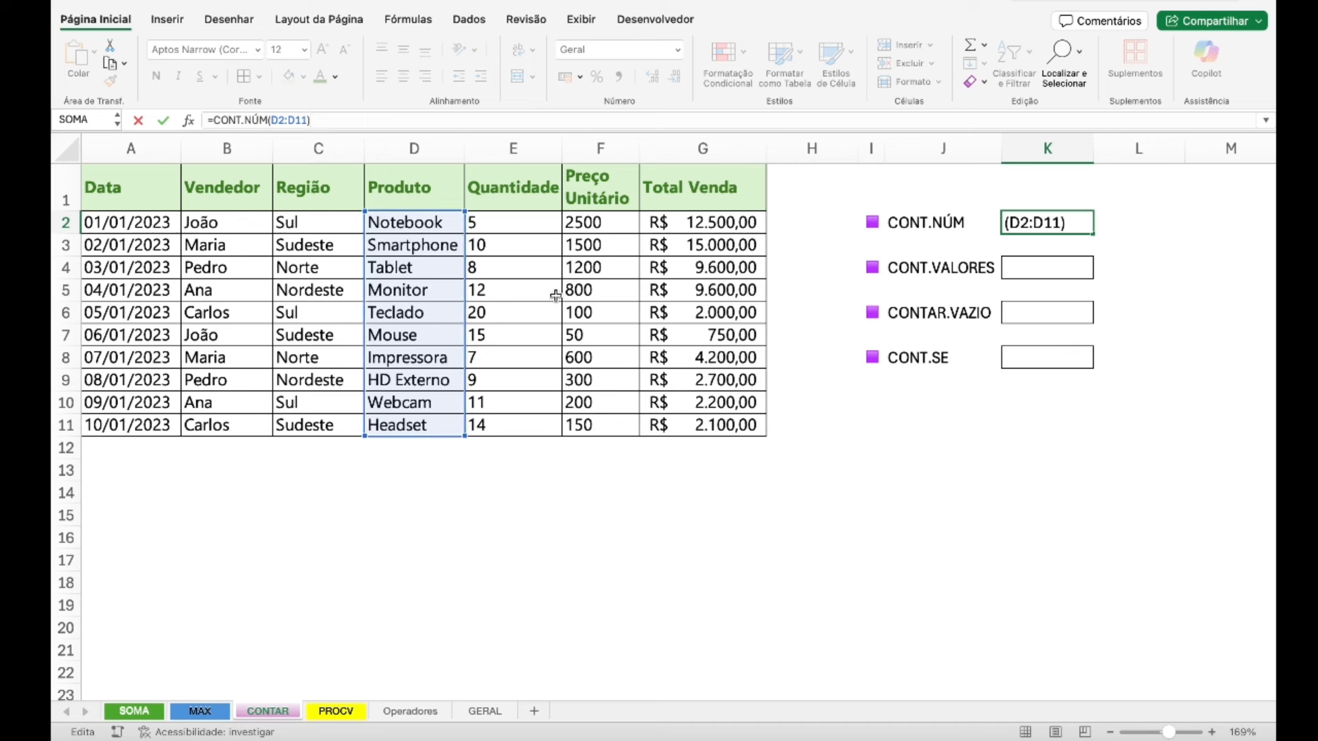
key("Return")
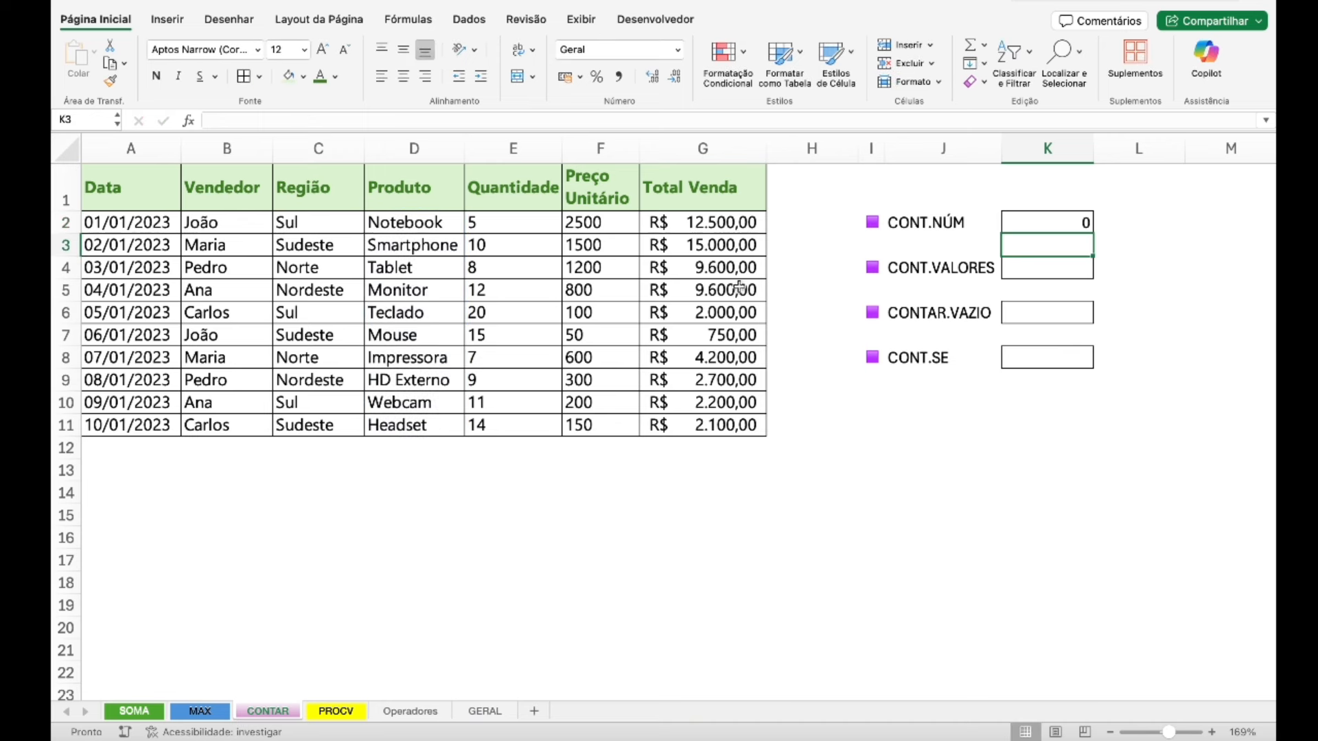
left_click(1040, 228)
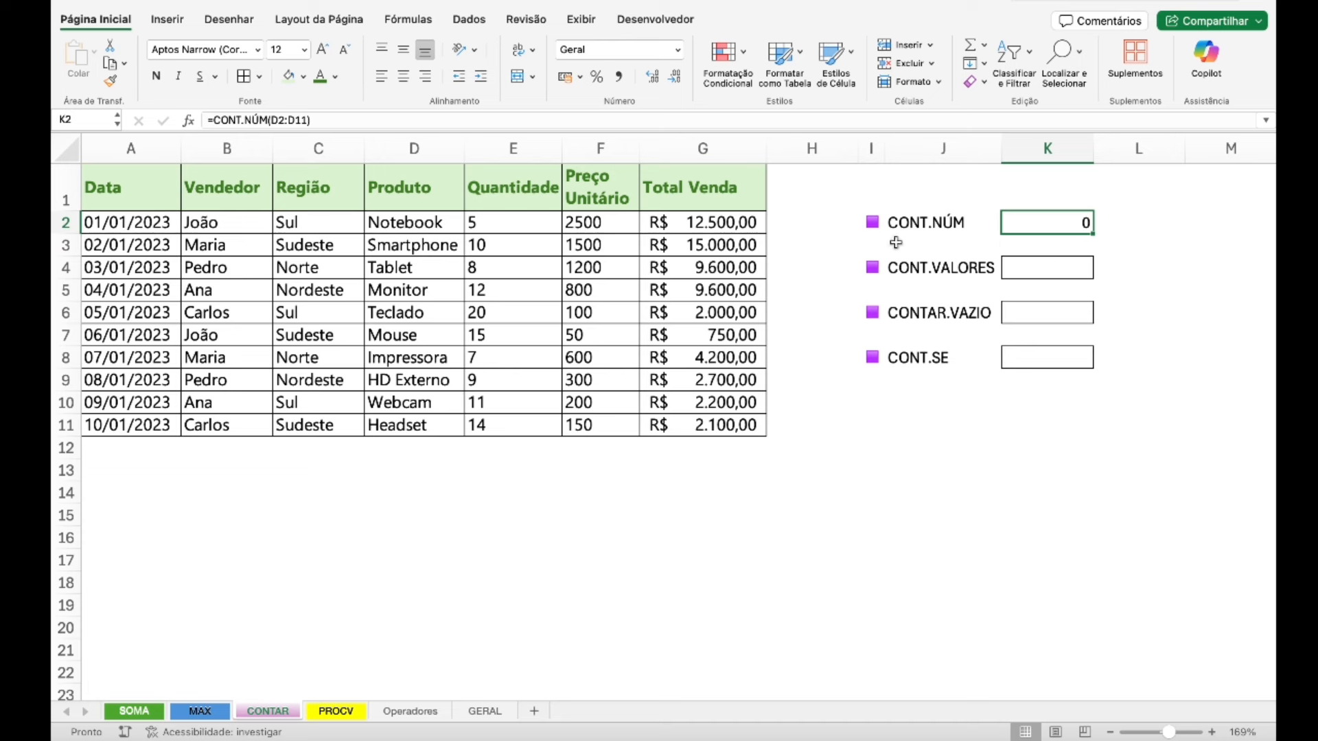
left_click_drag(417, 222, 401, 417)
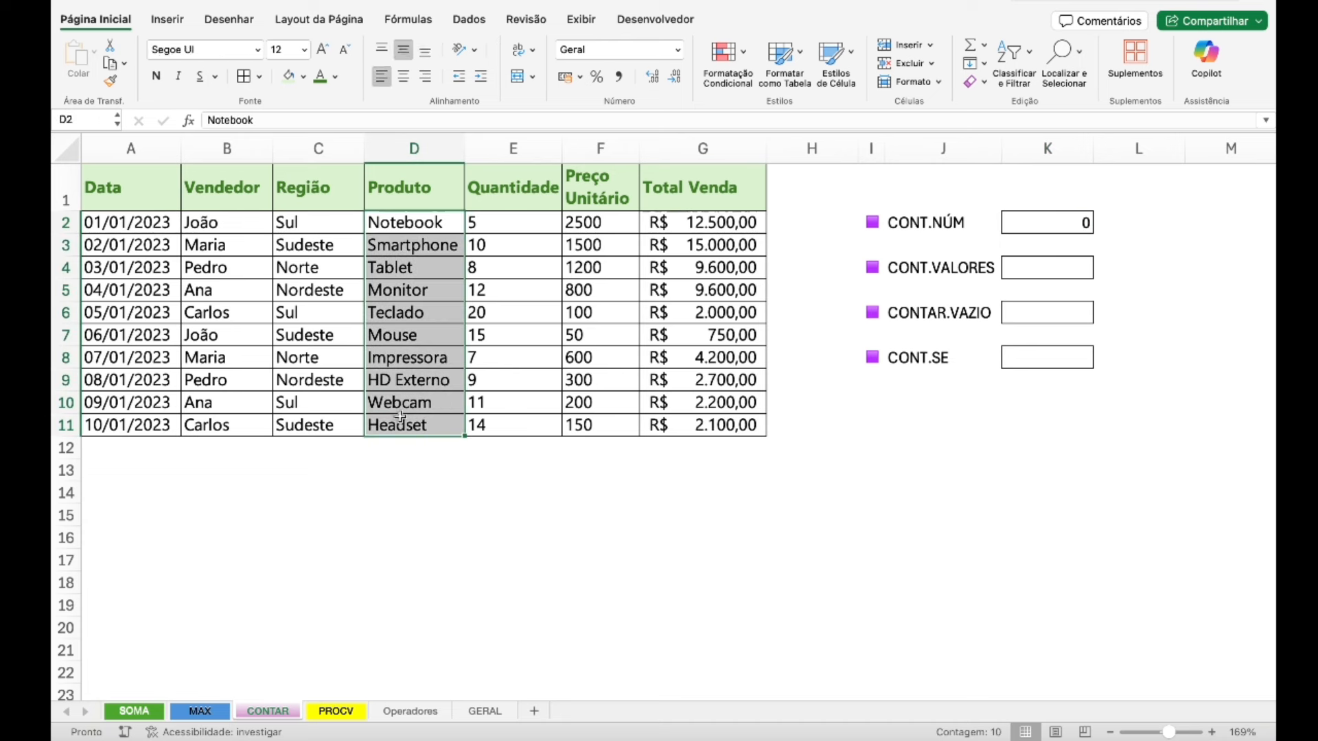
- Move the CONT.NÚM range in K2 back to the quantities in E2:E11
left_click(1064, 225)
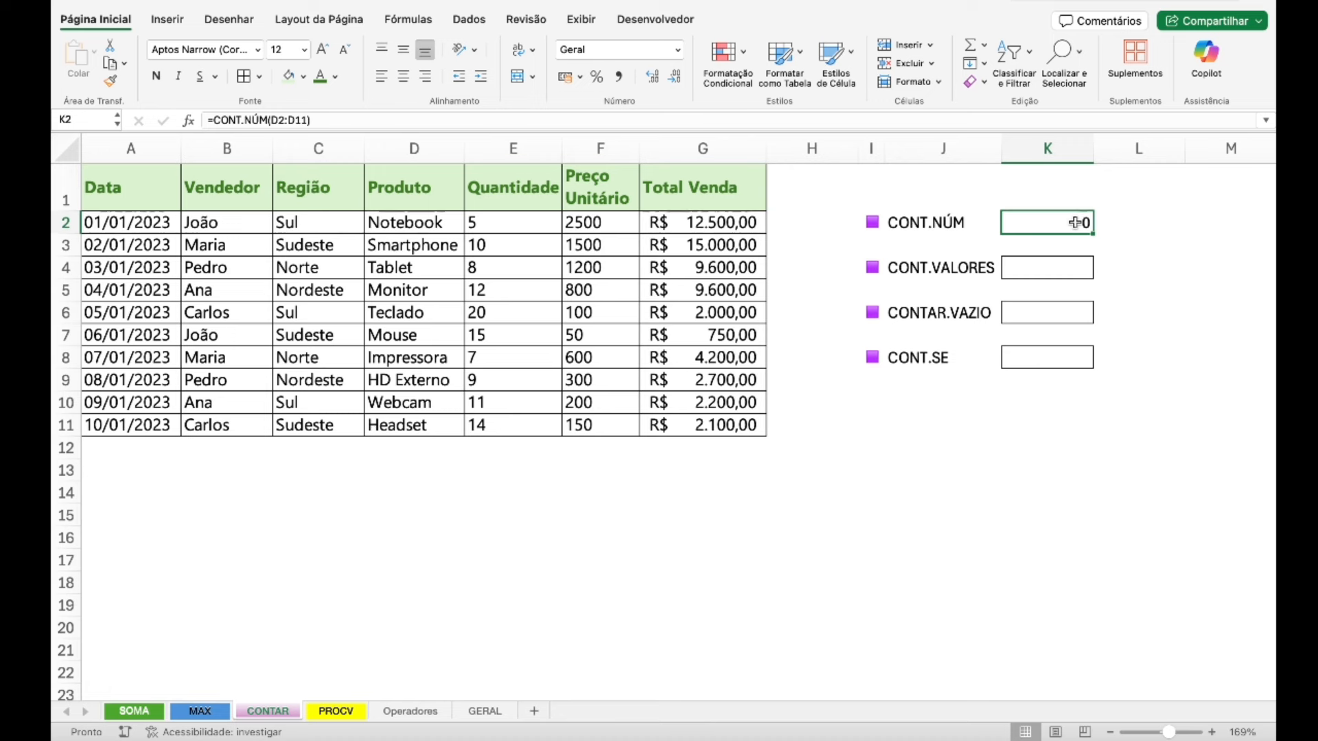
key("F2")
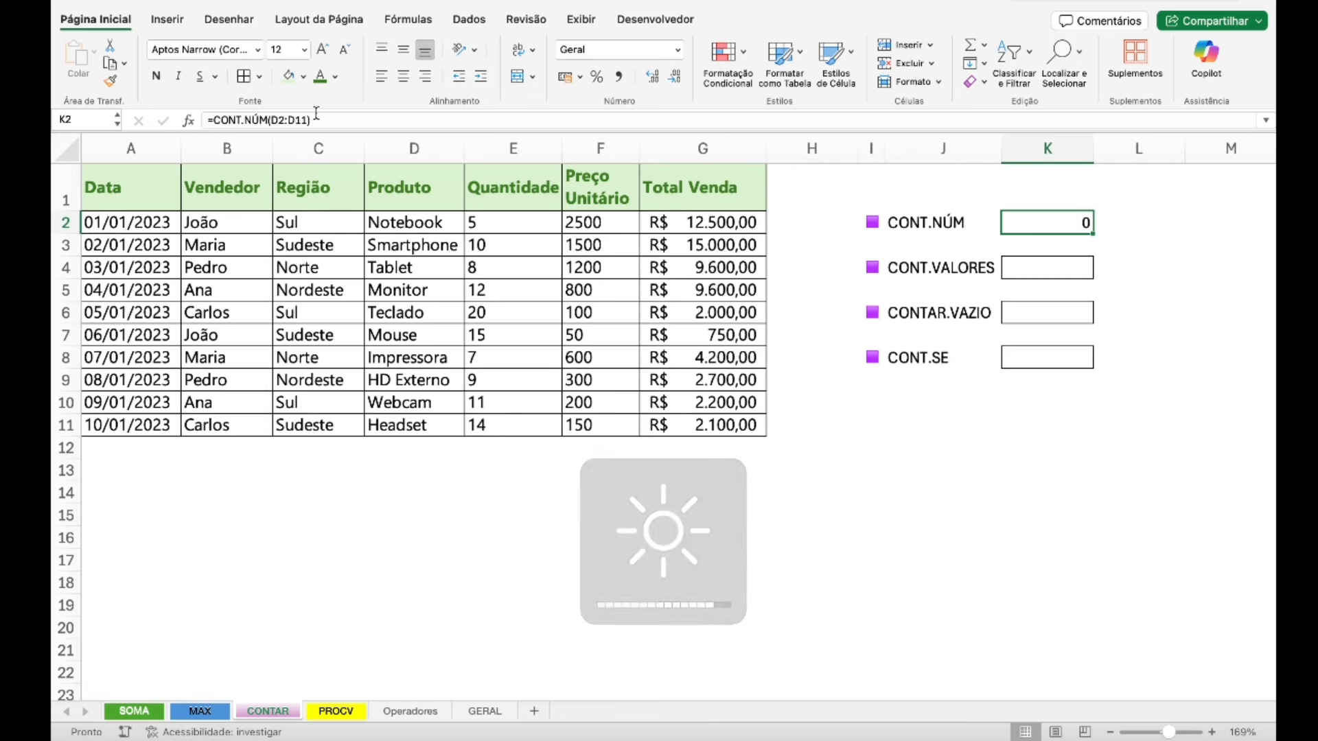
key("F2")
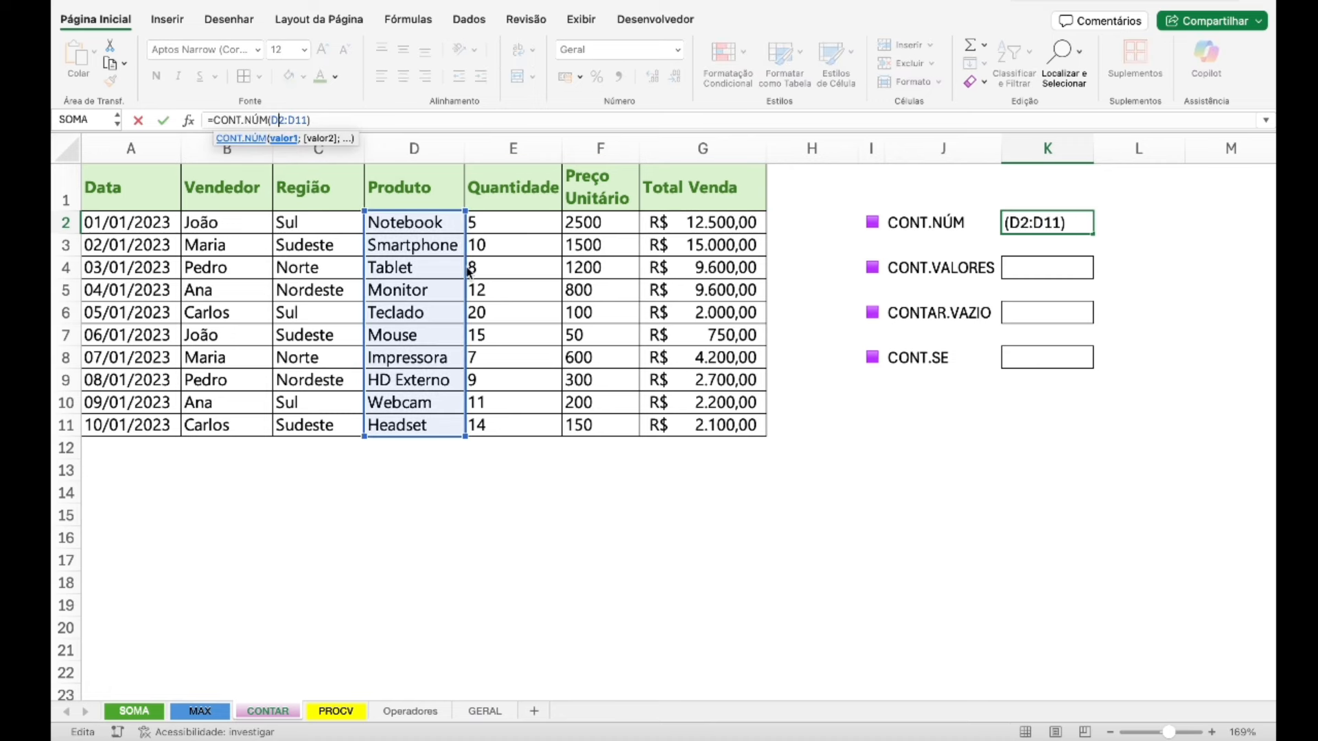
left_click_drag(467, 267, 508, 266)
key("Return")
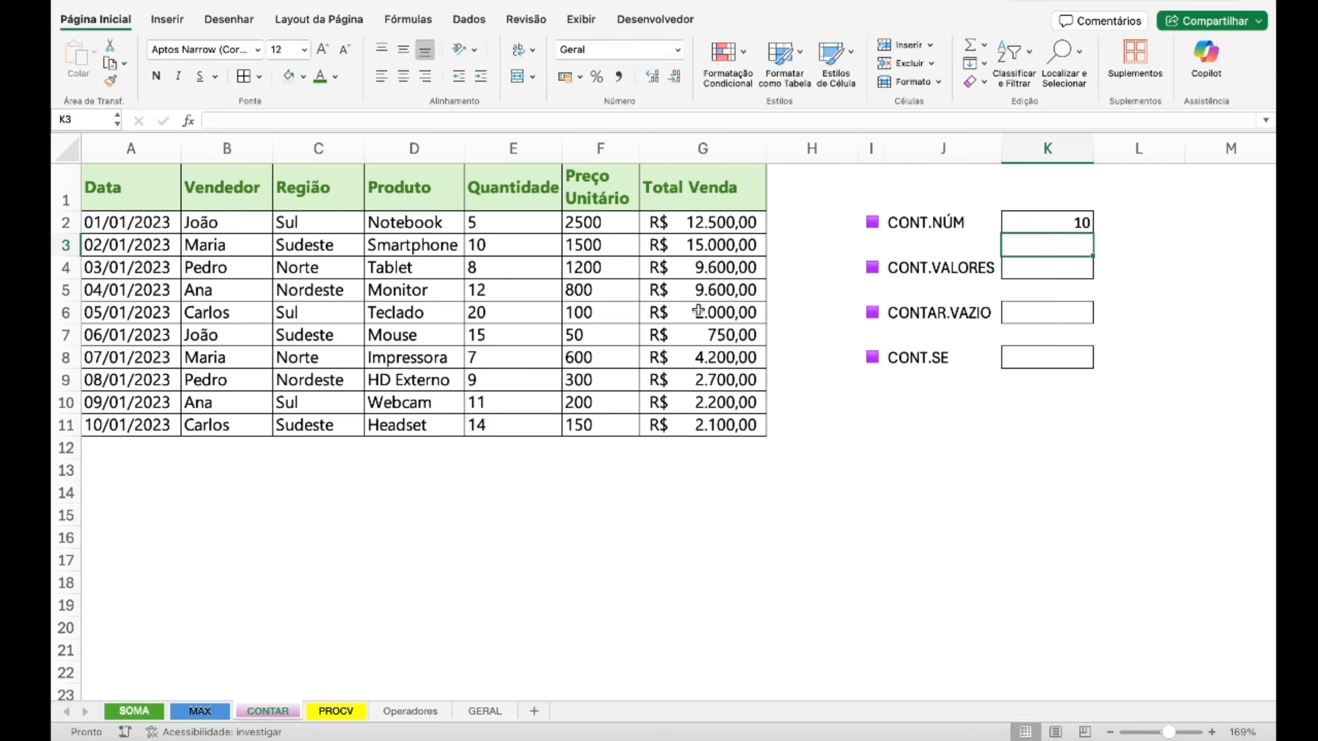
- Count the filled quantity cells in K4 with the formula =CONT.VALORES(E2:E11)
left_click(1042, 272)
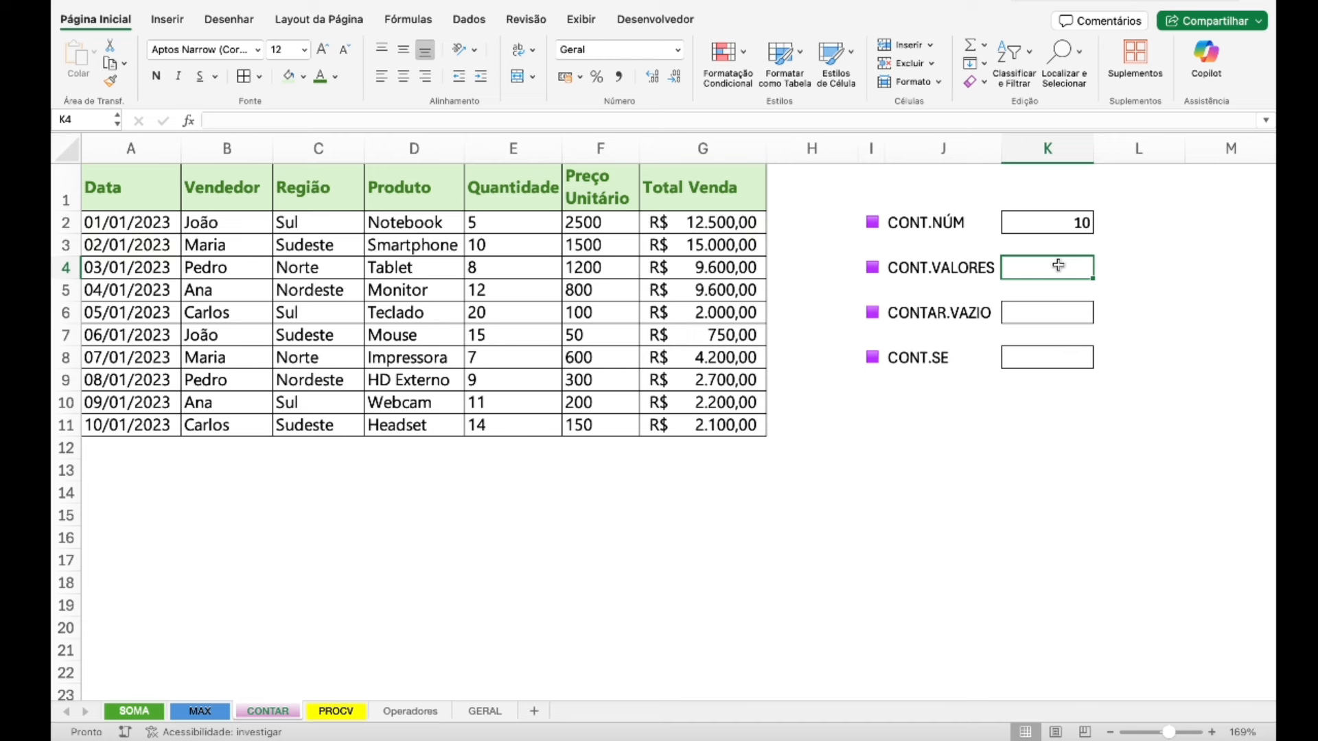
type("=cont")
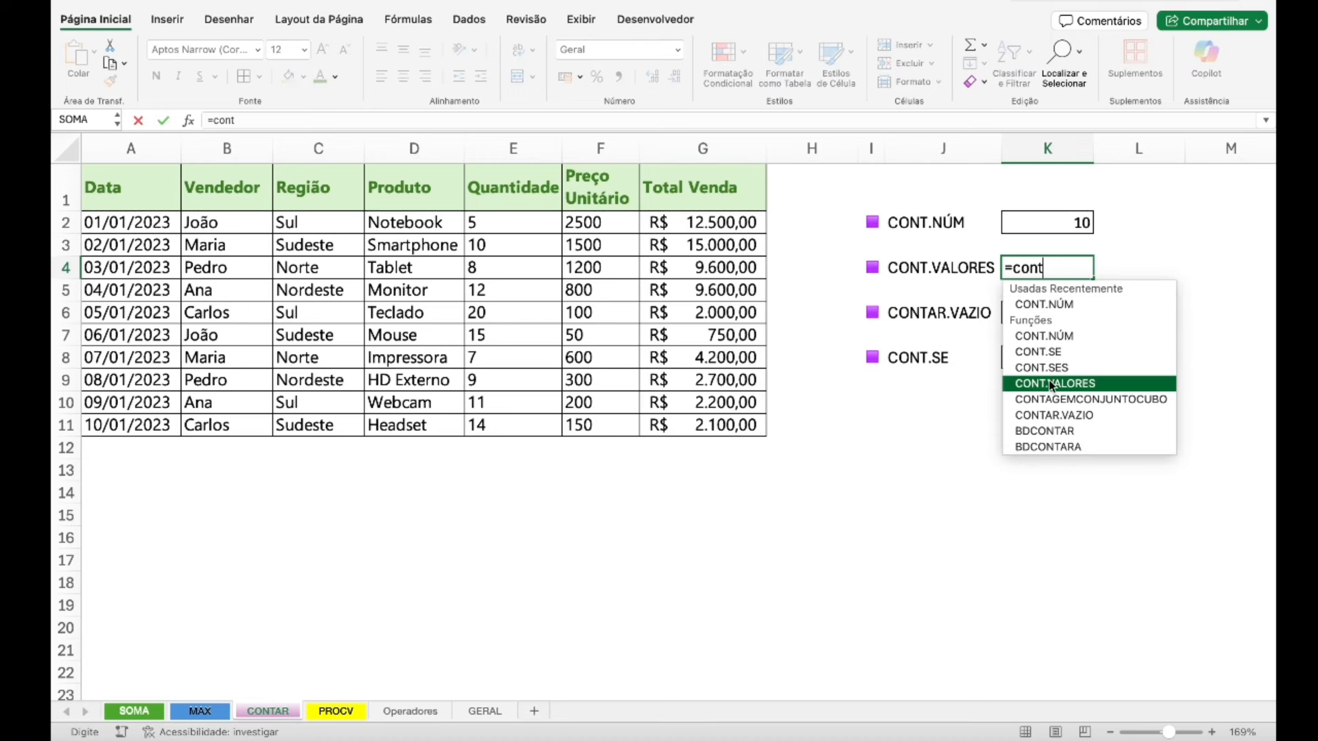
double_click(1057, 383)
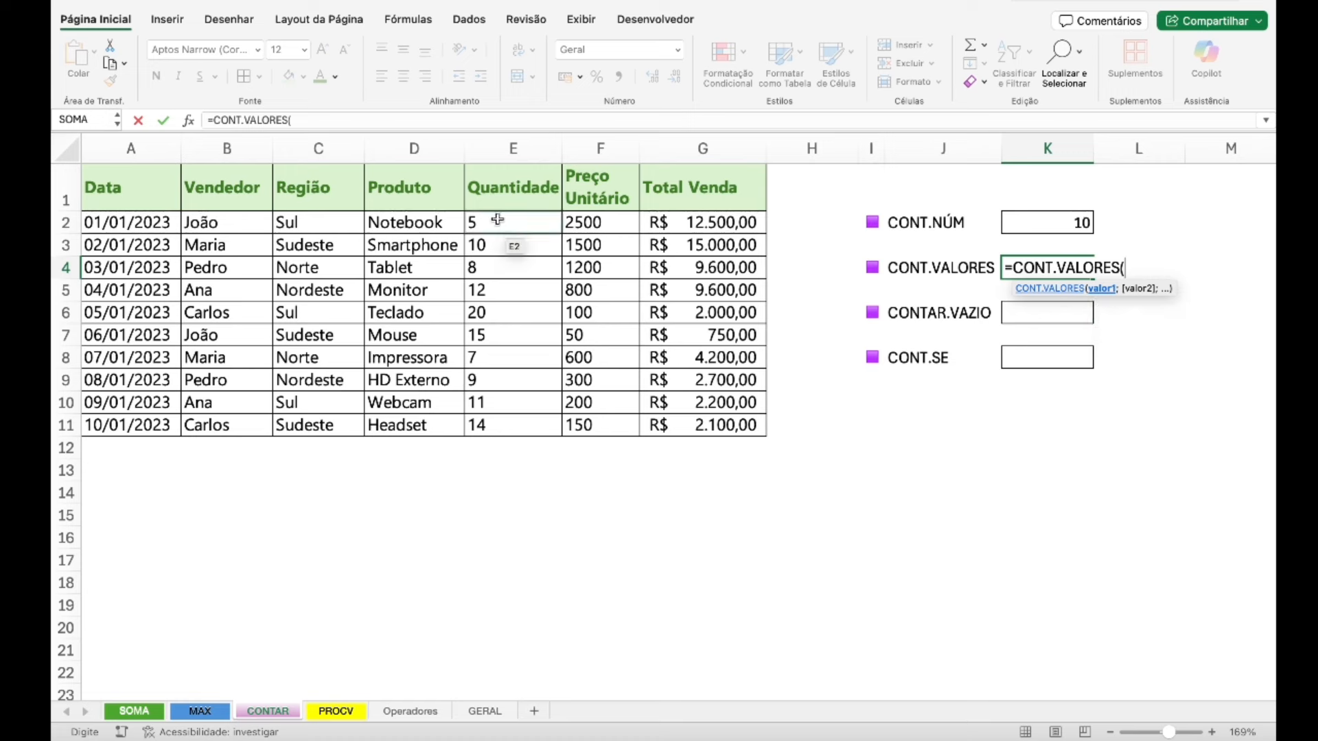
left_click_drag(497, 219, 496, 423)
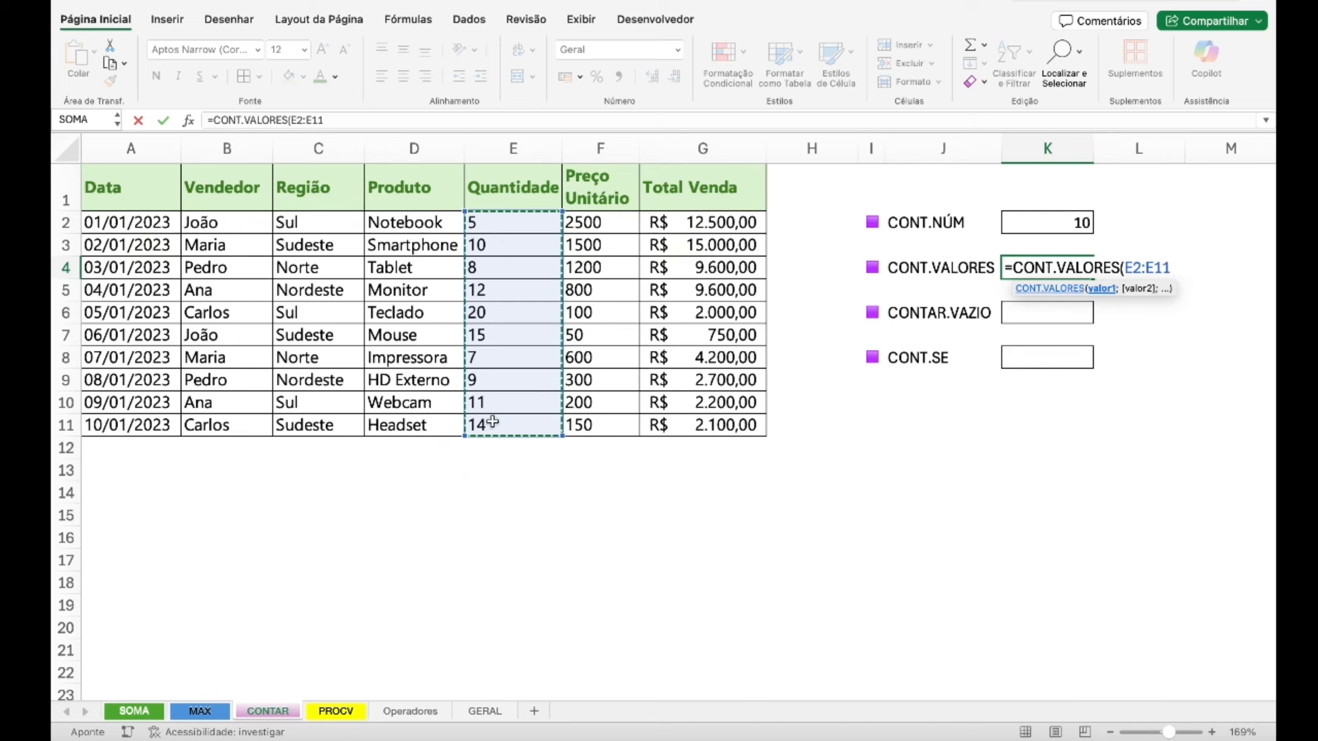
key("Return")
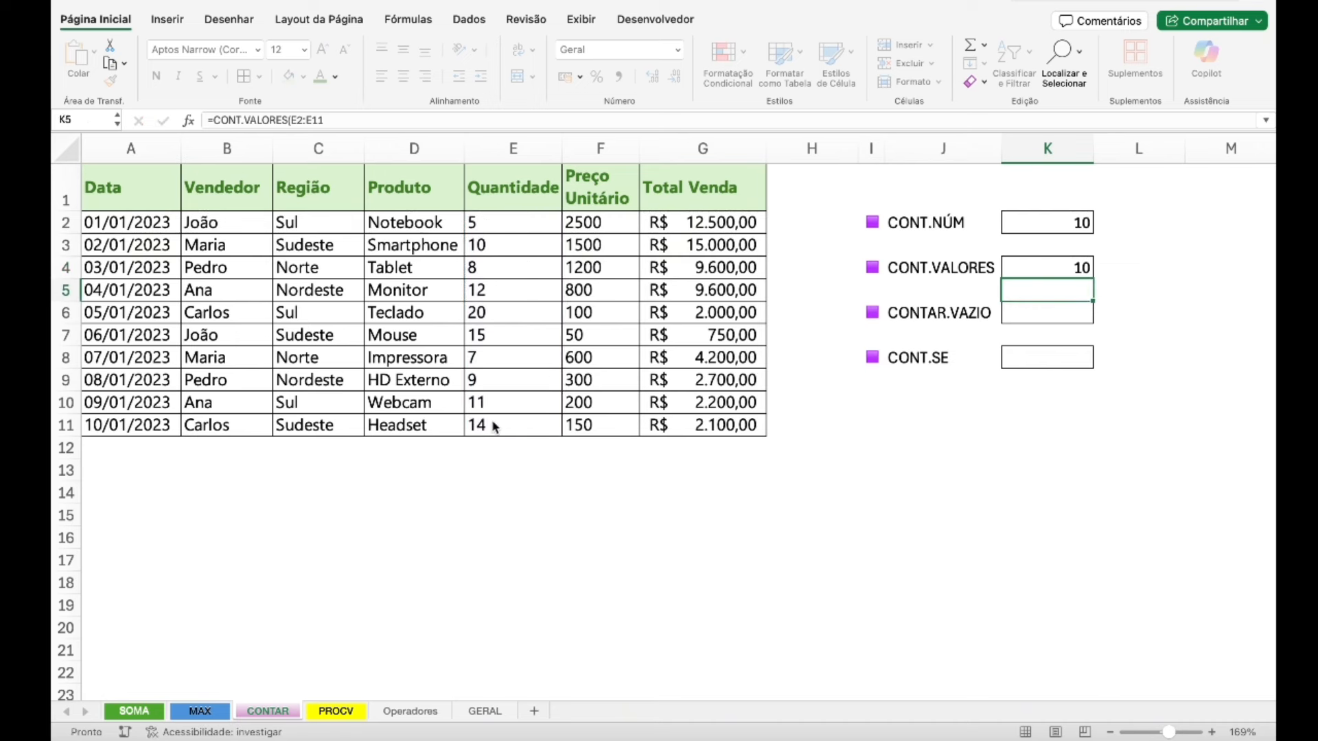
left_click(1053, 278)
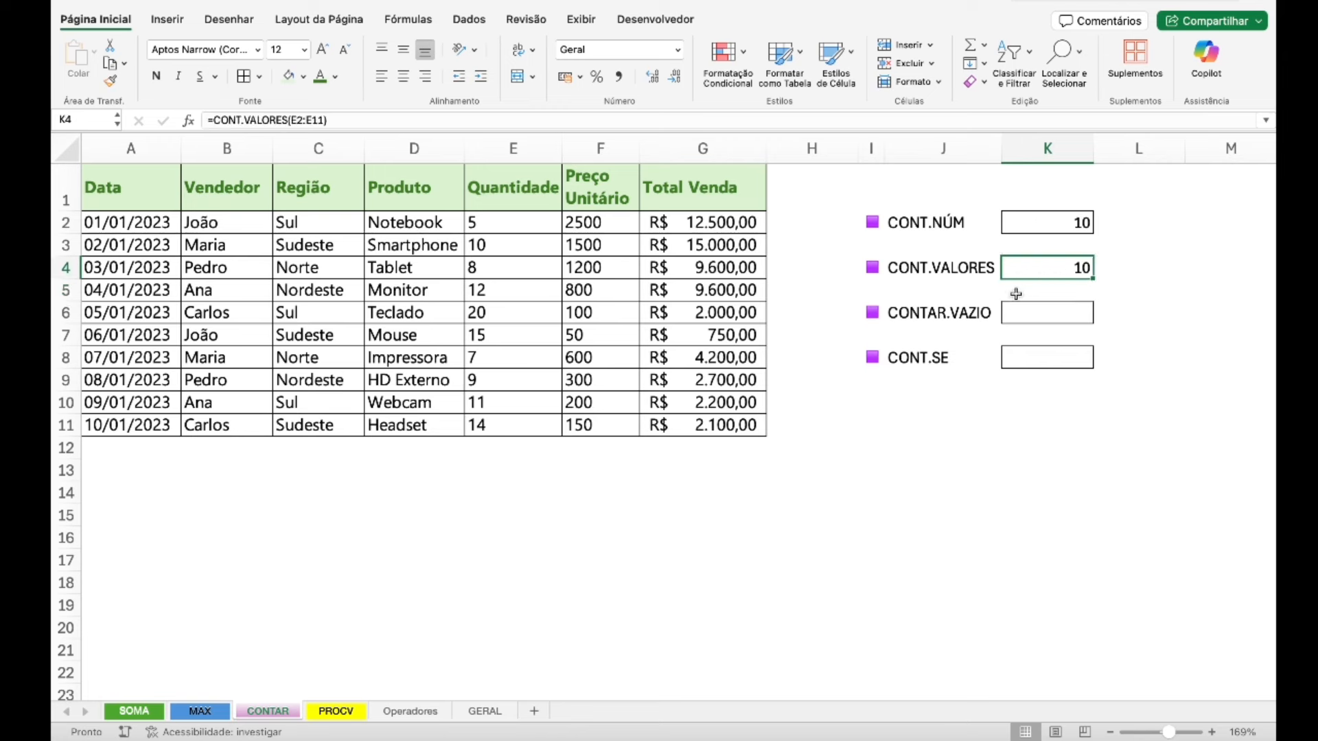
- Replace the Monitor quantity in E5 with a first name to compare CONT.NÚM with CONT.VALORES, and undo the replacement
left_click(517, 291)
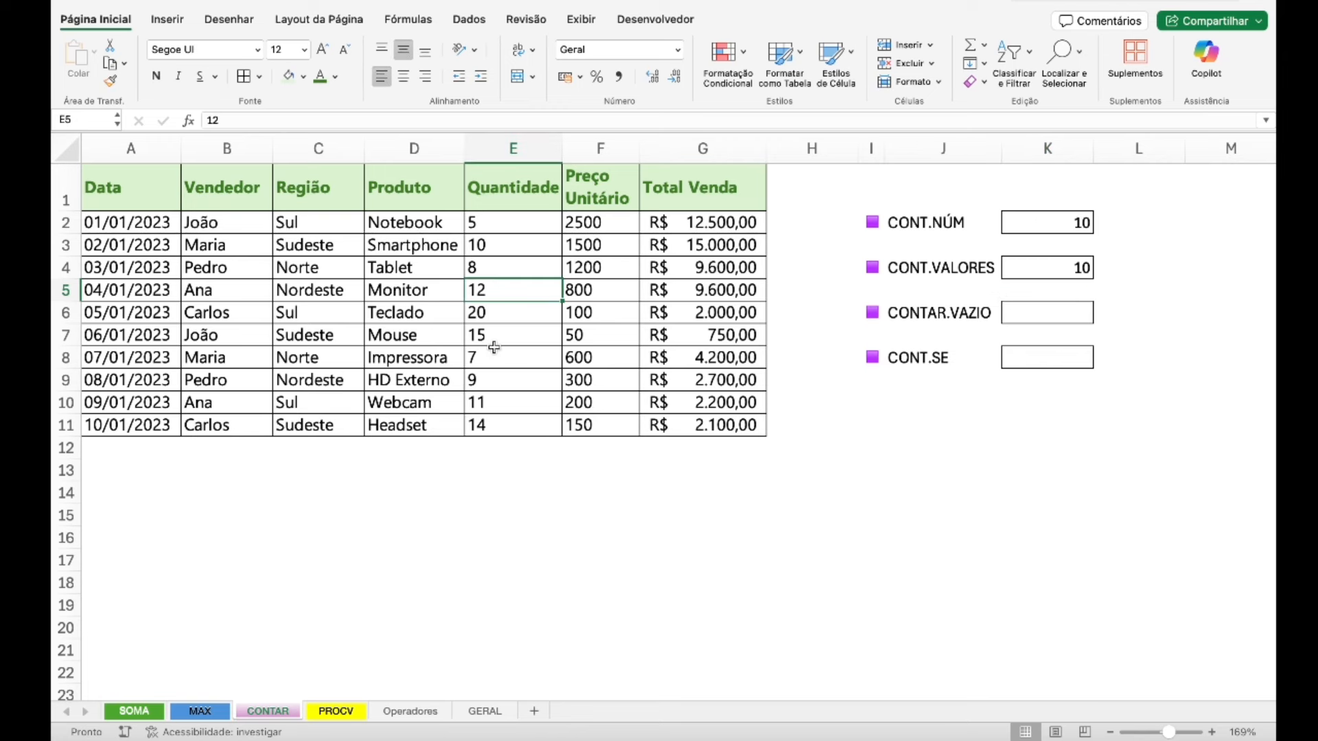
type("Rodrigo")
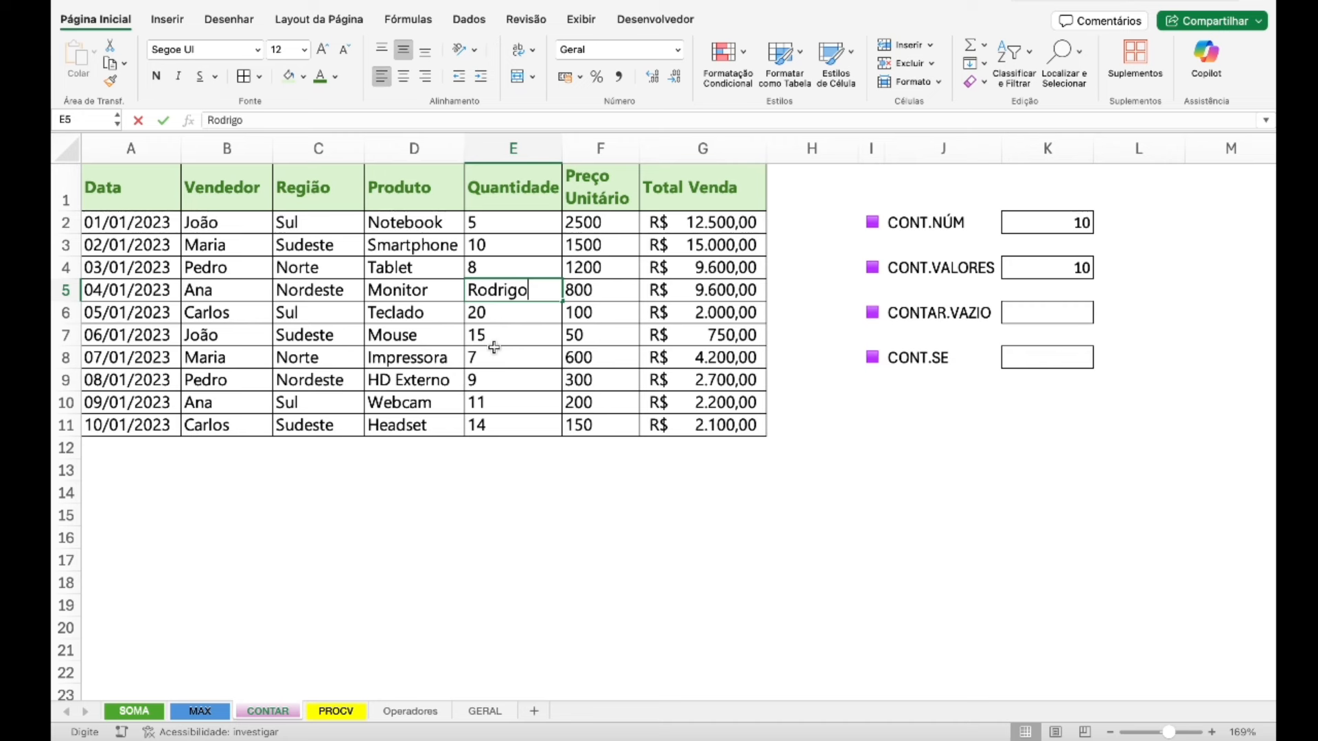
key("Return")
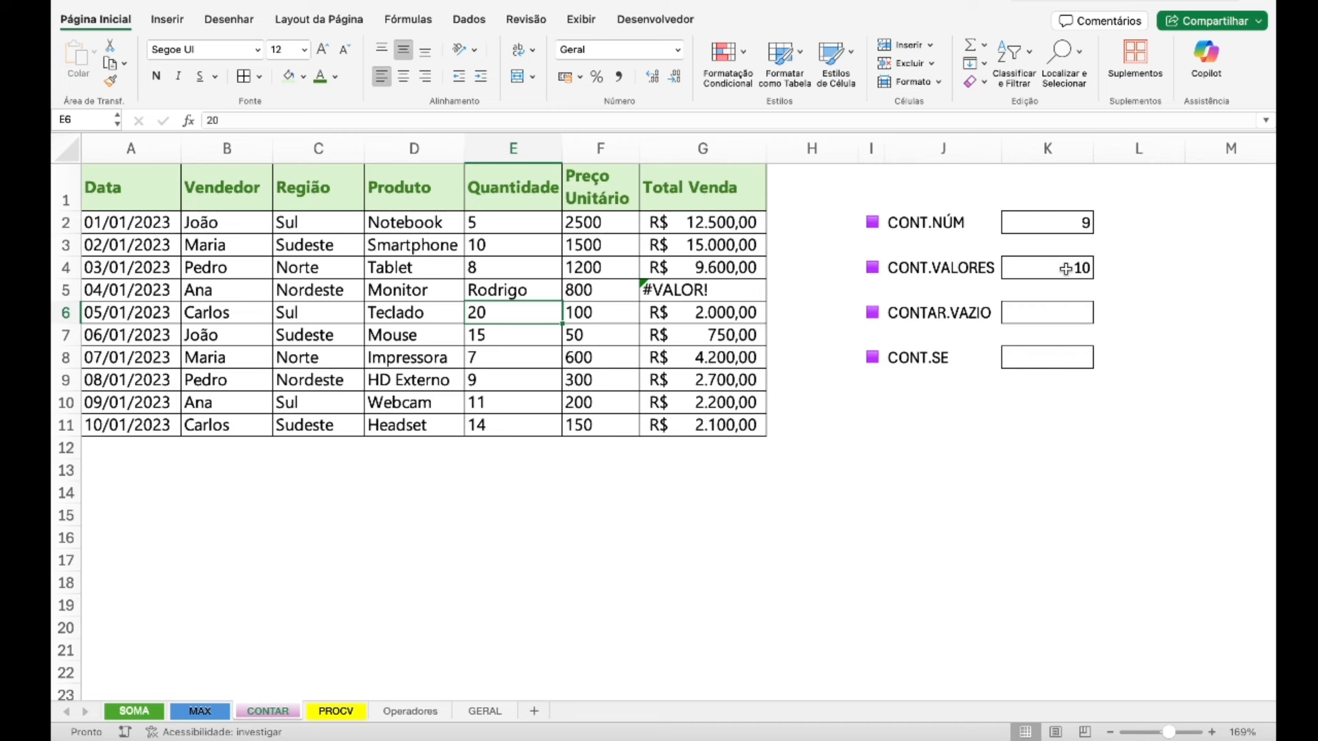
left_click(1075, 221)
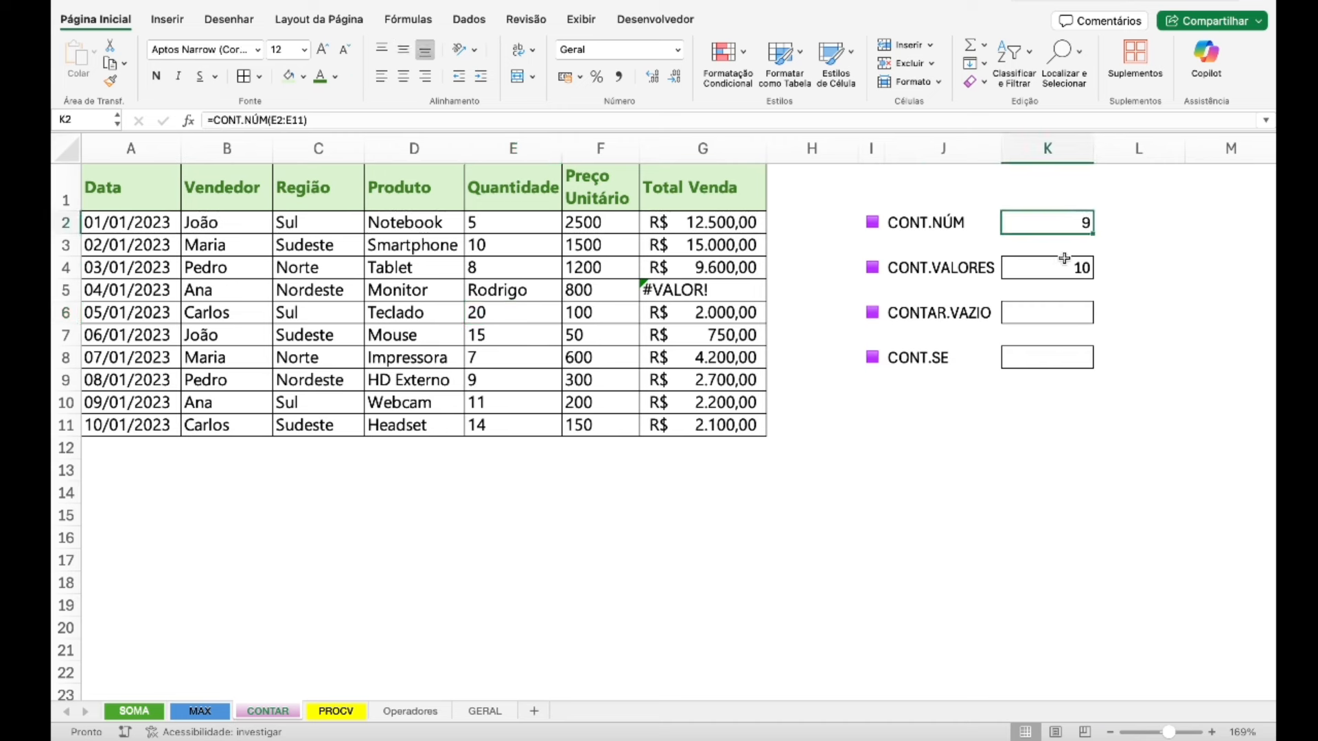
left_click(538, 298)
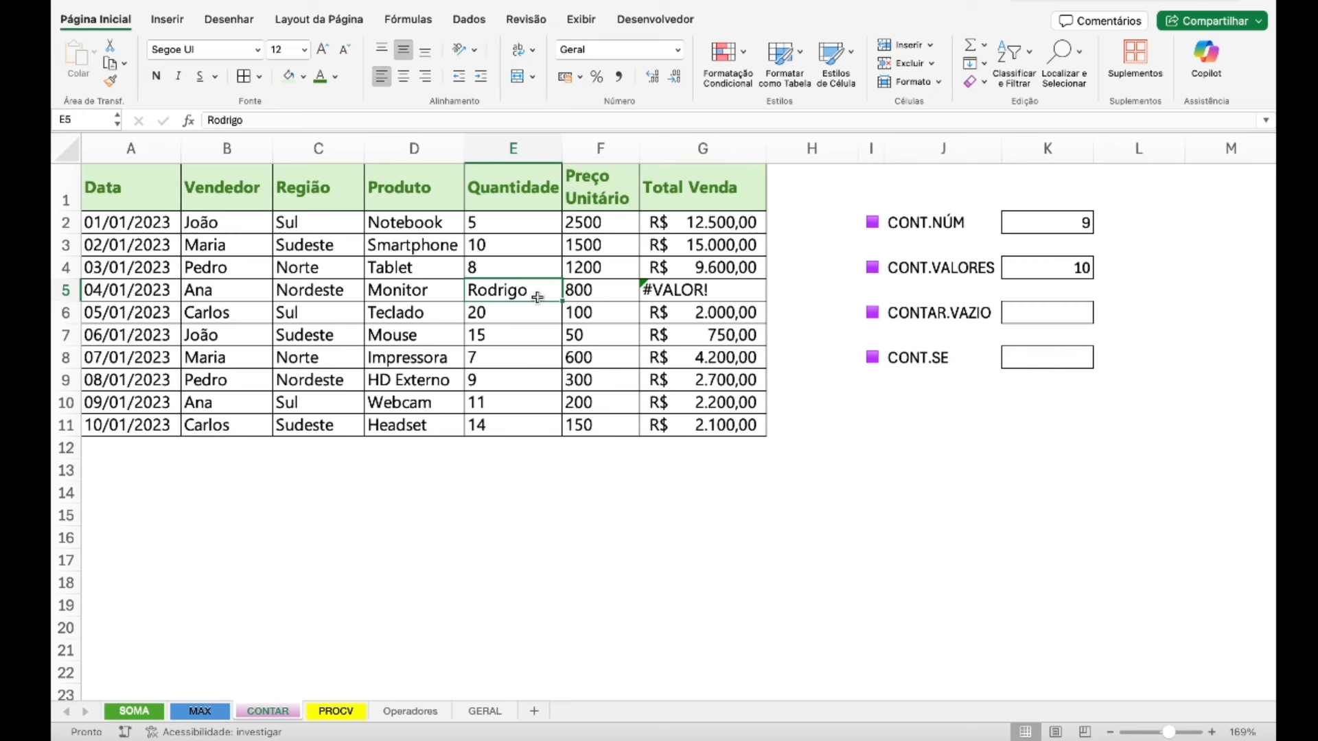
key("ctrl+z")
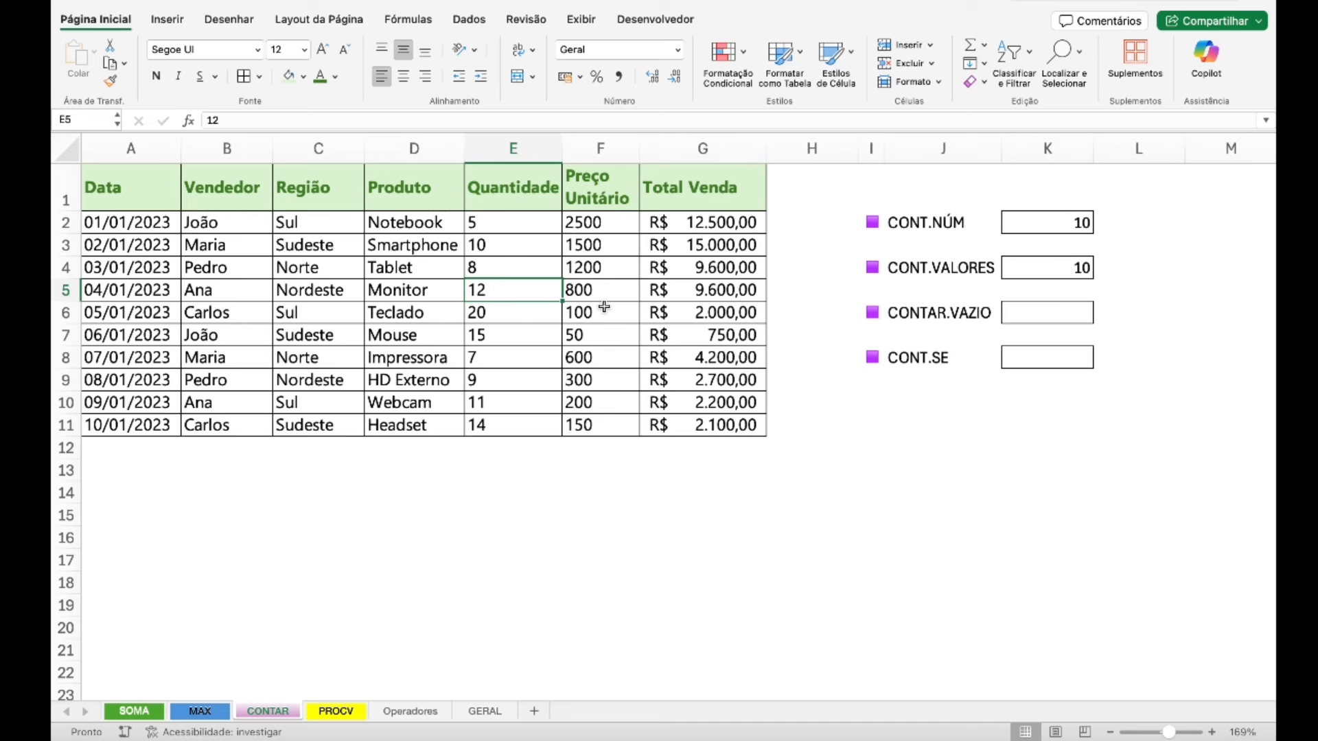
- Clear the Monitor, Teclado and Mouse quantities in E5, E6 and E7 to test both counts on empty cells
key("Delete")
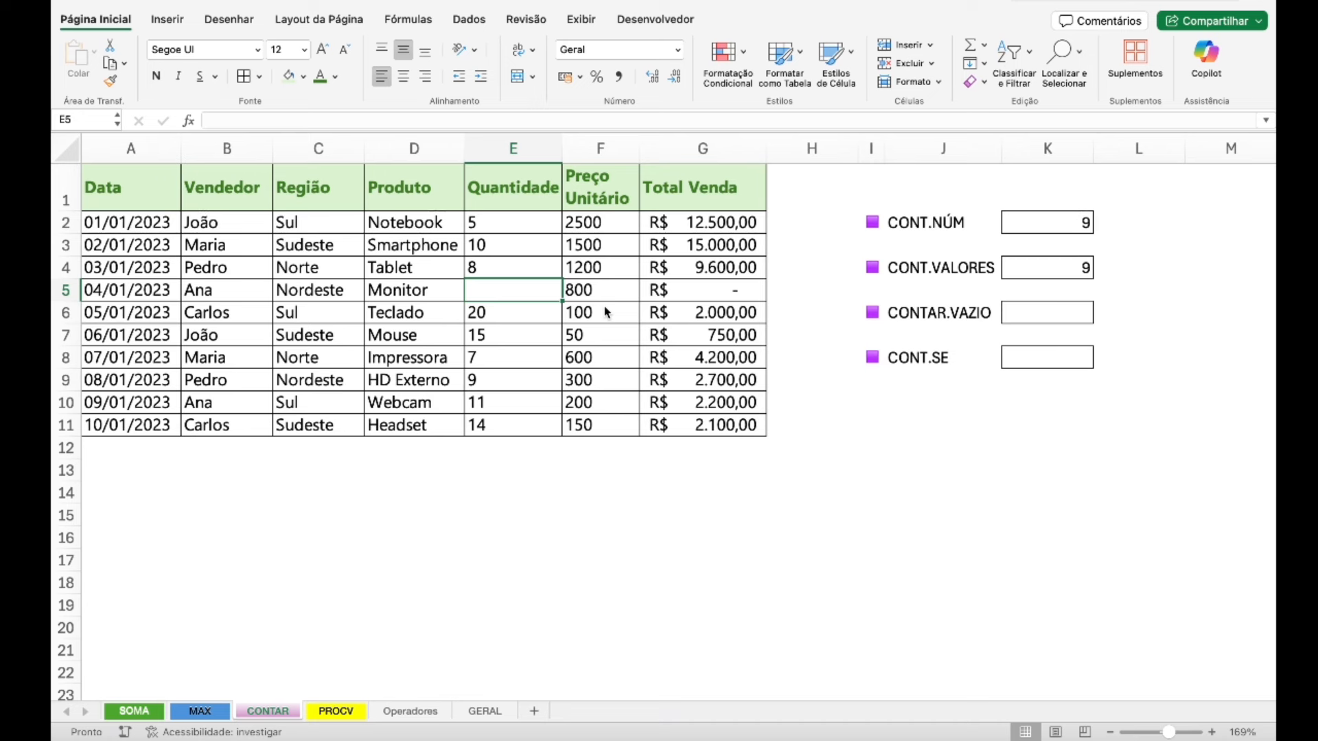
left_click(511, 380)
left_click(514, 310)
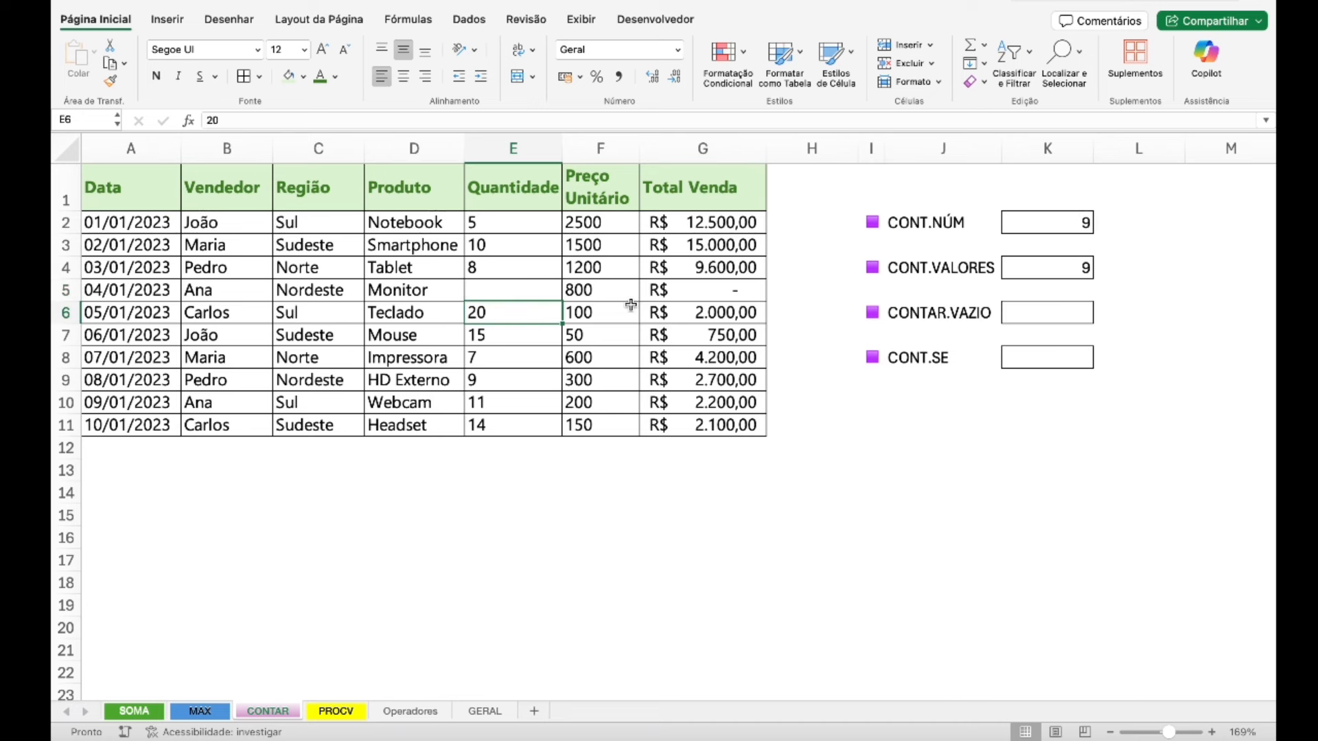
key("Delete")
key("Up")
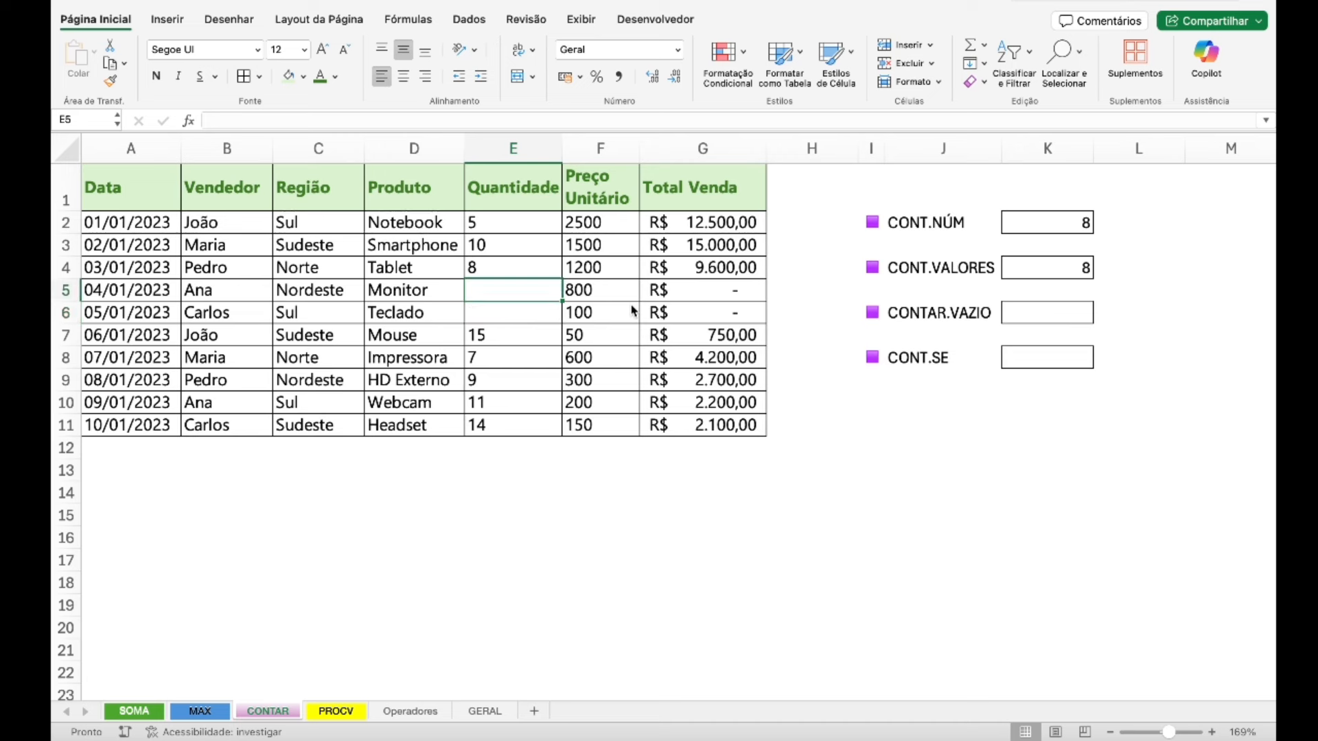
key("Down")
key("Down")
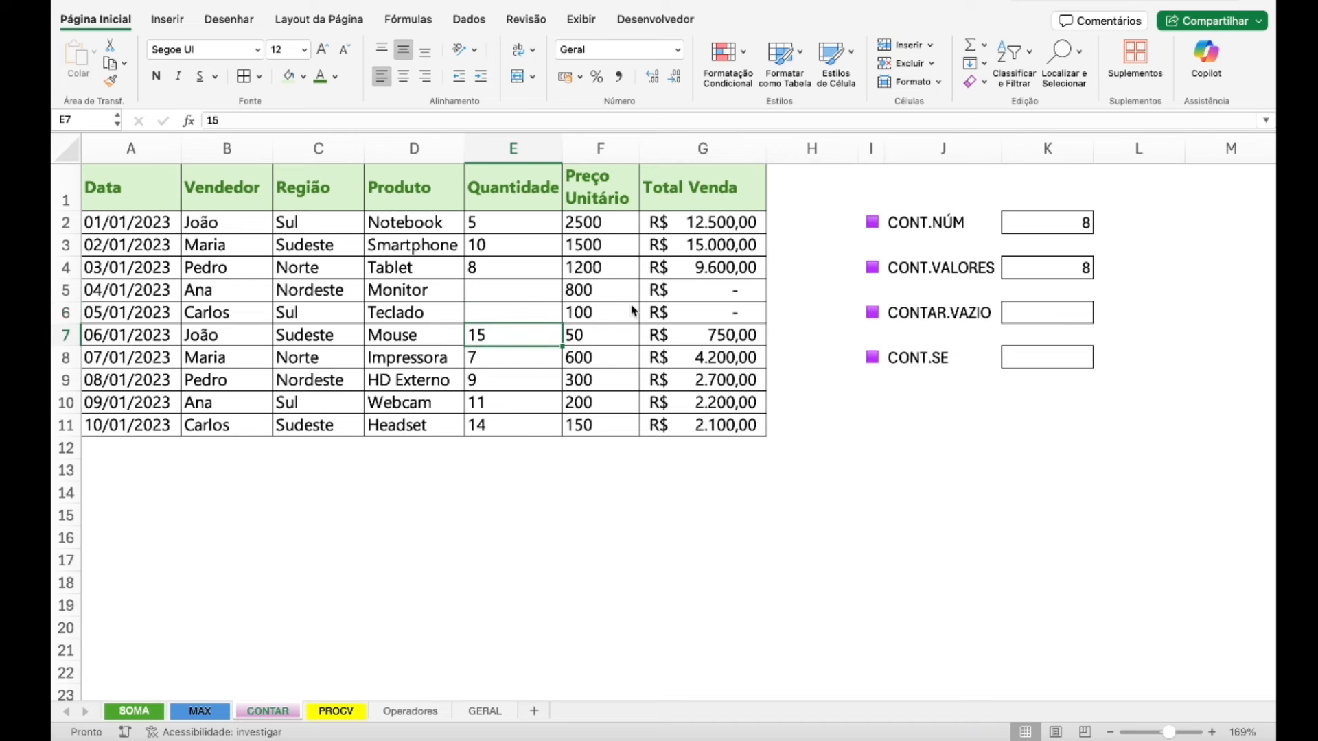
key("Delete")
key("Up")
key("Up")
key("Down")
key("Down")
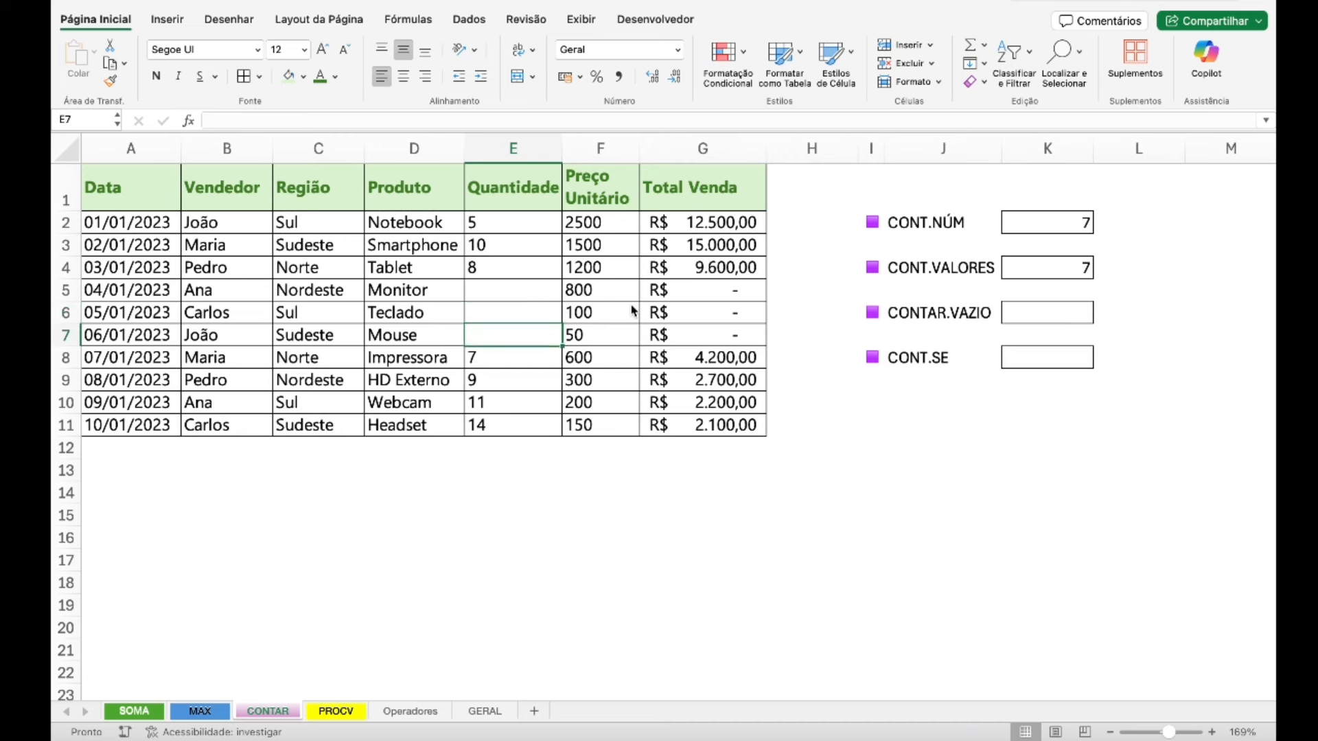
- Enter a first name in the emptied Mouse quantity cell E7, and undo the changes until the quantities in E5:E7 are restored
type("Rodrigo")
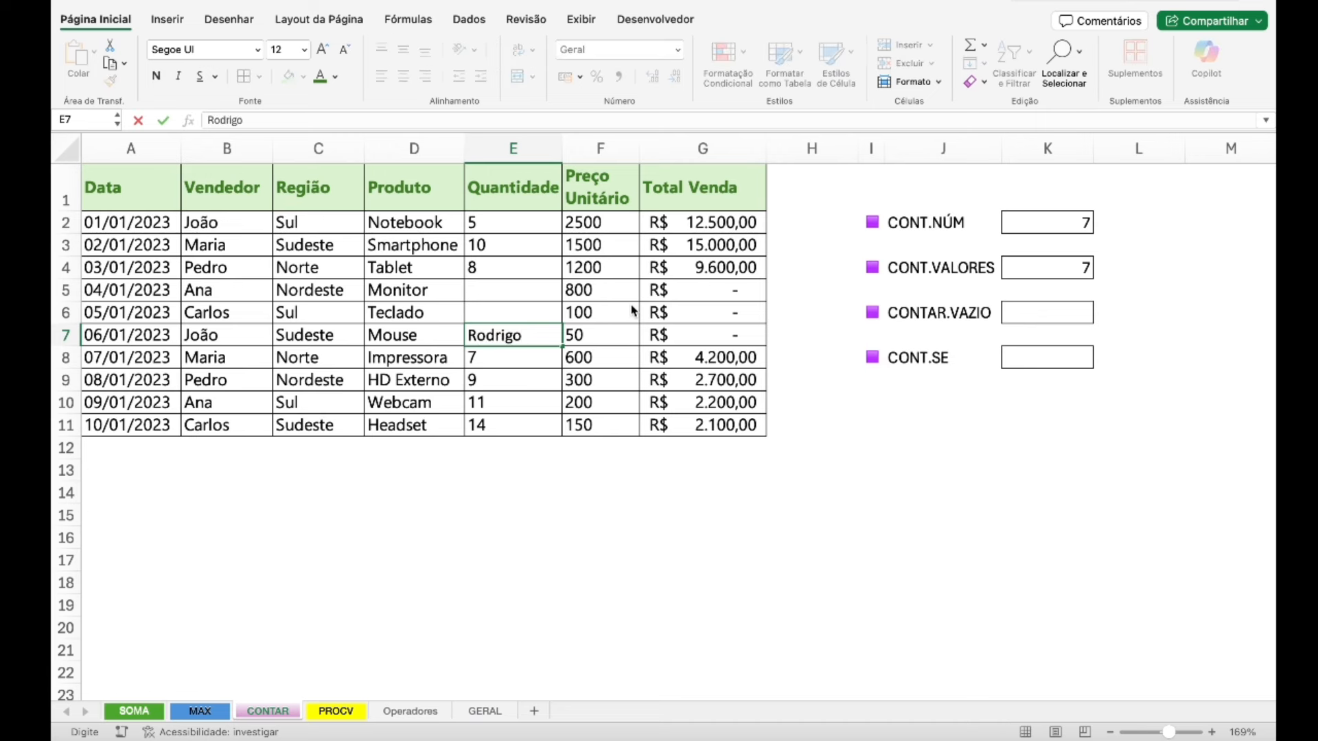
key("Return")
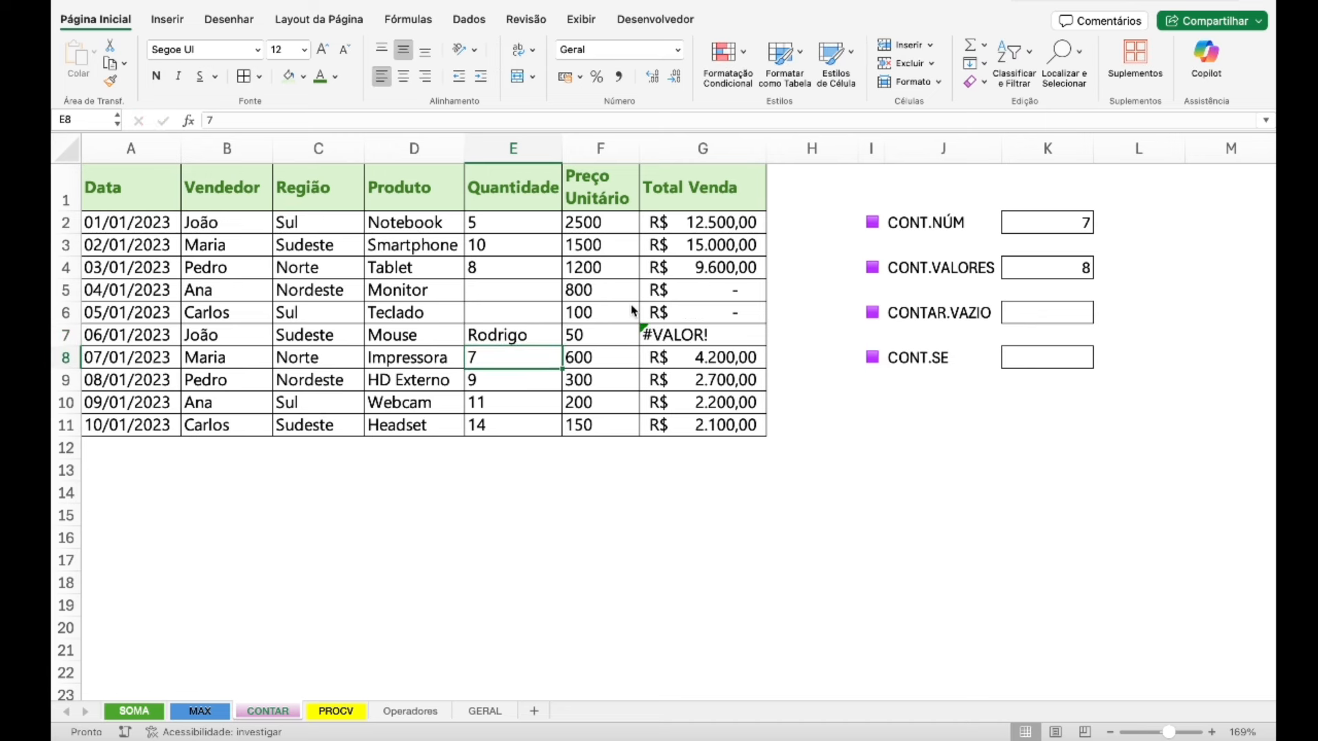
key("super+z")
key("super+z")
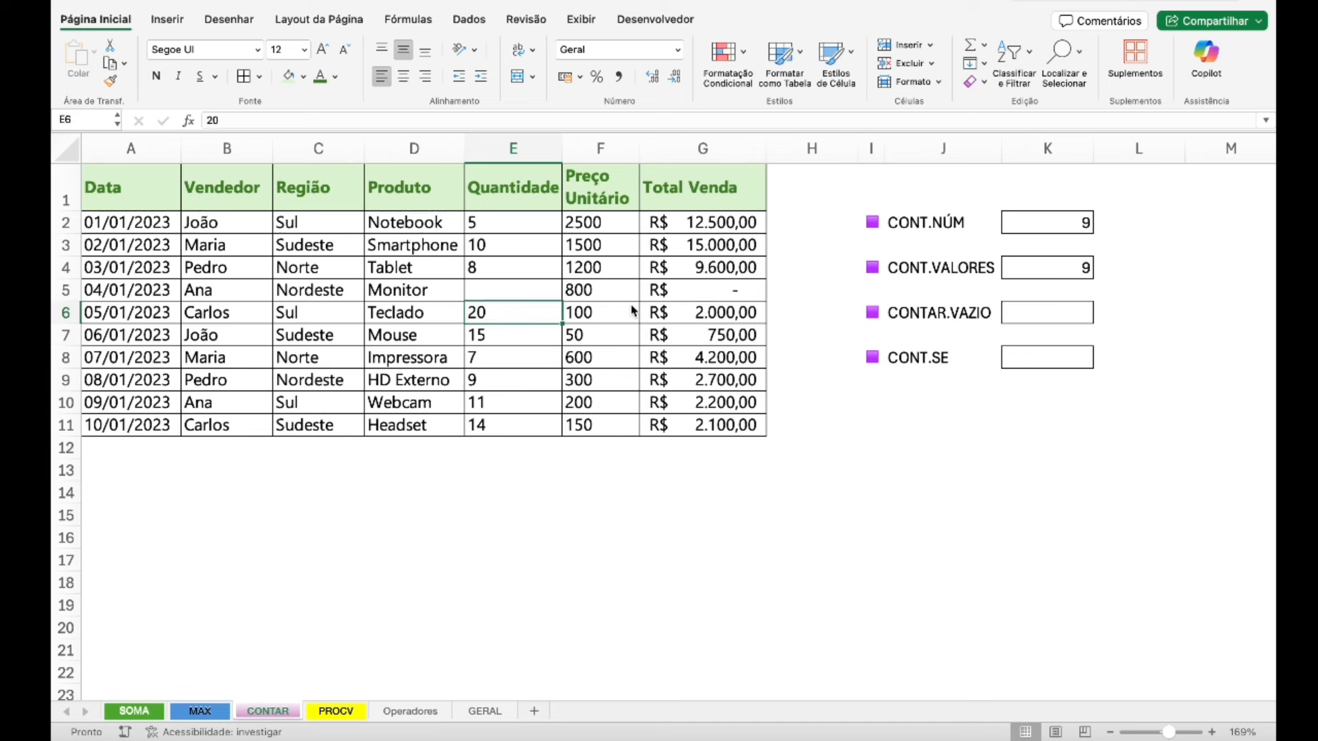
key("super+z")
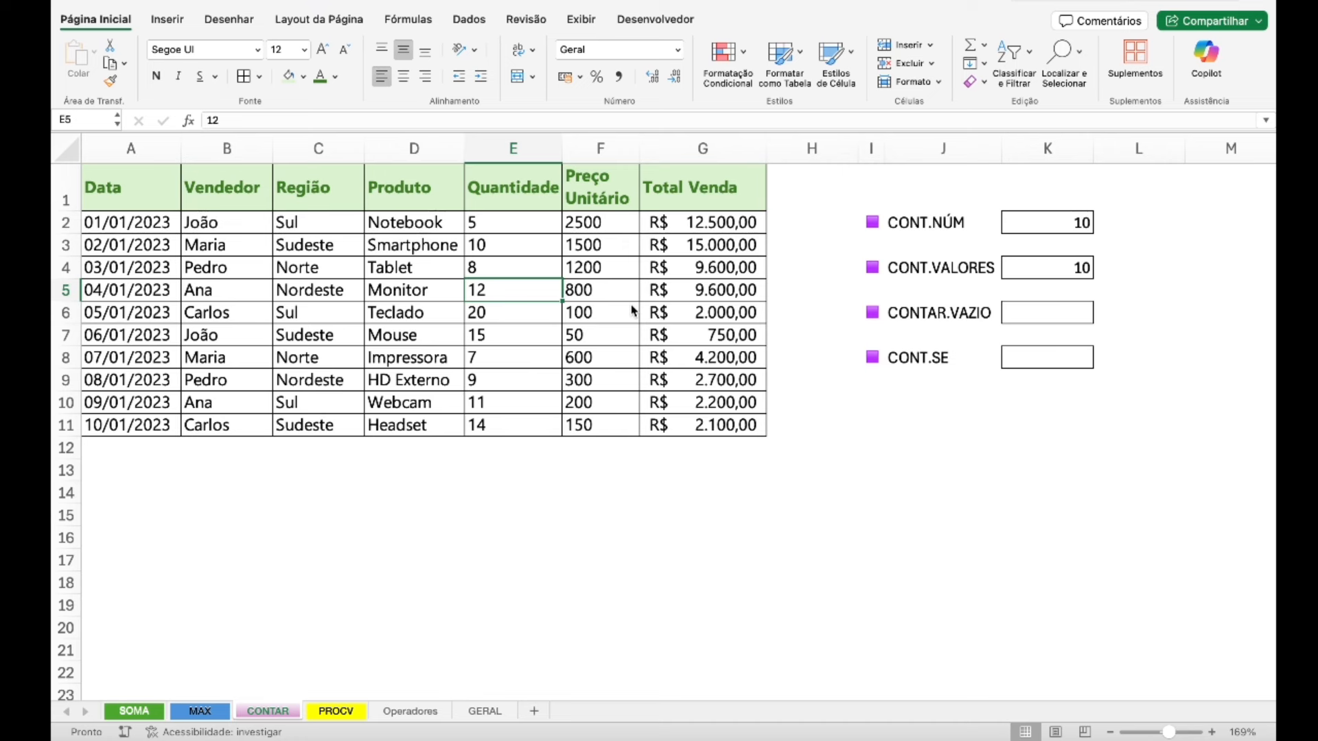
- Clear the Monitor and Teclado quantities in E5 and E6
key("Delete")
key("Down")
key("Delete")
key("Up")
key("Up")
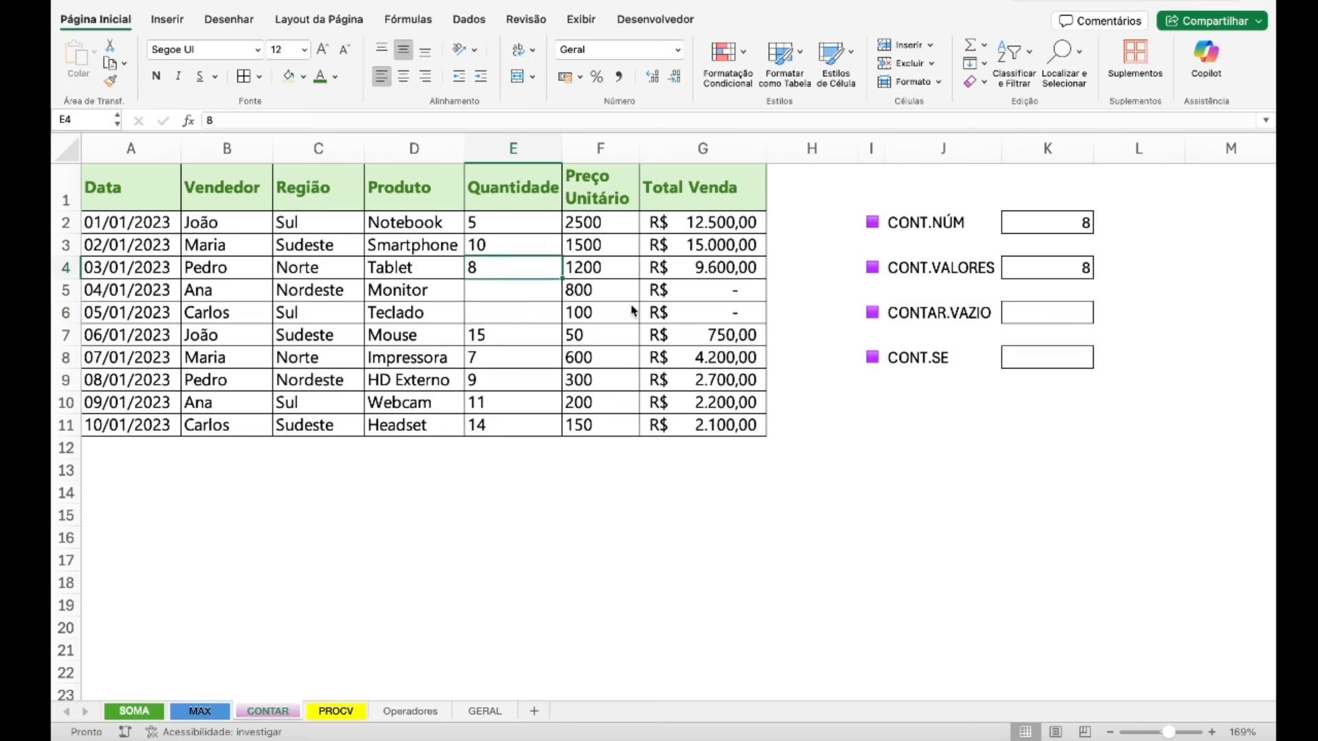
- Select the quantities E2:E11 to examine the filled and empty cells, and undo the two deletions
key("Up")
key("Up")
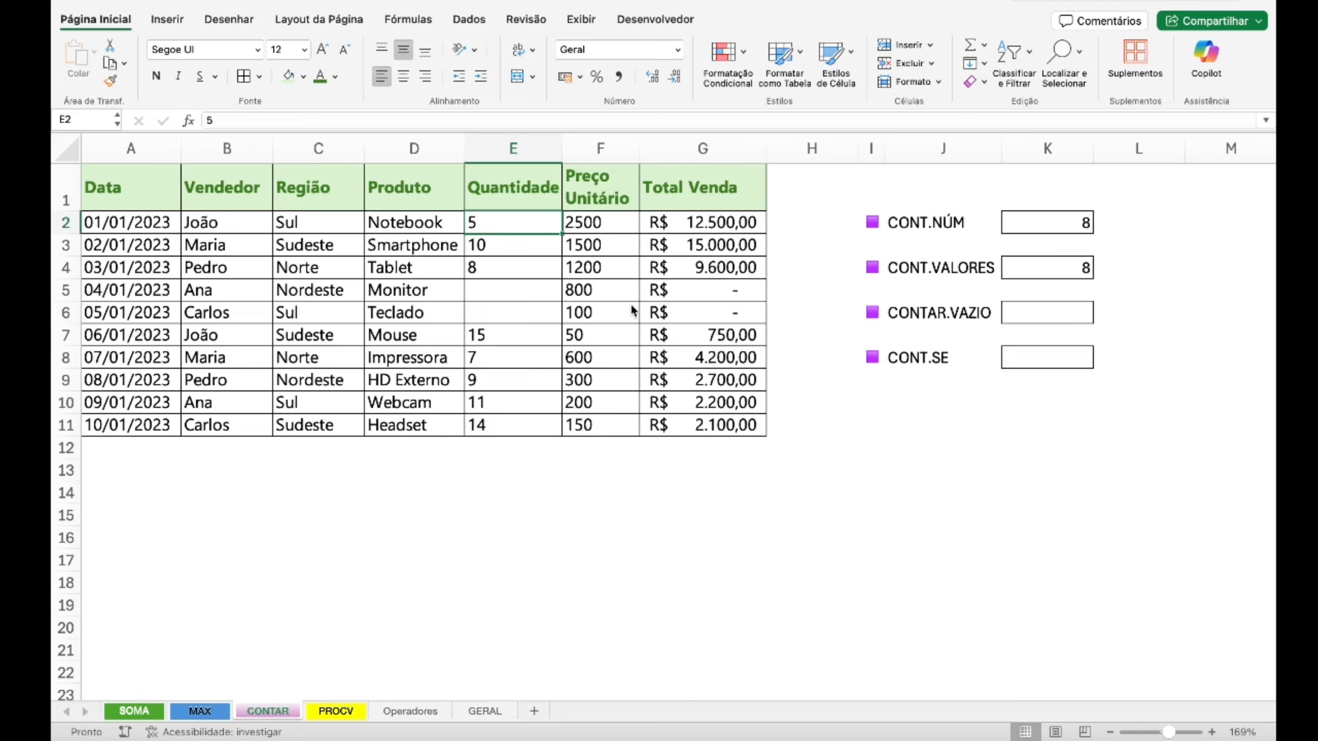
key("shift+Down")
key("shift+Down")
key("shift+Down")
key("shift+Down")
key("shift+Down")
key("shift+Down")
key("shift+Down")
key("shift+Down")
key("shift+Down")
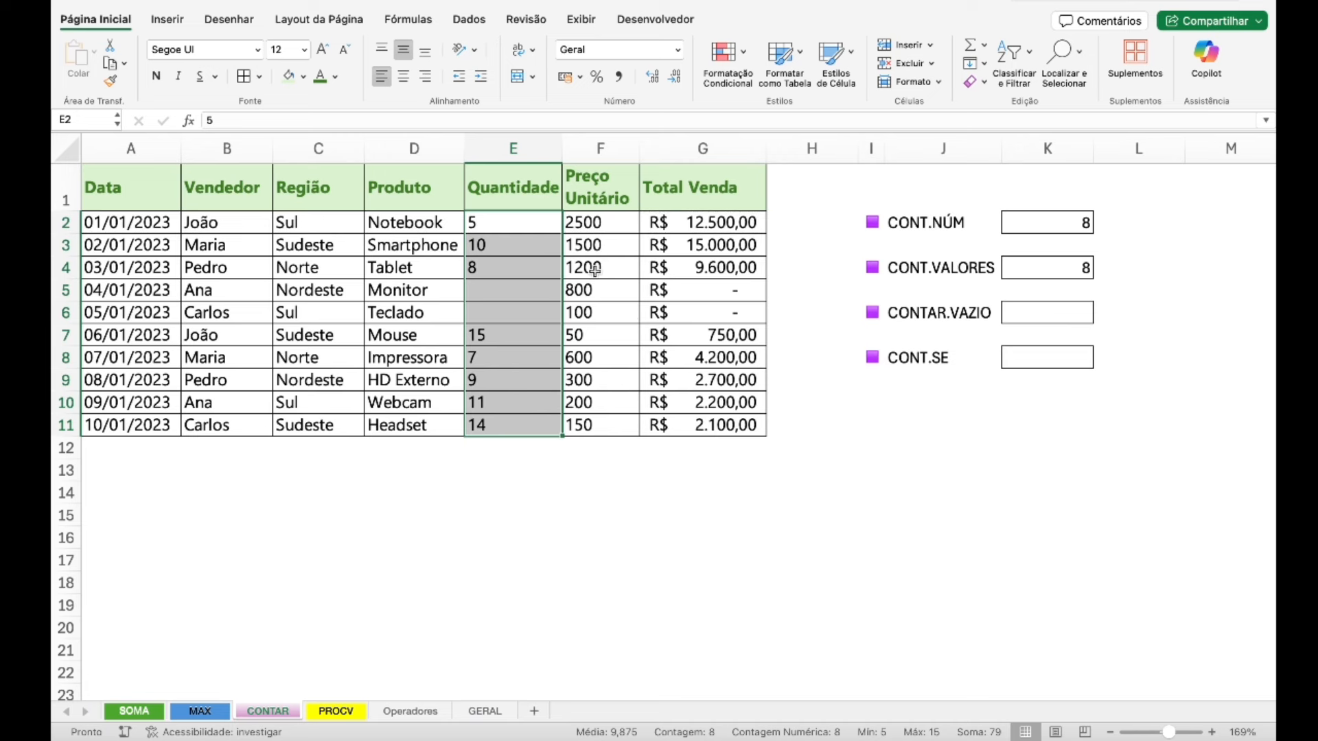
key("super+z")
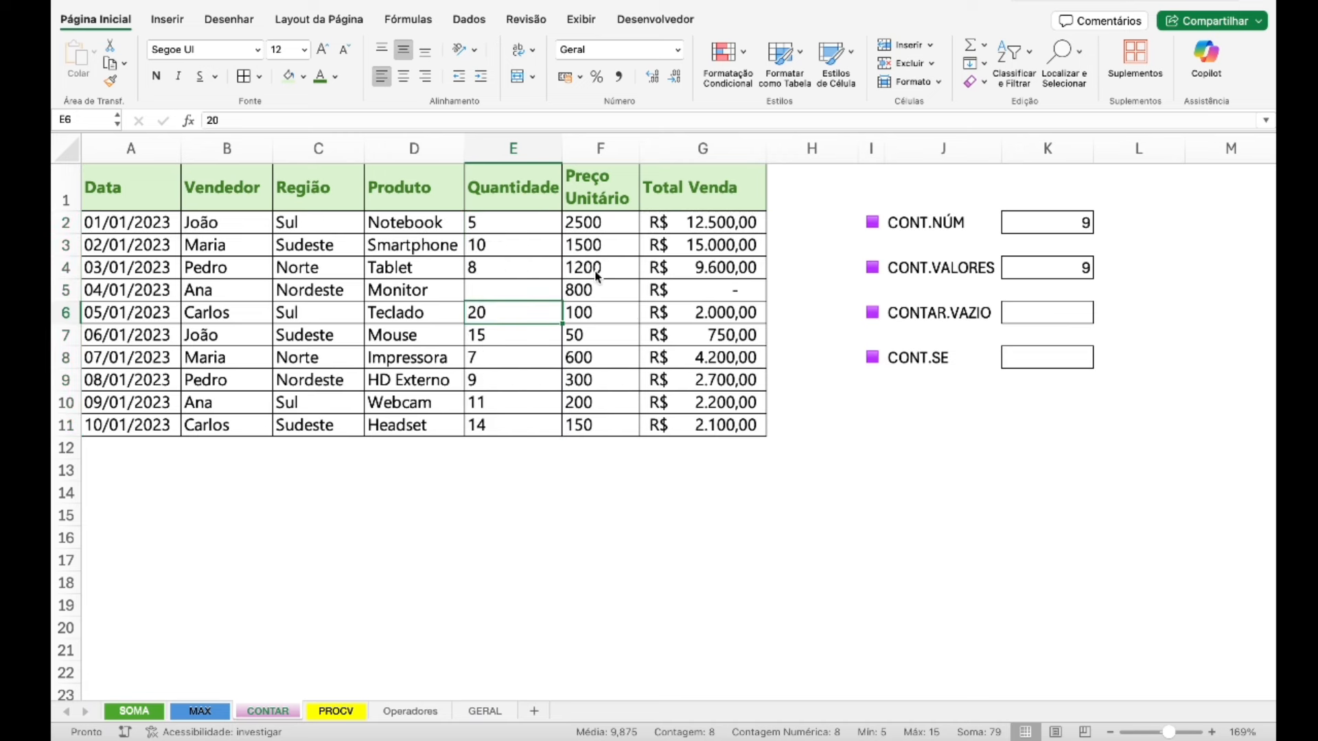
key("super+z")
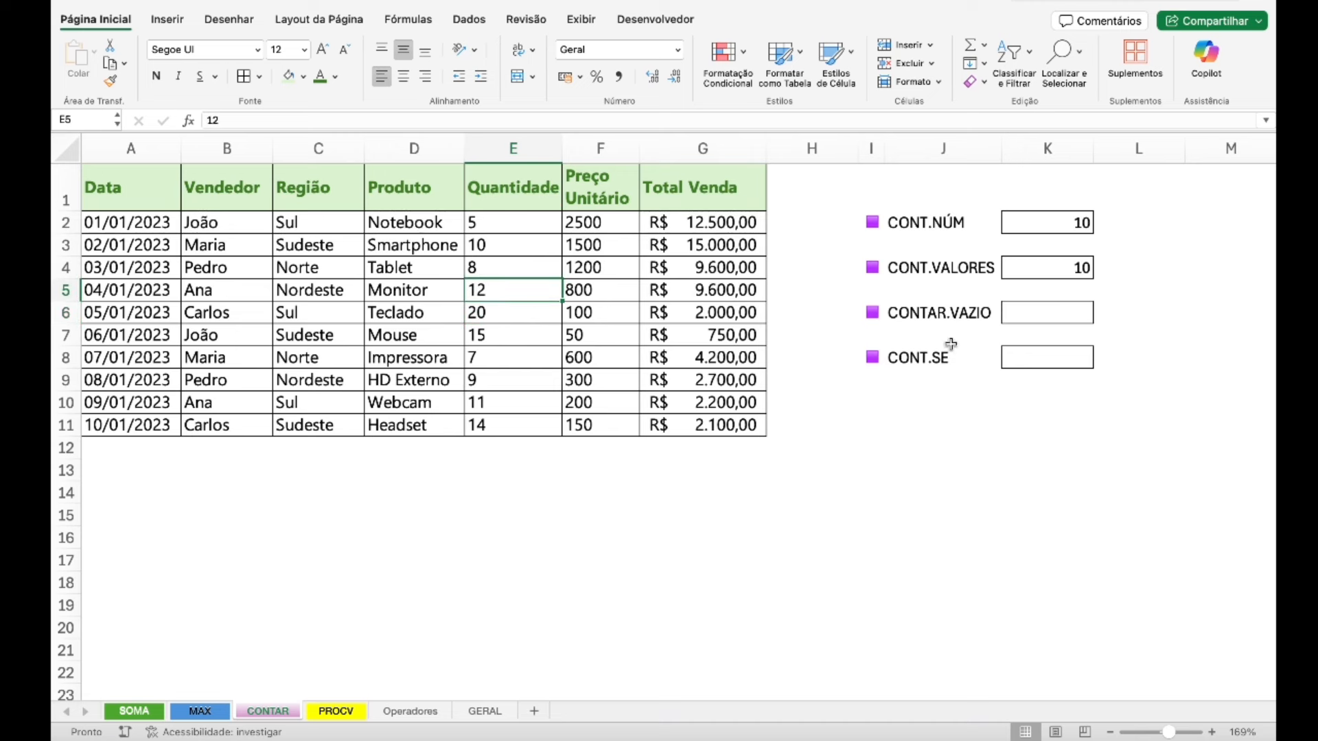
- Count the empty quantity cells in K6 with the formula =CONTAR.VAZIO(E2:E11)
left_click(1046, 310)
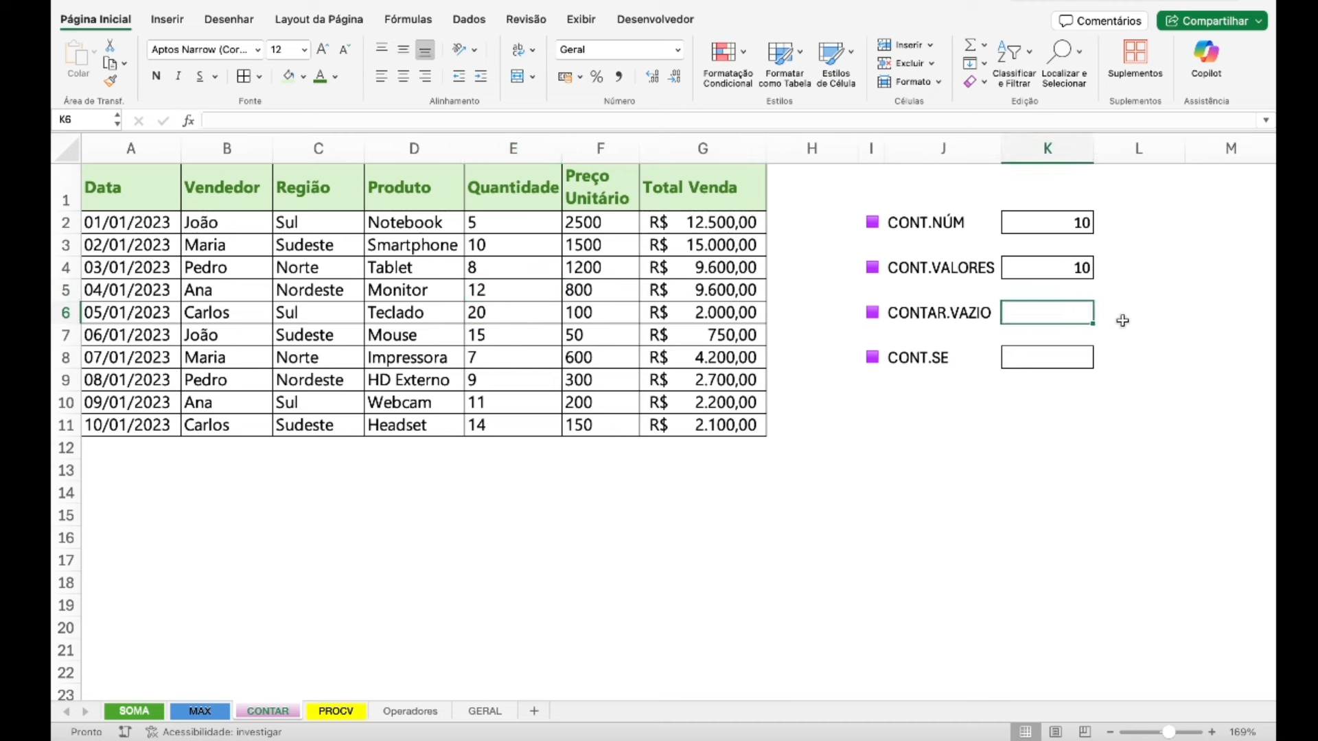
type("=cont")
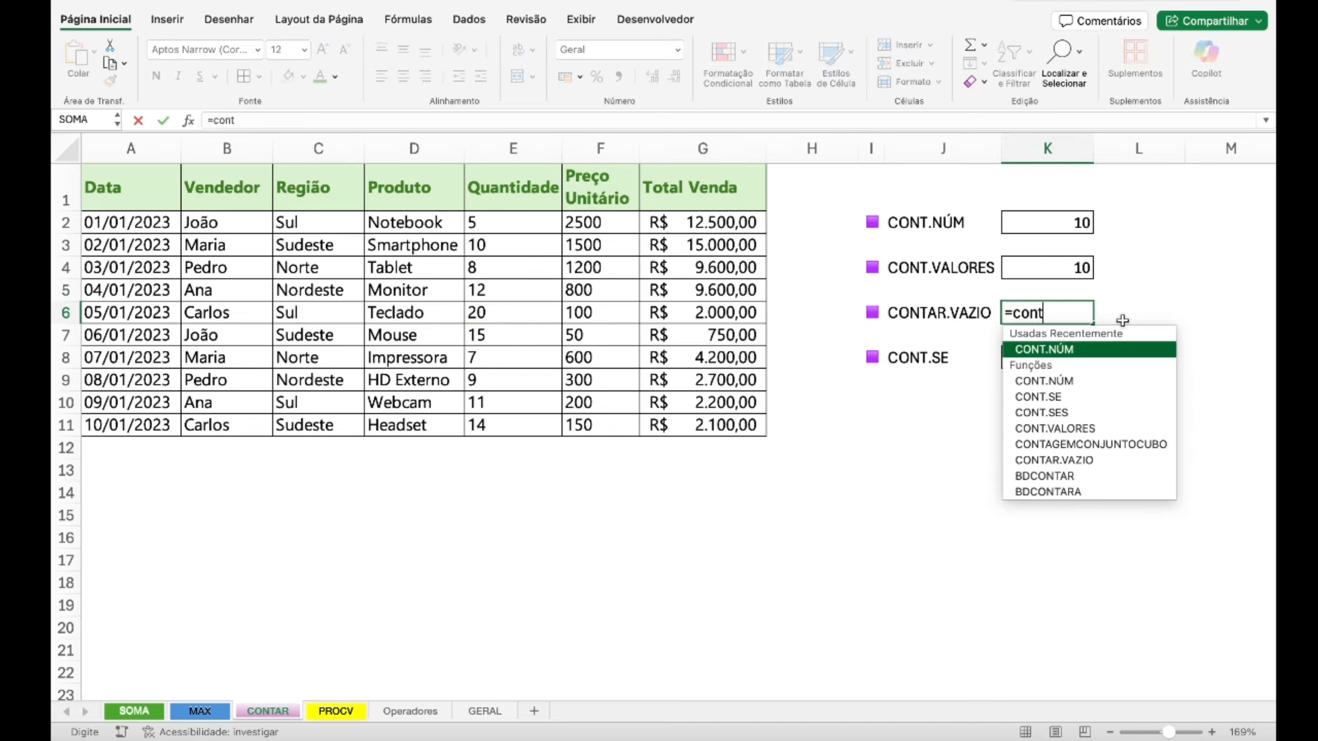
type("ar")
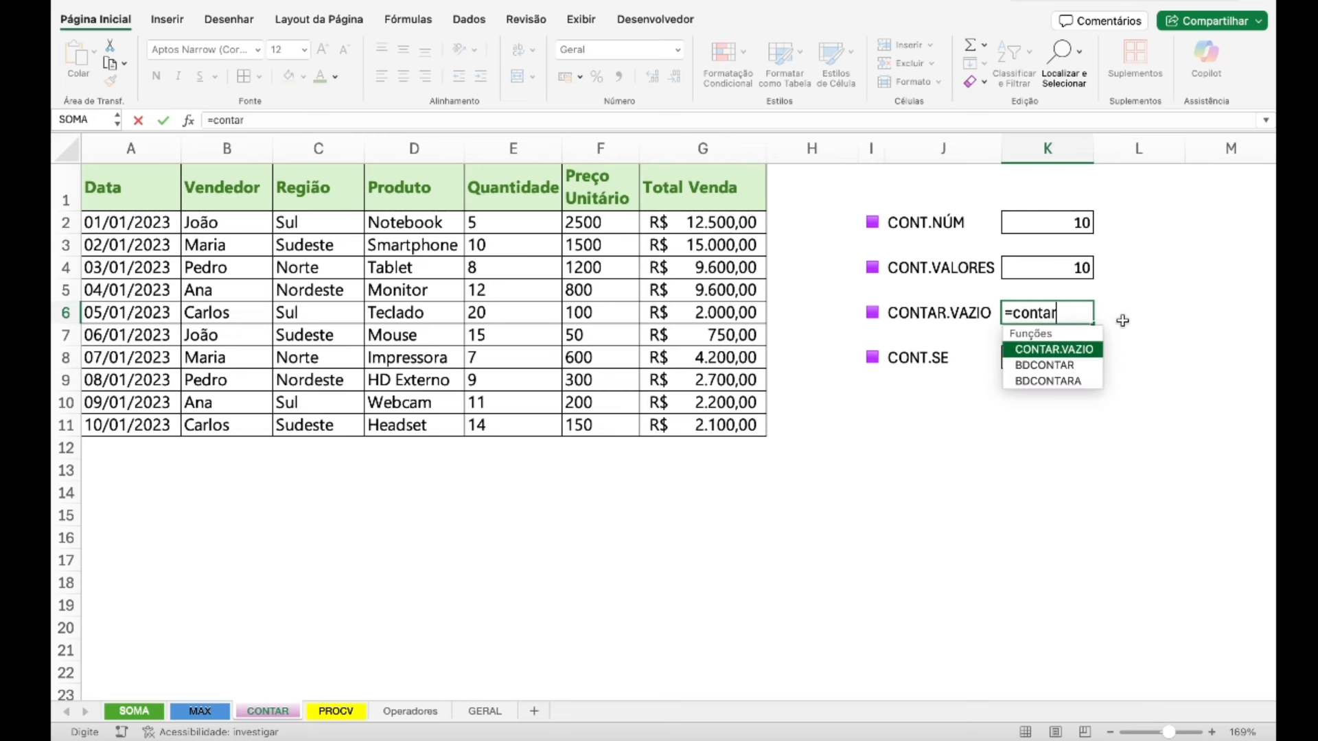
double_click(1057, 352)
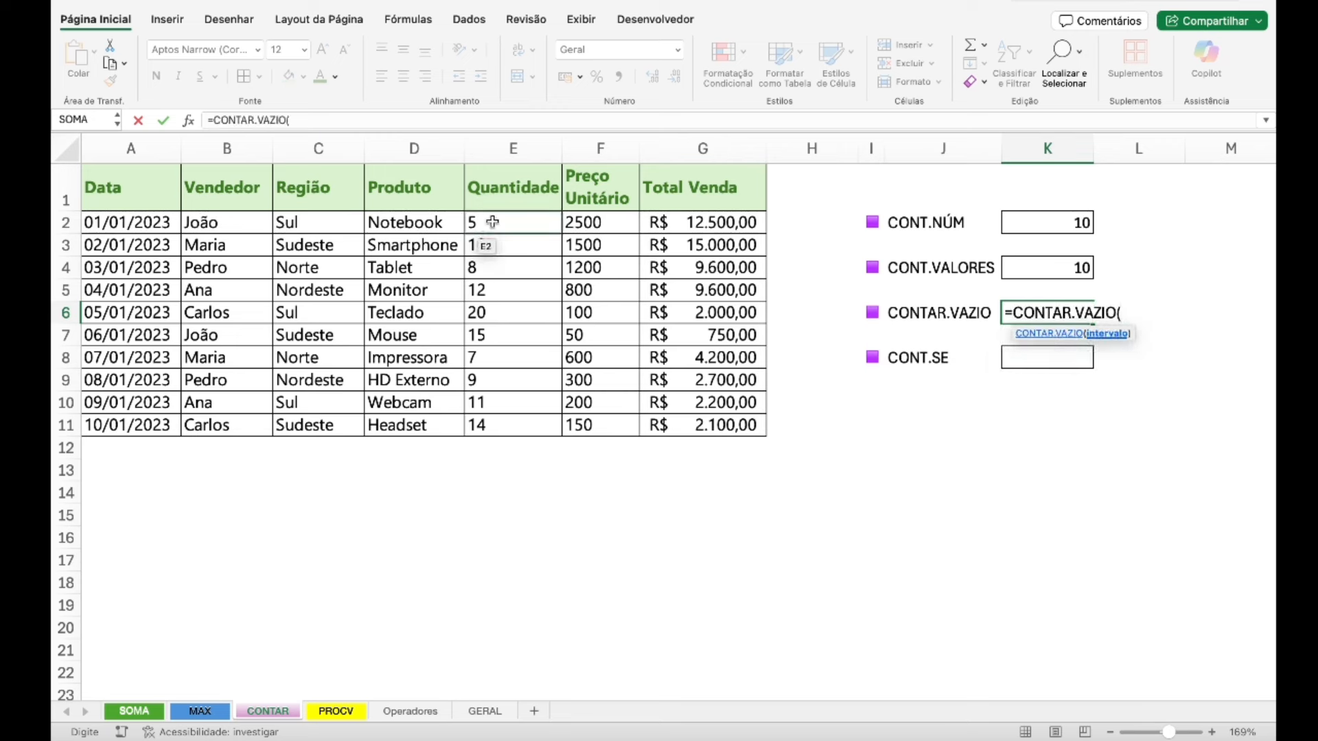
left_click_drag(506, 220, 498, 415)
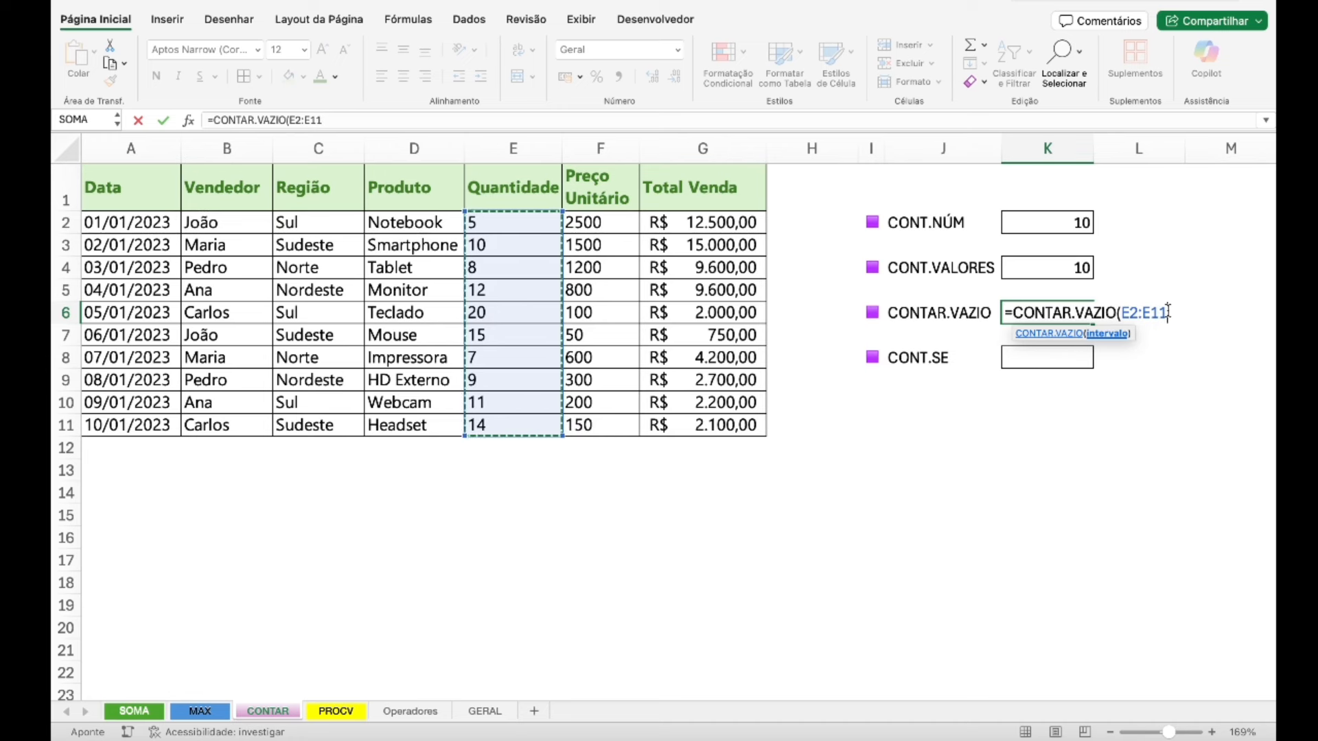
key("Return")
key("Up")
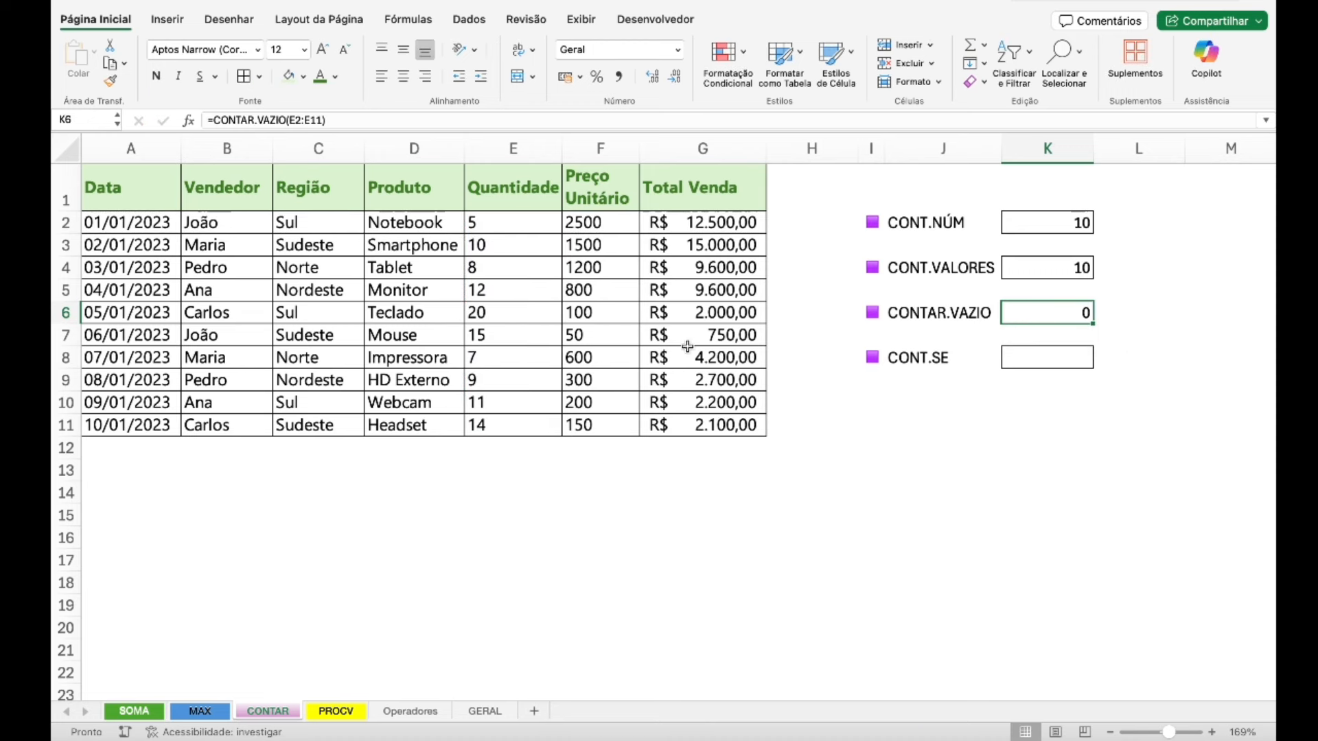
- Clear the Tablet, Monitor and Teclado quantities in E4:E6 to test CONTAR.VAZIO, and undo the three deletions
mouse_move(512, 267)
left_mouse_down()
mouse_move(515, 339)
mouse_move(510, 269)
left_mouse_up()
key("Delete")
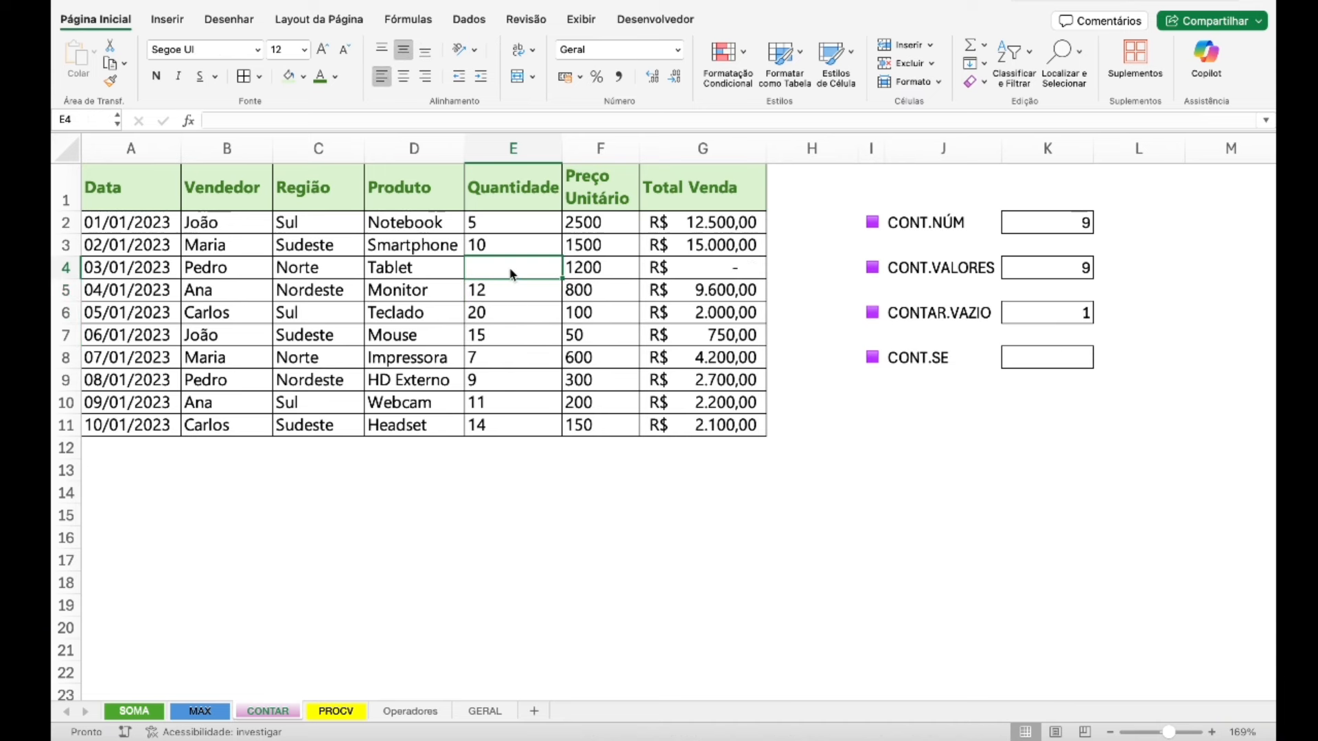
key("Down")
key("Delete")
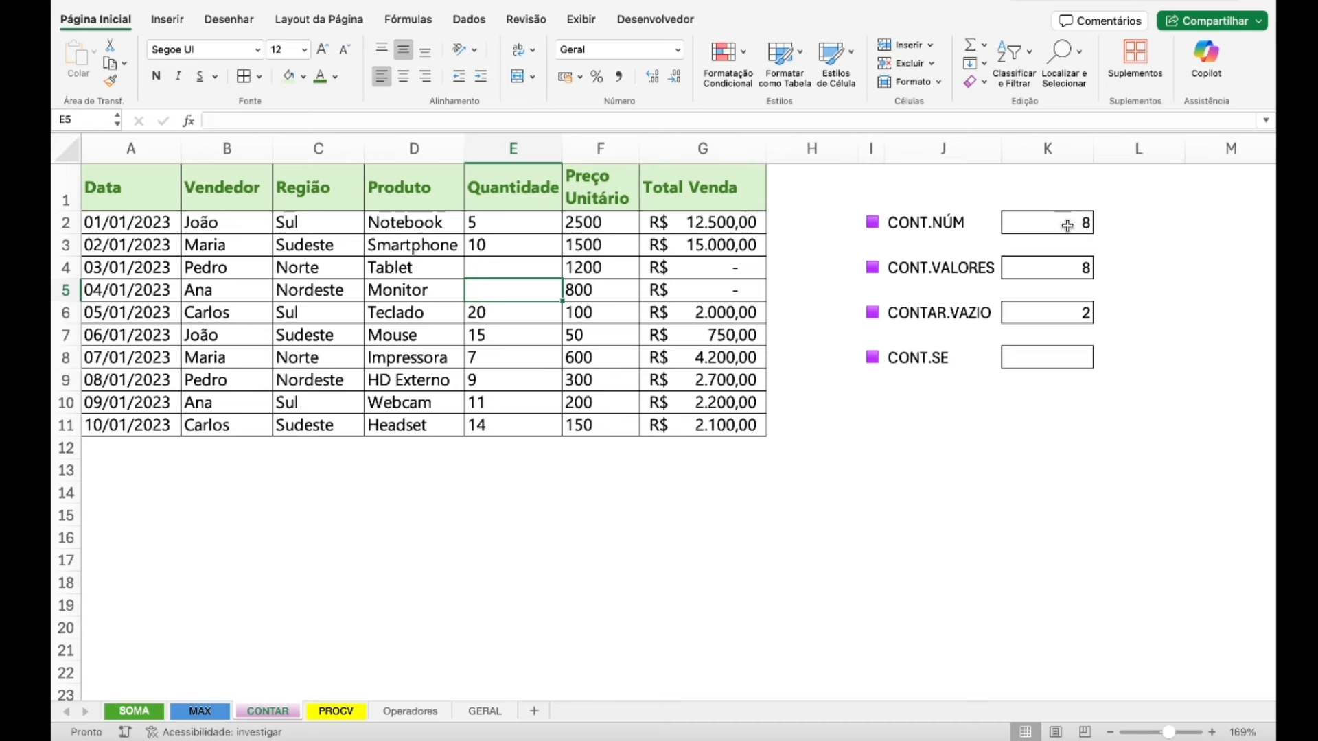
left_click(487, 323)
key("Delete")
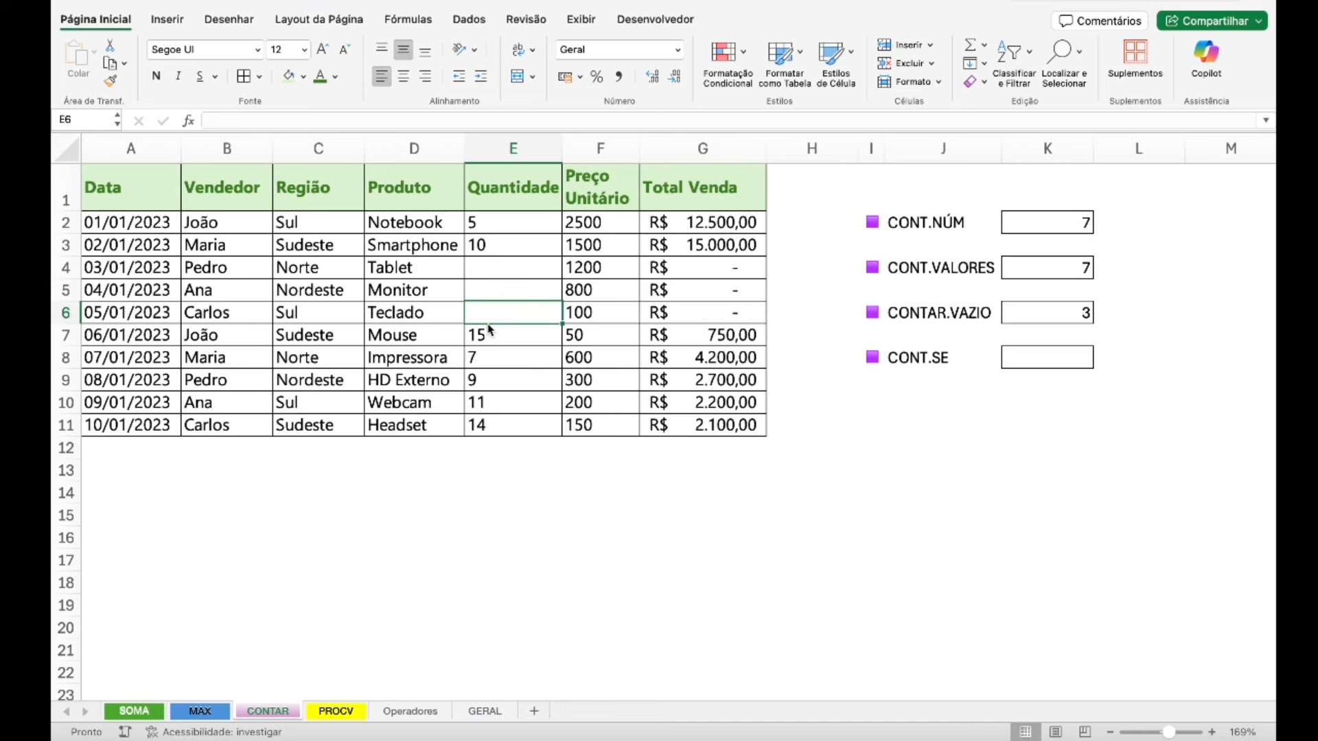
key("super+z")
key("super+z")
key("super+z")
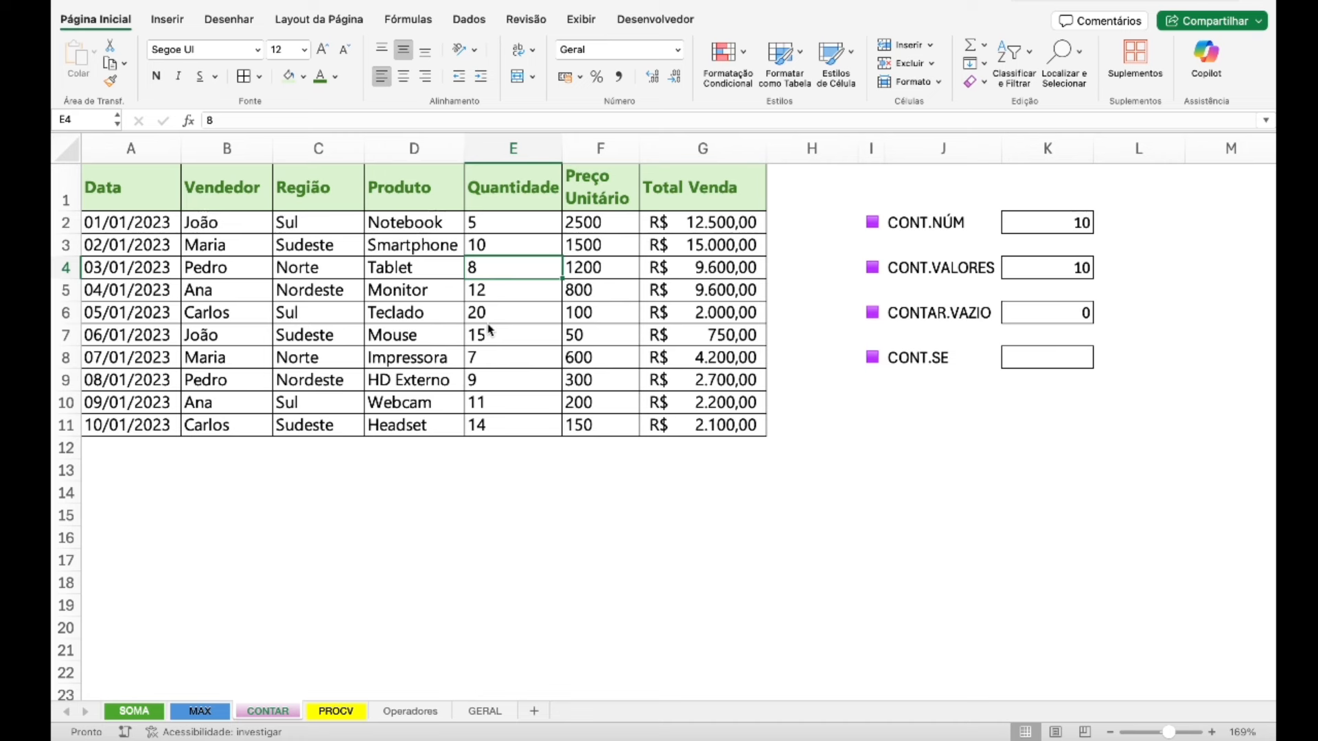
- Compare the CONTAR.VAZIO formula in K6 with the CONT.NÚM formula in K2
left_click(1038, 317)
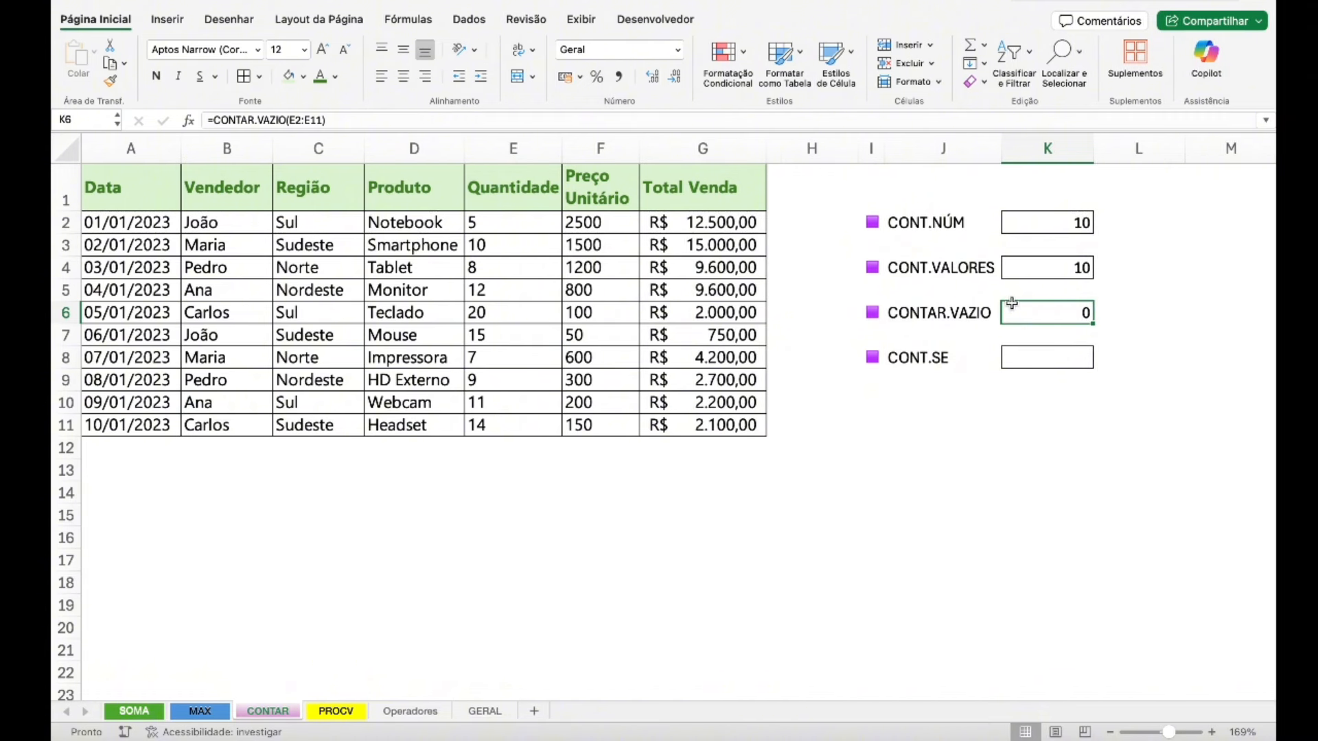
left_click(1060, 228)
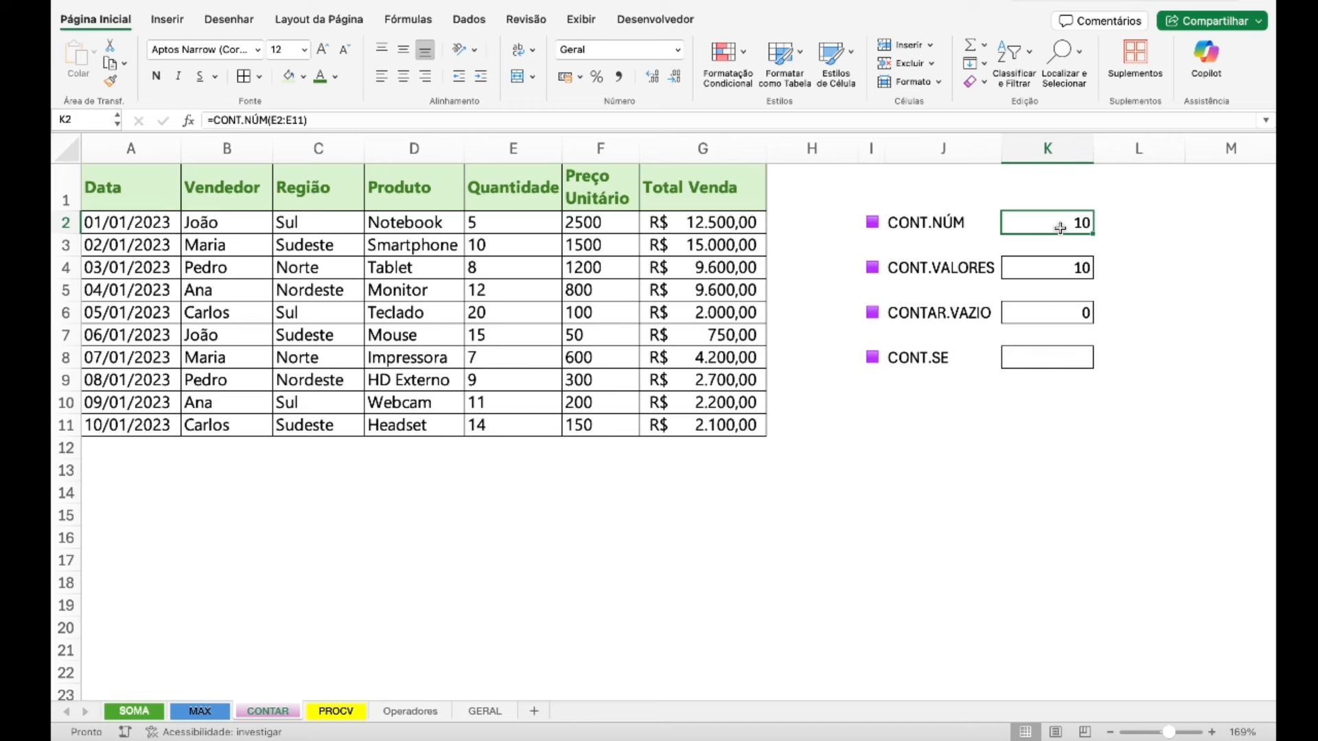
left_click(1068, 320)
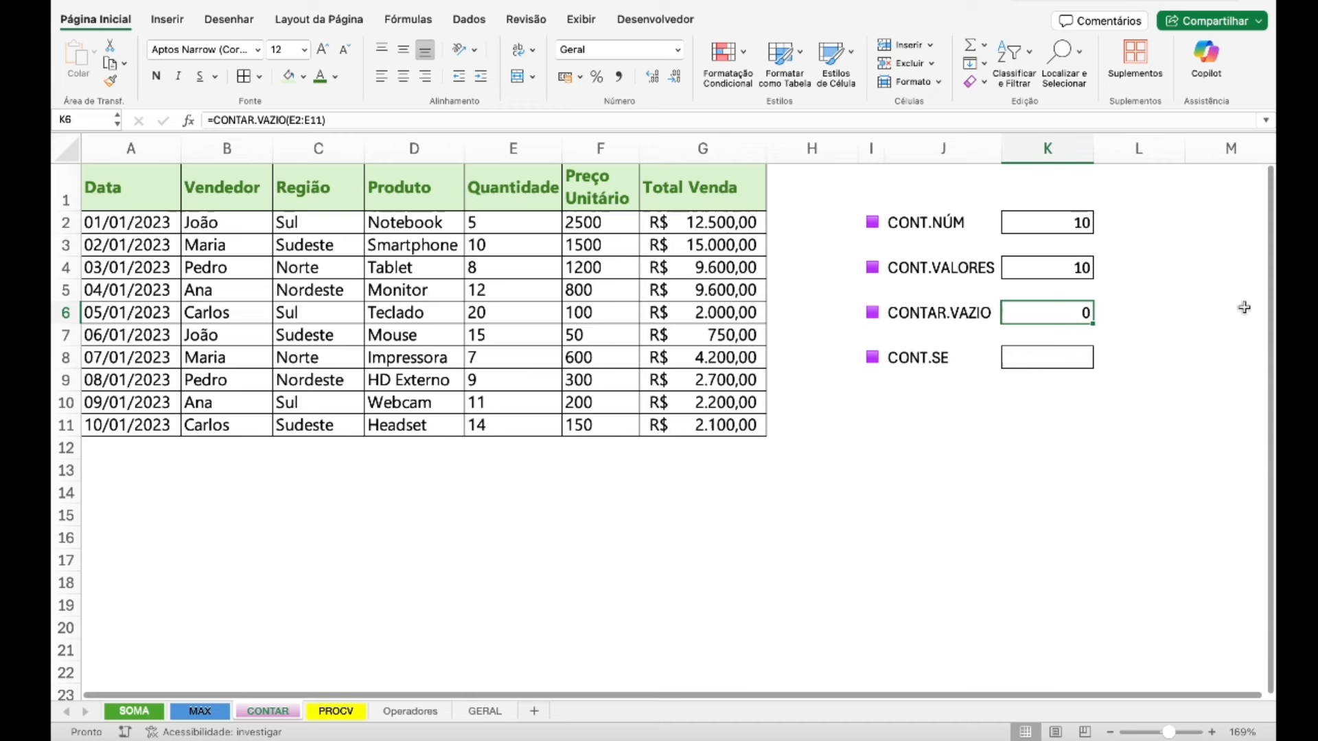
- Count the quantities equal to E2 in K8 with the formula =CONT.SE(E2:E11;E2)
left_click(1075, 334)
left_click(1053, 363)
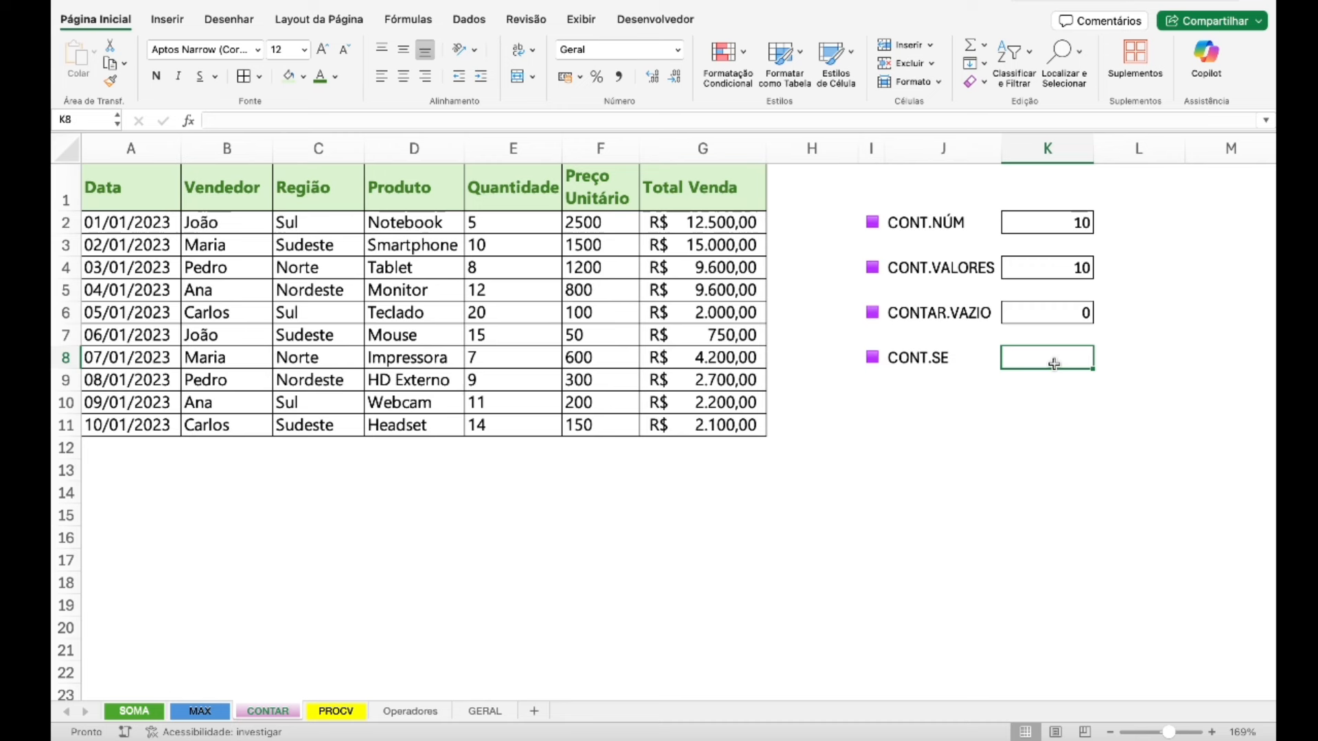
type("=")
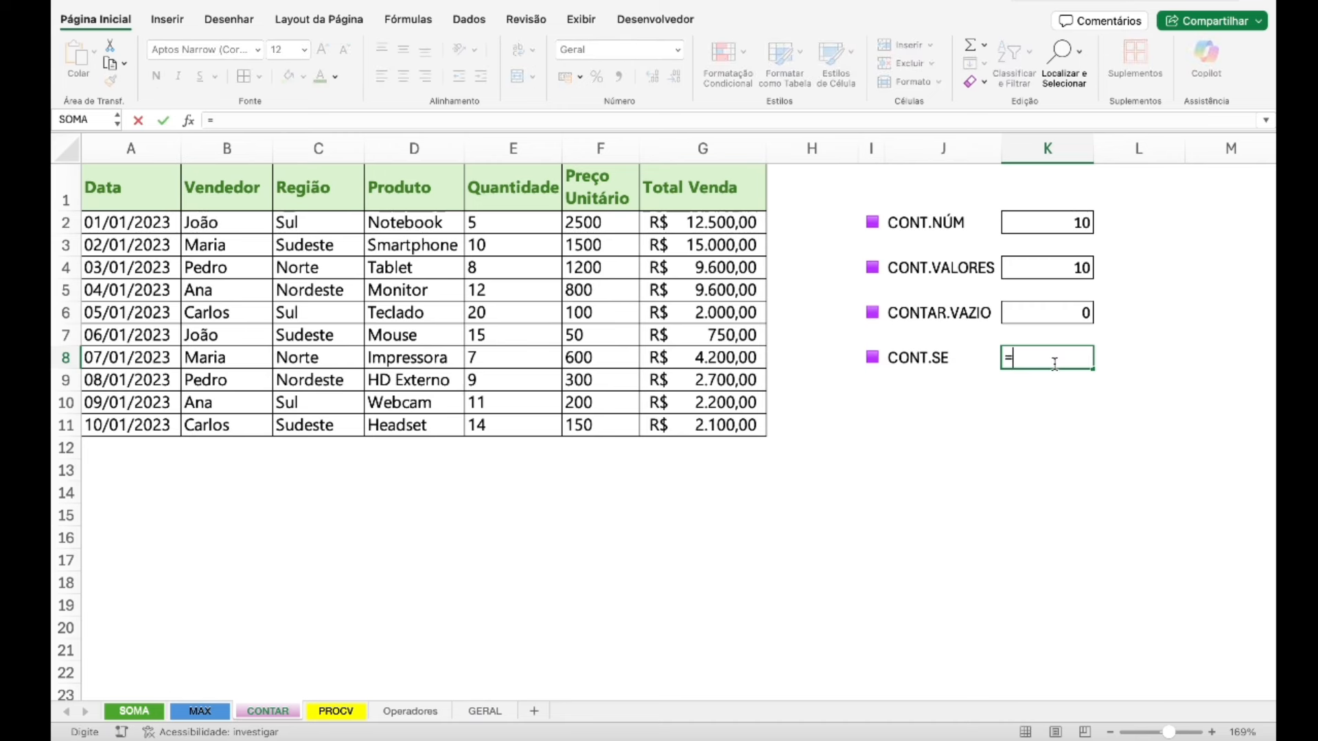
type("cont")
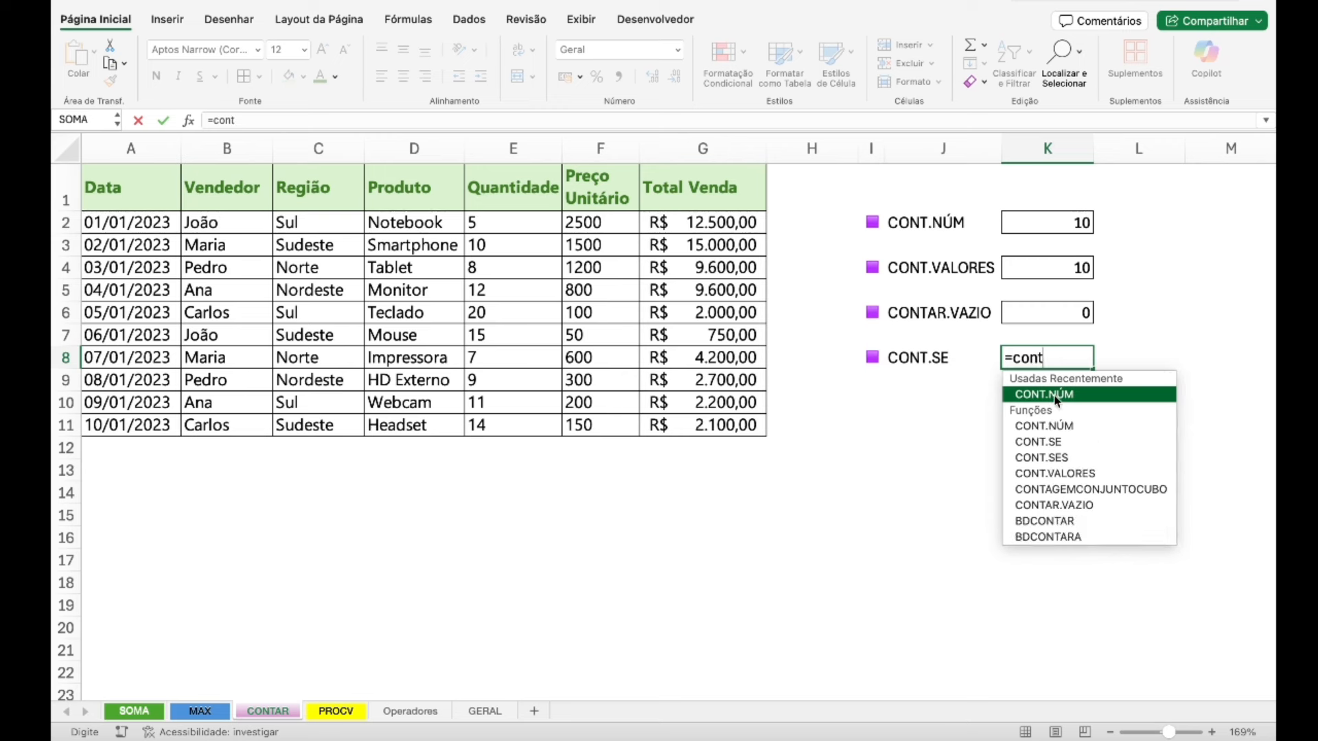
double_click(1068, 442)
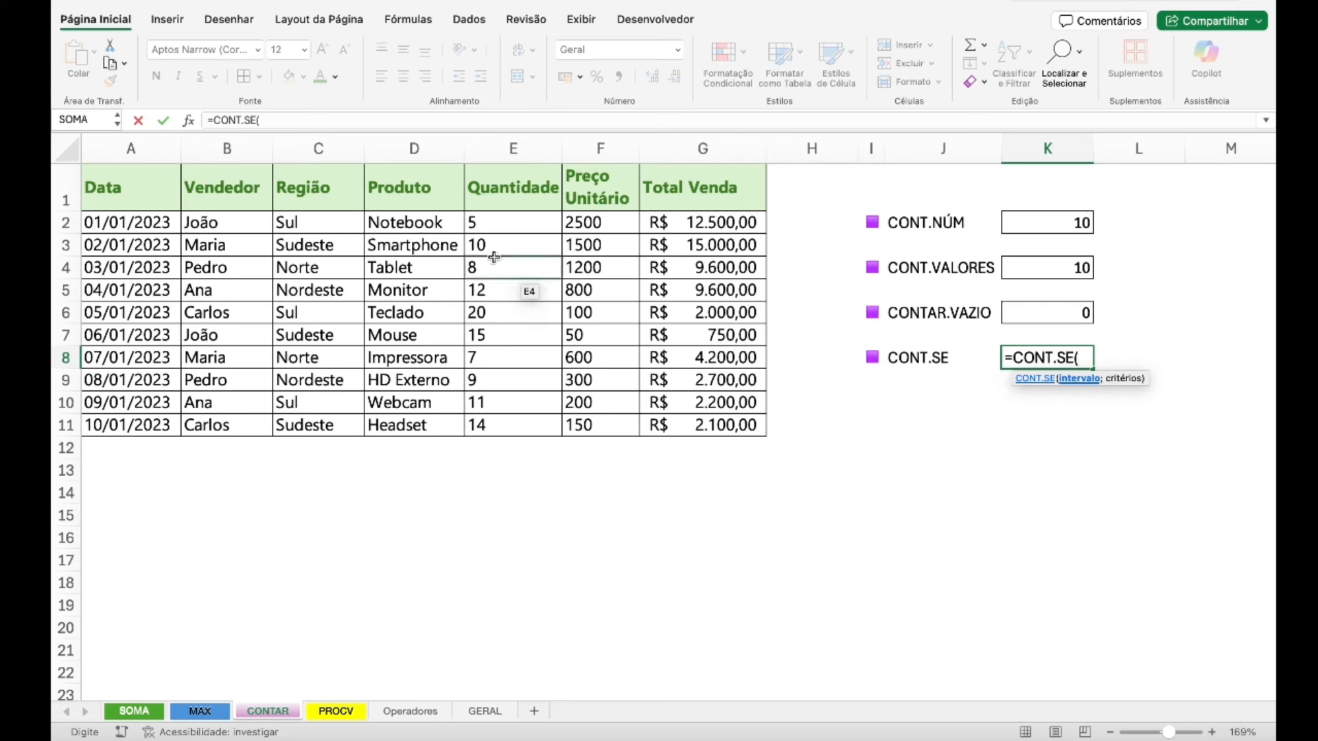
left_click_drag(489, 222, 499, 419)
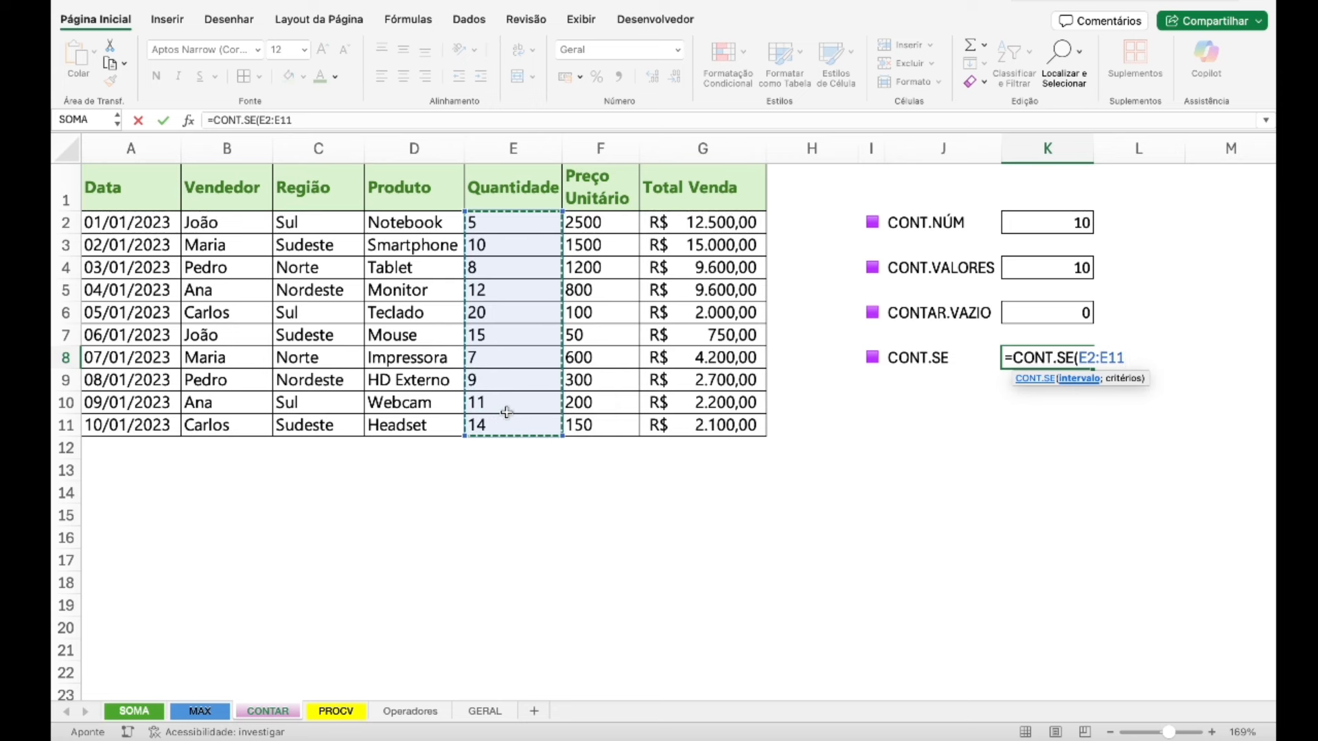
type(";")
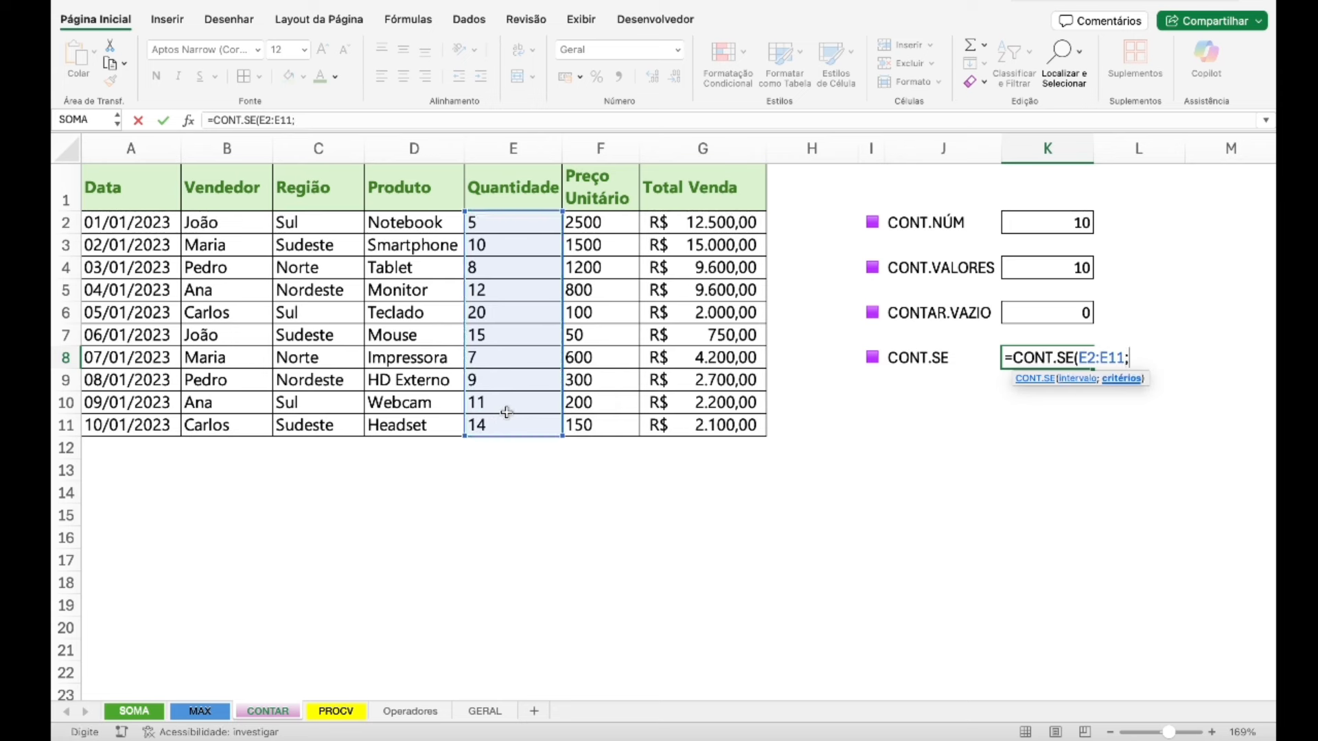
left_click(514, 227)
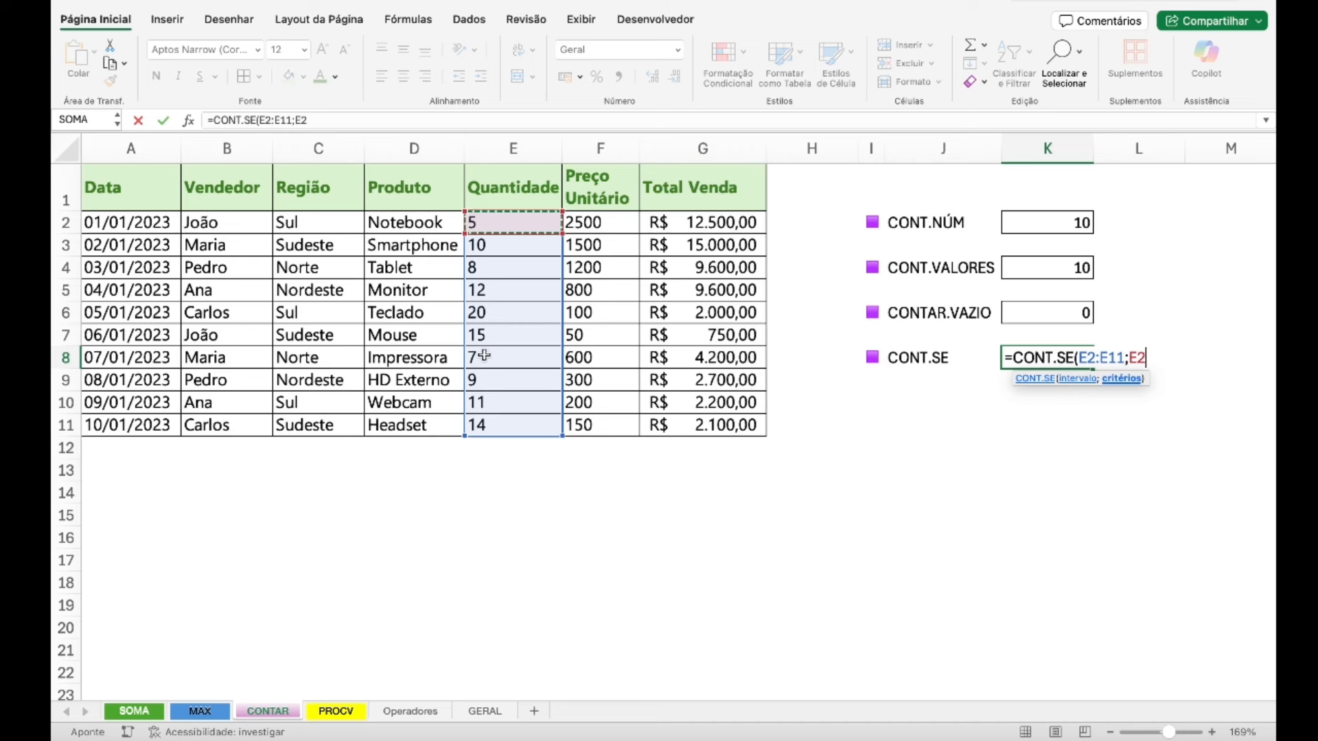
type(")")
key("Return")
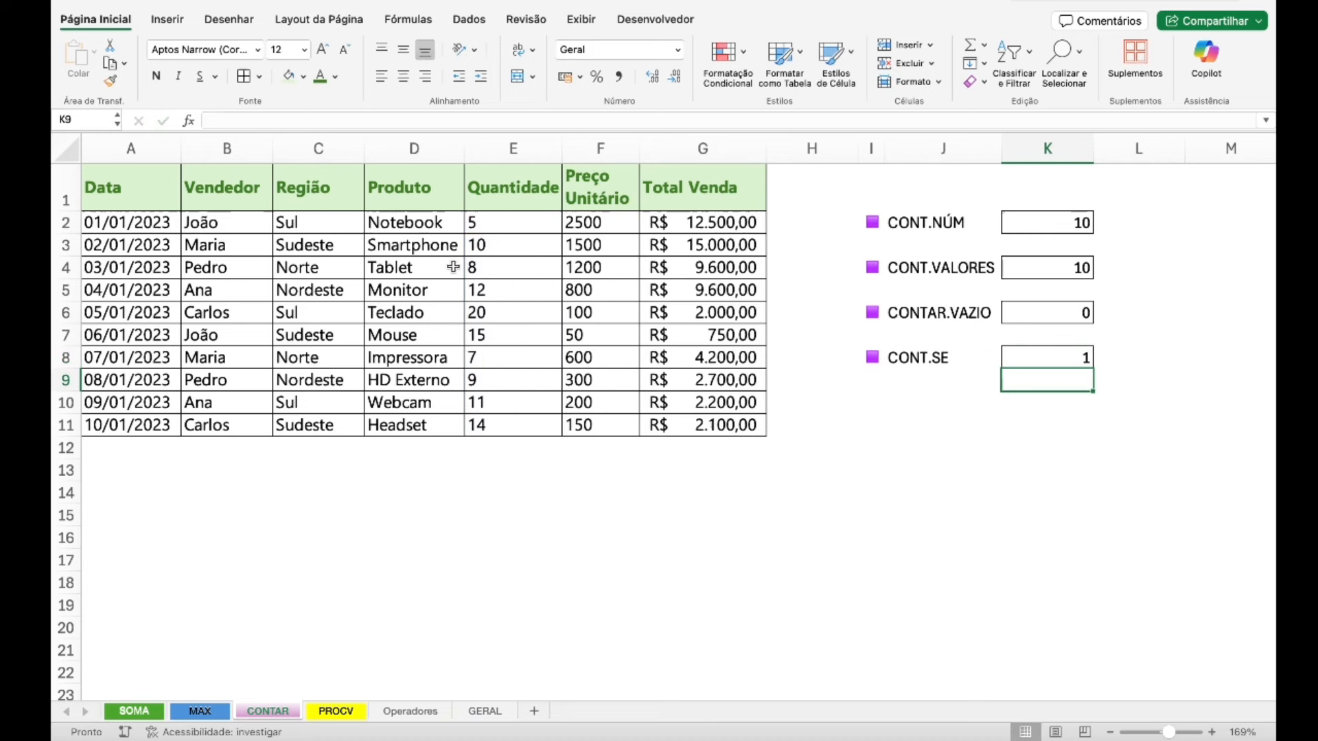
- Set the Tablet quantity in E4 and the Mouse quantity in E7 to 5 to test CONT.SE
left_click(515, 267)
type("5")
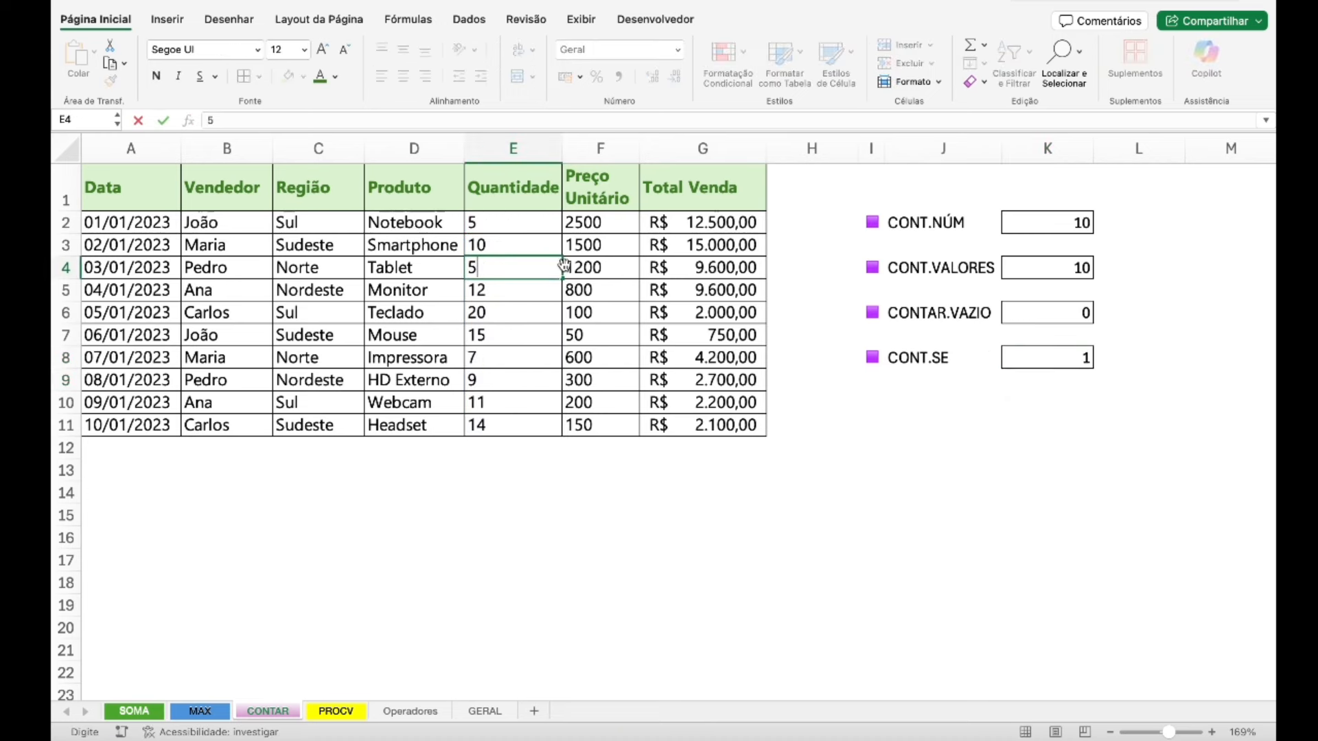
key("Return")
key("Down")
key("Down")
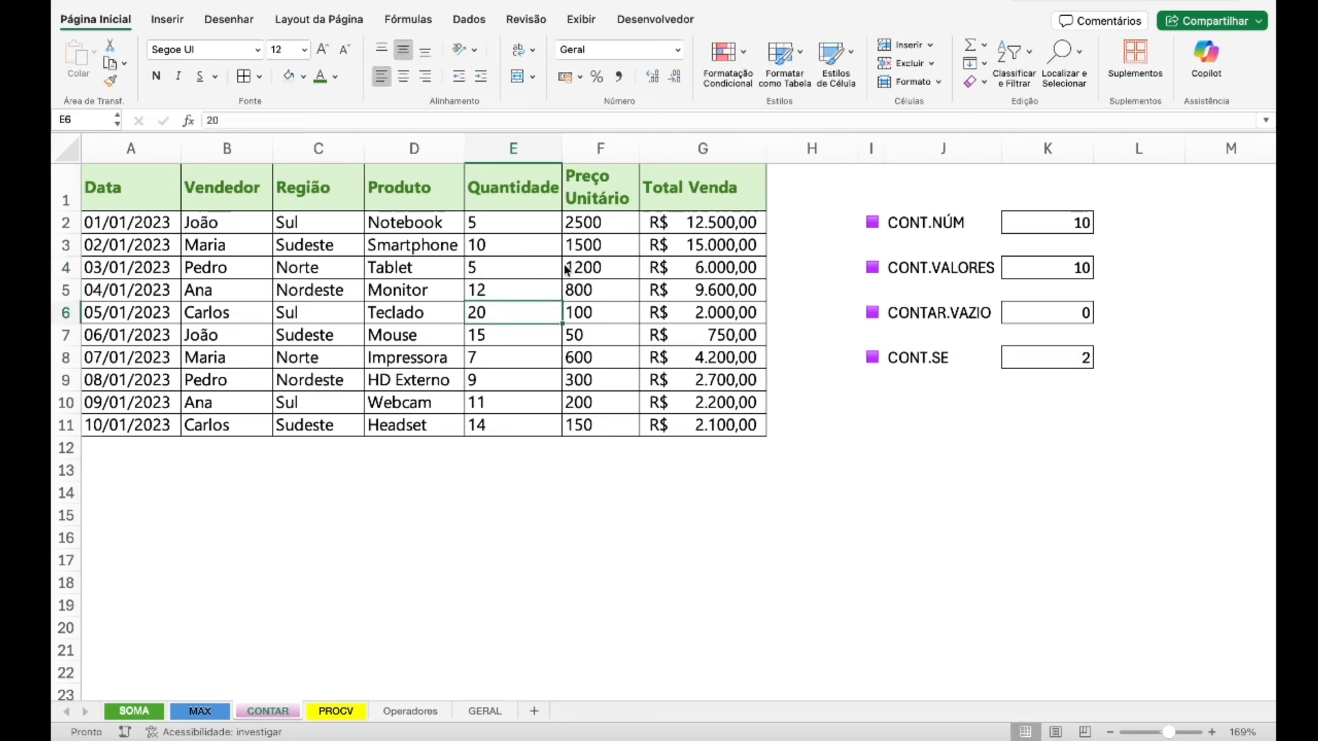
type("5")
key("Return")
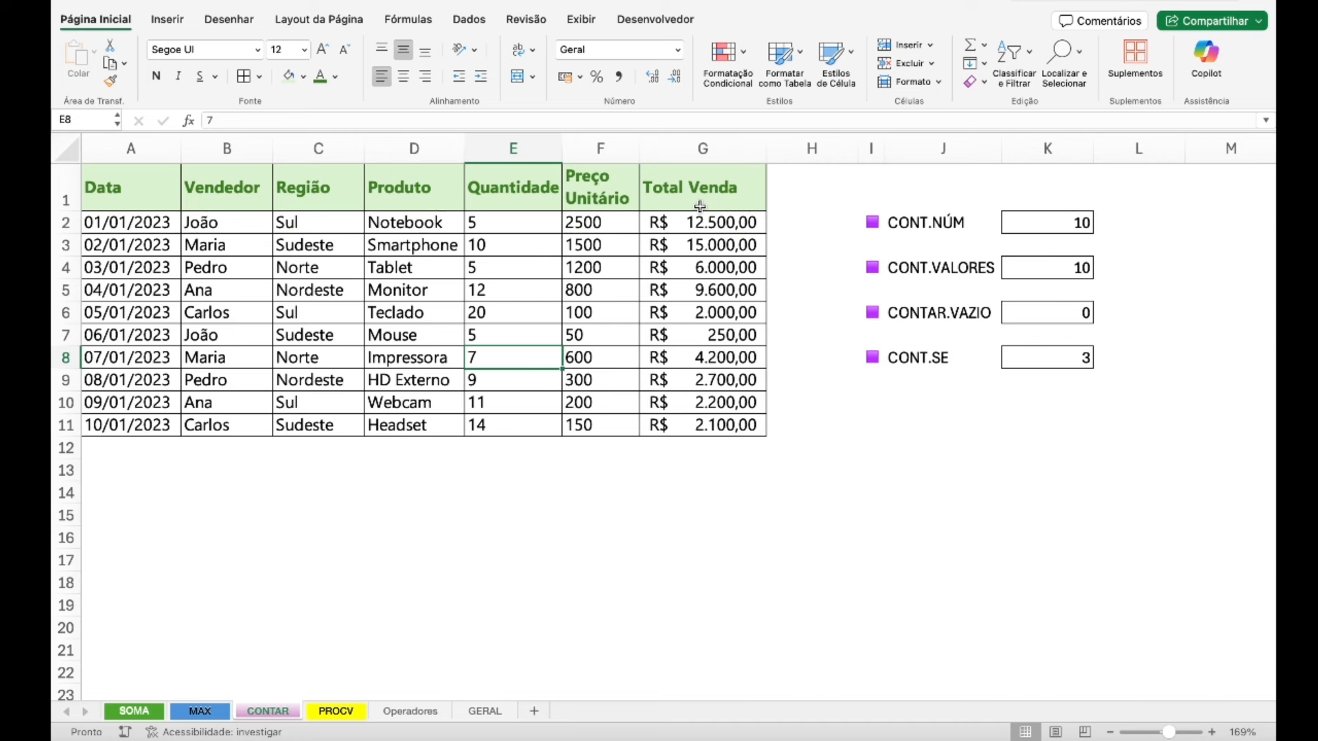
- Replace the Monitor quantity in E5 with the text R to test the counting functions
left_click(507, 296)
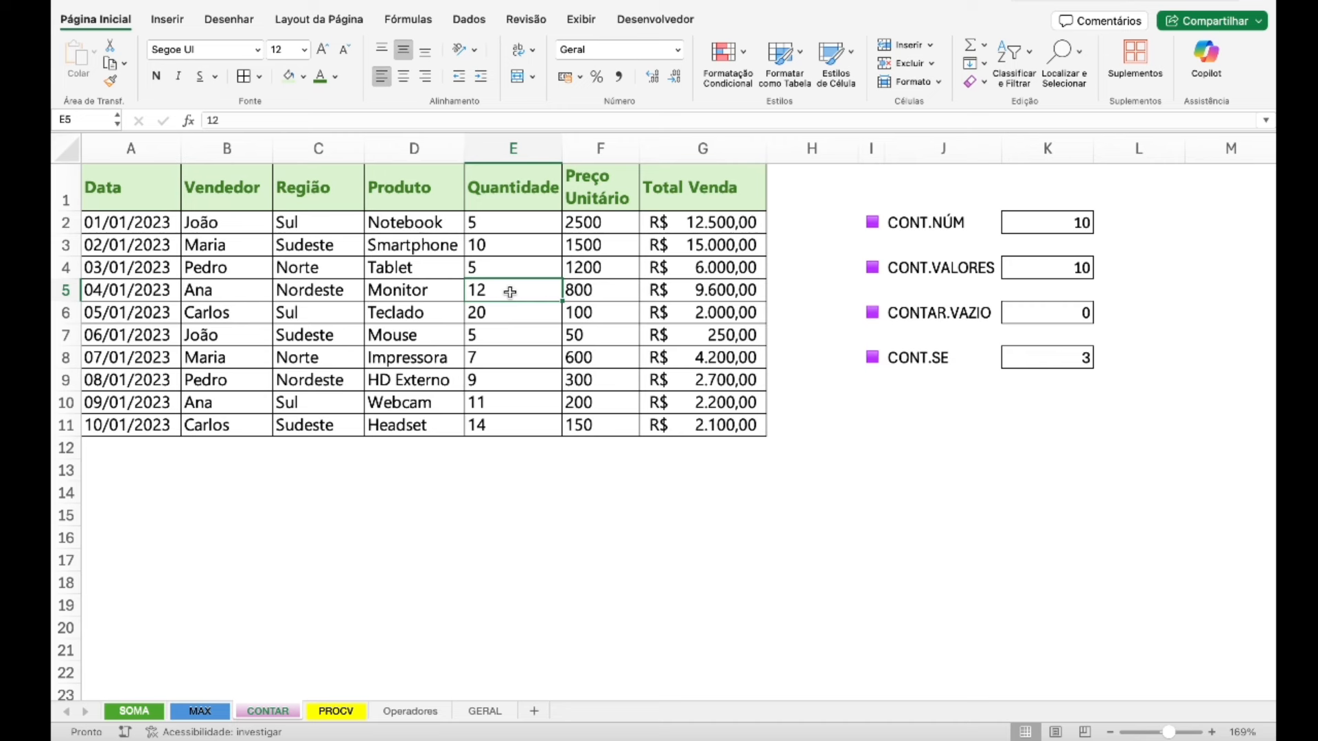
type("R")
key("Return")
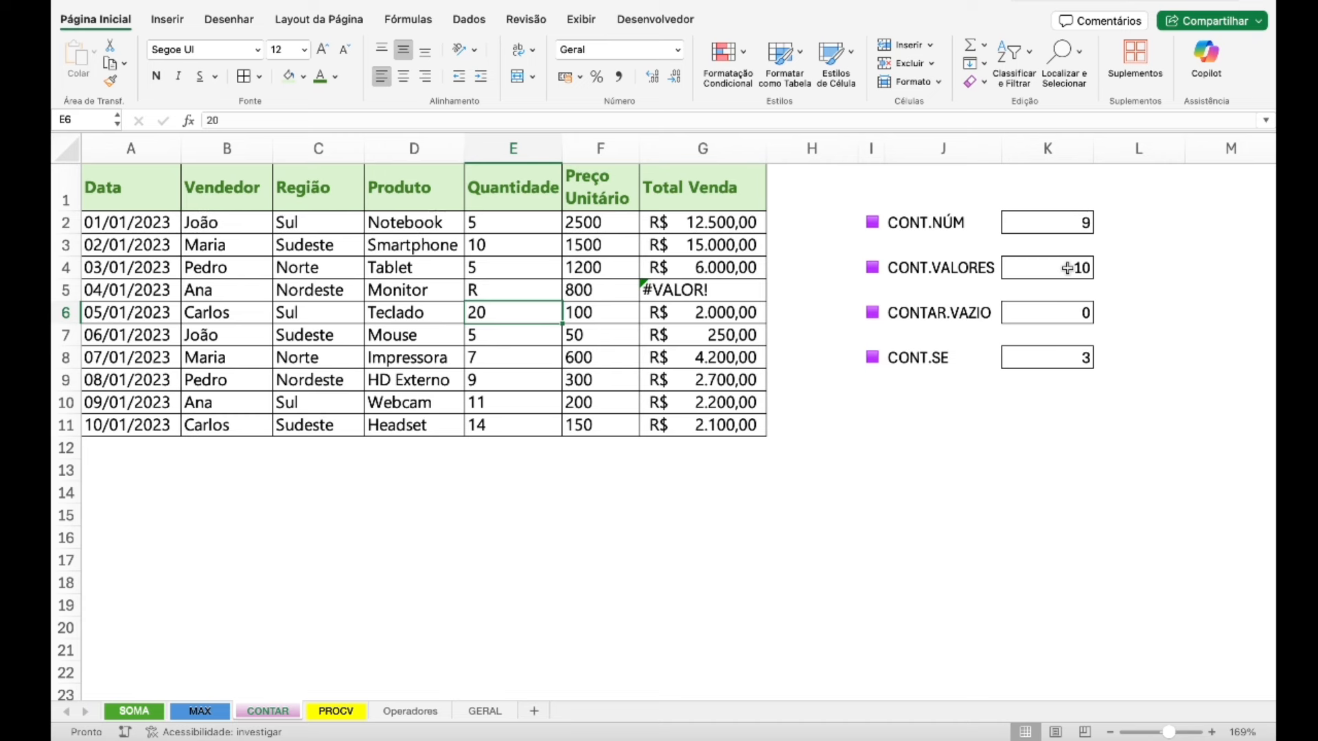
- Clear the Monitor, Teclado and Mouse quantities in E5:E7 to compare the counts, and undo the three deletions
key("Up")
key("Delete")
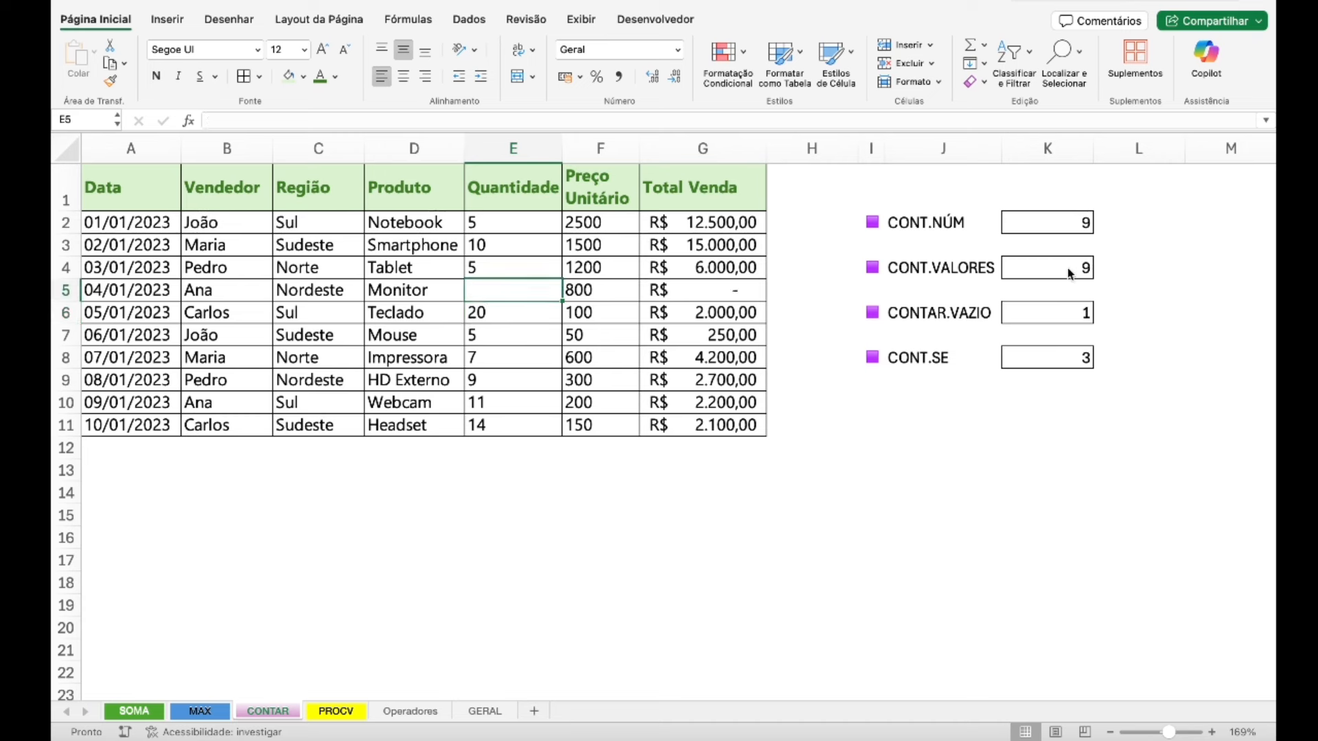
key("Down")
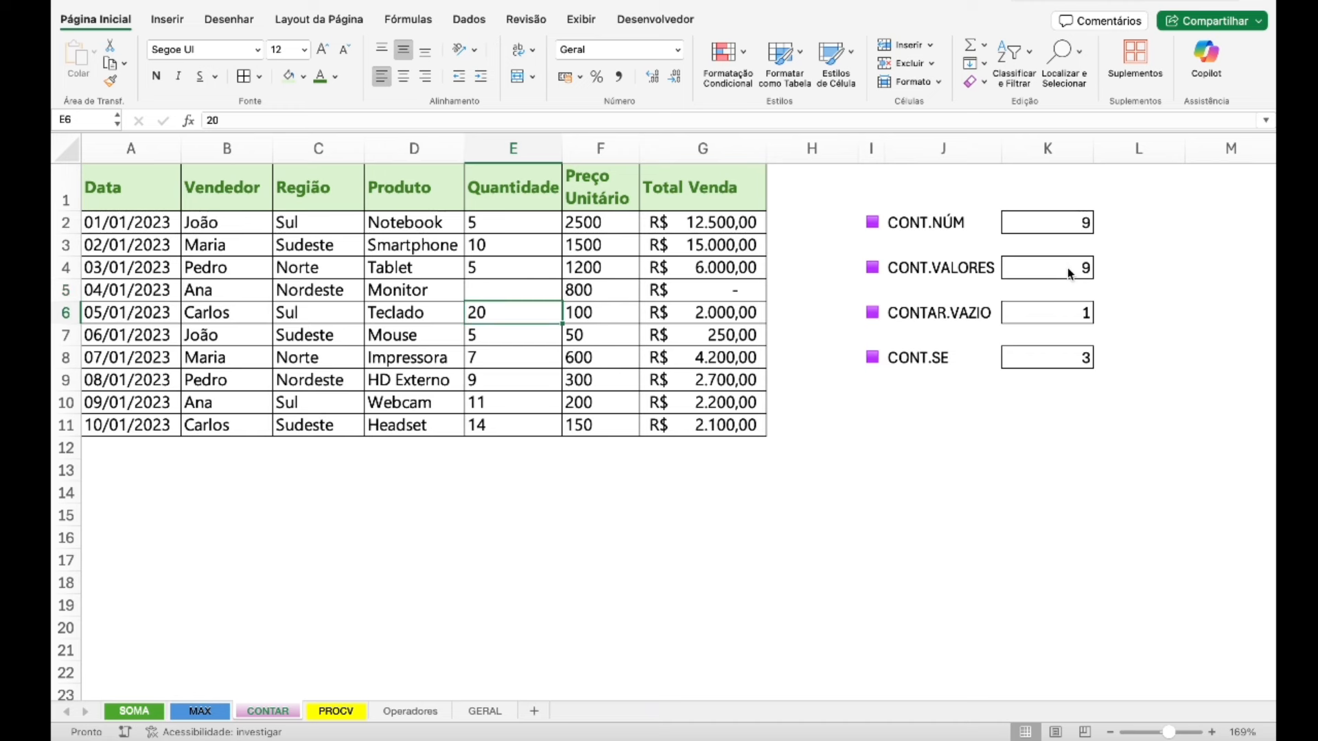
key("Delete")
key("Down")
key("Delete")
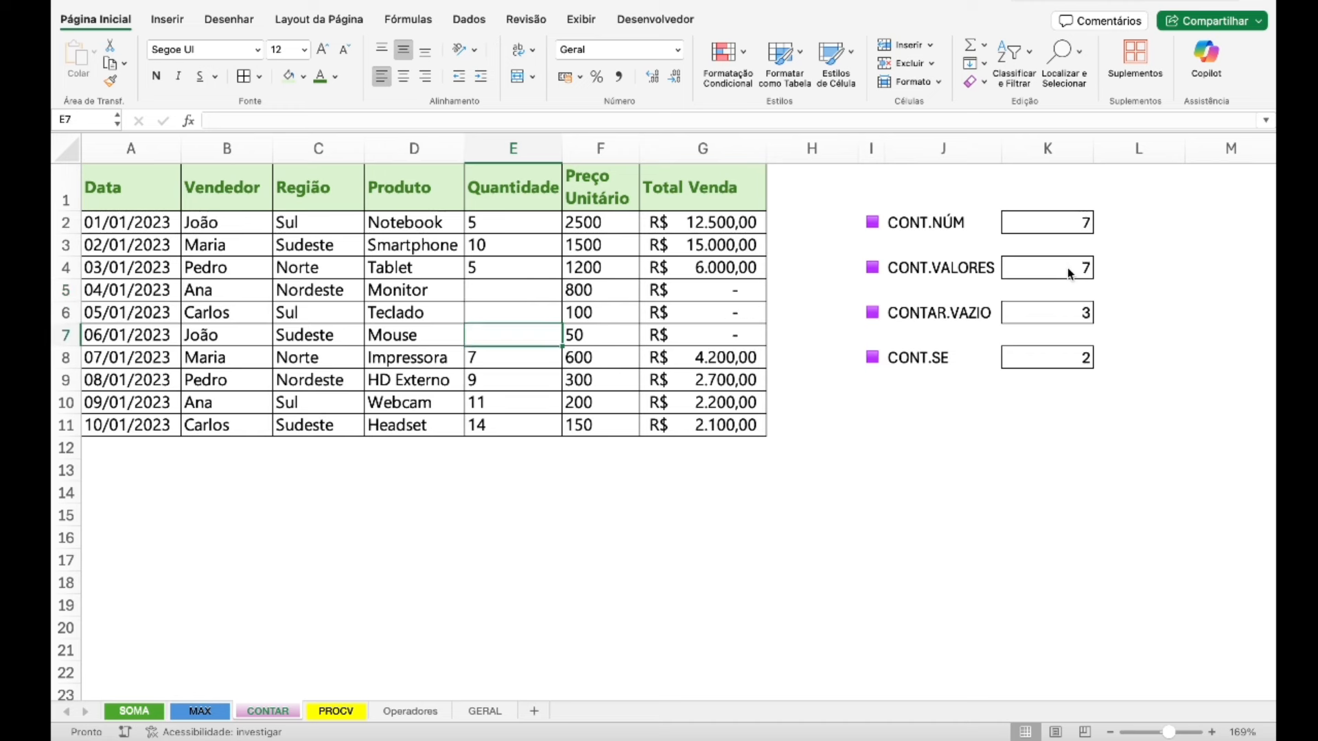
key("ctrl+z")
key("ctrl+z")
key("ctrl+z")
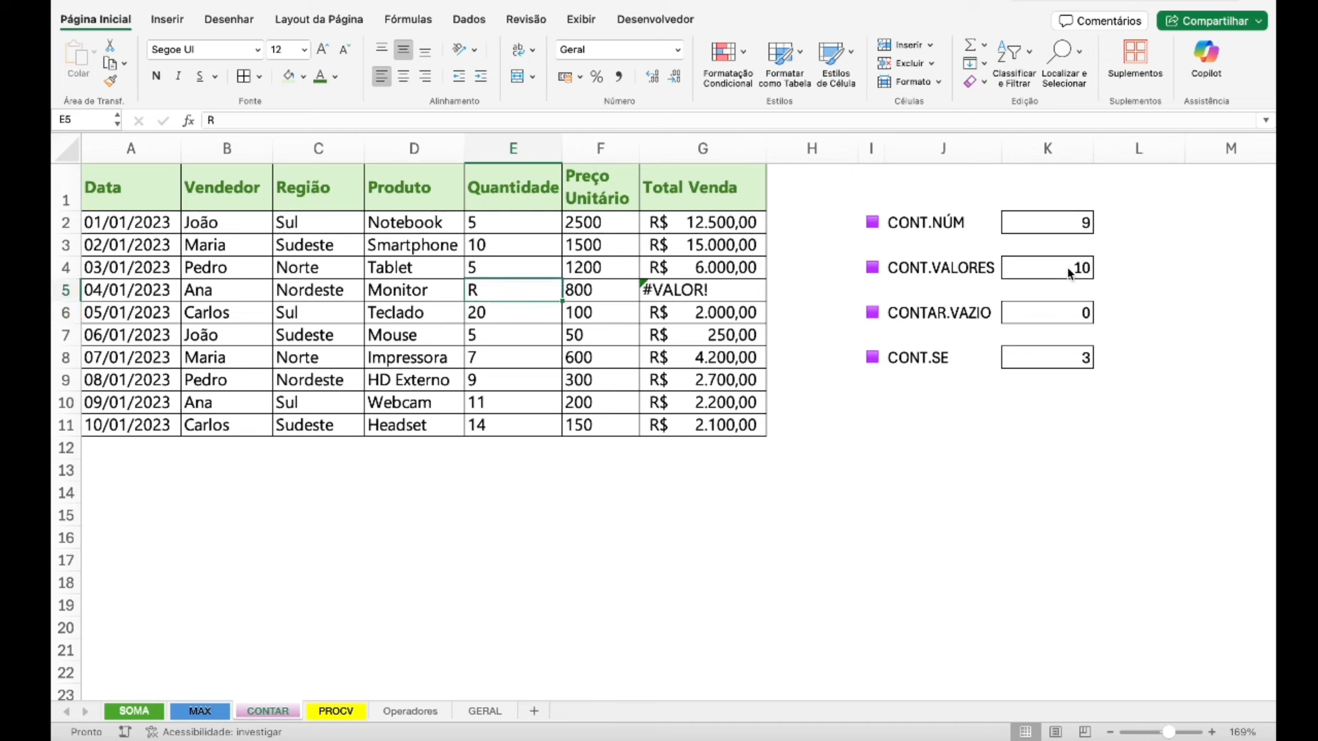
- Set the Monitor quantity in E5 to 12
type("12")
left_click(537, 293)
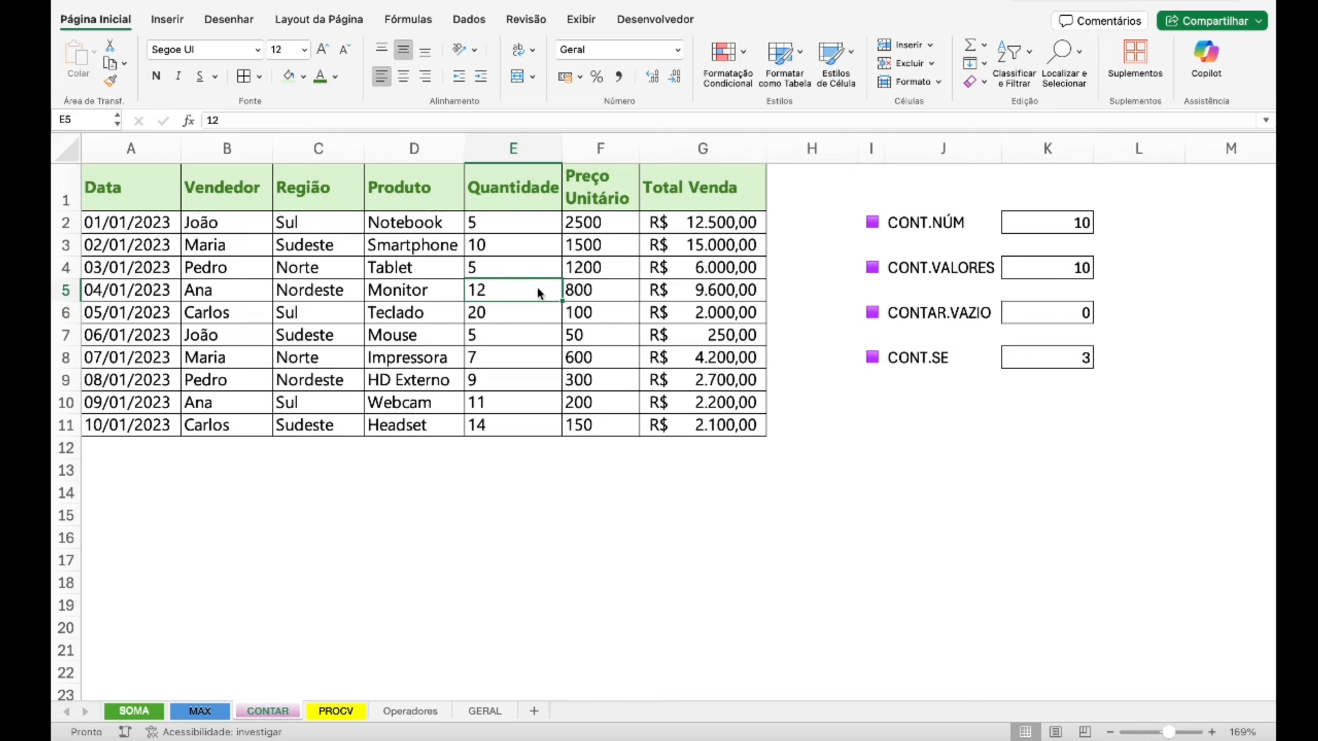
- Try the K8 formula as =CONT.SE(D2:D11;D7) to count the product Mouse, and undo the formula change
left_click(1051, 363)
left_click(296, 120)
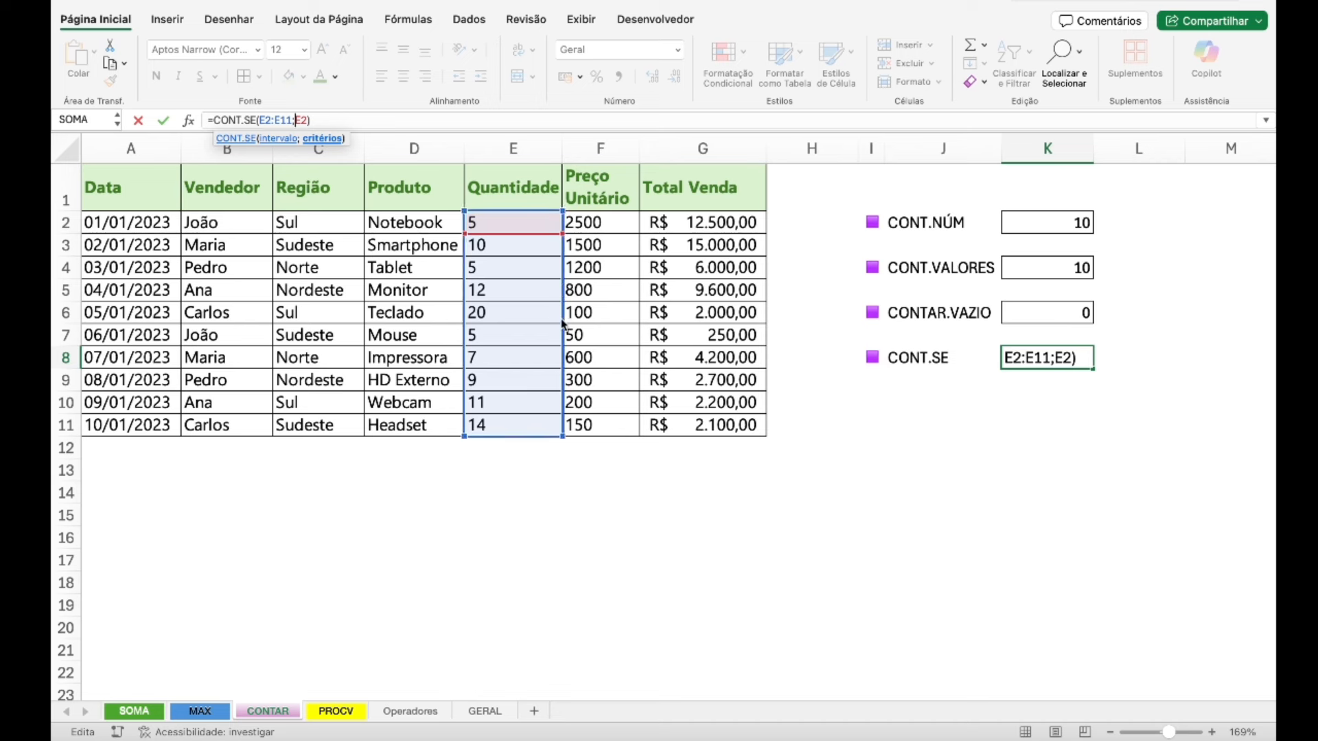
left_click_drag(545, 324, 446, 323)
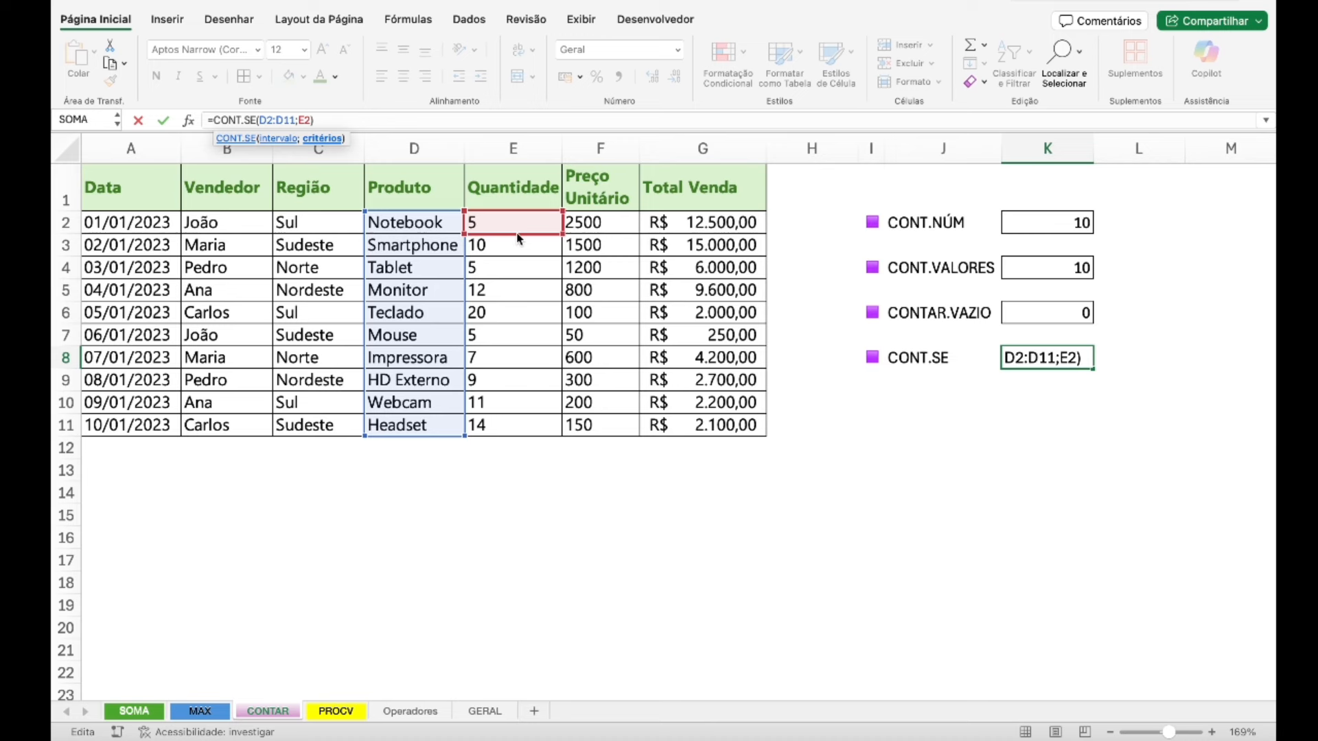
left_click_drag(495, 232, 414, 340)
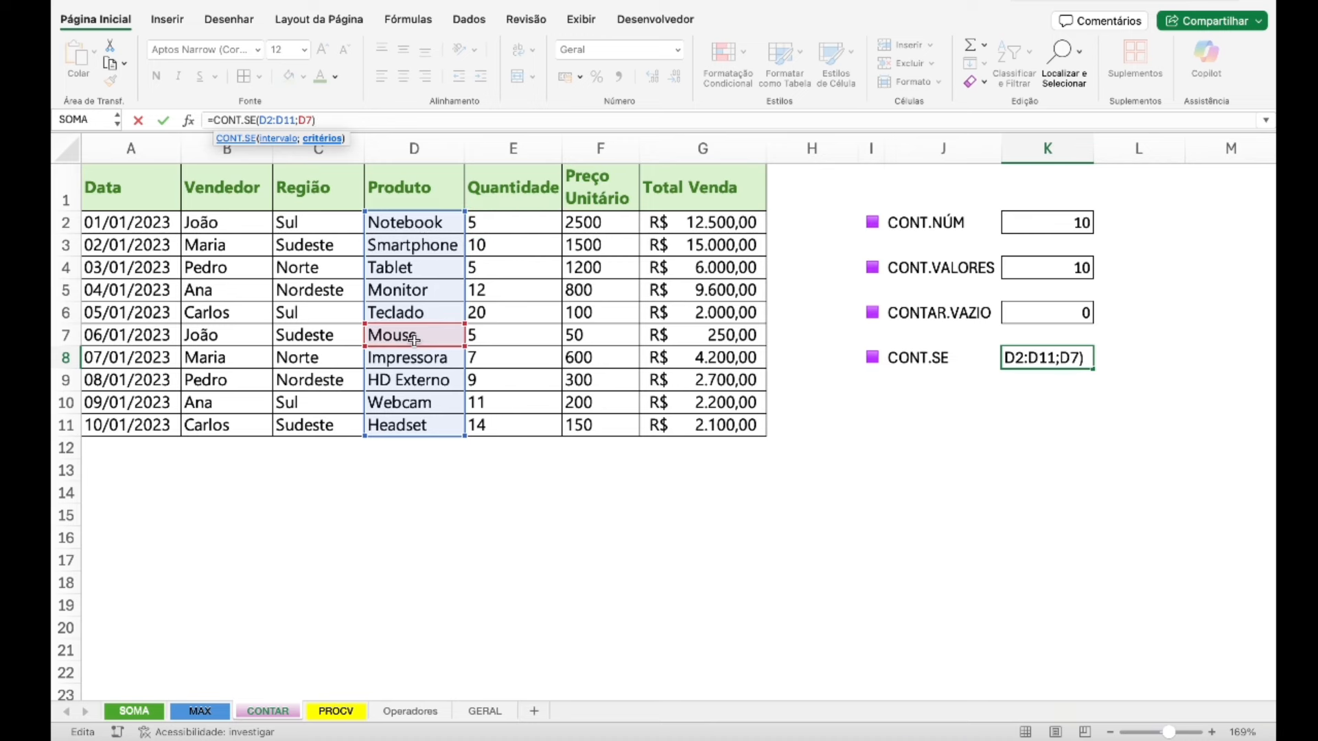
key("Return")
left_click(427, 401)
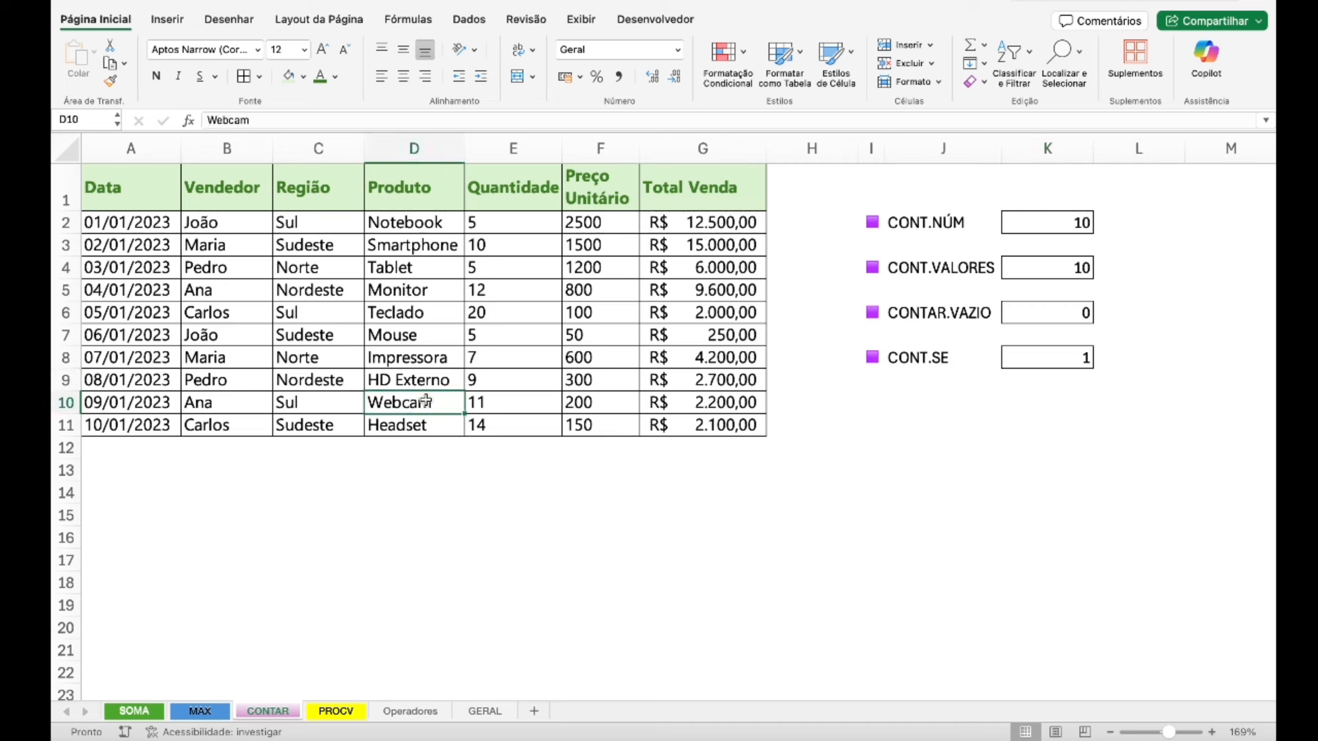
left_click(415, 336)
key("super+z")
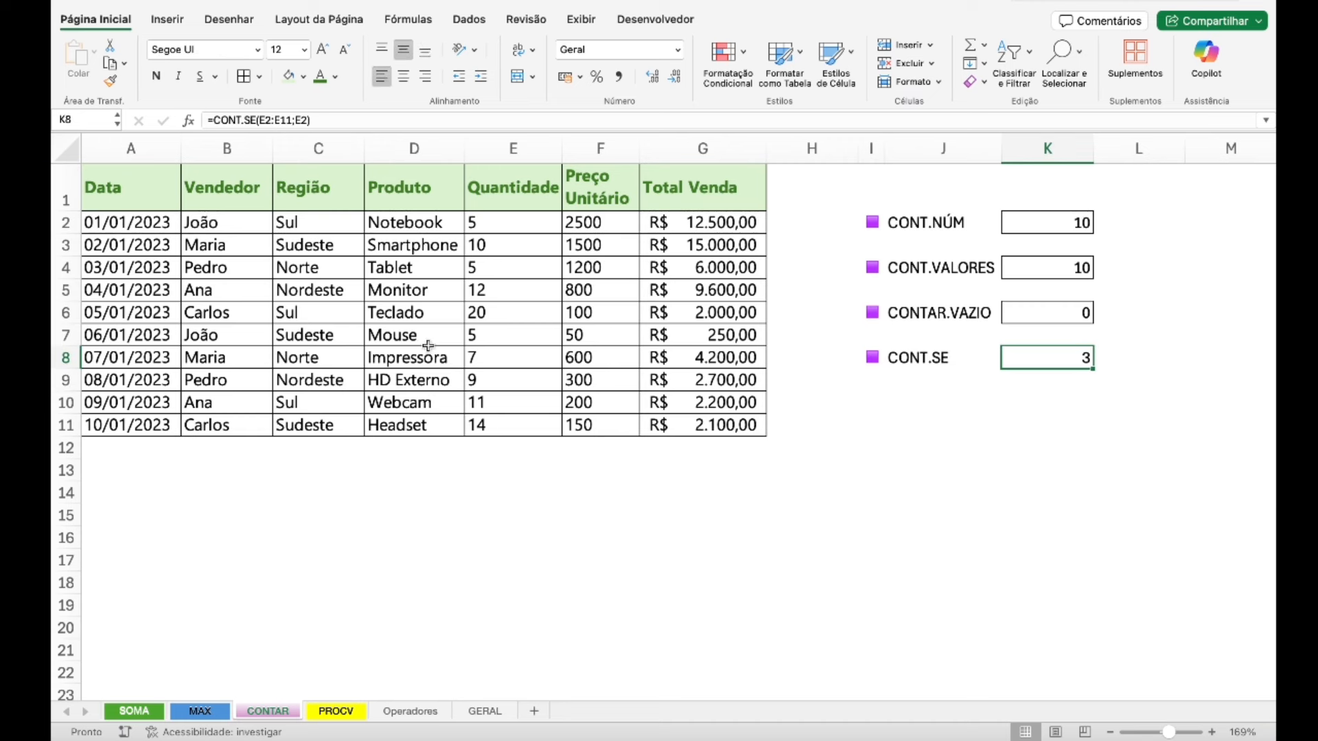
- Replace the product name Monitor in D5 with Mouse
left_click(439, 291)
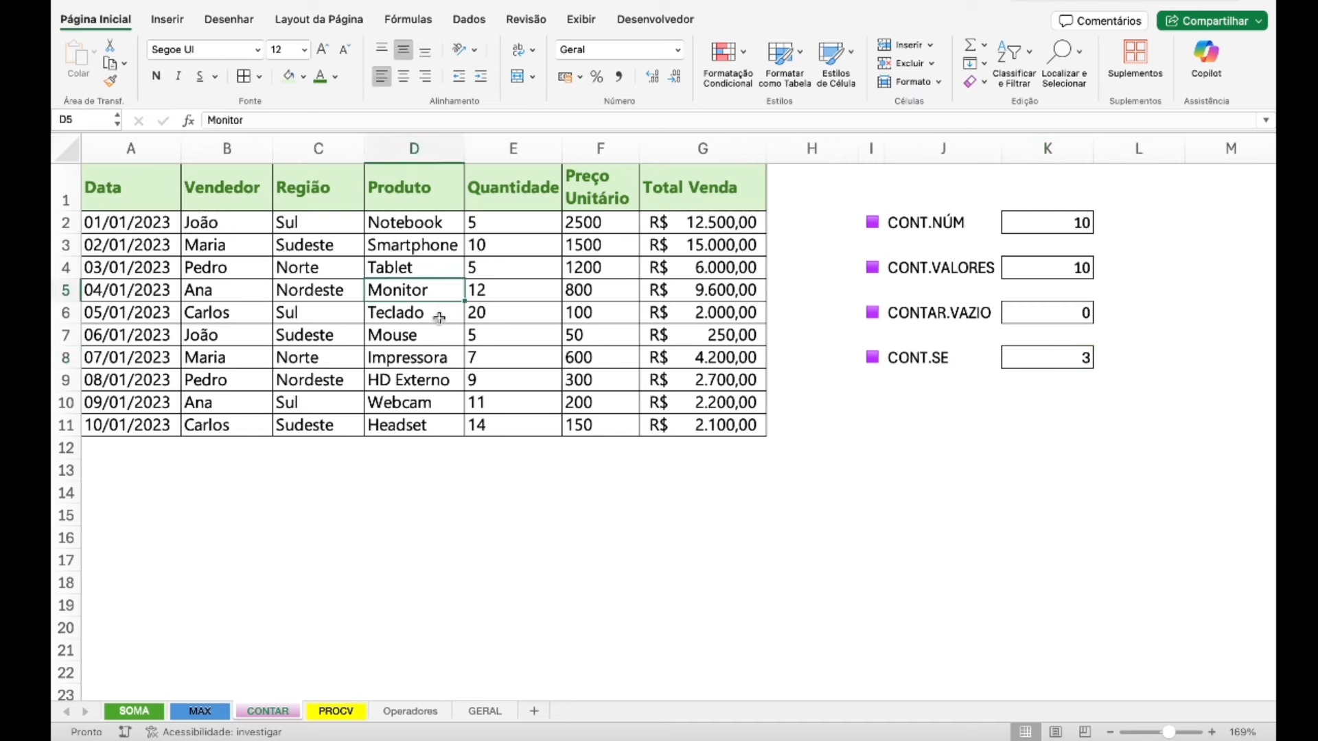
left_click(416, 353)
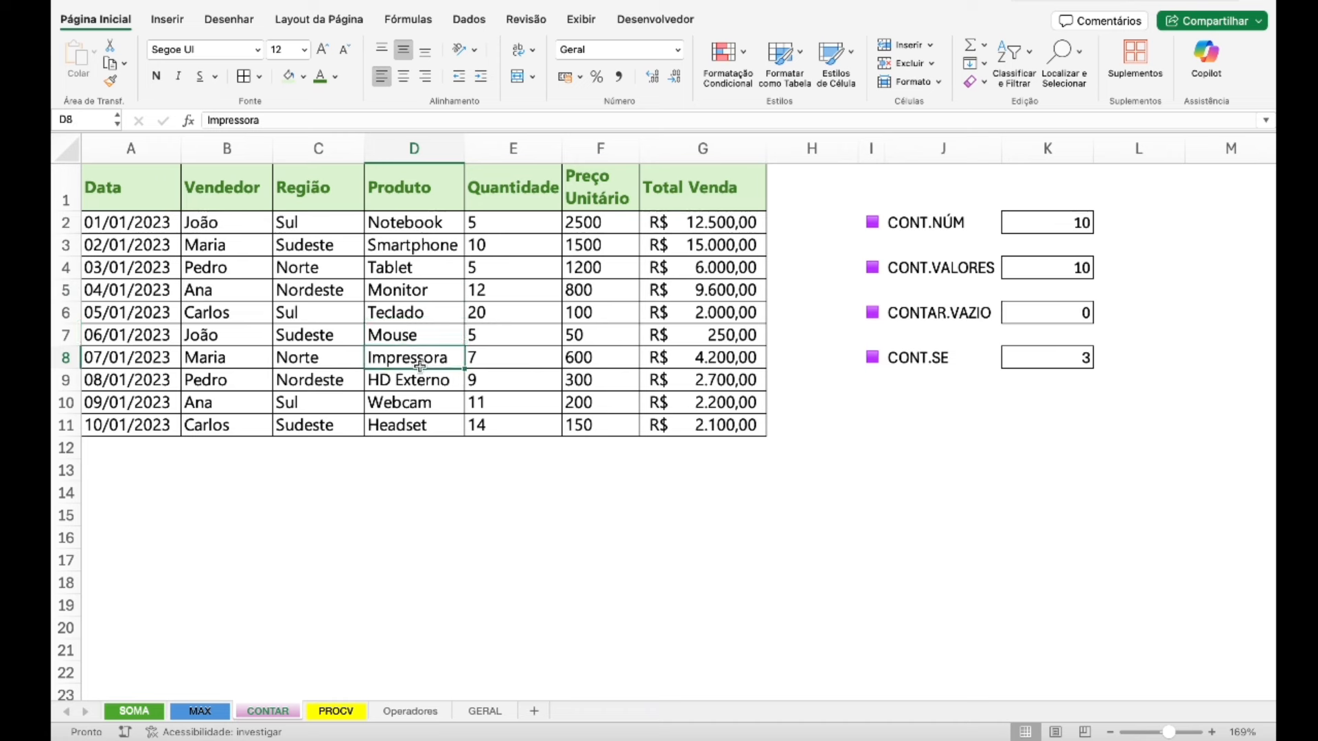
left_click(412, 288)
type("Mouse")
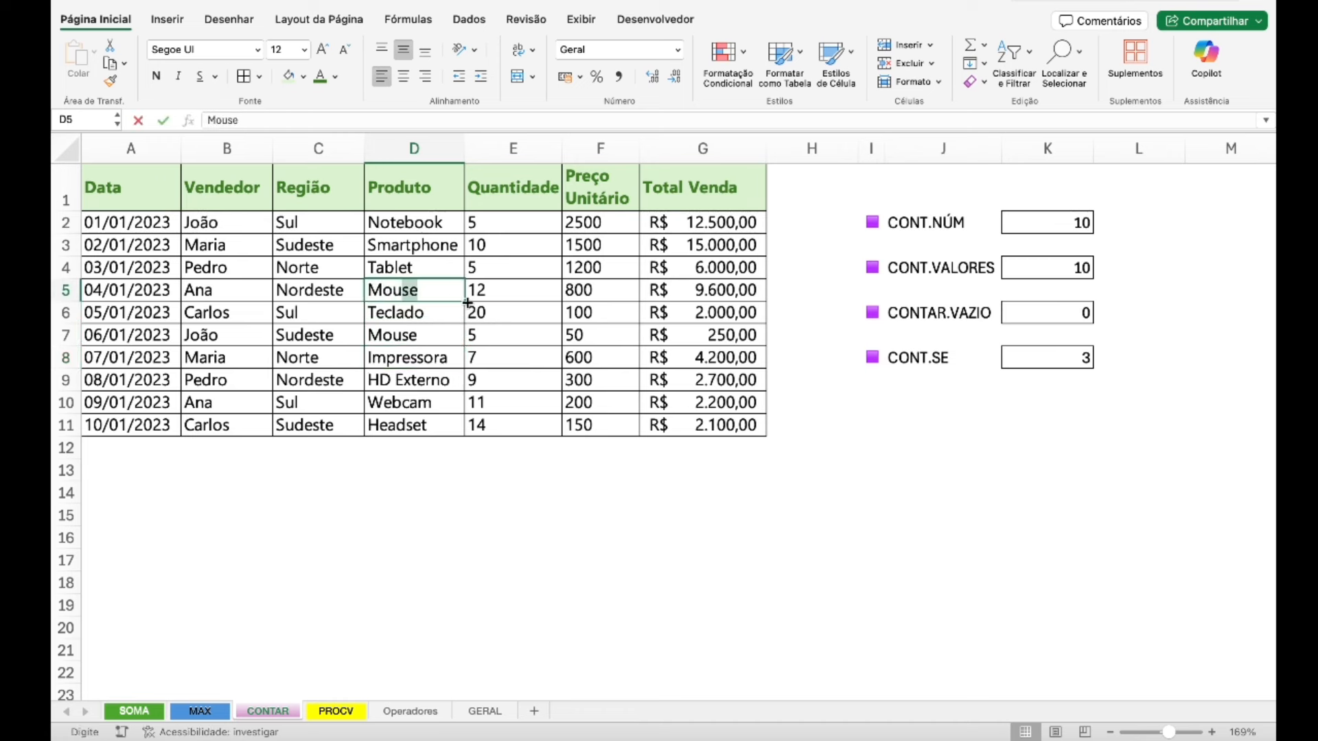
key("Return")
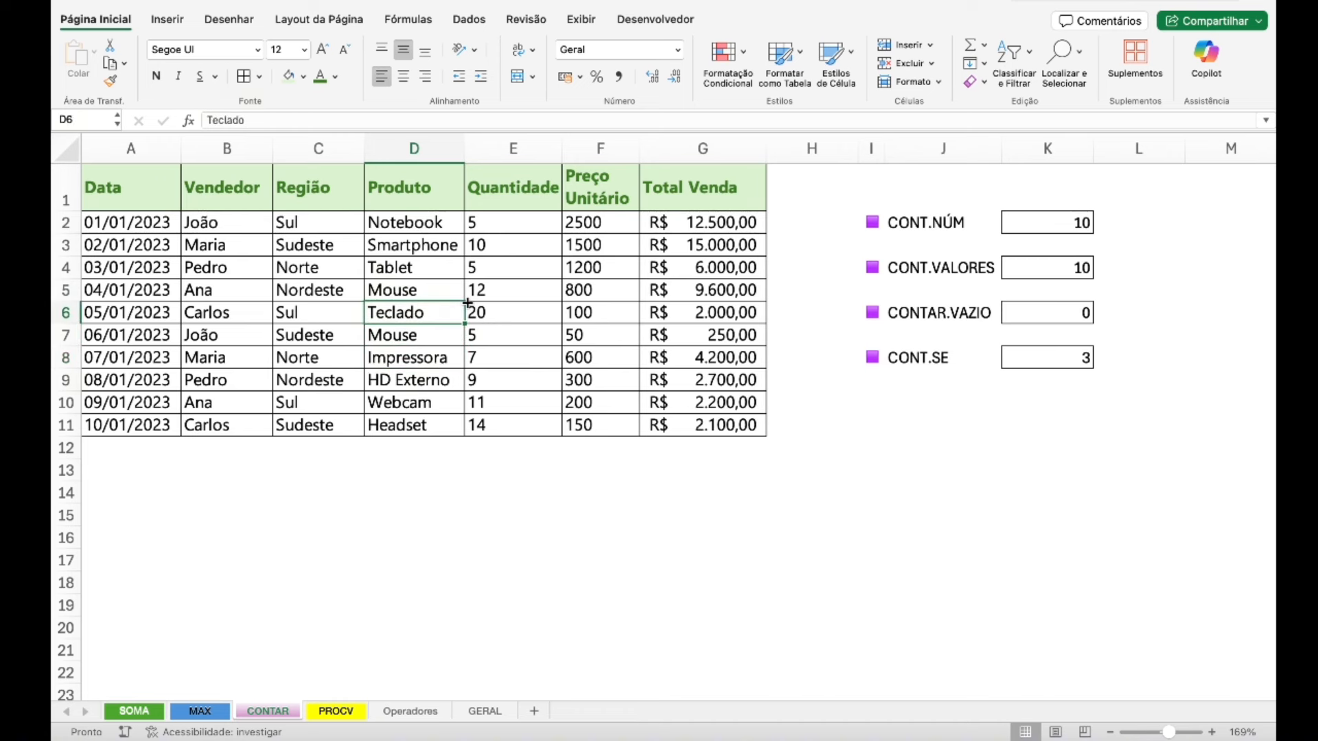
- Change the K8 formula to =CONT.SE(D2:D11;D7) to count the product Mouse in the Produto column
left_click(1014, 356)
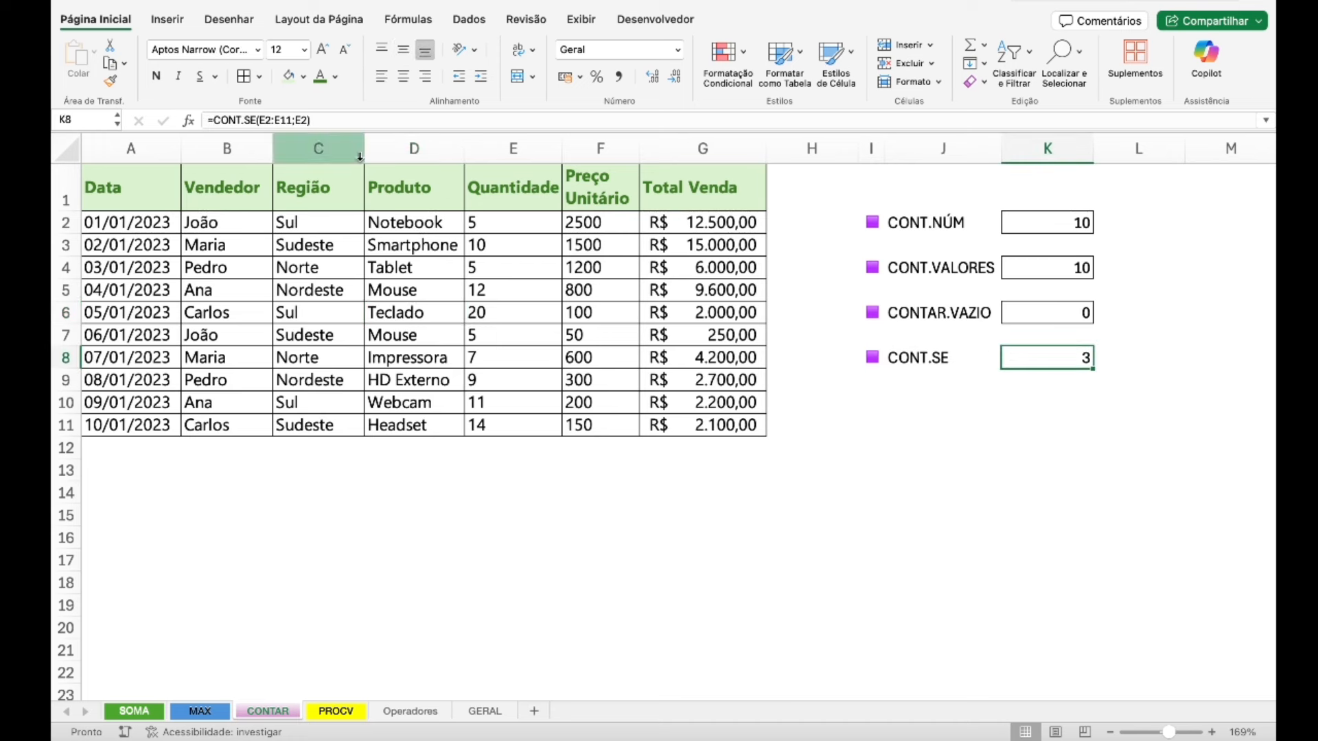
left_click(300, 120)
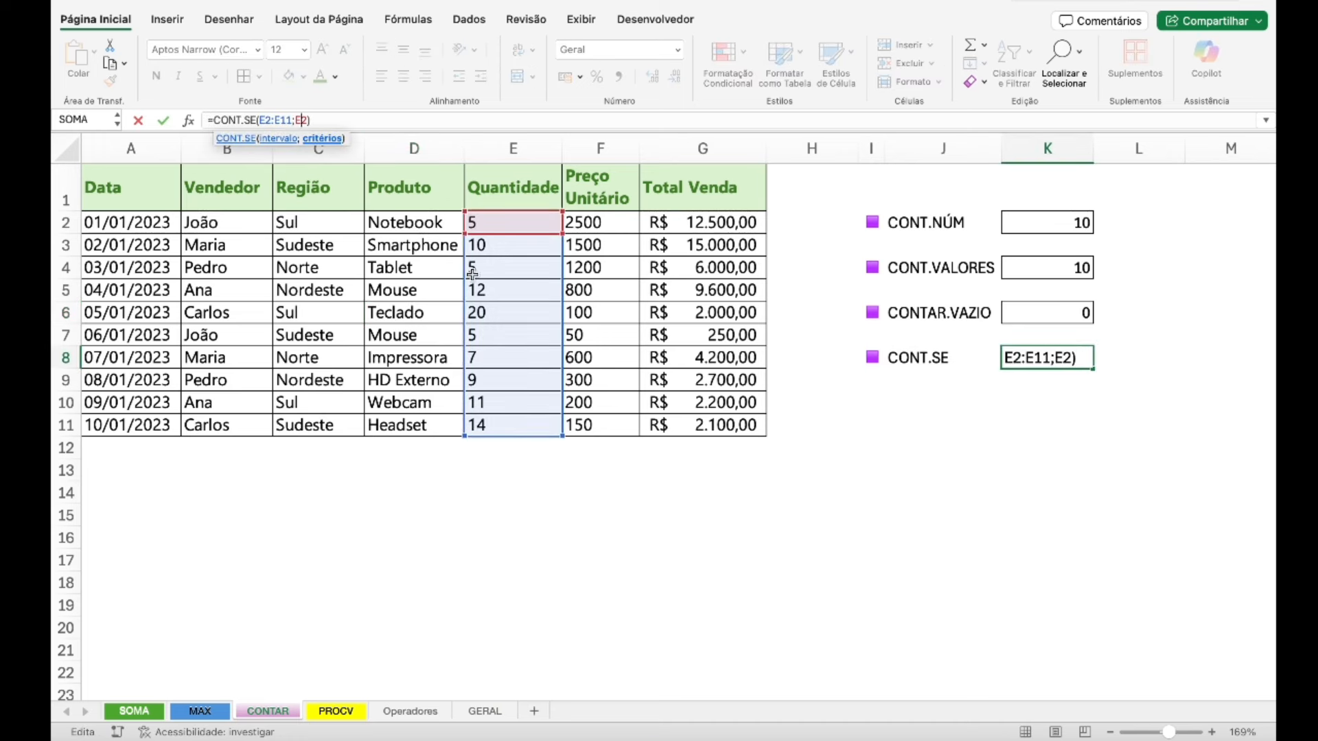
key("ctrl+Return")
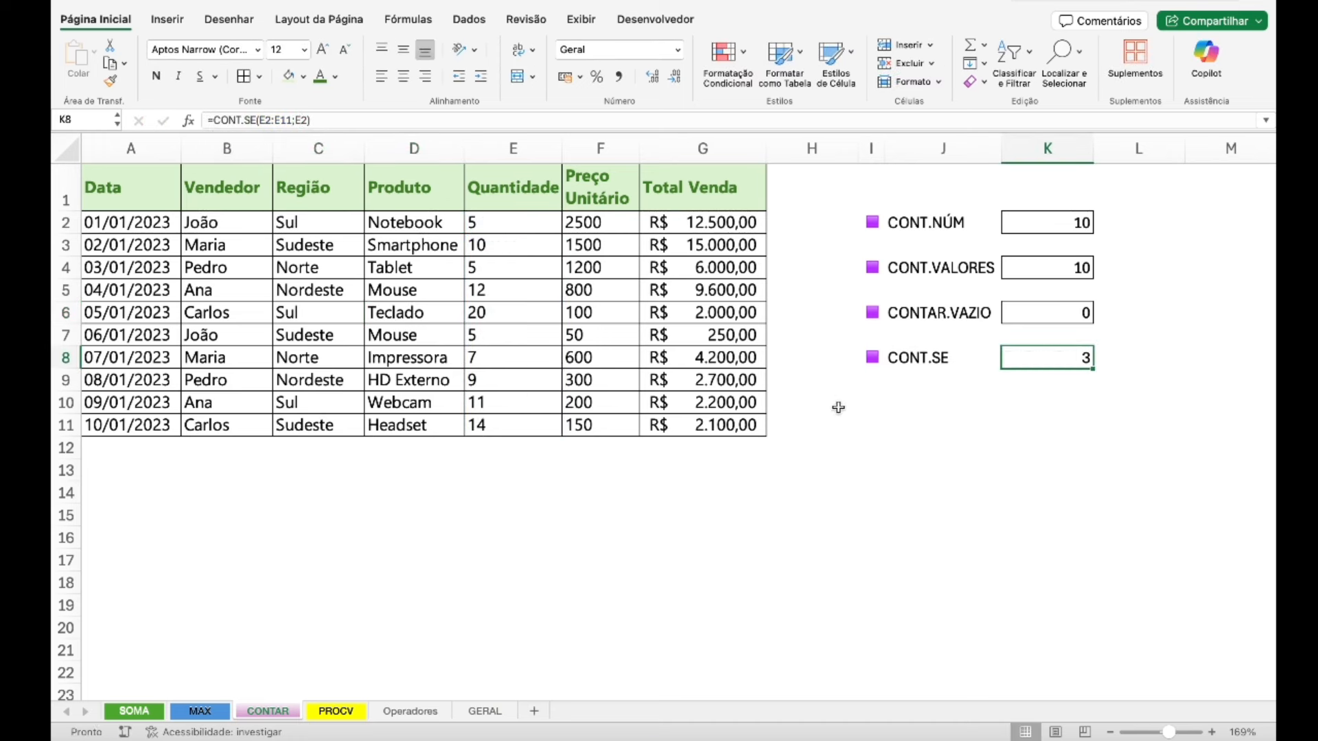
left_click(303, 121)
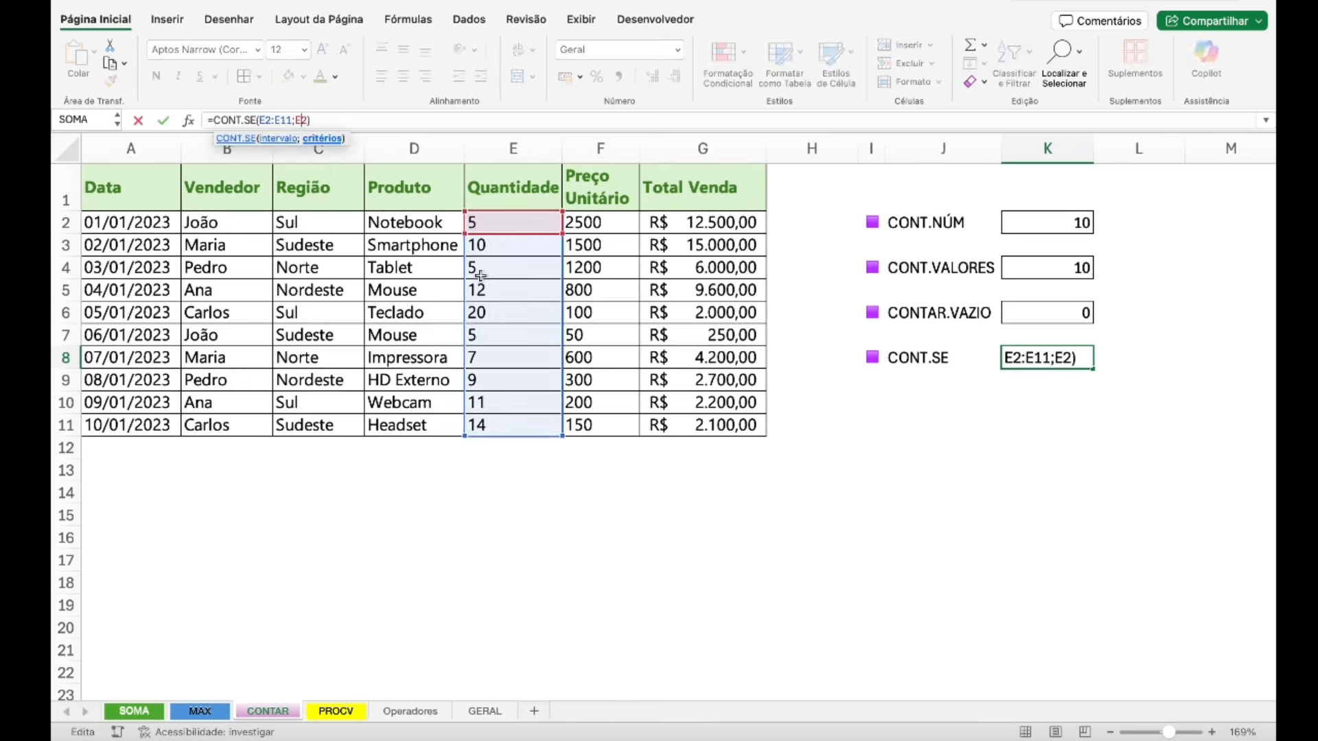
left_click_drag(465, 272, 438, 267)
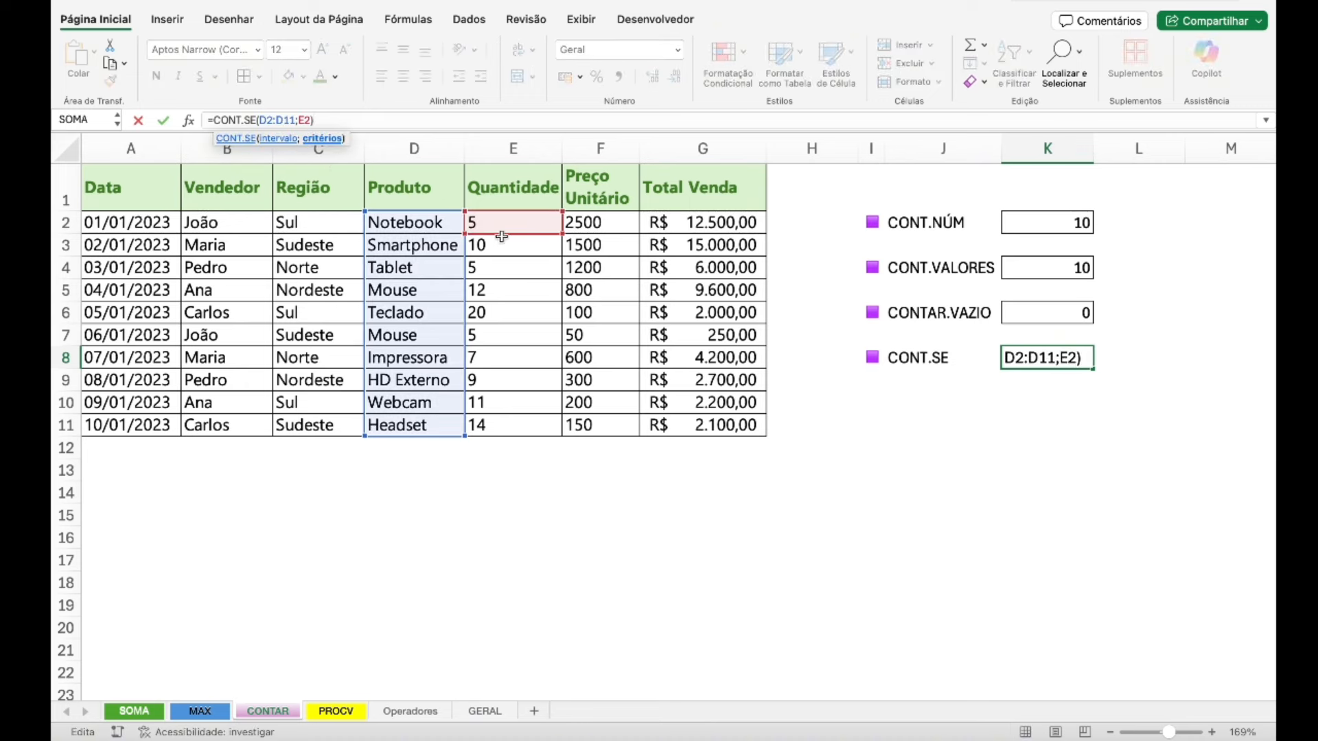
left_click_drag(503, 233, 447, 229)
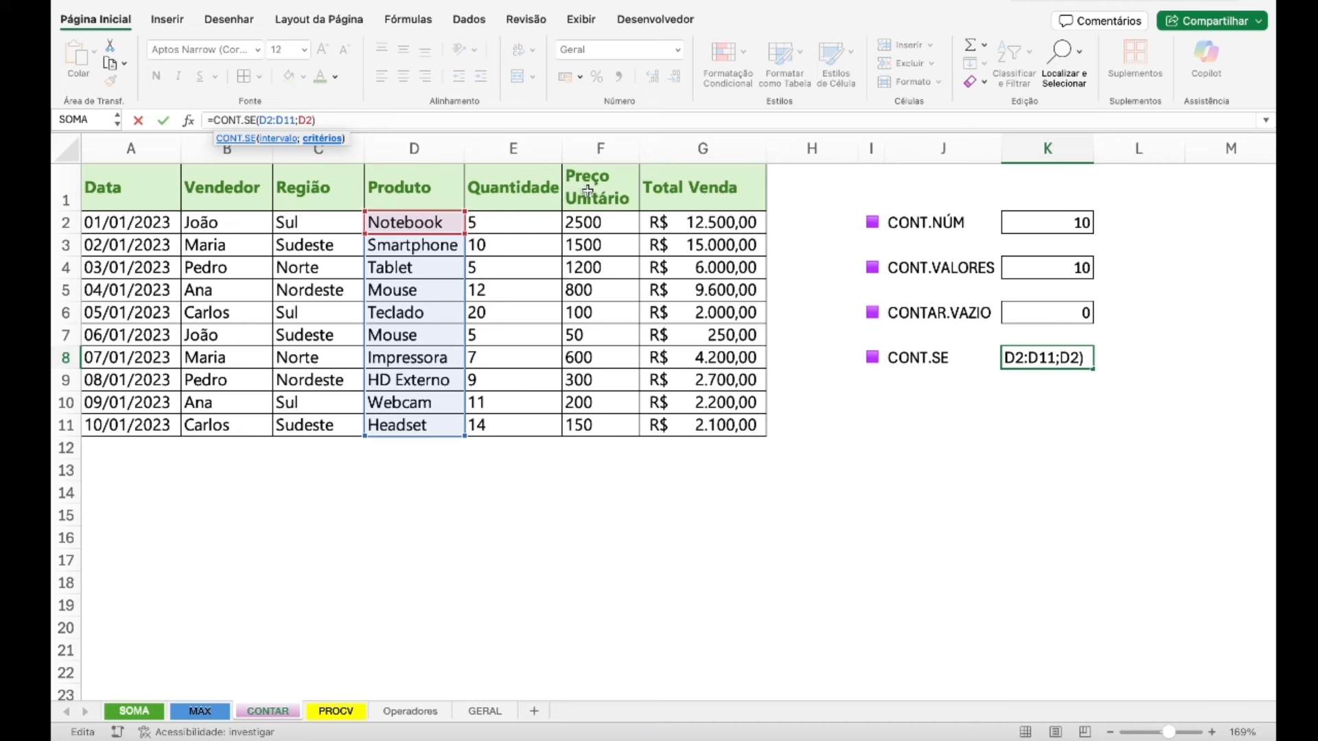
left_click(285, 120)
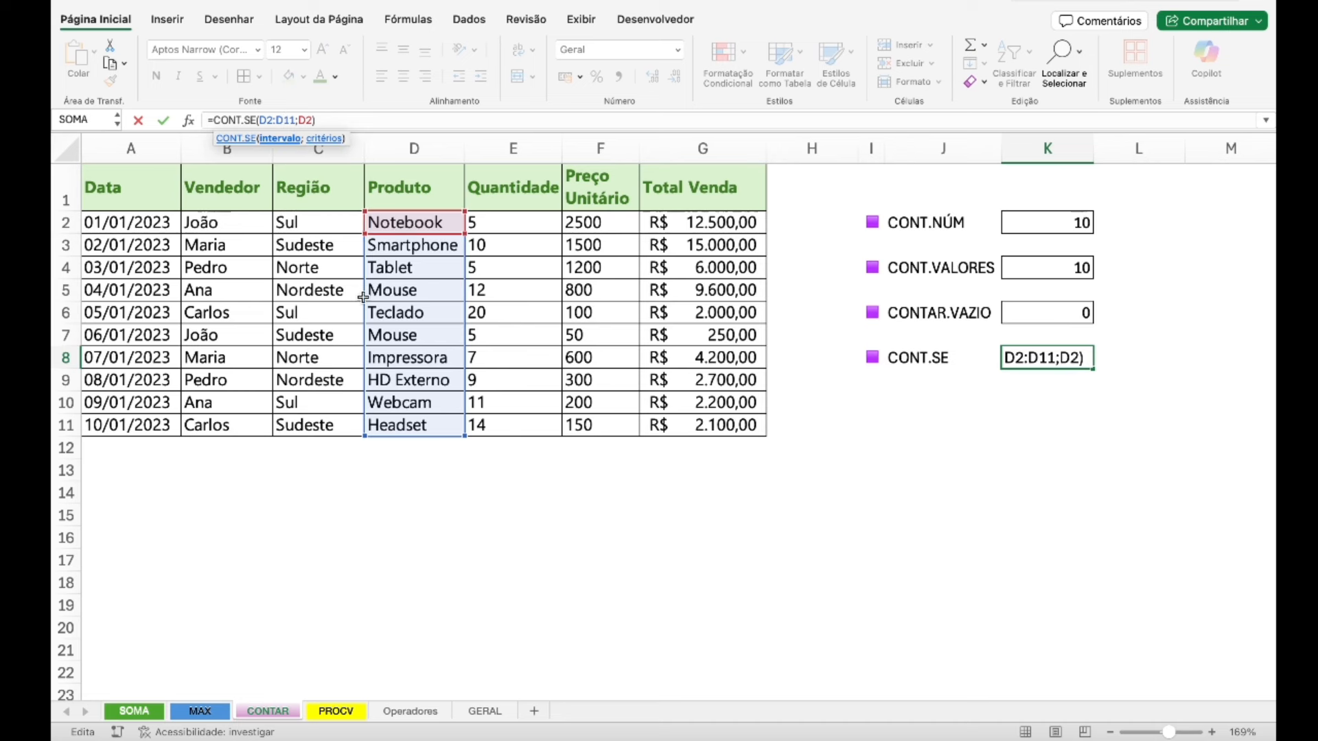
left_click_drag(416, 237, 414, 333)
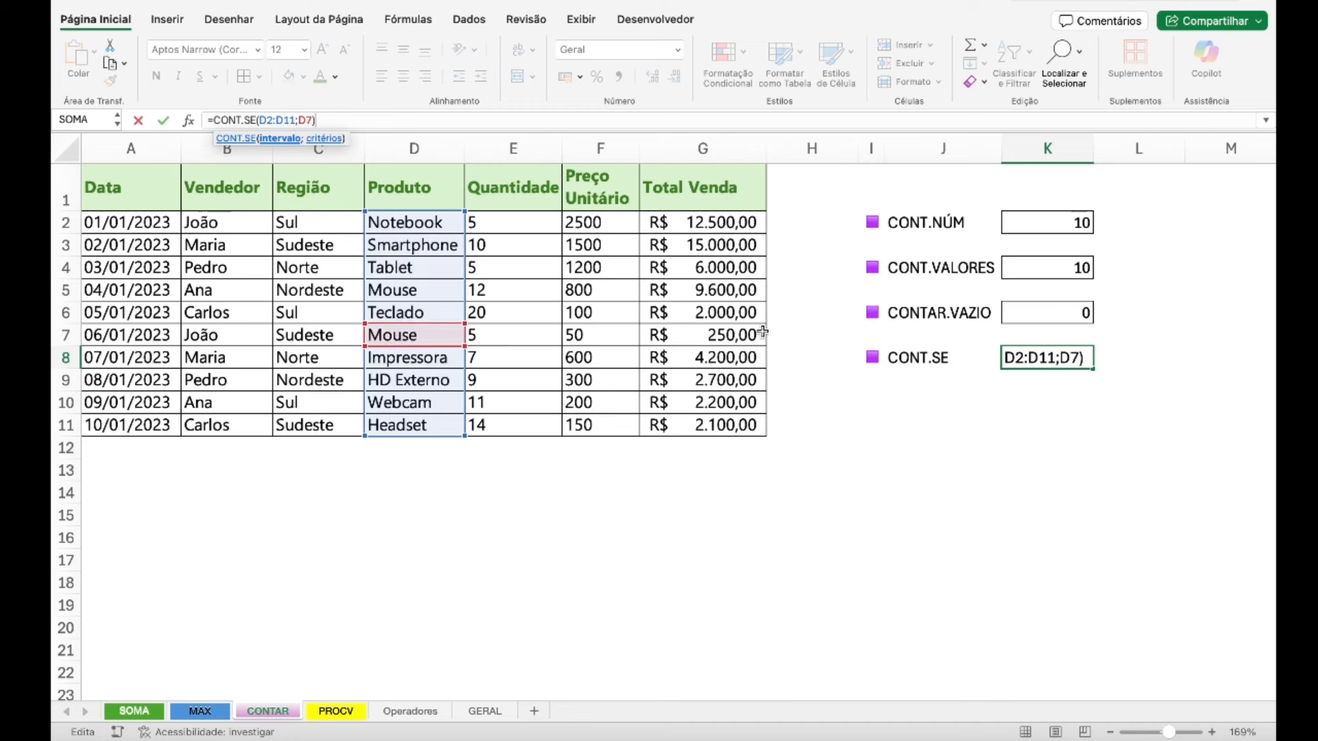
key("Return")
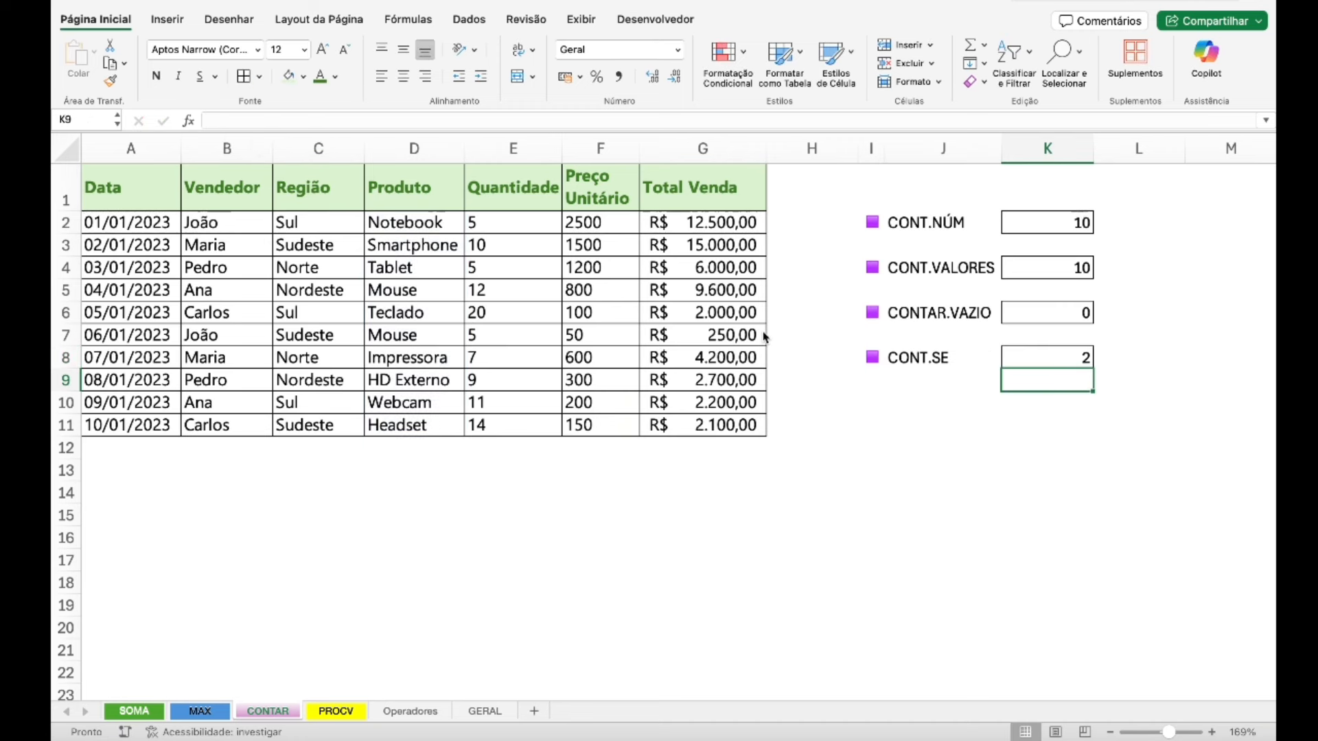
- Replace the product name in D5 with Tablet, copied from D4
left_click(424, 336)
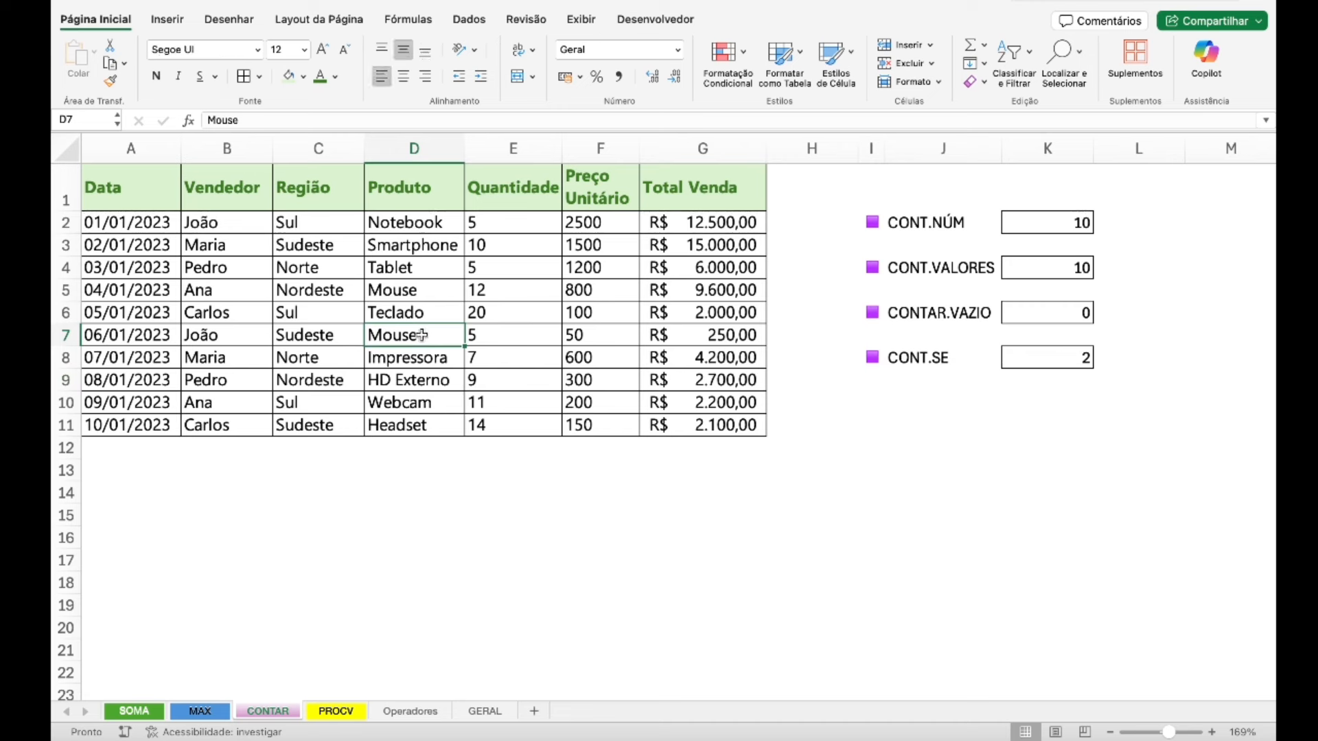
left_click(416, 294)
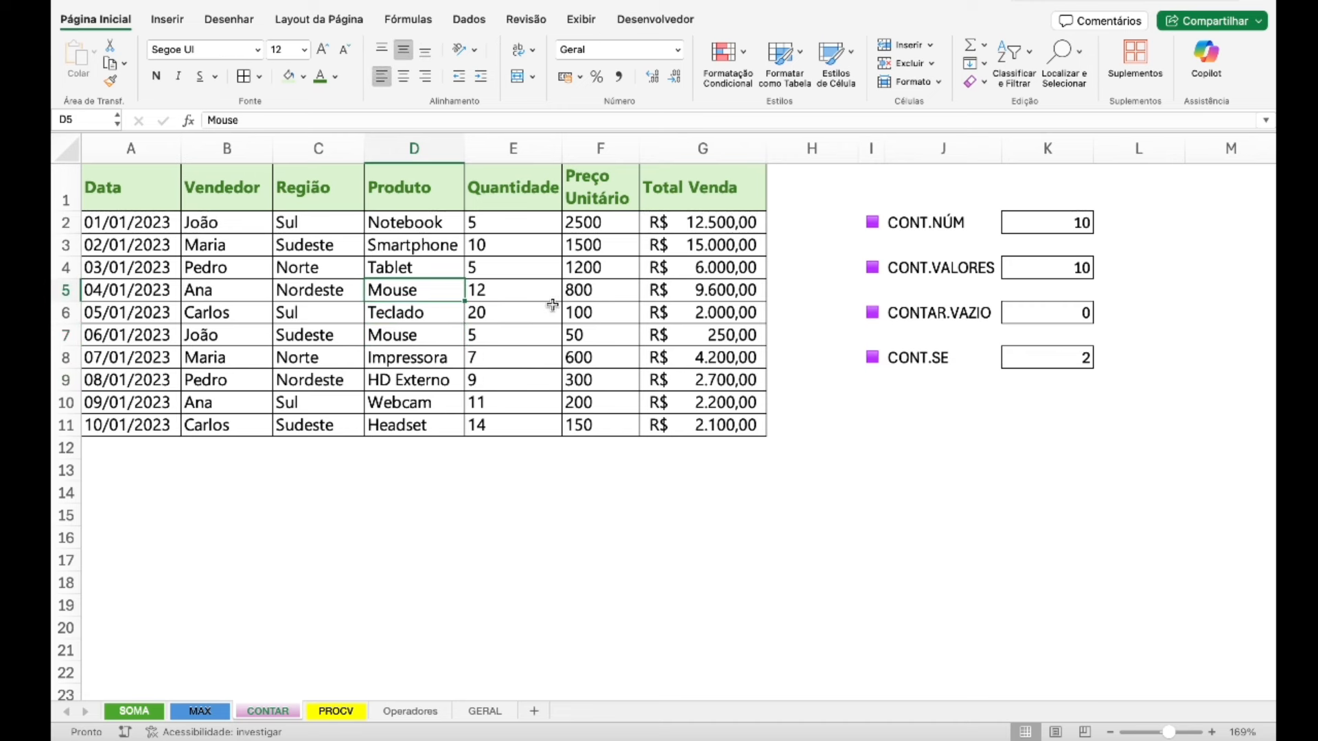
key("Up")
key("ctrl+c")
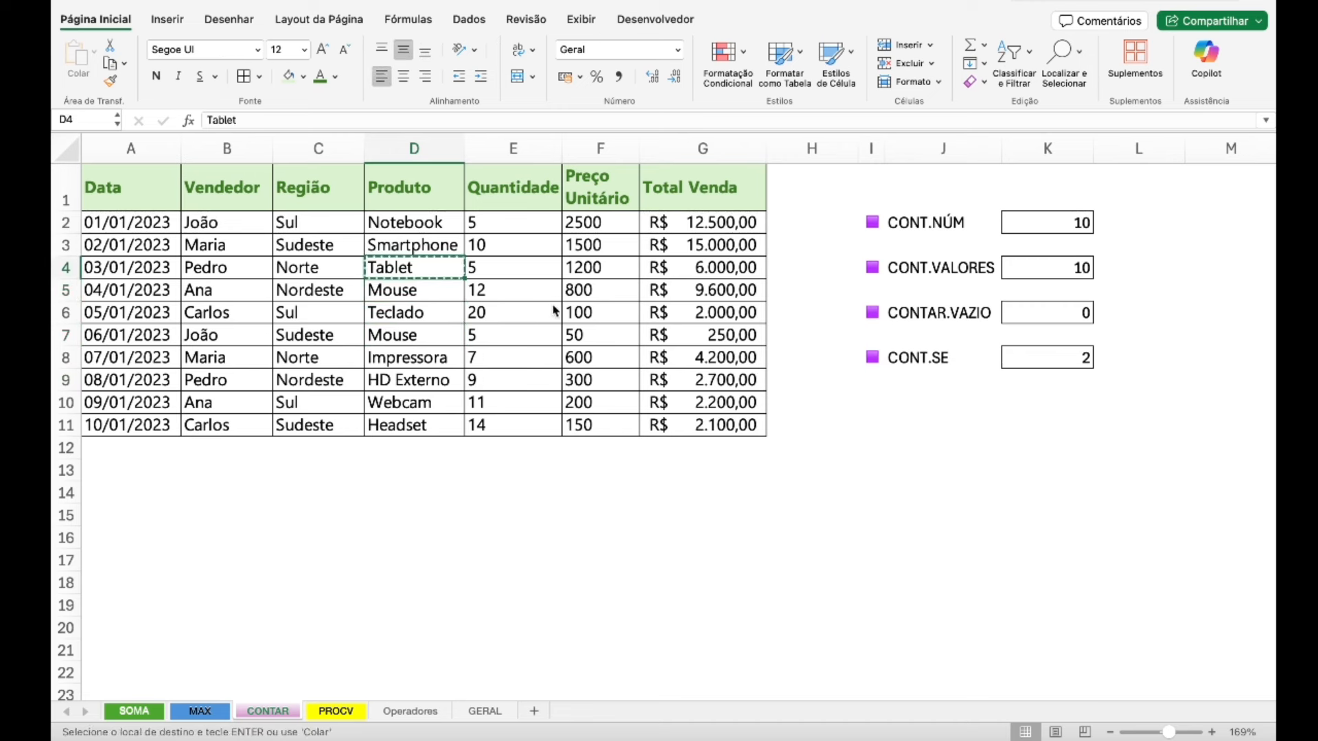
key("Down")
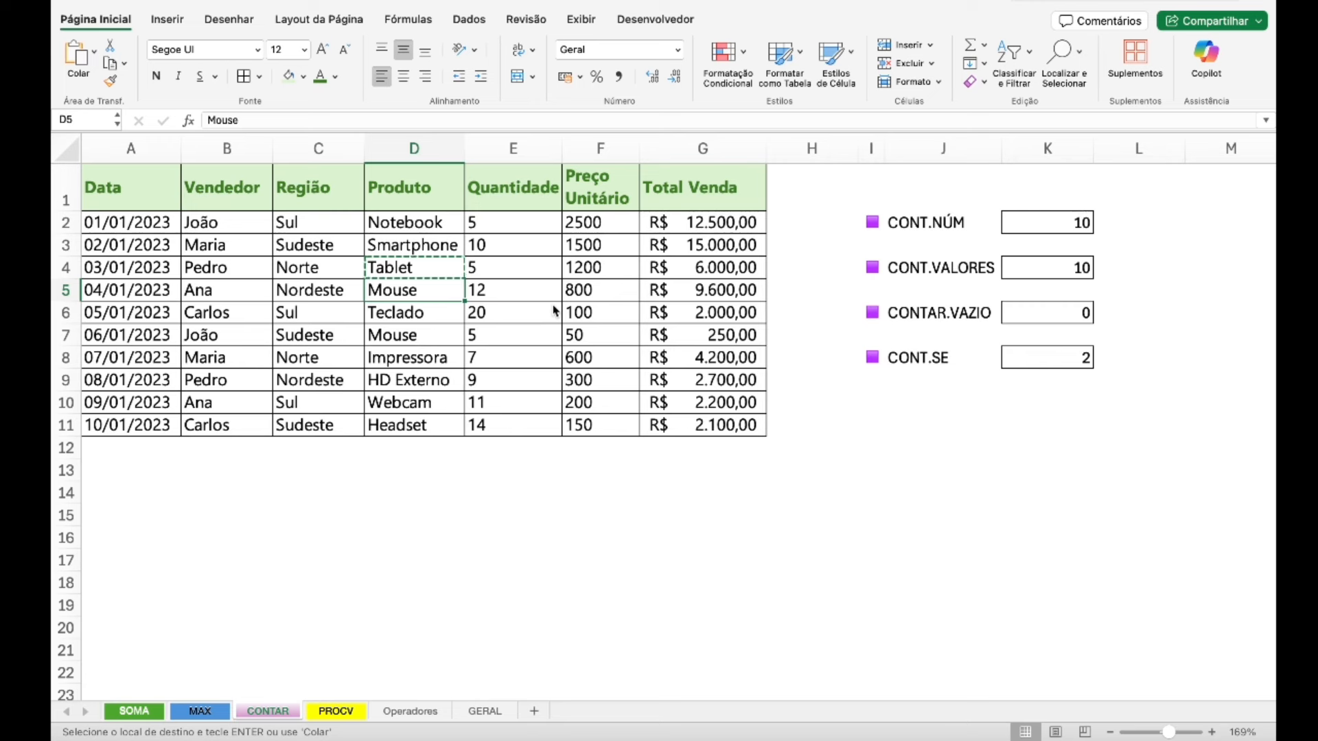
key("ctrl+v")
key("Escape")
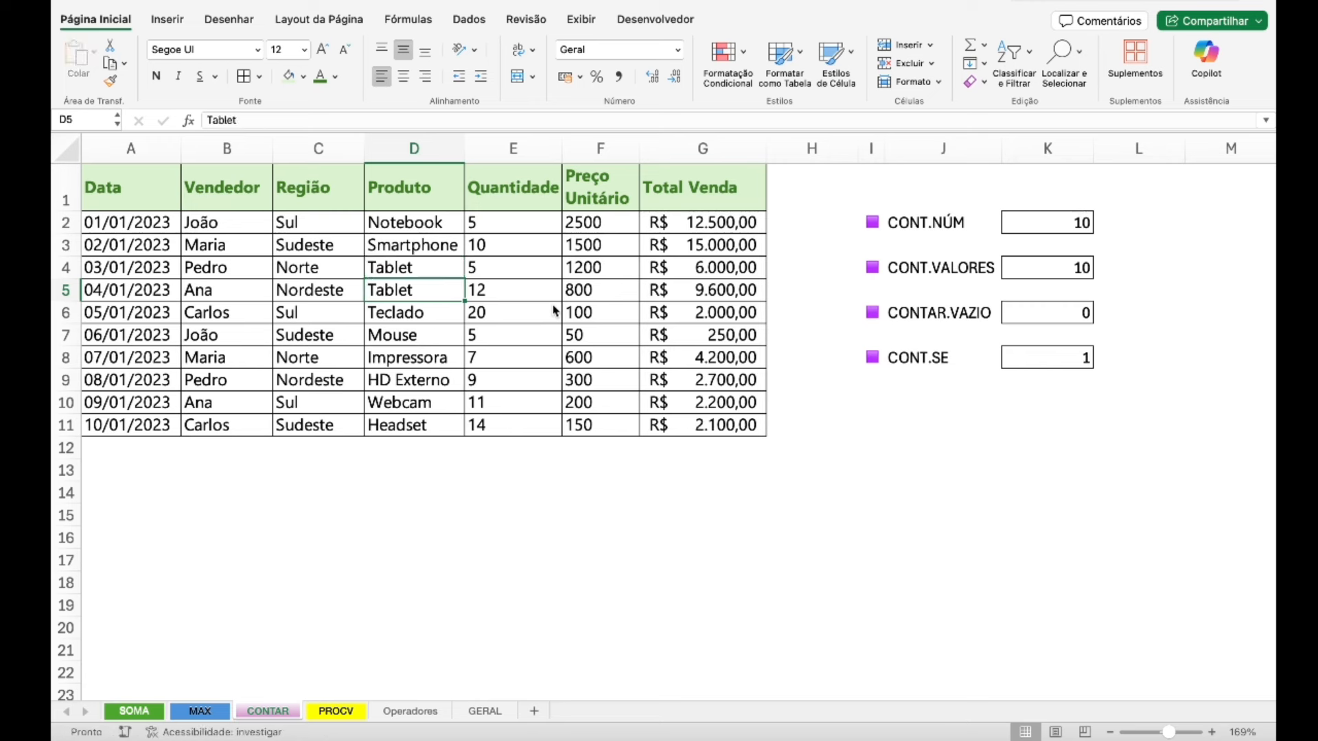
- Review the counting functions and their results in J2:K8, and open the PROCV sheet
left_click(1050, 360)
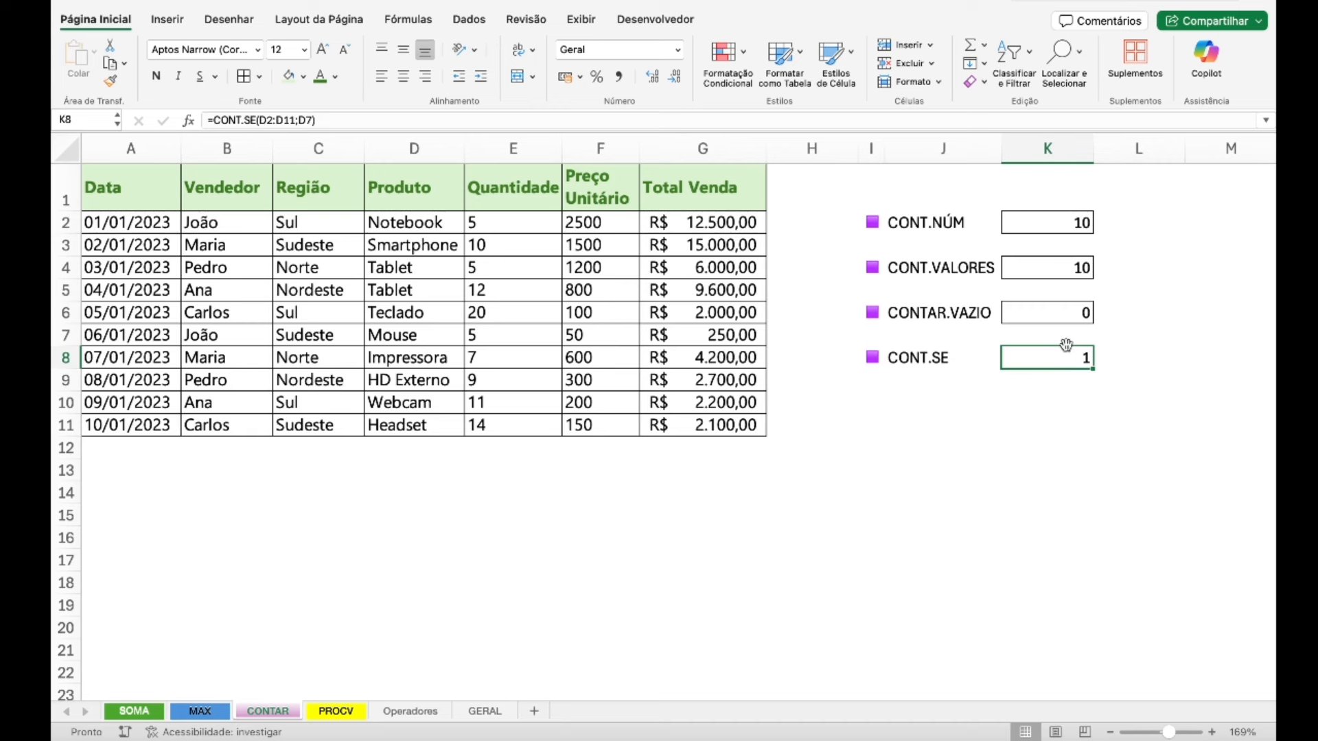
left_click_drag(896, 226, 1039, 356)
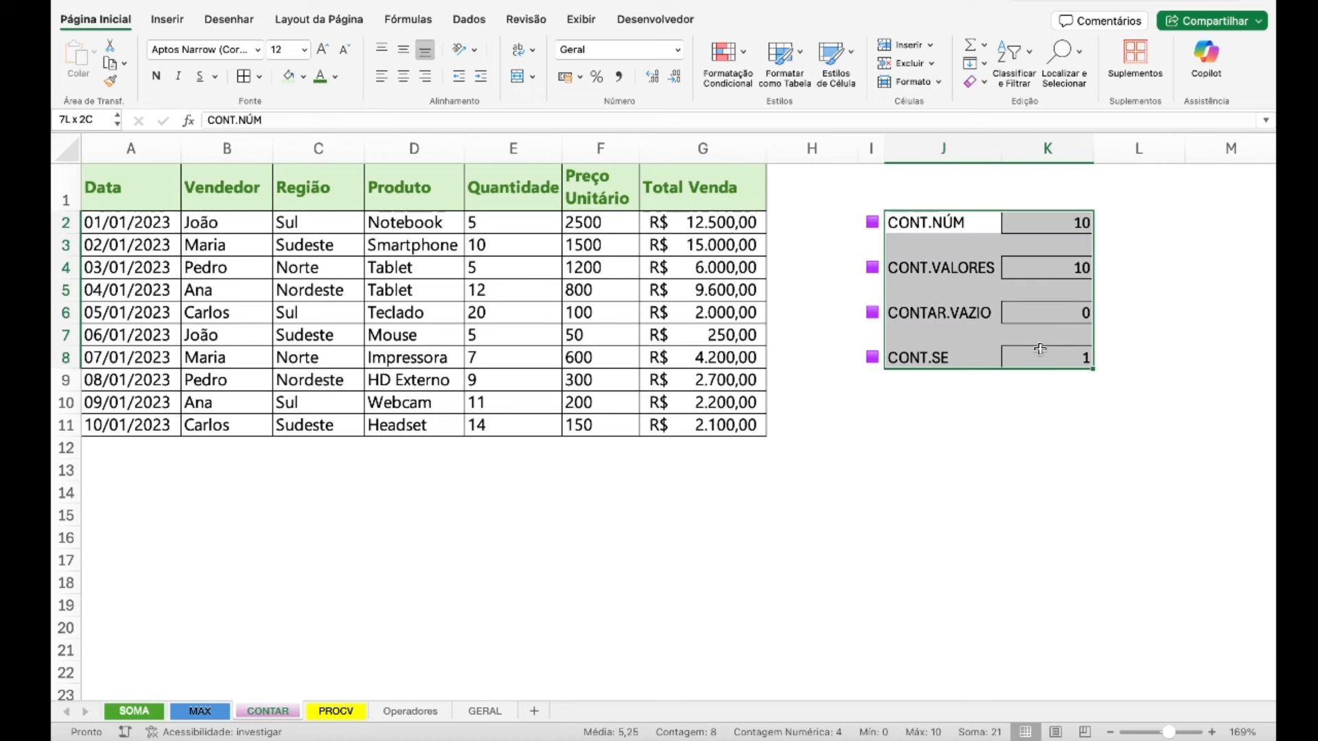
left_click(343, 711)
left_click(960, 374)
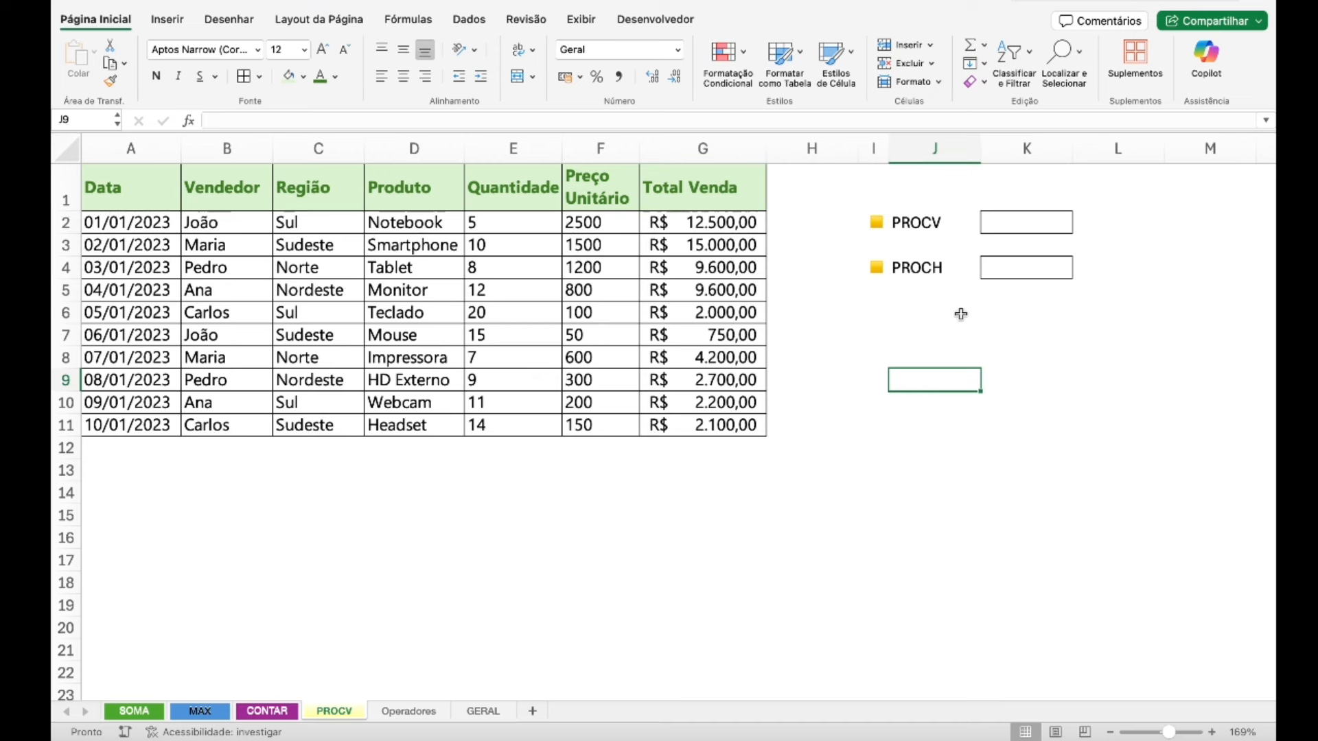
- Begin a PROCV formula in K2 with "Notebook" as the lookup value
left_click(1013, 226)
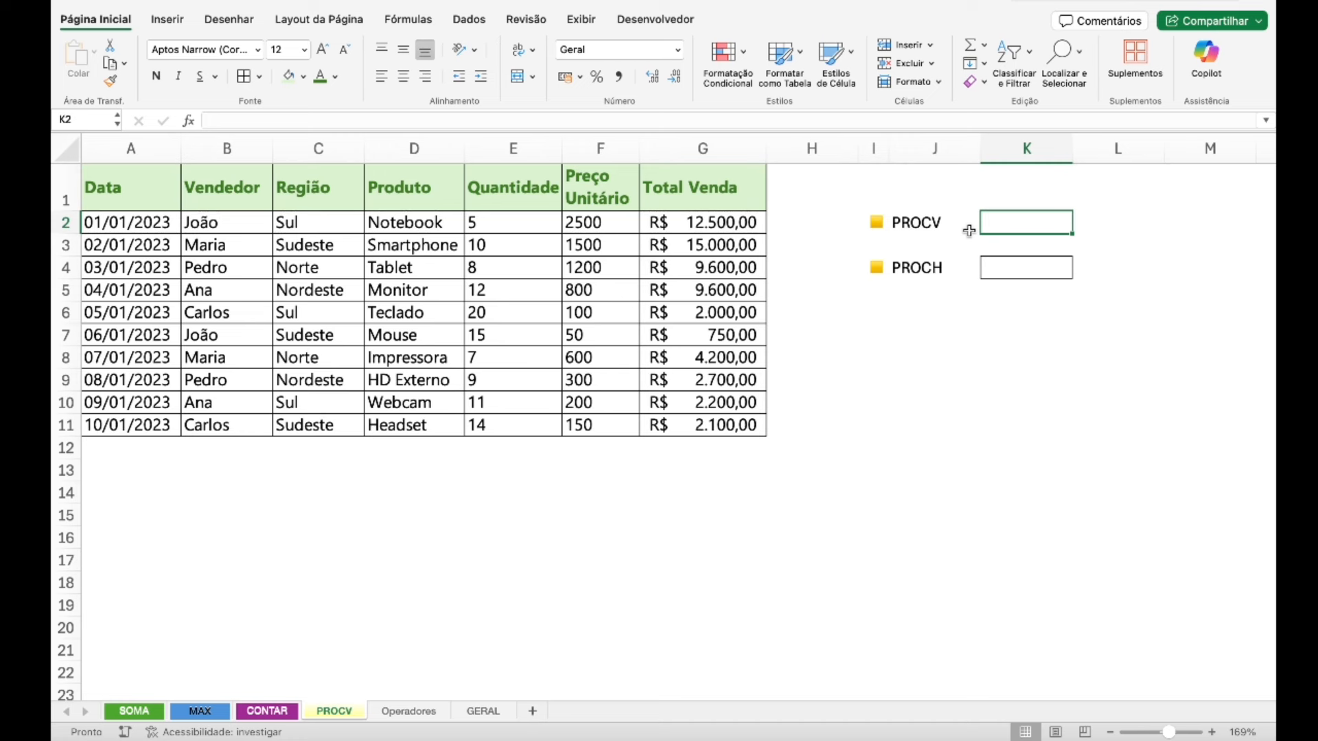
type("=")
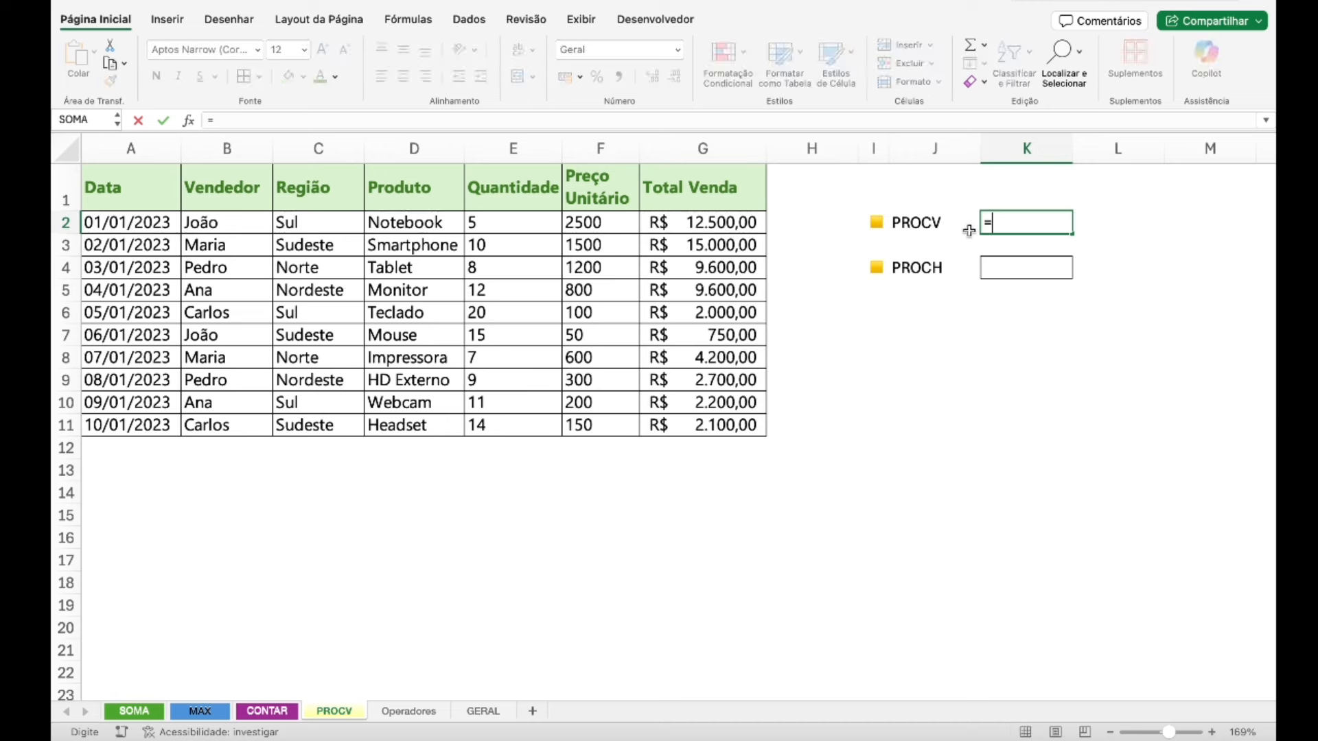
type("p")
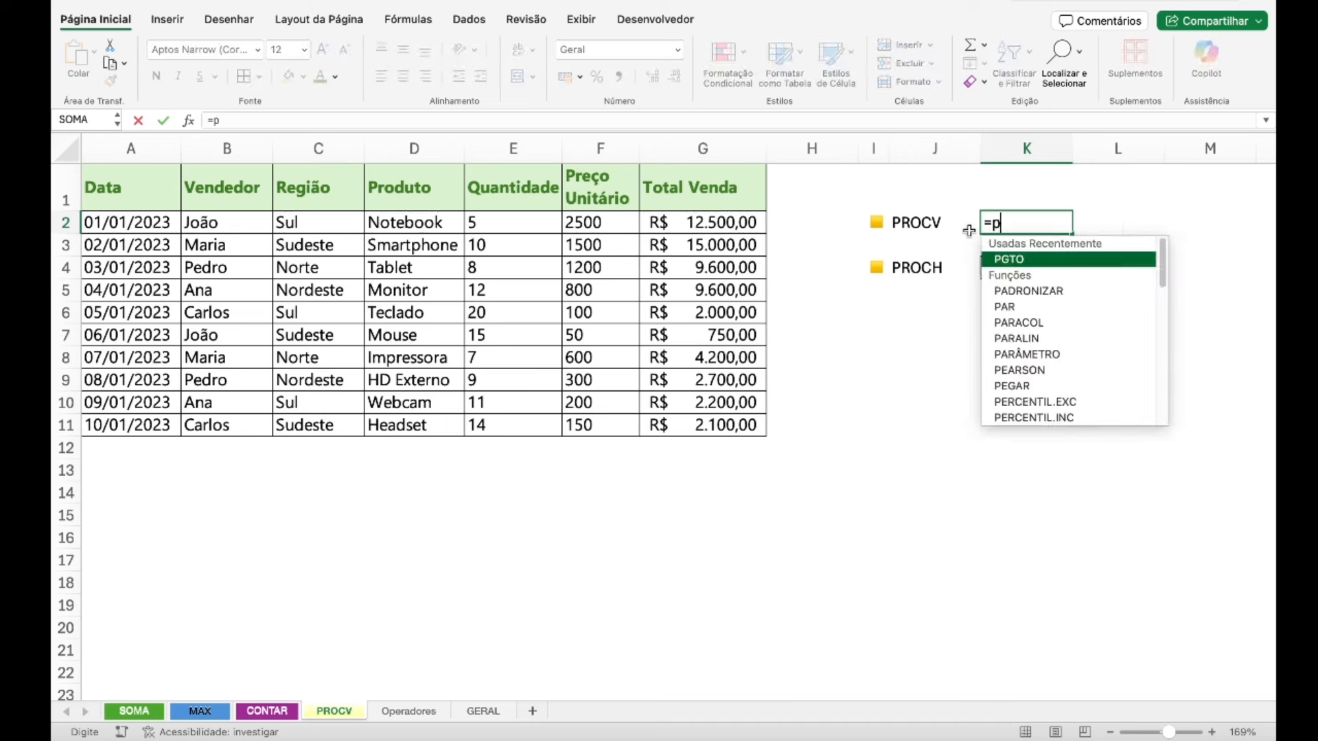
type("rc")
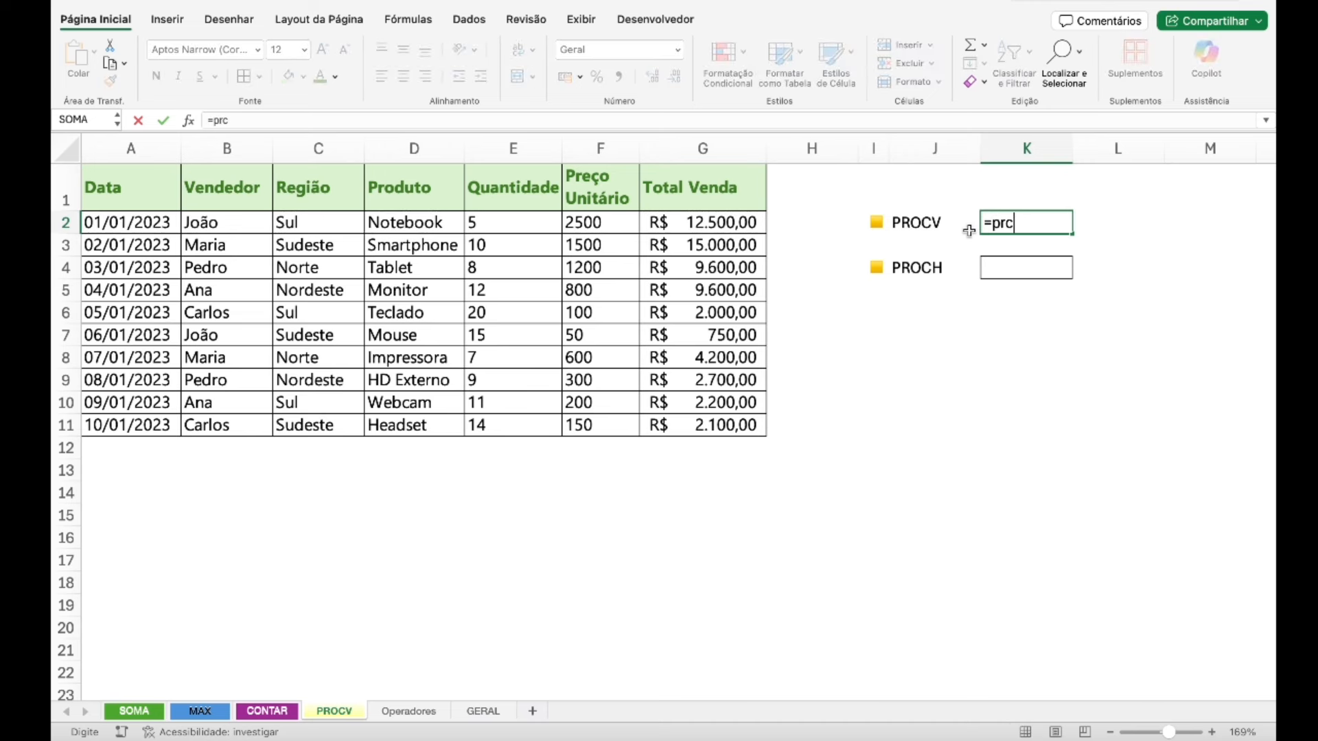
key("BackSpace")
type("ocv")
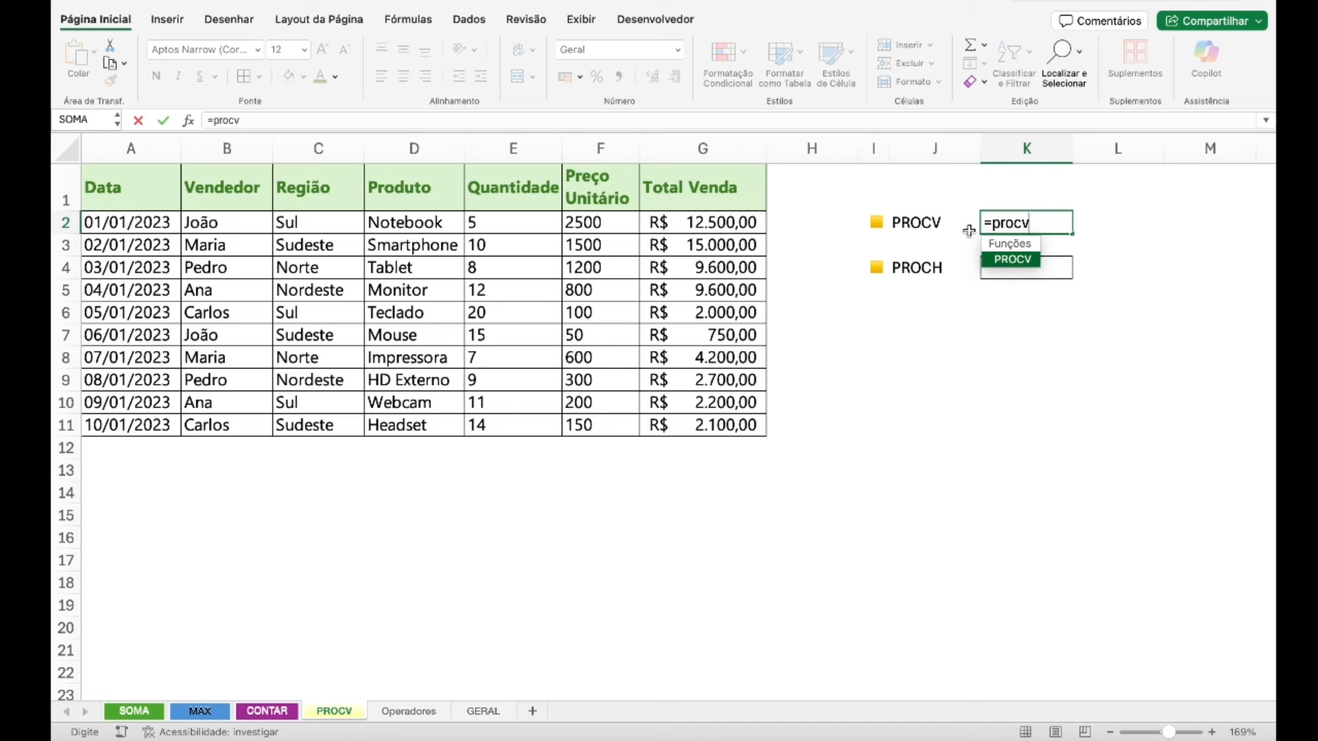
type("(")
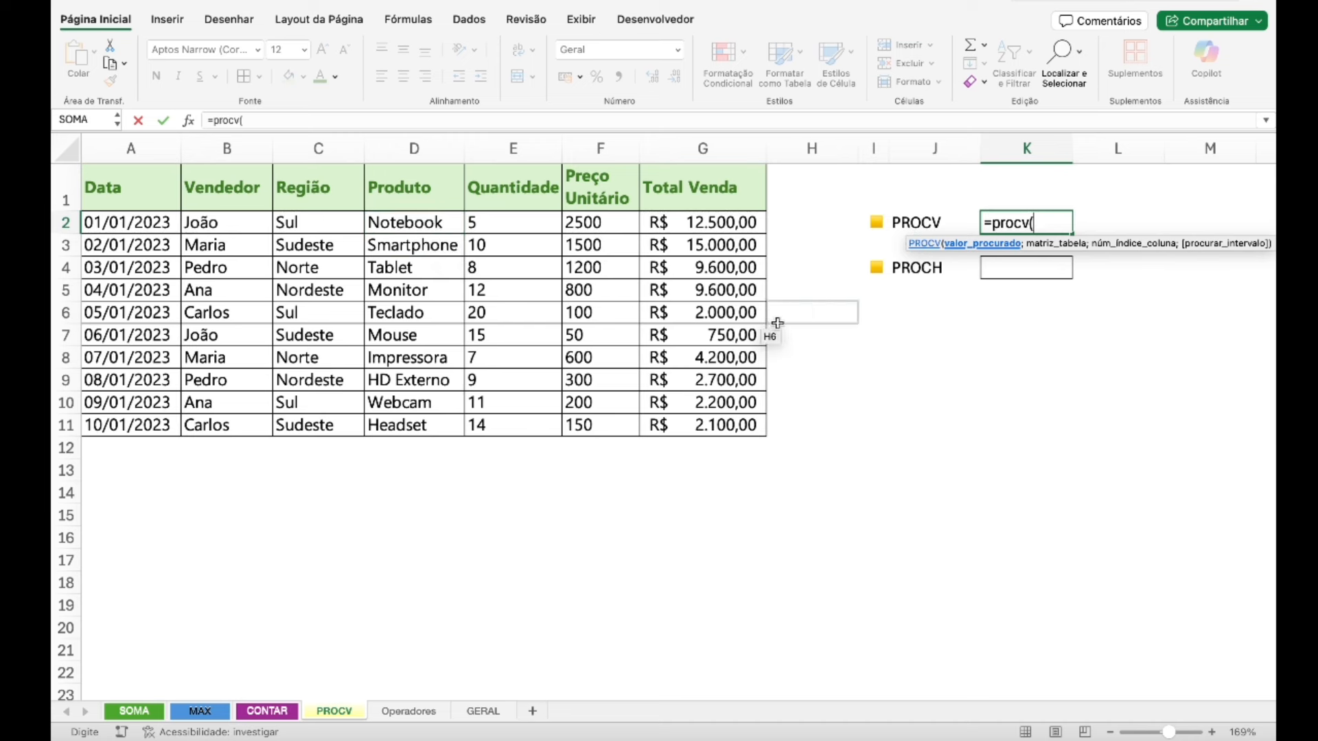
type("\"Notebook")
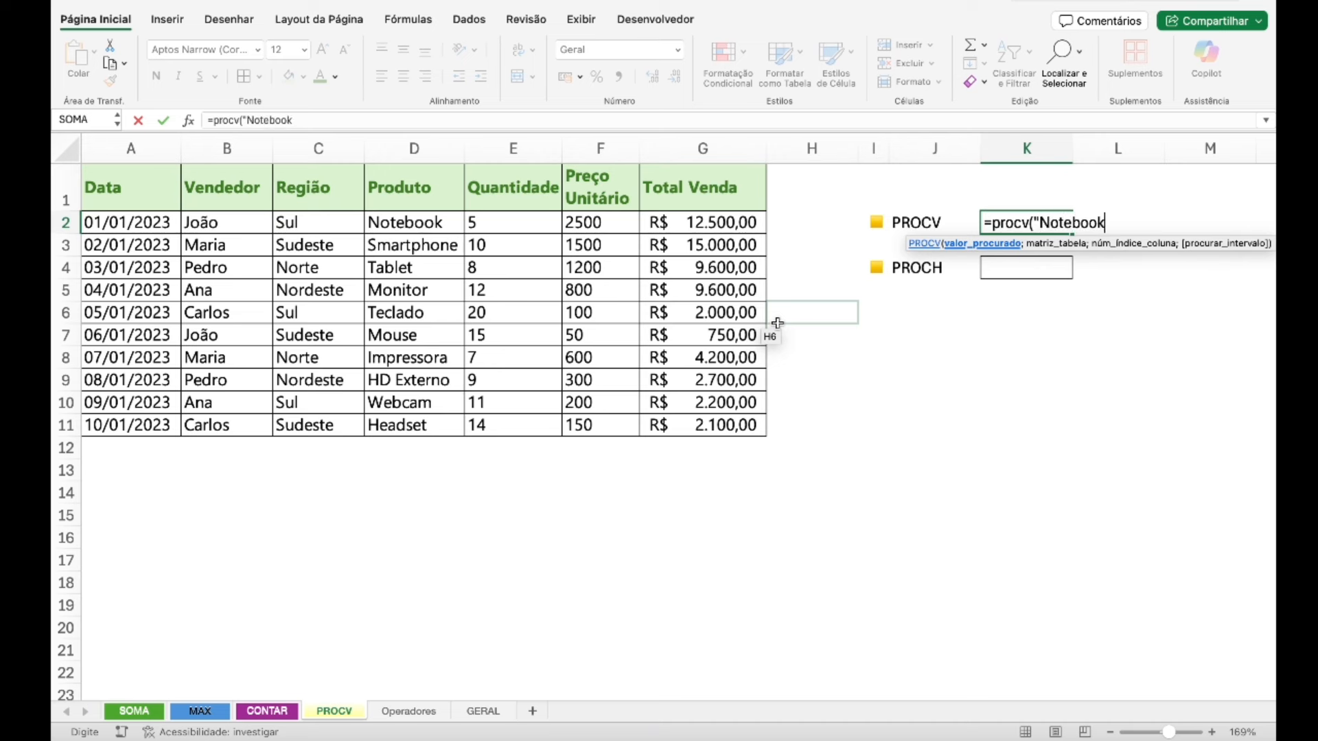
type("\";")
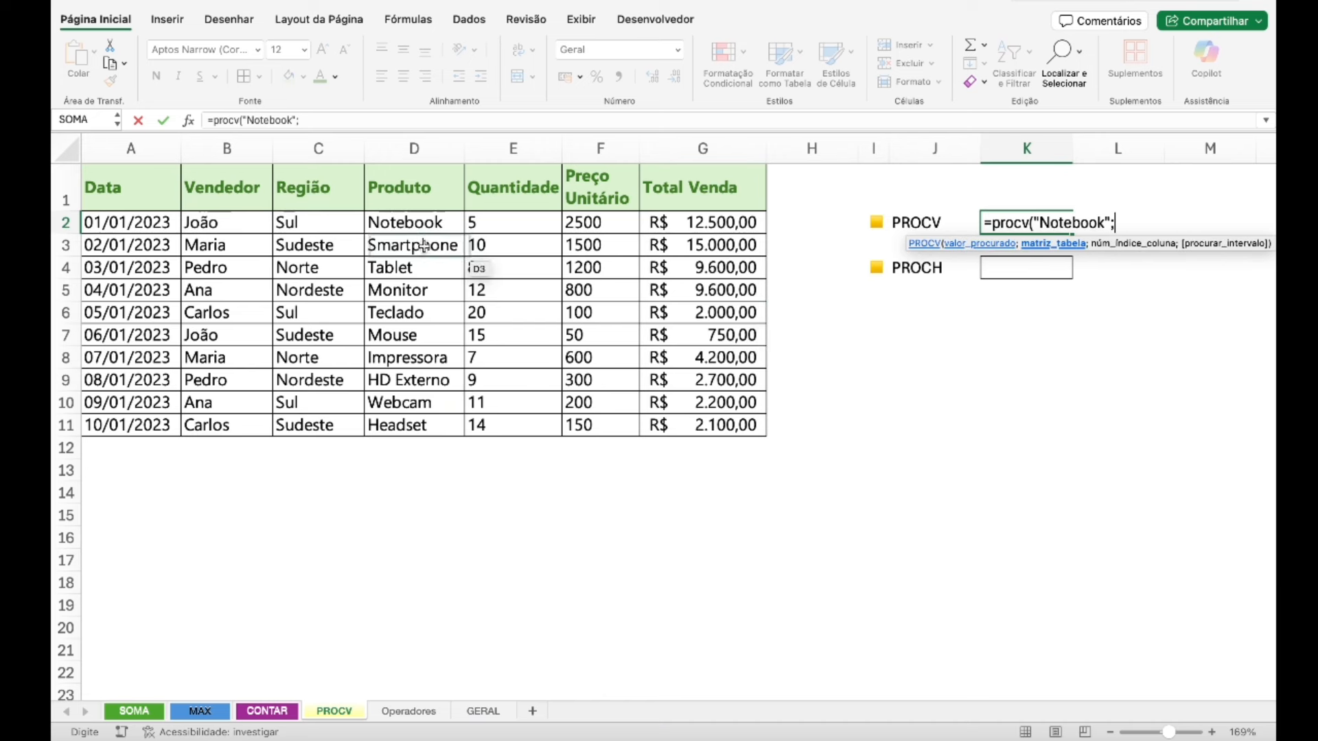
- Complete the K2 formula with table range A2:G11, column index 6 and FALSO for an exact match
left_click_drag(137, 219, 717, 421)
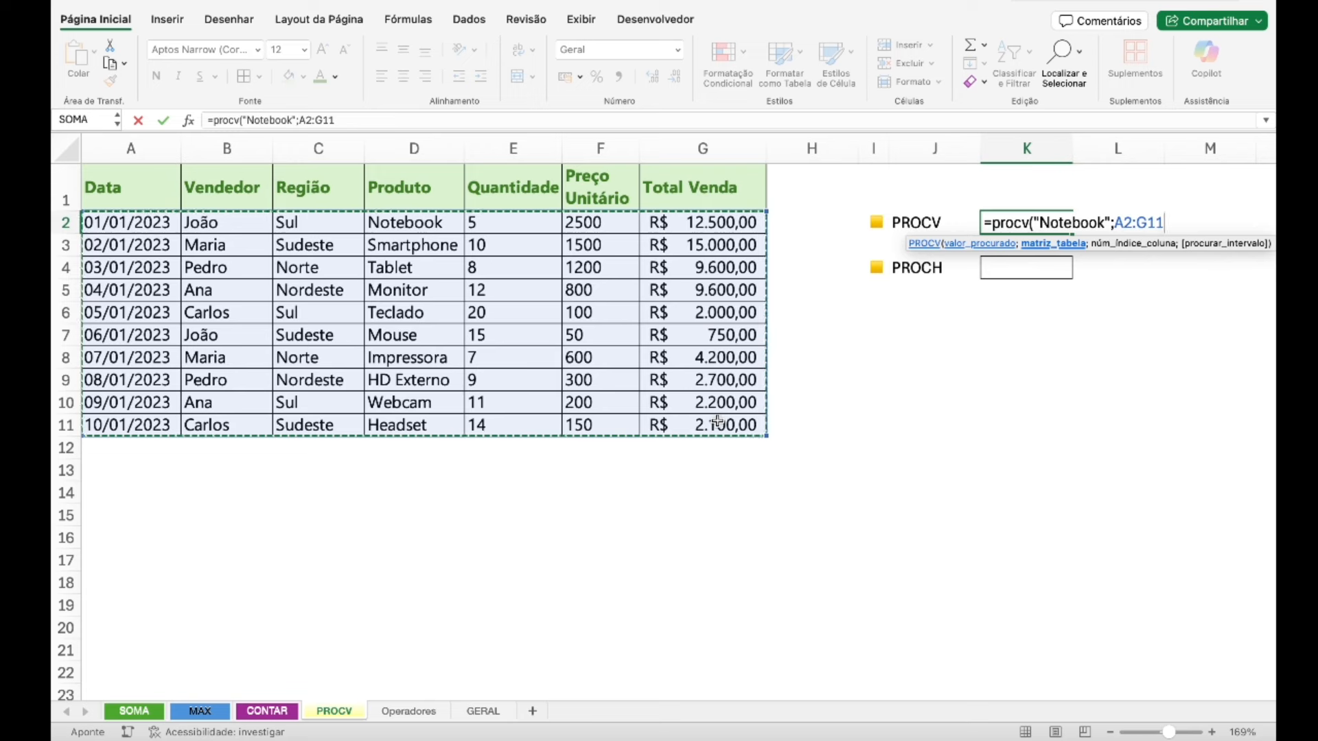
type(";")
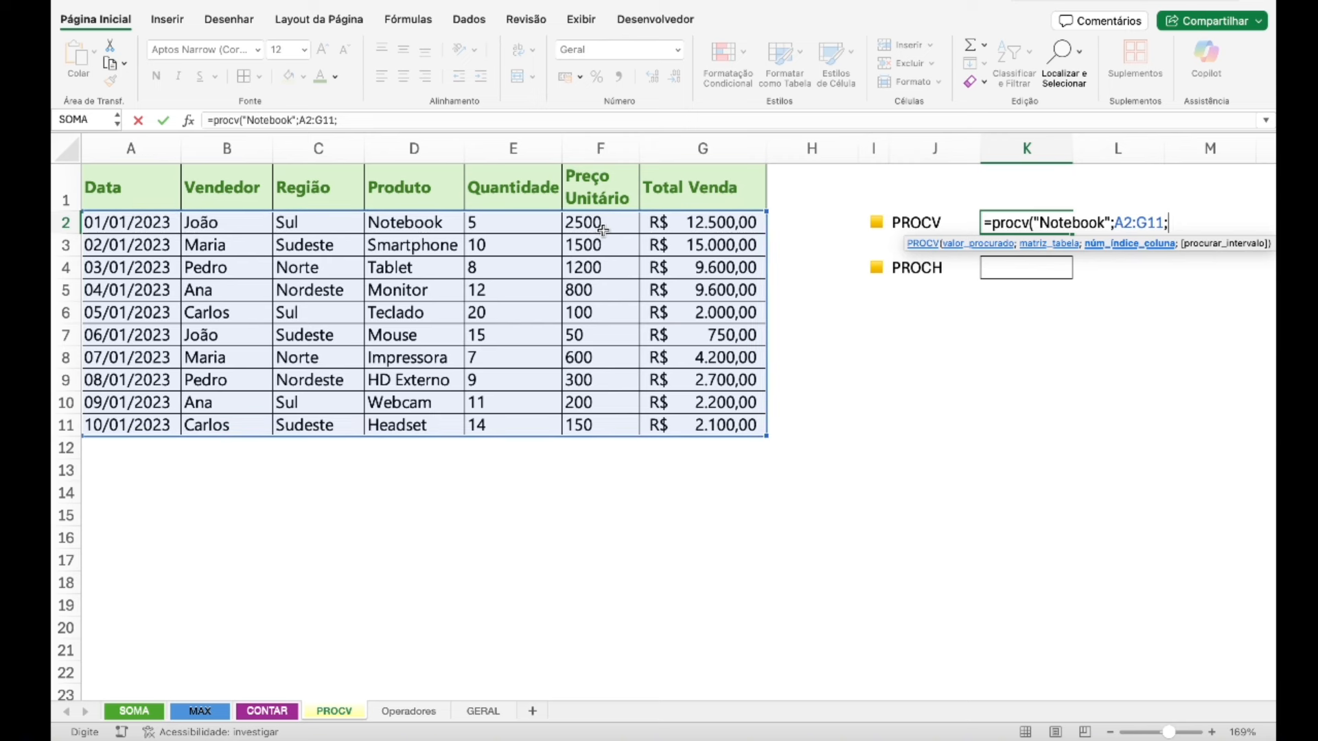
type("6;")
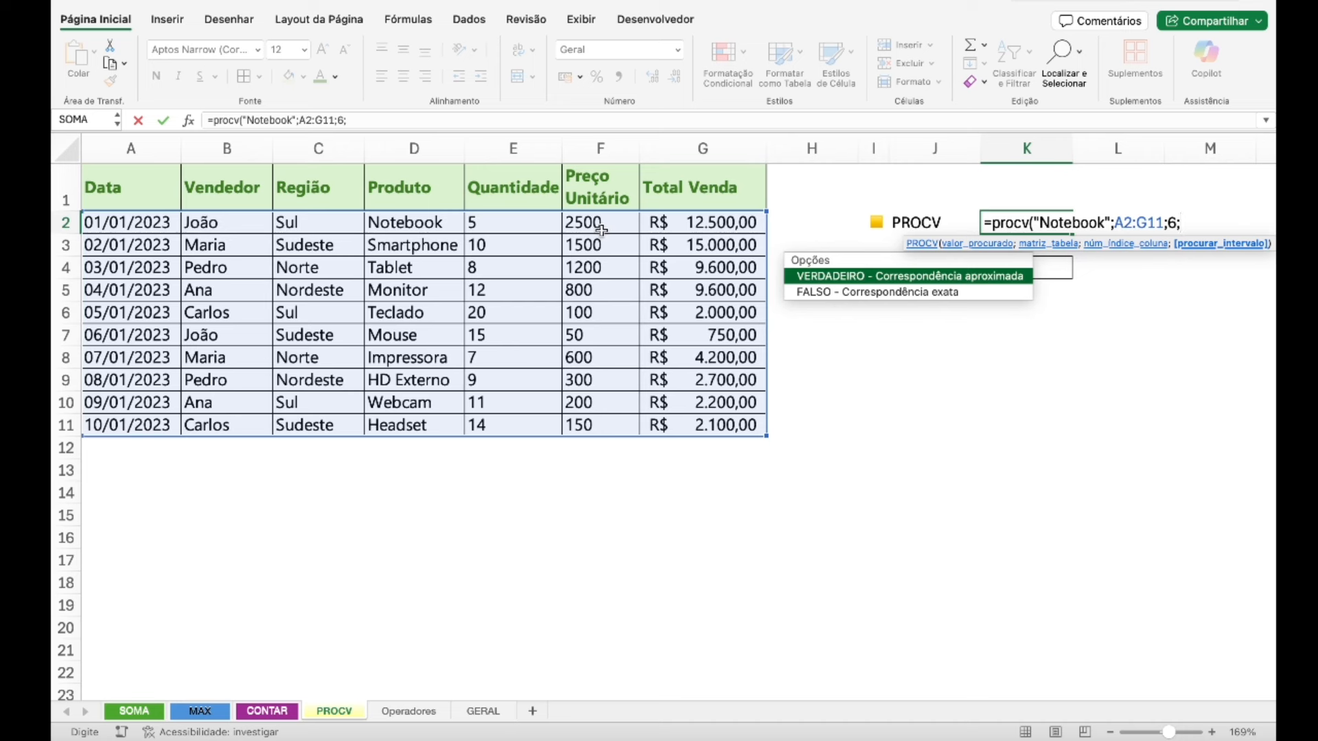
type("falso")
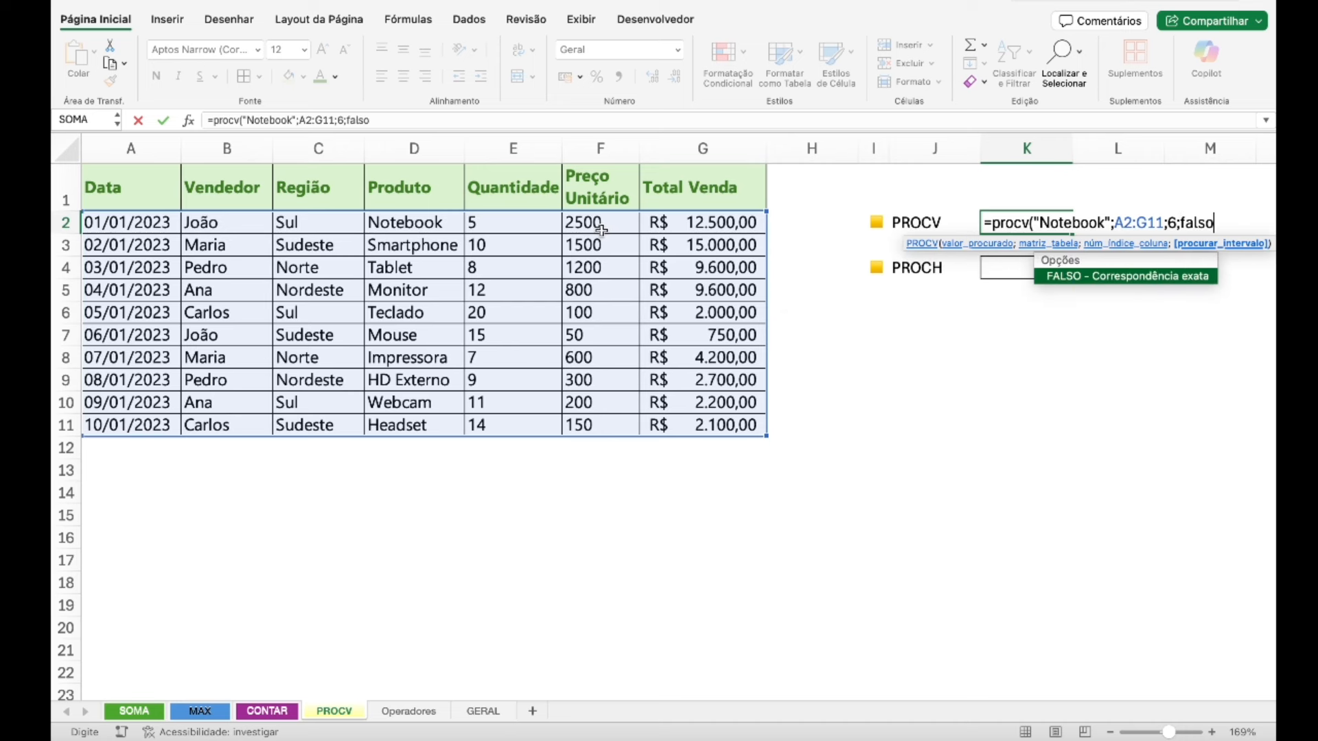
type(")")
key("Return")
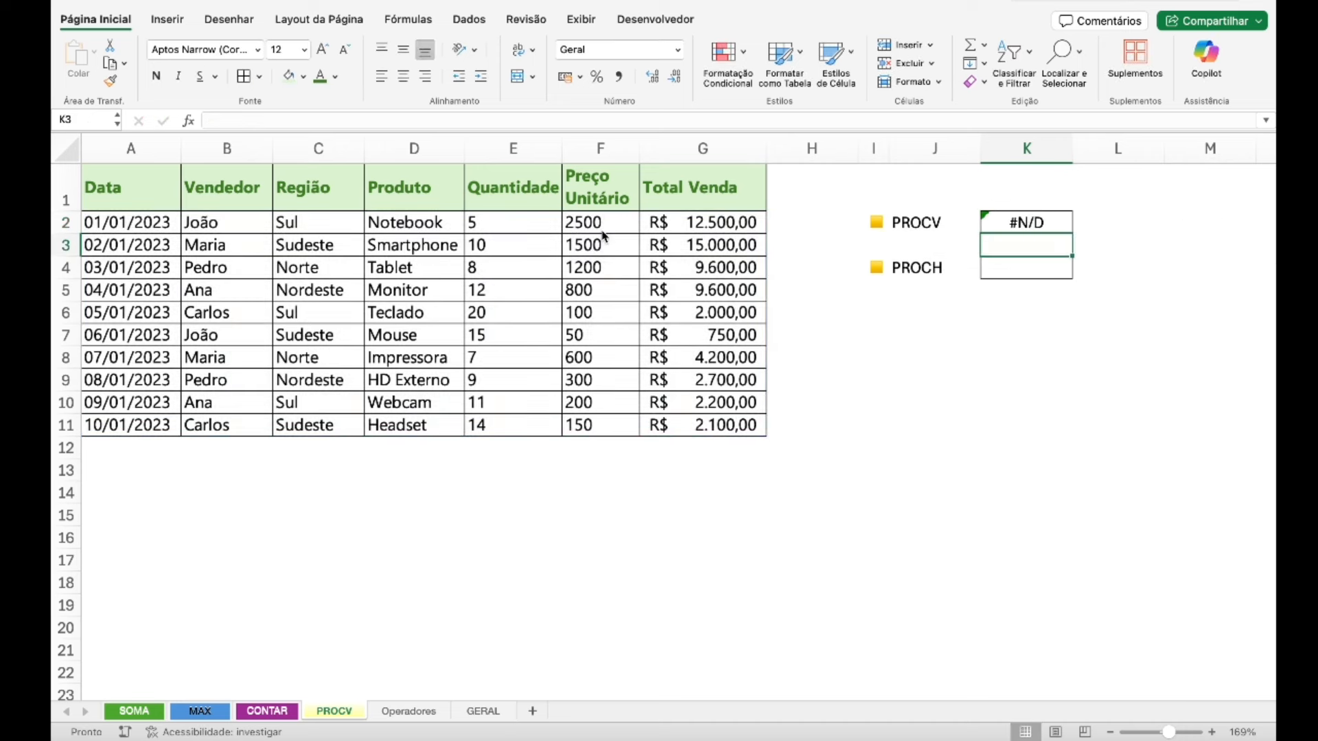
- Replace the table range in the K2 PROCV formula with D2:G11, so that it starts at the Produto column
key("Up")
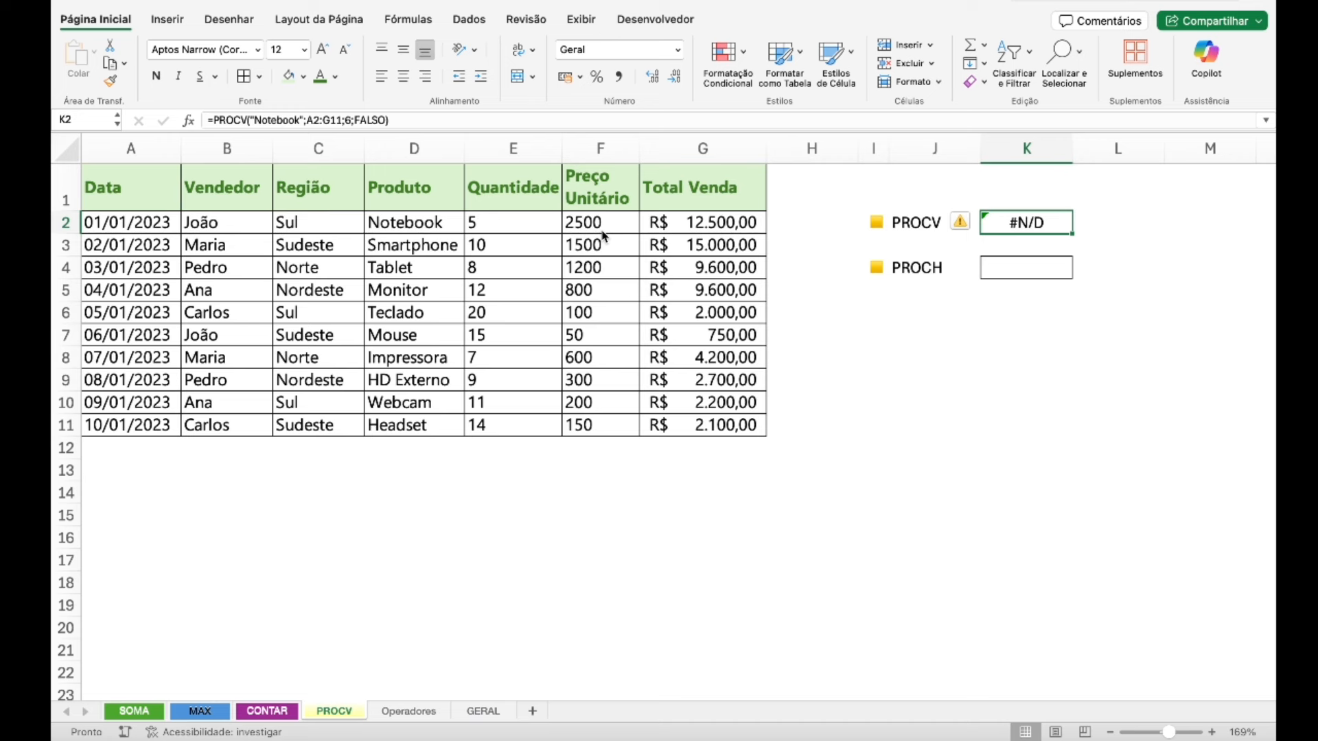
left_click(282, 120)
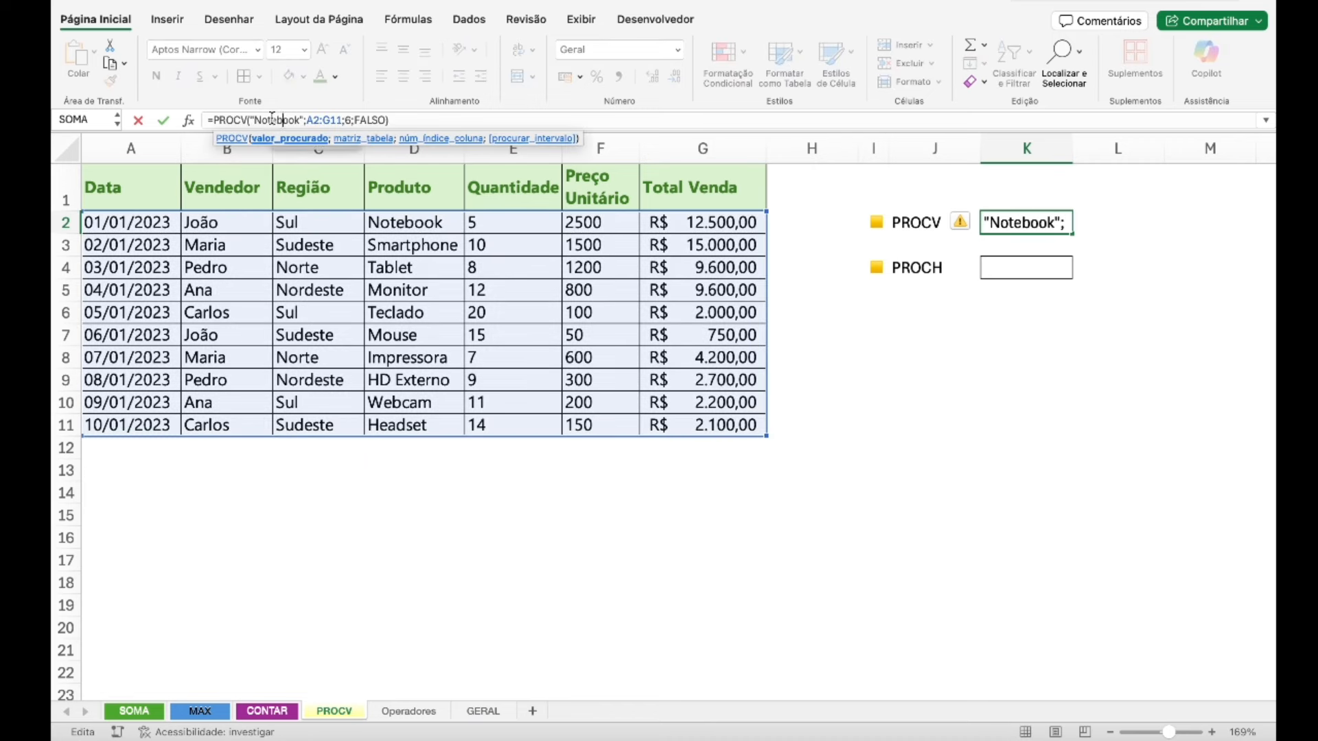
left_click(318, 121)
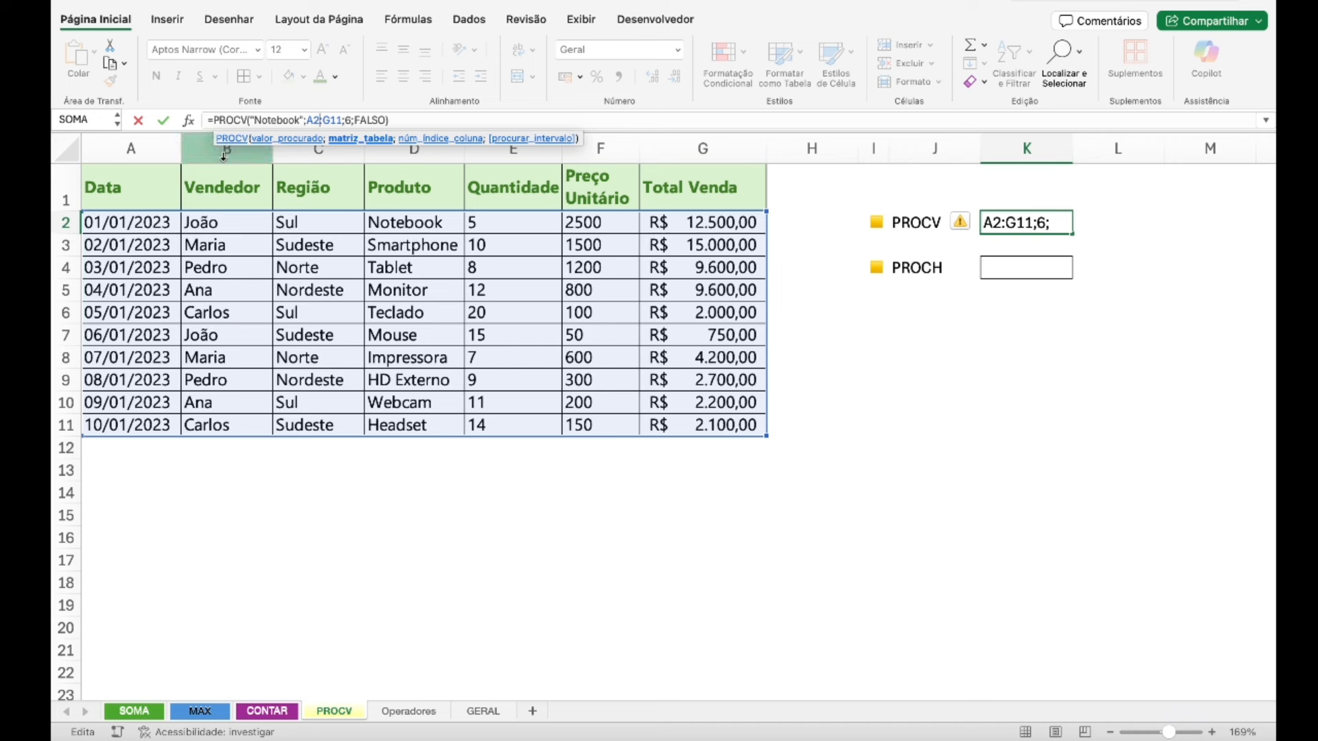
left_click_drag(309, 120, 342, 118)
key("BackSpace")
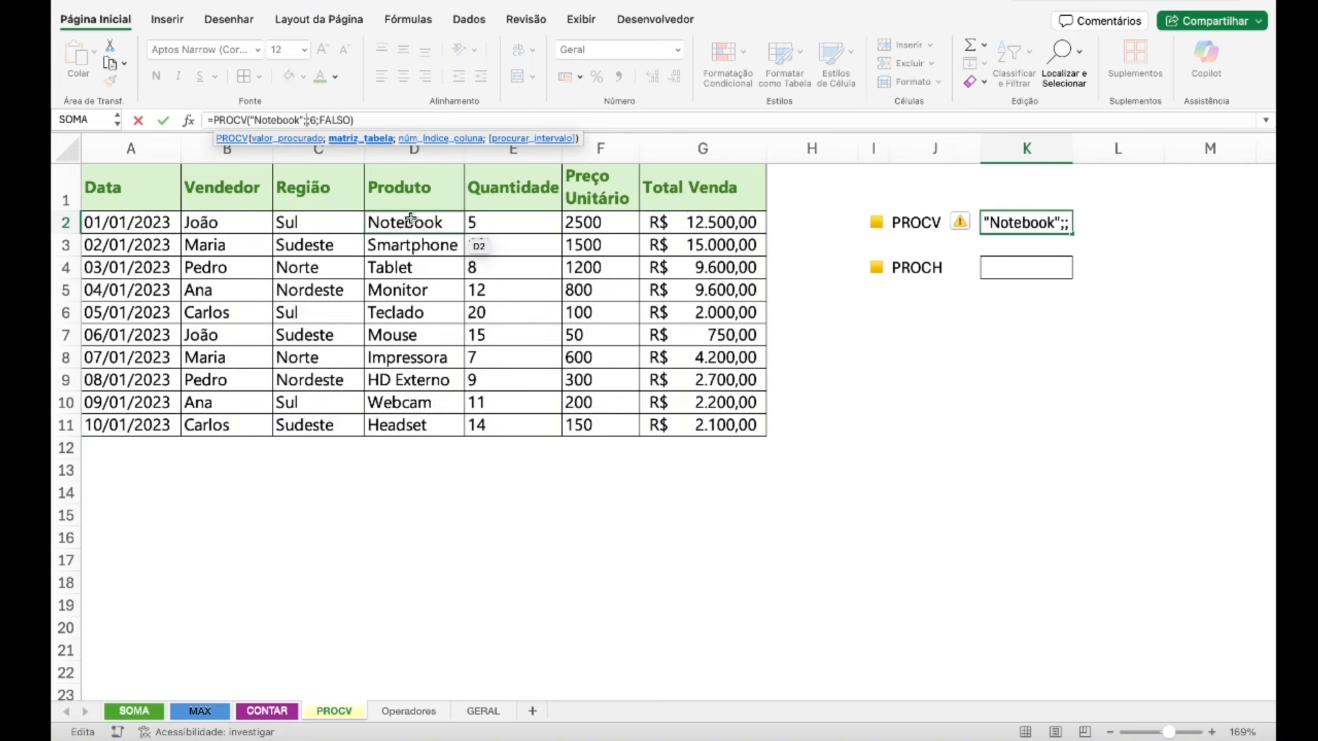
left_click_drag(410, 221, 693, 416)
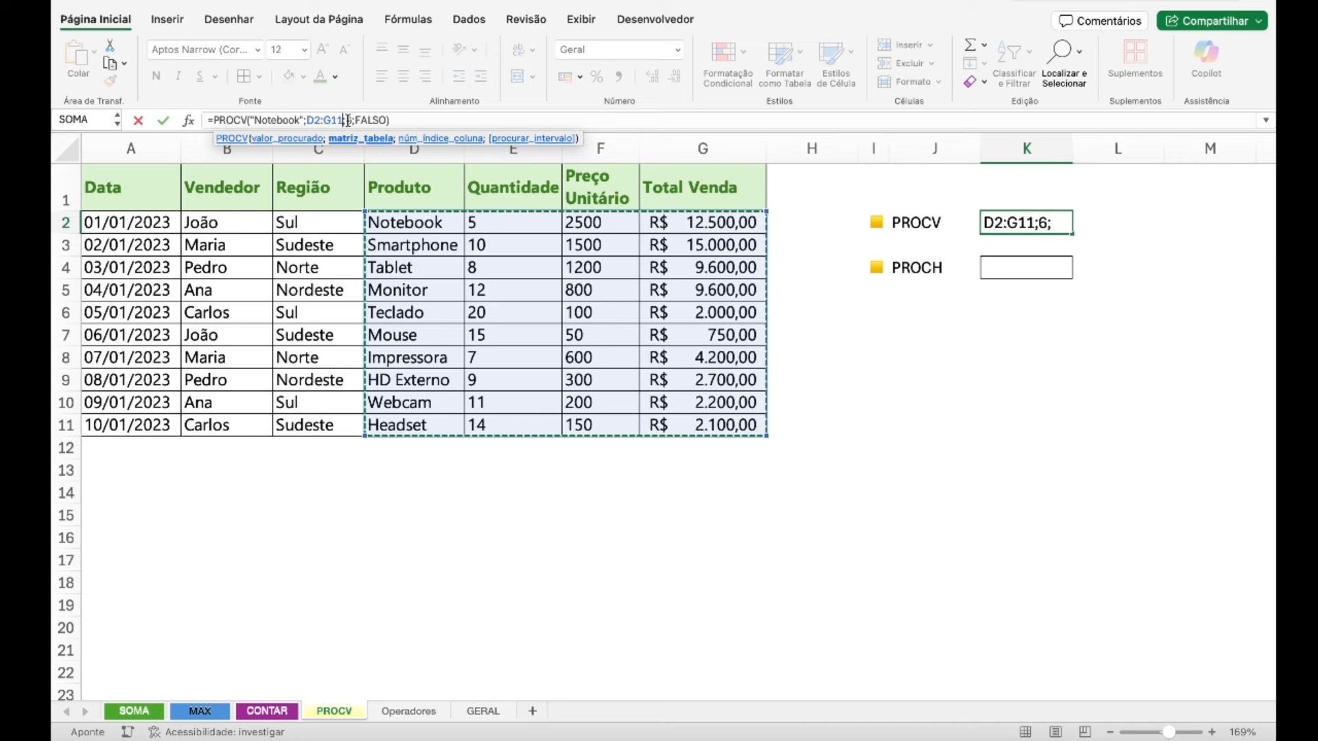
- Set the column index in the K2 PROCV formula to 3 and enter the formula
key("F2")
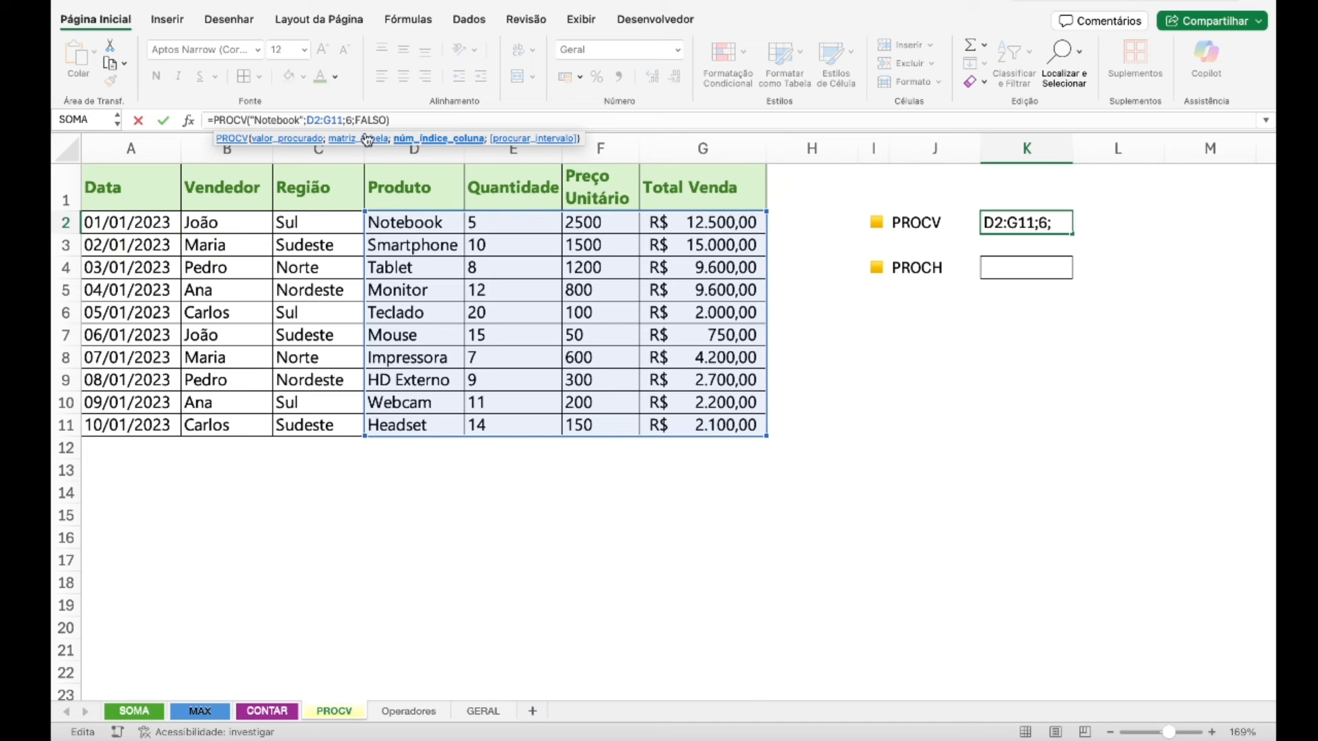
key("BackSpace")
type("3")
key("Return")
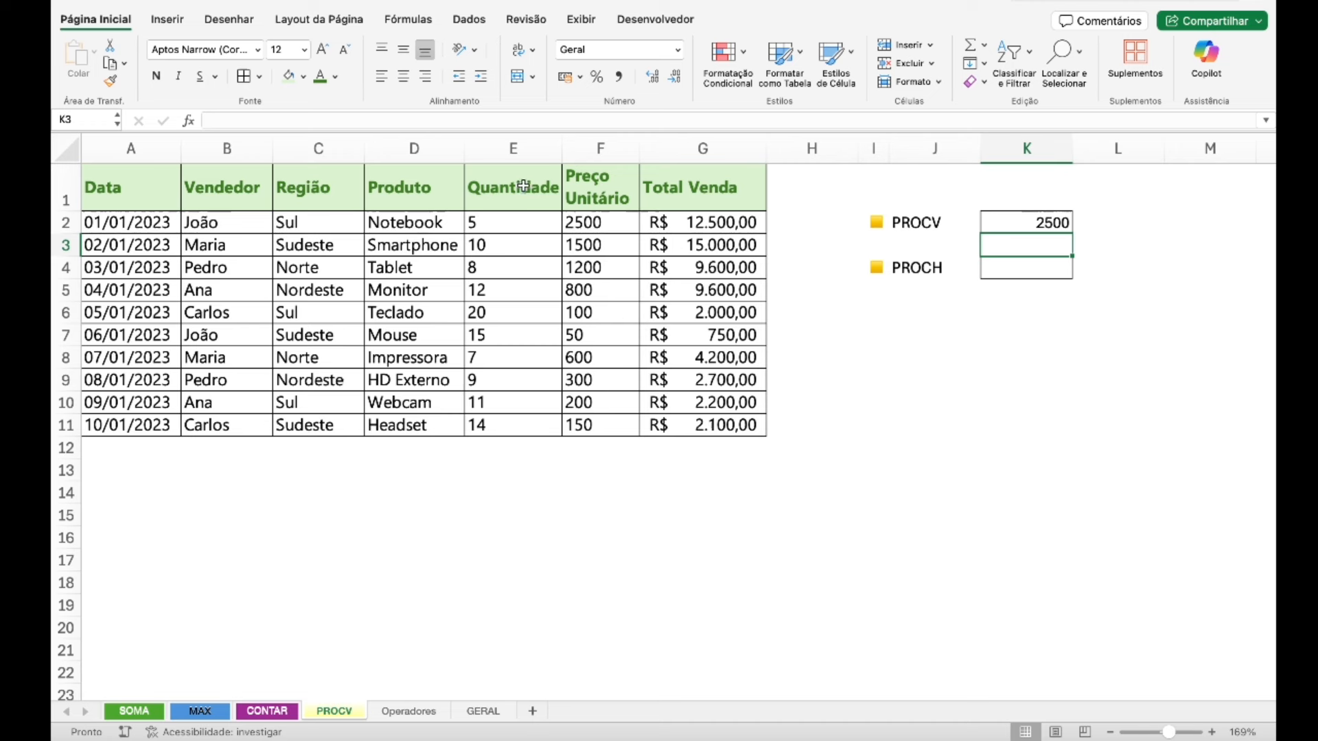
- Examine the lookup value, table range and match arguments of the K2 PROCV formula against the Produto column
left_click(1034, 226)
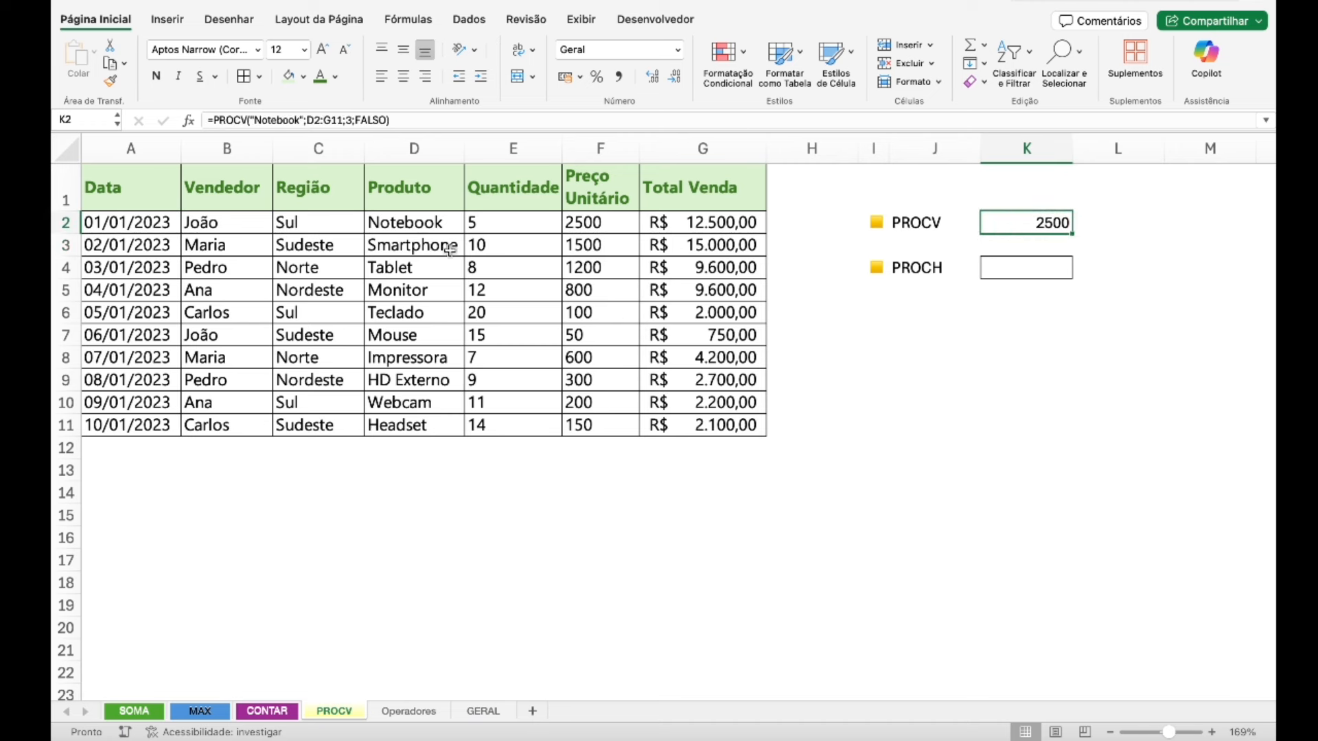
left_click(326, 120)
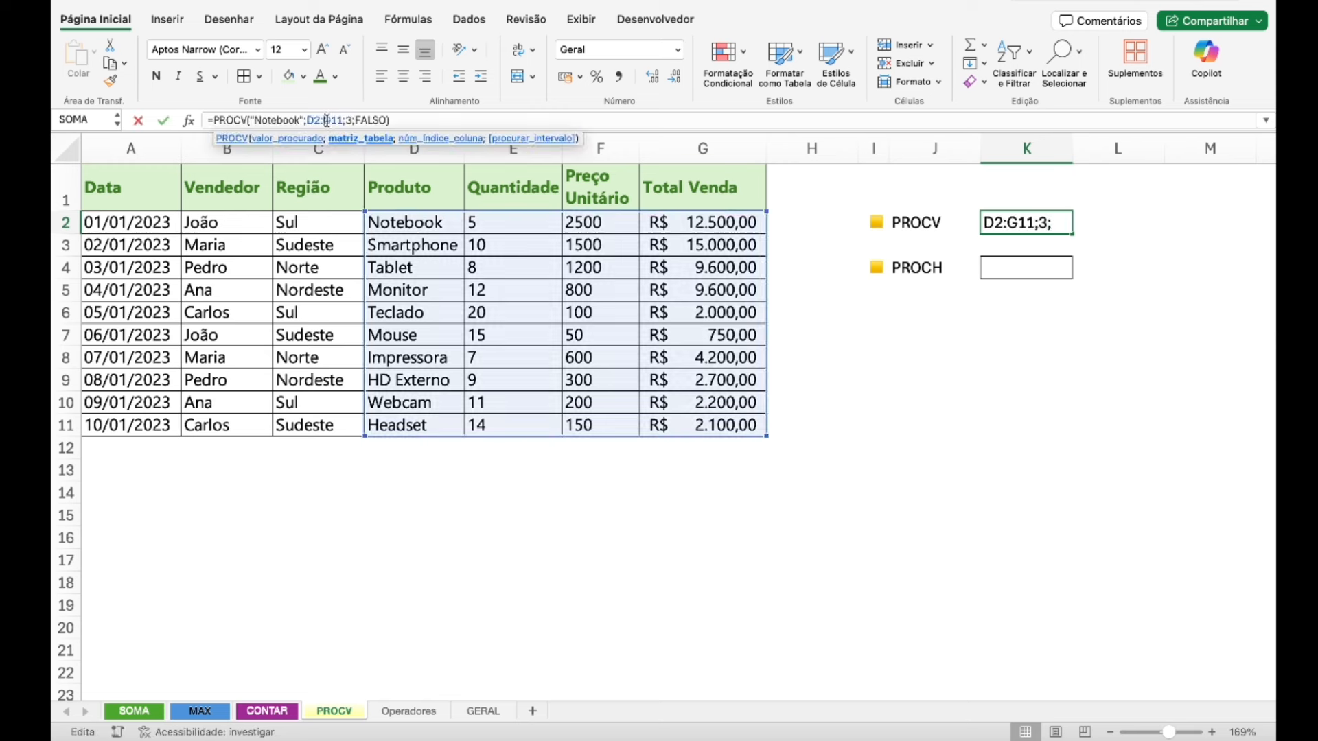
left_click(267, 120)
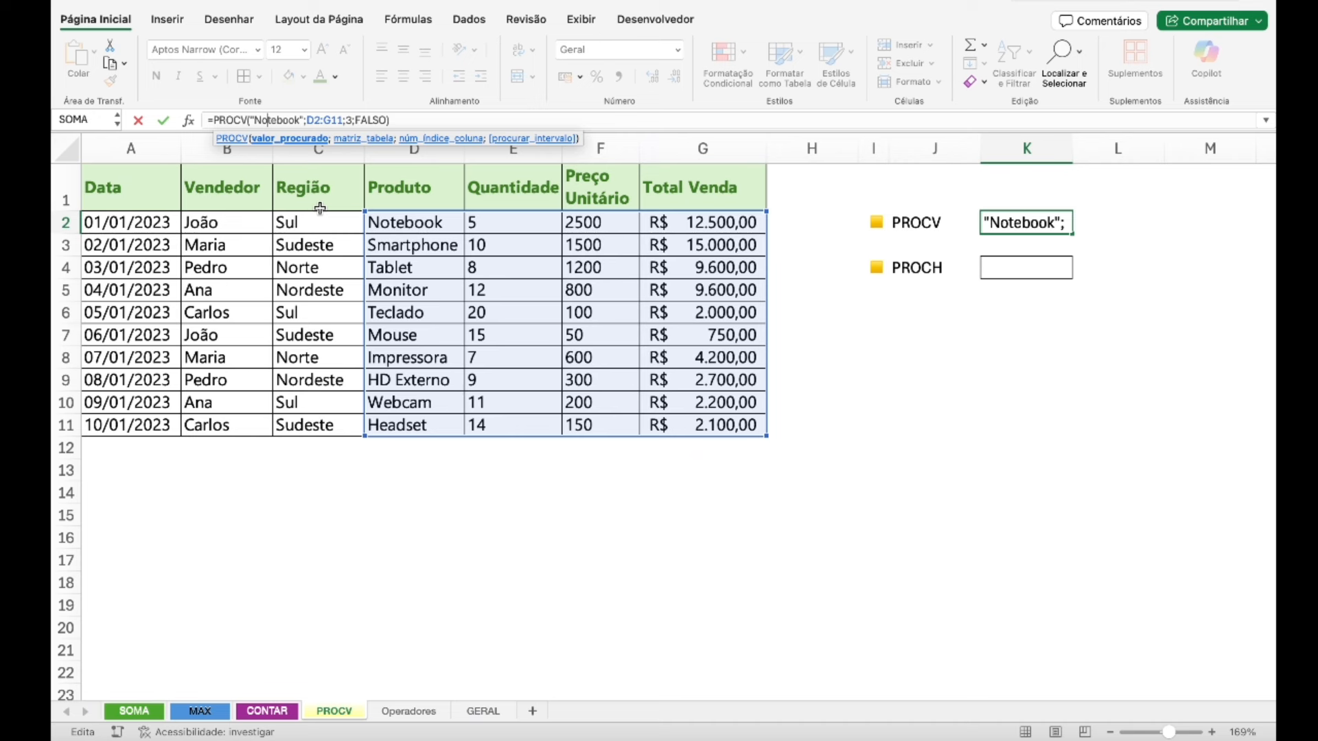
left_click(399, 223)
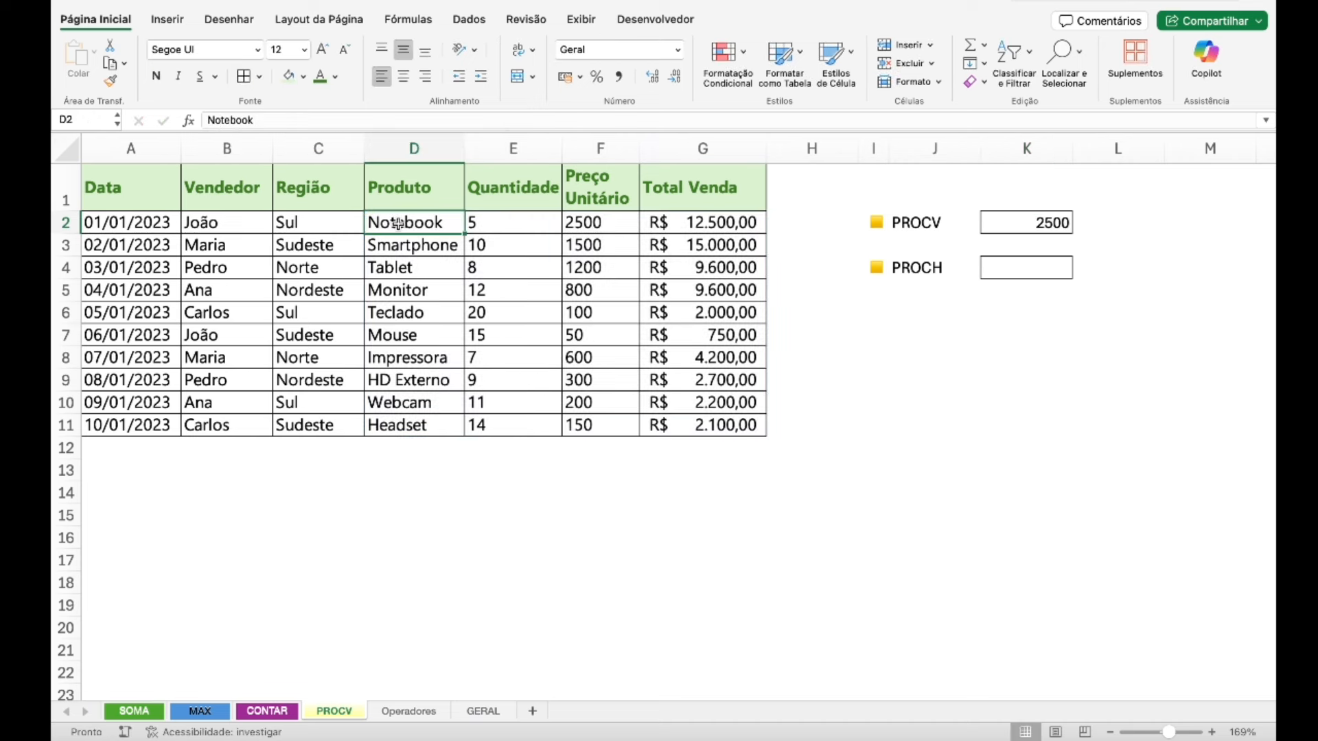
left_click(1003, 233)
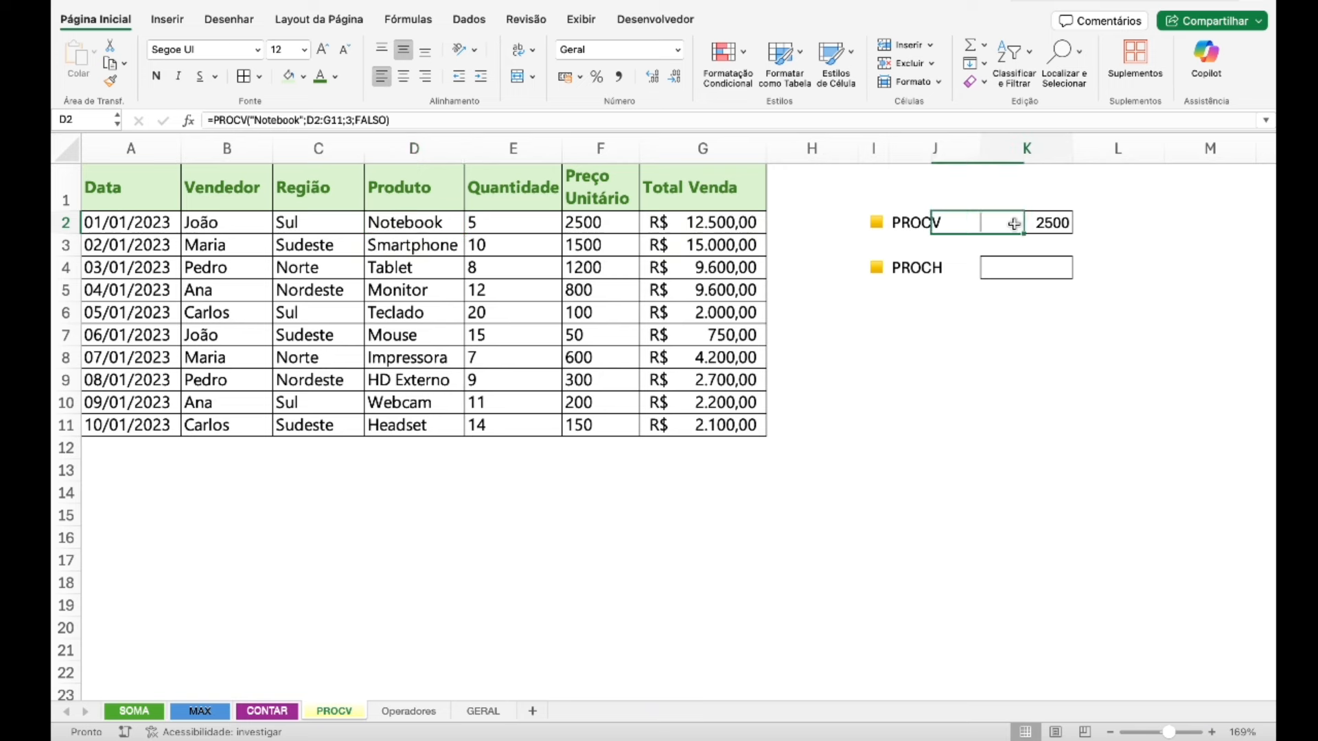
left_click(304, 120)
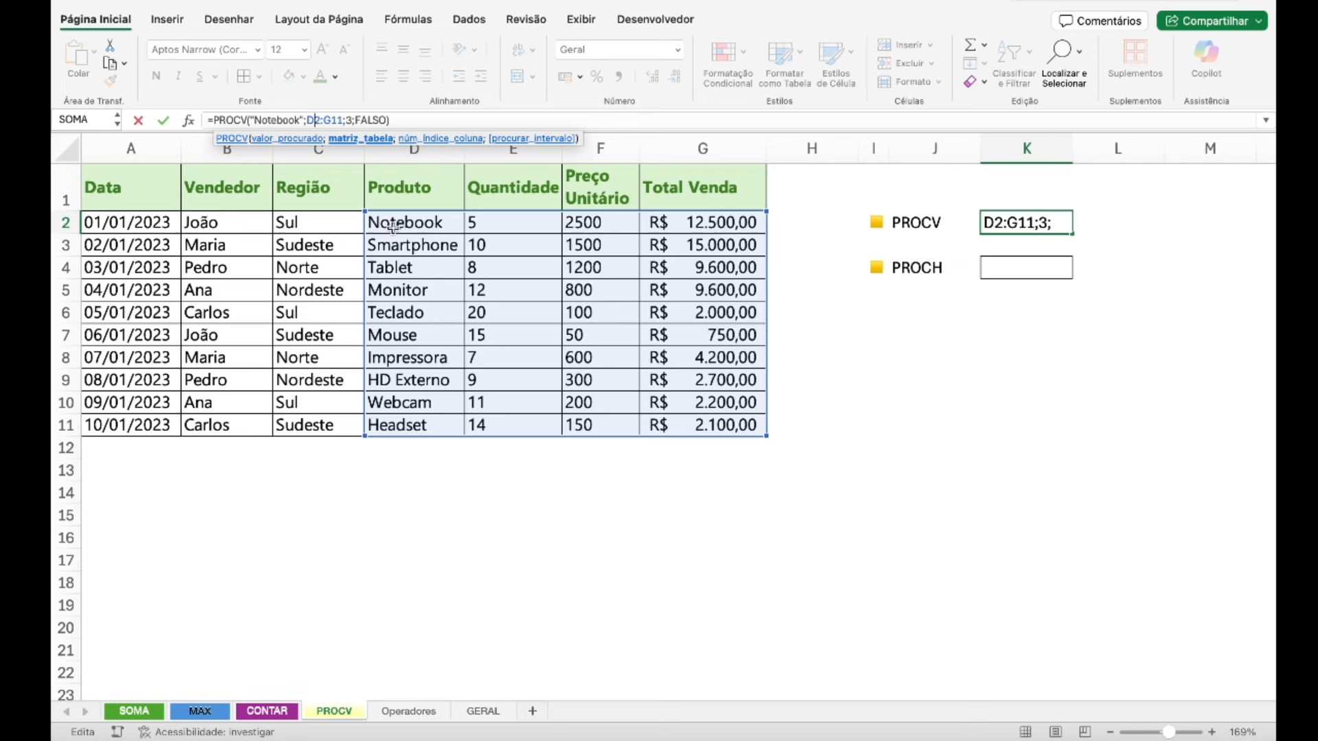
left_click_drag(393, 227, 541, 254)
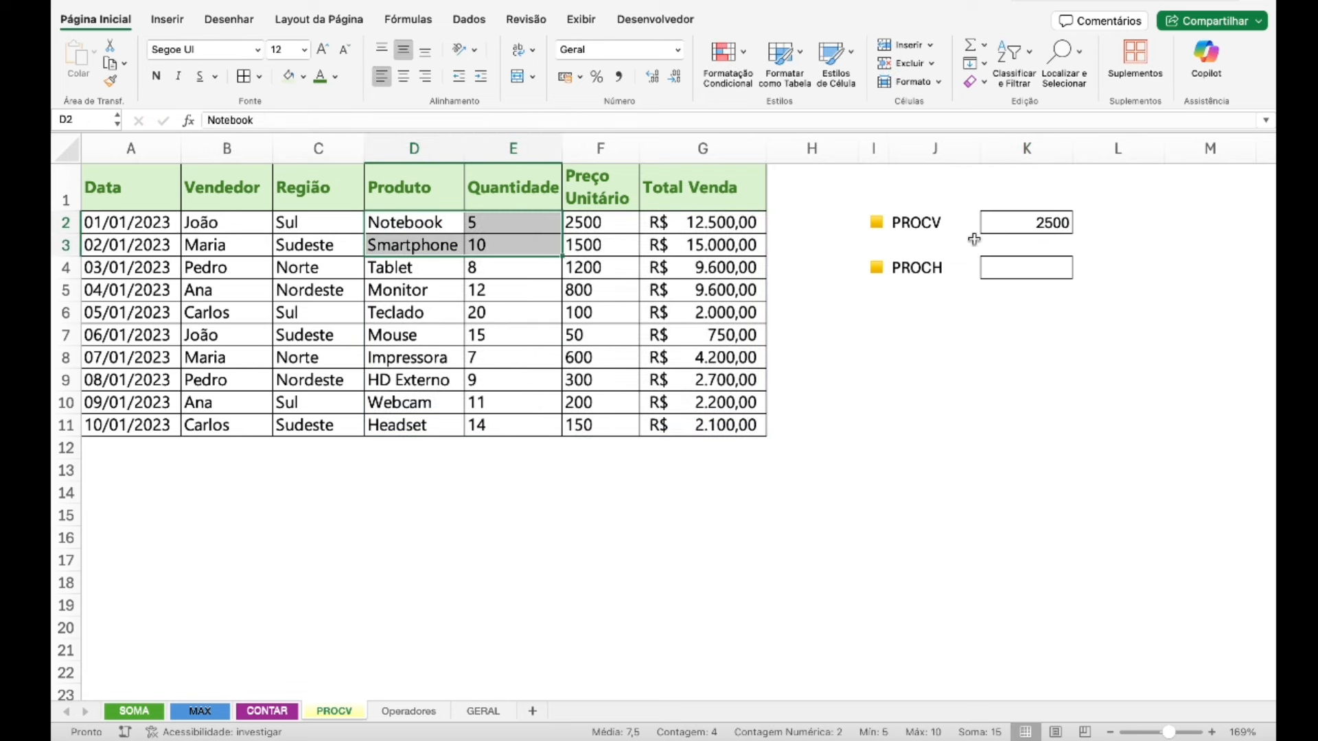
left_click(1016, 225)
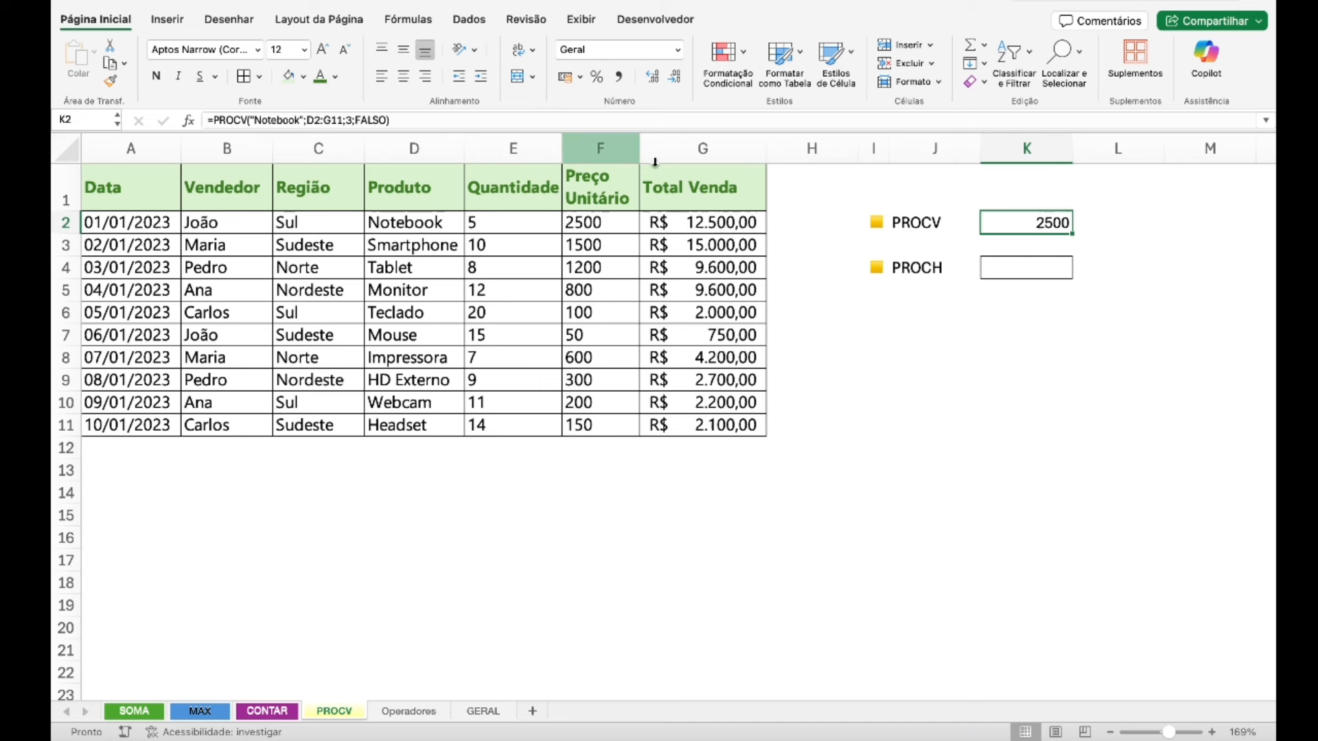
left_click(362, 121)
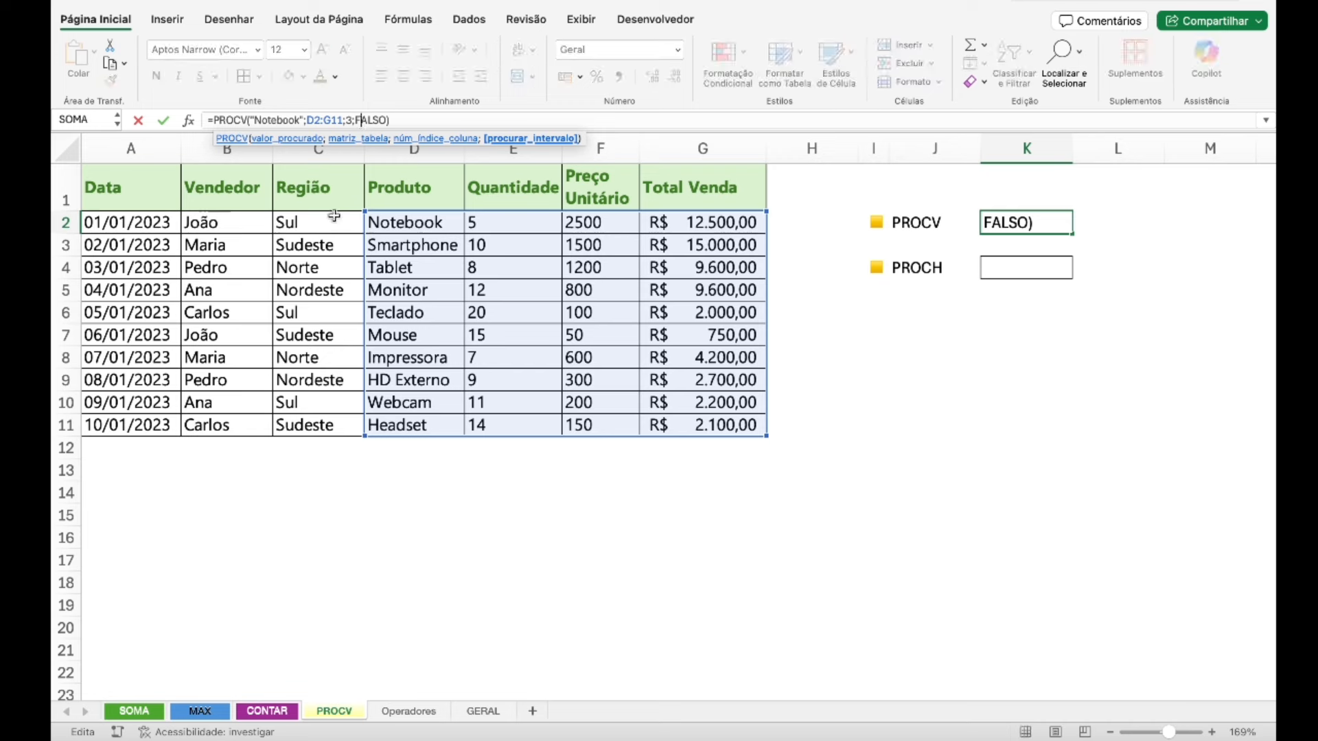
- Copy the Região column C into column H, beside Total Venda
left_click(318, 151)
key("ctrl+c")
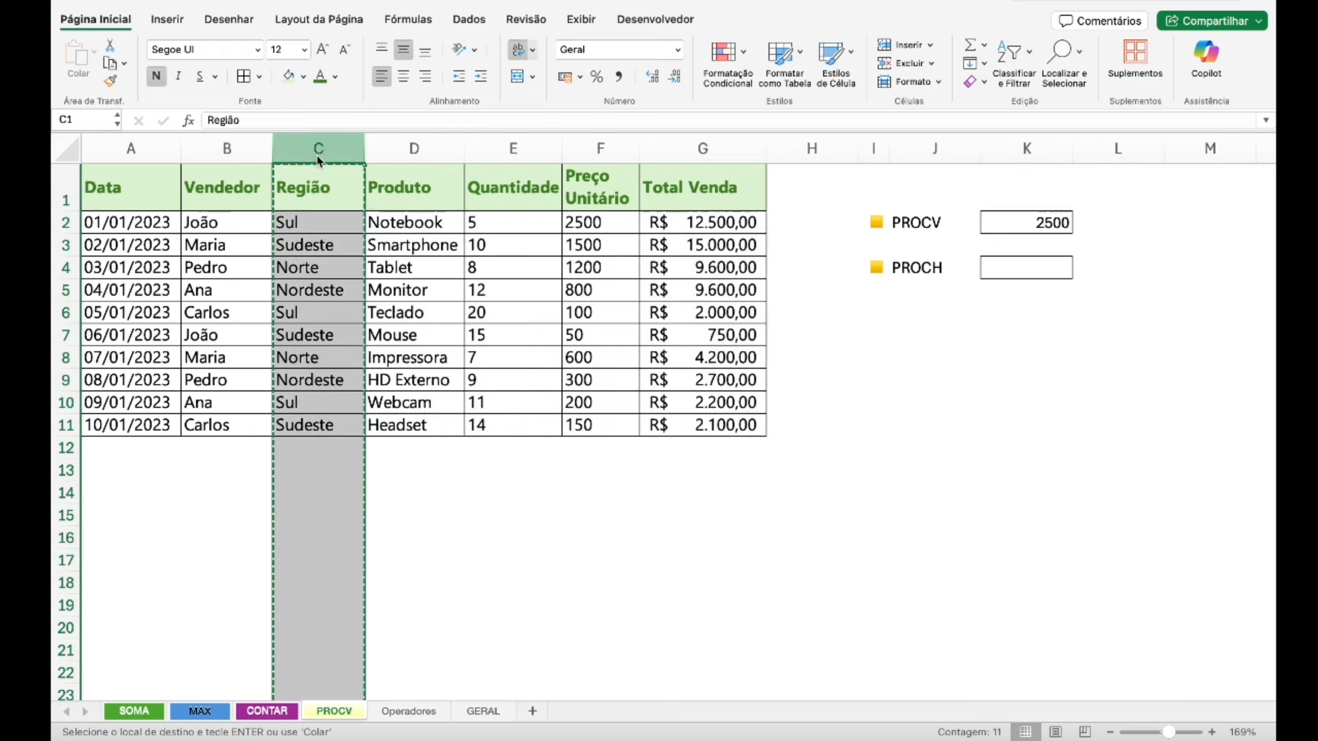
left_click(813, 149)
key("ctrl+v")
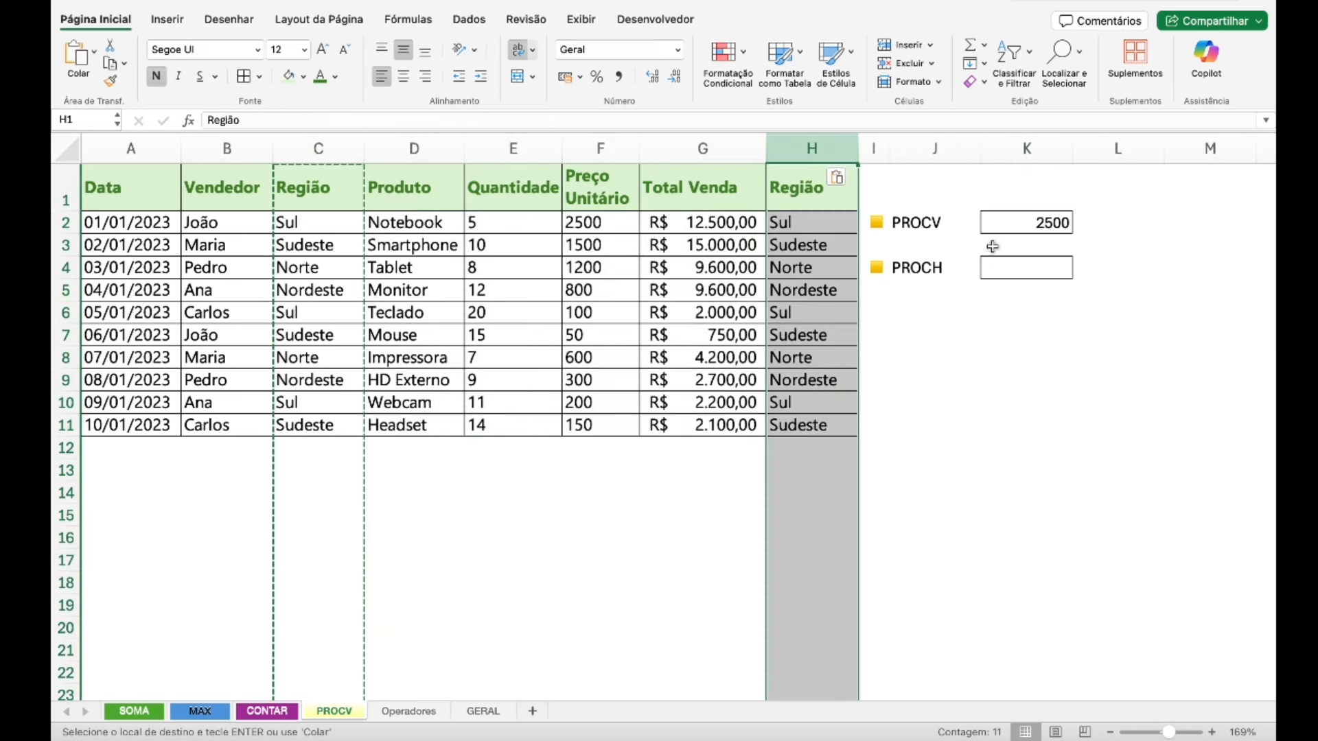
- Extend the K2 PROCV table range to D2:H11 and set its column index to 5 to return the region
left_click(1030, 225)
left_click(357, 121)
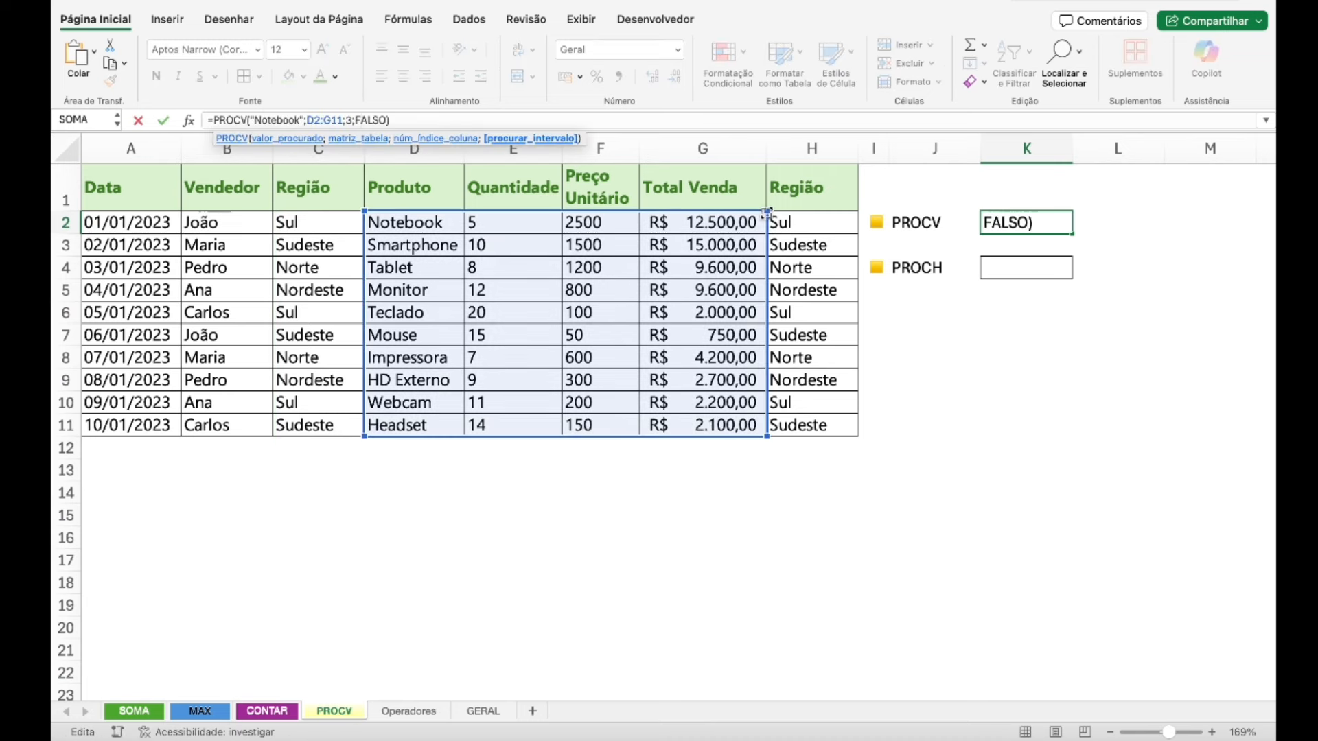
left_click_drag(767, 211, 834, 213)
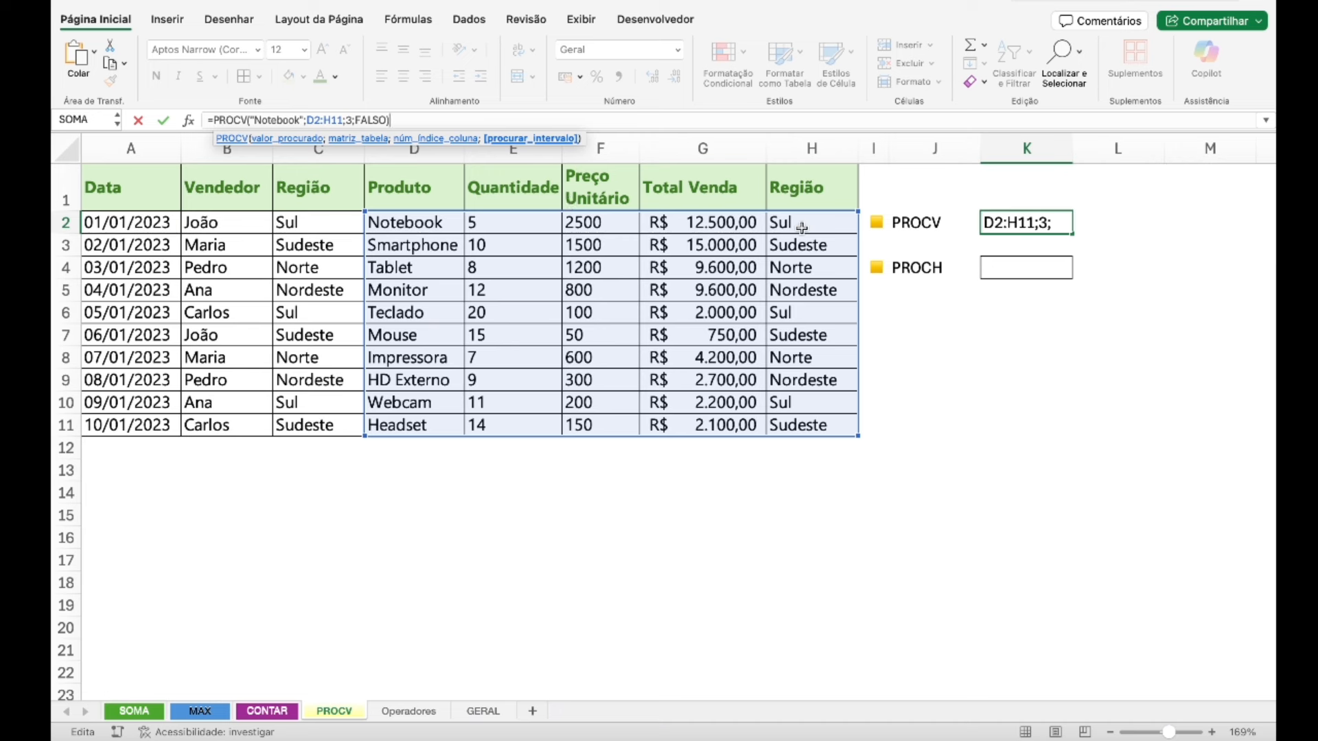
left_click(347, 120)
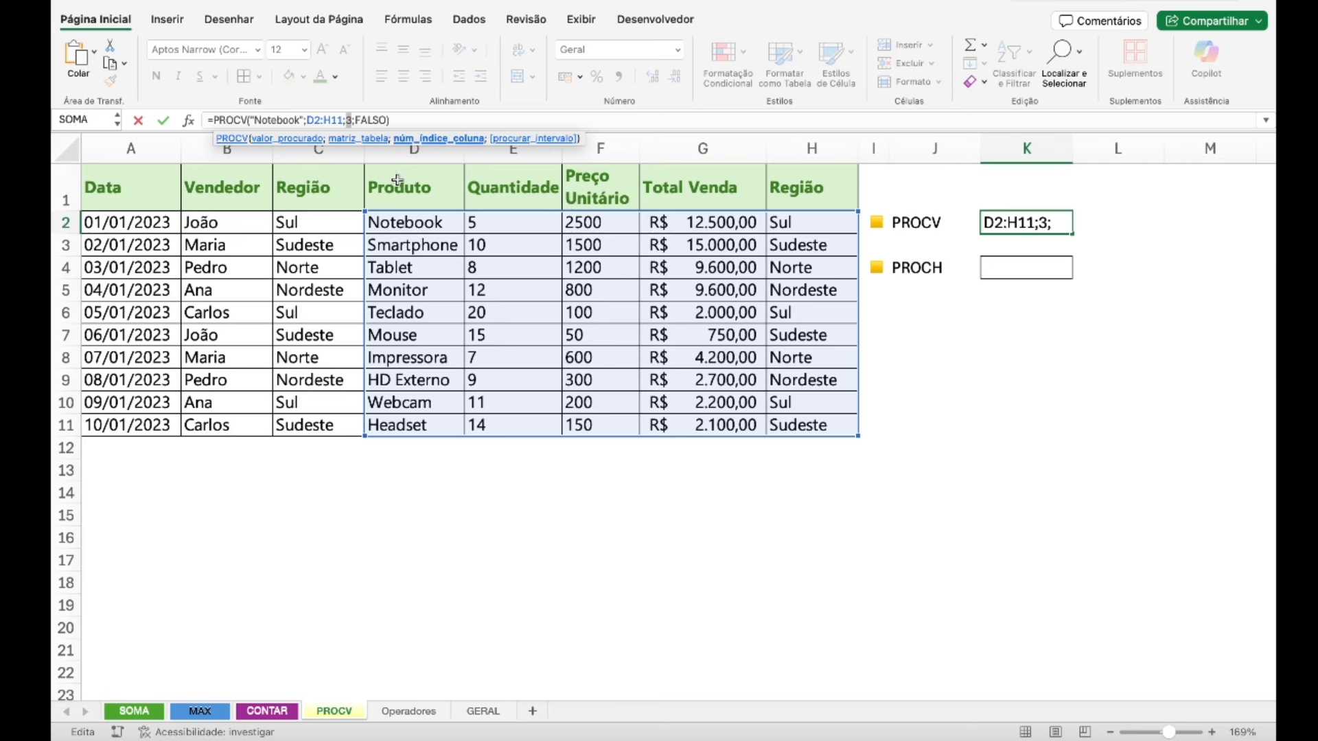
key("Delete")
type("5")
key("Return")
left_click(1040, 227)
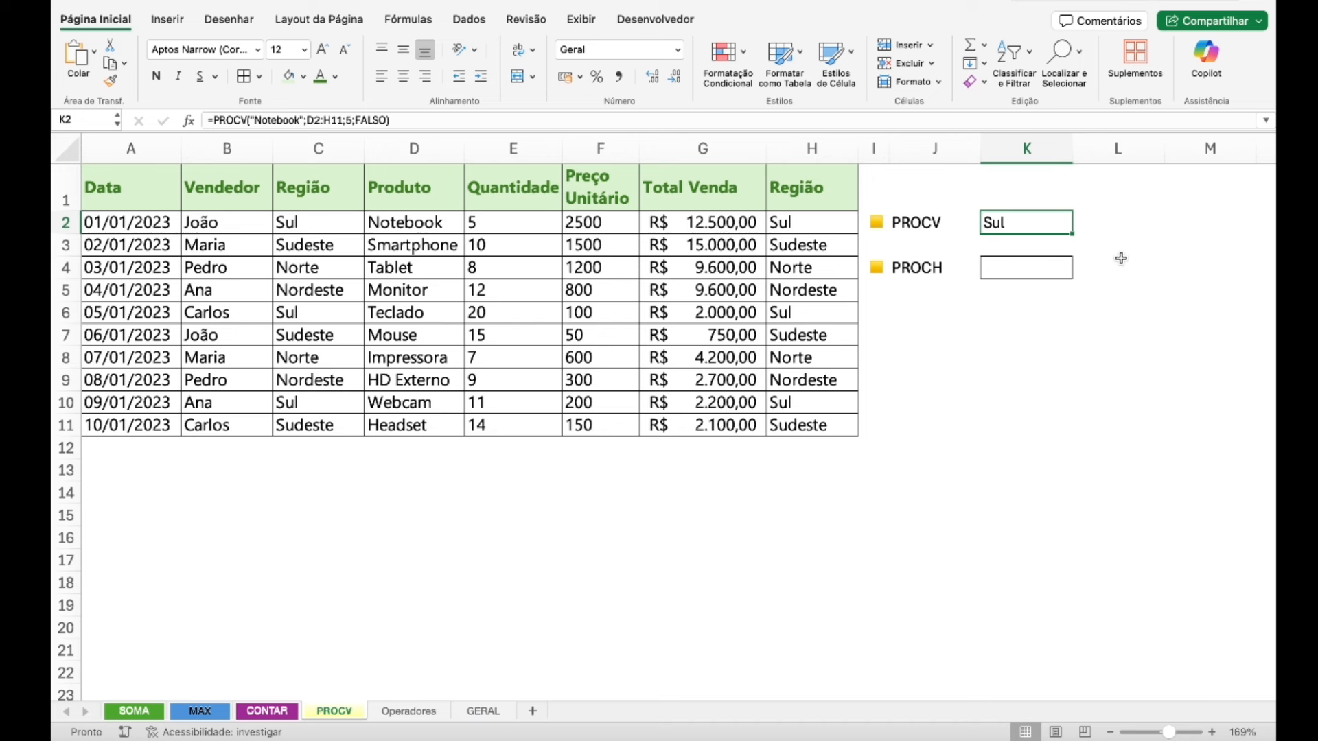
- Undo the last K2 formula change and review the arguments of the restored PROCV formula
key("super+z")
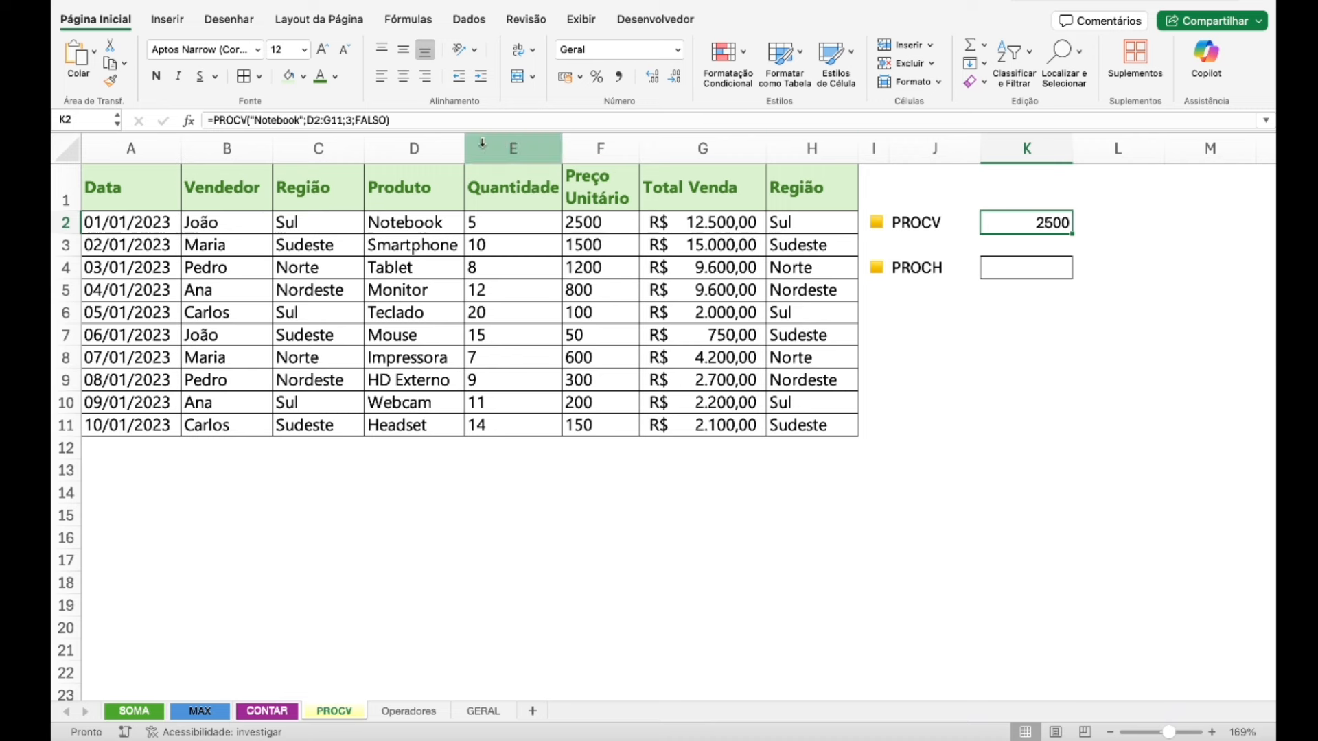
left_click(378, 125)
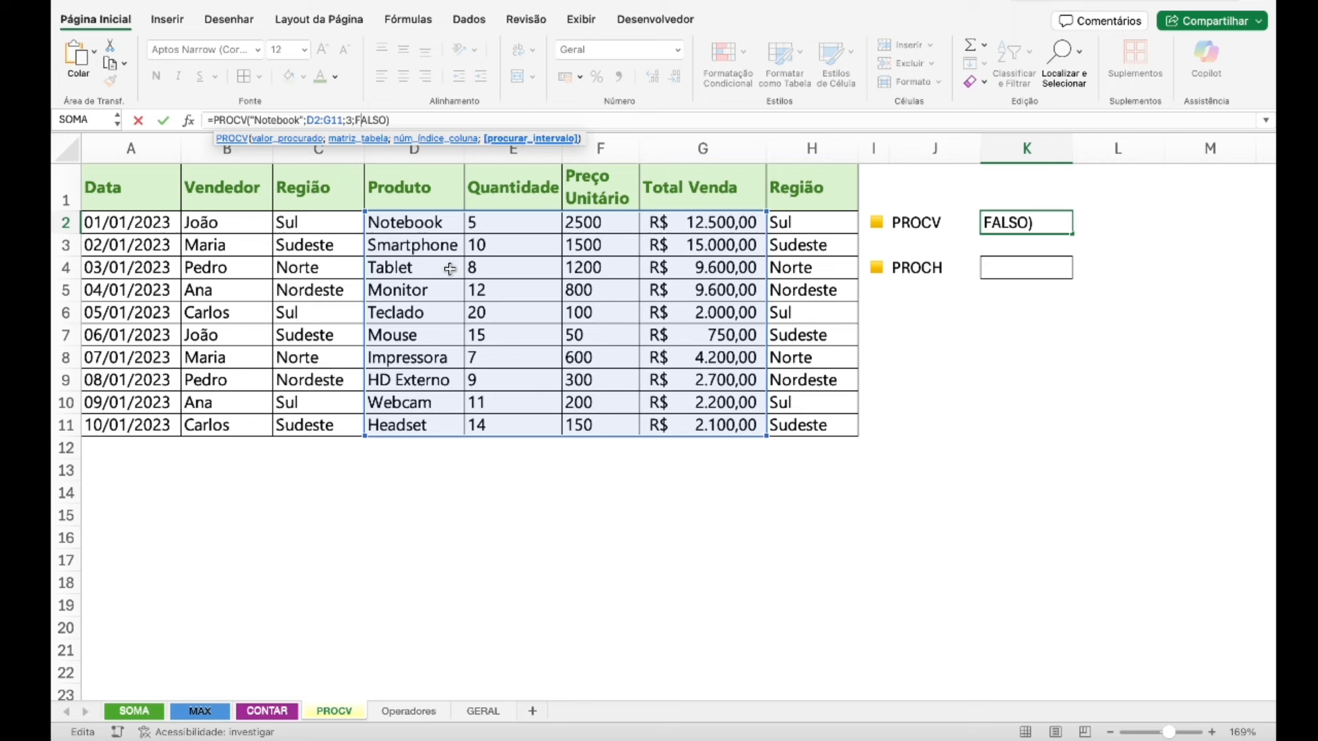
key("Return")
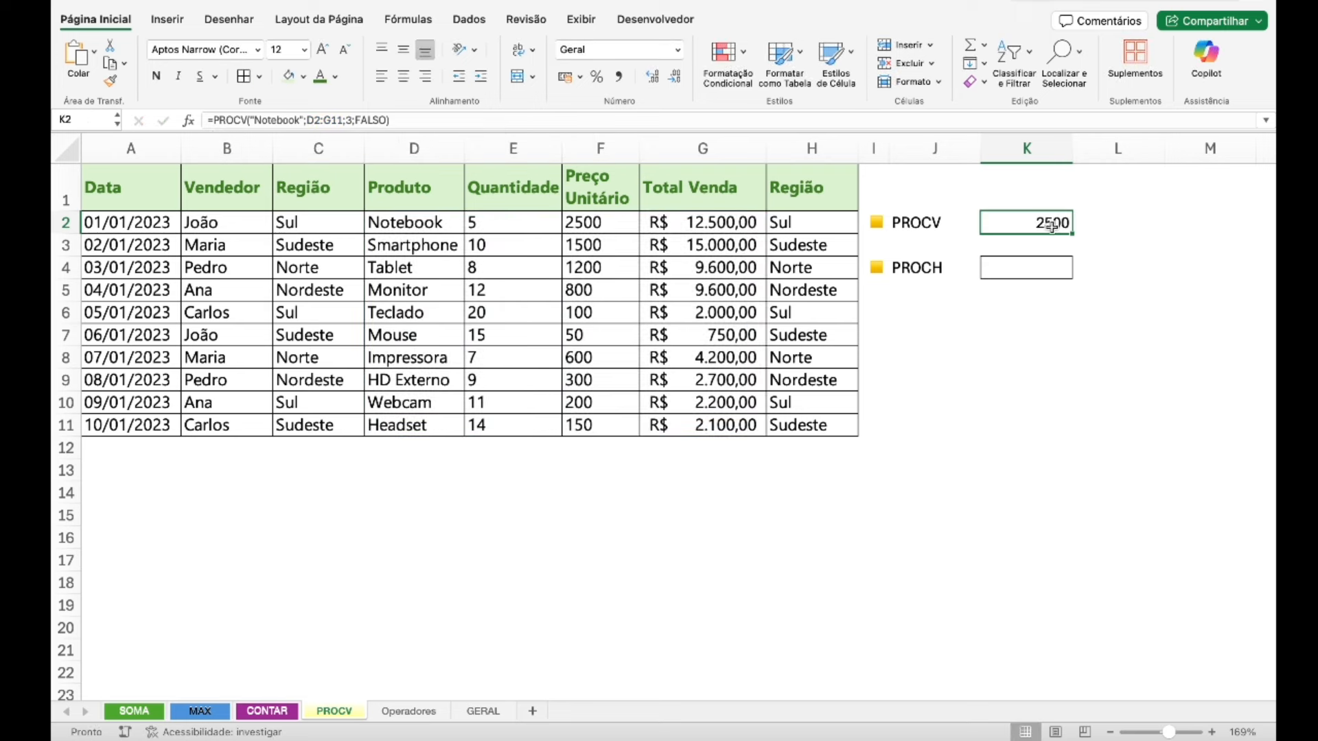
left_click(376, 124)
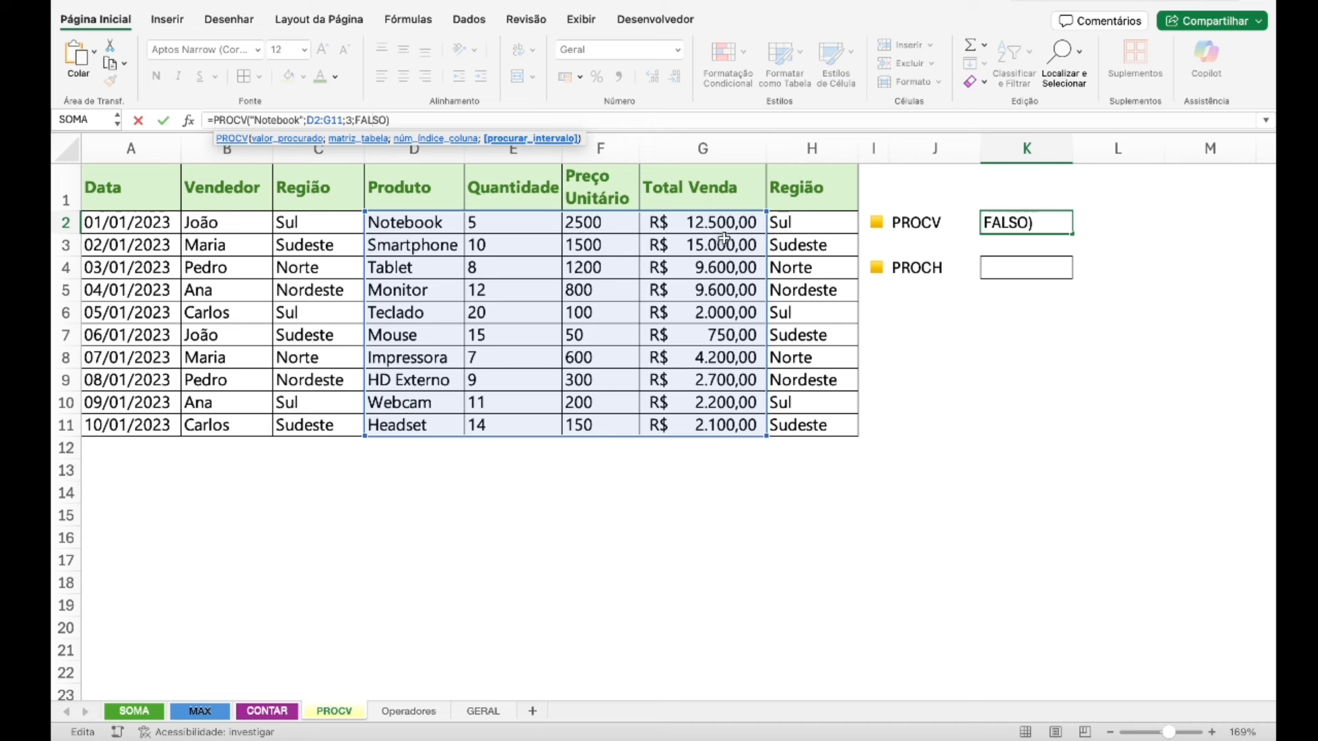
key("Return")
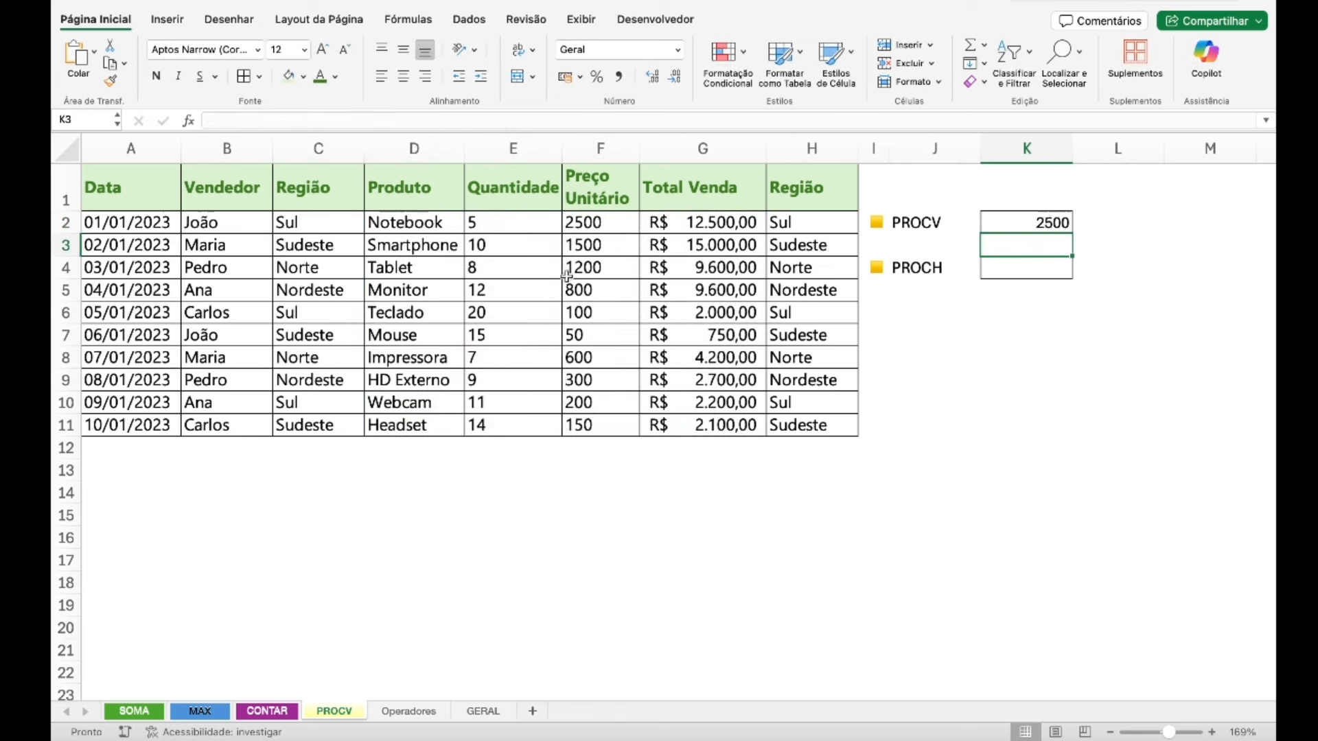
- Replace the product name in D3 with Notebook, copied from D2
left_click(432, 224)
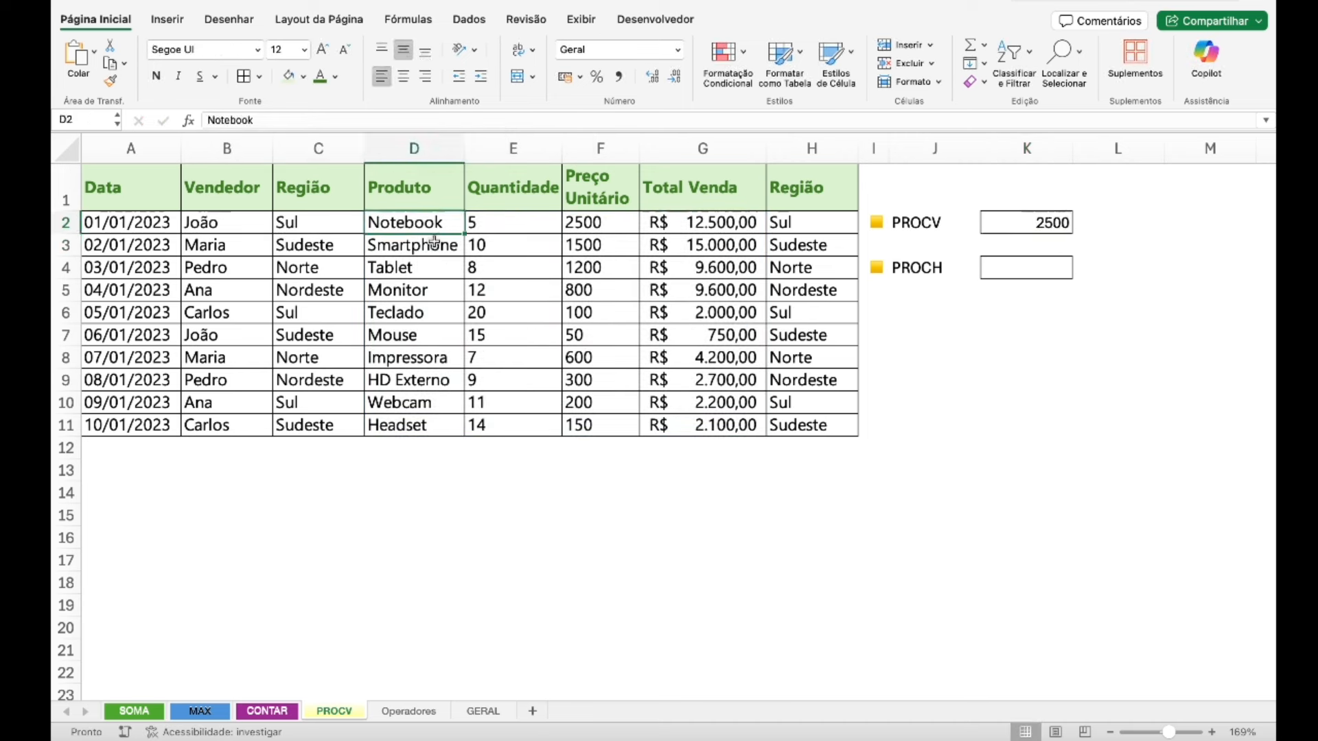
key("super+c")
left_click(413, 246)
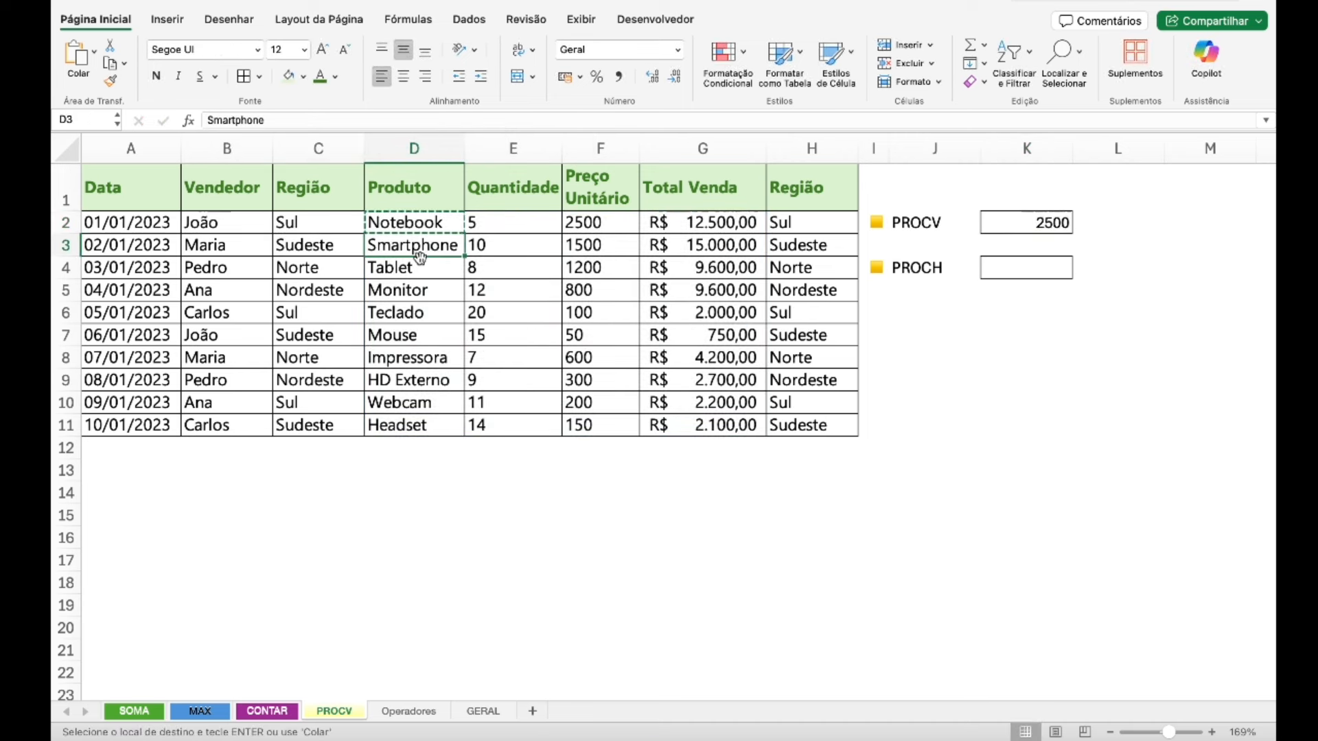
key("super+v")
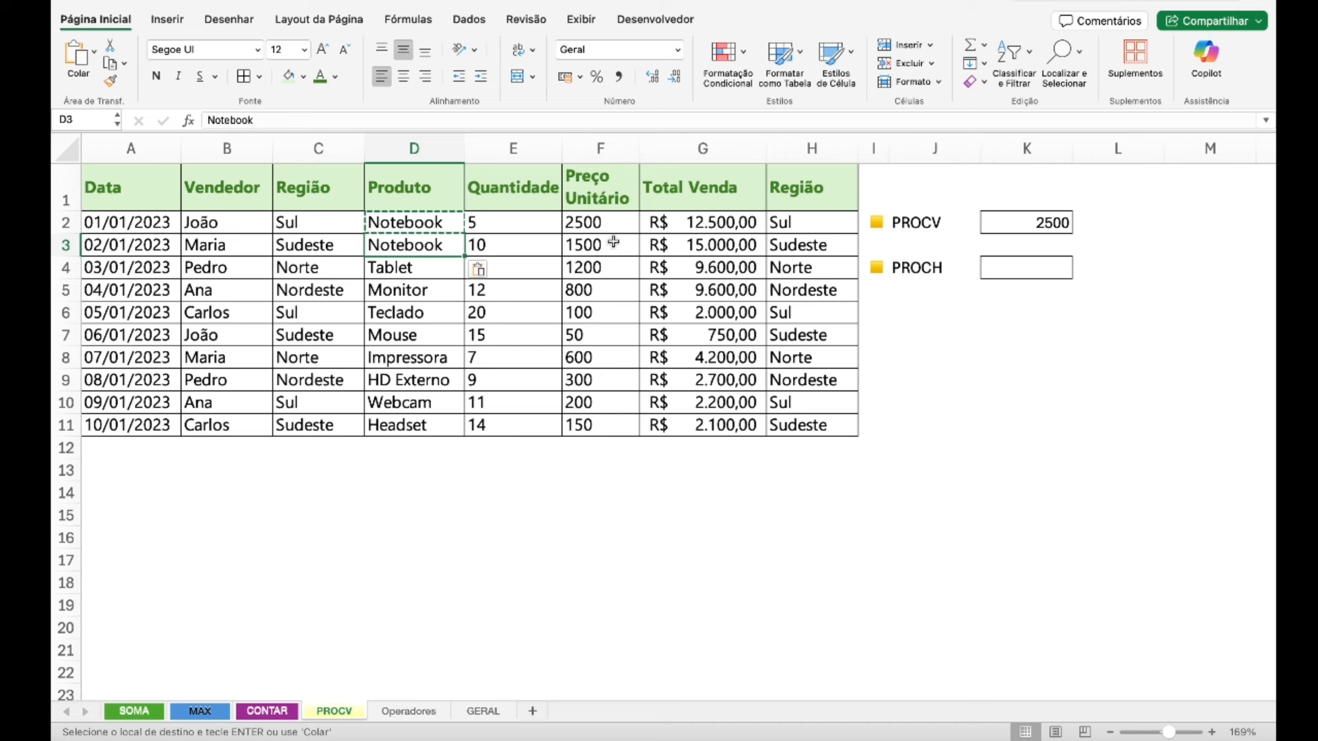
key("Escape")
- Check the K2 PROCV formula and its result against the repeated Notebook entries in the Produto column
left_click(436, 231)
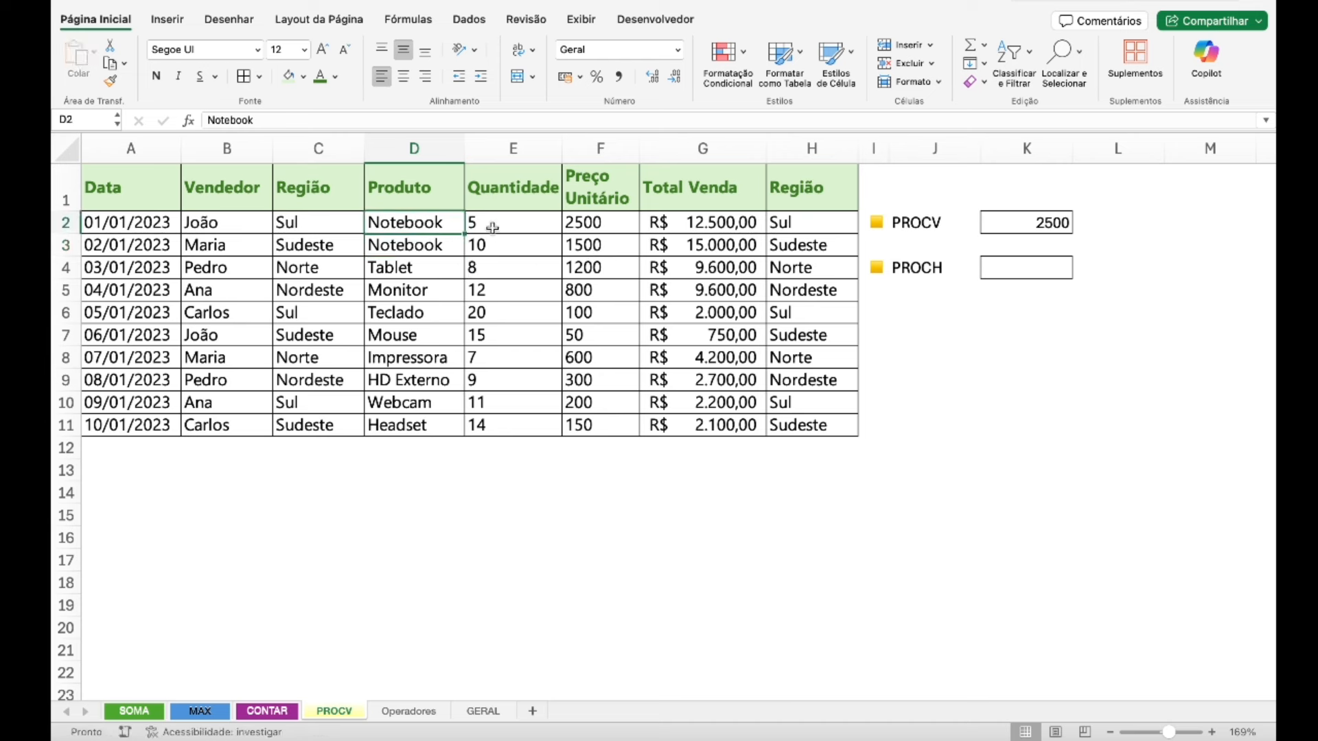
left_click(994, 220)
left_click(288, 120)
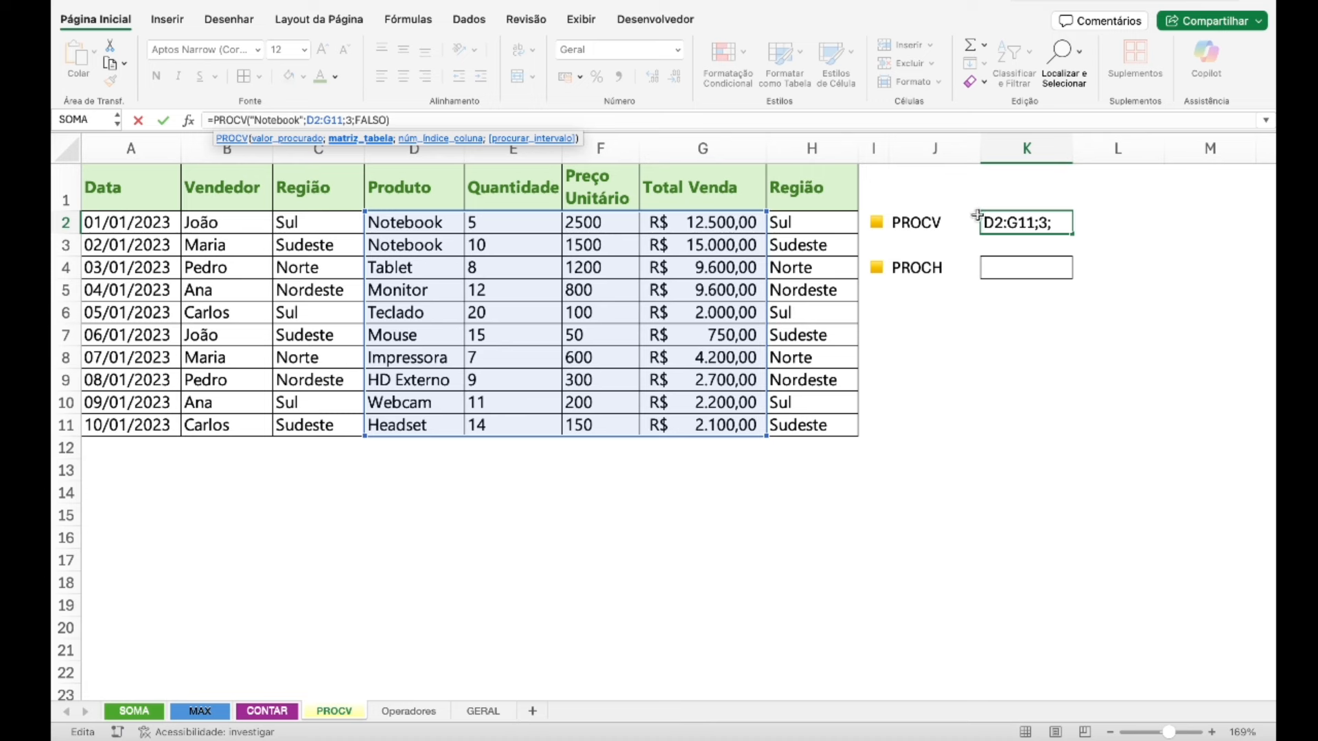
key("Return")
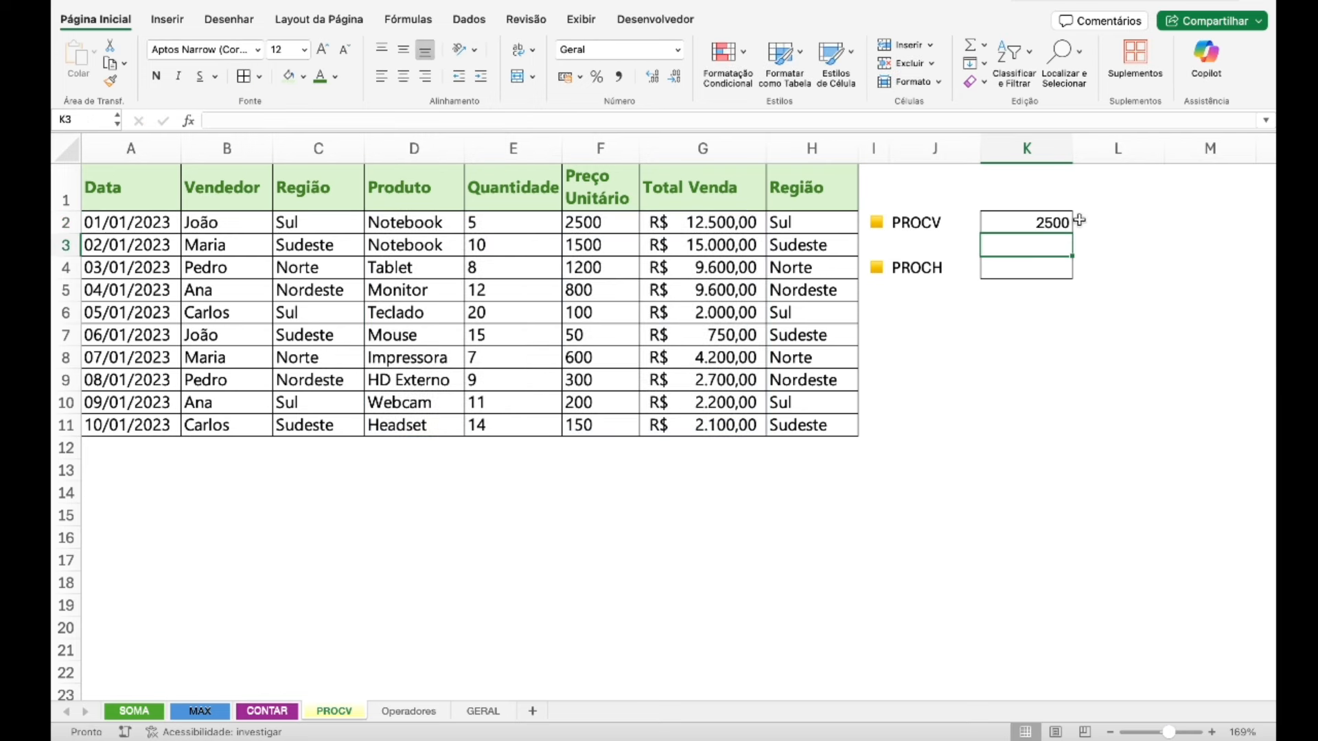
left_click(1057, 221)
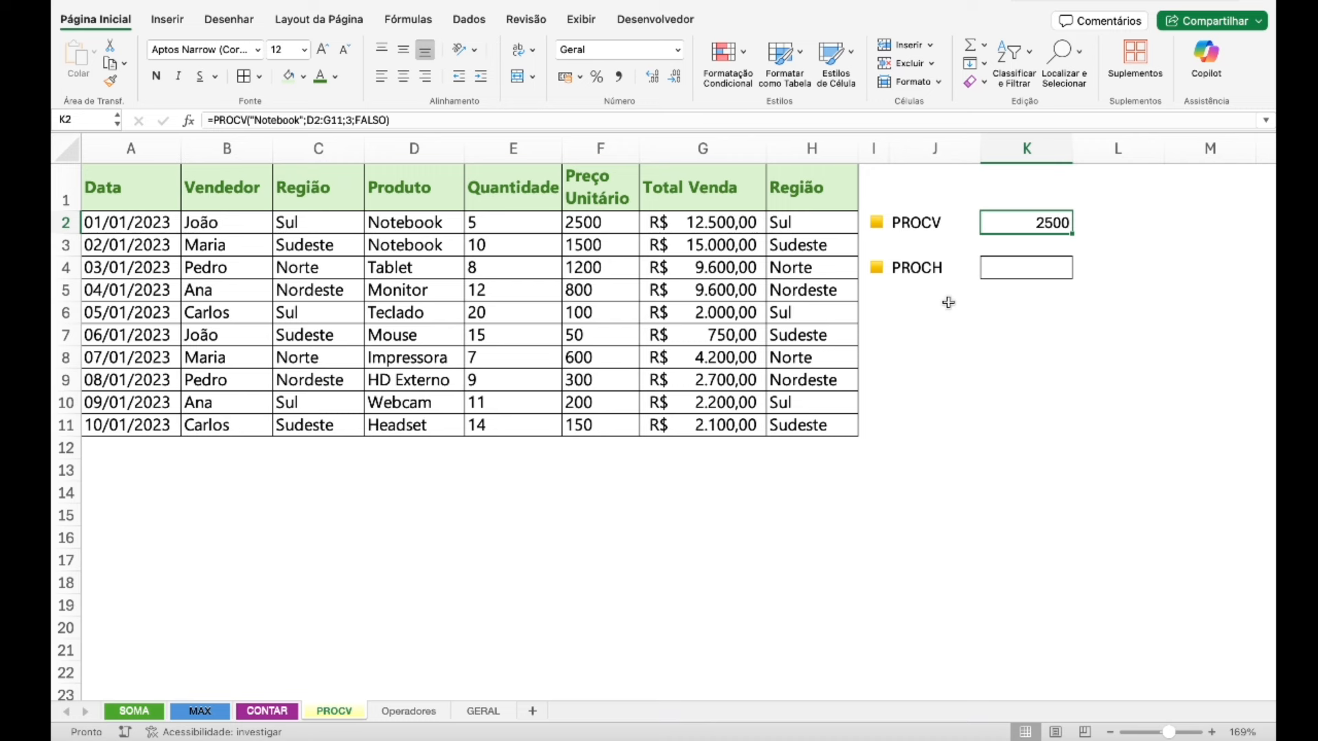
left_click(424, 148)
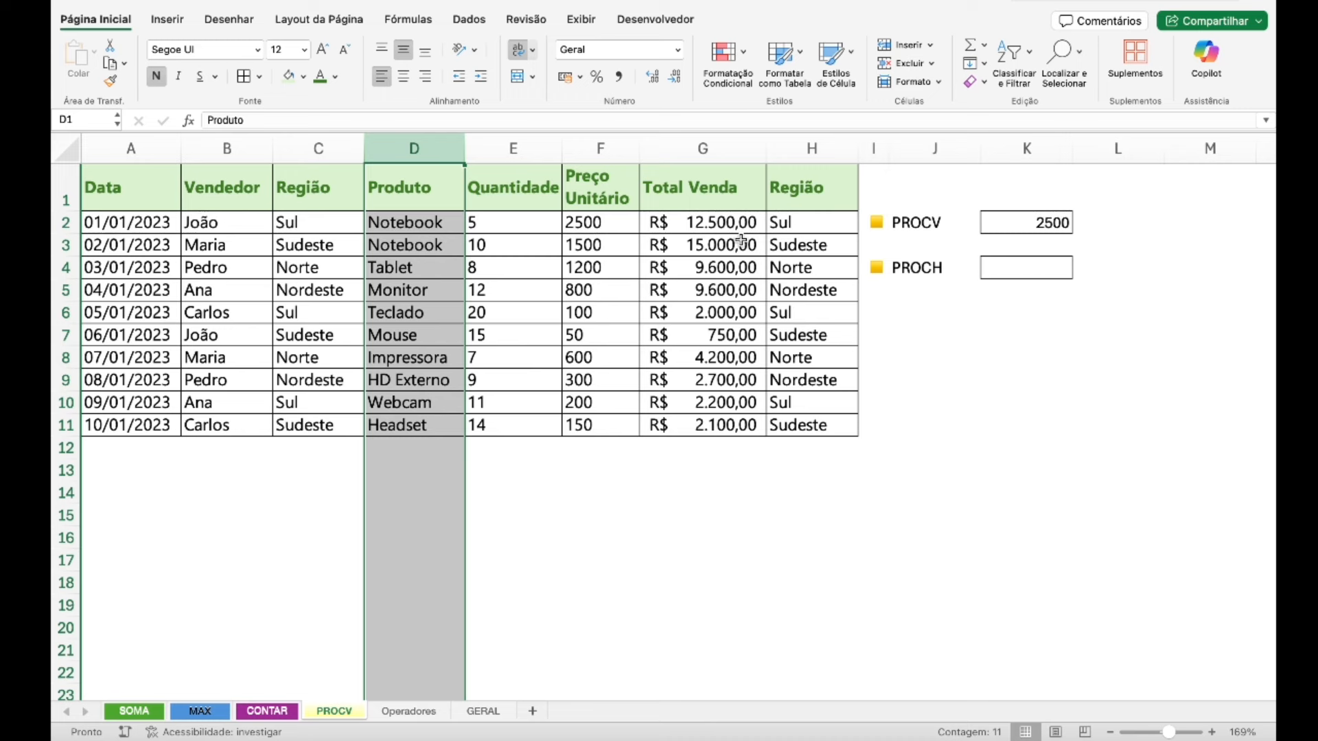
- Clear the contents of column H and remove its header fill and borders by filling up from empty cell H12
left_click(829, 152)
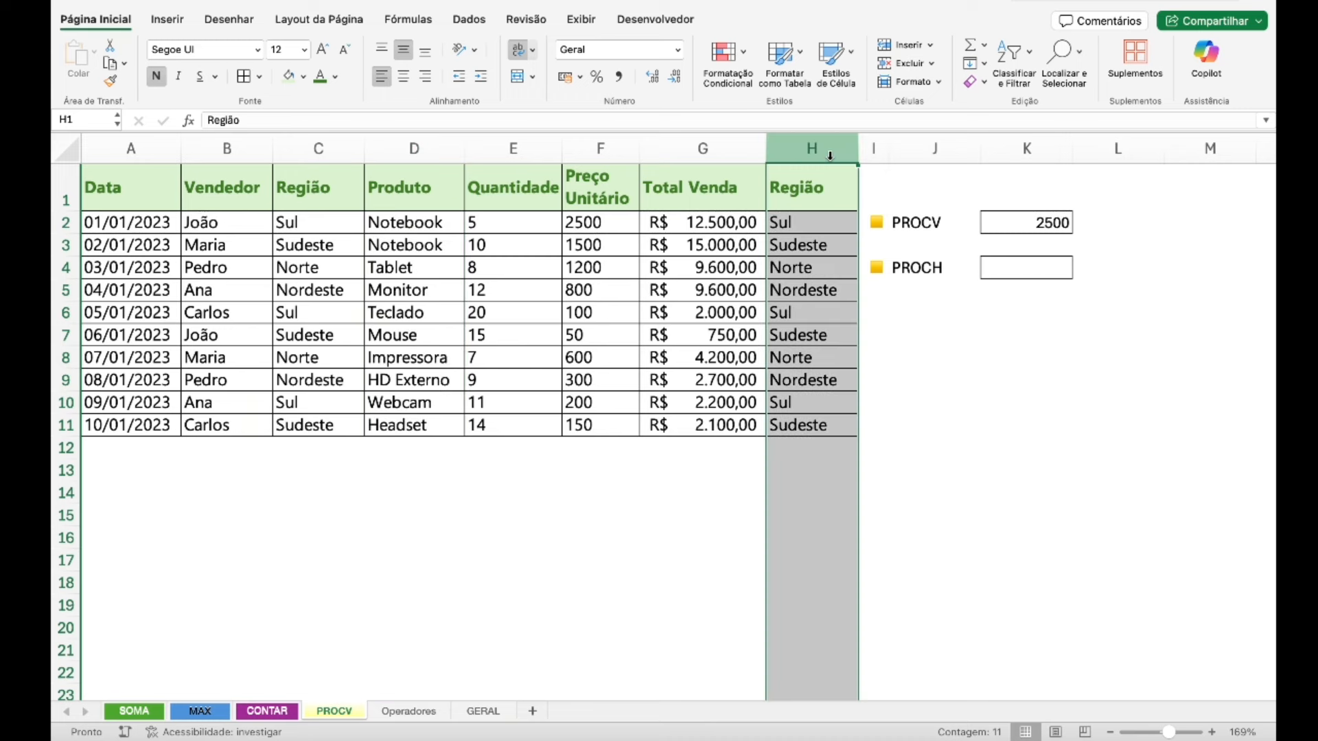
key("Delete")
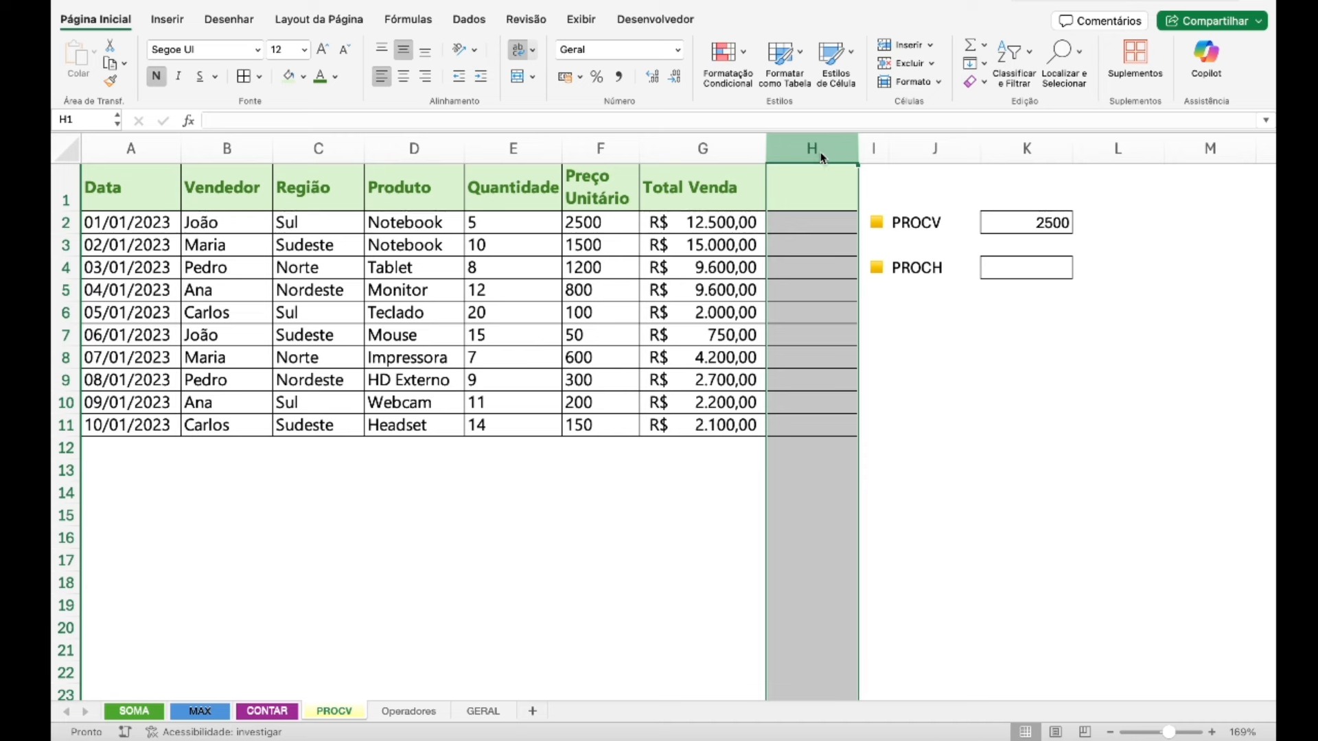
right_click(821, 158)
left_click(794, 447)
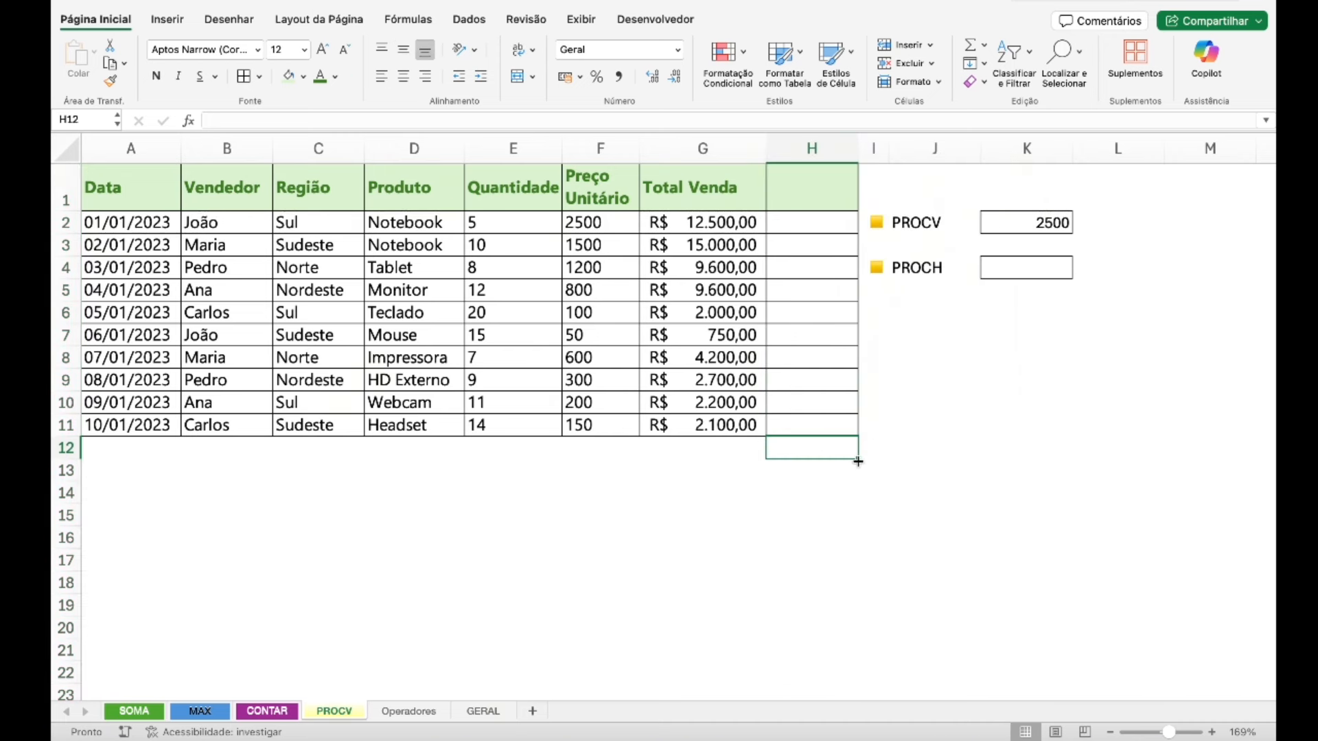
left_click_drag(858, 461, 852, 172)
left_click(826, 354)
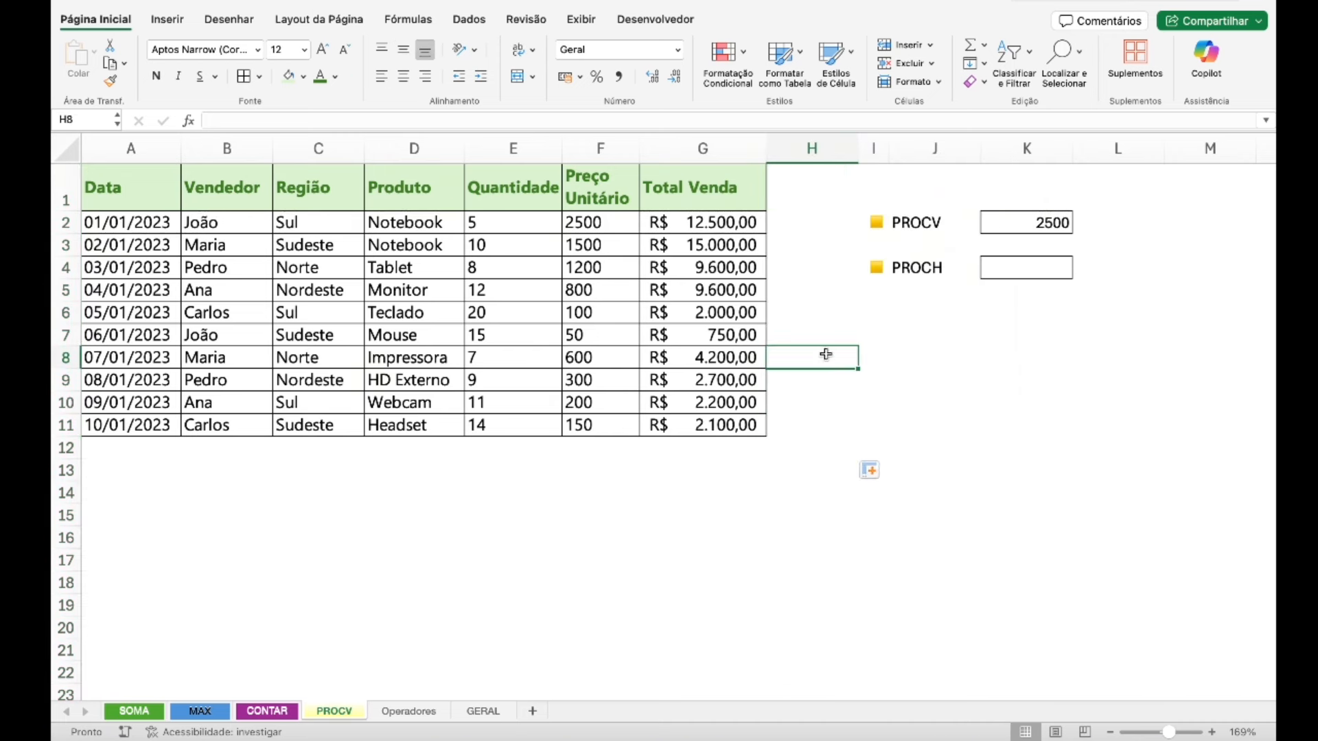
- Examine the Produto column and the rows across the table to compare vertical and horizontal lookup directions
left_click(1022, 265)
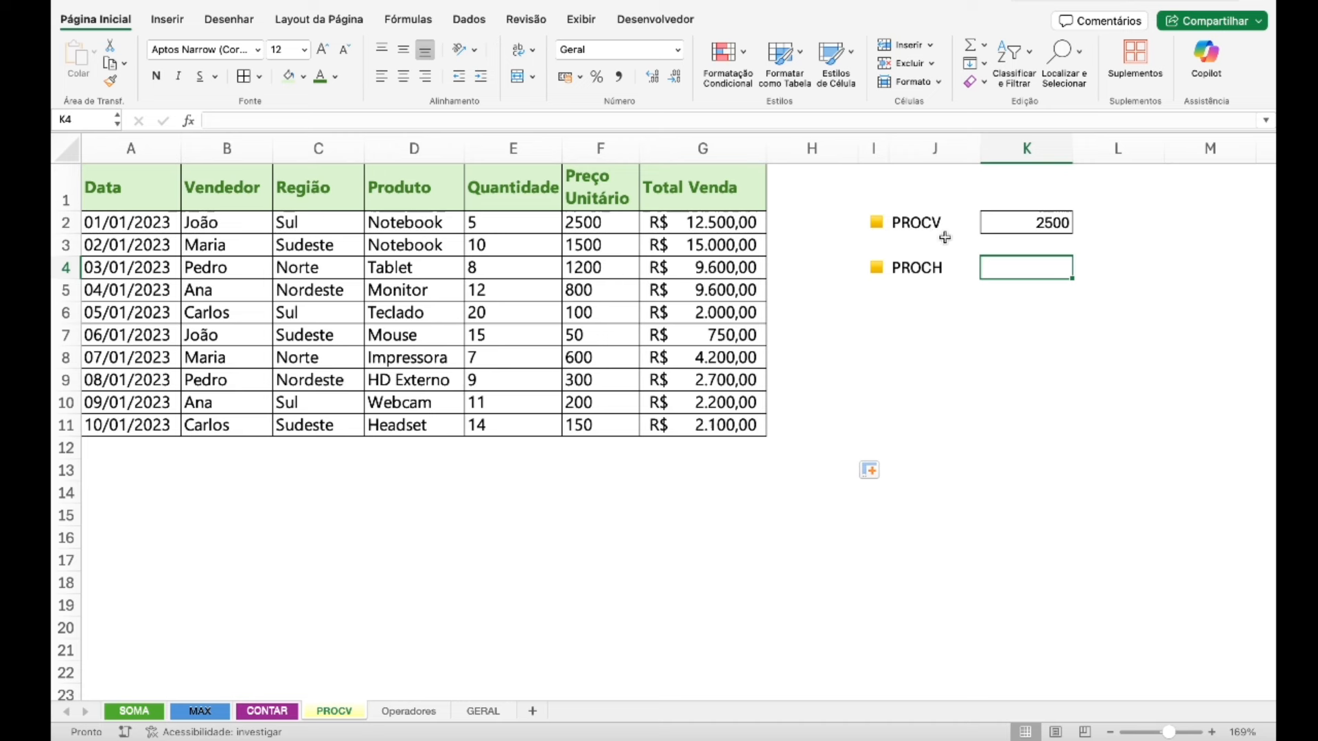
left_click(407, 219)
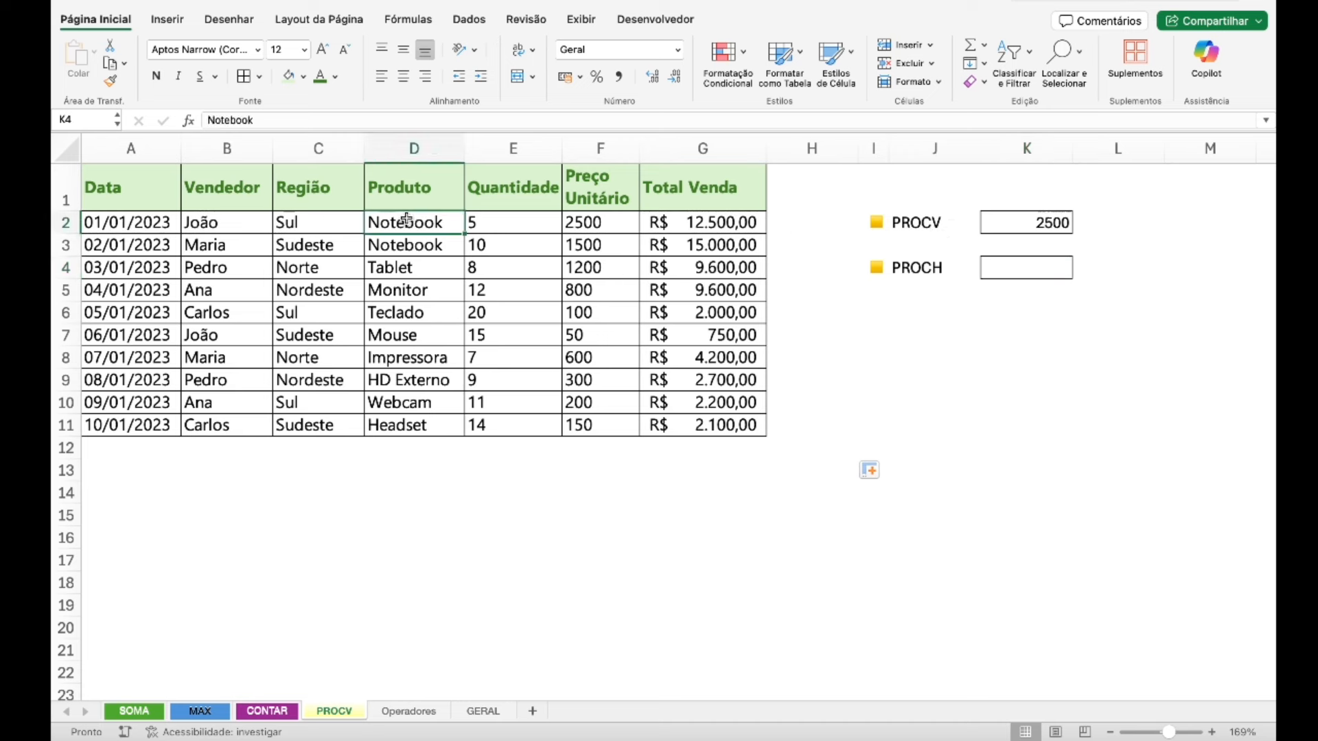
left_click_drag(407, 219, 400, 417)
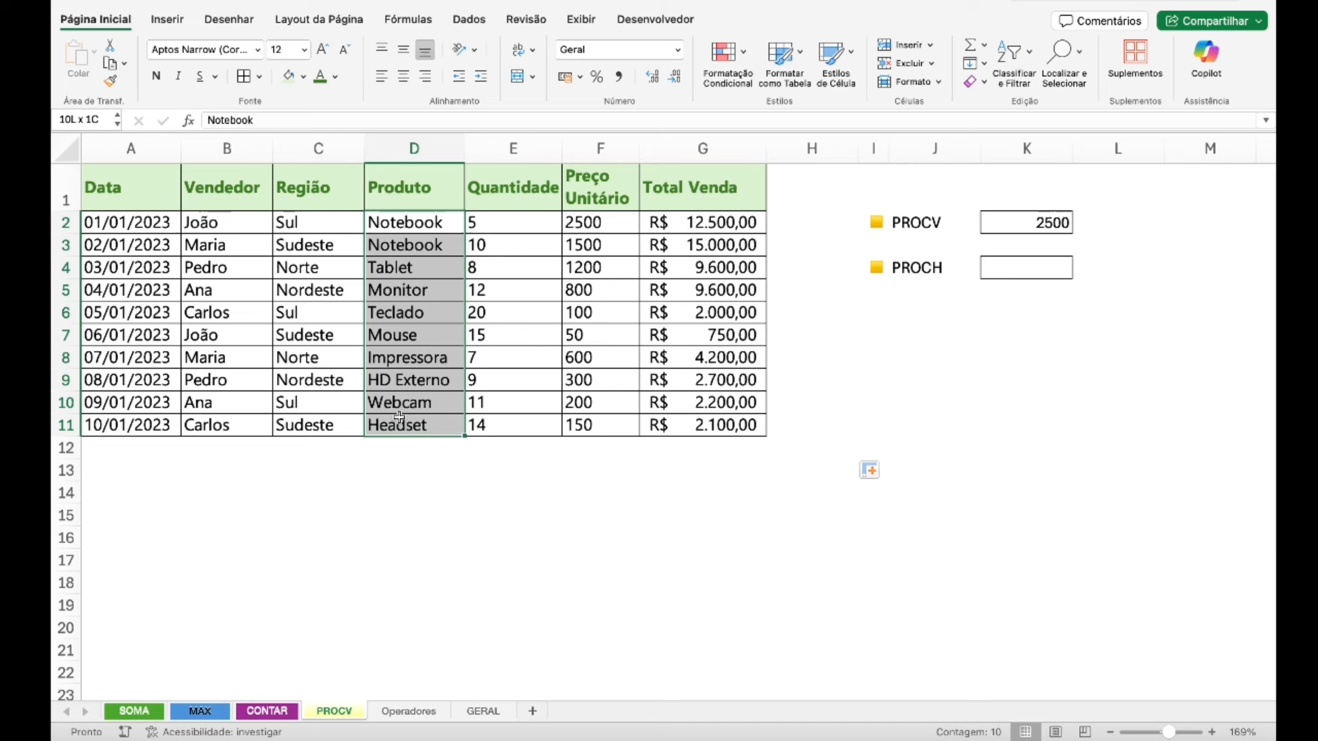
left_click_drag(399, 417, 400, 417)
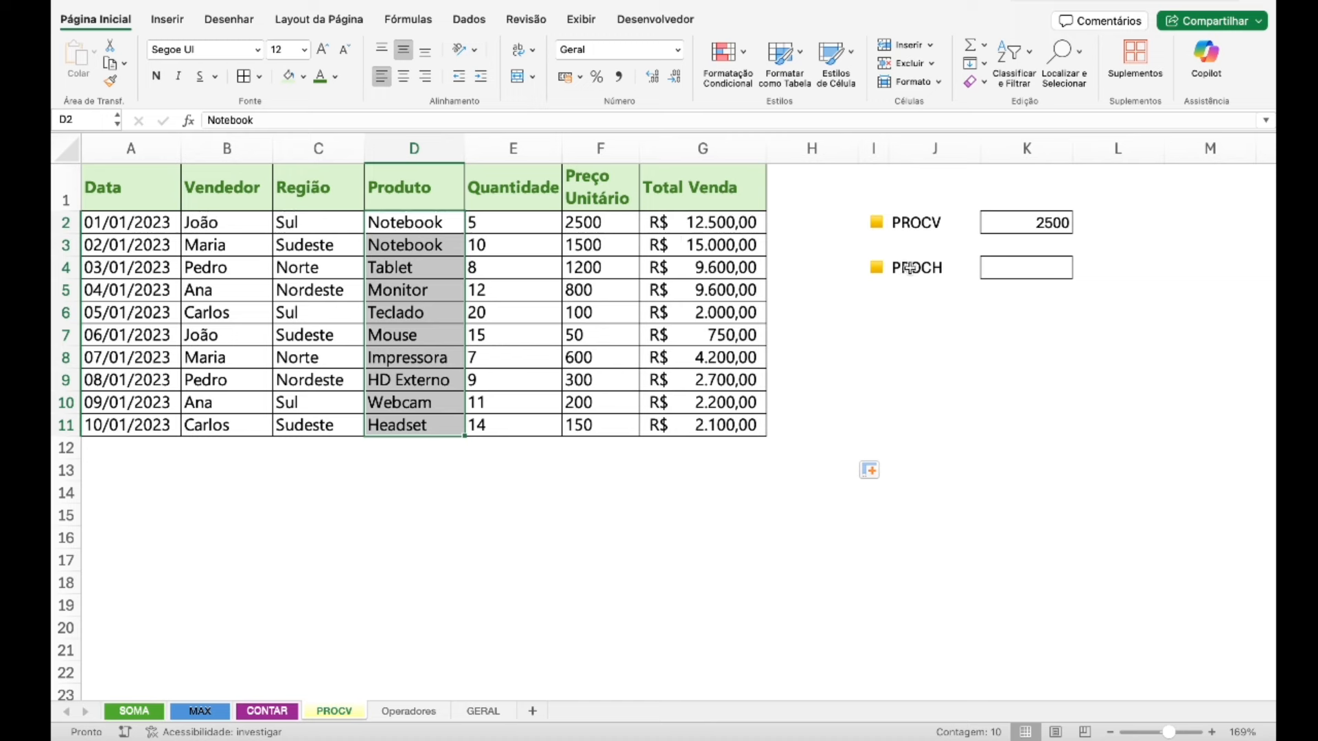
left_click_drag(289, 227, 684, 266)
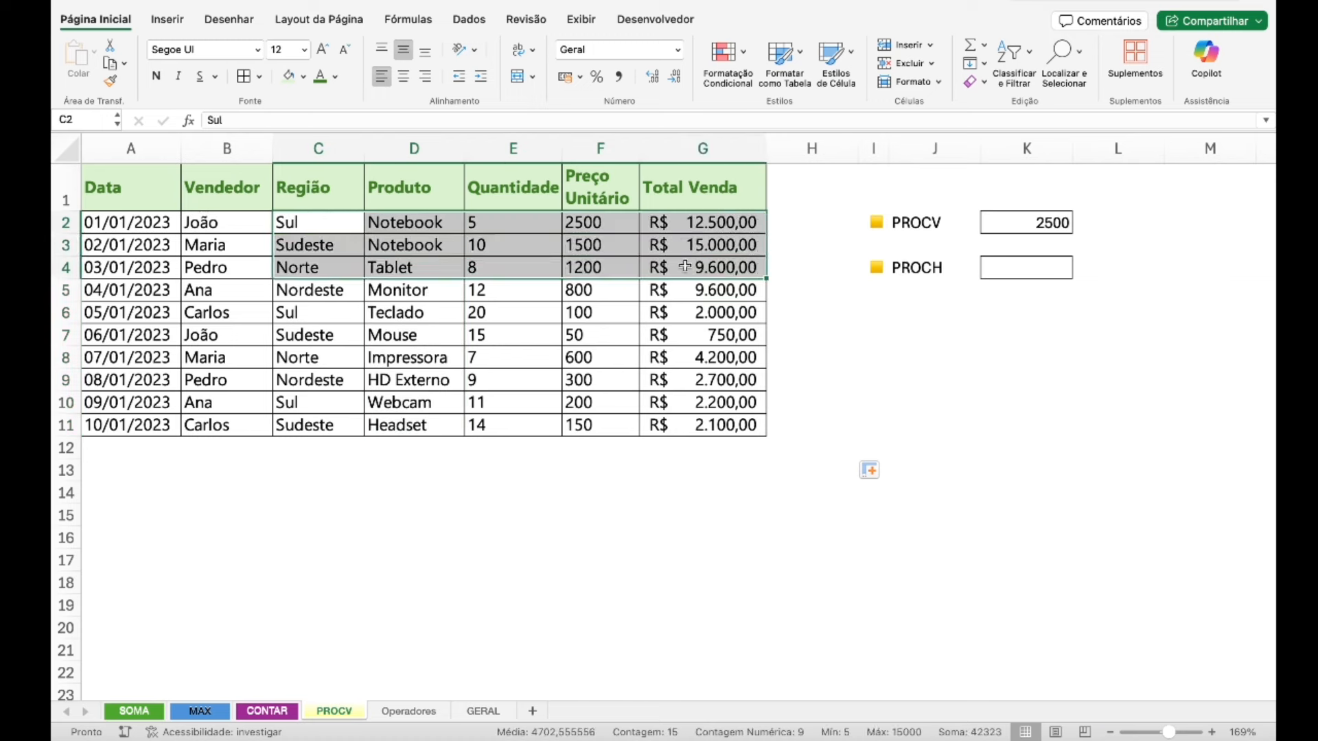
left_click(683, 291)
- Start a PROCH formula in K4 with C2 as the lookup value
left_click(1029, 271)
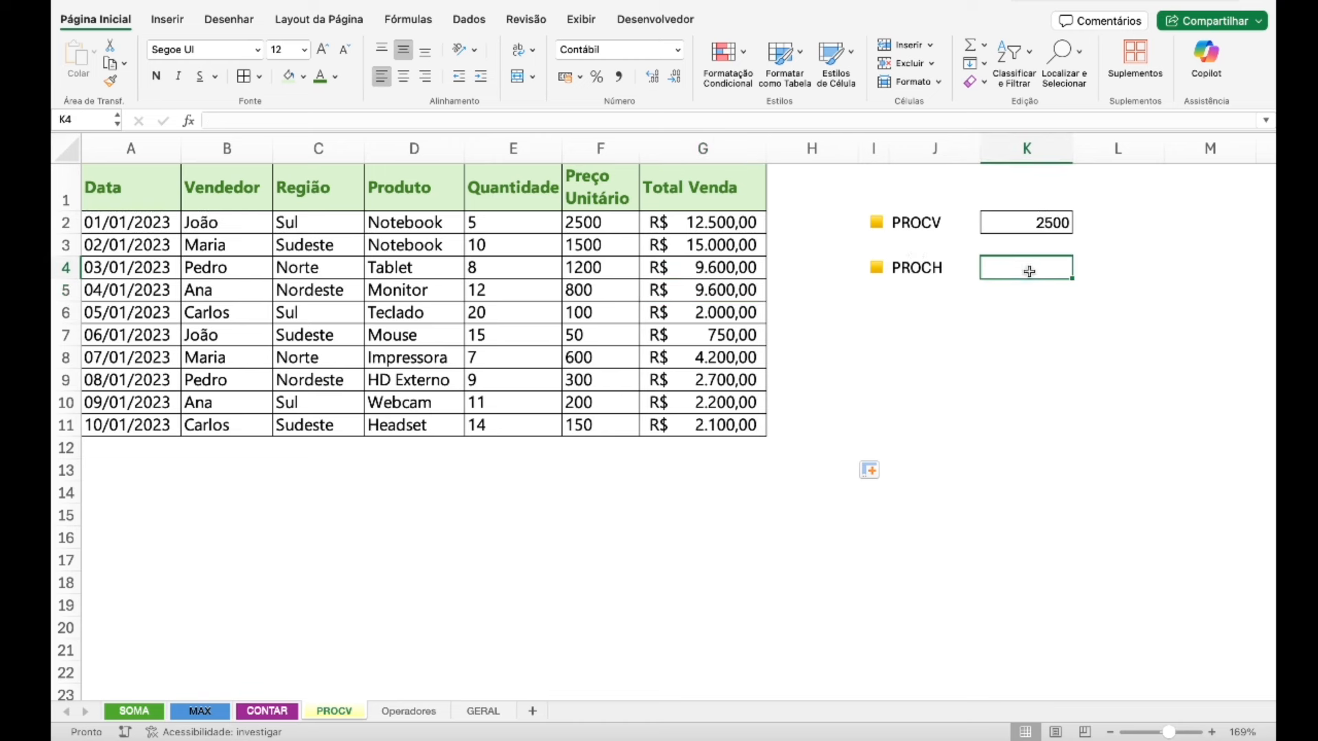
type("=")
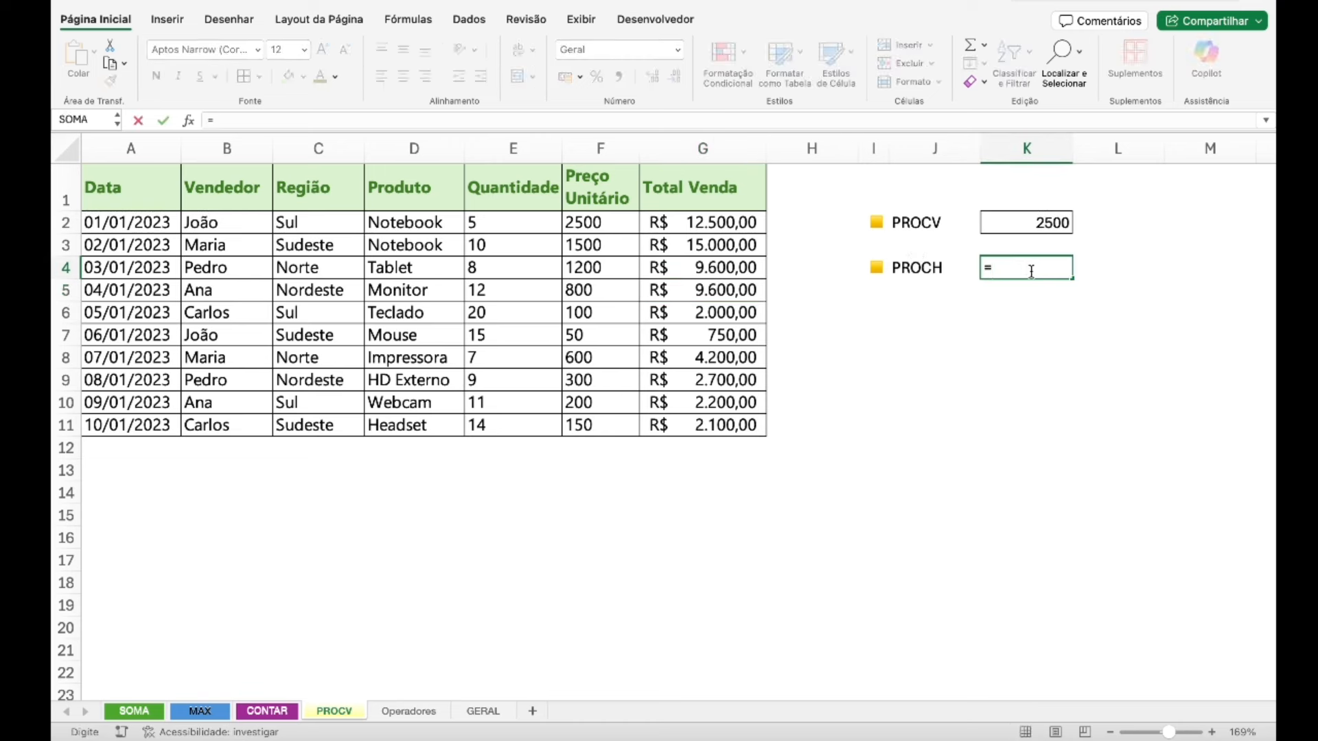
type("proc")
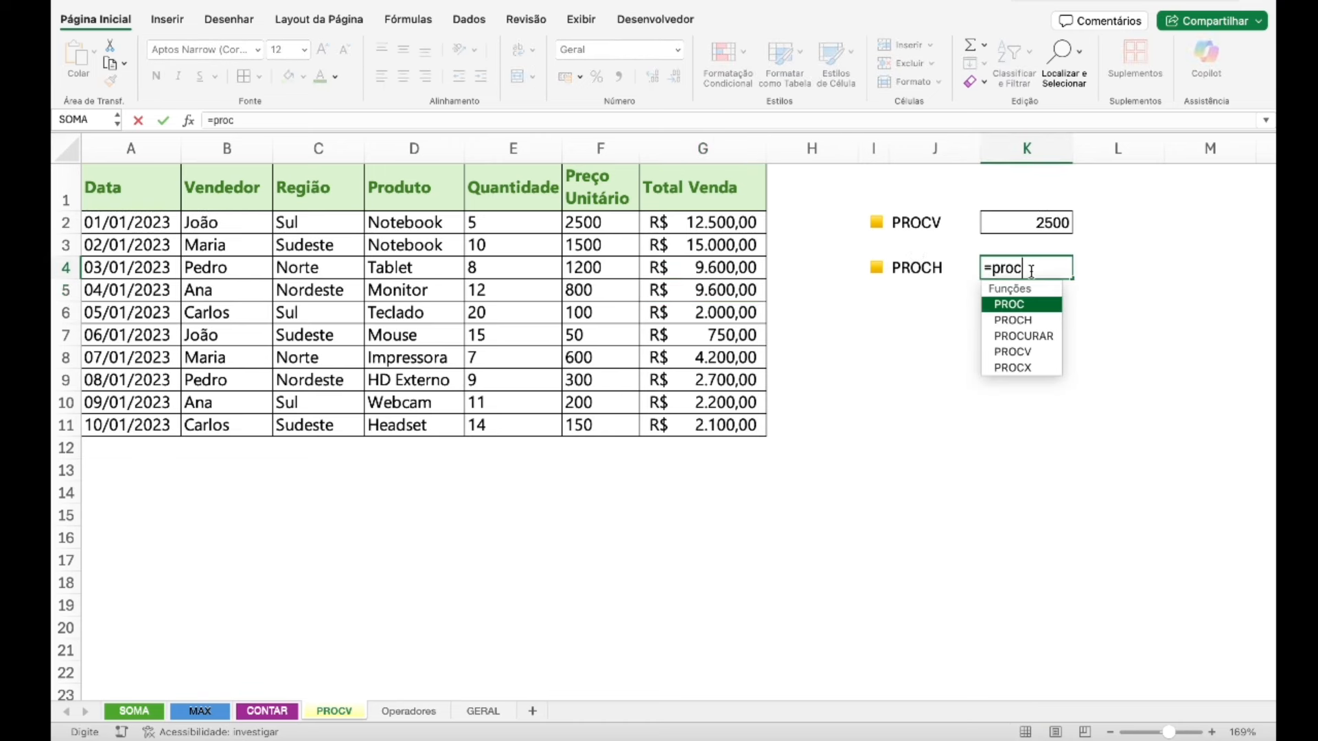
type("h")
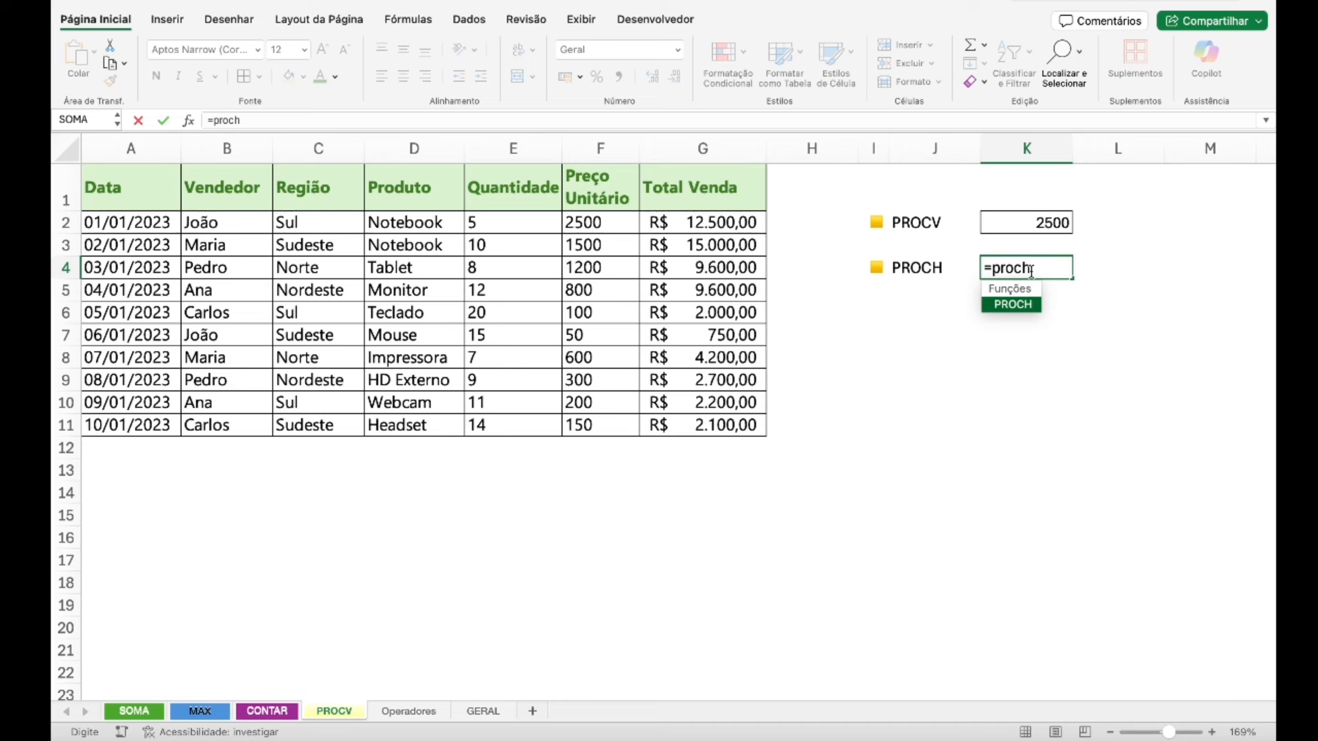
type("(")
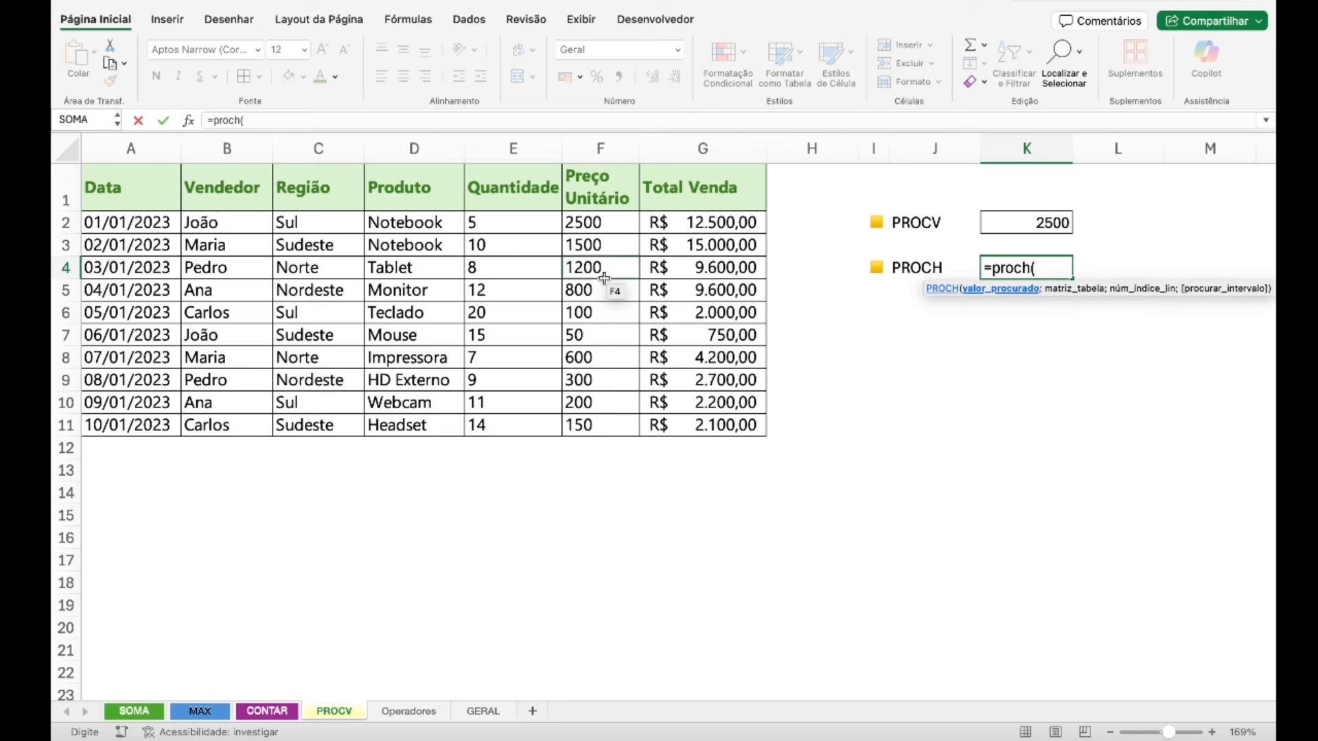
left_click(334, 228)
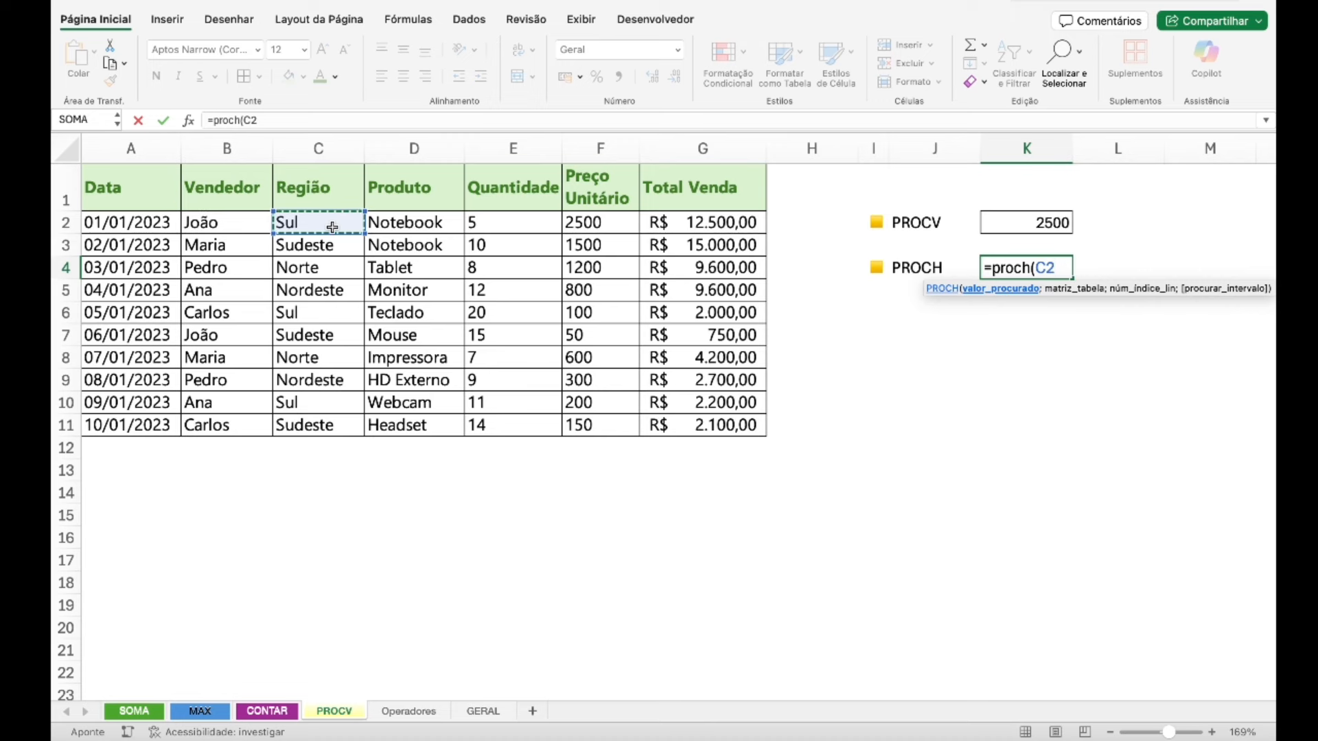
type(";")
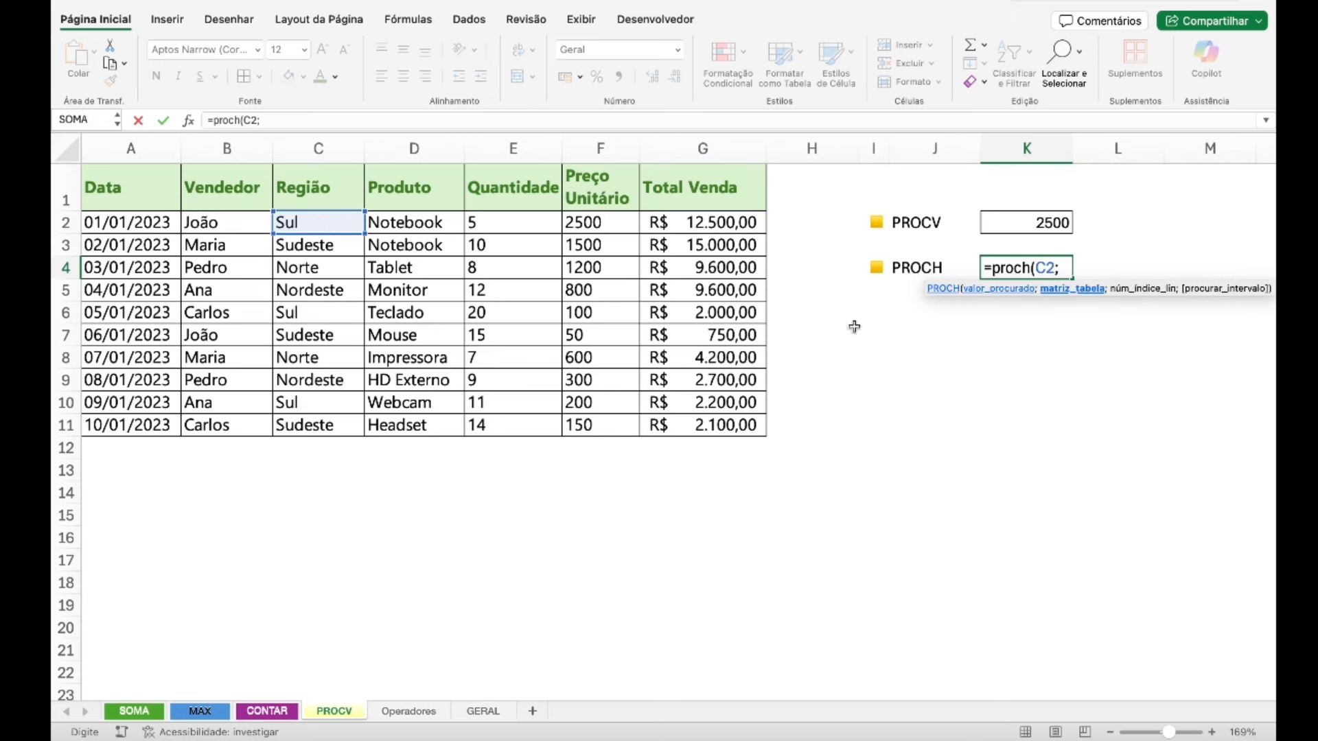
- Complete the K4 PROCH formula with table range C2:G11, row index 6 and exact match FALSO
left_click_drag(317, 223, 695, 430)
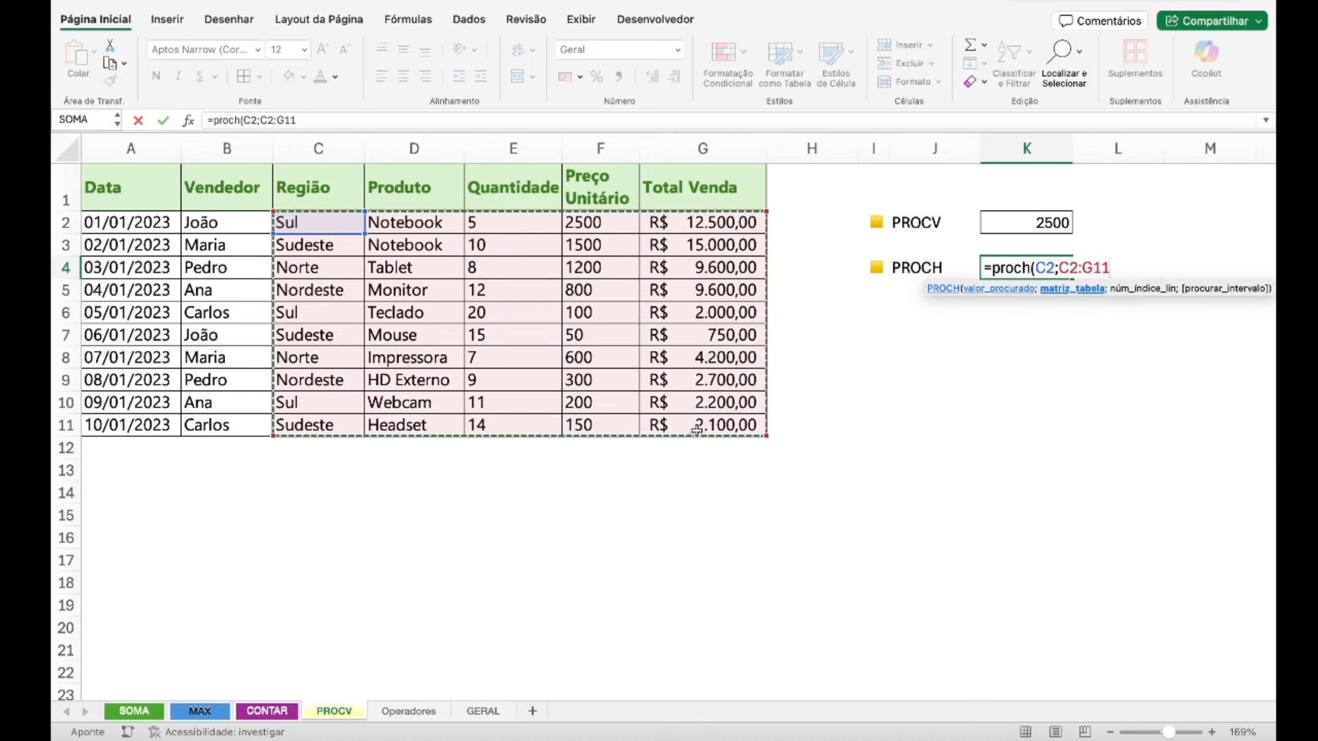
type(";")
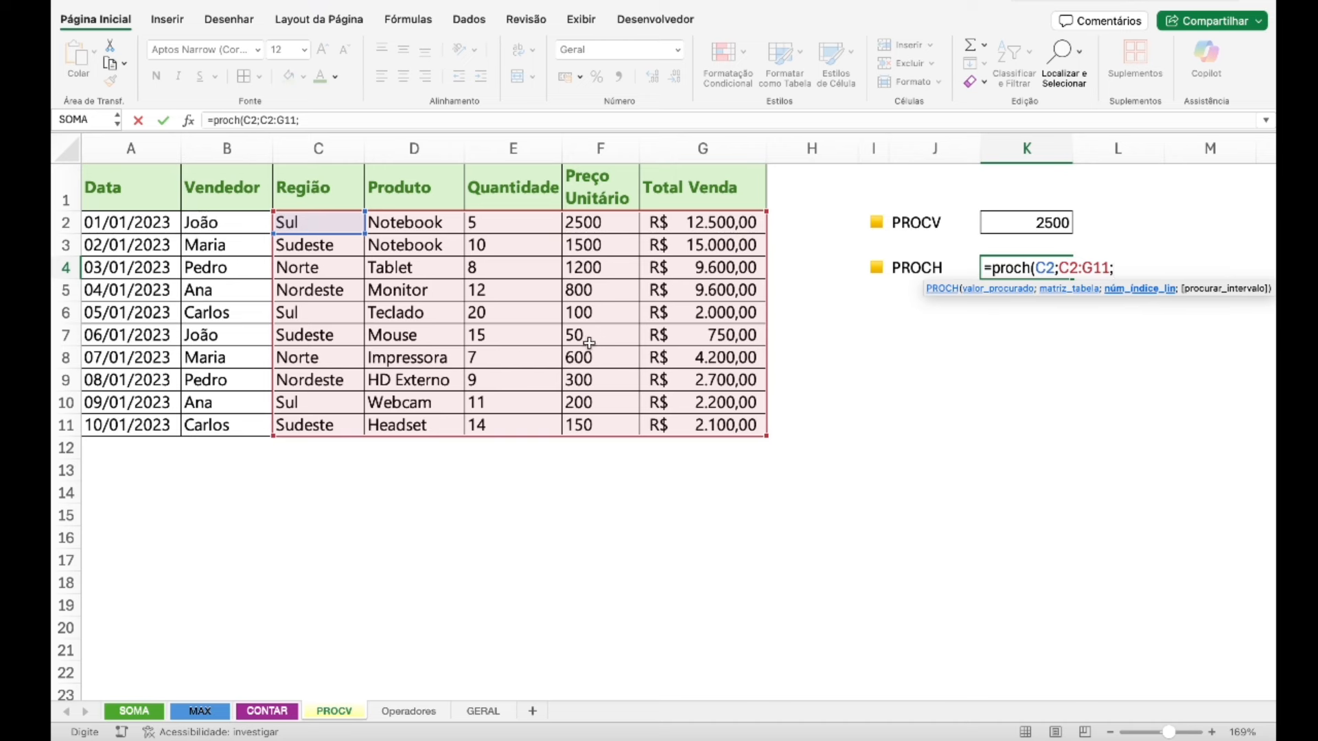
type("6;")
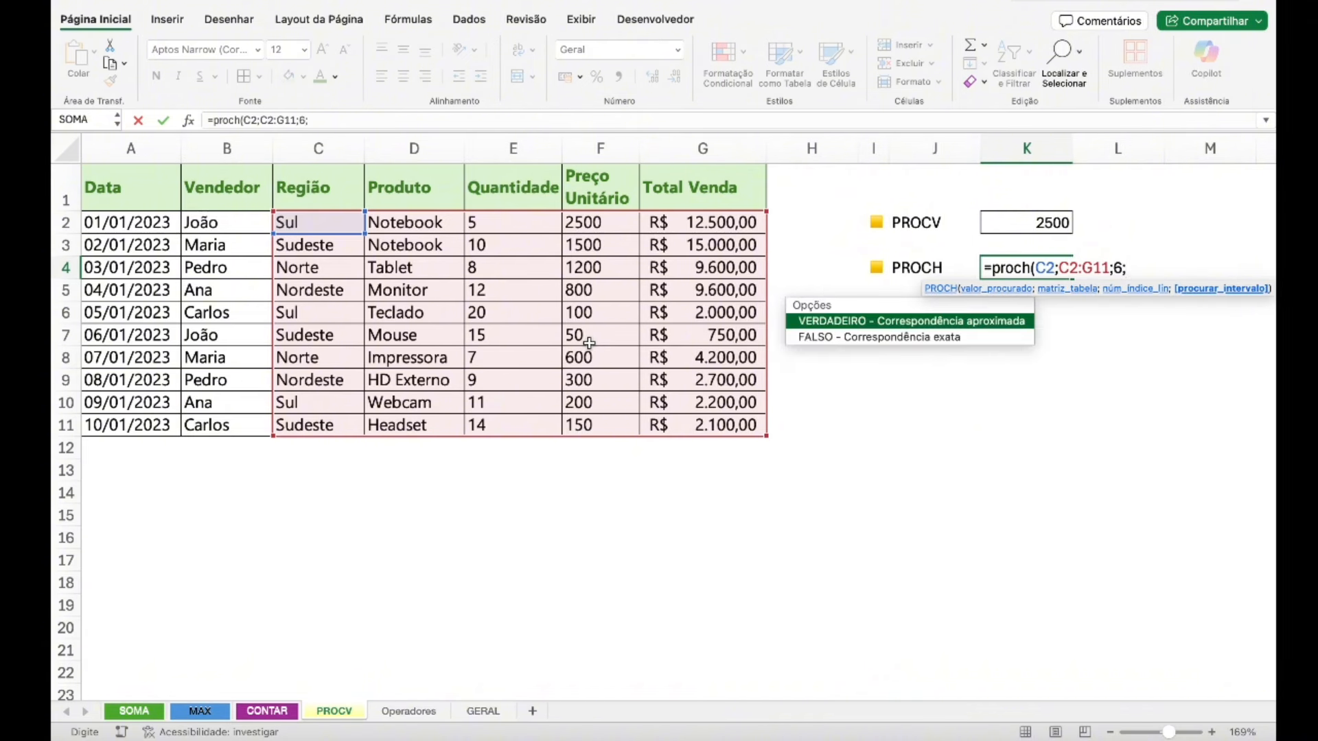
left_click(831, 340)
double_click(830, 340)
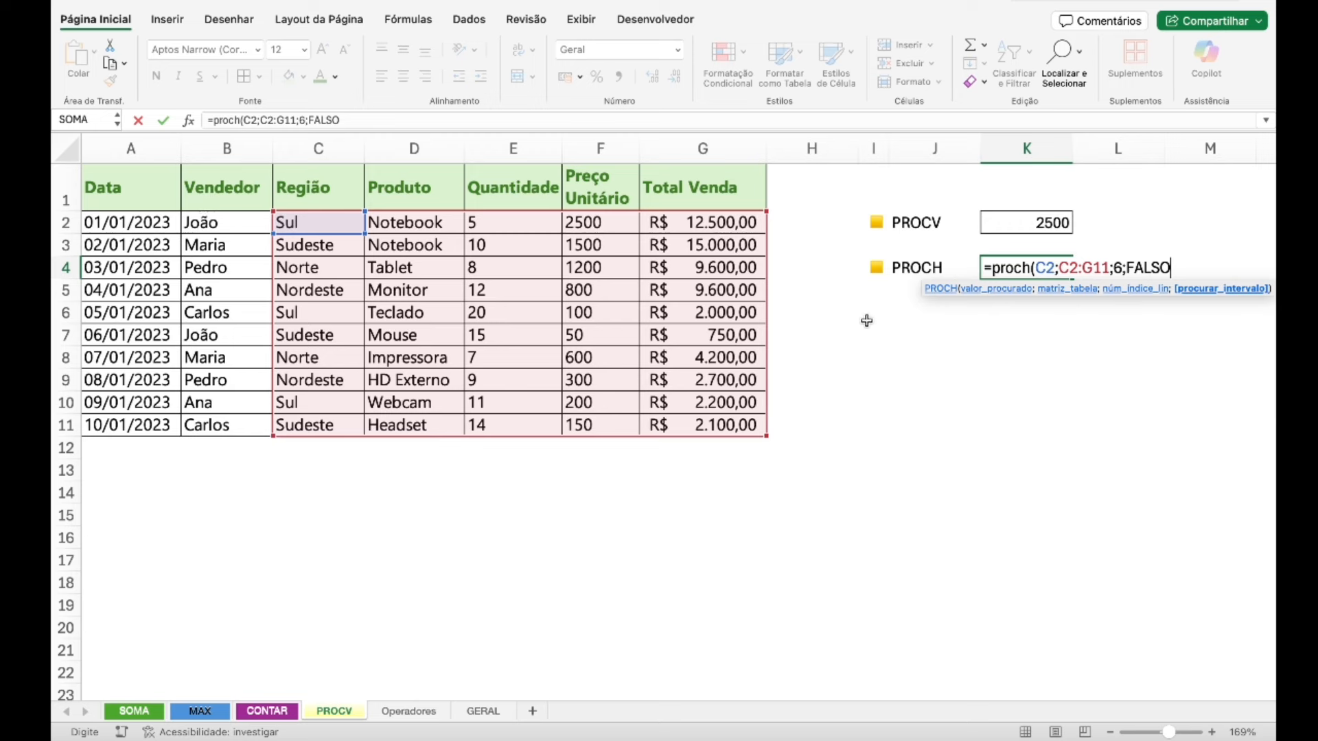
type(")")
key("Return")
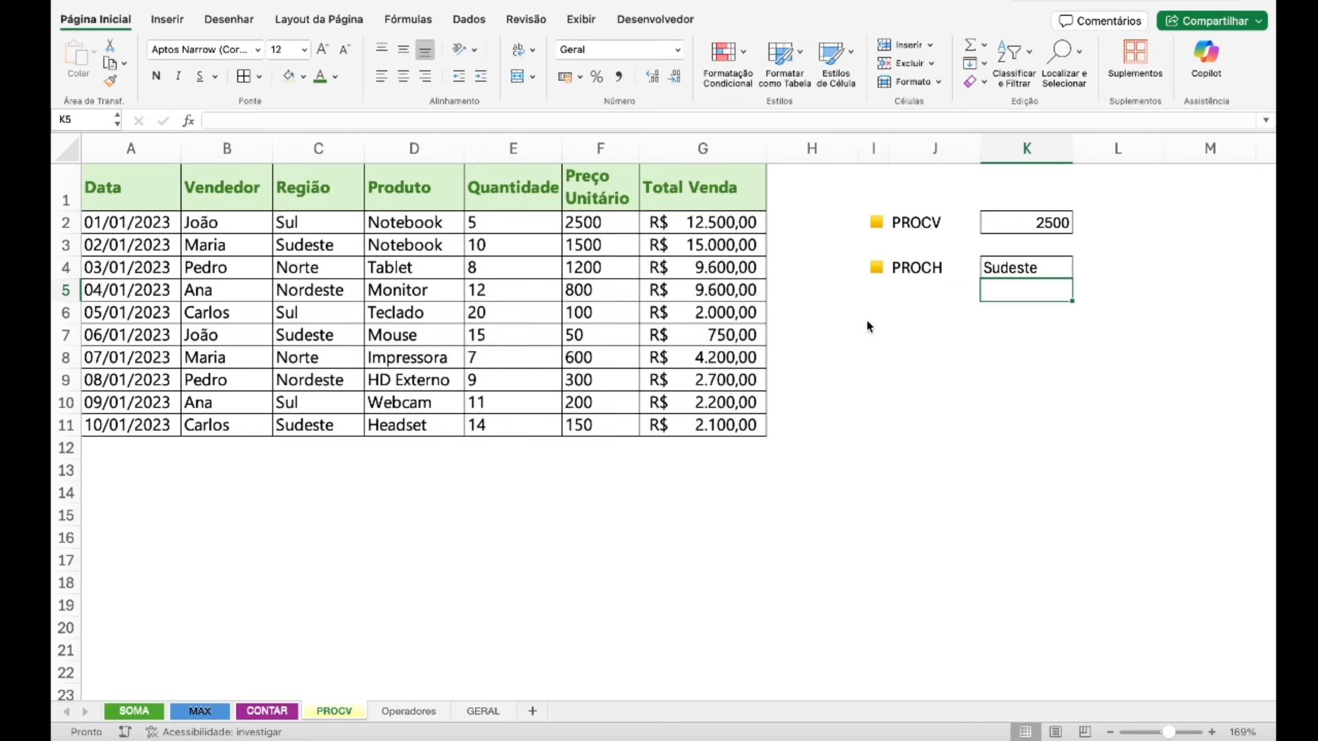
- Check the Região cells used by the K4 lookup and replace the region in C7 with 20000
left_click(308, 331)
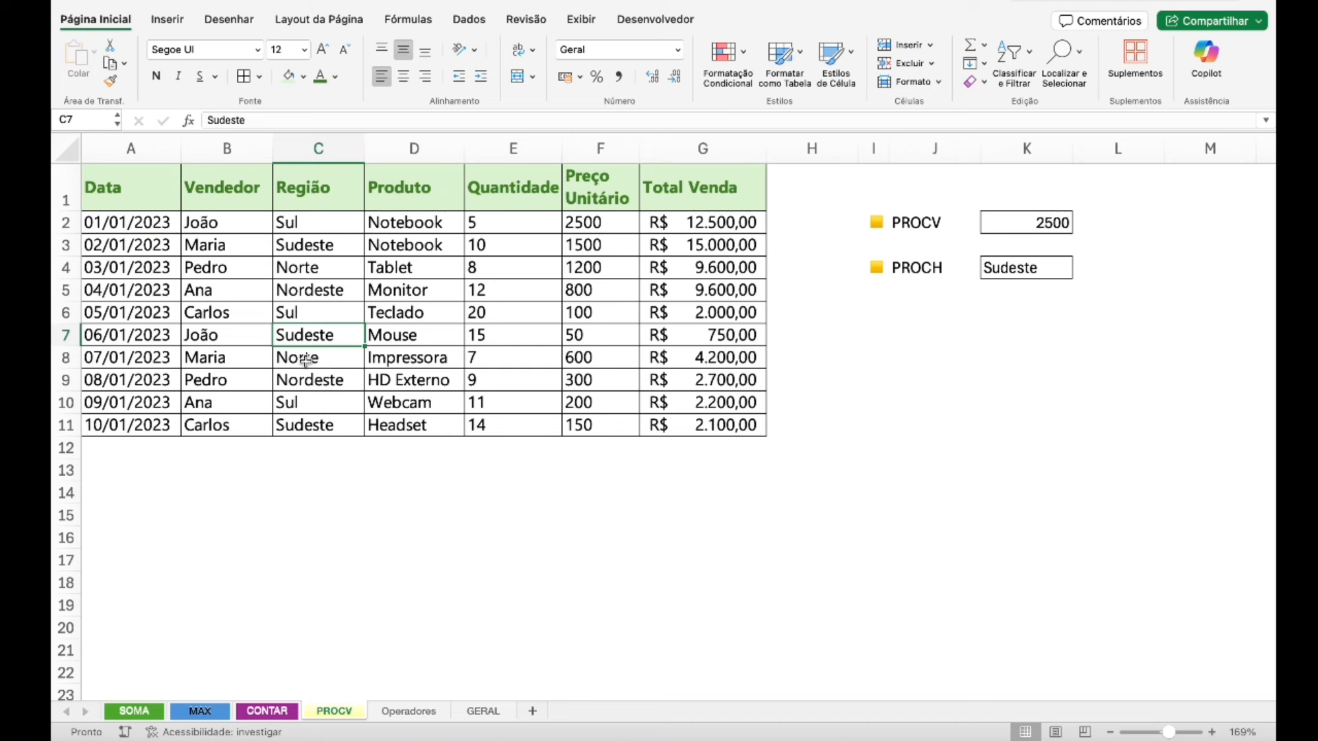
left_click(305, 227)
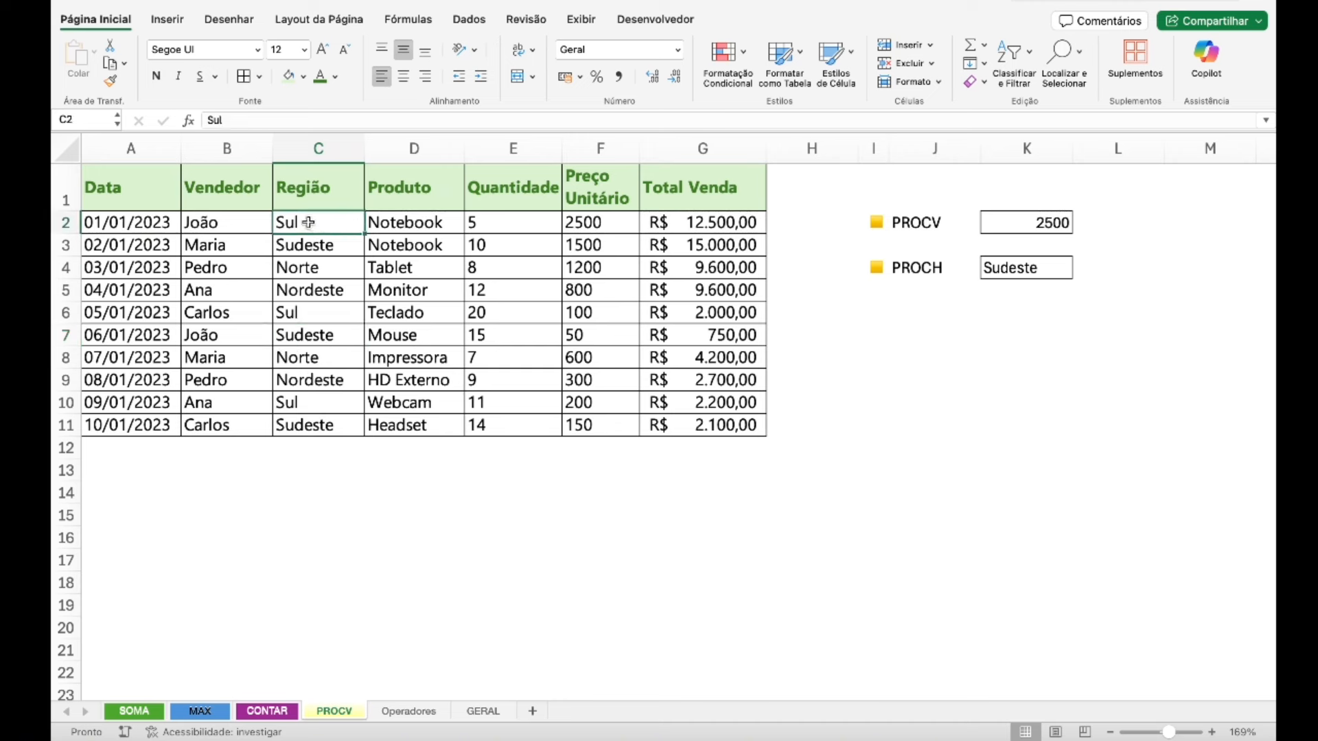
left_click(305, 242)
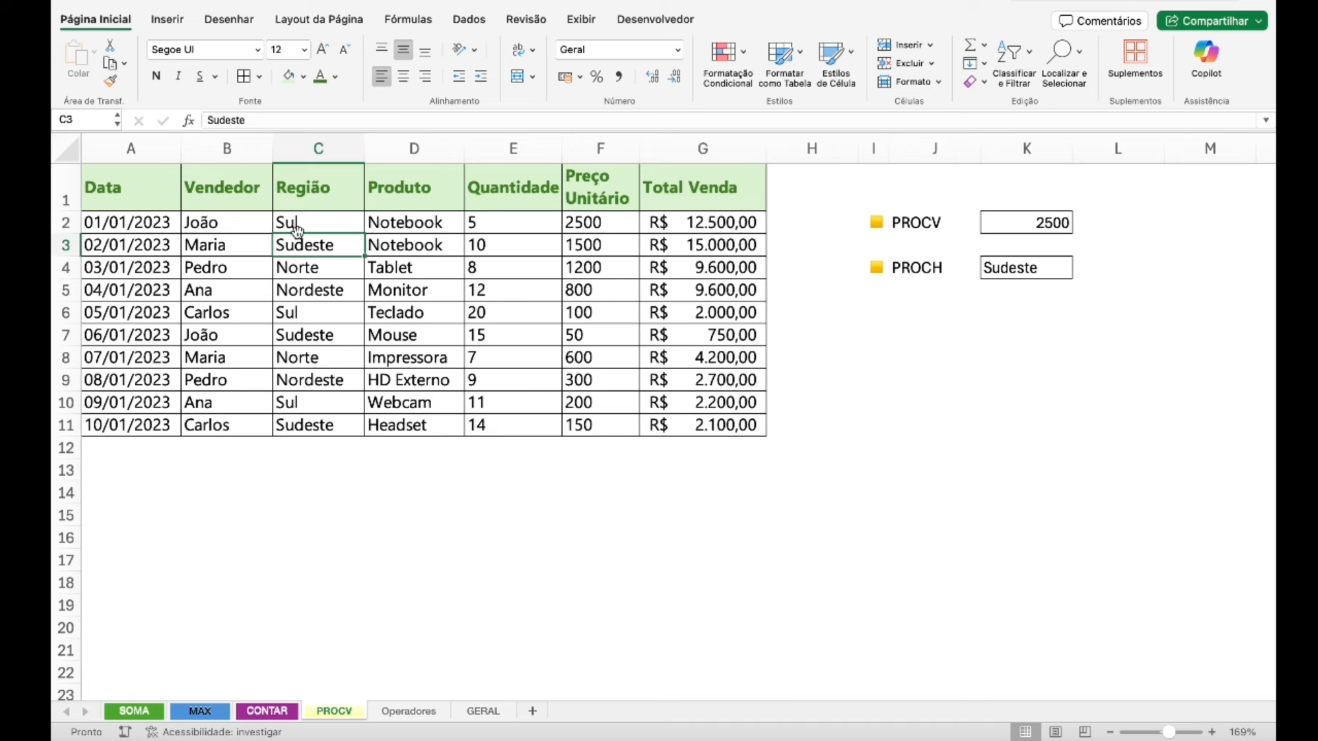
left_click(329, 335)
type("20000")
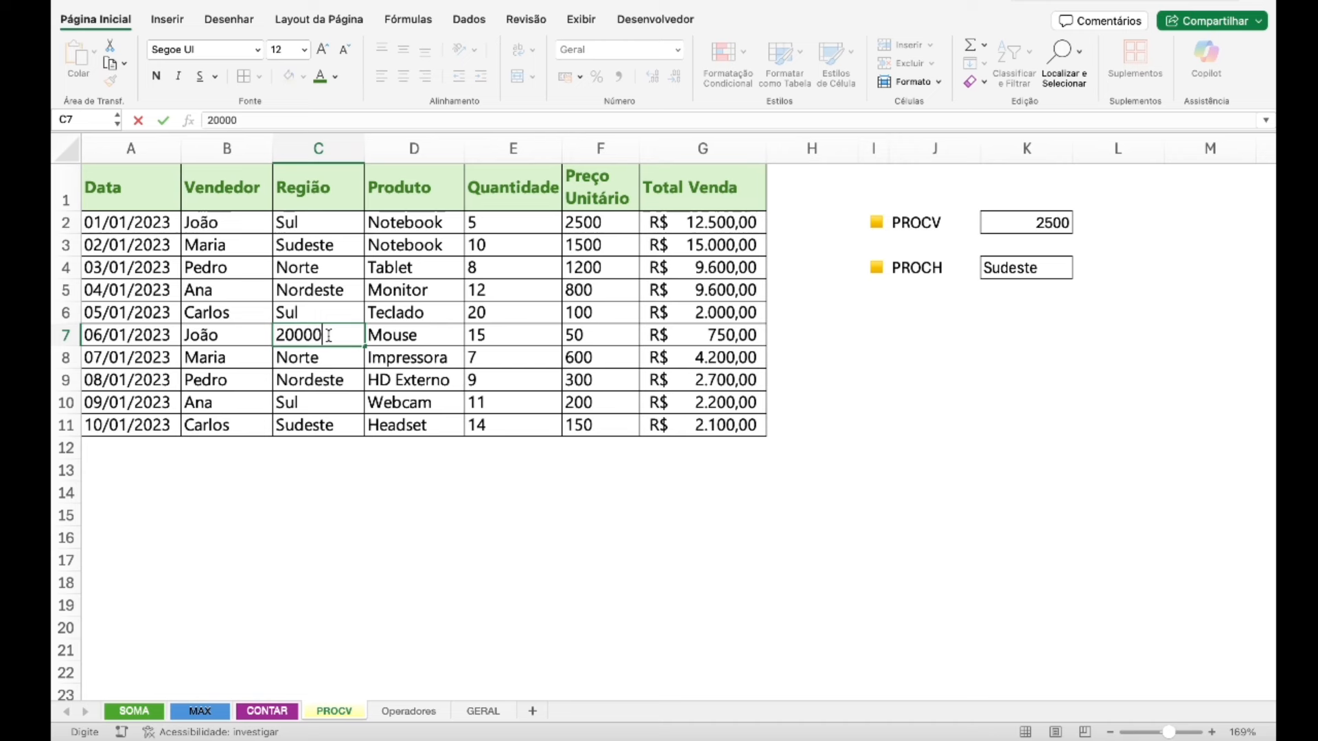
key("Return")
left_click(329, 340)
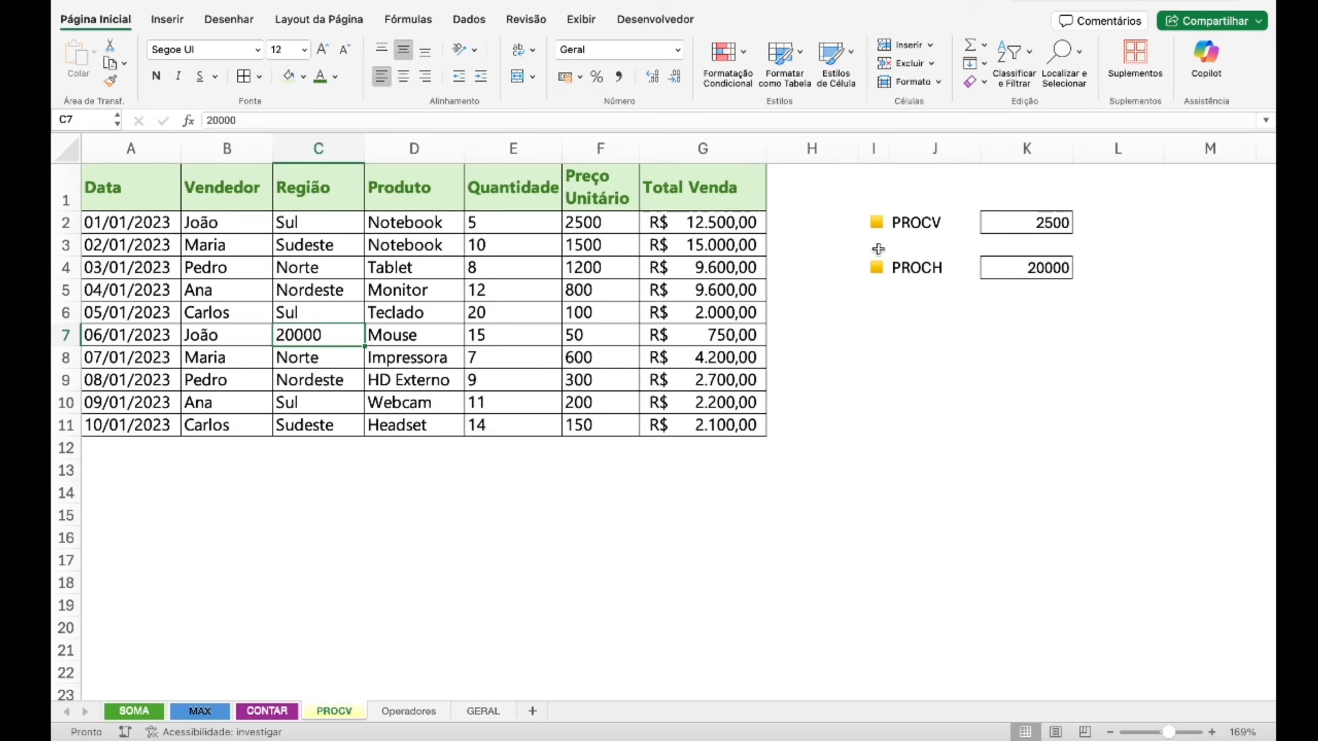
- Change the lookup value of the K4 PROCH formula from the region cell to D2
left_click(995, 265)
left_click(271, 119)
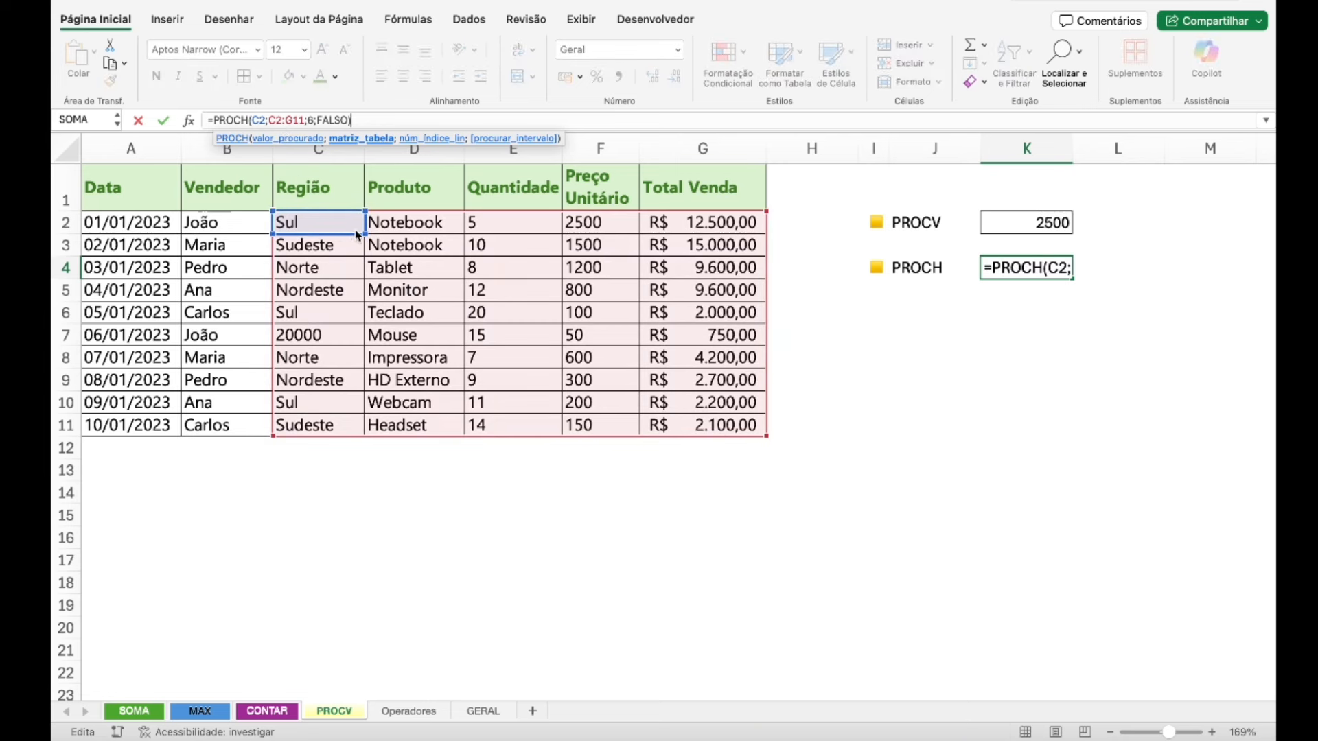
left_click(382, 226)
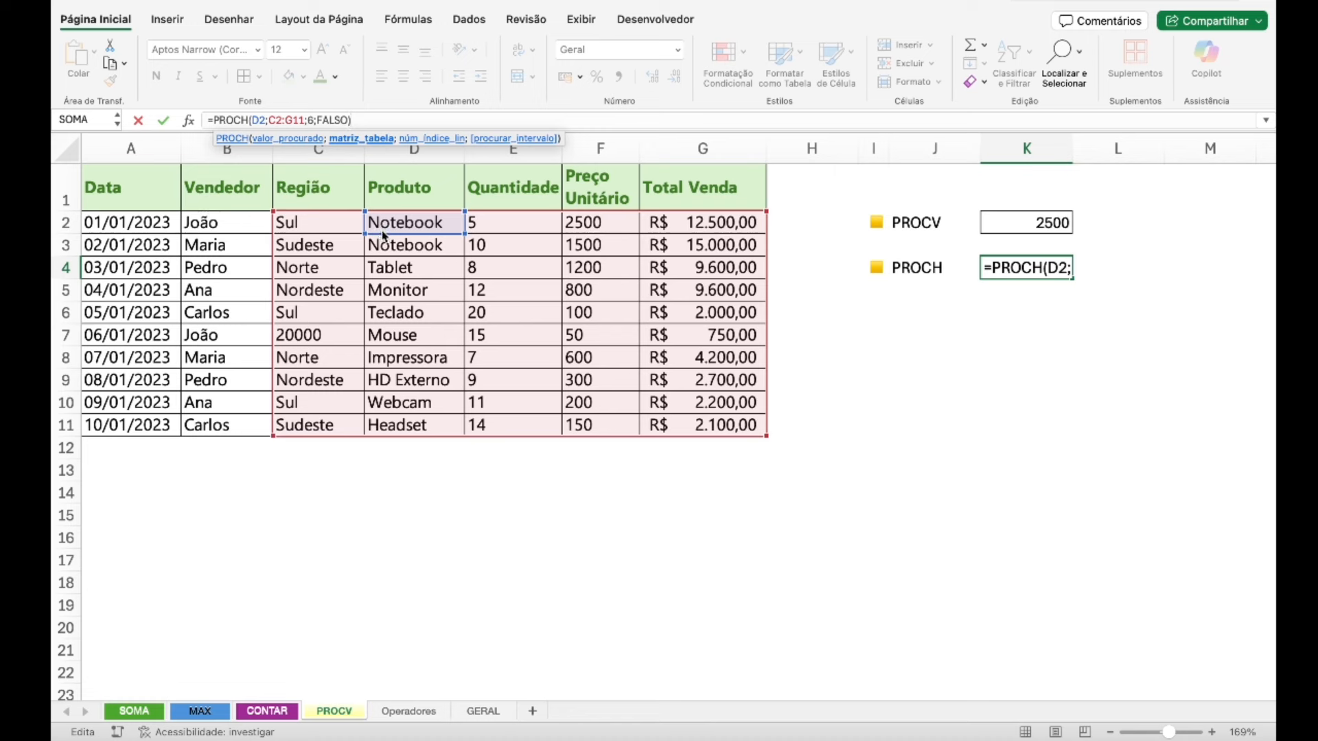
key("Return")
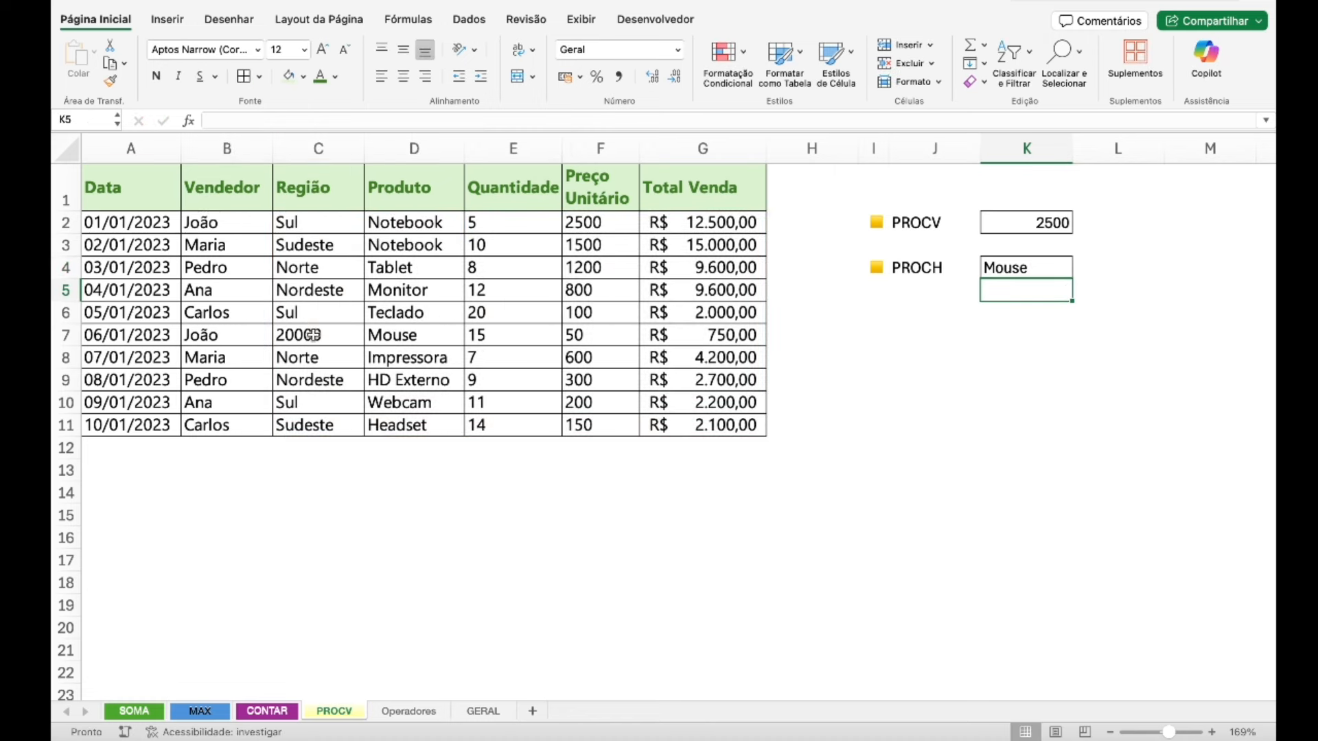
- Compare the K4 PROCH formula and its result with the entries in C7 and D7
left_click_drag(302, 335, 387, 334)
left_click(387, 334)
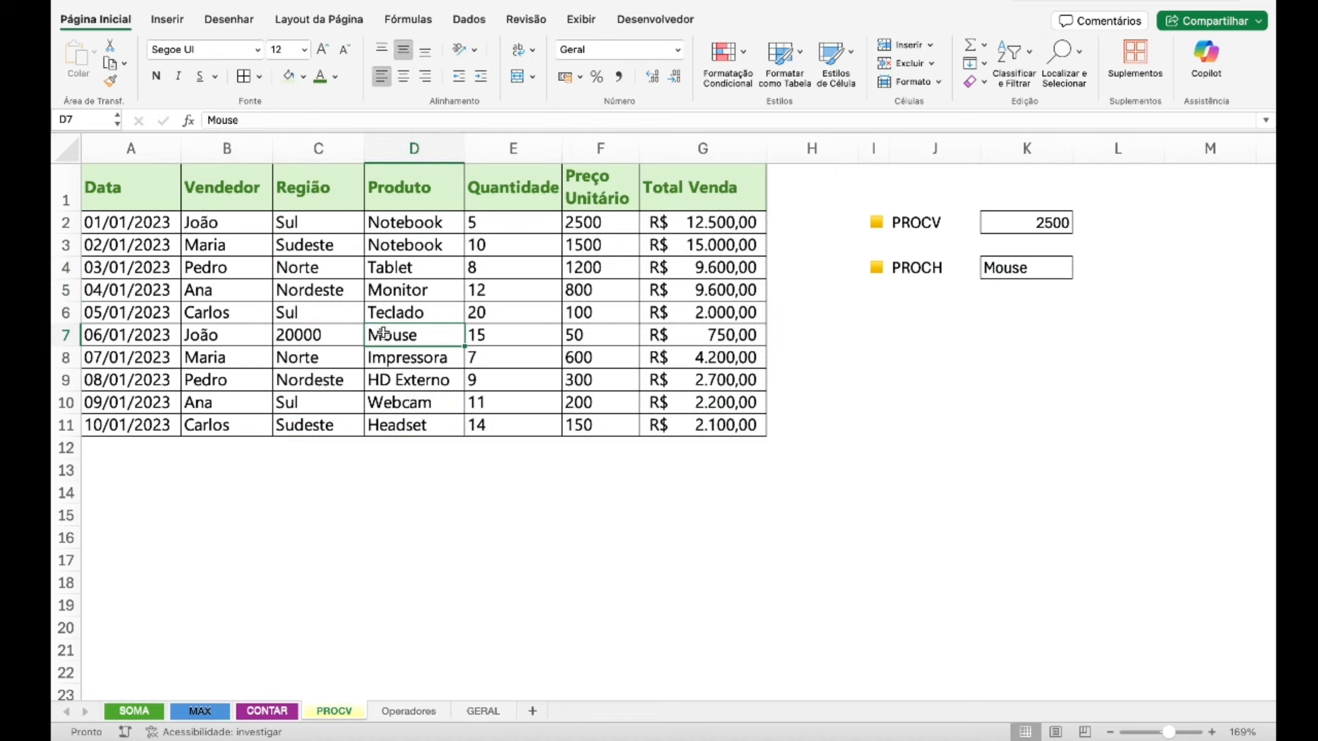
left_click(332, 328)
left_click(392, 334)
left_click(993, 274)
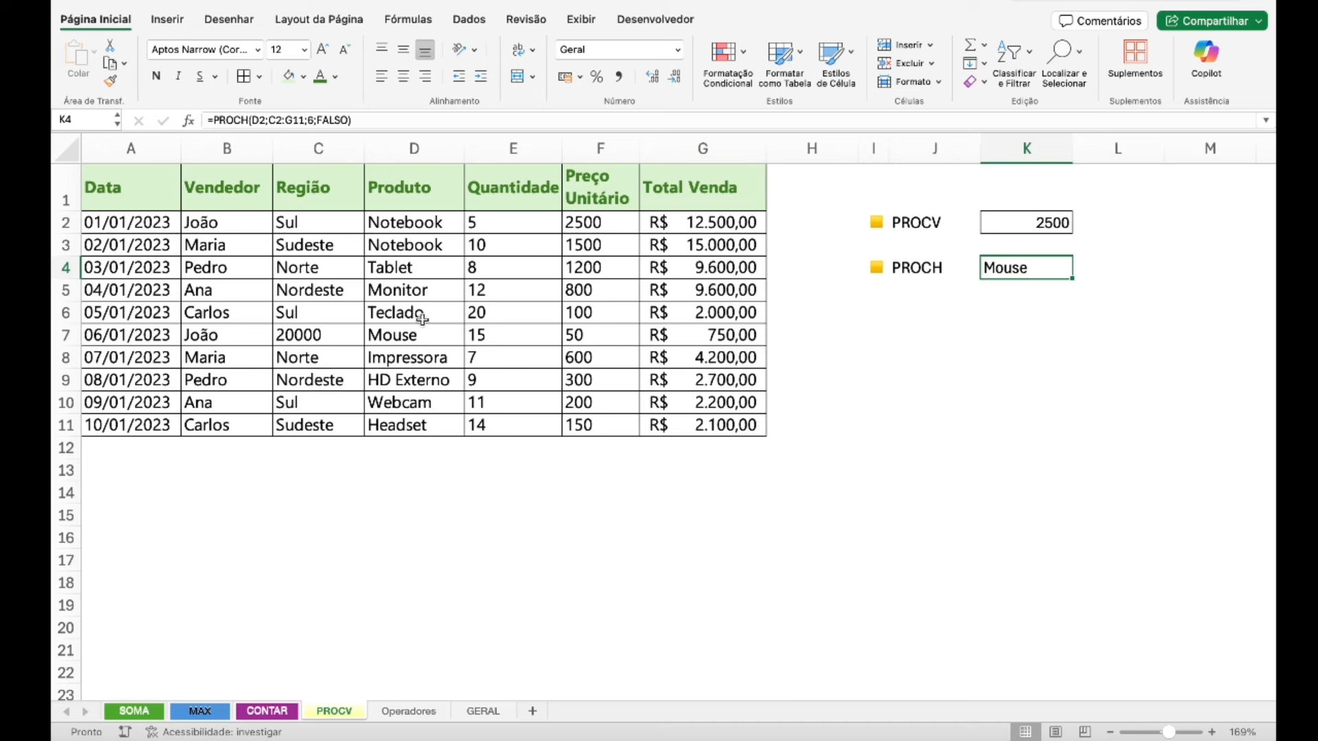
left_click(338, 337)
left_click(420, 331)
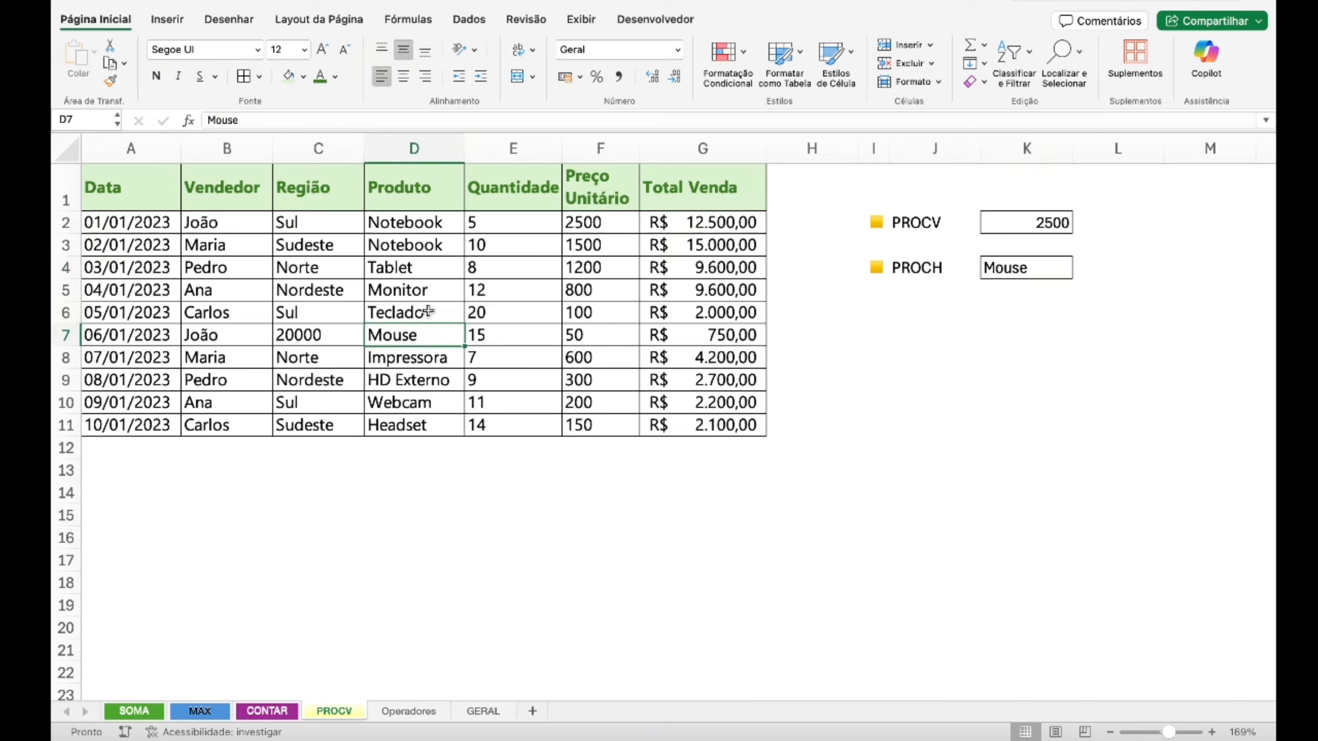
left_click(321, 318)
- Undo the recent edits and redo them up to the 20000 entry in C7, keeping C2 as K4's lookup value
key("super+z")
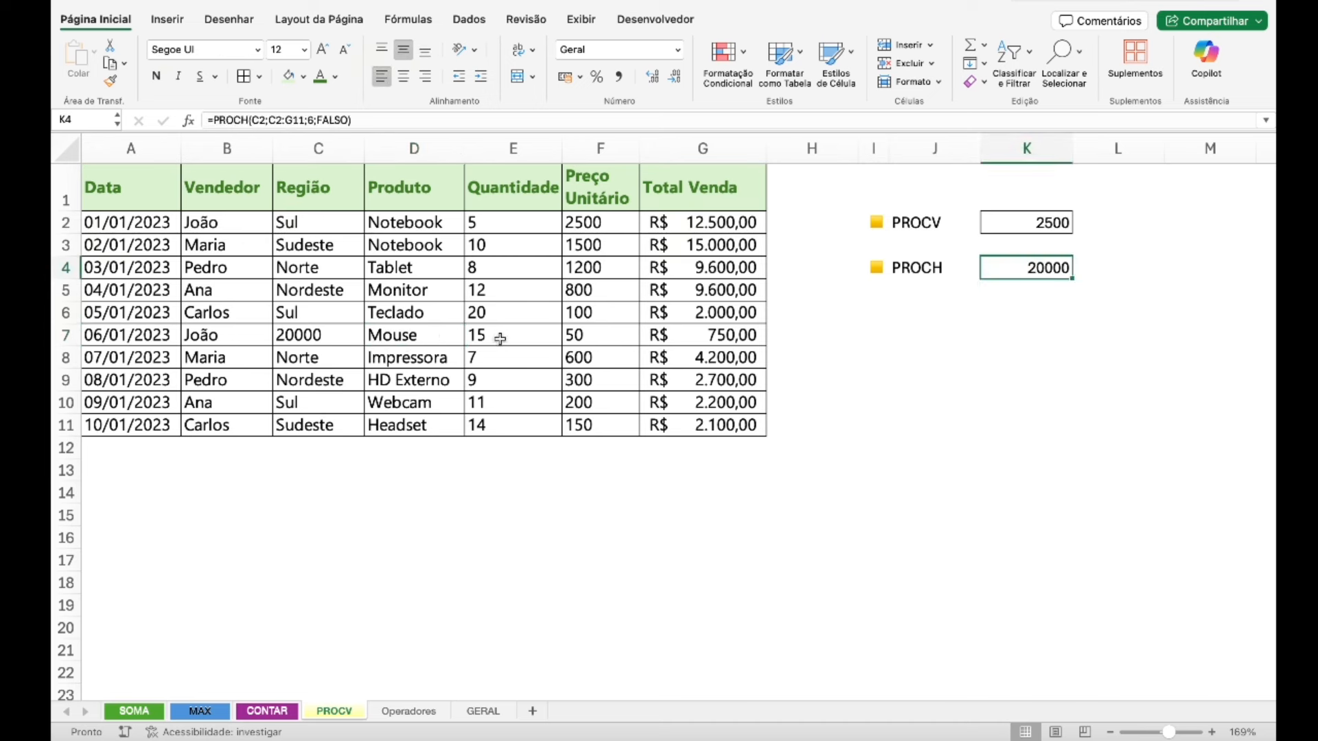
key("super+z")
left_click(1015, 294)
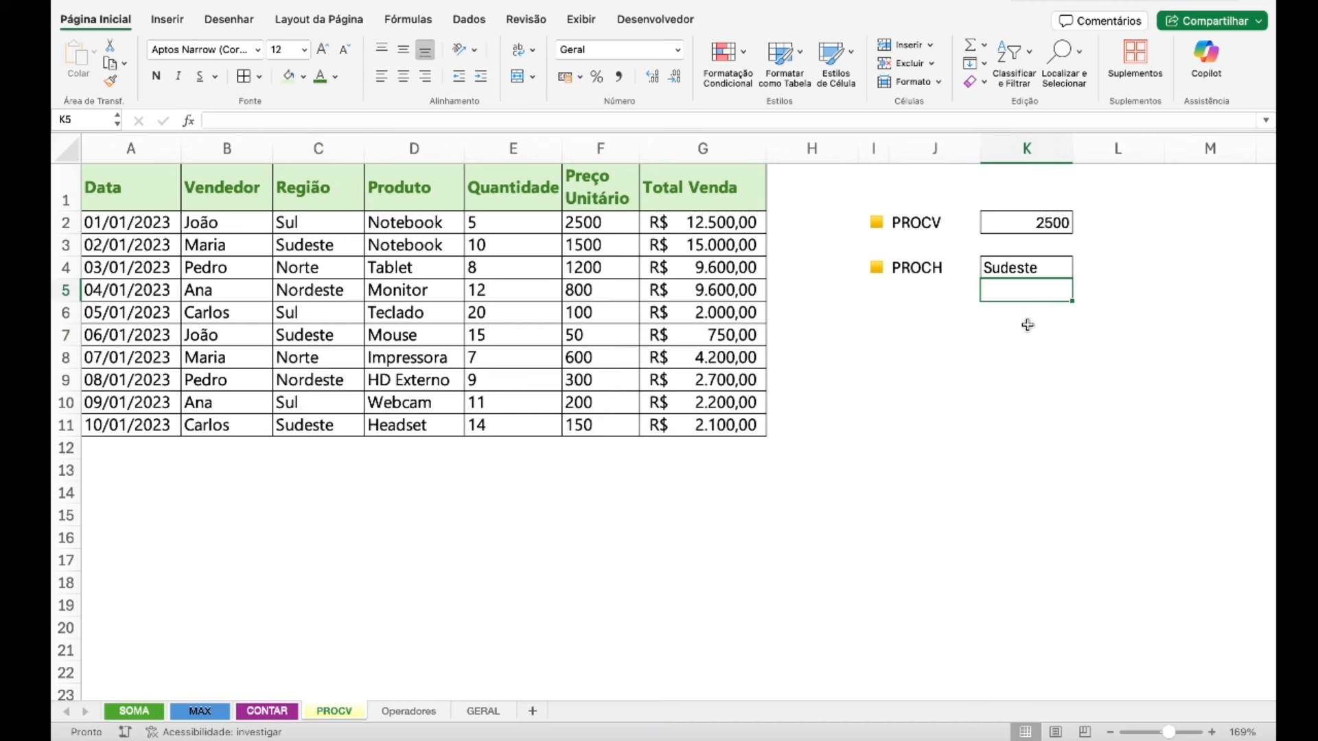
key("super+z")
key("super+z")
left_click(1029, 260)
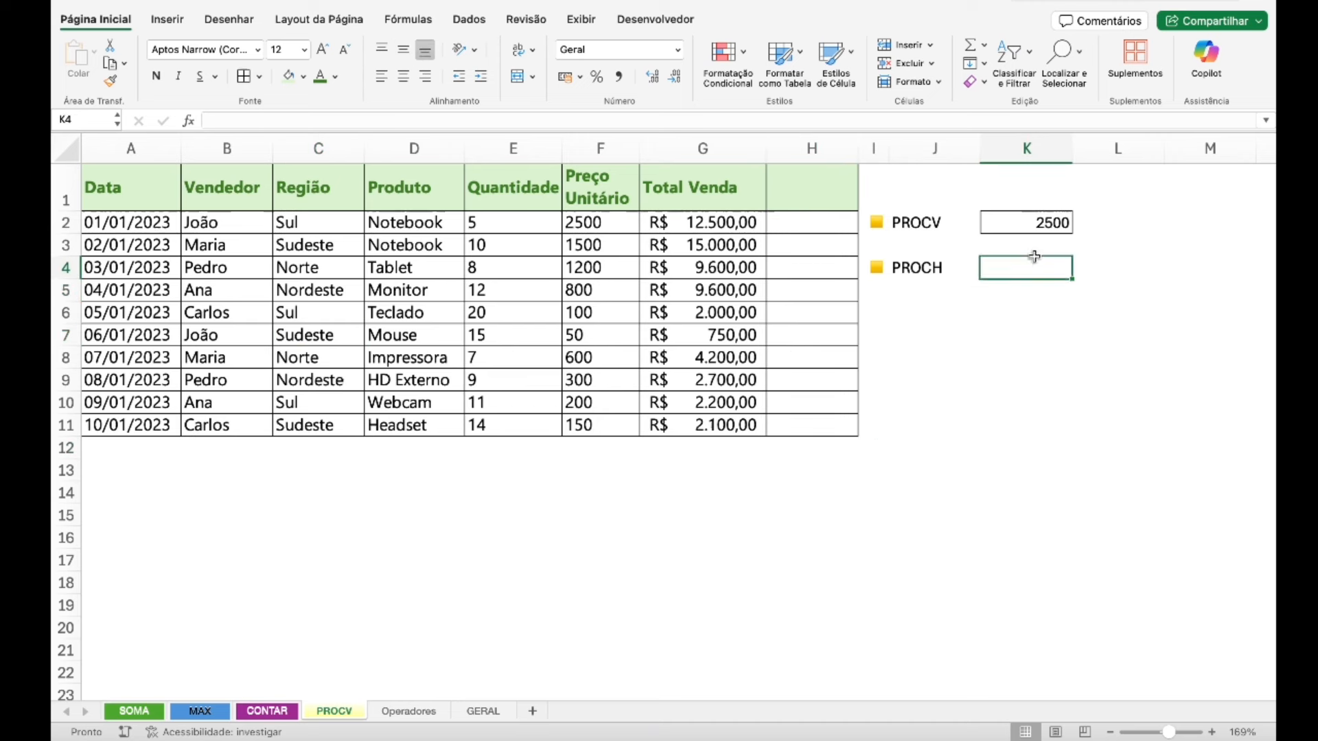
left_click(383, 1)
left_click(384, 2)
left_click(384, 1)
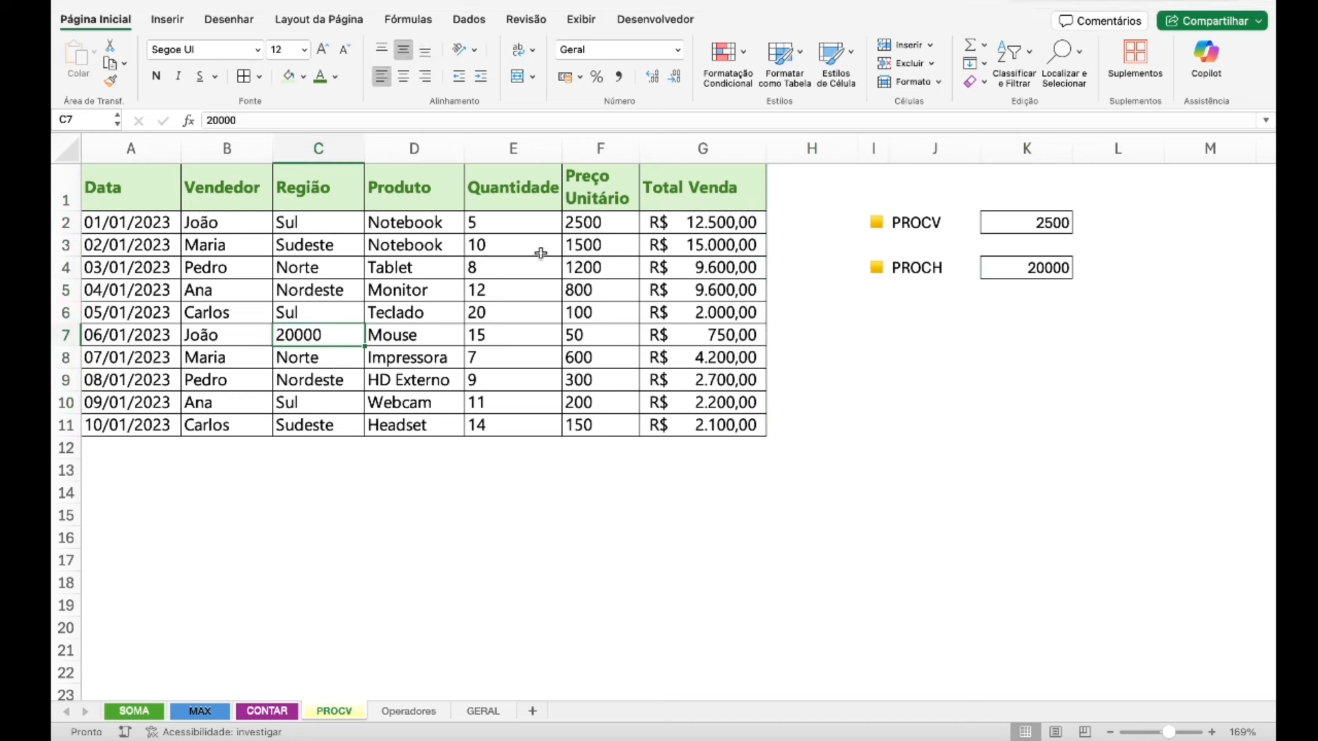
left_click(942, 343)
left_click(1043, 308)
left_click(1038, 284)
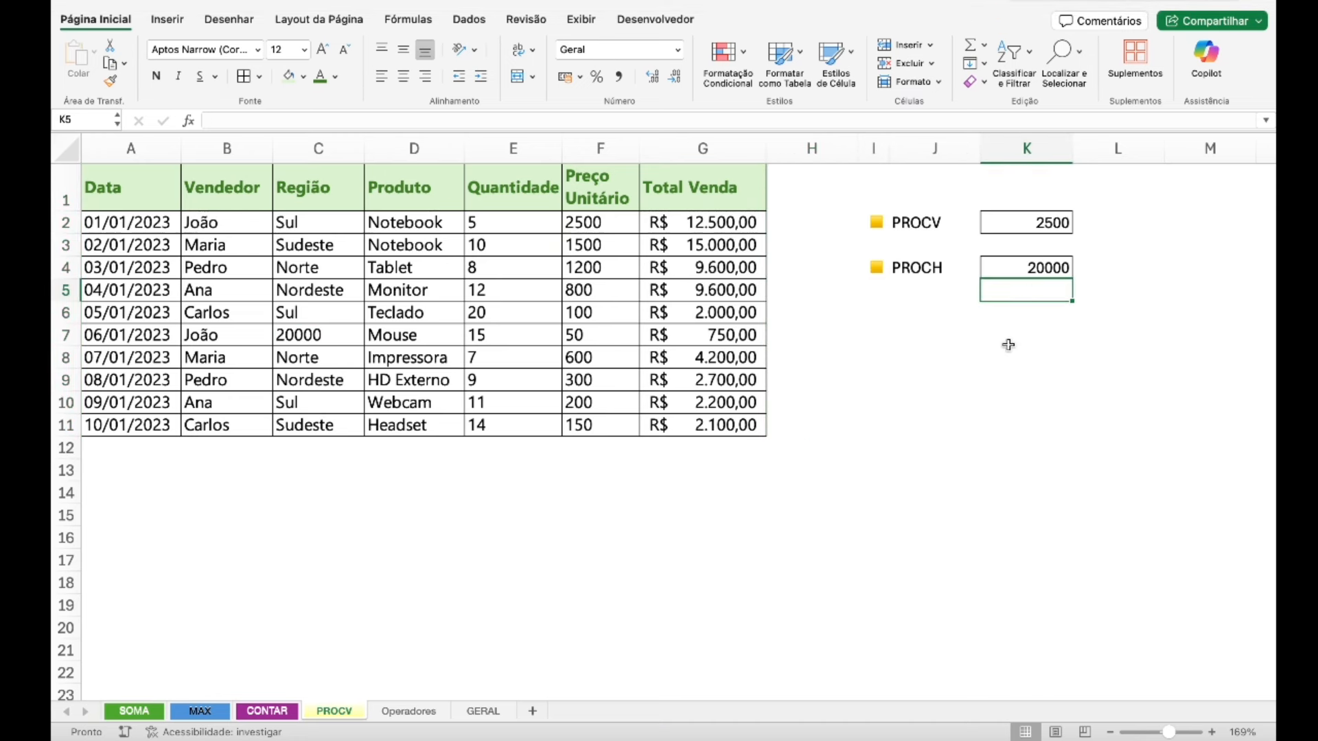